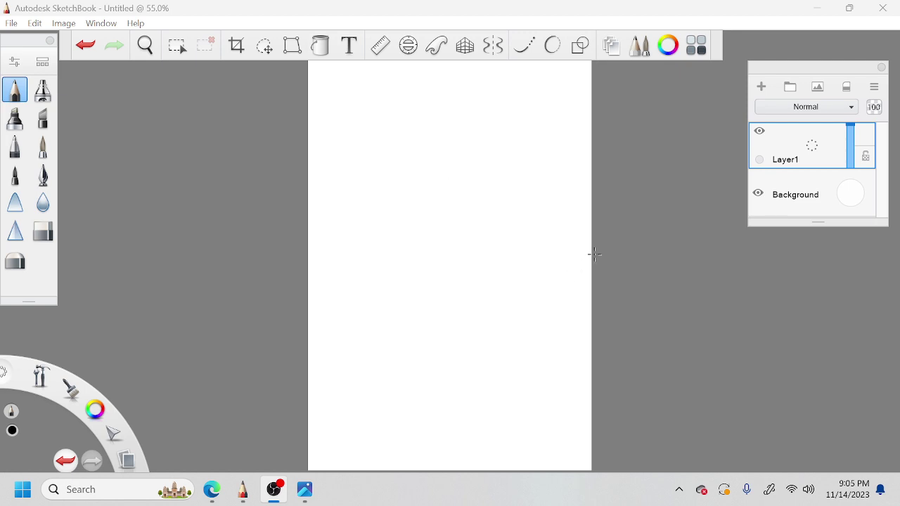
left_click(621, 270)
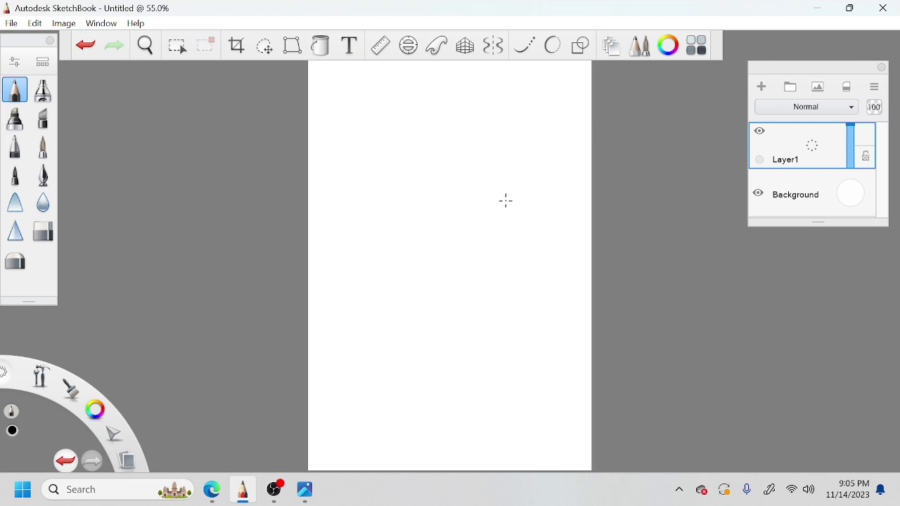
key("space")
left_click_drag(490, 229, 456, 245)
left_click_drag(470, 197, 514, 204)
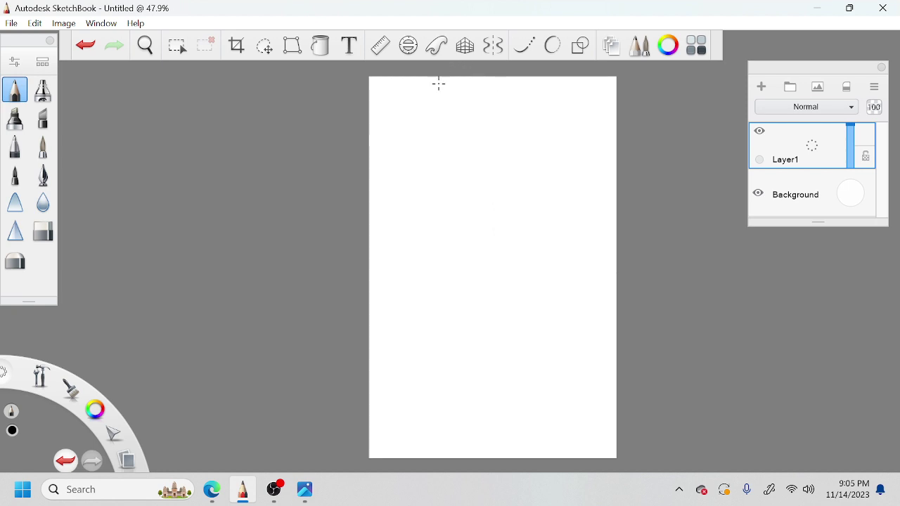
mouse_move(414, 77)
left_mouse_down()
mouse_move(398, 112)
mouse_move(398, 148)
mouse_move(400, 134)
mouse_move(434, 271)
mouse_move(419, 235)
mouse_move(415, 141)
left_mouse_up()
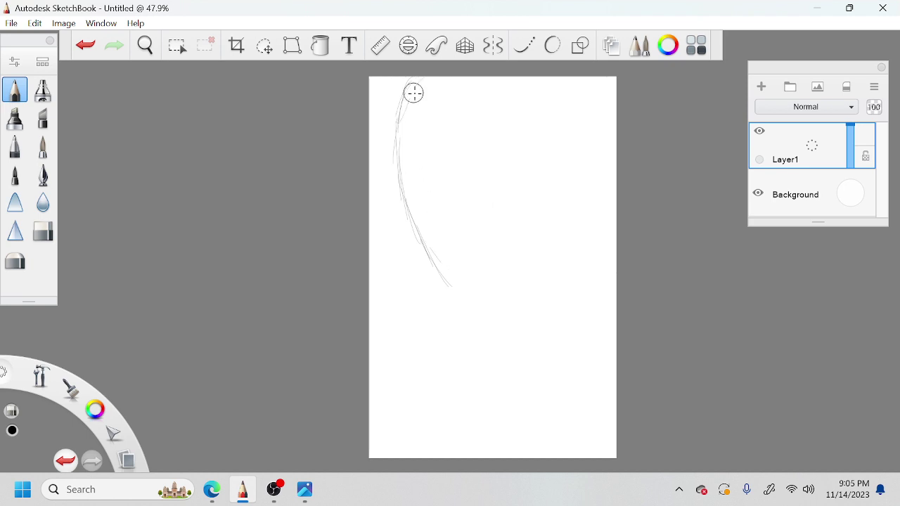
mouse_move(414, 85)
left_mouse_down()
mouse_move(406, 119)
mouse_move(413, 218)
mouse_move(441, 276)
left_mouse_up()
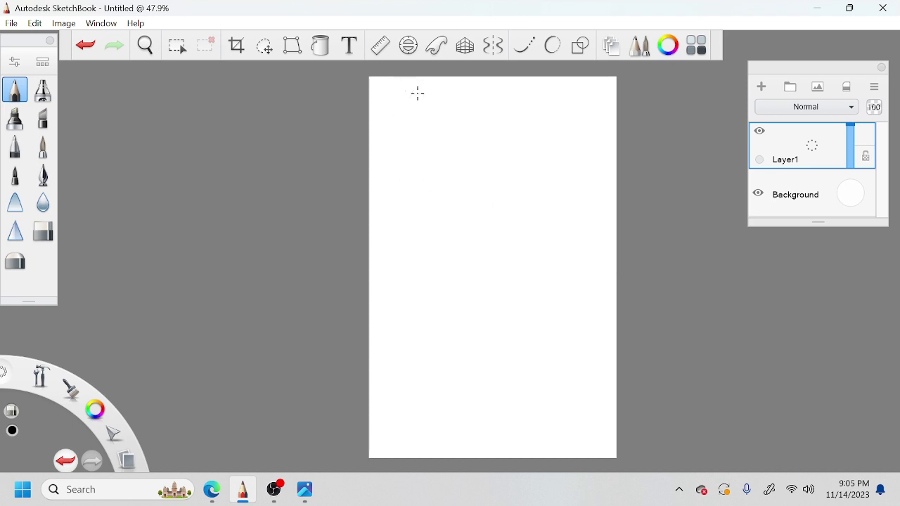
key("e")
Sketch the rounded skull outline in light pencil strokes and add a near-vertical centre guideline down the face
mouse_move(460, 87)
left_mouse_down()
mouse_move(443, 112)
mouse_move(443, 101)
mouse_move(422, 158)
mouse_move(418, 140)
mouse_move(413, 204)
mouse_move(441, 112)
mouse_move(457, 92)
mouse_move(484, 82)
mouse_move(566, 120)
mouse_move(550, 105)
mouse_move(577, 183)
mouse_move(580, 246)
left_mouse_up()
left_click_drag(577, 190, 557, 263)
left_click_drag(492, 90, 503, 256)
left_click_drag(487, 130, 504, 314)
left_click_drag(497, 167, 507, 316)
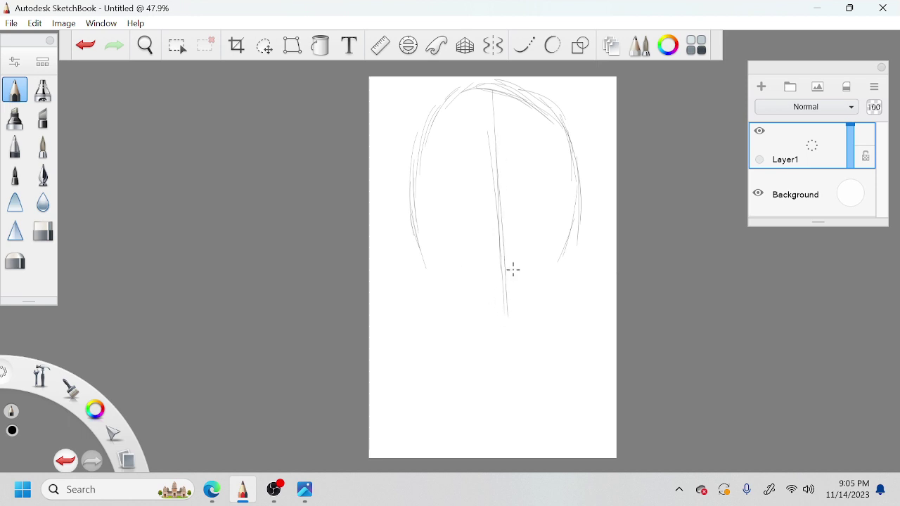
Sketch both sides of the jaw tapering down to a narrow chin below the centre guideline
mouse_move(420, 252)
left_mouse_down()
mouse_move(415, 258)
mouse_move(461, 310)
left_mouse_up()
left_click_drag(424, 271, 474, 323)
left_click_drag(578, 221, 574, 270)
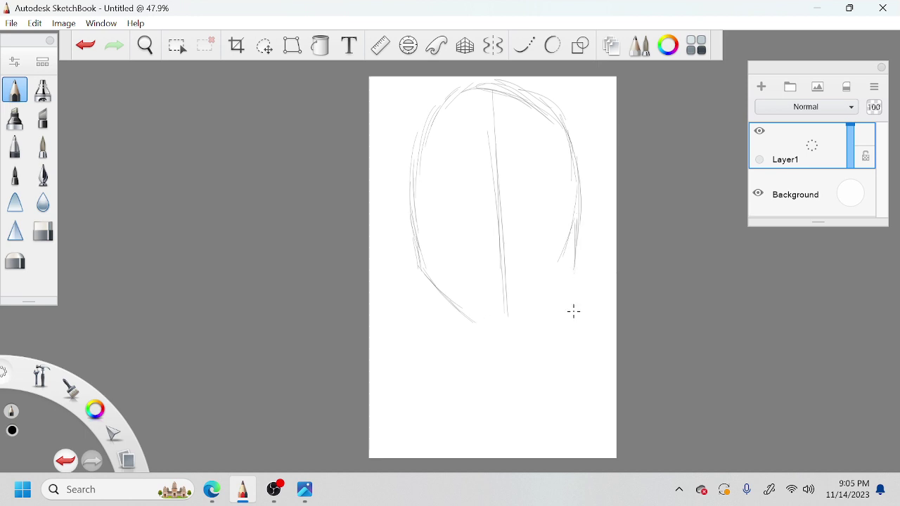
mouse_move(507, 294)
left_mouse_down()
mouse_move(506, 330)
mouse_move(471, 318)
mouse_move(514, 327)
mouse_move(536, 317)
mouse_move(522, 325)
mouse_move(551, 297)
mouse_move(538, 313)
mouse_move(576, 261)
left_mouse_up()
left_click_drag(574, 270, 576, 232)
Reinforce the side and crown contours of the head with additional overlapping pencil strokes
left_click_drag(414, 227, 416, 268)
mouse_move(416, 173)
left_mouse_down()
mouse_move(416, 181)
mouse_move(429, 110)
mouse_move(467, 87)
left_mouse_up()
left_click_drag(422, 121, 415, 183)
mouse_move(418, 140)
left_mouse_down()
mouse_move(448, 99)
mouse_move(493, 84)
mouse_move(547, 95)
mouse_move(569, 169)
left_mouse_up()
mouse_move(559, 113)
left_mouse_down()
mouse_move(584, 204)
mouse_move(579, 242)
left_mouse_up()
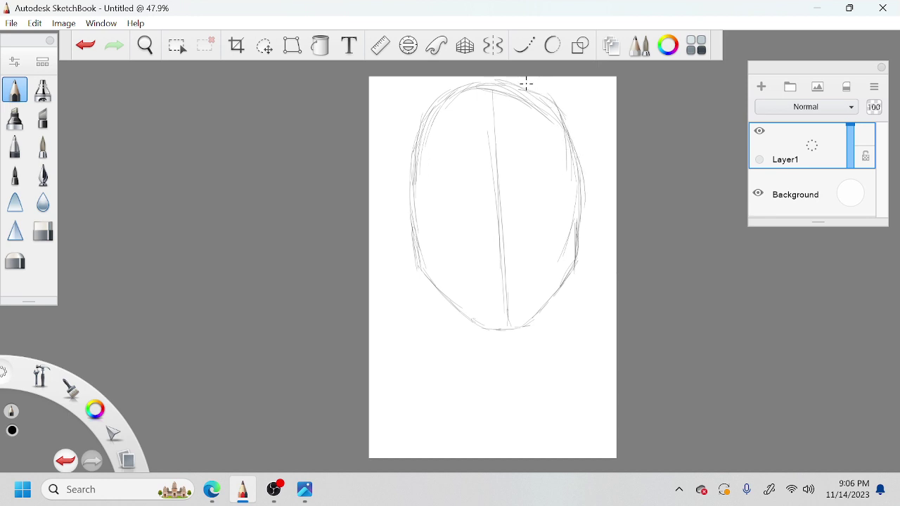
left_click_drag(540, 102, 577, 147)
left_click_drag(511, 80, 568, 128)
mouse_move(542, 92)
left_mouse_down()
mouse_move(491, 82)
mouse_move(440, 106)
mouse_move(416, 156)
left_mouse_up()
Sketch the neck and curved neckline beneath the jaw and add sloping shoulder lines on both sides
mouse_move(434, 302)
left_mouse_down()
mouse_move(446, 347)
mouse_move(444, 325)
mouse_move(497, 383)
left_mouse_up()
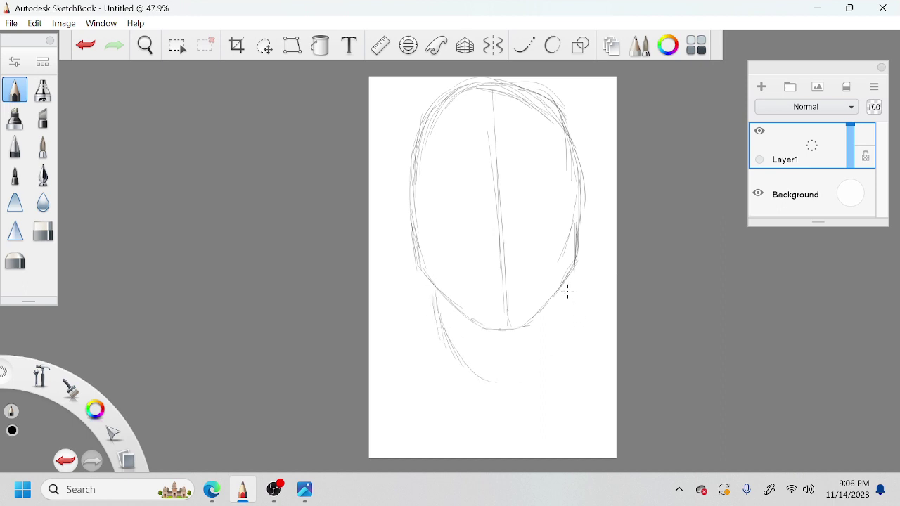
mouse_move(567, 285)
left_mouse_down()
mouse_move(565, 336)
mouse_move(542, 369)
mouse_move(501, 384)
left_mouse_up()
mouse_move(547, 360)
left_mouse_down()
mouse_move(515, 383)
mouse_move(552, 367)
left_mouse_up()
left_click_drag(436, 349, 468, 374)
mouse_move(405, 347)
left_mouse_down()
mouse_move(441, 317)
mouse_move(379, 352)
left_mouse_up()
left_click_drag(561, 314, 615, 332)
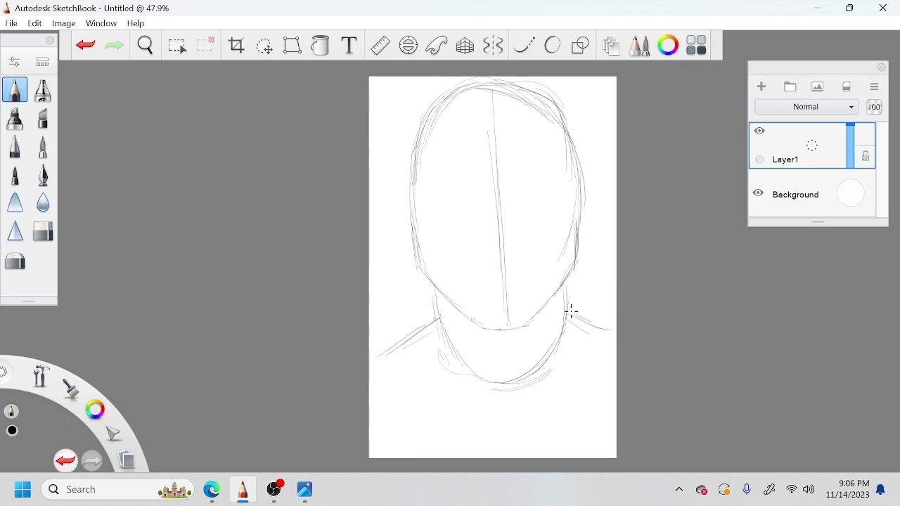
key("space")
left_click_drag(523, 291, 581, 176)
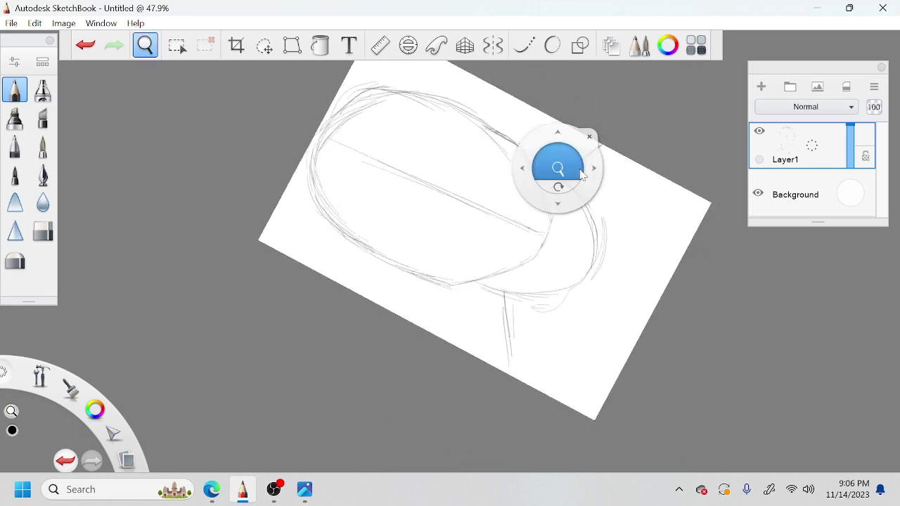
mouse_move(602, 145)
left_mouse_down()
mouse_move(559, 177)
mouse_move(569, 165)
left_mouse_up()
left_click_drag(504, 296, 496, 366)
Draw an eye guideline across the face, perpendicular to the centre guideline
key("space")
left_click_drag(523, 281, 621, 203)
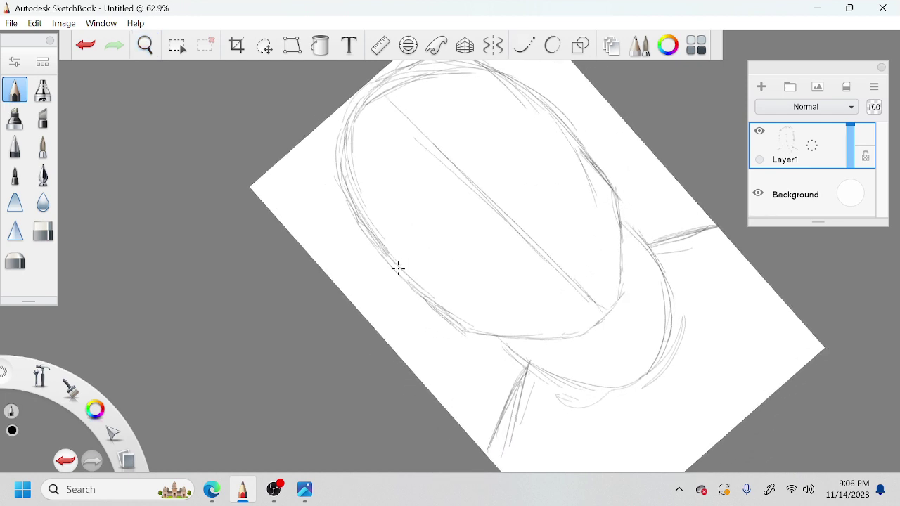
left_click_drag(409, 268, 521, 172)
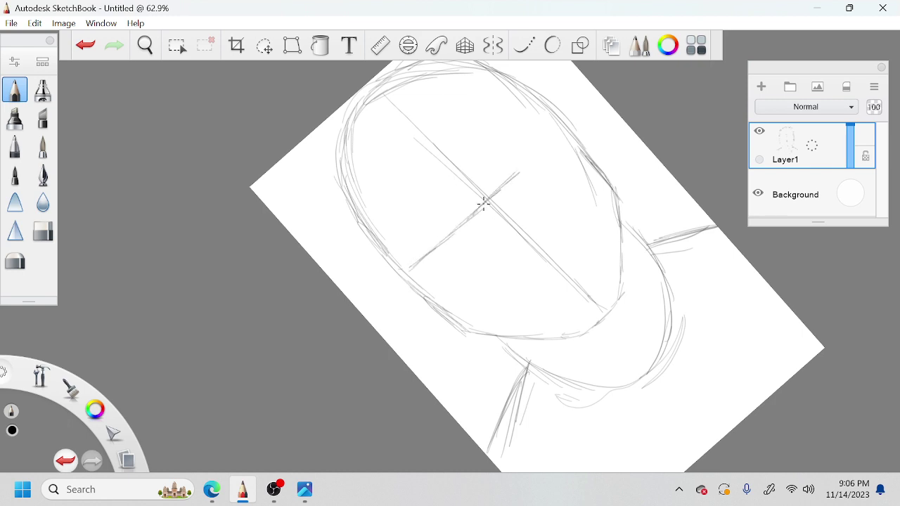
mouse_move(483, 204)
left_mouse_down()
mouse_move(561, 119)
mouse_move(401, 279)
left_mouse_up()
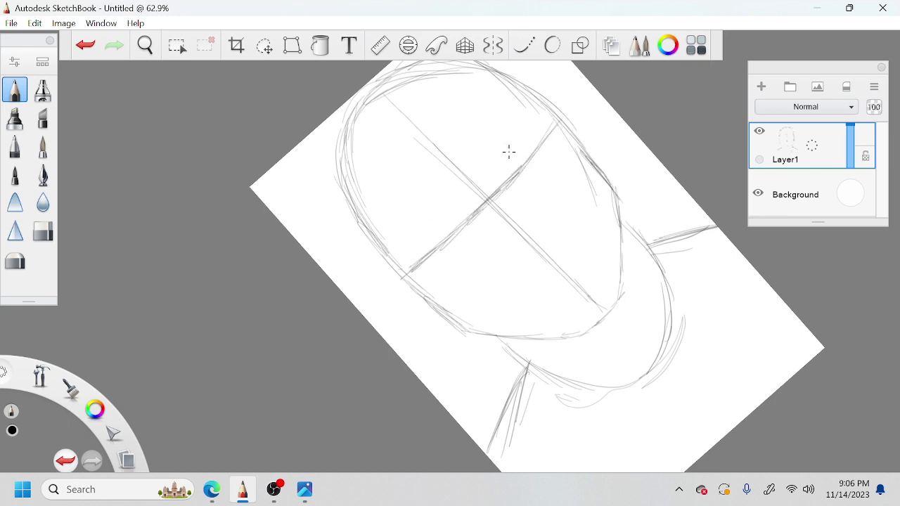
Sketch two almond-shaped eyes along the eye guideline and mark the nose bridge between them
mouse_move(493, 195)
left_mouse_down()
mouse_move(492, 204)
mouse_move(509, 201)
mouse_move(501, 193)
left_mouse_up()
mouse_move(509, 184)
left_mouse_down()
mouse_move(543, 136)
mouse_move(547, 162)
mouse_move(526, 180)
mouse_move(543, 171)
mouse_move(513, 186)
left_mouse_up()
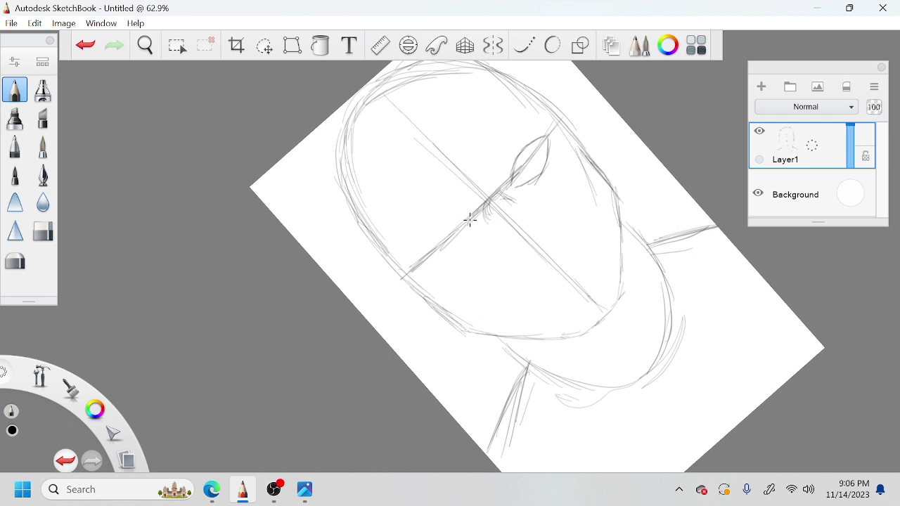
mouse_move(470, 219)
left_mouse_down()
mouse_move(466, 240)
mouse_move(476, 210)
mouse_move(446, 223)
mouse_move(445, 237)
mouse_move(443, 225)
mouse_move(438, 253)
mouse_move(470, 237)
left_mouse_up()
mouse_move(517, 166)
left_mouse_down()
mouse_move(491, 204)
mouse_move(488, 227)
left_mouse_up()
Sketch the nose from the bridge down to its tip and darken both nostril wings
mouse_move(497, 184)
left_mouse_down()
mouse_move(559, 221)
mouse_move(561, 233)
mouse_move(523, 268)
left_mouse_up()
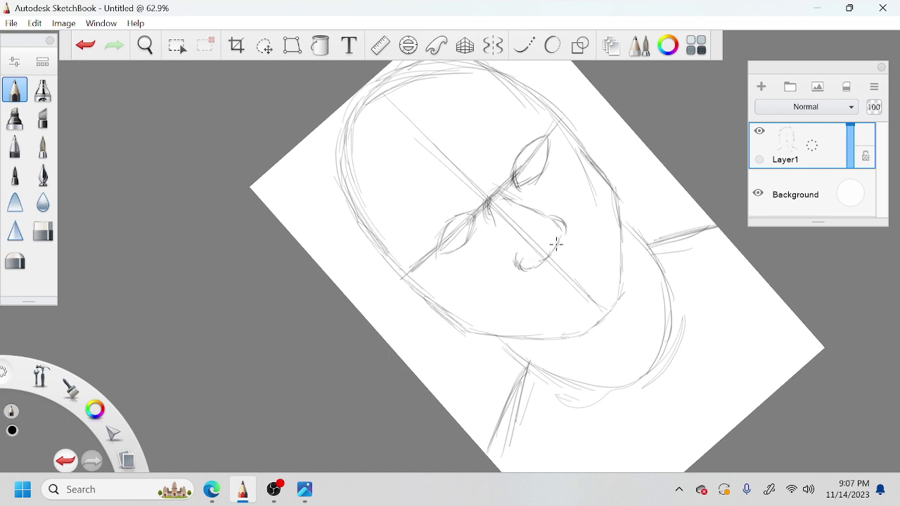
mouse_move(550, 253)
left_mouse_down()
mouse_move(539, 262)
mouse_move(561, 243)
mouse_move(529, 265)
left_mouse_up()
left_click_drag(559, 220, 563, 237)
left_click_drag(517, 254, 519, 268)
mouse_move(504, 173)
left_mouse_down()
mouse_move(513, 187)
mouse_move(470, 227)
mouse_move(505, 184)
mouse_move(535, 327)
left_mouse_up()
key("ctrl+z")
left_click_drag(502, 211, 622, 226)
mouse_move(563, 278)
left_mouse_down()
mouse_move(532, 302)
mouse_move(598, 249)
left_mouse_up()
key("ctrl+z")
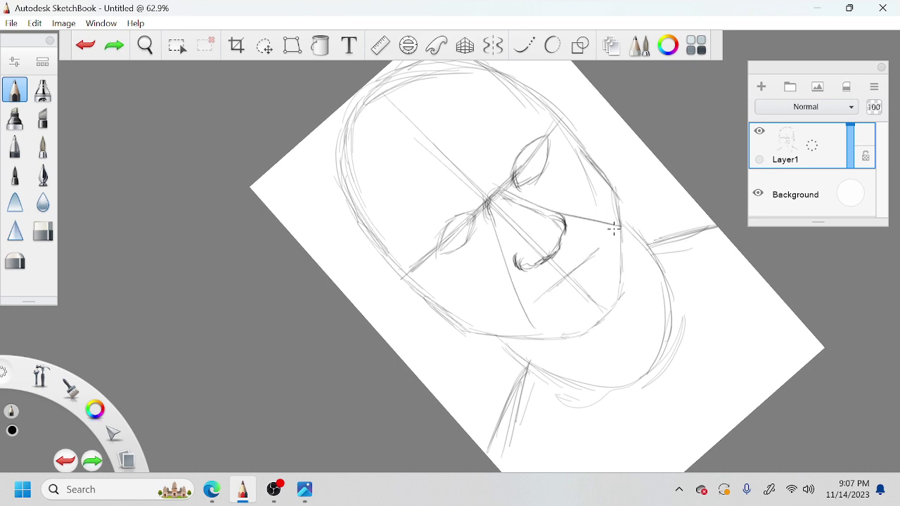
key("ctrl+z")
key("ctrl+z")
key("ctrl+z")
key("ctrl+z")
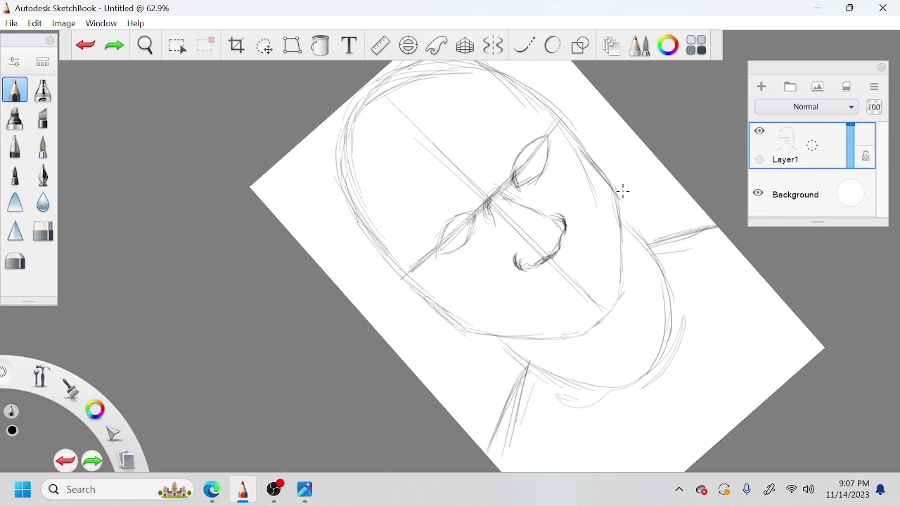
Sketch the philtrum, upper and lower lips, and chin contour below the nose
left_click_drag(551, 271, 547, 264)
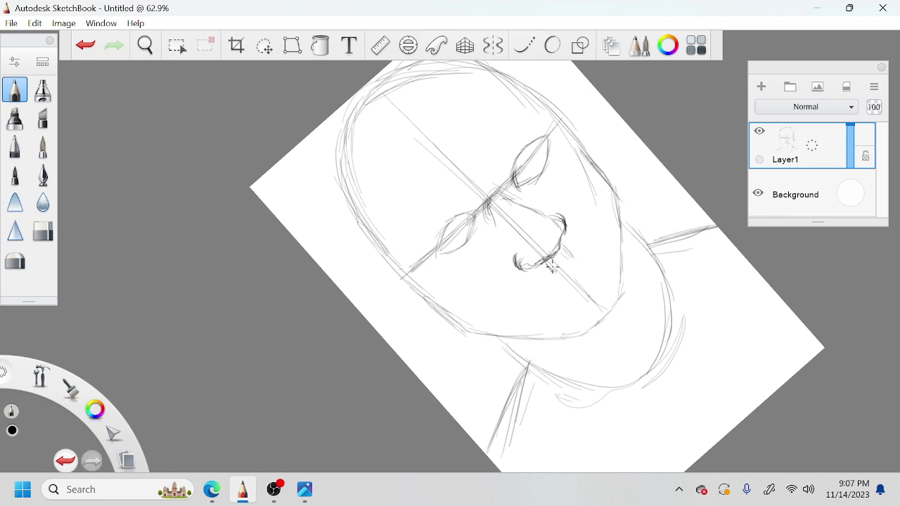
mouse_move(606, 332)
left_mouse_down()
mouse_move(625, 313)
mouse_move(633, 277)
left_mouse_up()
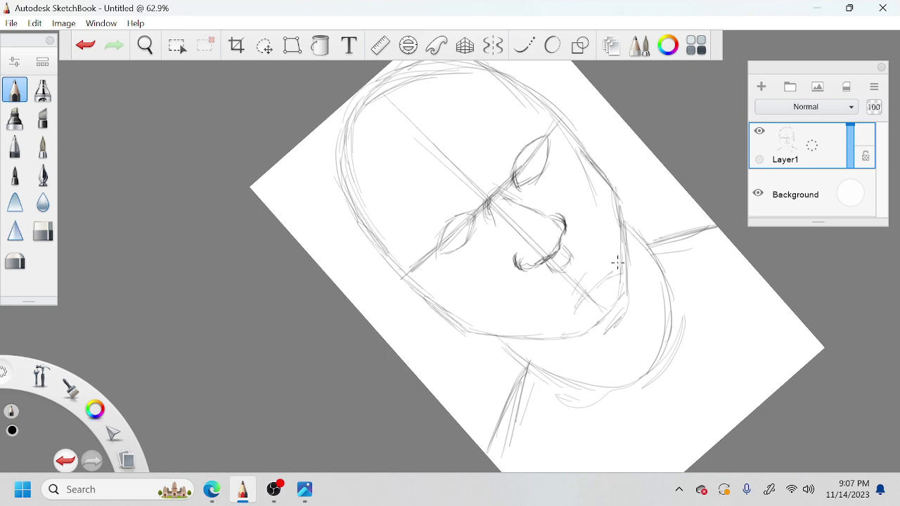
mouse_move(575, 261)
left_mouse_down()
mouse_move(577, 283)
mouse_move(569, 284)
mouse_move(580, 281)
mouse_move(559, 278)
mouse_move(577, 283)
mouse_move(560, 298)
left_mouse_up()
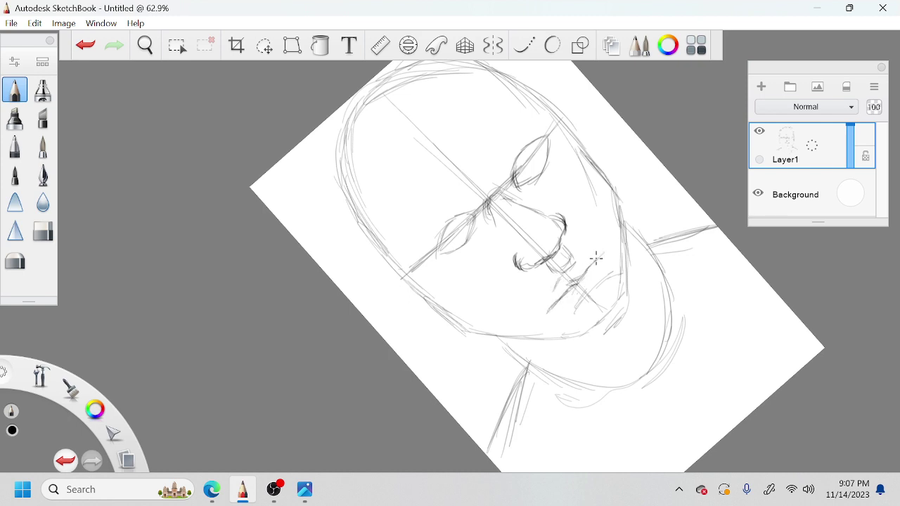
left_click_drag(606, 266, 572, 308)
mouse_move(571, 256)
left_mouse_down()
mouse_move(564, 271)
mouse_move(555, 266)
left_mouse_up()
Erase most of the centre guideline and the stray chin and philtrum lines, and darken the nose base
mouse_move(595, 289)
left_mouse_down()
mouse_move(560, 312)
mouse_move(599, 308)
mouse_move(607, 323)
mouse_move(603, 306)
mouse_move(615, 287)
mouse_move(597, 324)
left_mouse_up()
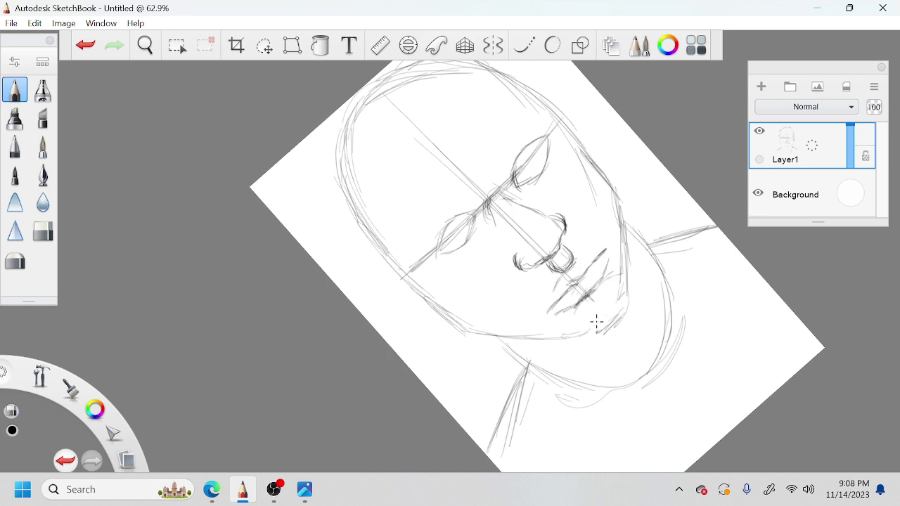
mouse_move(573, 295)
left_mouse_down()
mouse_move(565, 270)
mouse_move(552, 290)
mouse_move(531, 240)
mouse_move(414, 115)
left_mouse_up()
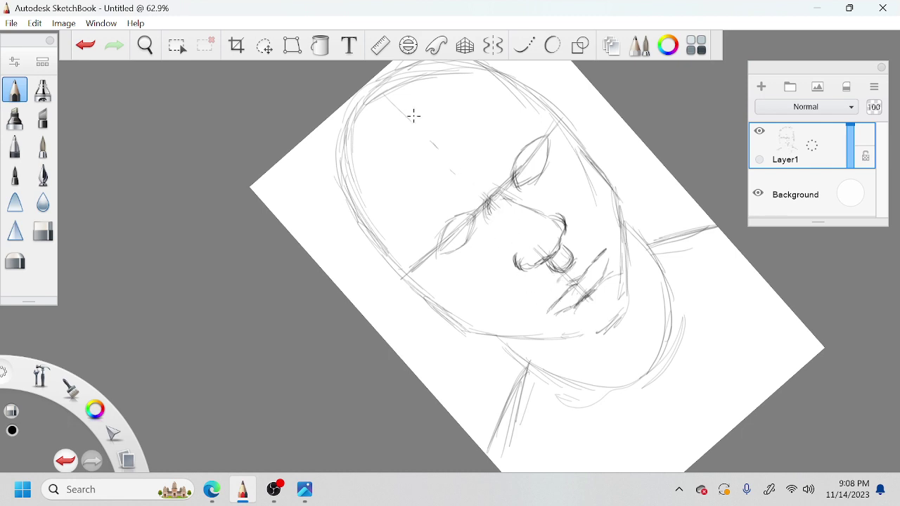
mouse_move(550, 259)
left_mouse_down()
mouse_move(538, 234)
mouse_move(533, 251)
mouse_move(559, 220)
mouse_move(562, 241)
mouse_move(515, 257)
left_mouse_up()
key("e")
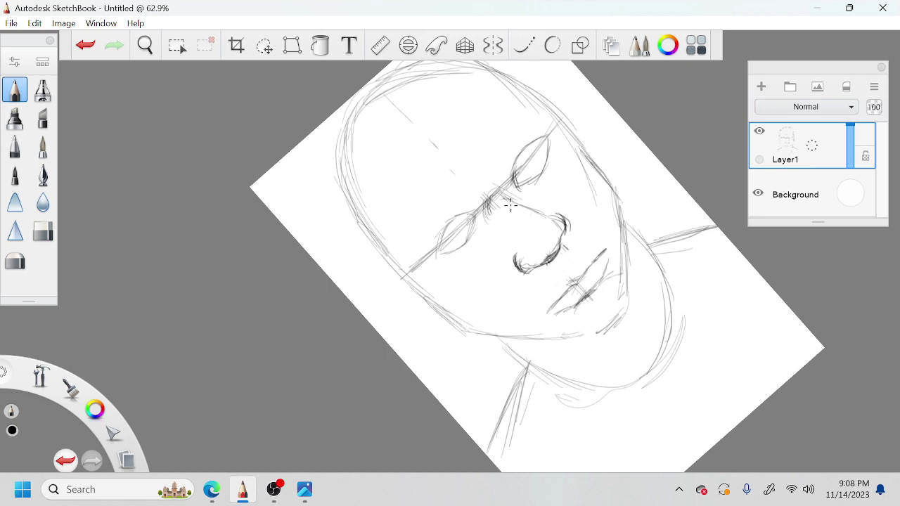
Erase the eye guideline between the eyes and inside the eye shapes
key("e")
left_click_drag(496, 209, 491, 200)
left_click_drag(529, 160, 501, 194)
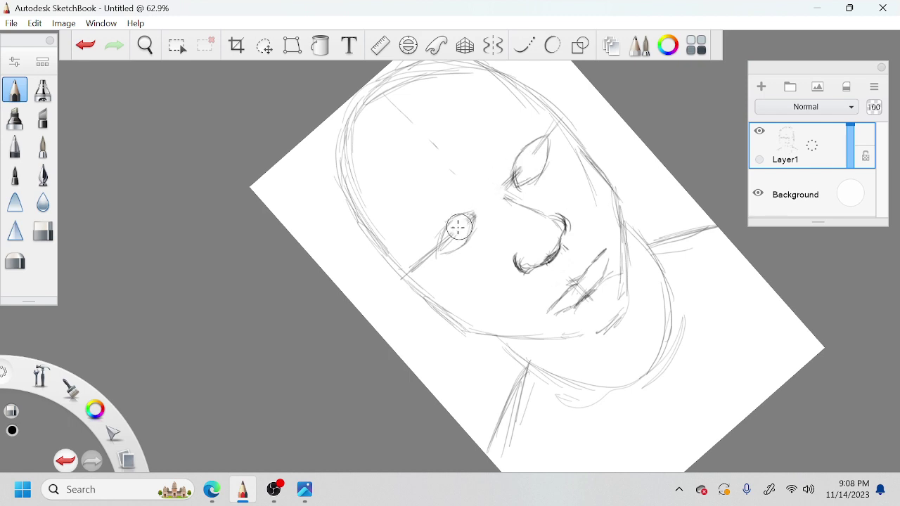
left_click_drag(459, 227, 443, 244)
key("e")
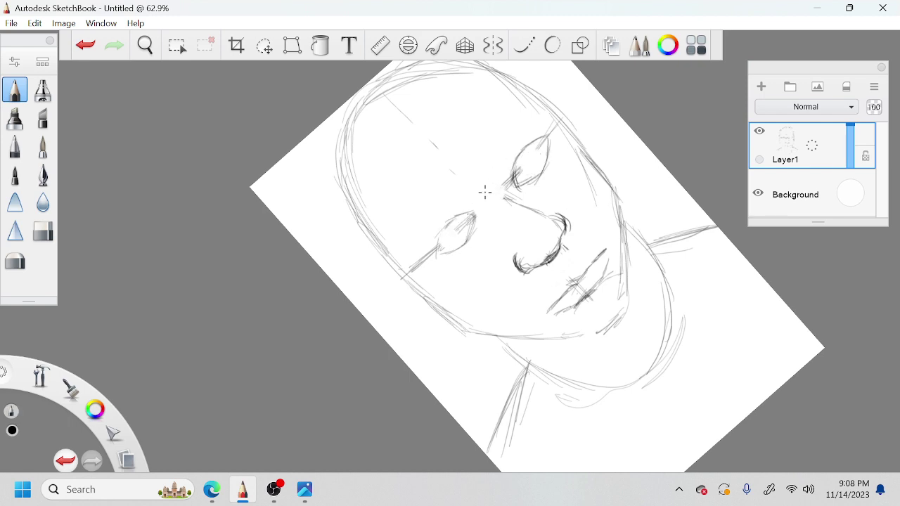
Sketch the brow line above both eyes, extending it out to the temples
mouse_move(469, 216)
left_mouse_down()
mouse_move(447, 226)
mouse_move(512, 170)
left_mouse_up()
mouse_move(553, 121)
left_mouse_down()
mouse_move(562, 111)
mouse_move(554, 111)
left_mouse_up()
mouse_move(403, 253)
left_mouse_down()
mouse_move(436, 235)
mouse_move(423, 239)
left_mouse_up()
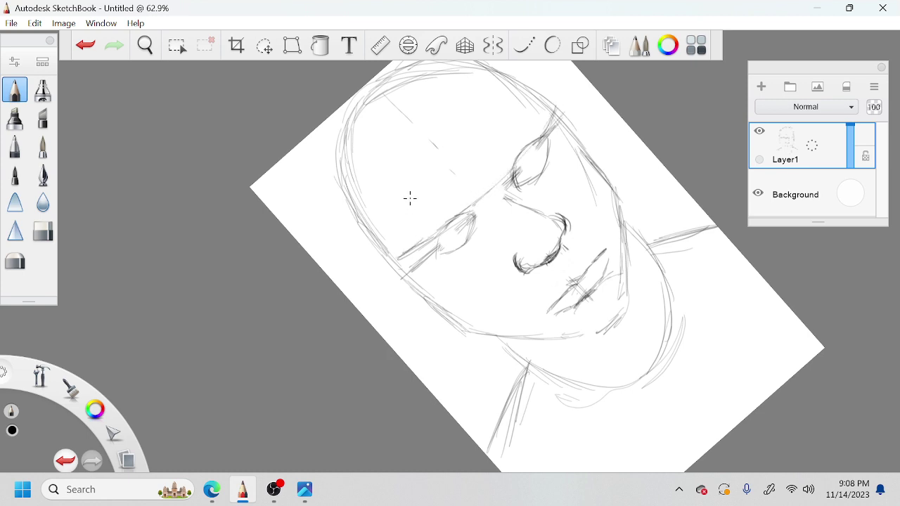
left_click_drag(355, 209, 366, 223)
left_click_drag(425, 250, 386, 265)
Draw a curved line across the forehead for the hairline and reinforce the temple contours
mouse_move(358, 225)
left_mouse_down()
mouse_move(379, 254)
mouse_move(401, 200)
left_mouse_up()
left_click_drag(391, 199, 440, 161)
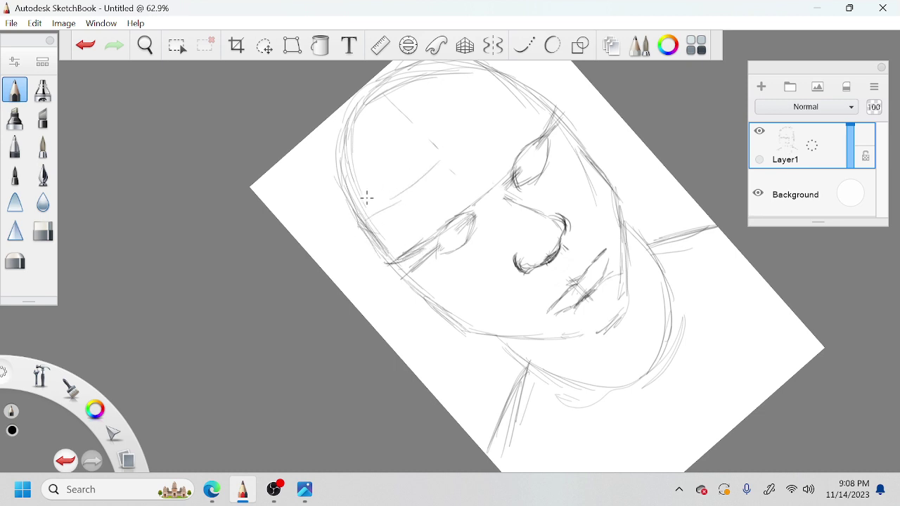
mouse_move(351, 204)
left_mouse_down()
mouse_move(359, 225)
mouse_move(430, 161)
left_mouse_up()
left_click_drag(414, 166, 496, 82)
mouse_move(548, 93)
left_mouse_down()
mouse_move(519, 78)
mouse_move(529, 87)
mouse_move(488, 88)
left_mouse_up()
left_click_drag(363, 214, 379, 256)
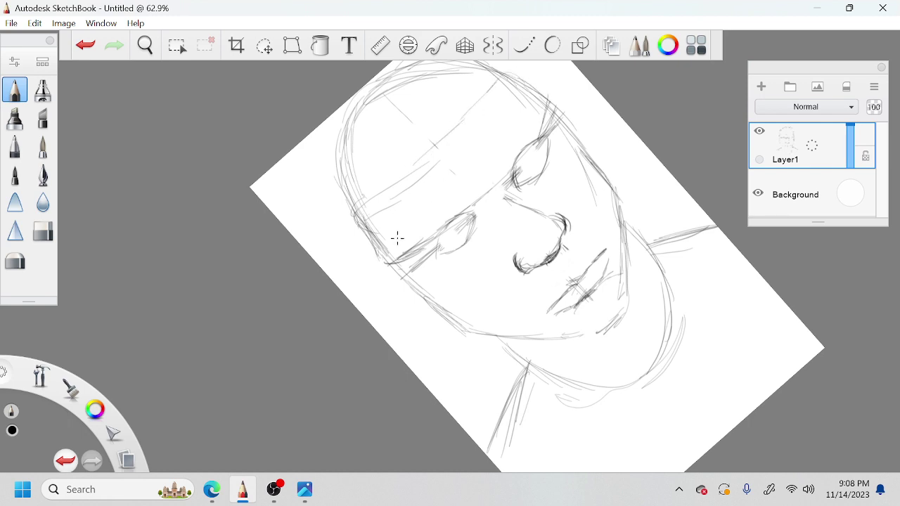
Strengthen the cheek contour and sketch an ear on each side of the head
left_click_drag(434, 301, 495, 332)
left_click_drag(414, 290, 464, 322)
mouse_move(374, 248)
left_mouse_down()
mouse_move(377, 271)
mouse_move(390, 282)
mouse_move(380, 252)
mouse_move(387, 282)
mouse_move(423, 315)
left_mouse_up()
left_click_drag(404, 294, 429, 315)
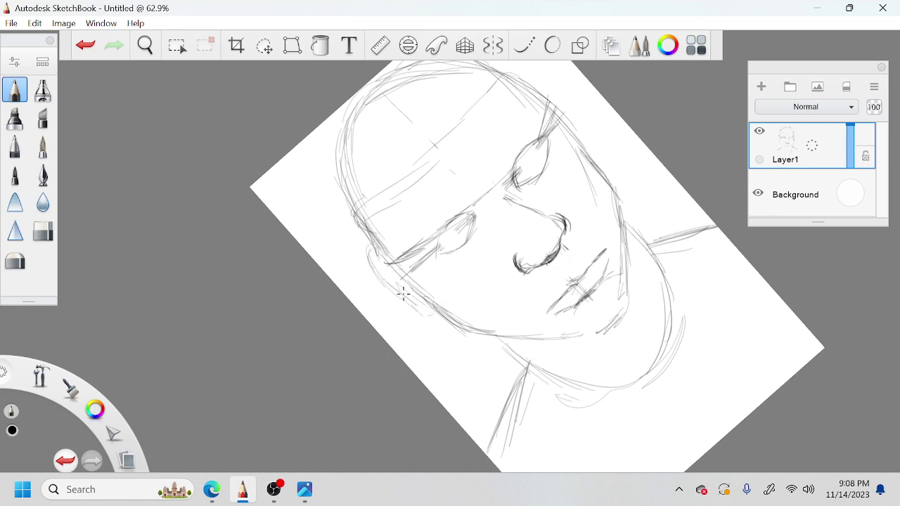
mouse_move(542, 102)
left_mouse_down()
mouse_move(567, 98)
mouse_move(593, 143)
left_mouse_up()
Darken the inner corners of both eyes and add short strokes along the nose bridge
mouse_move(473, 205)
left_mouse_down()
mouse_move(488, 215)
mouse_move(465, 218)
left_mouse_up()
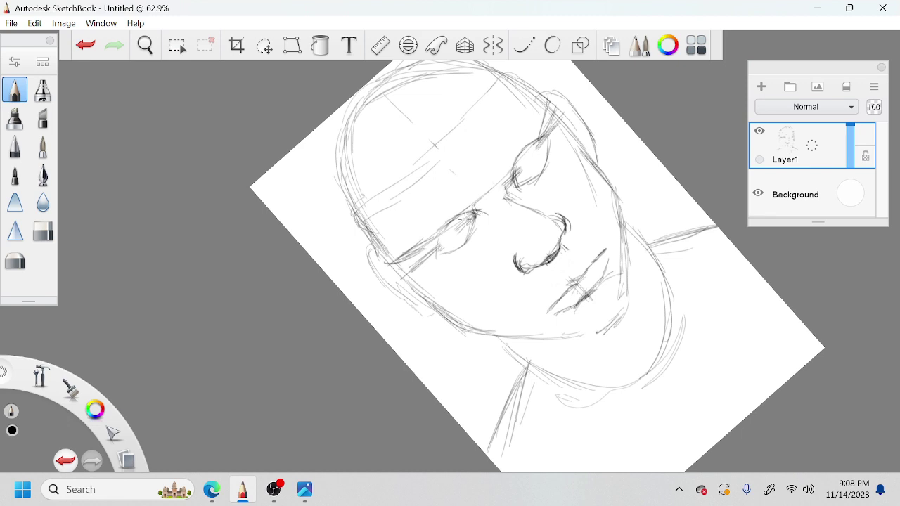
left_click_drag(514, 173, 514, 182)
mouse_move(474, 211)
left_mouse_down()
mouse_move(472, 220)
mouse_move(492, 210)
left_mouse_up()
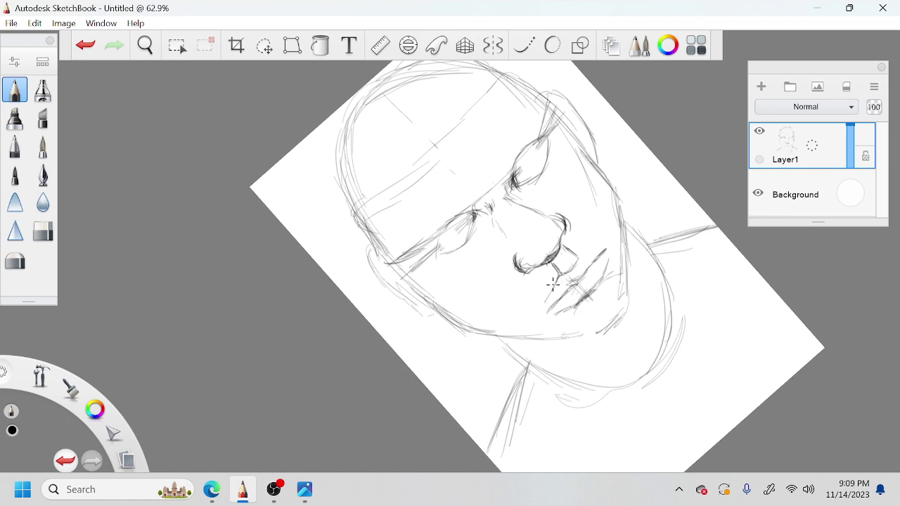
Define the upper lip out to the mouth corners and darken the lower lip contour
mouse_move(558, 280)
left_mouse_down()
mouse_move(537, 317)
mouse_move(561, 297)
left_mouse_up()
mouse_move(580, 257)
left_mouse_down()
mouse_move(609, 239)
mouse_move(608, 247)
left_mouse_up()
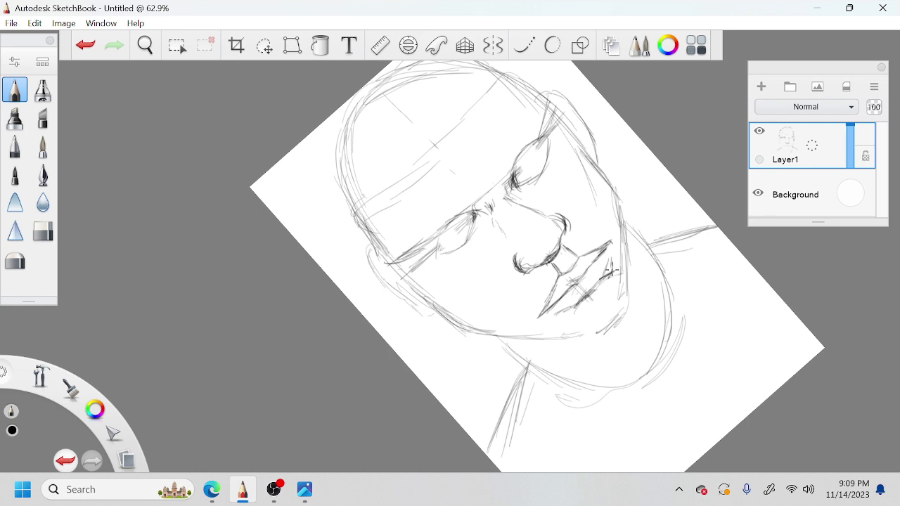
mouse_move(594, 285)
left_mouse_down()
mouse_move(576, 308)
mouse_move(591, 292)
left_mouse_up()
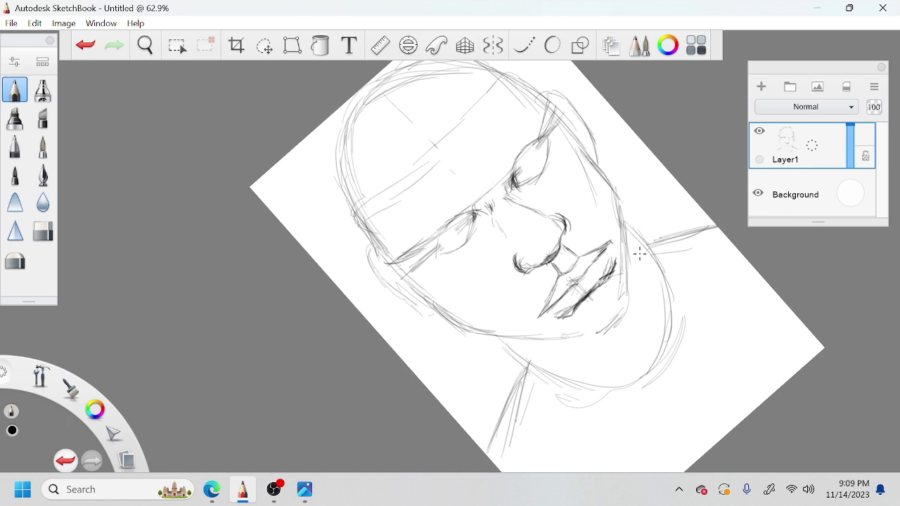
Darken the cheek, jaw and chin outlines into a continuous contour around the lower face
mouse_move(625, 243)
left_mouse_down()
mouse_move(631, 278)
mouse_move(626, 266)
left_mouse_up()
left_click_drag(612, 179, 622, 221)
mouse_move(599, 164)
left_mouse_down()
mouse_move(626, 227)
mouse_move(628, 267)
mouse_move(591, 263)
mouse_move(481, 293)
mouse_move(525, 251)
left_mouse_up()
key("space")
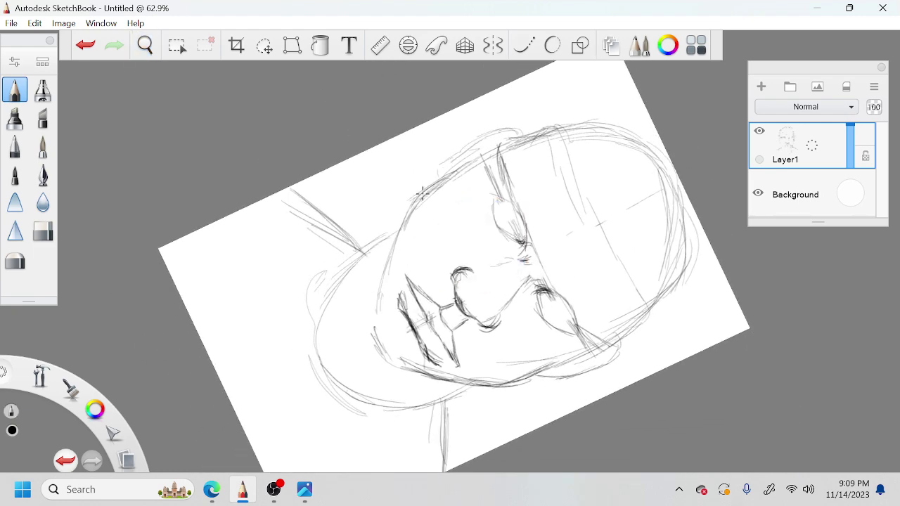
left_click_drag(425, 192, 384, 251)
left_click_drag(372, 321, 380, 344)
mouse_move(408, 211)
left_mouse_down()
mouse_move(381, 256)
mouse_move(369, 309)
left_mouse_up()
left_click_drag(379, 278, 363, 341)
mouse_move(369, 310)
left_mouse_down()
mouse_move(373, 353)
mouse_move(404, 367)
left_mouse_up()
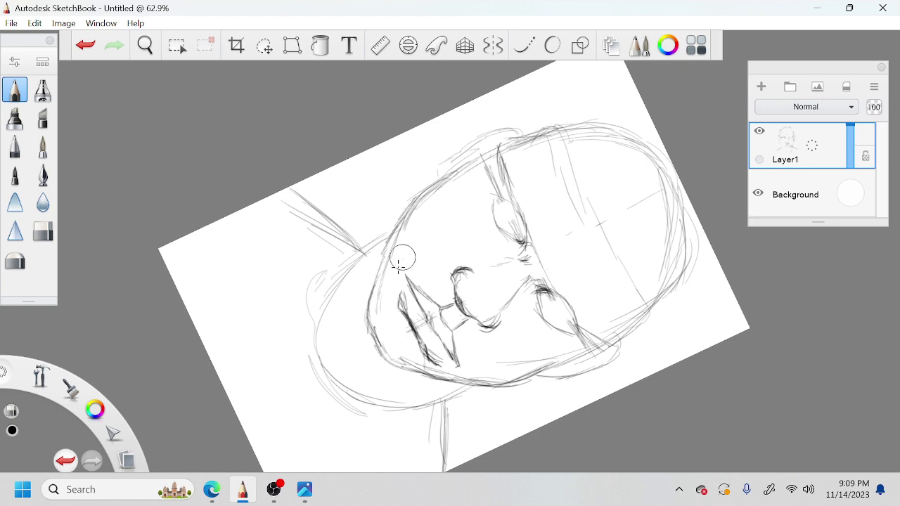
Erase the old outer construction curve around the chin and jaw, outside the darkened face contour
left_click_drag(402, 260, 377, 308)
mouse_move(365, 262)
left_mouse_down()
mouse_move(318, 331)
mouse_move(356, 406)
mouse_move(391, 401)
mouse_move(313, 274)
mouse_move(426, 405)
mouse_move(431, 431)
left_mouse_up()
key("space")
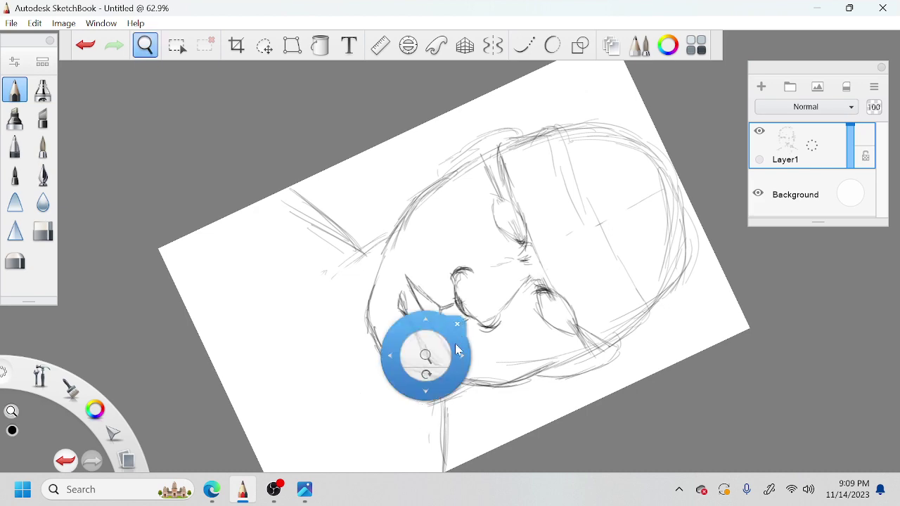
left_click_drag(426, 375, 492, 367)
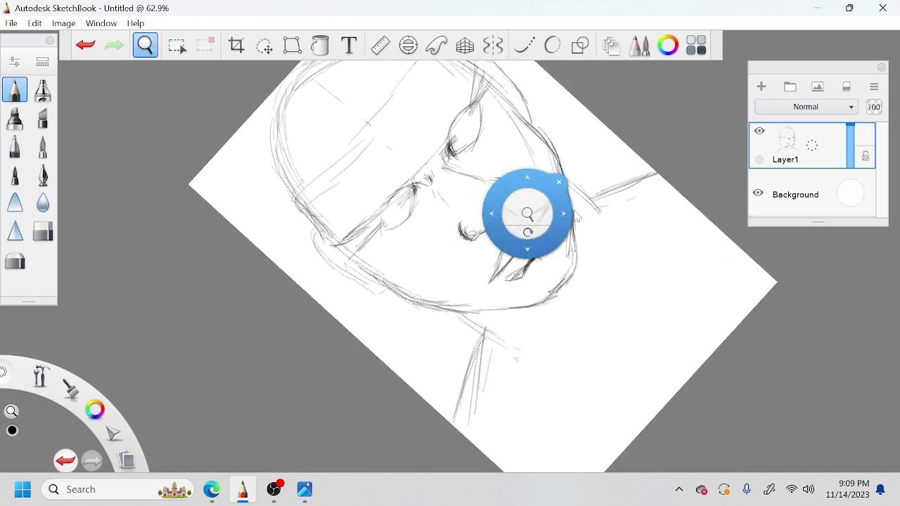
Try to darken the cheek and jaw contour on the viewer's right side of the face
key("space")
left_click_drag(596, 226, 618, 271)
mouse_move(576, 196)
left_mouse_down()
mouse_move(585, 235)
mouse_move(629, 239)
mouse_move(642, 261)
left_mouse_up()
key("space")
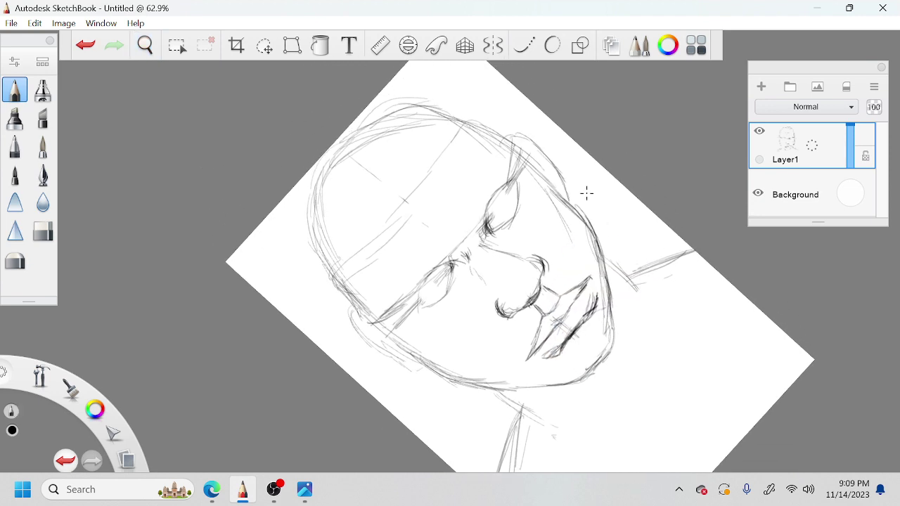
mouse_move(593, 221)
left_mouse_down()
mouse_move(599, 233)
mouse_move(534, 205)
mouse_move(589, 227)
mouse_move(579, 215)
left_mouse_up()
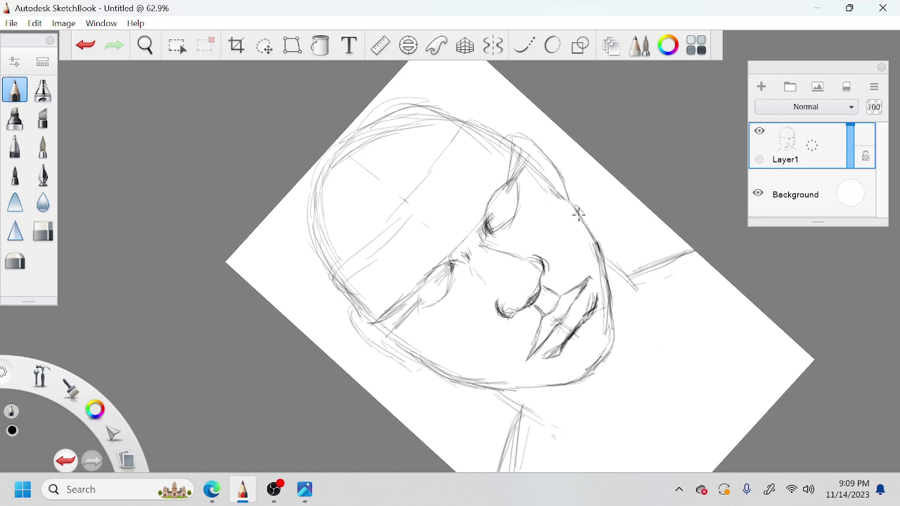
key("space")
left_click_drag(618, 262, 545, 265)
left_click_drag(612, 322, 645, 76)
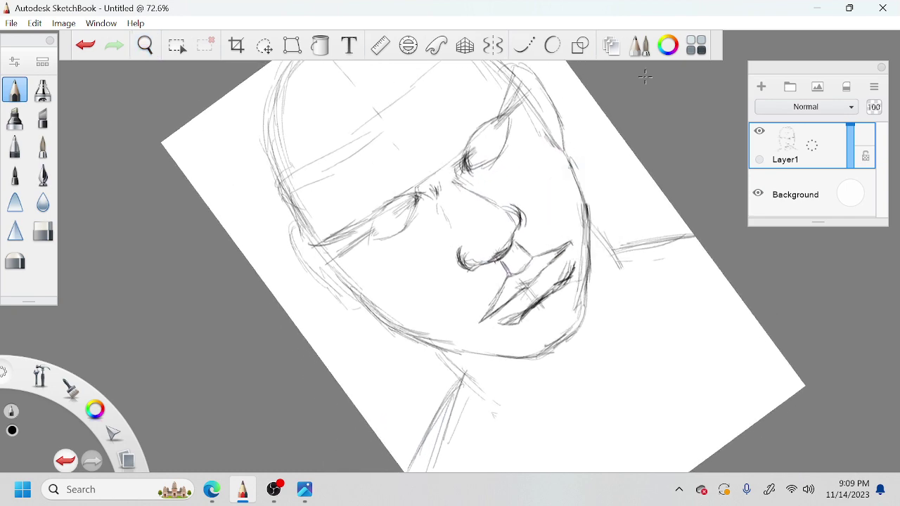
Erase the heavy cheek contour on the viewer's right side and redraw it with cleaner strokes from ear to jaw
left_click_drag(586, 291, 579, 191)
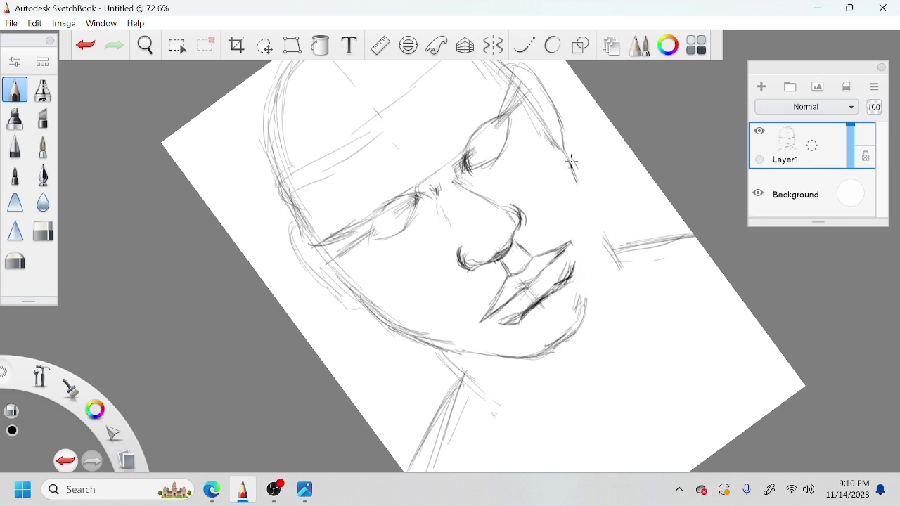
key("e")
mouse_move(579, 318)
left_mouse_down()
mouse_move(589, 274)
mouse_move(563, 146)
left_mouse_up()
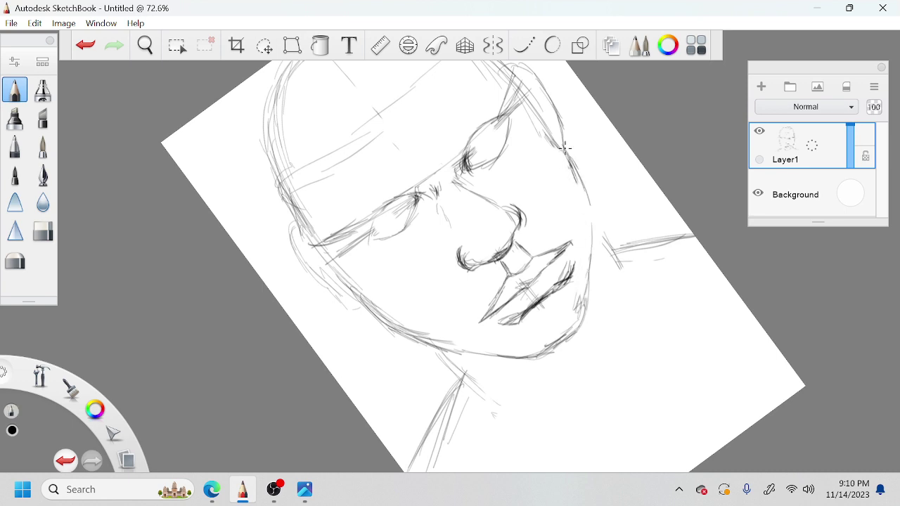
left_click_drag(583, 192, 589, 253)
mouse_move(590, 214)
left_mouse_down()
mouse_move(595, 281)
mouse_move(595, 264)
mouse_move(626, 269)
mouse_move(602, 292)
left_mouse_up()
Outline both eyes as closed almond shapes, strengthening the upper and lower lids and the inner corners
key("space")
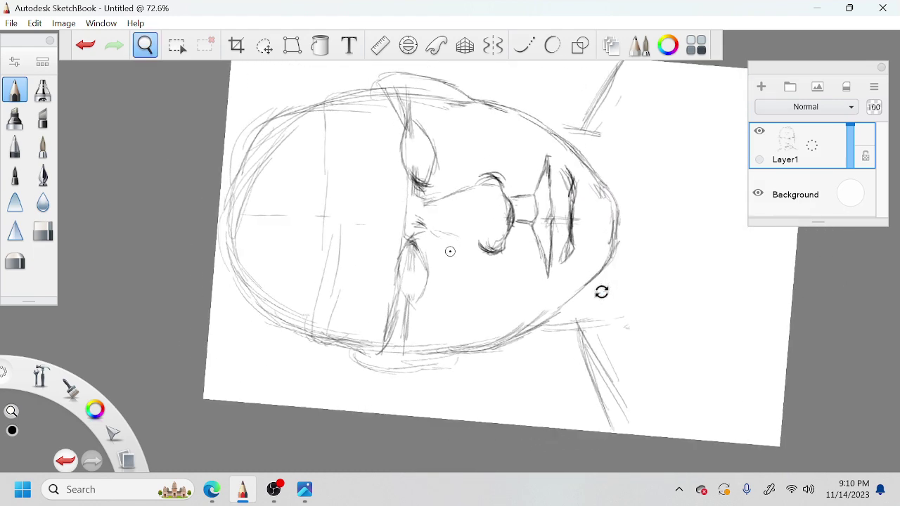
mouse_move(401, 246)
left_mouse_down()
mouse_move(394, 291)
mouse_move(411, 310)
mouse_move(421, 280)
left_mouse_up()
left_click_drag(411, 230, 421, 252)
left_click_drag(422, 245, 426, 283)
left_click_drag(422, 186, 409, 174)
mouse_move(418, 182)
left_mouse_down()
mouse_move(406, 153)
mouse_move(415, 116)
mouse_move(434, 159)
left_mouse_up()
mouse_move(403, 130)
left_mouse_down()
mouse_move(412, 181)
mouse_move(425, 182)
left_mouse_up()
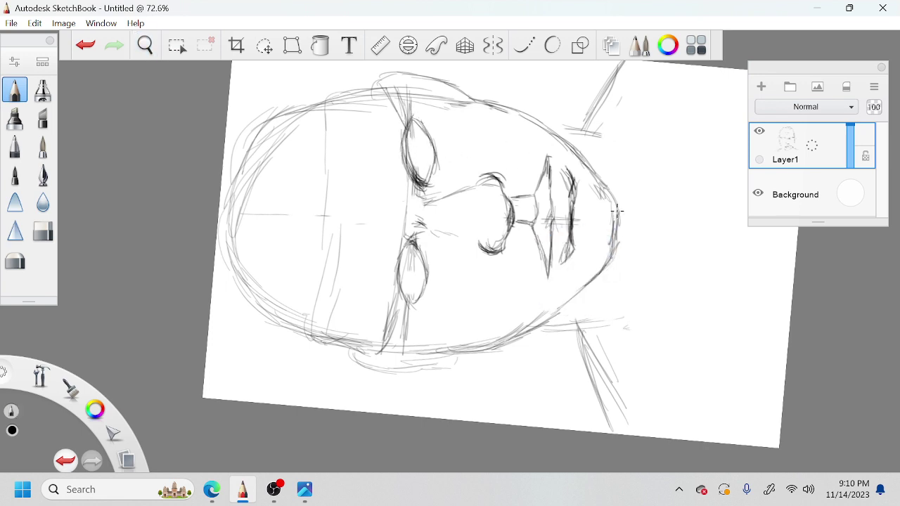
Darken the chin outline and carry it along the jaw toward the viewer's left cheek
mouse_move(616, 221)
left_mouse_down()
mouse_move(602, 274)
mouse_move(618, 215)
left_mouse_up()
mouse_move(623, 221)
left_mouse_down()
mouse_move(620, 209)
mouse_move(598, 280)
mouse_move(513, 343)
mouse_move(471, 349)
left_mouse_up()
key("space")
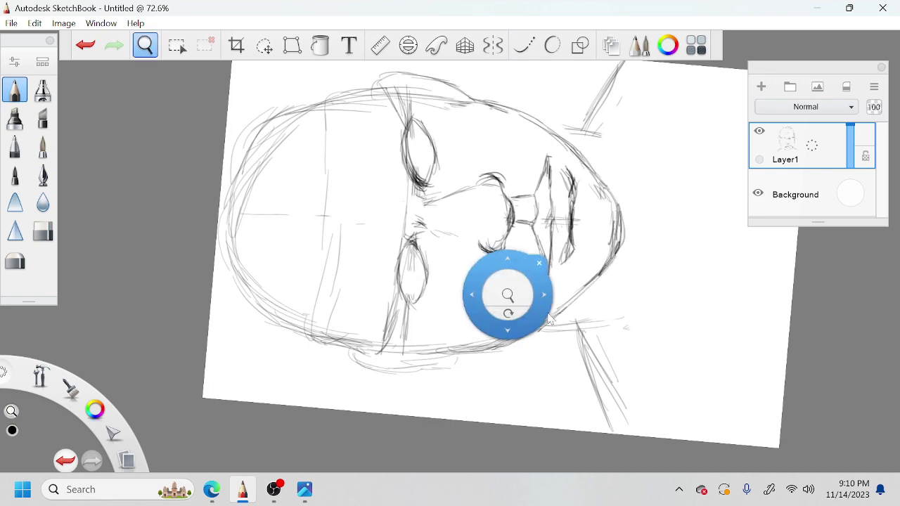
left_click_drag(540, 263, 524, 312)
left_click_drag(582, 292, 605, 335)
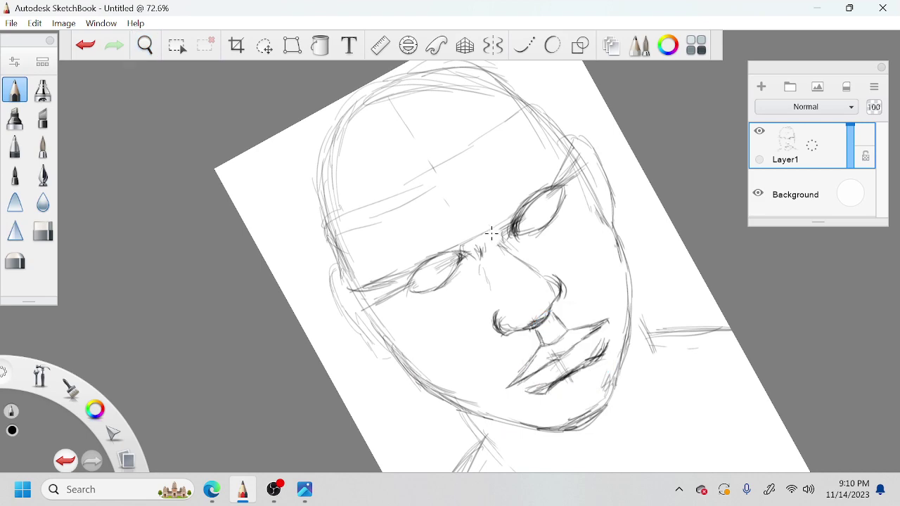
Draw the lowered brow line over both eyes and add frown strokes between the brows
key("space")
mouse_move(499, 254)
left_mouse_down()
mouse_move(467, 237)
mouse_move(462, 264)
left_mouse_up()
mouse_move(462, 220)
left_mouse_down()
mouse_move(460, 266)
mouse_move(462, 219)
mouse_move(453, 244)
mouse_move(461, 256)
left_mouse_up()
left_click_drag(457, 195, 454, 215)
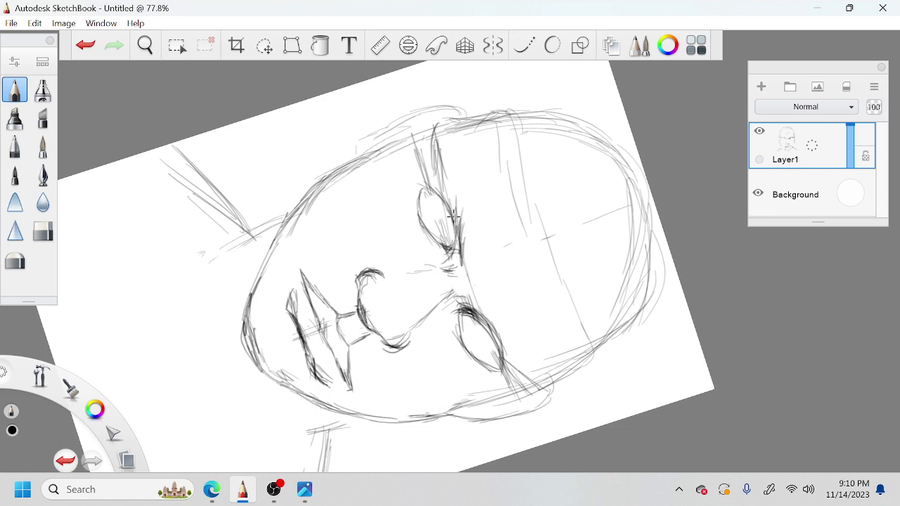
left_click_drag(450, 163, 447, 210)
mouse_move(461, 243)
left_mouse_down()
mouse_move(488, 324)
mouse_move(529, 385)
left_mouse_up()
left_click_drag(495, 345, 537, 381)
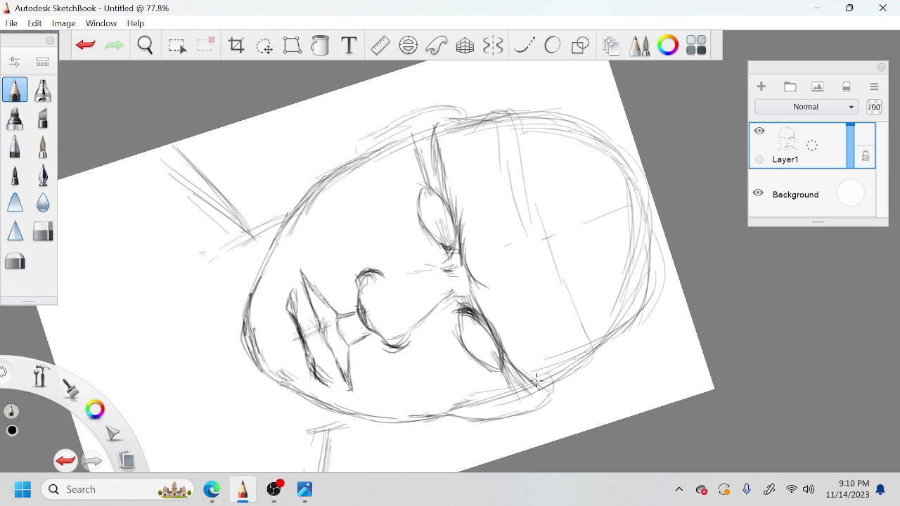
left_click_drag(434, 135, 437, 172)
mouse_move(440, 160)
left_mouse_down()
mouse_move(460, 246)
mouse_move(423, 155)
left_mouse_up()
Extend the outer ends of both brows up to the temples and clear the stray lines beside the viewer's-left eye
key("space")
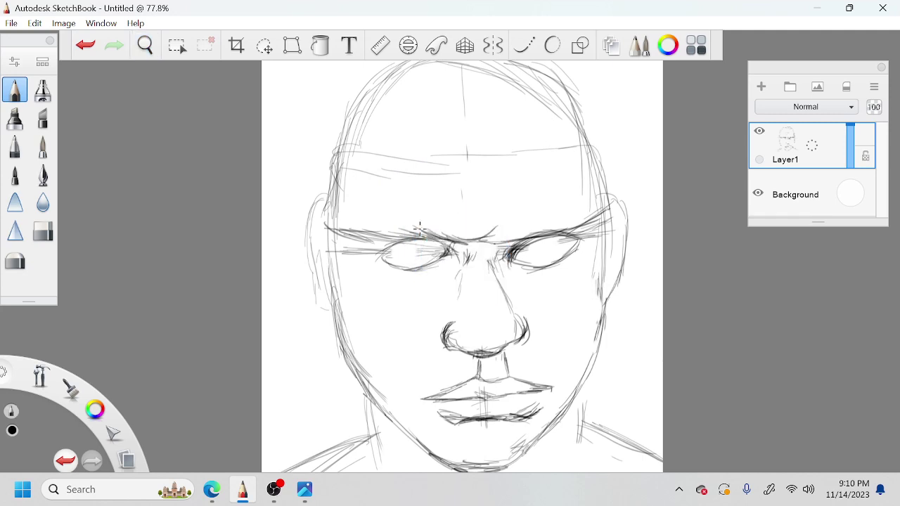
left_click_drag(380, 235, 324, 202)
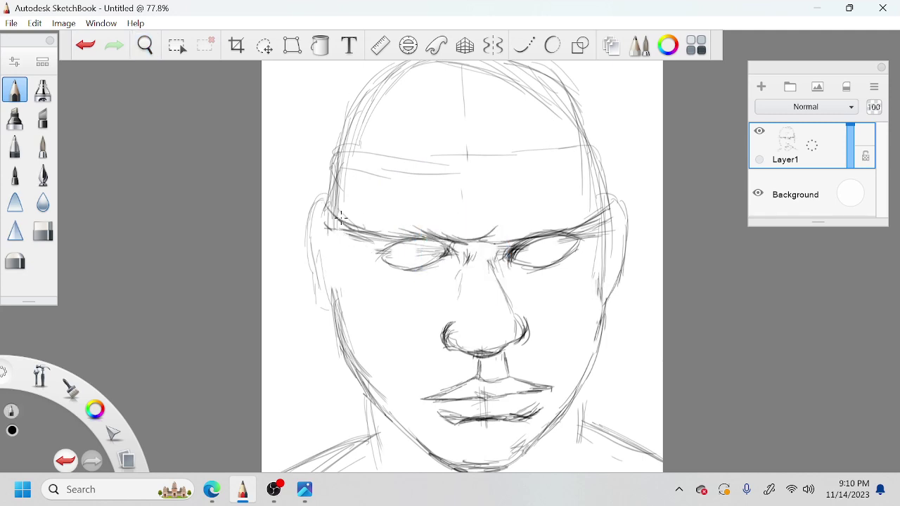
mouse_move(329, 219)
left_mouse_down()
mouse_move(333, 313)
mouse_move(331, 203)
left_mouse_up()
mouse_move(587, 232)
left_mouse_down()
mouse_move(608, 215)
mouse_move(610, 182)
left_mouse_up()
left_click_drag(601, 220, 611, 187)
Sketch loose hair along the upper side of the head and curved locks falling over the middle of the forehead
key("space")
left_click_drag(581, 265, 616, 309)
mouse_move(373, 192)
left_mouse_down()
mouse_move(355, 173)
mouse_move(356, 152)
mouse_move(404, 152)
mouse_move(395, 118)
mouse_move(453, 109)
left_mouse_up()
mouse_move(510, 180)
left_mouse_down()
mouse_move(526, 243)
mouse_move(509, 239)
left_mouse_up()
mouse_move(515, 163)
left_mouse_down()
mouse_move(469, 232)
mouse_move(473, 181)
left_mouse_up()
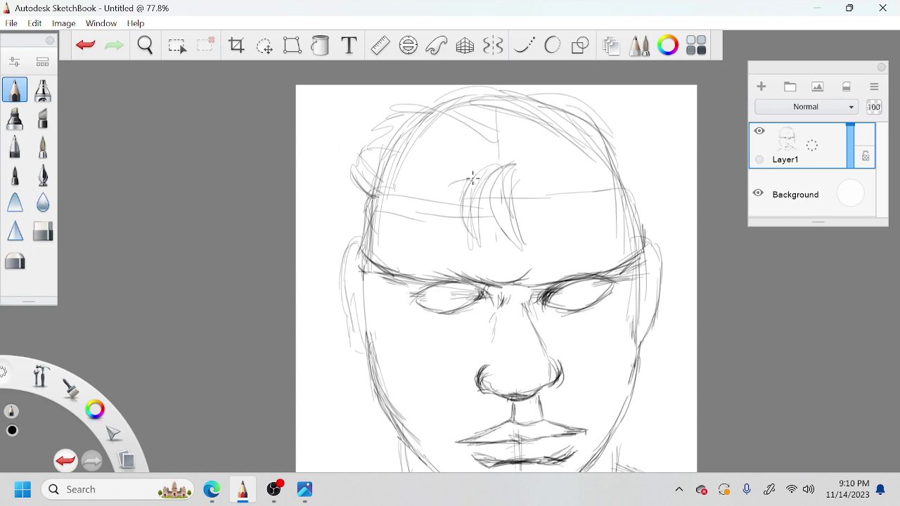
Draw the hairline from the forehead locks to both temples and bulge the hair outline above the viewer's-right ear
key("space")
left_click_drag(452, 260, 466, 261)
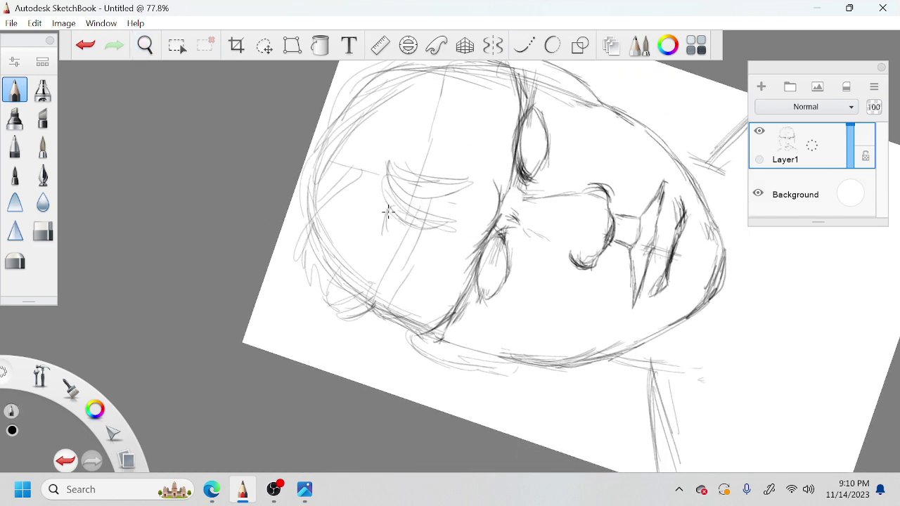
left_click_drag(388, 212, 375, 307)
key("space")
left_click_drag(497, 198, 502, 271)
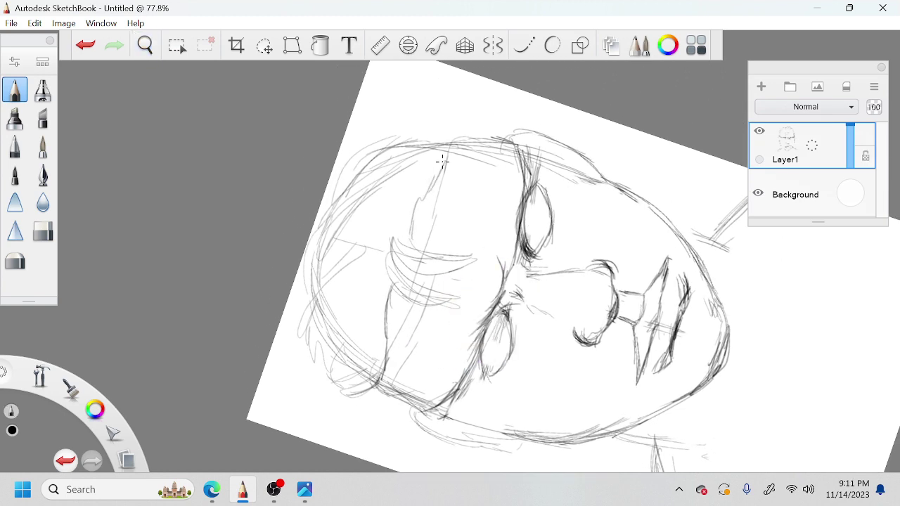
left_click_drag(447, 148, 421, 214)
mouse_move(471, 134)
left_mouse_down()
mouse_move(502, 134)
mouse_move(524, 143)
left_mouse_up()
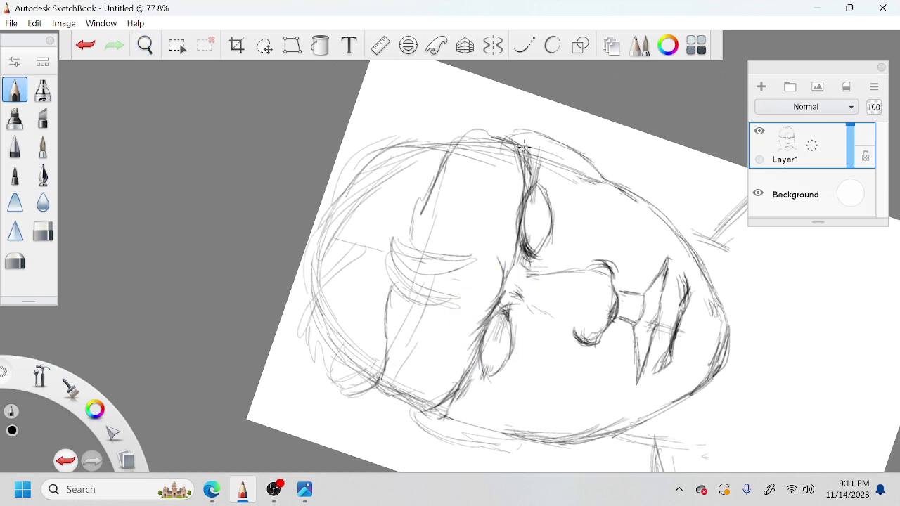
Add spiky tufts along the top of the head and curved strands sweeping back from the forehead locks
mouse_move(451, 120)
left_mouse_down()
mouse_move(437, 162)
mouse_move(392, 164)
left_mouse_up()
left_click_drag(379, 120, 338, 175)
mouse_move(319, 219)
left_mouse_down()
mouse_move(311, 254)
mouse_move(401, 249)
left_mouse_up()
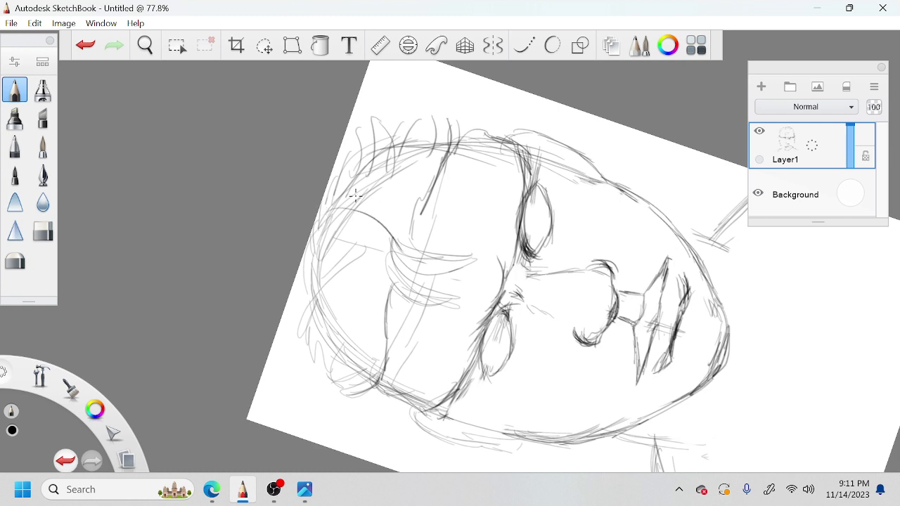
left_click_drag(332, 193, 402, 238)
mouse_move(324, 231)
left_mouse_down()
mouse_move(388, 231)
mouse_move(311, 234)
left_mouse_up()
left_click_drag(314, 237, 304, 289)
left_click_drag(337, 324, 370, 279)
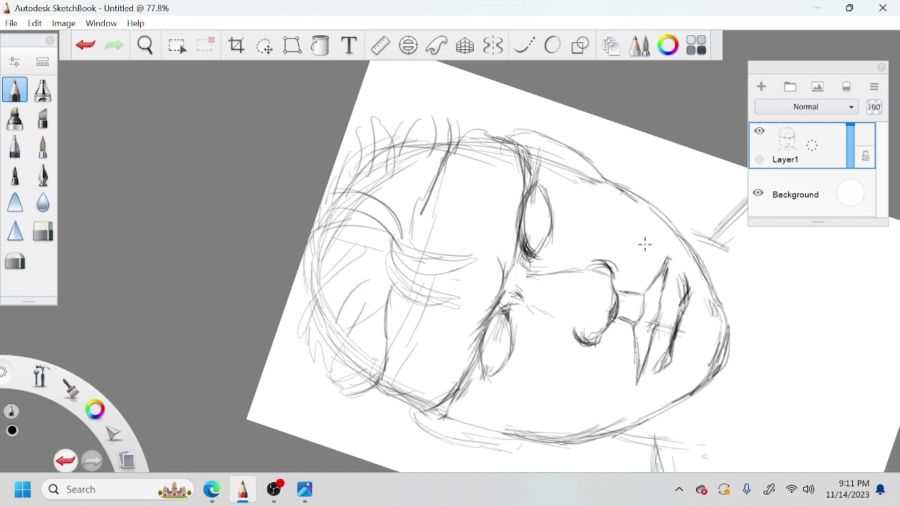
Sketch wisps of hair flicking out below both ears at the sides of the jaw
key("space")
left_click_drag(609, 255, 603, 236)
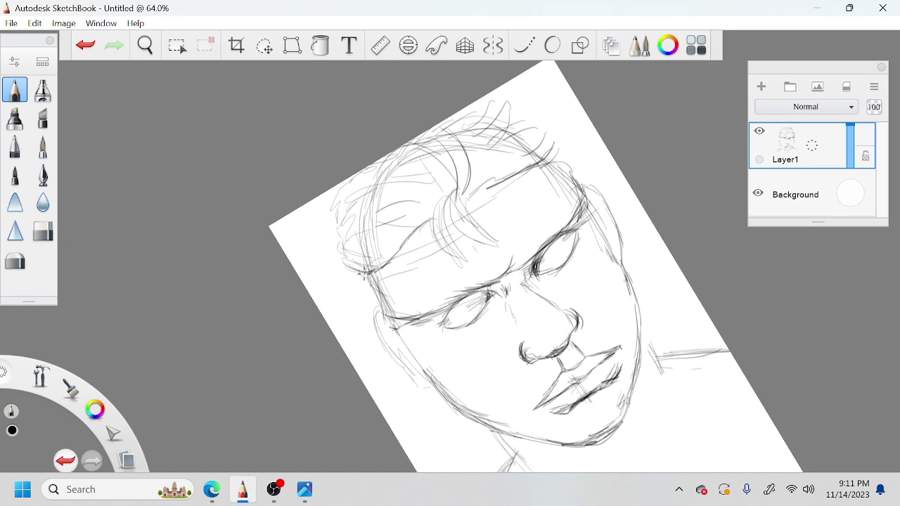
key("space")
mouse_move(440, 399)
left_mouse_down()
mouse_move(454, 428)
mouse_move(446, 422)
mouse_move(486, 448)
left_mouse_up()
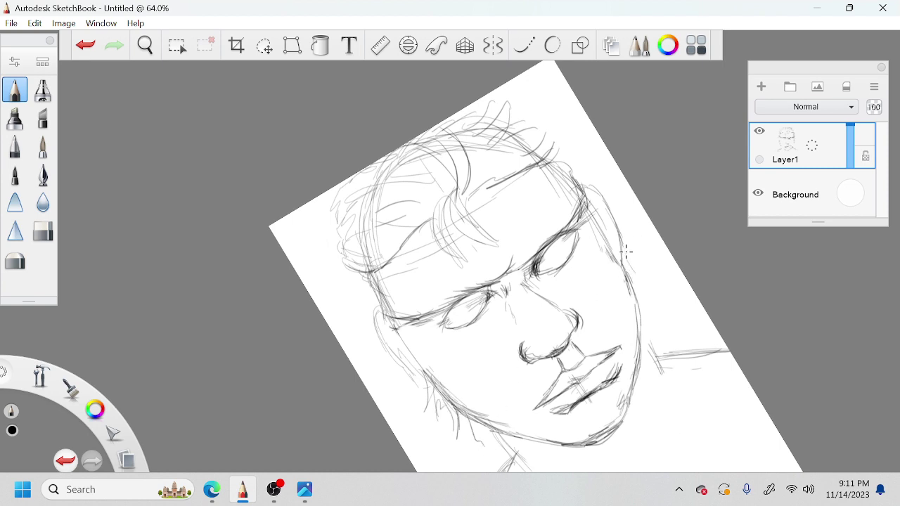
mouse_move(629, 266)
left_mouse_down()
mouse_move(668, 290)
mouse_move(625, 252)
mouse_move(640, 348)
left_mouse_up()
left_click_drag(638, 350, 624, 284)
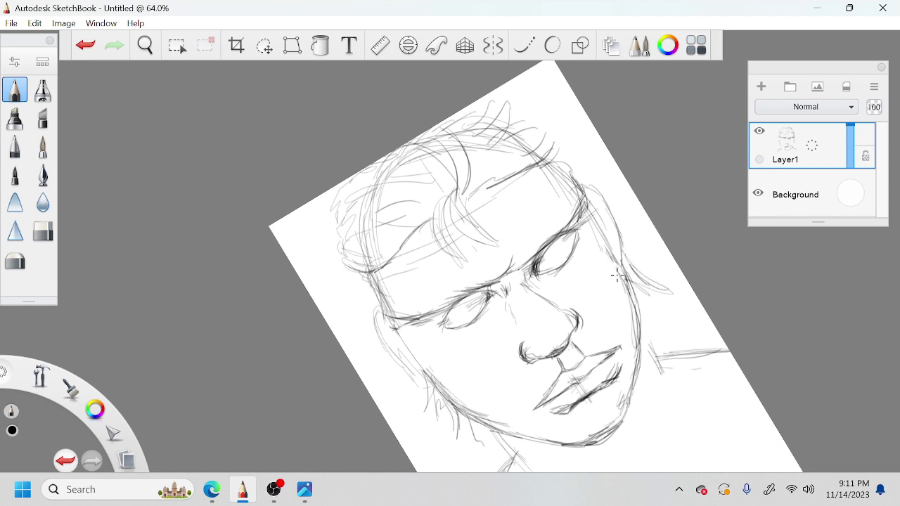
Draw the neck side line and the neckline curve under the chin, and darken the viewer's-left shoulder line
left_click_drag(637, 328, 665, 370)
key("space")
left_click_drag(705, 429, 690, 334)
mouse_move(632, 258)
left_mouse_down()
mouse_move(638, 346)
mouse_move(606, 373)
left_mouse_up()
mouse_move(487, 347)
left_mouse_down()
mouse_move(610, 379)
mouse_move(503, 362)
mouse_move(469, 408)
mouse_move(455, 402)
mouse_move(442, 435)
mouse_move(469, 364)
mouse_move(447, 431)
left_mouse_up()
Draw the collar edges running down from both sides of the neck and darken the viewer's-right shoulder line
key("space")
left_click_drag(645, 400, 639, 352)
left_click_drag(509, 323, 595, 373)
left_click_drag(485, 313, 621, 387)
mouse_move(655, 261)
left_mouse_down()
mouse_move(664, 363)
mouse_move(653, 228)
mouse_move(669, 338)
left_mouse_up()
mouse_move(633, 211)
left_mouse_down()
mouse_move(703, 210)
mouse_move(657, 207)
left_mouse_up()
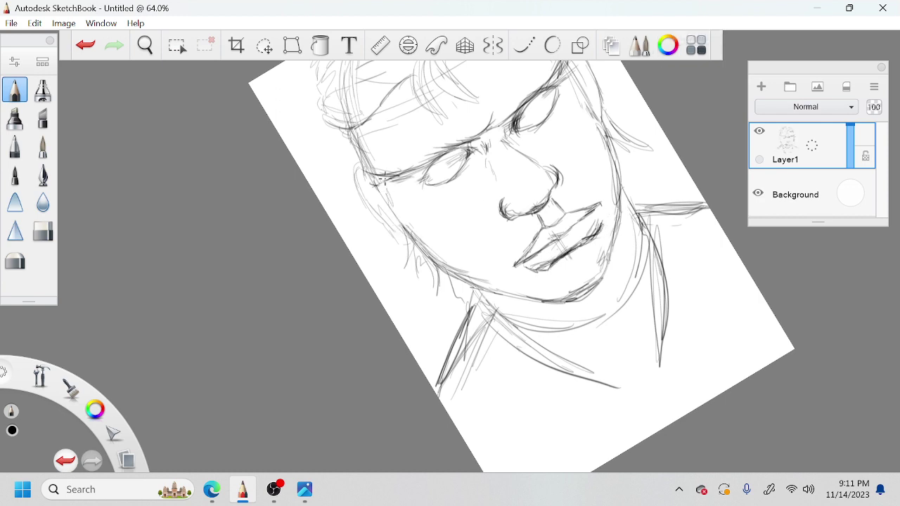
Lasso the viewer's-left eye and move it slightly outward, away from the nose
key("space")
key("space")
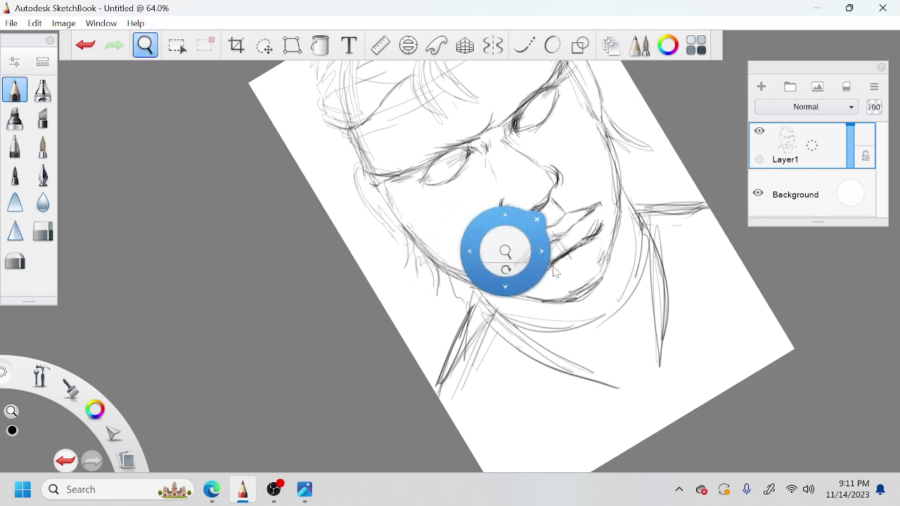
left_click_drag(630, 293, 594, 207)
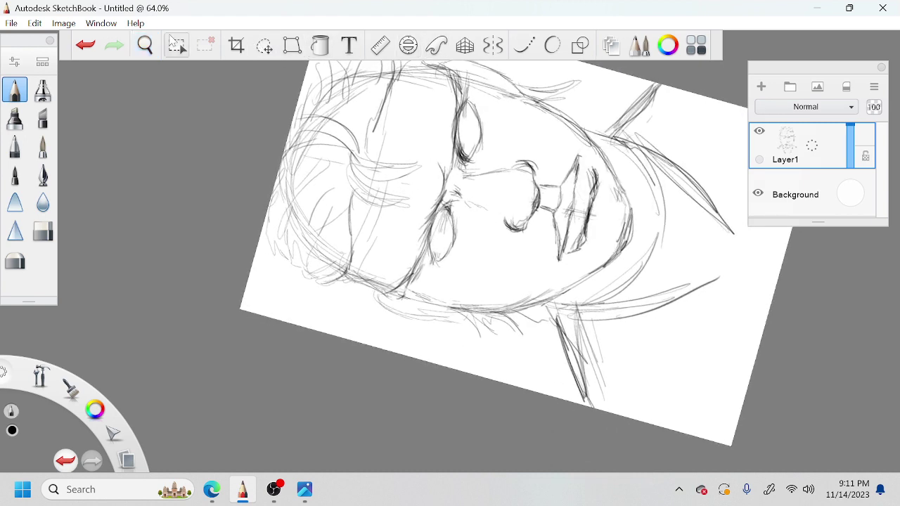
left_click(264, 45)
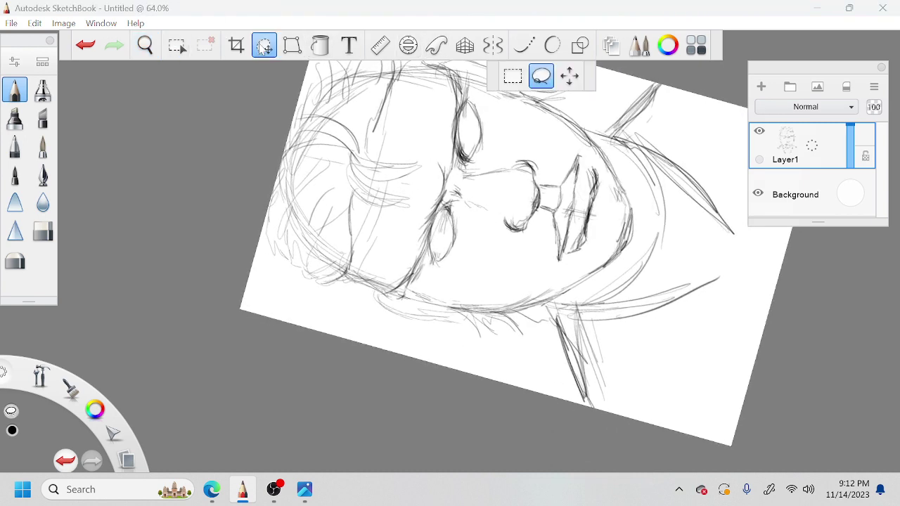
left_click(264, 45)
left_click(177, 45)
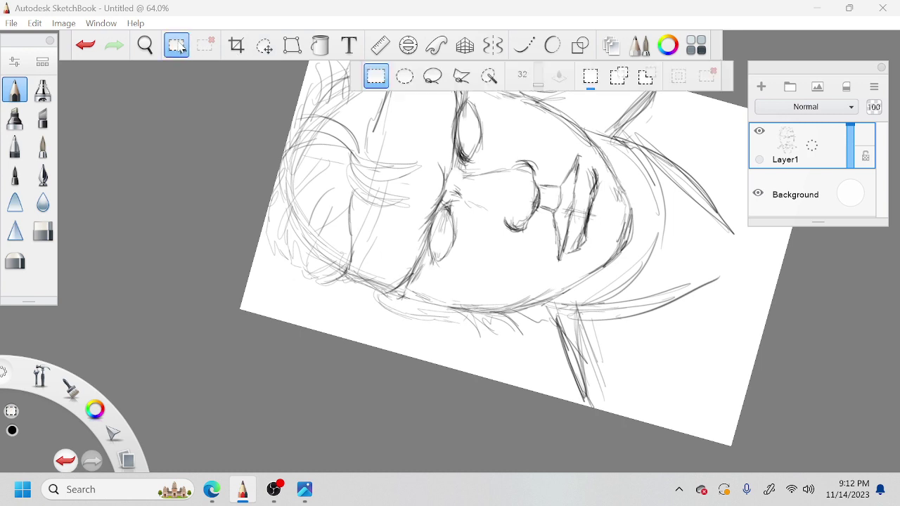
left_click(433, 76)
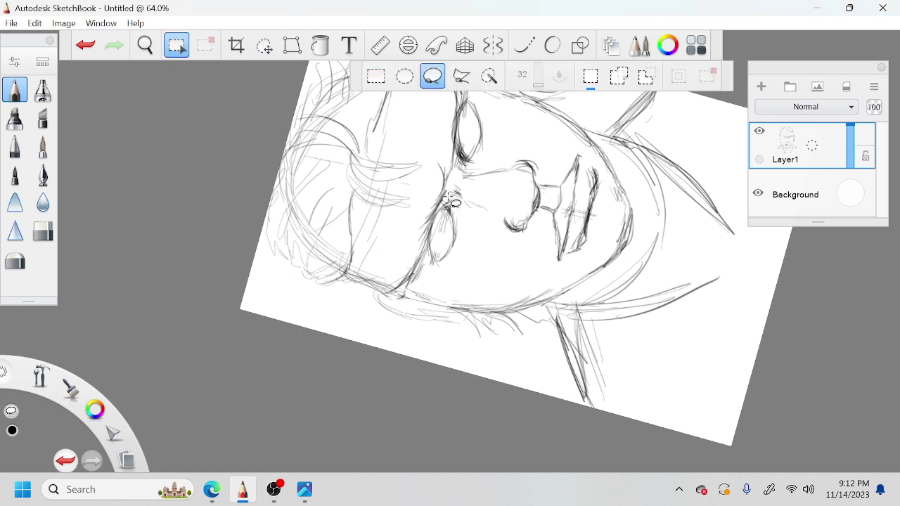
mouse_move(449, 198)
left_mouse_down()
mouse_move(453, 273)
mouse_move(483, 287)
left_mouse_up()
key("v")
left_click_drag(444, 234, 492, 271)
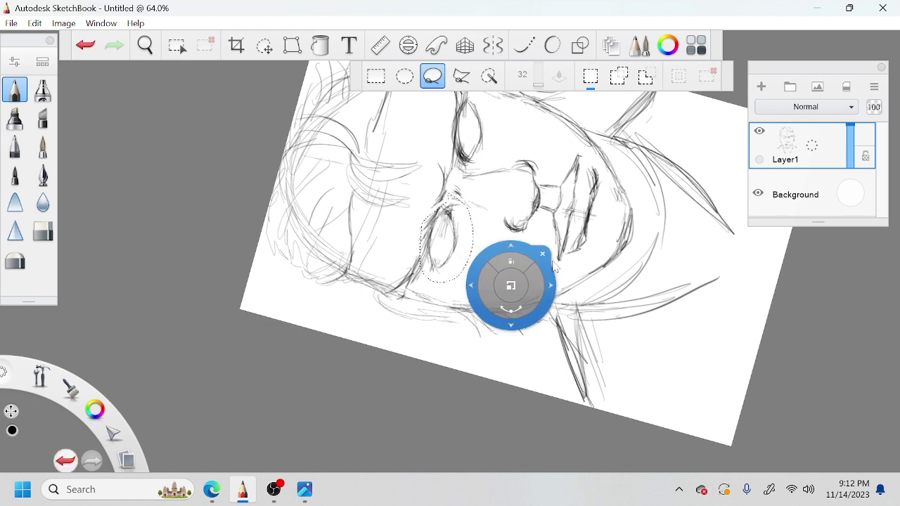
left_click_drag(548, 282, 546, 295)
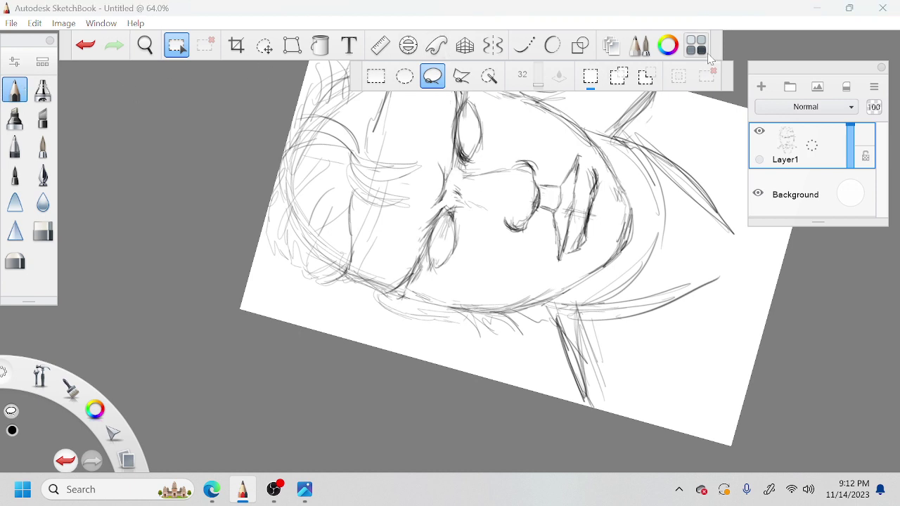
left_click(176, 45)
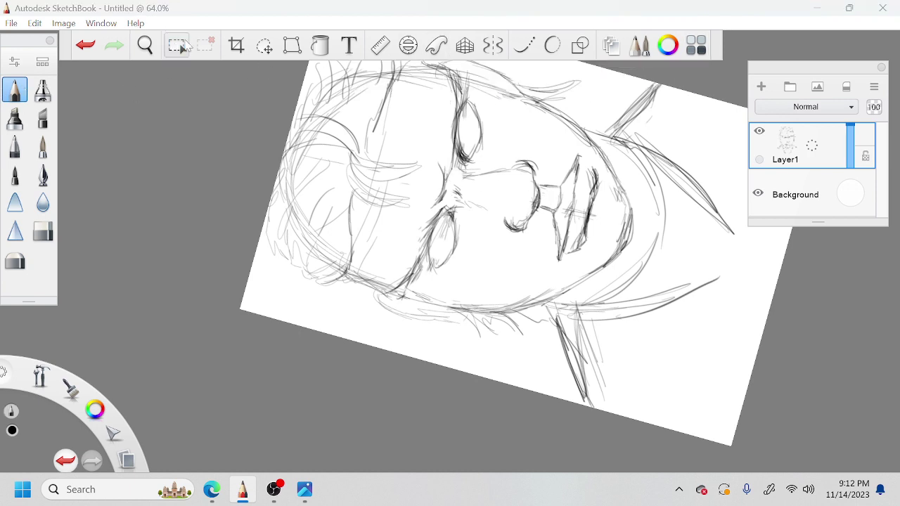
Darken the brow line above the moved eye with additional pencil strokes
left_click_drag(424, 253, 438, 222)
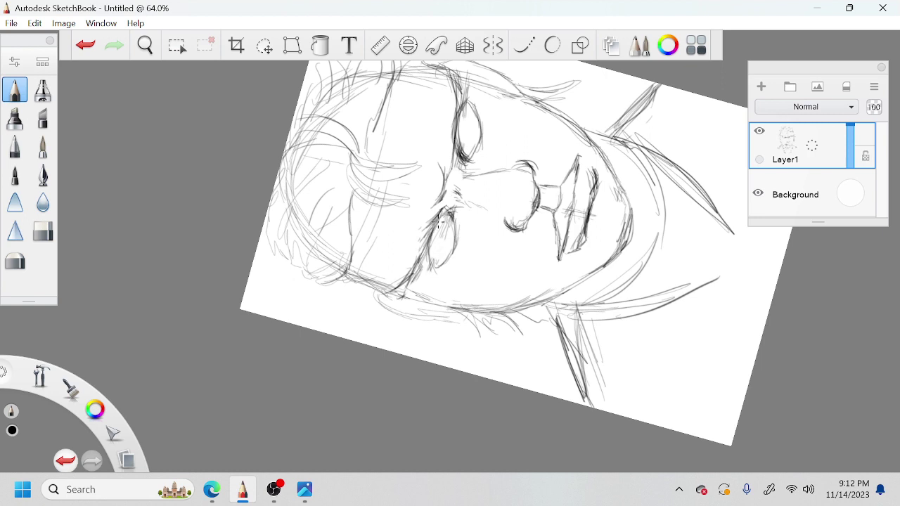
left_click_drag(446, 180, 436, 224)
key("space")
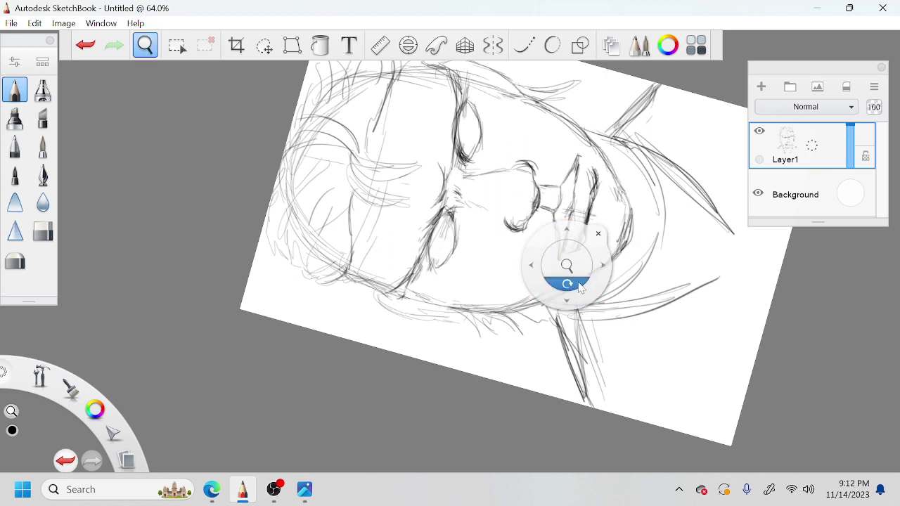
Lasso the nose and mouth together and move them slightly toward the viewer's left on the face
mouse_move(579, 284)
left_mouse_down()
mouse_move(571, 355)
mouse_move(514, 371)
mouse_move(548, 358)
mouse_move(568, 327)
left_mouse_up()
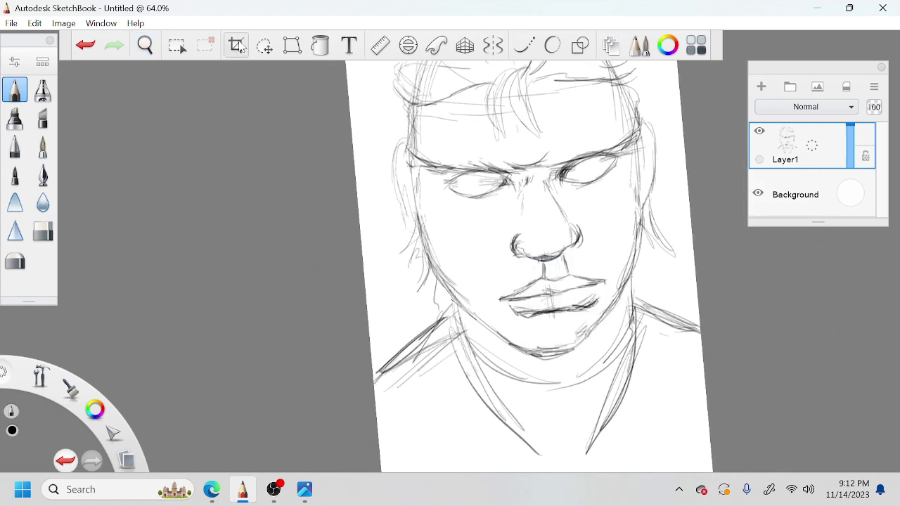
left_click(177, 45)
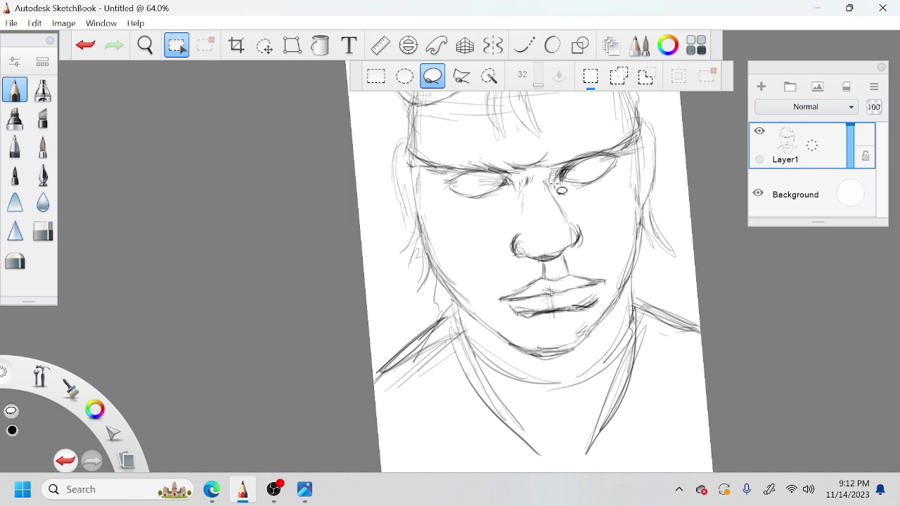
left_click_drag(557, 185, 559, 186)
left_click_drag(614, 253, 553, 178)
key("v")
mouse_move(622, 332)
left_mouse_down()
mouse_move(601, 339)
mouse_move(597, 331)
mouse_move(628, 316)
left_mouse_up()
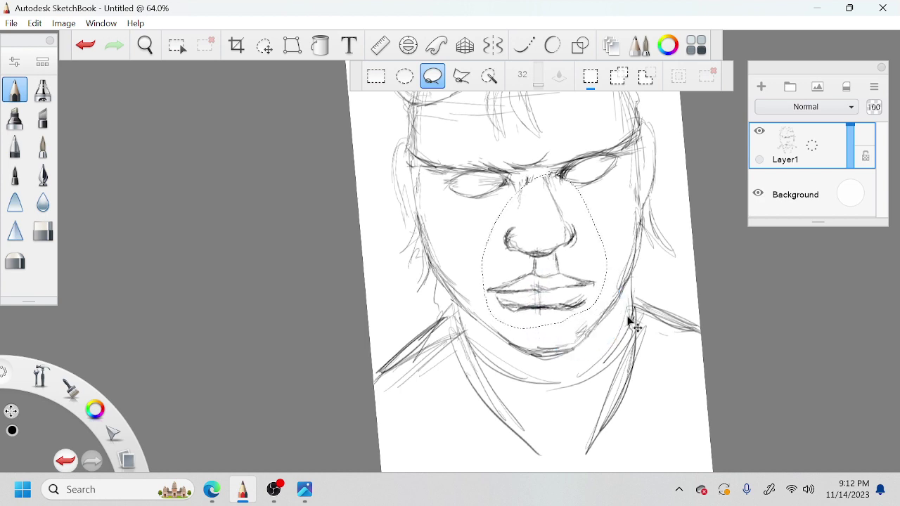
left_click(630, 322)
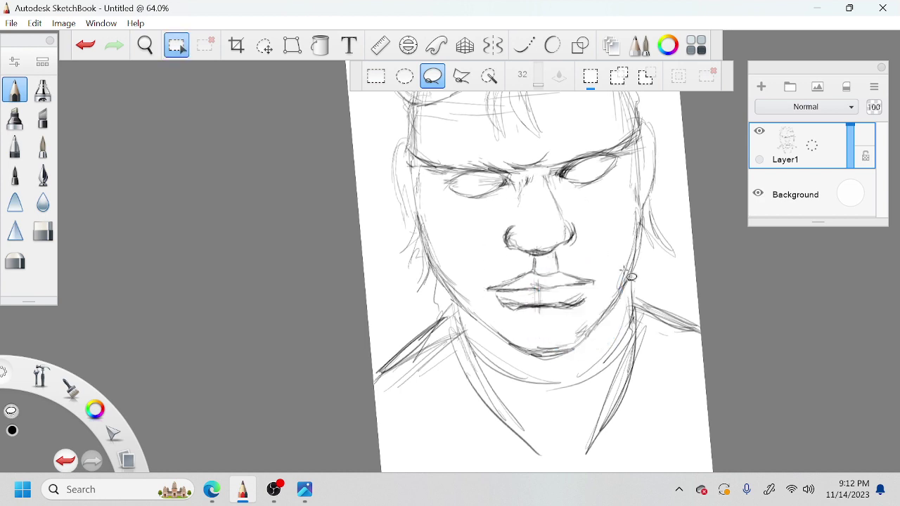
Add short pencil stubble strokes on the viewer's-left cheek and above both corners of the mouth
left_click(16, 98)
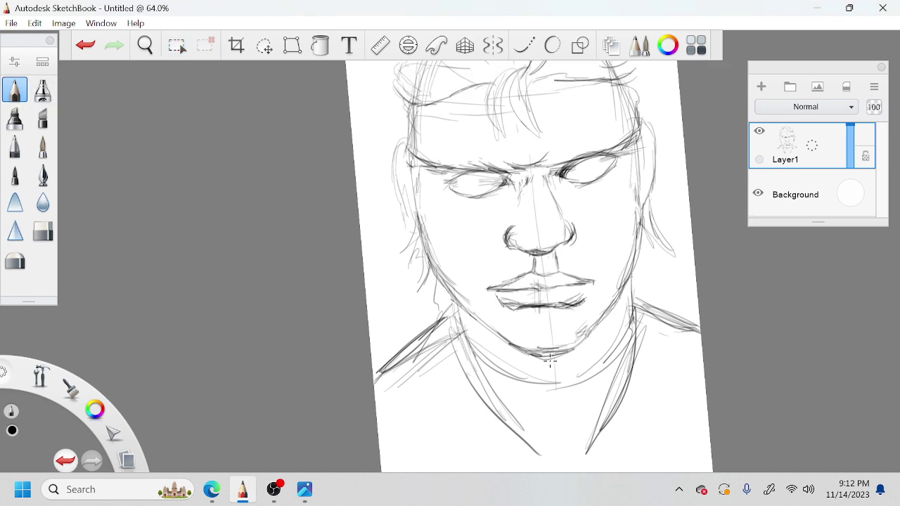
key("ctrl+z")
key("ctrl+y")
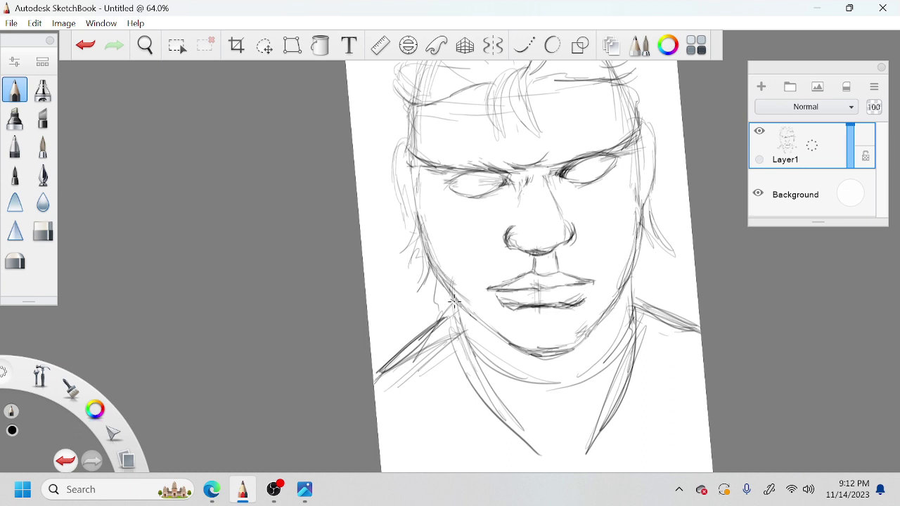
left_click_drag(448, 280, 437, 267)
left_click_drag(462, 299, 449, 263)
left_click_drag(517, 259, 510, 266)
left_click_drag(472, 294, 477, 283)
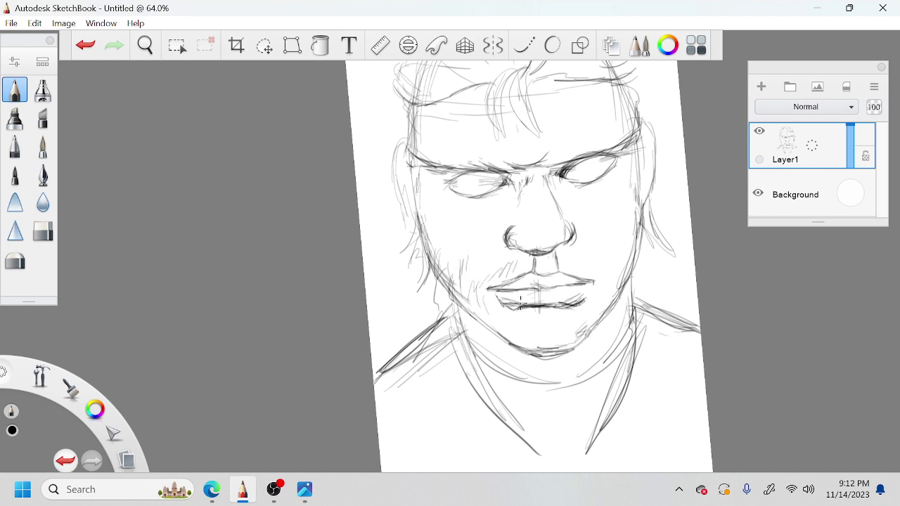
mouse_move(595, 268)
left_mouse_down()
mouse_move(584, 259)
mouse_move(554, 263)
mouse_move(574, 259)
left_mouse_up()
Darken the viewer's-left brow from the nose bridge outward and add strokes where it meets the temple hairline
key("space")
key("space")
left_click_drag(536, 223, 542, 269)
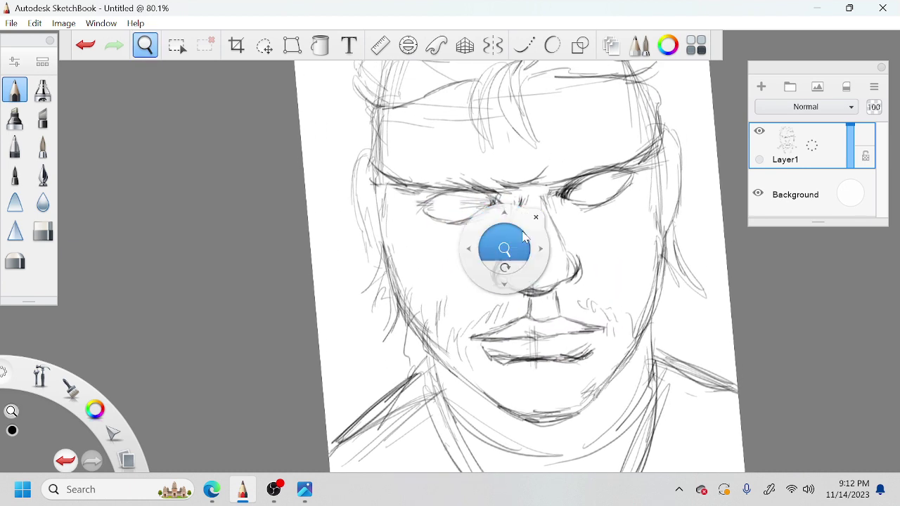
left_click_drag(408, 184, 507, 200)
key("space")
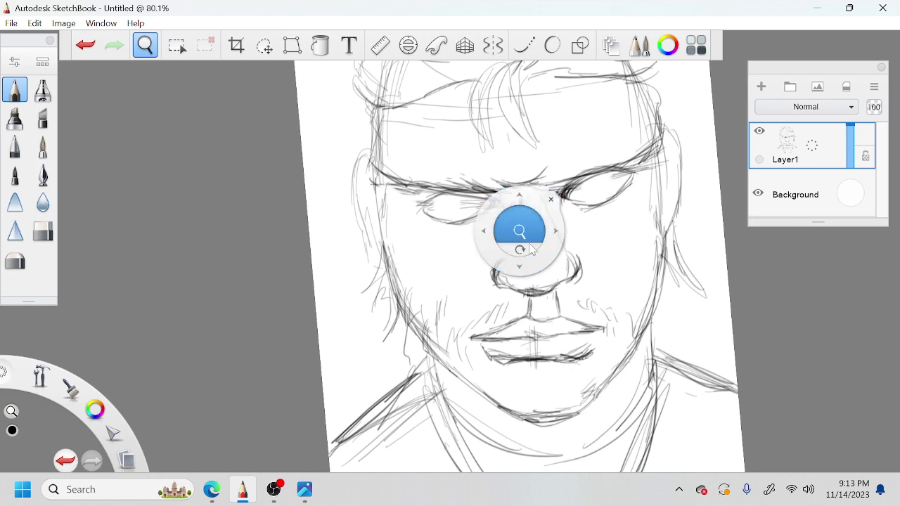
mouse_move(522, 251)
left_mouse_down()
mouse_move(530, 249)
mouse_move(526, 148)
mouse_move(559, 213)
mouse_move(589, 242)
left_mouse_up()
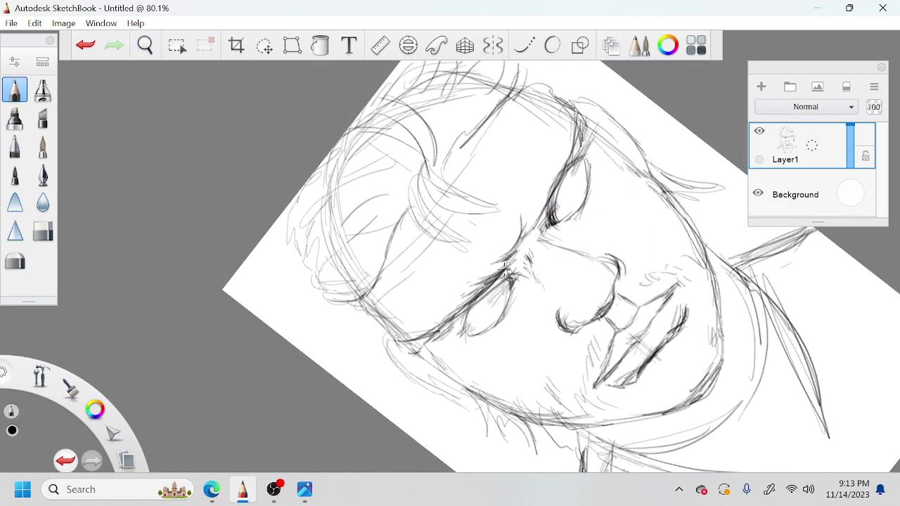
mouse_move(495, 280)
left_mouse_down()
mouse_move(549, 204)
mouse_move(497, 280)
mouse_move(454, 301)
left_mouse_up()
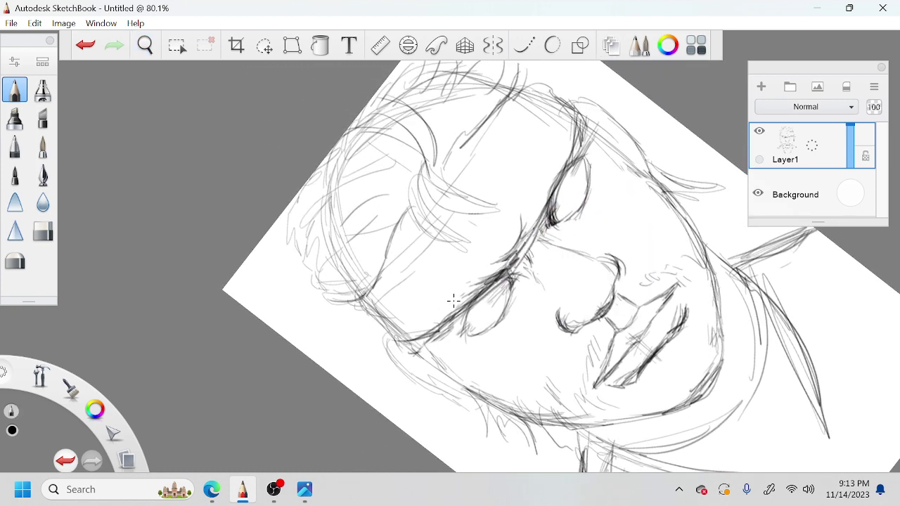
mouse_move(387, 331)
left_mouse_down()
mouse_move(414, 333)
mouse_move(395, 311)
mouse_move(403, 299)
left_mouse_up()
mouse_move(377, 310)
left_mouse_down()
mouse_move(391, 323)
mouse_move(387, 279)
left_mouse_up()
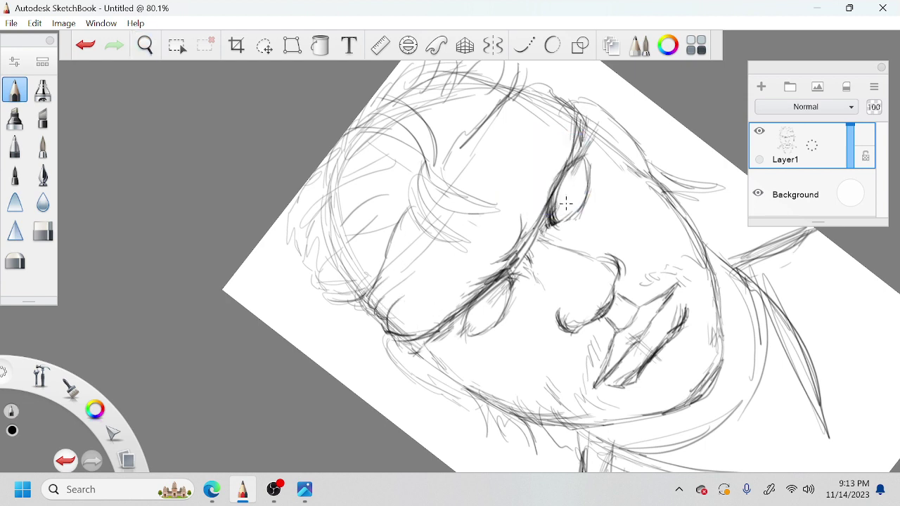
Darken the outlines of both eyes, draw curved irises beneath the upper lids, and add crease strokes under the eyes
left_click_drag(469, 304, 461, 337)
mouse_move(503, 302)
left_mouse_down()
mouse_move(489, 329)
mouse_move(515, 280)
left_mouse_up()
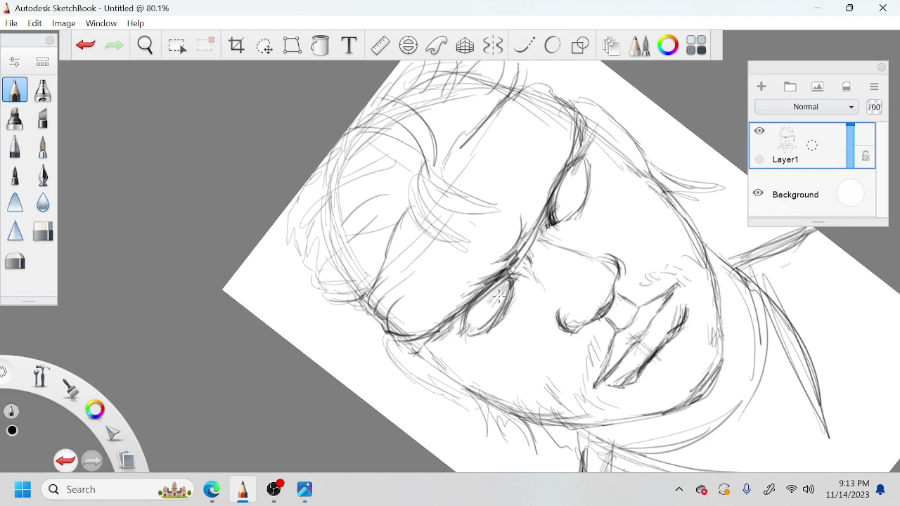
mouse_move(473, 310)
left_mouse_down()
mouse_move(497, 286)
mouse_move(476, 311)
left_mouse_up()
mouse_move(568, 176)
left_mouse_down()
mouse_move(593, 140)
mouse_move(589, 161)
left_mouse_up()
mouse_move(591, 198)
left_mouse_down()
mouse_move(598, 185)
mouse_move(569, 216)
mouse_move(550, 217)
left_mouse_up()
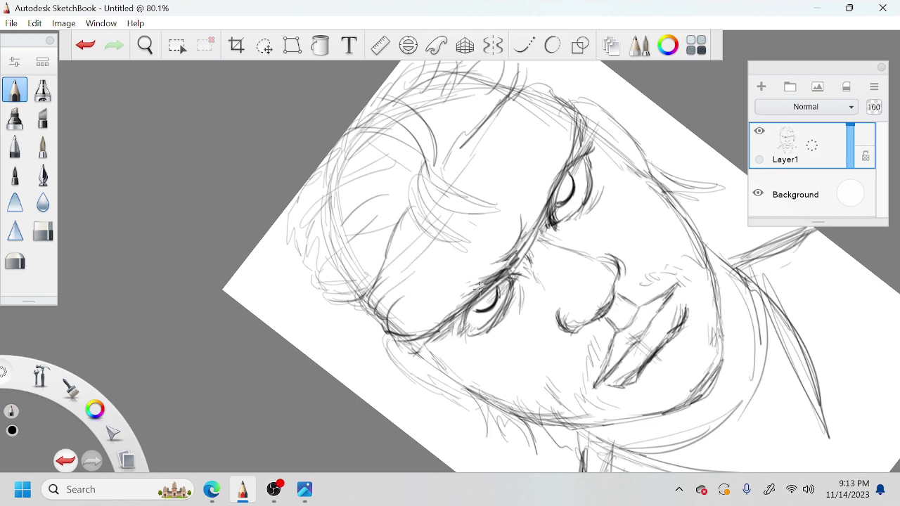
Darken the outer end of the viewer's-right brow, the adjoining temple hairline, and the upper cheek contour beside the ear
key("space")
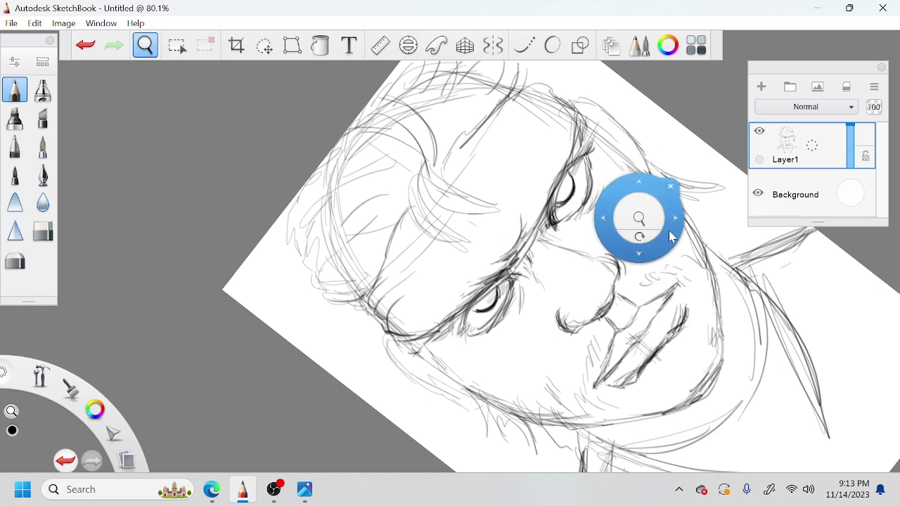
mouse_move(642, 232)
left_mouse_down()
mouse_move(654, 234)
mouse_move(652, 284)
mouse_move(633, 279)
left_mouse_up()
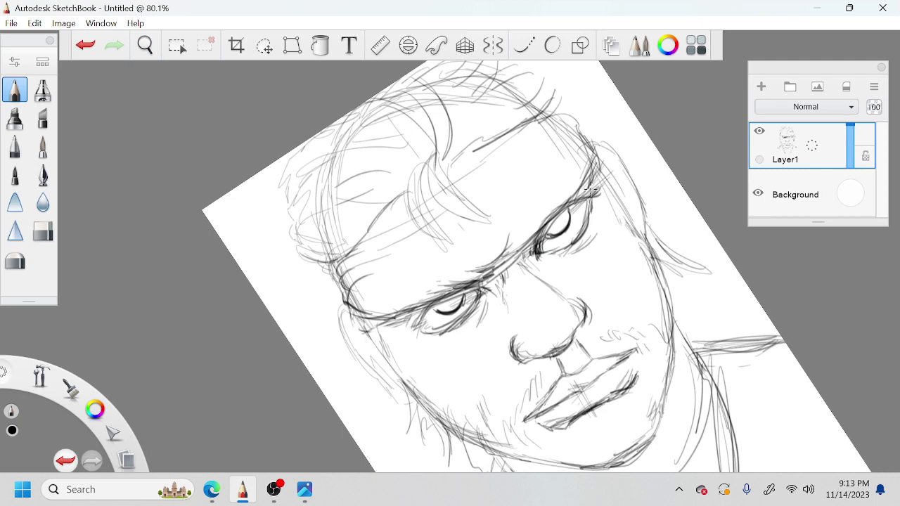
left_click_drag(603, 145, 592, 198)
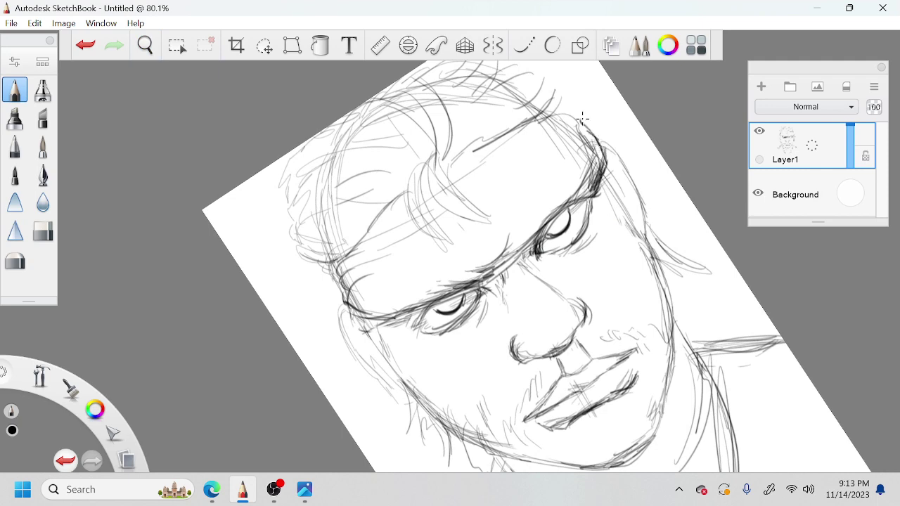
left_click_drag(572, 102, 585, 123)
left_click_drag(597, 186, 639, 235)
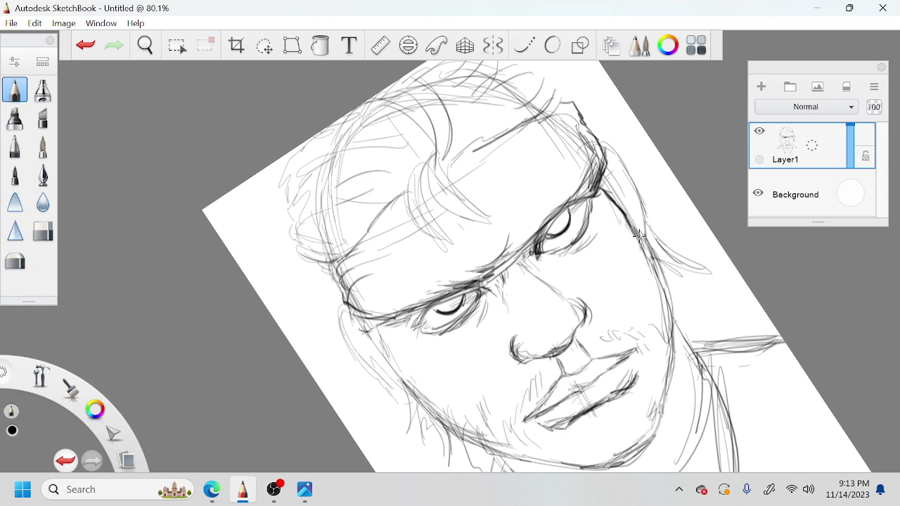
mouse_move(605, 172)
left_mouse_down()
mouse_move(615, 149)
mouse_move(626, 163)
mouse_move(618, 146)
mouse_move(633, 168)
mouse_move(612, 180)
mouse_move(633, 147)
mouse_move(655, 243)
left_mouse_up()
Darken the viewer's-left ear outline and the hair strands below it, and add a stroke beside the viewer's-right ear
key("space")
left_click_drag(518, 301, 546, 257)
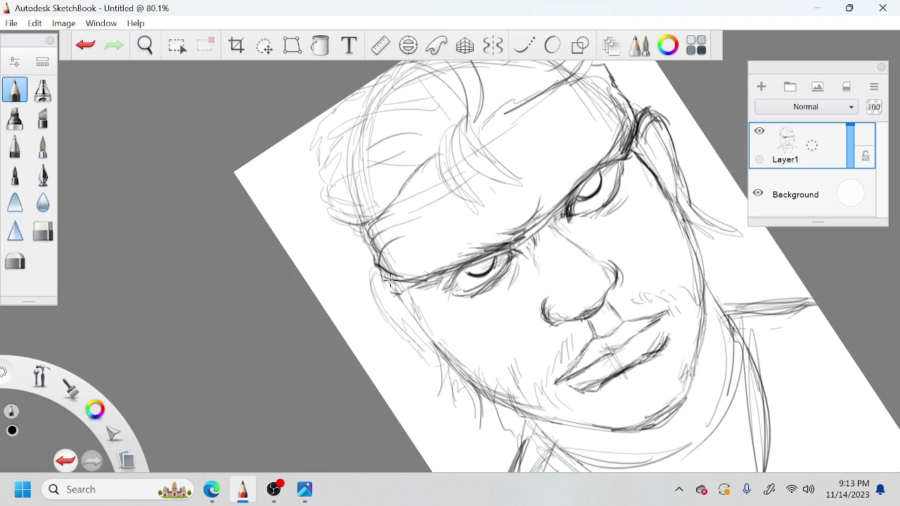
mouse_move(380, 282)
left_mouse_down()
mouse_move(367, 271)
mouse_move(366, 297)
mouse_move(404, 335)
mouse_move(428, 396)
left_mouse_up()
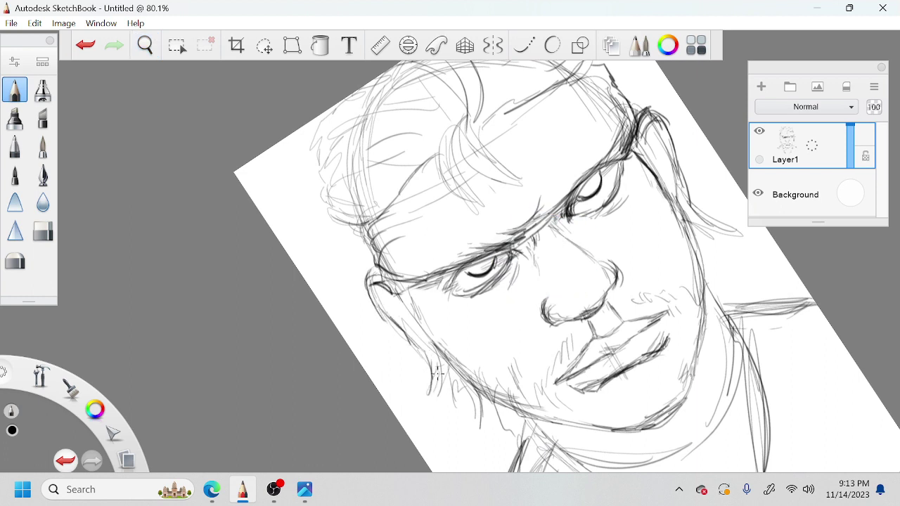
left_click_drag(419, 340, 422, 384)
left_click_drag(668, 202, 690, 249)
Shade the underside of the chin with short dark strokes and add light marks below the lower lip
key("space")
mouse_move(735, 395)
left_mouse_down()
mouse_move(710, 345)
mouse_move(716, 373)
mouse_move(737, 397)
mouse_move(719, 357)
left_mouse_up()
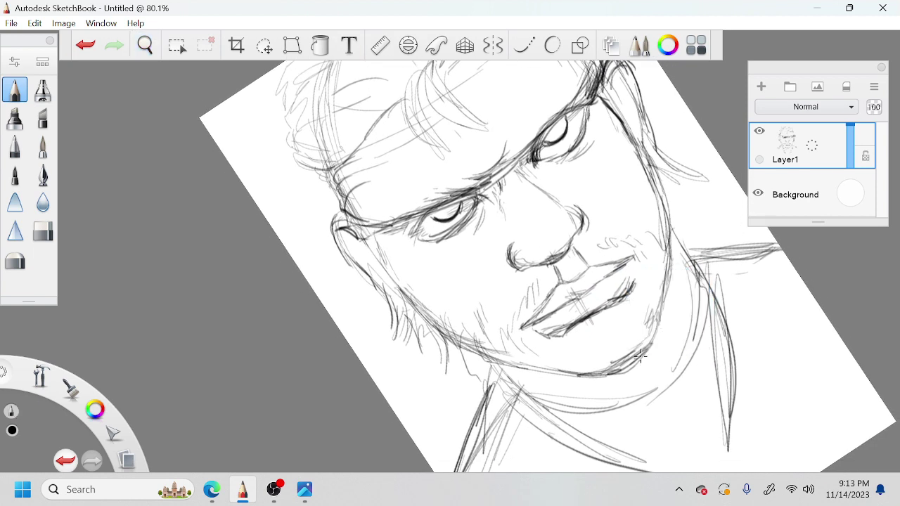
left_click_drag(647, 357, 630, 367)
mouse_move(642, 360)
left_mouse_down()
mouse_move(625, 375)
mouse_move(649, 357)
left_mouse_up()
left_click_drag(574, 334, 568, 349)
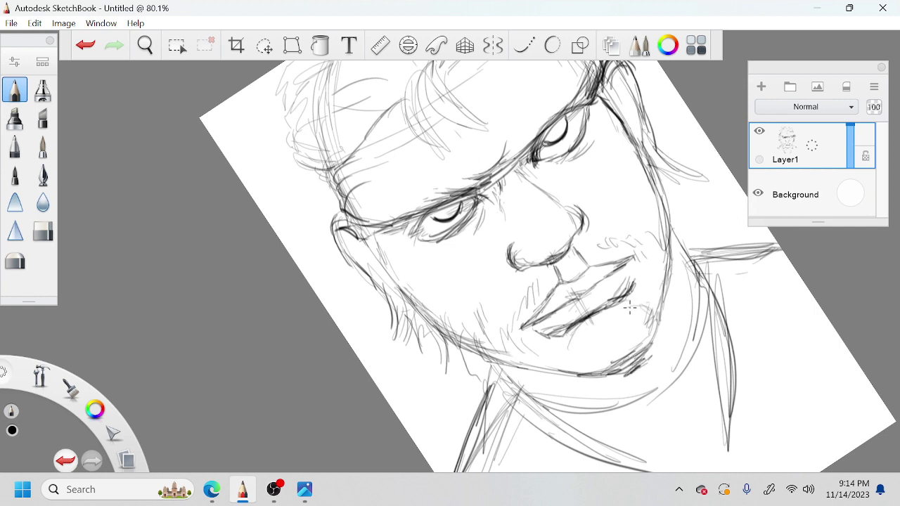
Erase the rough jawline on both sides of the chin and redraw the viewer's-right jaw with layered pencil strokes
left_click_drag(655, 326, 661, 302)
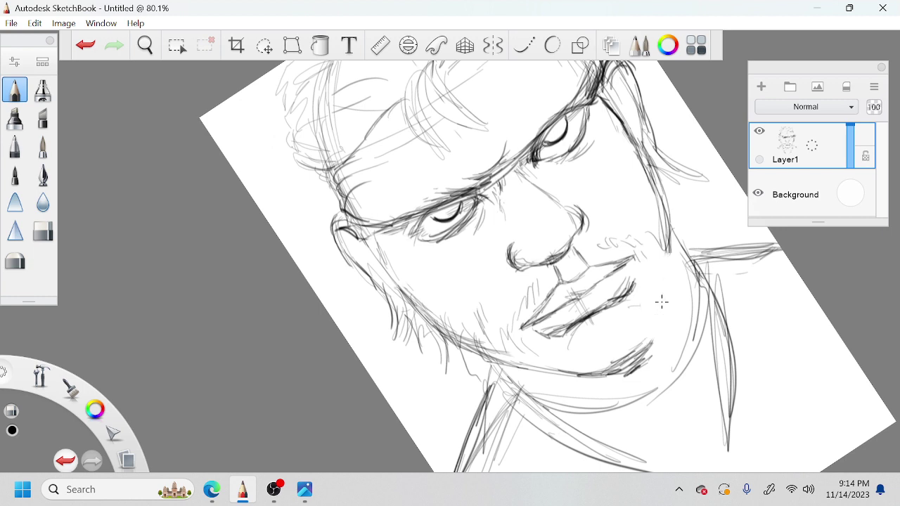
mouse_move(588, 361)
left_mouse_down()
mouse_move(495, 357)
mouse_move(557, 368)
mouse_move(599, 355)
left_mouse_up()
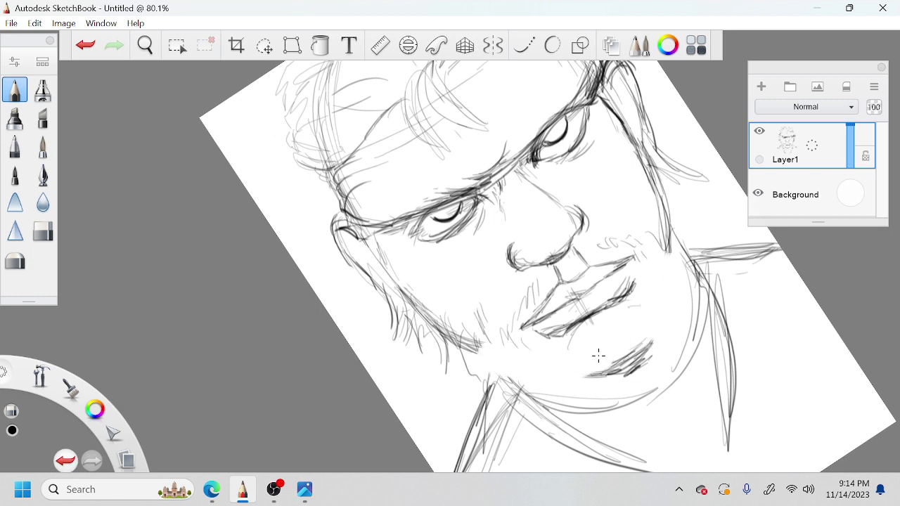
left_click_drag(670, 247, 663, 316)
left_click_drag(670, 212, 661, 327)
mouse_move(666, 288)
left_mouse_down()
mouse_move(665, 339)
mouse_move(648, 363)
left_mouse_up()
left_click_drag(666, 332, 647, 365)
left_click_drag(679, 261, 667, 331)
mouse_move(681, 261)
left_mouse_down()
mouse_move(654, 346)
mouse_move(633, 332)
left_mouse_up()
Redraw the viewer's-left jawline from below the ear down to the chin
key("space")
mouse_move(385, 307)
left_mouse_down()
mouse_move(426, 401)
mouse_move(412, 376)
mouse_move(480, 459)
left_mouse_up()
left_click_drag(393, 340, 442, 419)
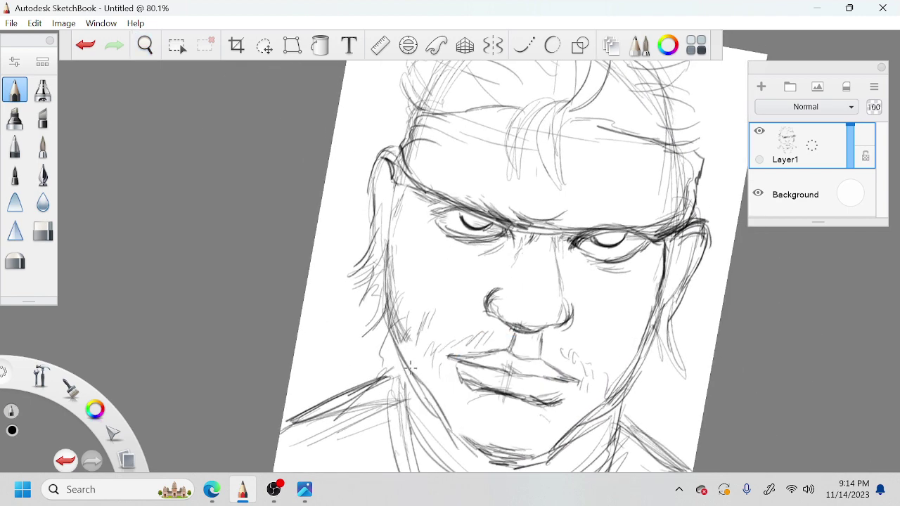
left_click_drag(385, 301, 448, 426)
Reinforce the jaw, neck and collar lines with additional pencil strokes
key("space")
left_click_drag(590, 415, 618, 205)
left_click_drag(613, 318, 677, 366)
left_click_drag(661, 308, 640, 338)
mouse_move(669, 269)
left_mouse_down()
mouse_move(647, 325)
mouse_move(606, 351)
left_mouse_up()
left_click_drag(528, 367, 557, 398)
mouse_move(529, 375)
left_mouse_down()
mouse_move(591, 403)
mouse_move(547, 413)
left_mouse_up()
key("space")
left_click_drag(702, 346, 685, 384)
mouse_move(701, 292)
left_mouse_down()
mouse_move(649, 231)
mouse_move(684, 207)
left_mouse_up()
left_click_drag(658, 236, 689, 204)
Draw a curved garment fold on the viewer's-right chest, outside the collar
key("space")
left_click_drag(708, 342, 652, 310)
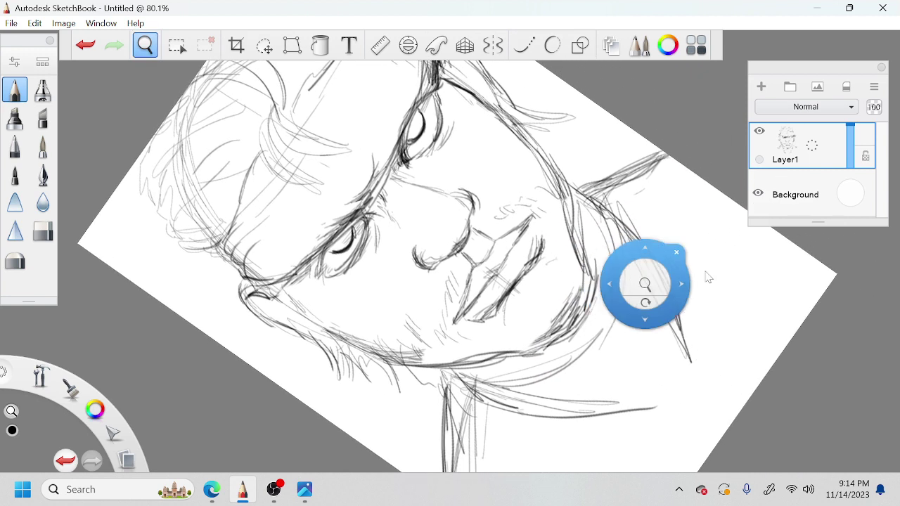
mouse_move(723, 208)
left_mouse_down()
mouse_move(712, 259)
mouse_move(718, 370)
left_mouse_up()
left_click_drag(722, 331, 719, 396)
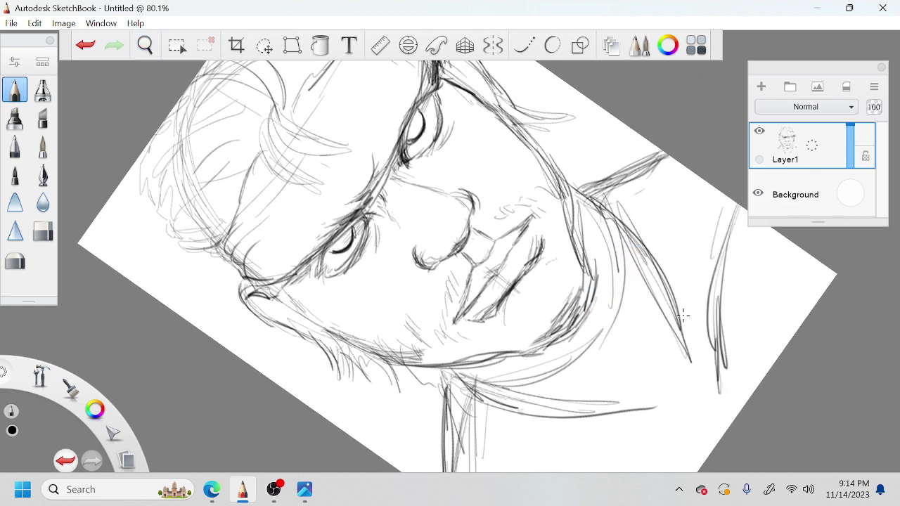
Extend both collar edges downward until they meet in a V-shaped point on the chest
left_click_drag(673, 310, 711, 421)
left_click_drag(623, 424, 709, 421)
left_click_drag(649, 405, 709, 421)
left_click_drag(639, 408, 581, 420)
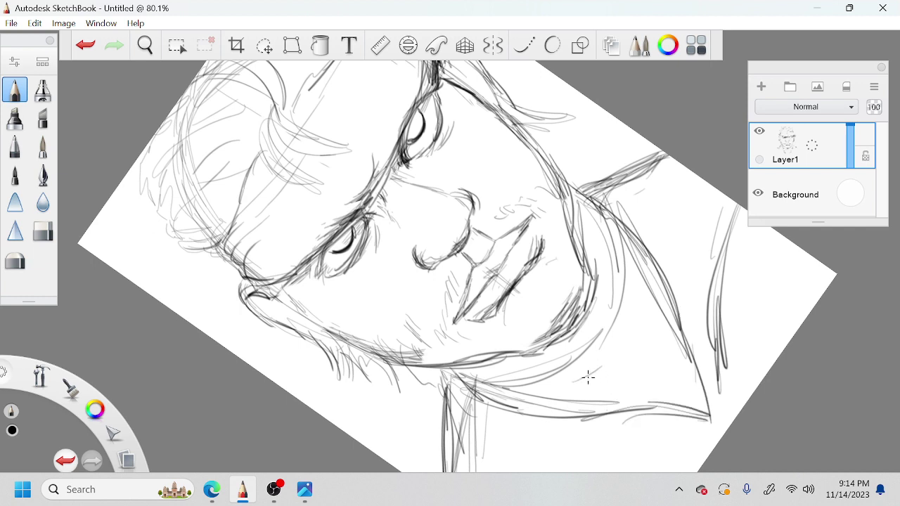
Darken the neckband curve under the chin and draw two rounded shapes inside the collar with dark strokes between them
mouse_move(460, 364)
left_mouse_down()
mouse_move(552, 370)
mouse_move(612, 317)
mouse_move(602, 218)
mouse_move(582, 200)
mouse_move(625, 266)
left_mouse_up()
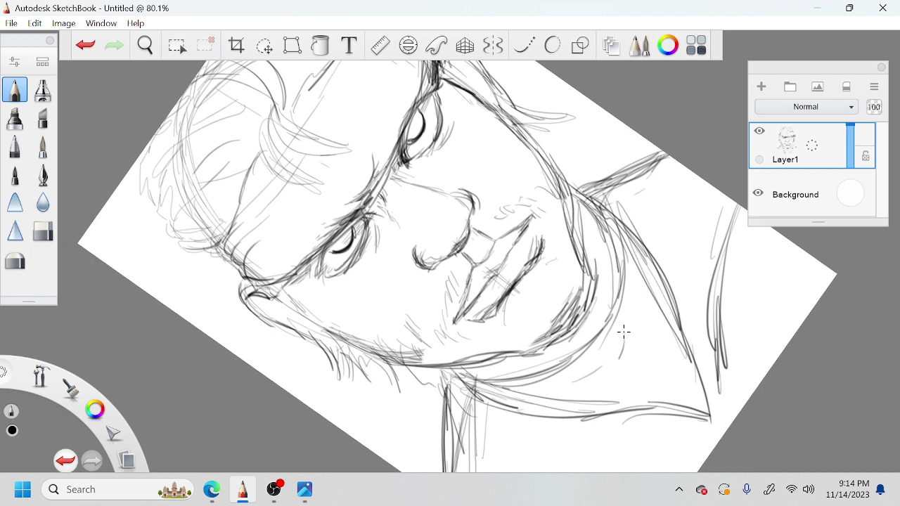
mouse_move(624, 332)
left_mouse_down()
mouse_move(606, 377)
mouse_move(561, 398)
mouse_move(565, 369)
mouse_move(563, 405)
mouse_move(594, 366)
mouse_move(622, 274)
mouse_move(644, 332)
left_mouse_up()
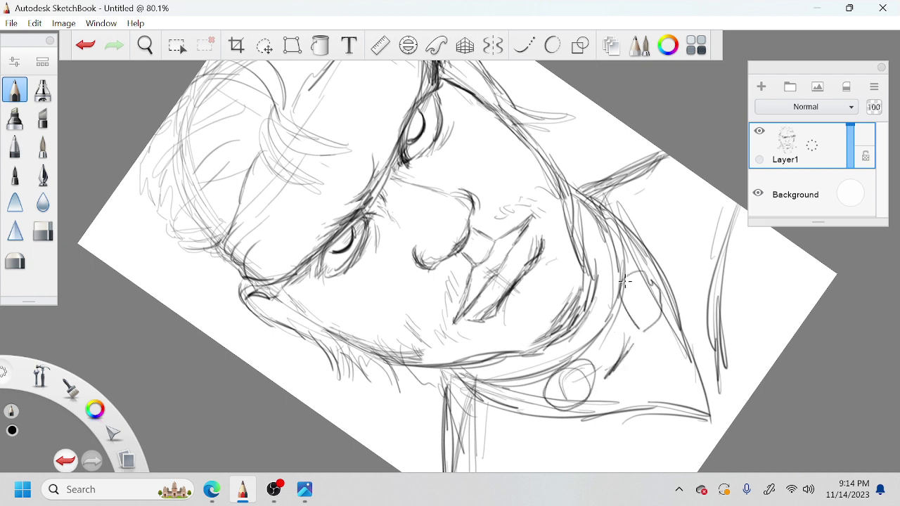
mouse_move(625, 282)
left_mouse_down()
mouse_move(642, 329)
mouse_move(596, 391)
left_mouse_up()
mouse_move(631, 344)
left_mouse_down()
mouse_move(596, 388)
mouse_move(550, 408)
mouse_move(478, 388)
left_mouse_up()
left_click_drag(531, 405, 467, 377)
Draw an angled garment fold on the viewer's-left chest and darken the end of the shoulder line above it
key("space")
left_click_drag(683, 427, 663, 361)
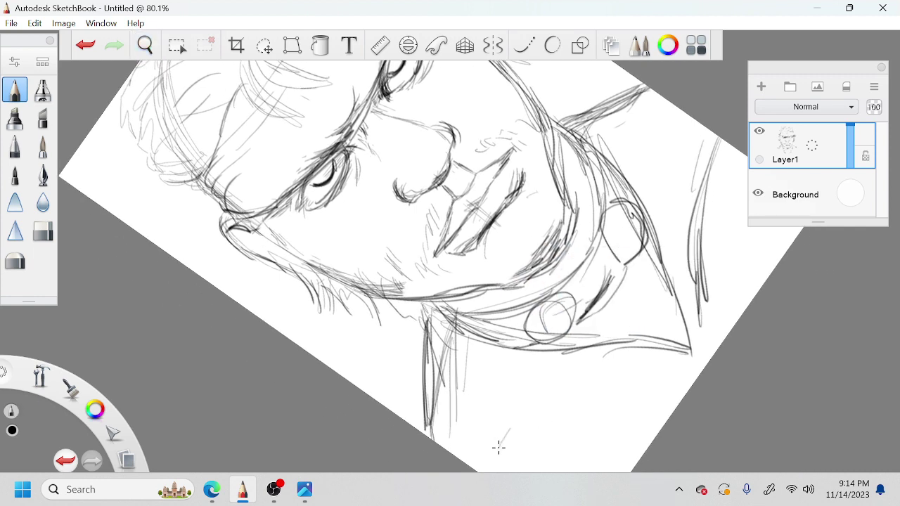
left_click_drag(511, 426, 491, 451)
left_click_drag(515, 426, 487, 457)
left_click_drag(561, 405, 514, 430)
mouse_move(583, 399)
left_mouse_down()
mouse_move(610, 435)
mouse_move(485, 454)
left_mouse_up()
left_click_drag(422, 398, 431, 439)
left_click_drag(592, 401, 541, 421)
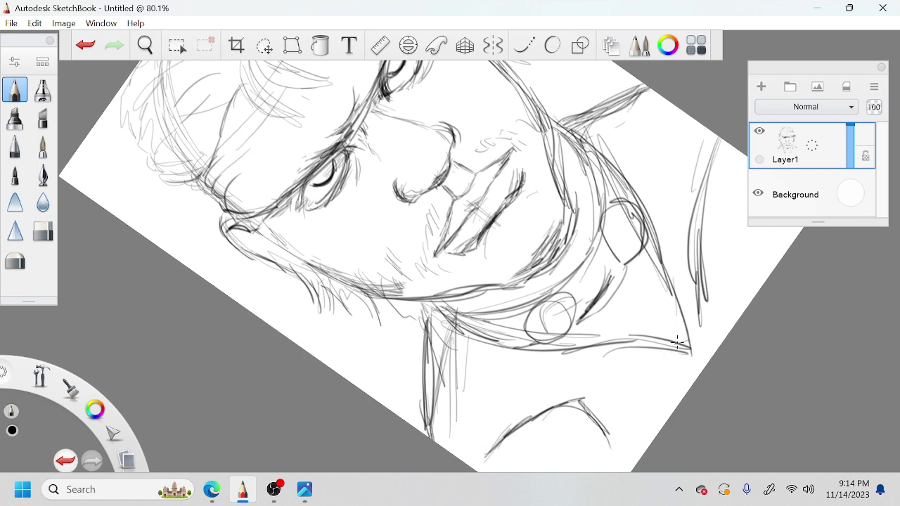
Add strokes around the rounded shape inside the viewer's-right collar and along the adjoining neck edge
key("space")
mouse_move(685, 314)
left_mouse_down()
mouse_move(625, 392)
mouse_move(608, 381)
mouse_move(508, 401)
left_mouse_up()
mouse_move(512, 344)
left_mouse_down()
mouse_move(530, 354)
mouse_move(499, 384)
mouse_move(527, 267)
left_mouse_up()
left_click_drag(536, 334, 531, 292)
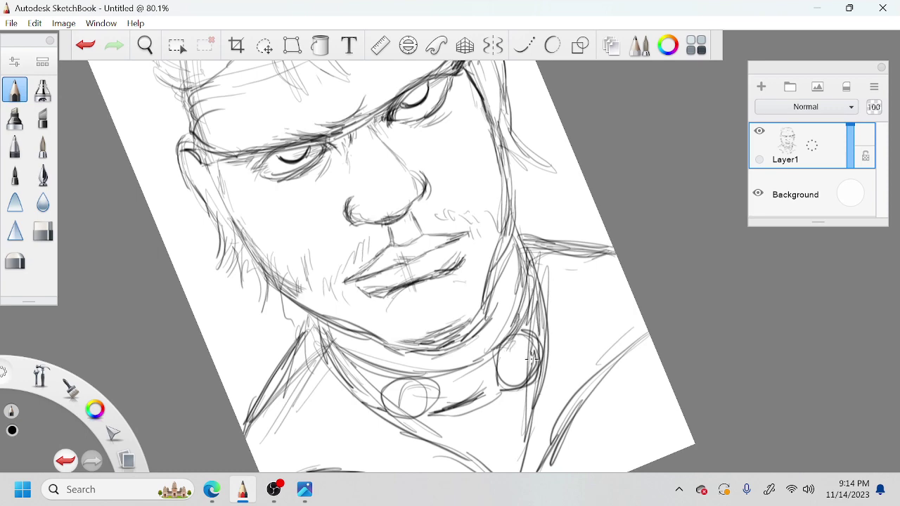
Erase the old hair strokes across the crown, leaving the hairline and the central forelock
key("space")
left_click_drag(562, 332, 610, 388)
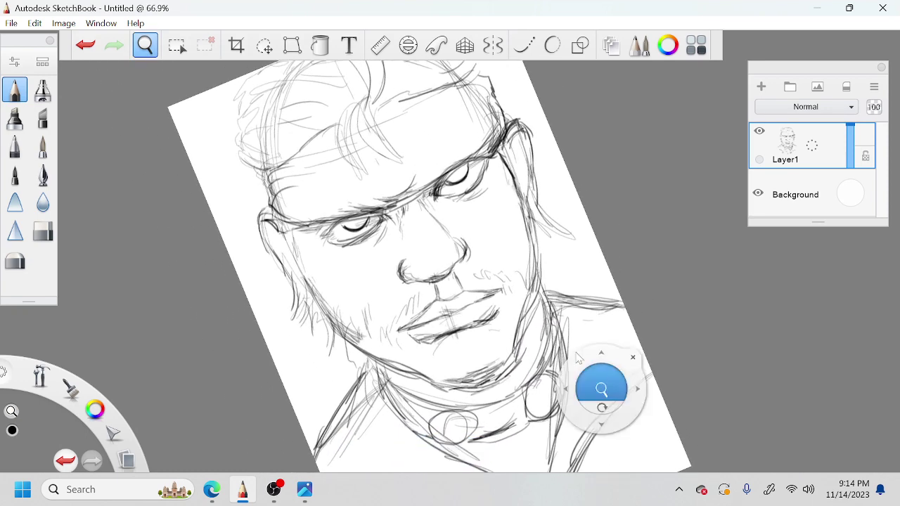
left_click_drag(496, 204, 541, 334)
left_click_drag(534, 291, 588, 306)
key("e")
mouse_move(274, 200)
left_mouse_down()
mouse_move(264, 253)
mouse_move(289, 232)
mouse_move(330, 155)
left_mouse_up()
mouse_move(287, 174)
left_mouse_down()
mouse_move(344, 158)
mouse_move(250, 216)
left_mouse_up()
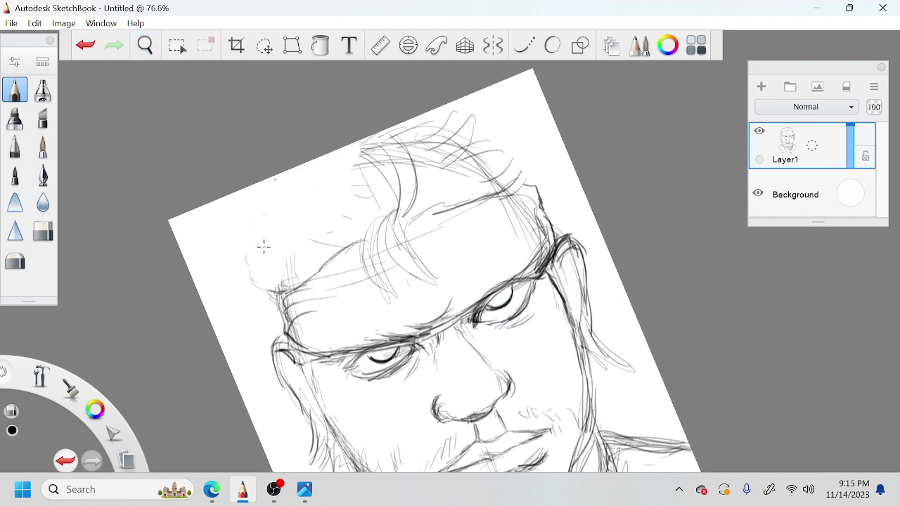
mouse_move(366, 165)
left_mouse_down()
mouse_move(443, 119)
mouse_move(507, 176)
left_mouse_up()
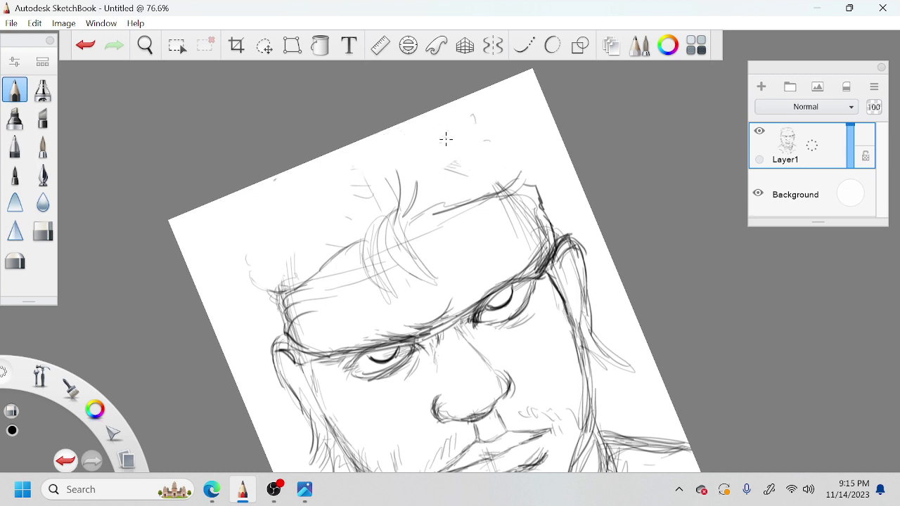
Sketch wavy swept-back locks with pointed tips on the viewer's-left side of the head
key("e")
mouse_move(247, 263)
left_mouse_down()
mouse_move(364, 226)
mouse_move(251, 268)
mouse_move(299, 265)
mouse_move(244, 266)
mouse_move(299, 291)
left_mouse_up()
left_click_drag(241, 269, 234, 249)
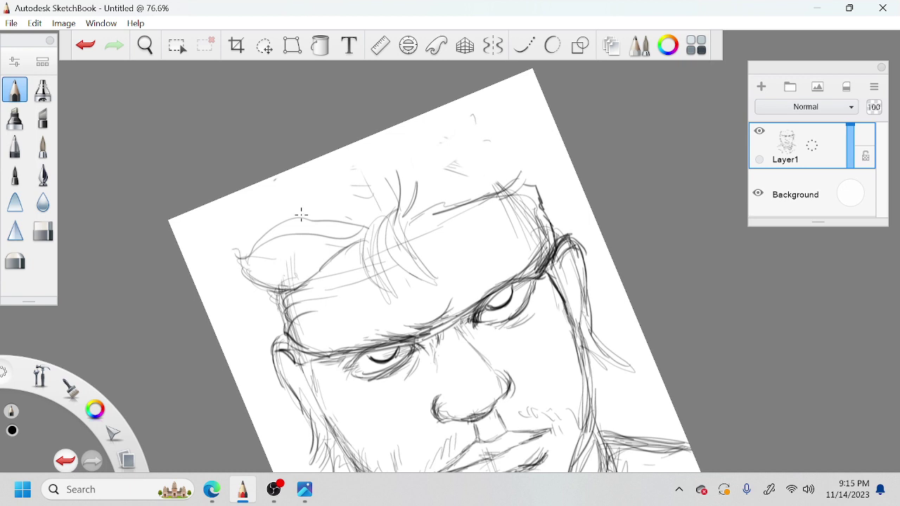
left_click_drag(277, 188, 365, 225)
mouse_move(230, 213)
left_mouse_down()
mouse_move(298, 201)
mouse_move(211, 222)
left_mouse_up()
left_click_drag(215, 219, 247, 240)
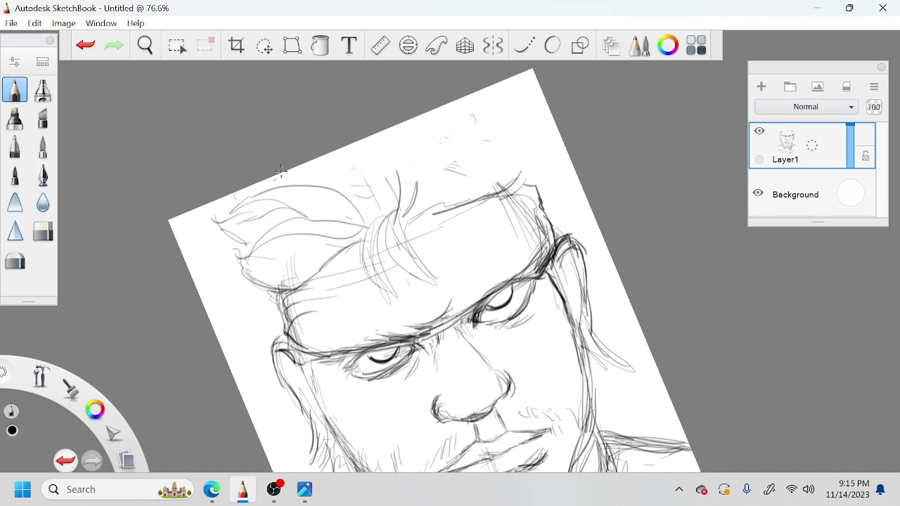
left_click_drag(307, 163, 364, 176)
left_click_drag(333, 153, 368, 182)
Sketch tall upswept locks rising from the hairline above the viewer's-right side of the forehead
mouse_move(528, 157)
left_mouse_down()
mouse_move(516, 193)
mouse_move(504, 143)
mouse_move(526, 128)
left_mouse_up()
mouse_move(528, 122)
left_mouse_down()
mouse_move(529, 152)
mouse_move(508, 194)
left_mouse_up()
mouse_move(441, 195)
left_mouse_down()
mouse_move(475, 114)
mouse_move(421, 161)
mouse_move(427, 204)
left_mouse_up()
mouse_move(423, 182)
left_mouse_down()
mouse_move(454, 95)
mouse_move(470, 131)
left_mouse_up()
mouse_move(394, 194)
left_mouse_down()
mouse_move(378, 181)
mouse_move(398, 127)
left_mouse_up()
mouse_move(391, 181)
left_mouse_down()
mouse_move(387, 154)
mouse_move(401, 125)
left_mouse_up()
left_click_drag(437, 110, 429, 119)
left_click_drag(468, 176, 494, 128)
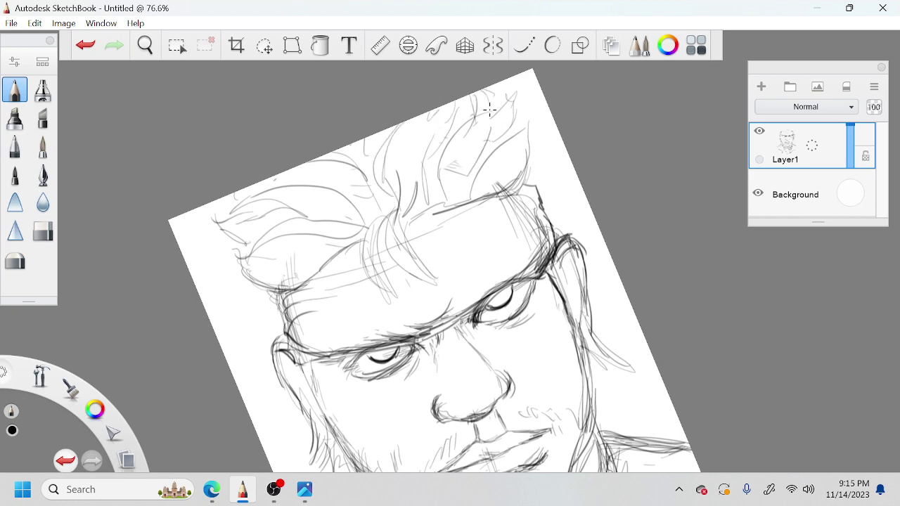
Erase the outer tips of the viewer's-left hair, redraw them as loose pointed tufts, and touch up the viewer's-right hairline
key("space")
mouse_move(489, 183)
left_mouse_down()
mouse_move(439, 216)
mouse_move(483, 190)
left_mouse_up()
left_click_drag(530, 211, 520, 192)
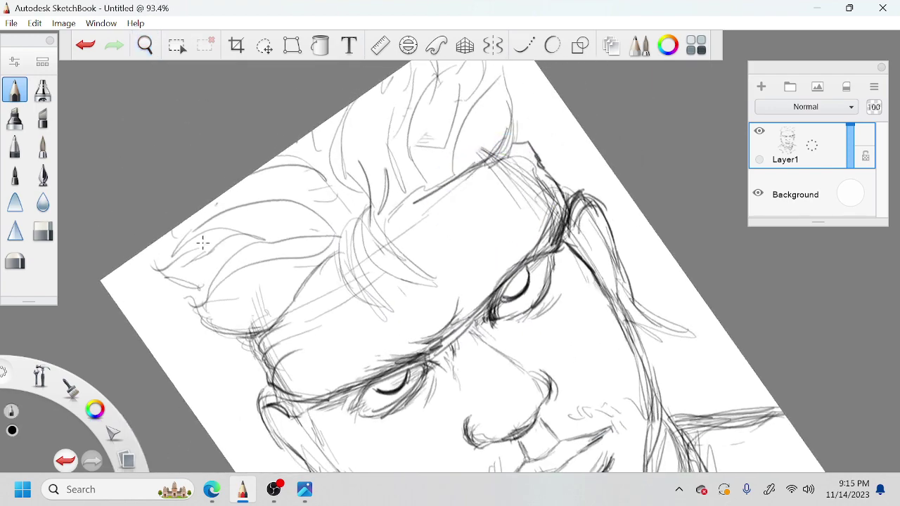
left_click_drag(182, 229, 165, 244)
key("e")
mouse_move(211, 303)
left_mouse_down()
mouse_move(205, 312)
mouse_move(159, 244)
left_mouse_up()
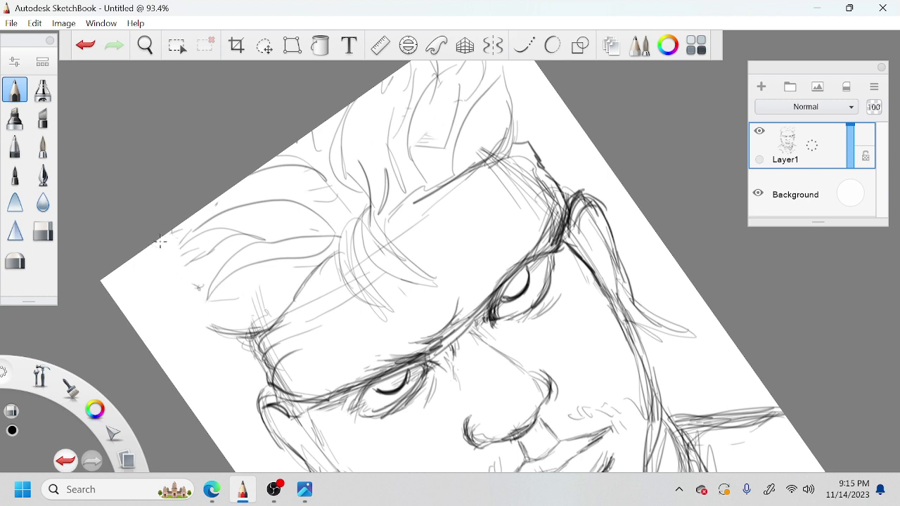
key("e")
left_click_drag(235, 278, 174, 247)
left_click_drag(485, 148, 459, 165)
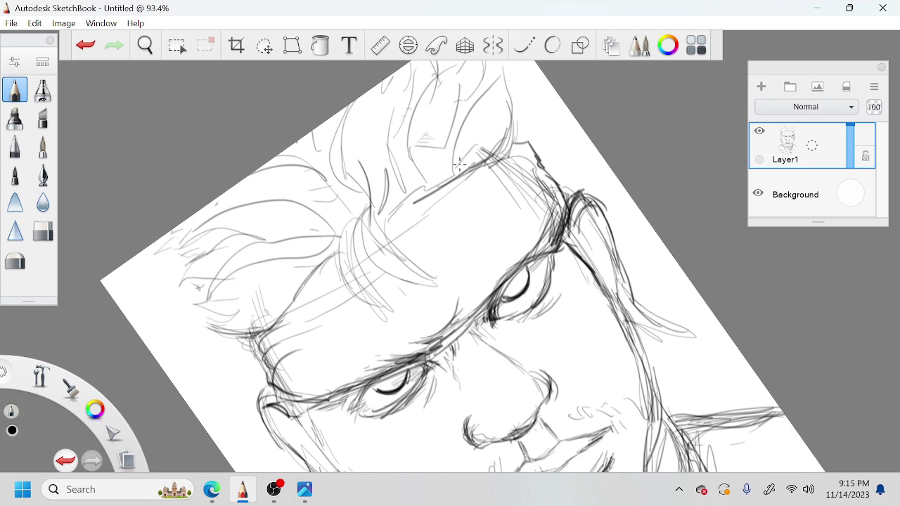
Erase the old central forelock strands and redraw them as curved locks falling onto the forehead
key("e")
mouse_move(383, 243)
left_mouse_down()
mouse_move(371, 245)
mouse_move(387, 235)
mouse_move(379, 250)
mouse_move(398, 270)
left_mouse_up()
key("e")
mouse_move(368, 204)
left_mouse_down()
mouse_move(346, 236)
mouse_move(422, 303)
left_mouse_up()
key("ctrl+z")
left_click_drag(381, 220, 436, 285)
left_click_drag(359, 204, 349, 245)
key("ctrl+z")
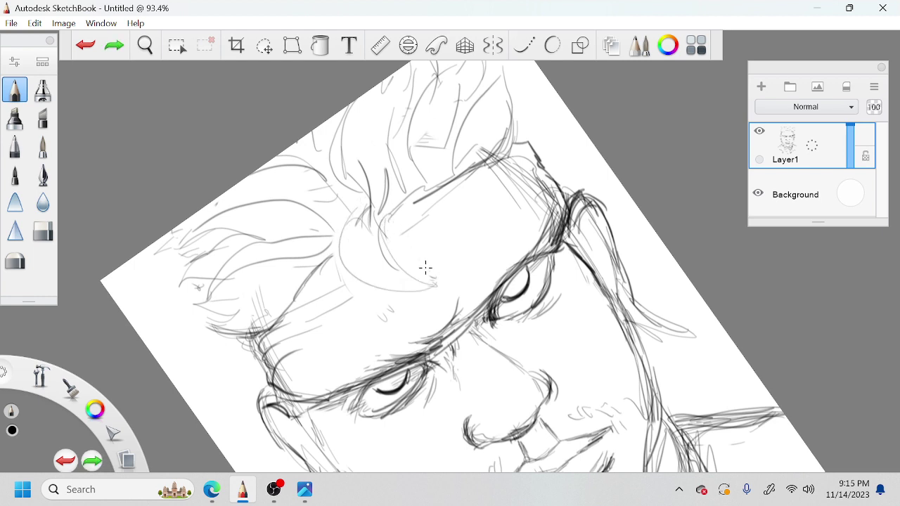
key("ctrl+z")
mouse_move(364, 207)
left_mouse_down()
mouse_move(354, 235)
mouse_move(433, 283)
mouse_move(450, 280)
mouse_move(367, 251)
mouse_move(367, 299)
mouse_move(388, 322)
mouse_move(359, 243)
mouse_move(358, 207)
mouse_move(378, 317)
left_mouse_up()
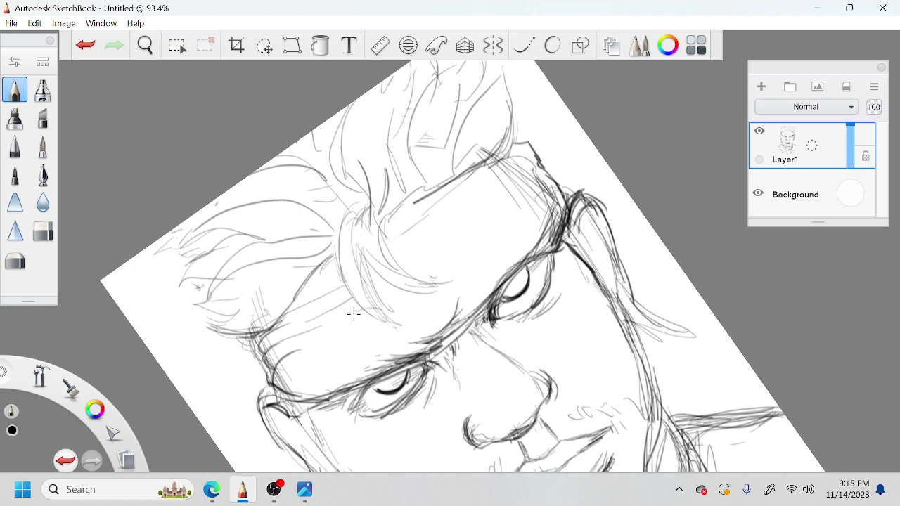
Draw curved frown lines rising from between the brows and above the viewer's-right eyebrow
left_click_drag(437, 334, 377, 303)
mouse_move(440, 264)
left_mouse_down()
mouse_move(438, 256)
mouse_move(454, 272)
mouse_move(452, 301)
mouse_move(511, 240)
left_mouse_up()
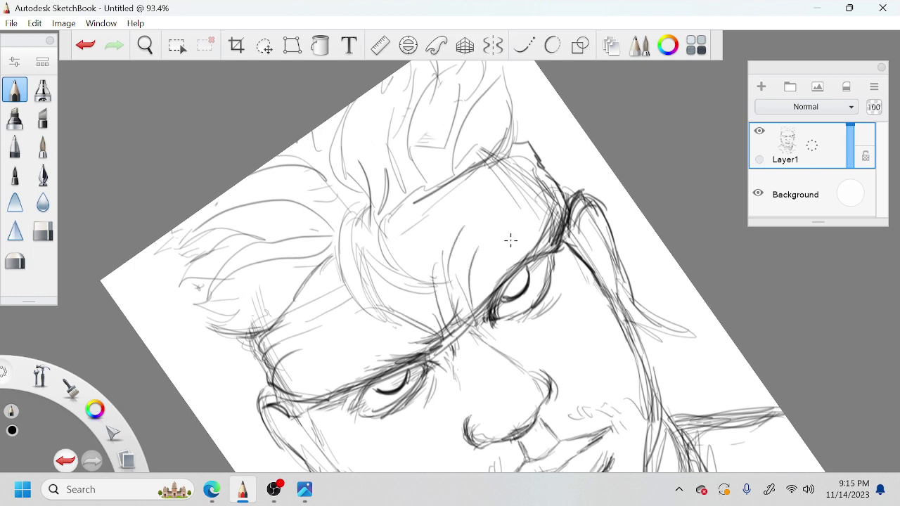
left_click_drag(479, 313, 526, 224)
left_click_drag(492, 287, 521, 241)
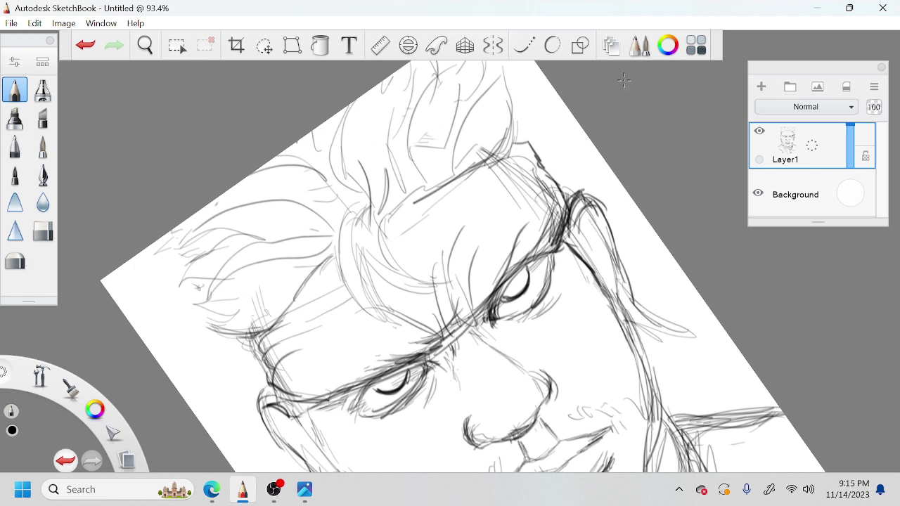
Clean up the sketch lines at both temples and draw curved brow creases above the viewer's-left eye
key("e")
left_click_drag(534, 204, 504, 175)
mouse_move(301, 337)
left_mouse_down()
mouse_move(279, 369)
mouse_move(266, 337)
left_mouse_up()
mouse_move(282, 380)
left_mouse_down()
mouse_move(254, 342)
mouse_move(268, 384)
mouse_move(335, 343)
left_mouse_up()
key("e")
left_click_drag(314, 356, 270, 380)
key("ctrl+z")
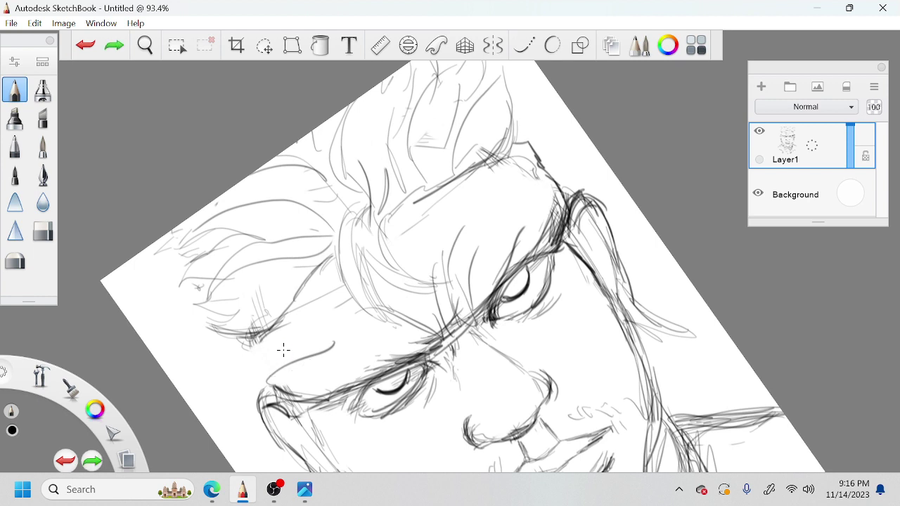
mouse_move(314, 359)
left_mouse_down()
mouse_move(273, 377)
mouse_move(287, 334)
mouse_move(257, 383)
left_mouse_up()
Select the lips with a freehand lasso and transform them to be slightly narrower
key("space")
left_click_drag(536, 380, 532, 293)
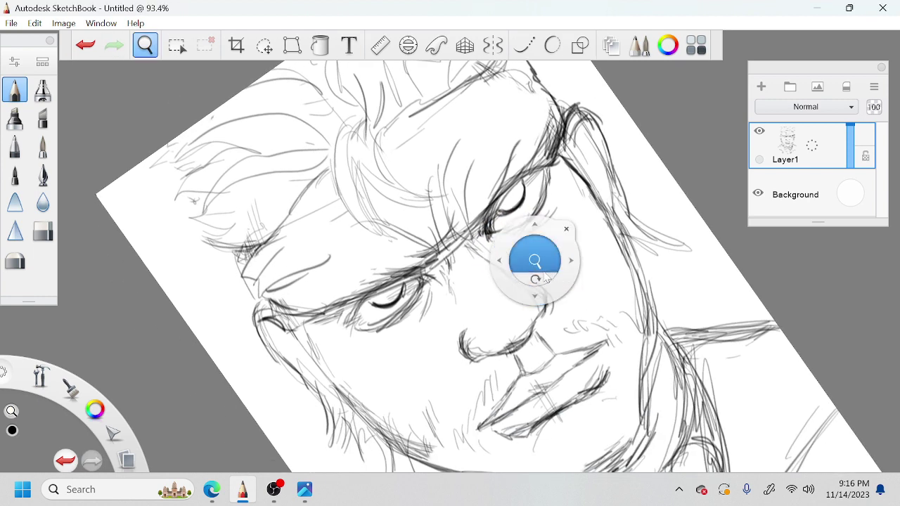
left_click_drag(534, 256, 547, 274)
left_click_drag(653, 297, 602, 243)
left_click_drag(603, 305, 558, 251)
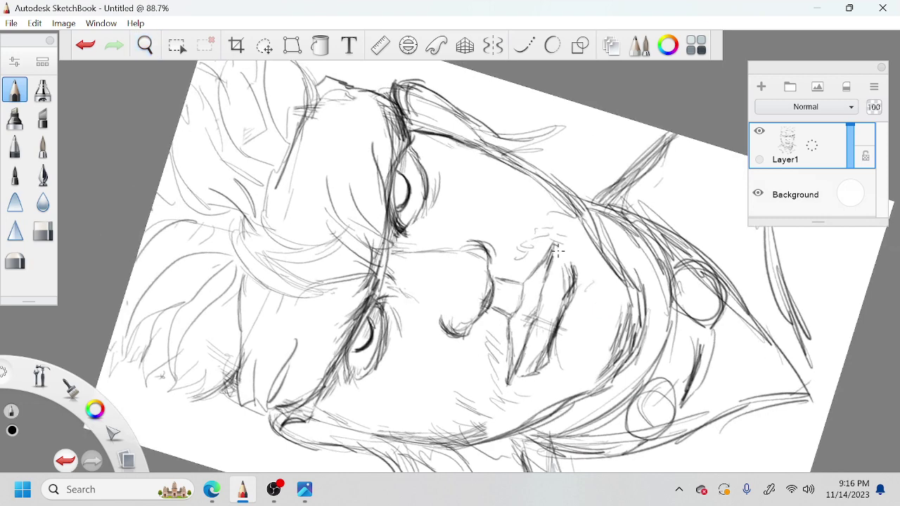
left_click(264, 45)
left_click(176, 45)
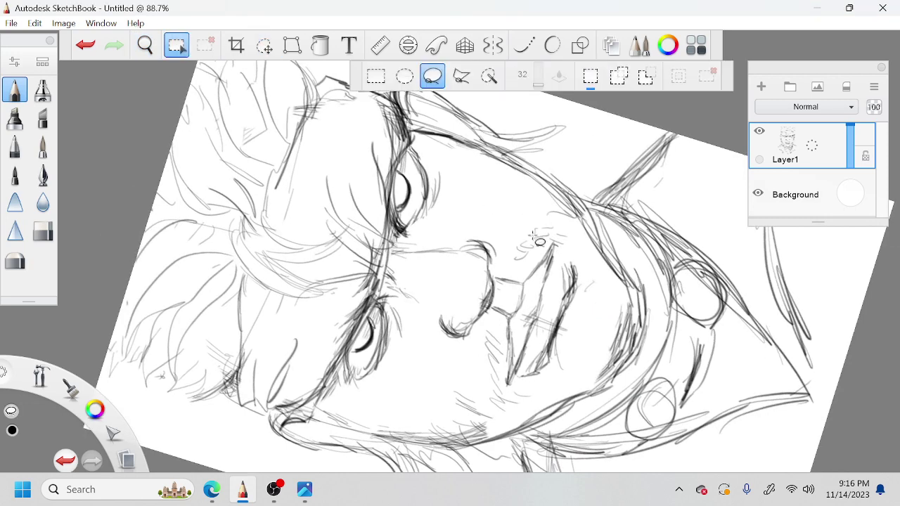
mouse_move(518, 287)
left_mouse_down()
mouse_move(508, 363)
mouse_move(590, 316)
mouse_move(555, 234)
left_mouse_up()
left_click(264, 45)
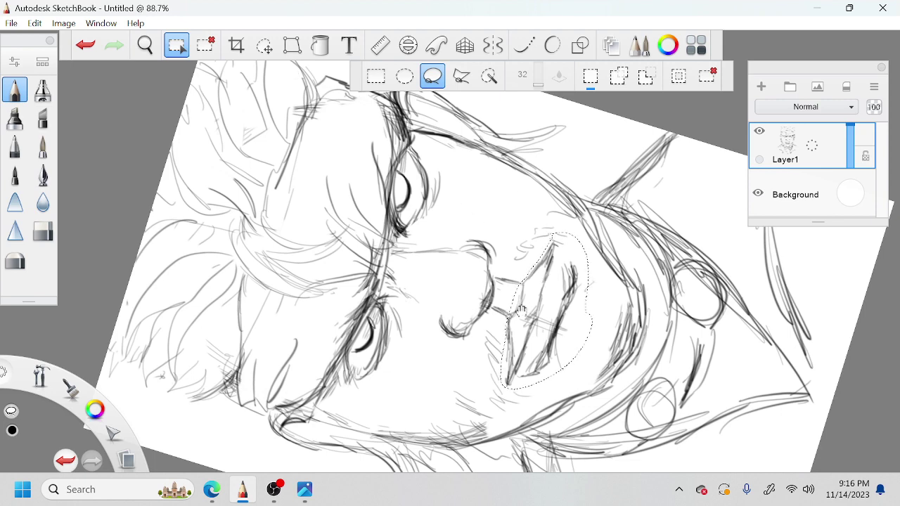
left_click_drag(499, 309, 556, 318)
left_click(541, 271)
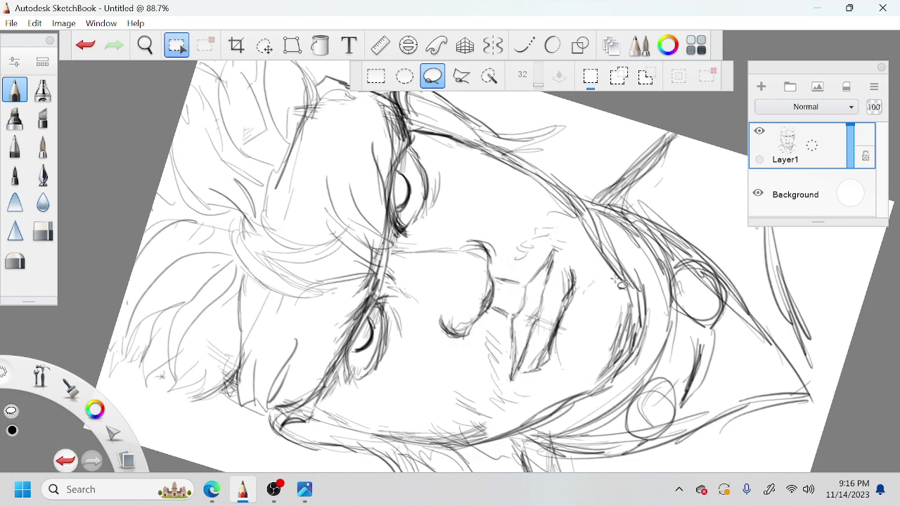
Darken both sides of the nose bridge with the pencil and add a cheek crease below the viewer's-right eye
key("space")
left_click_drag(620, 285, 593, 286)
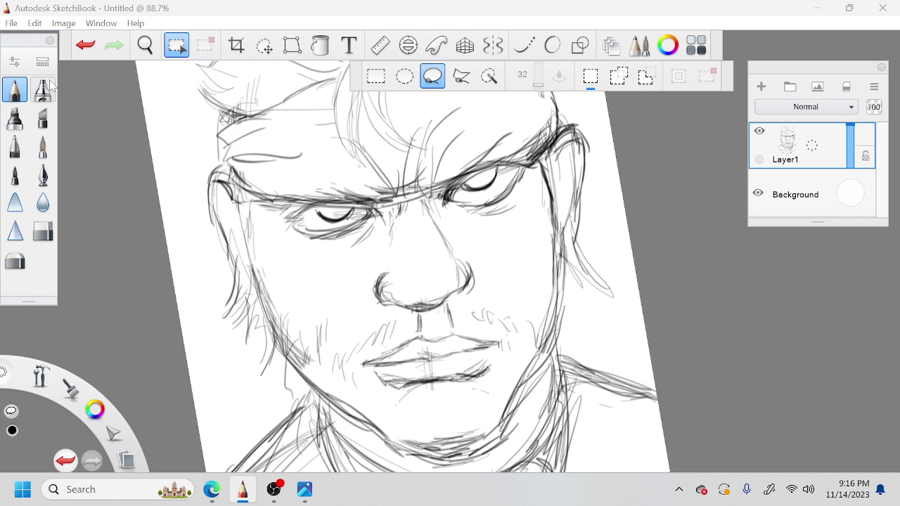
key("b")
left_click_drag(390, 211, 391, 227)
left_click_drag(426, 201, 439, 226)
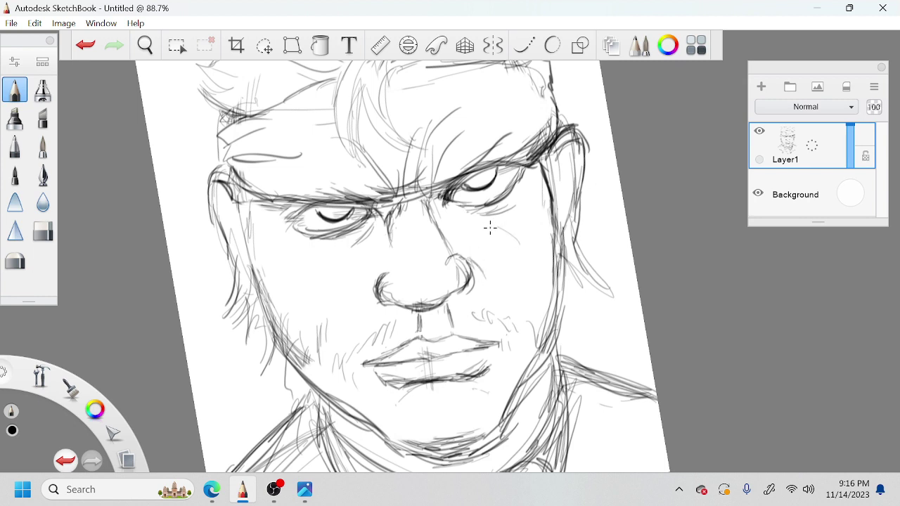
mouse_move(474, 219)
left_mouse_down()
mouse_move(527, 253)
mouse_move(514, 237)
left_mouse_up()
Add short stubble strokes along the viewer's-right cheek, across the upper lip and beside the viewer's-left mouth corner
key("space")
left_click_drag(579, 320, 582, 279)
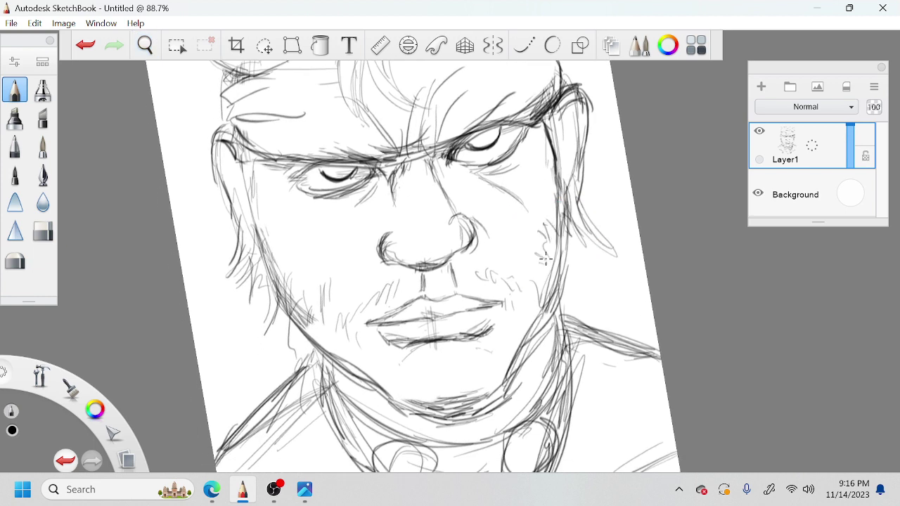
left_click_drag(550, 208, 568, 295)
left_click_drag(498, 294, 469, 284)
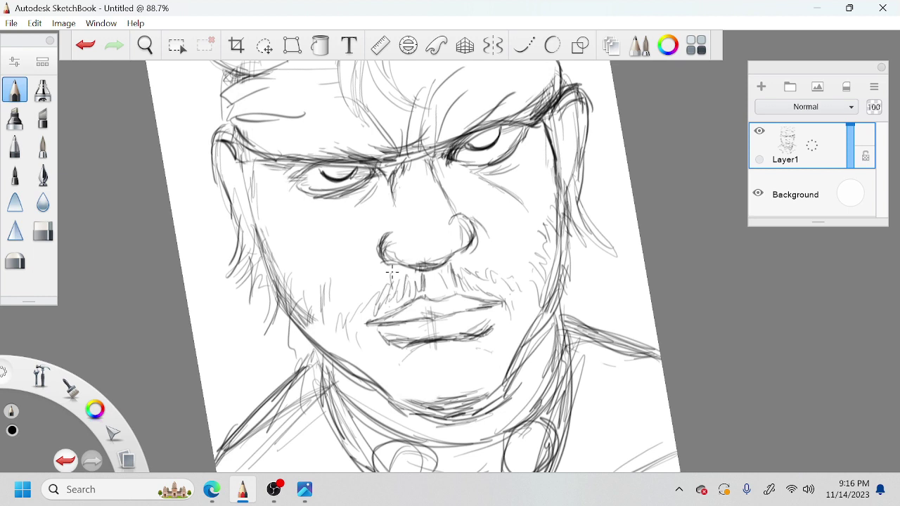
mouse_move(391, 272)
left_mouse_down()
mouse_move(357, 336)
mouse_move(365, 365)
mouse_move(348, 330)
mouse_move(313, 337)
mouse_move(361, 339)
left_mouse_up()
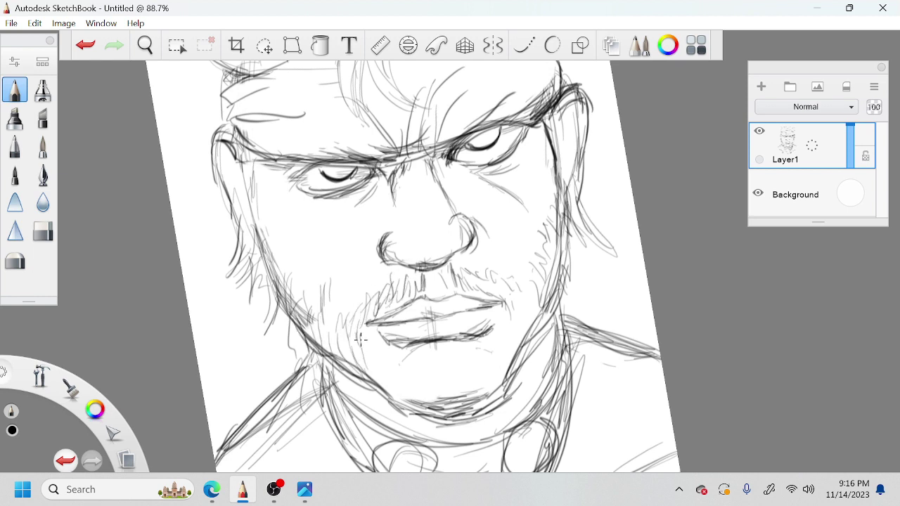
Fill the chin and the viewer's-right jaw with short beard strokes below the lips
key("space")
left_click_drag(440, 386, 457, 387)
left_click_drag(545, 368, 540, 327)
mouse_move(543, 259)
left_mouse_down()
mouse_move(546, 232)
mouse_move(547, 305)
left_mouse_up()
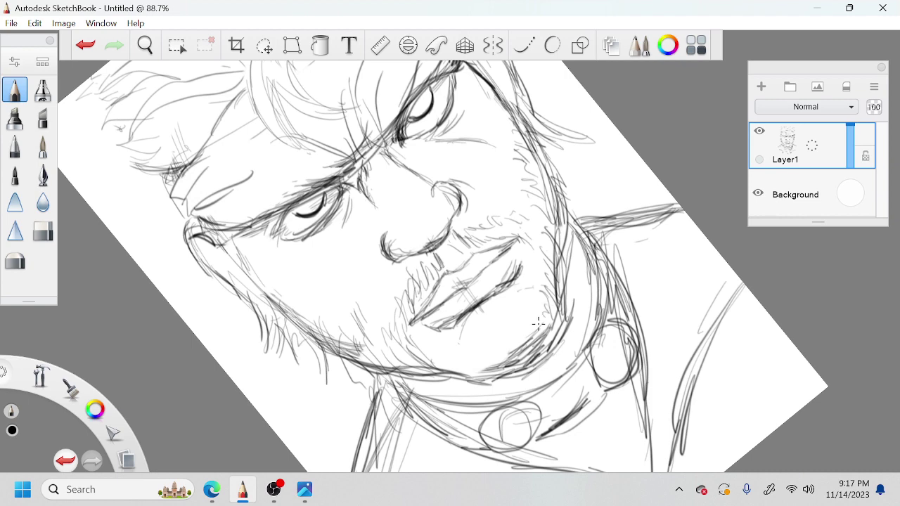
mouse_move(544, 342)
left_mouse_down()
mouse_move(536, 321)
mouse_move(509, 340)
left_mouse_up()
mouse_move(456, 333)
left_mouse_down()
mouse_move(430, 349)
mouse_move(454, 362)
mouse_move(425, 363)
mouse_move(443, 360)
left_mouse_up()
mouse_move(513, 361)
left_mouse_down()
mouse_move(479, 370)
mouse_move(545, 336)
mouse_move(560, 287)
mouse_move(559, 246)
left_mouse_up()
left_click_drag(566, 280, 574, 224)
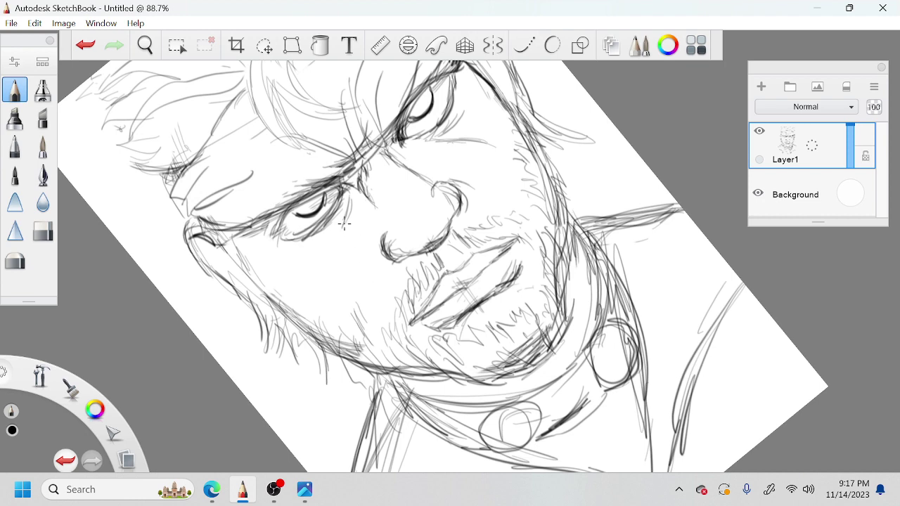
Draw creases below the viewer's-left eye and add short hatch marks on that cheek and sideburn
mouse_move(344, 223)
left_mouse_down()
mouse_move(346, 257)
mouse_move(329, 282)
left_mouse_up()
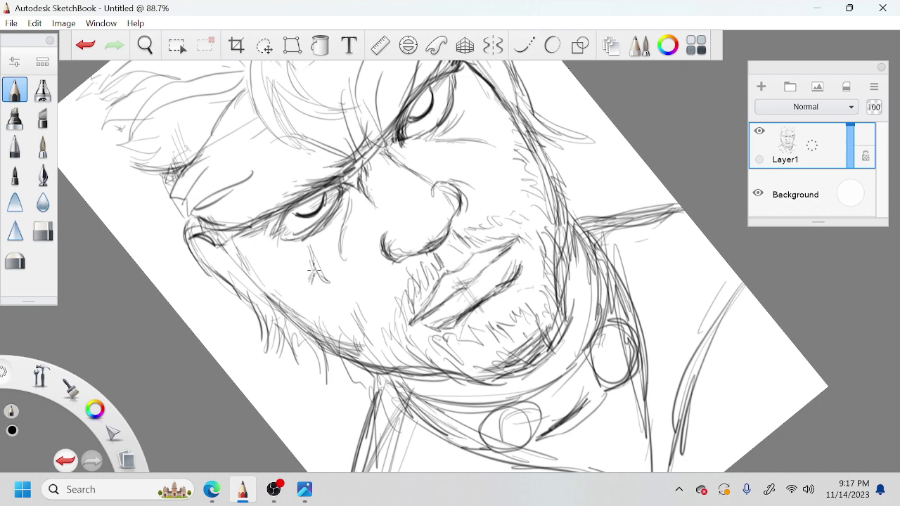
left_click_drag(305, 248, 313, 266)
left_click_drag(299, 250, 303, 262)
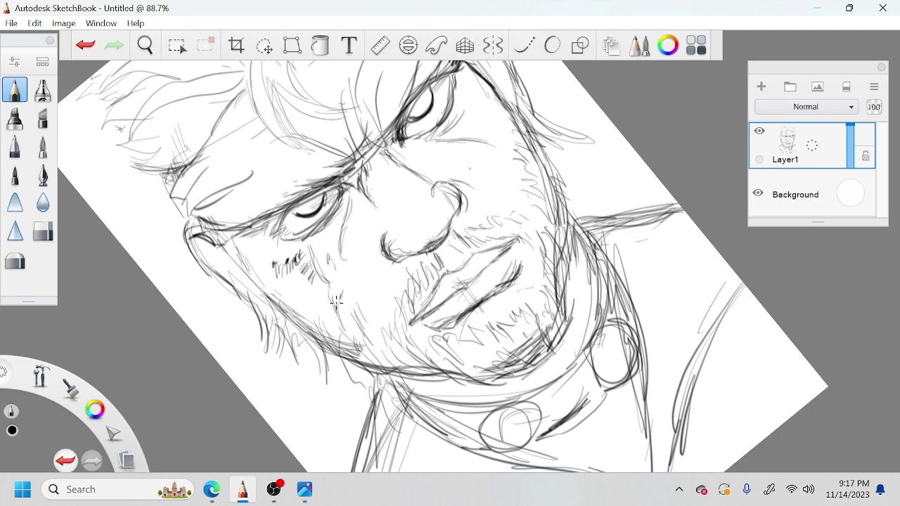
left_click_drag(324, 318, 326, 304)
mouse_move(232, 260)
left_mouse_down()
mouse_move(226, 279)
mouse_move(239, 304)
left_mouse_up()
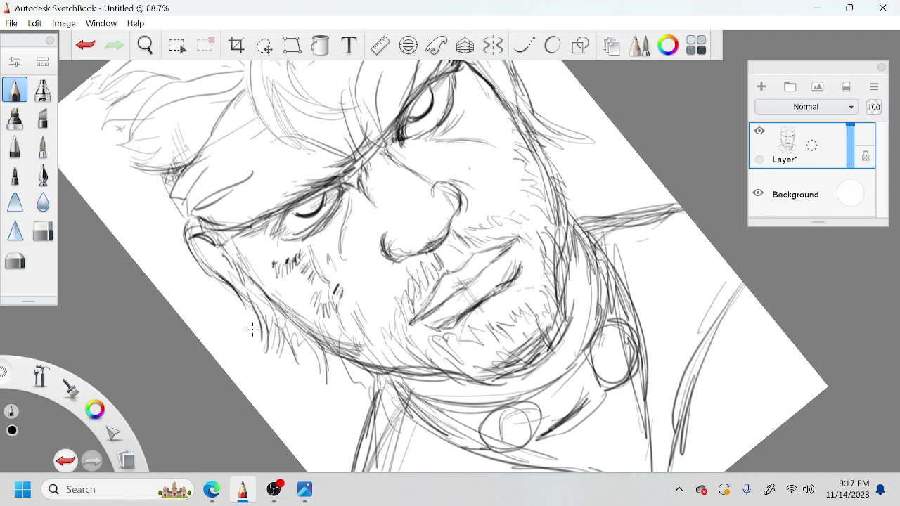
Rework the loose hair behind the viewer's-left jaw with longer strands extending from the ear toward the neck
left_click_drag(256, 346, 260, 322)
mouse_move(294, 316)
left_mouse_down()
mouse_move(280, 374)
mouse_move(272, 315)
left_mouse_up()
key("ctrl+z")
mouse_move(282, 372)
left_mouse_down()
mouse_move(274, 314)
mouse_move(303, 384)
left_mouse_up()
mouse_move(314, 353)
left_mouse_down()
mouse_move(304, 390)
mouse_move(294, 373)
mouse_move(342, 392)
left_mouse_up()
left_click_drag(325, 358, 335, 388)
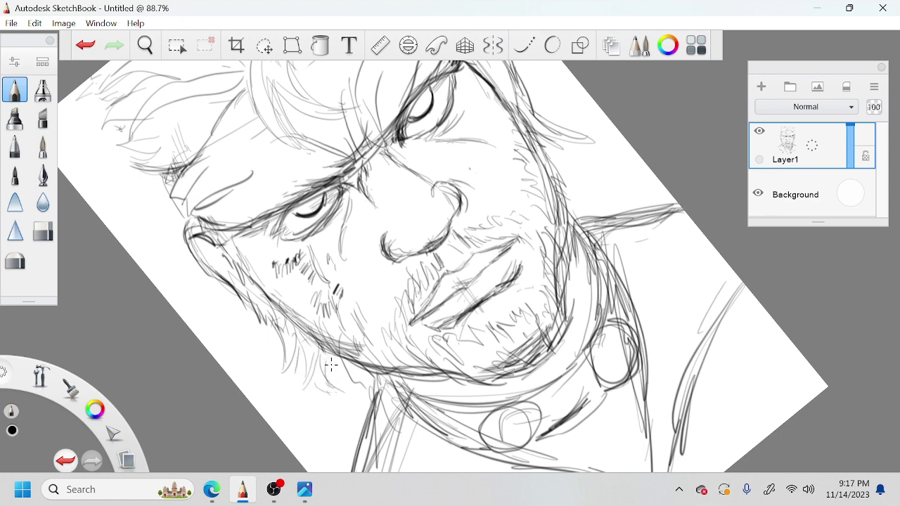
left_click_drag(340, 356, 347, 386)
mouse_move(246, 299)
left_mouse_down()
mouse_move(255, 328)
mouse_move(246, 344)
left_mouse_up()
left_click_drag(264, 325, 259, 350)
Erase the long loose hair strands below the viewer's-right ear
key("space")
left_click_drag(534, 287, 503, 338)
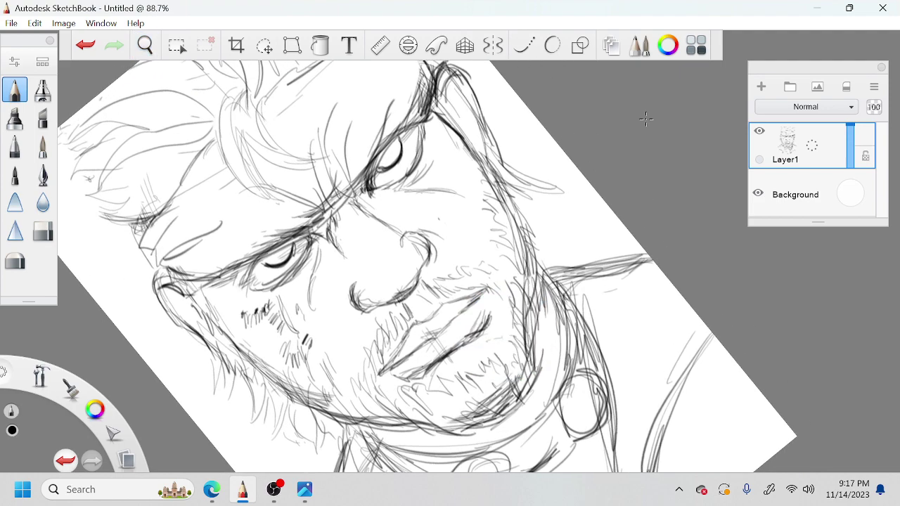
left_click_drag(543, 185, 562, 191)
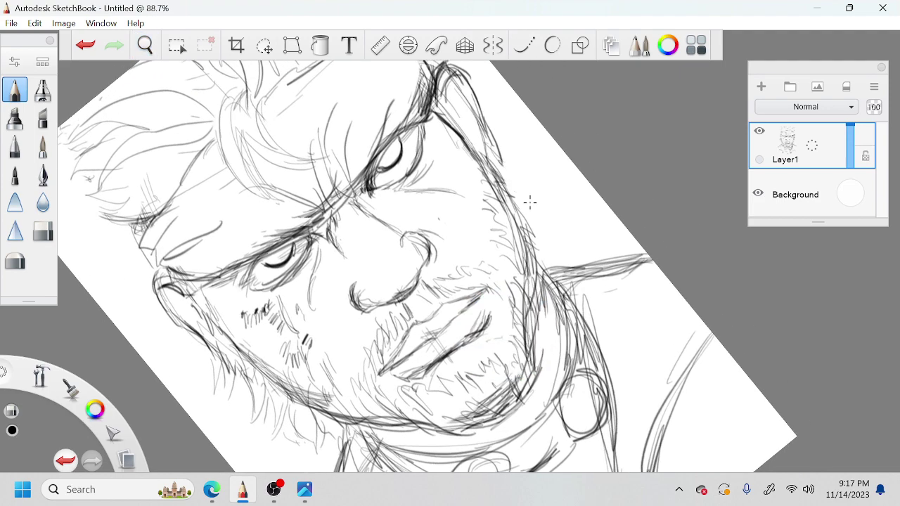
Draw wispy hair strands behind the viewer's-right jaw, running from below the ear toward the neck
key("space")
left_click_drag(505, 261, 509, 267)
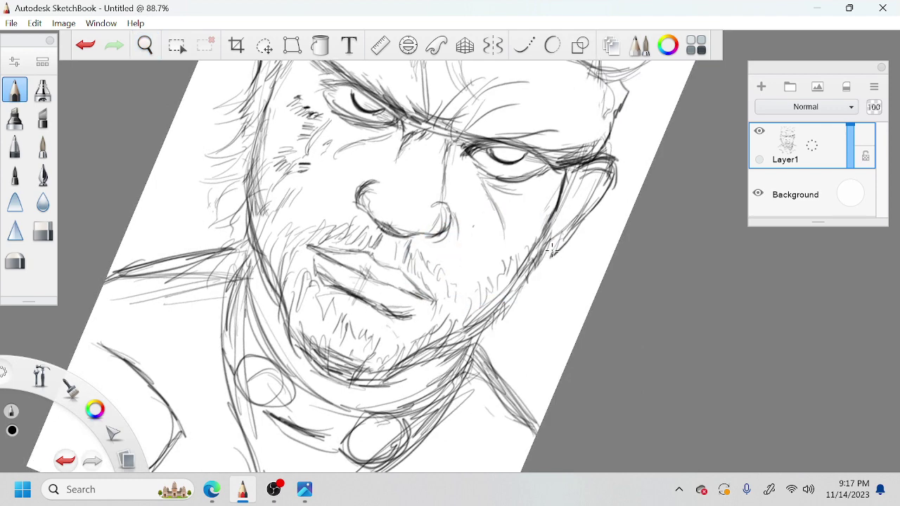
mouse_move(567, 242)
left_mouse_down()
mouse_move(571, 298)
mouse_move(554, 244)
mouse_move(548, 282)
mouse_move(544, 272)
mouse_move(543, 331)
left_mouse_up()
mouse_move(541, 274)
left_mouse_down()
mouse_move(527, 314)
mouse_move(536, 349)
left_mouse_up()
left_click_drag(542, 337, 527, 346)
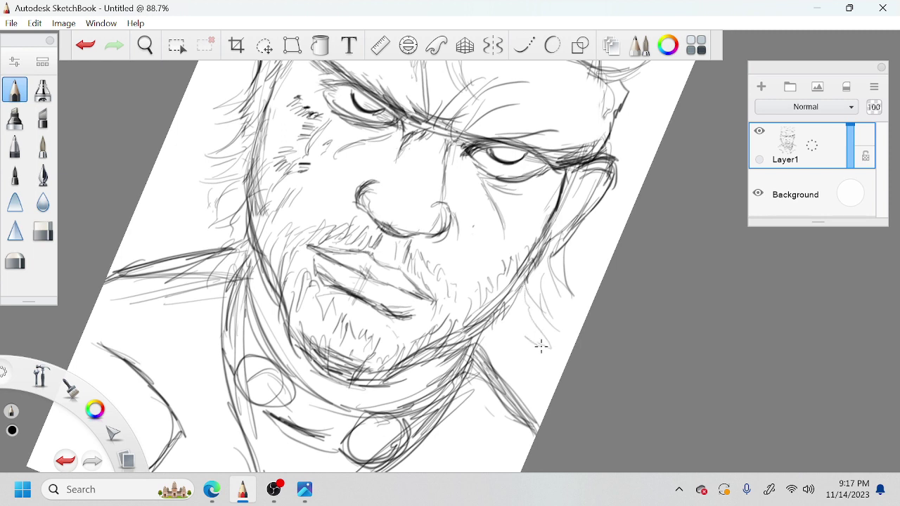
left_click_drag(525, 304, 510, 337)
mouse_move(519, 303)
left_mouse_down()
mouse_move(511, 341)
mouse_move(522, 360)
left_mouse_up()
left_click_drag(549, 337, 540, 366)
left_click_drag(544, 316, 533, 348)
left_click_drag(545, 286, 526, 317)
left_click_drag(574, 279, 564, 296)
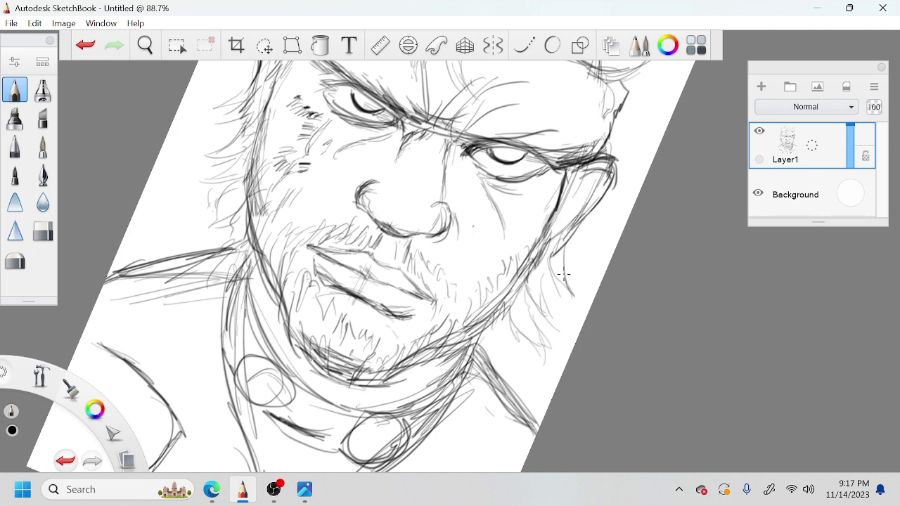
Add a few more wispy hair strands below the viewer's-right ear, running down beside the jaw
mouse_move(571, 234)
left_mouse_down()
mouse_move(579, 302)
mouse_move(584, 262)
mouse_move(587, 270)
mouse_move(571, 279)
left_mouse_up()
left_click_drag(575, 228, 578, 236)
mouse_move(505, 325)
left_mouse_down()
mouse_move(494, 353)
mouse_move(484, 339)
mouse_move(400, 375)
left_mouse_up()
Save the drawing to the Desktop as a TIFF file named MG Solid Snake
key("space")
left_click_drag(471, 283, 476, 291)
mouse_move(334, 156)
left_mouse_down()
mouse_move(341, 250)
mouse_move(340, 301)
left_mouse_up()
key("space")
mouse_move(503, 288)
left_mouse_down()
mouse_move(446, 251)
mouse_move(483, 271)
mouse_move(496, 308)
mouse_move(509, 307)
left_mouse_up()
left_click_drag(509, 308, 467, 337)
left_click_drag(504, 310, 504, 276)
key("ctrl+s")
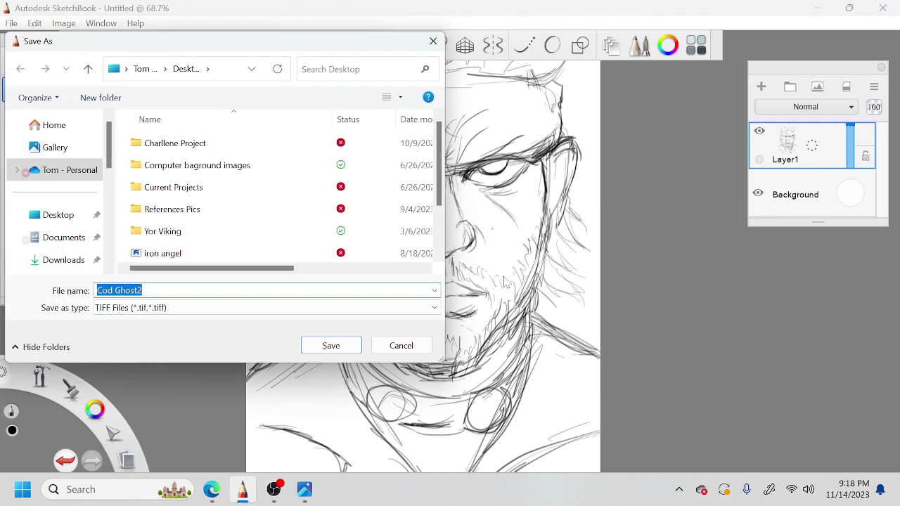
type("M")
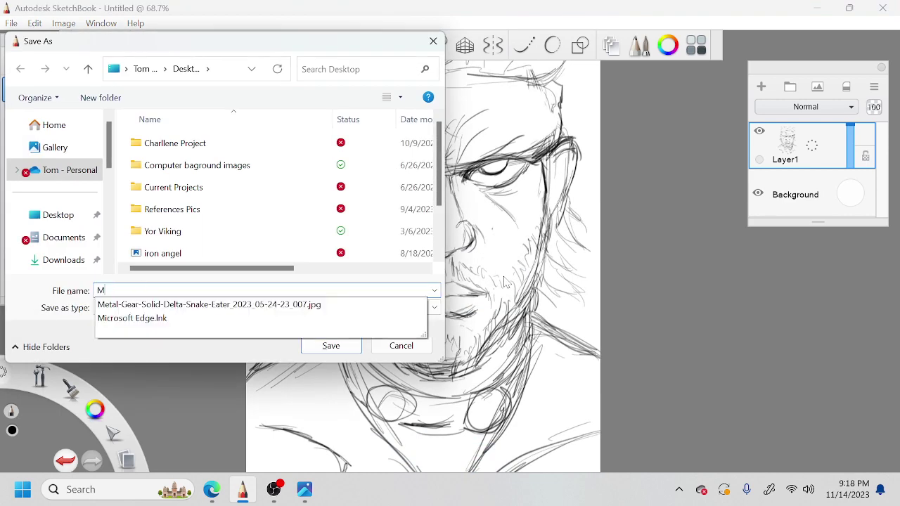
type("G Solid ")
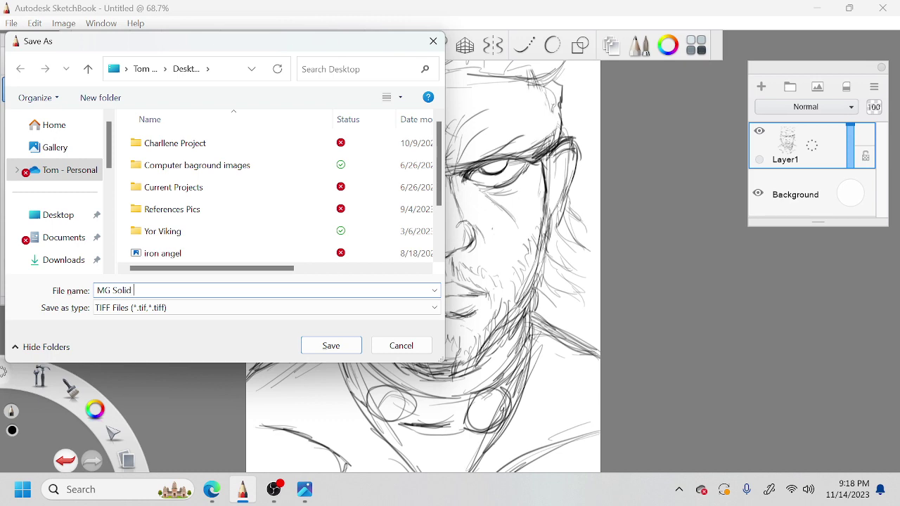
type("Snake")
left_click(335, 346)
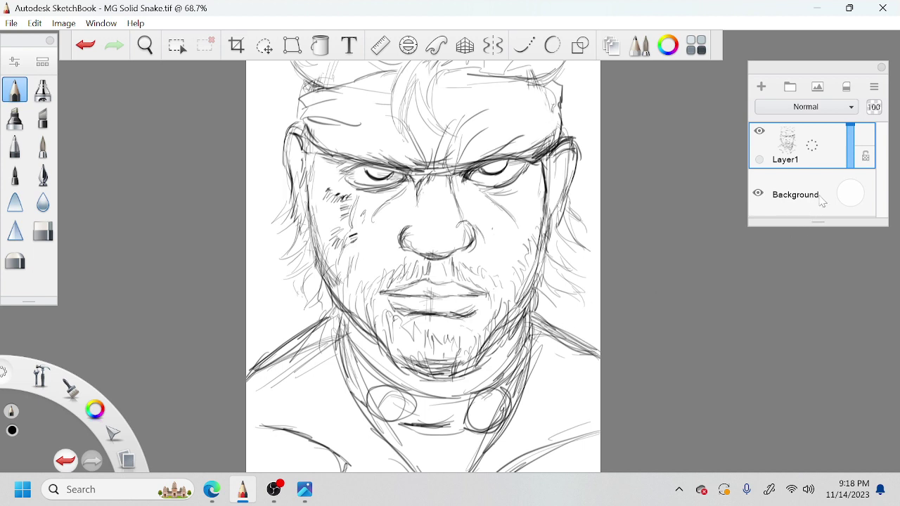
Fade the pencil sketch on Layer1 and set up a new layer above it for inking with the ink pen
mouse_move(850, 134)
left_mouse_down()
mouse_move(849, 156)
mouse_move(818, 106)
left_mouse_up()
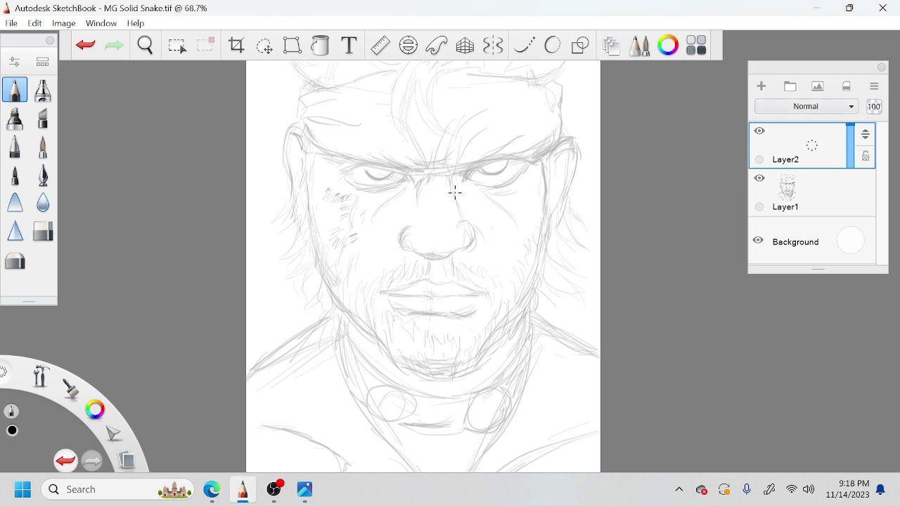
left_click(43, 174)
left_click_drag(408, 161, 430, 167)
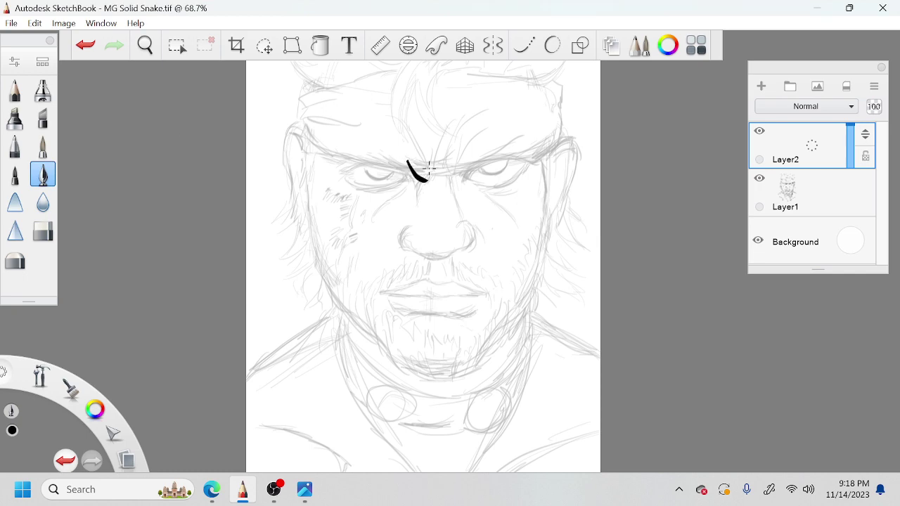
key("ctrl+z")
Ink two short thick strokes between the brows and a curved frown line rising from them into the forehead
key("space")
mouse_move(460, 308)
left_mouse_down()
mouse_move(466, 368)
mouse_move(466, 359)
left_mouse_up()
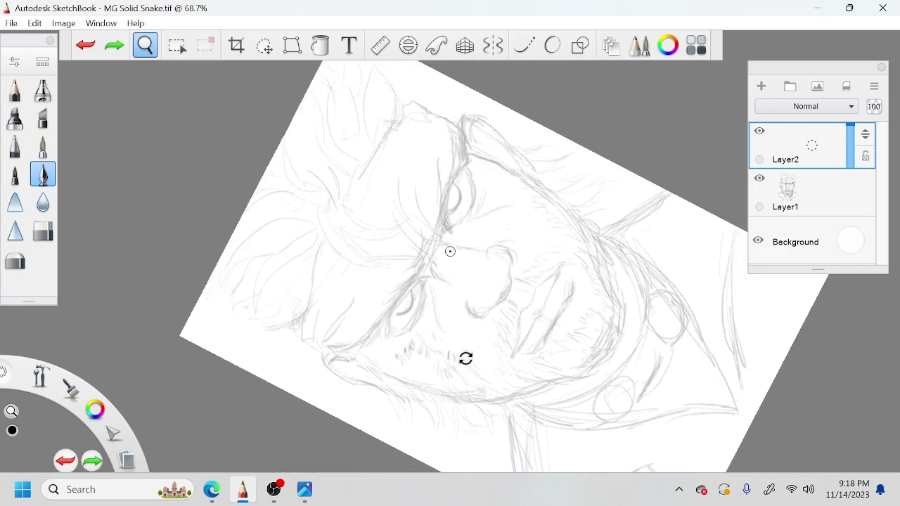
left_click_drag(480, 262, 493, 265)
key("space")
left_click_drag(485, 295, 533, 319)
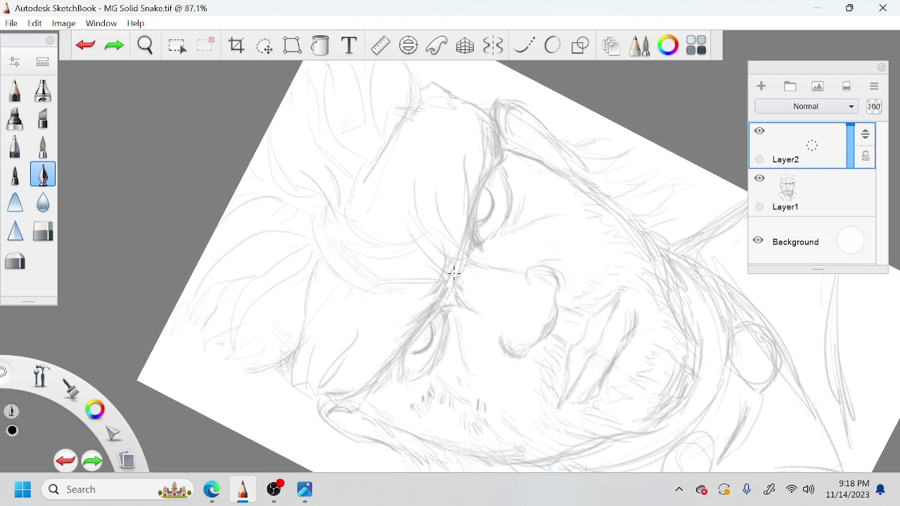
mouse_move(453, 273)
left_mouse_down()
mouse_move(451, 287)
mouse_move(436, 281)
left_mouse_up()
key("space")
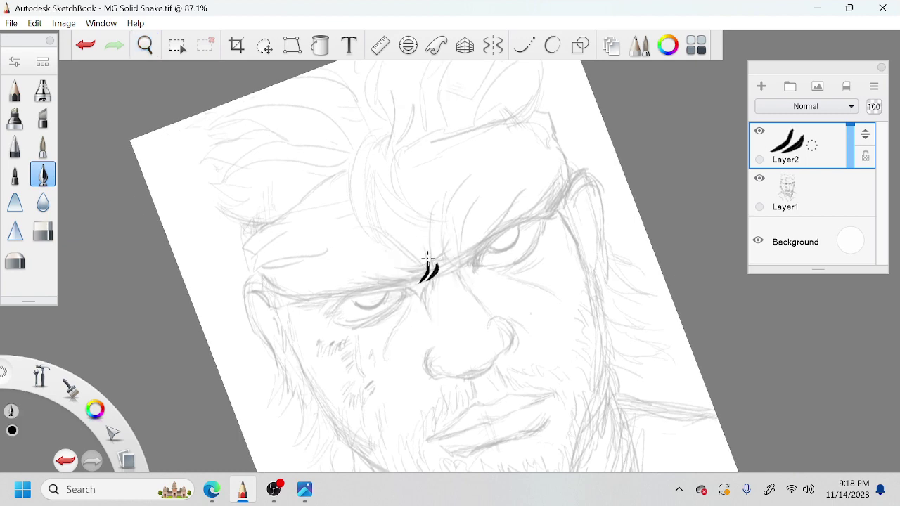
mouse_move(388, 225)
left_mouse_down()
mouse_move(442, 286)
mouse_move(422, 276)
left_mouse_up()
Ink tapering frown creases above the inner end of the viewer's-left brow, meeting at the nose bridge
key("space")
key("space")
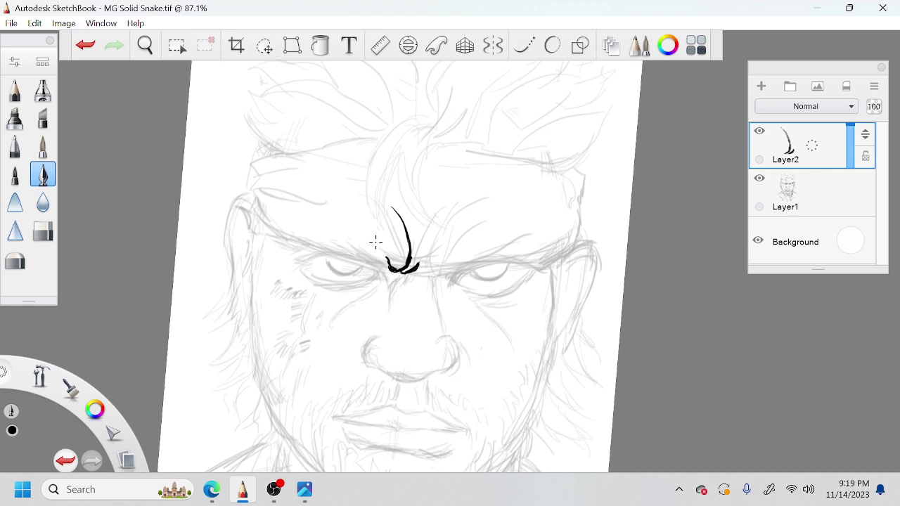
left_click_drag(376, 243, 393, 269)
left_click_drag(342, 228, 388, 270)
key("space")
left_click_drag(448, 271, 424, 271)
left_click_drag(391, 218, 386, 264)
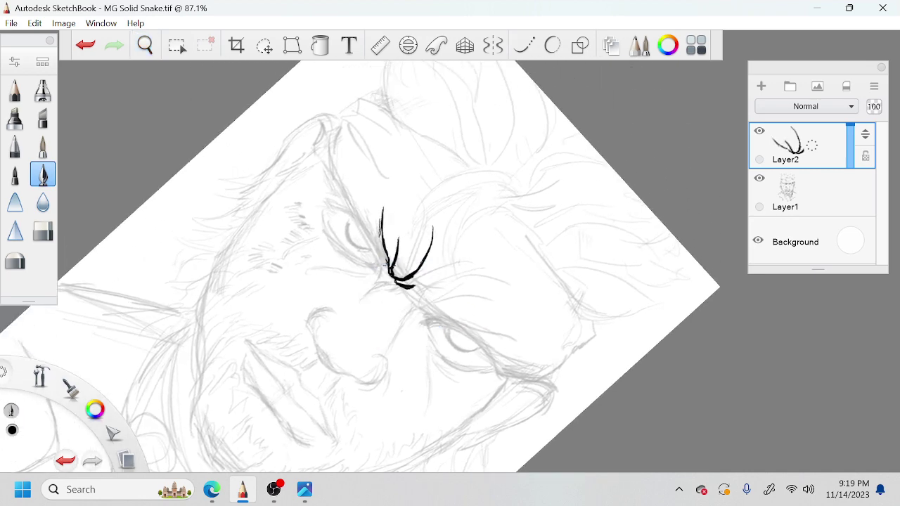
Ink the viewer's-left brow line outward from the nose bridge with overlapping tapered strokes
left_click_drag(370, 234, 386, 257)
left_click_drag(370, 235, 387, 258)
mouse_move(358, 220)
left_mouse_down()
mouse_move(386, 256)
mouse_move(354, 193)
left_mouse_up()
left_click_drag(373, 238, 345, 178)
left_click_drag(361, 224, 339, 177)
Ink the fold across the nose bridge and two long curved creases rising above the viewer's-right inner brow
key("space")
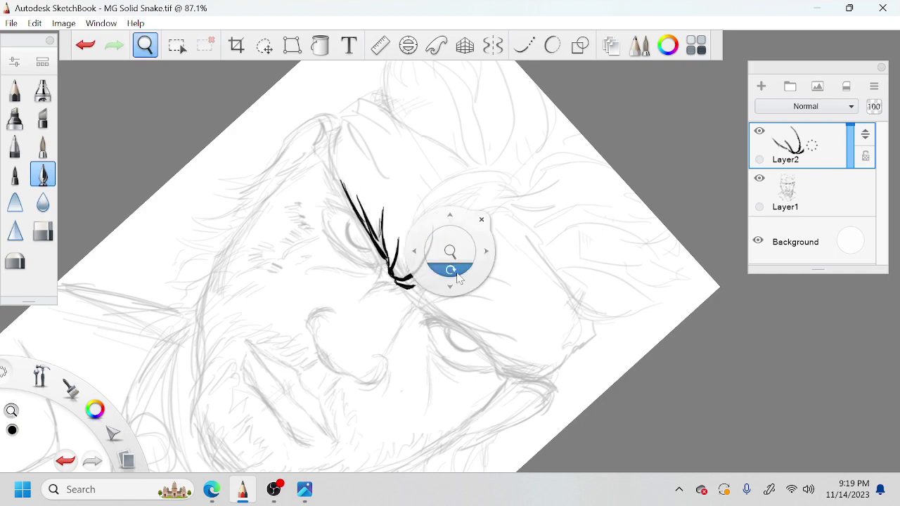
left_click_drag(452, 266, 527, 289)
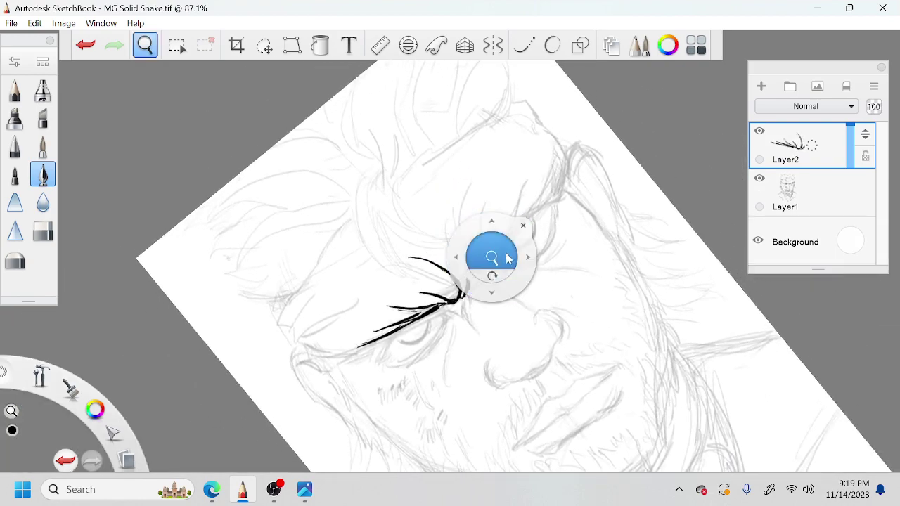
left_click_drag(502, 255, 510, 249)
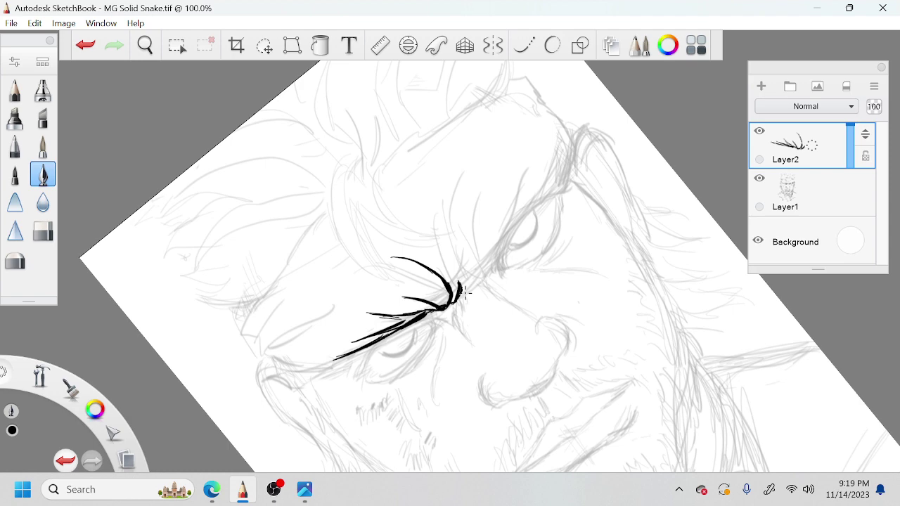
left_click_drag(463, 291, 471, 285)
mouse_move(462, 174)
left_mouse_down()
mouse_move(463, 274)
mouse_move(473, 282)
mouse_move(464, 285)
mouse_move(484, 271)
left_mouse_up()
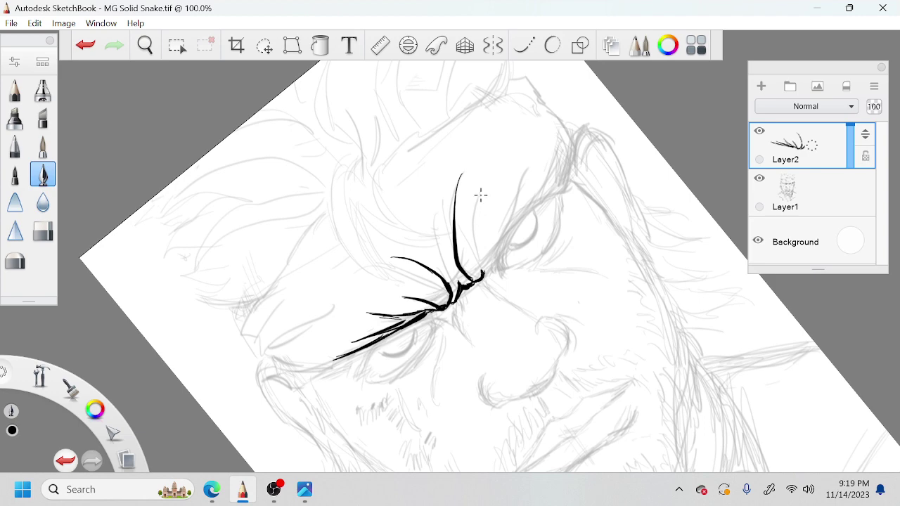
left_click_drag(482, 195, 484, 275)
mouse_move(476, 219)
left_mouse_down()
mouse_move(485, 271)
mouse_move(495, 266)
left_mouse_up()
key("ctrl+z")
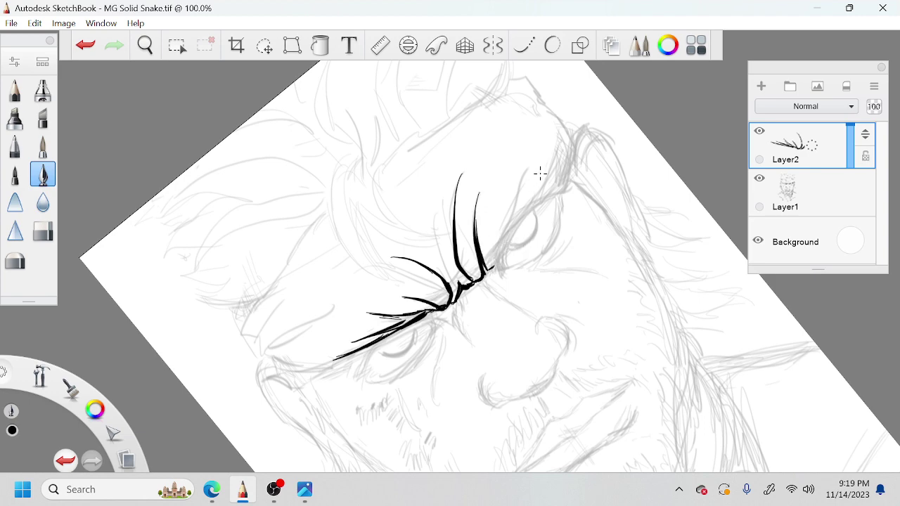
Ink the viewer's-right brow with thick tapering strokes and a line running outward above the eye
left_click_drag(543, 167, 490, 265)
left_click_drag(539, 178, 493, 267)
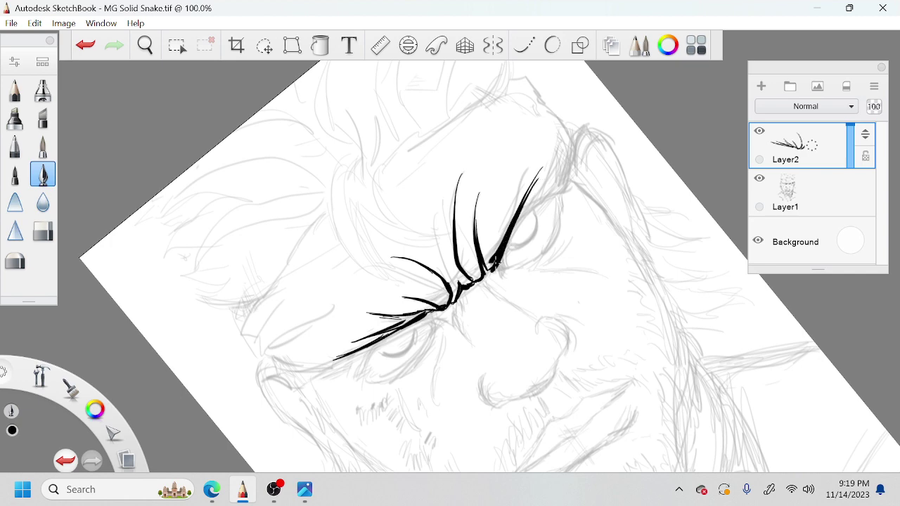
left_click_drag(512, 235, 543, 205)
key("ctrl+z")
mouse_move(503, 248)
left_mouse_down()
mouse_move(564, 181)
mouse_move(547, 201)
left_mouse_up()
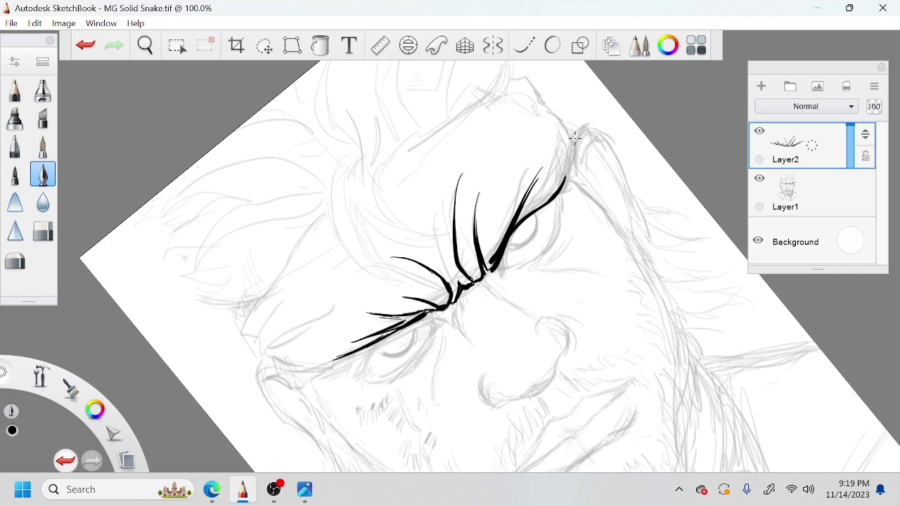
Extend the viewer's-right brow line around its outer end and up the temple toward the headband
left_click_drag(575, 139, 564, 184)
mouse_move(581, 144)
left_mouse_down()
mouse_move(598, 169)
mouse_move(546, 180)
mouse_move(542, 203)
mouse_move(556, 189)
left_mouse_up()
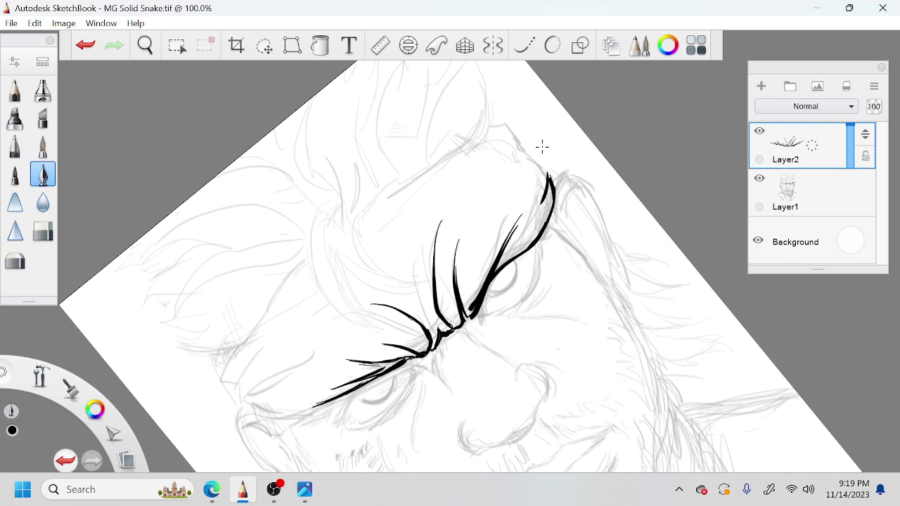
left_click_drag(531, 149, 545, 172)
mouse_move(521, 140)
left_mouse_down()
mouse_move(540, 159)
mouse_move(516, 168)
mouse_move(524, 144)
left_mouse_up()
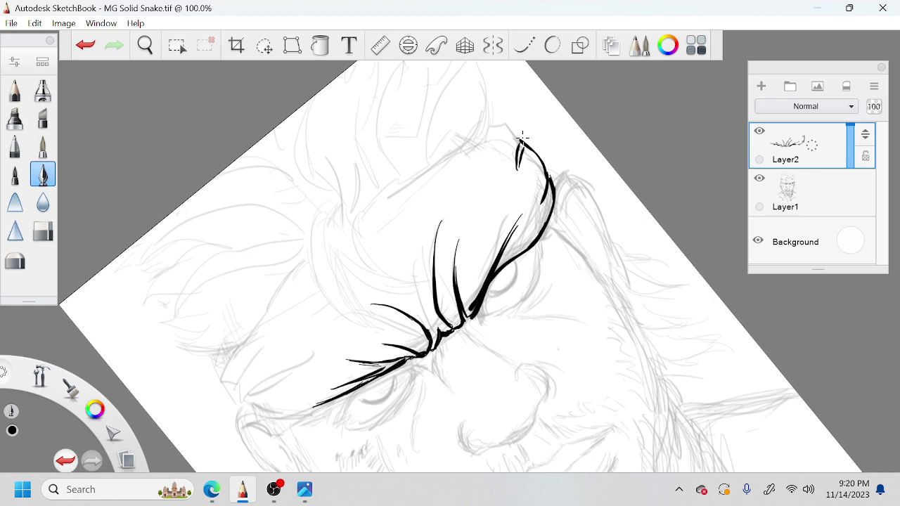
Ink short pointed crease strokes on the nose bridge just below where the brows meet
key("space")
left_click_drag(527, 317, 531, 260)
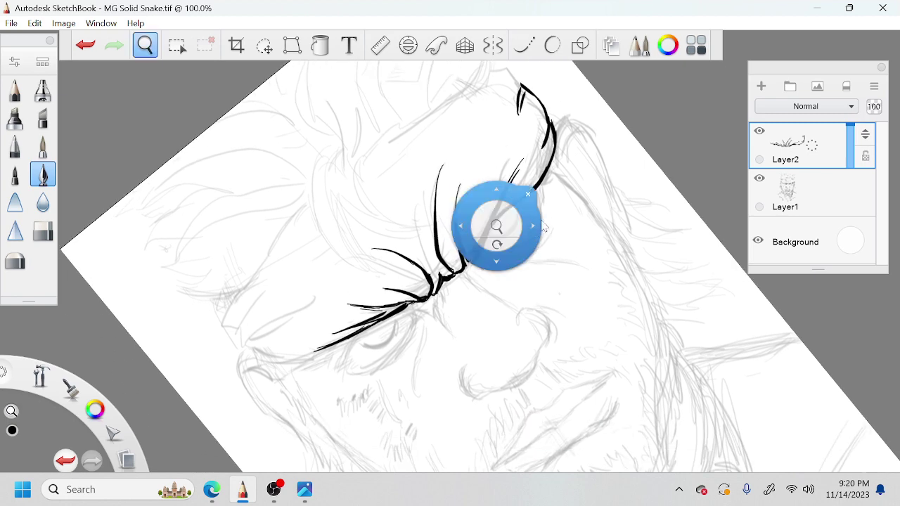
left_click_drag(504, 225, 522, 246)
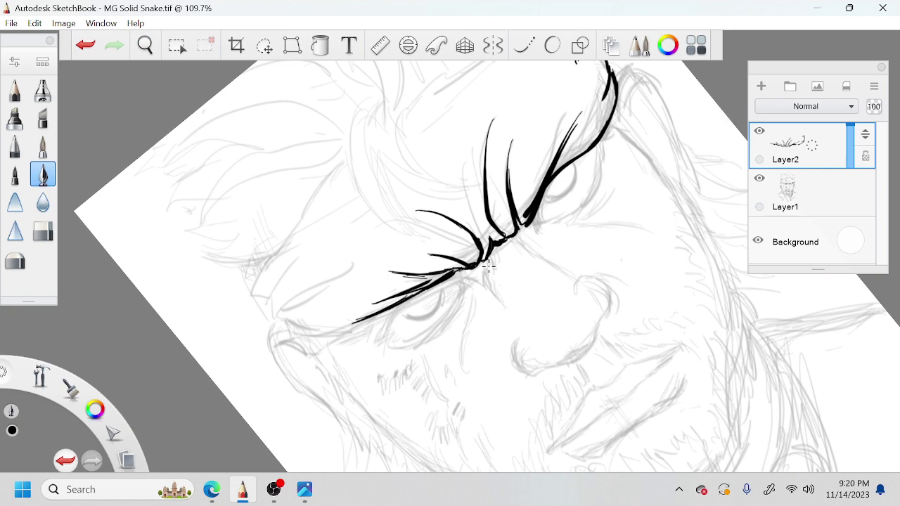
mouse_move(500, 302)
left_mouse_down()
mouse_move(484, 273)
mouse_move(489, 289)
left_mouse_up()
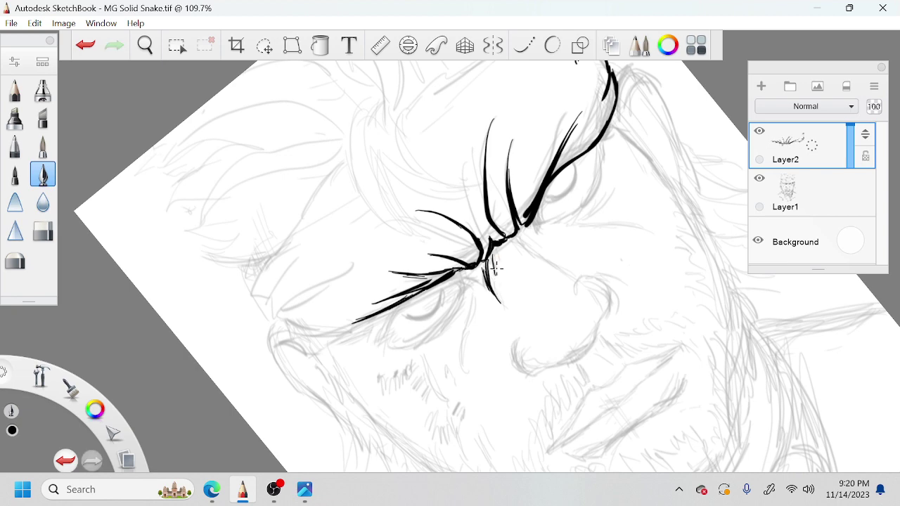
left_click_drag(497, 243, 495, 271)
Lasso the inked viewer's-left brow strokes and nudge them slightly down toward the eye and inward to the nose bridge
key("space")
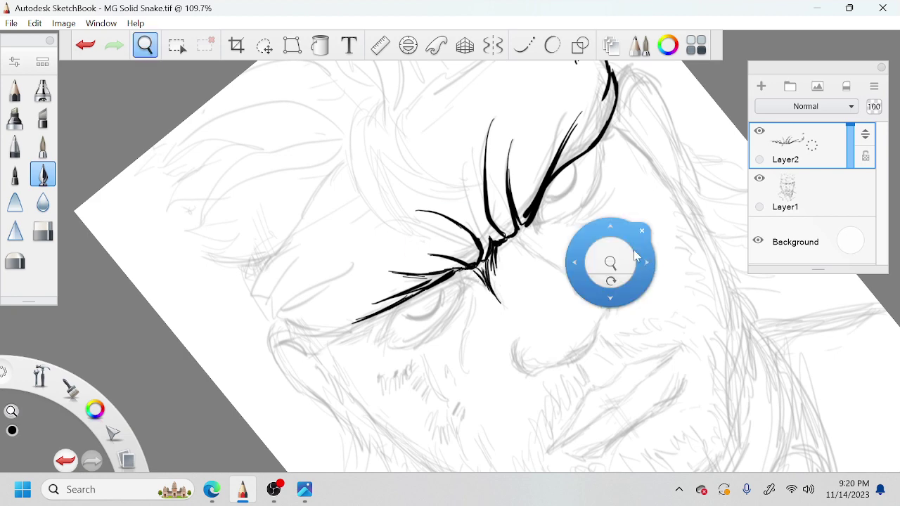
left_click_drag(633, 258, 589, 249)
left_click_drag(661, 314, 666, 378)
key("space")
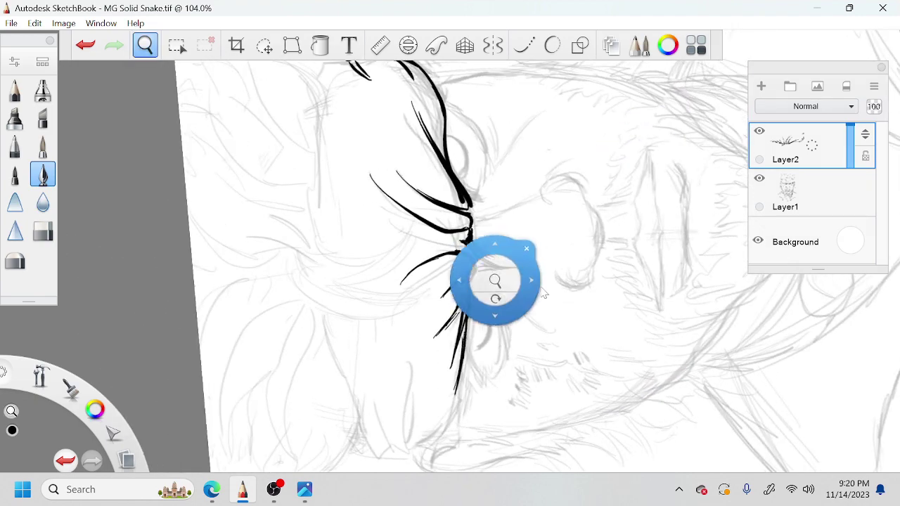
mouse_move(530, 284)
left_mouse_down()
mouse_move(563, 255)
mouse_move(510, 255)
left_mouse_up()
key("space")
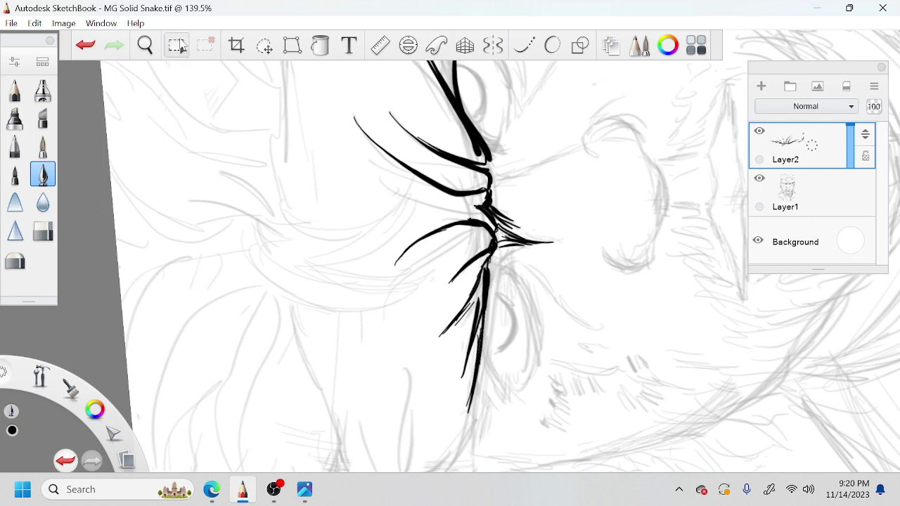
left_click(176, 45)
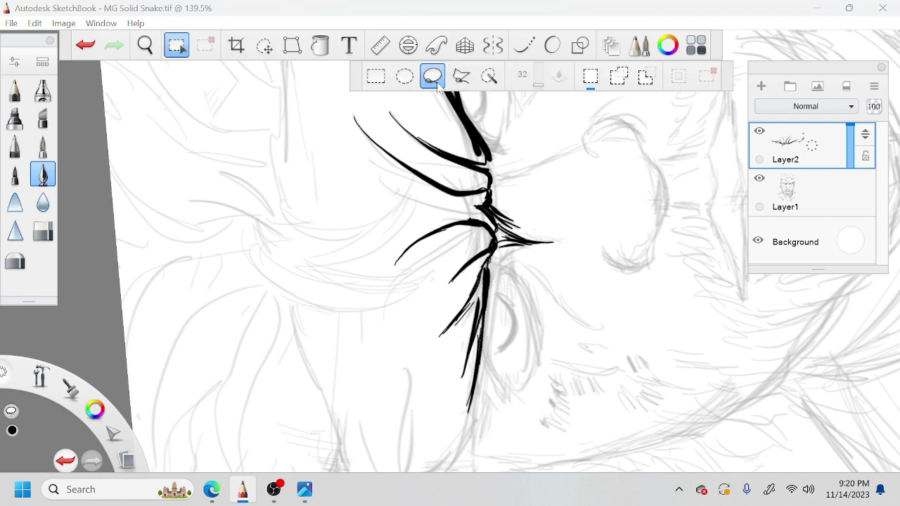
right_click(493, 270)
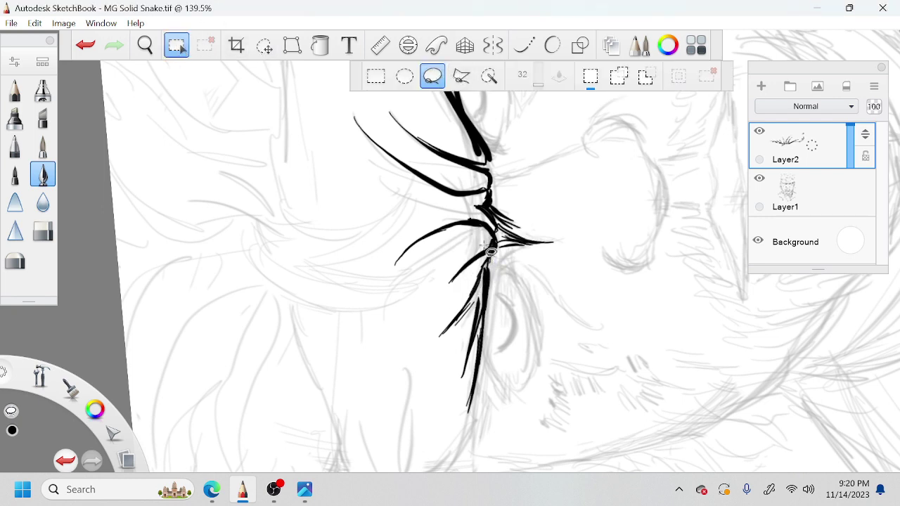
left_click_drag(502, 266, 505, 271)
key("v")
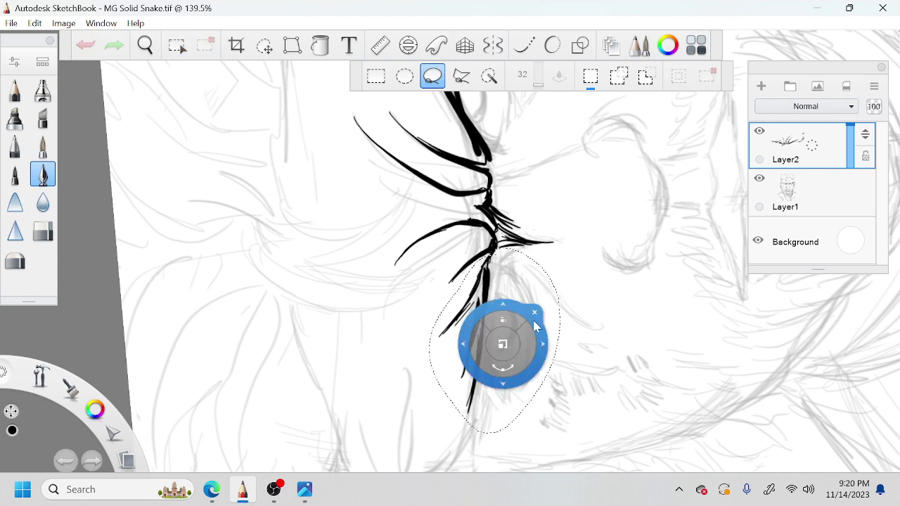
key("Right")
key("Right")
key("Right")
key("Right")
key("Right")
key("Right")
key("Right")
key("Right")
key("Up")
key("Up")
key("Up")
key("Up")
key("Up")
key("Up")
left_click(547, 310)
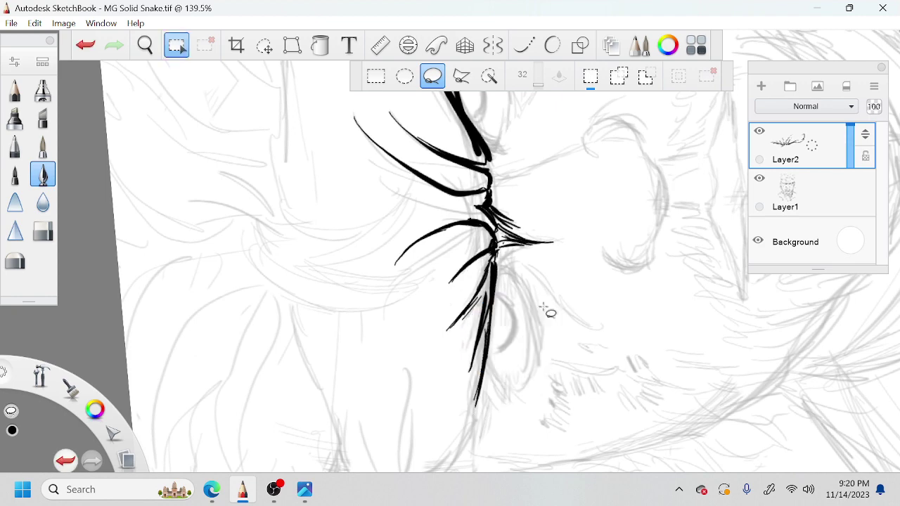
left_click(177, 46)
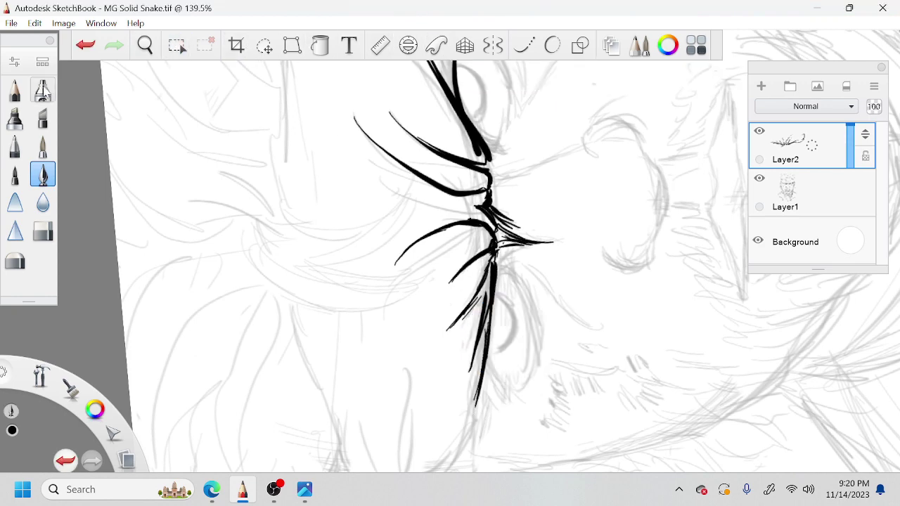
Ink the viewer's-left eye outline with the ink pen, covering the outer corner, inner corner and curved lower lid
left_click(14, 90)
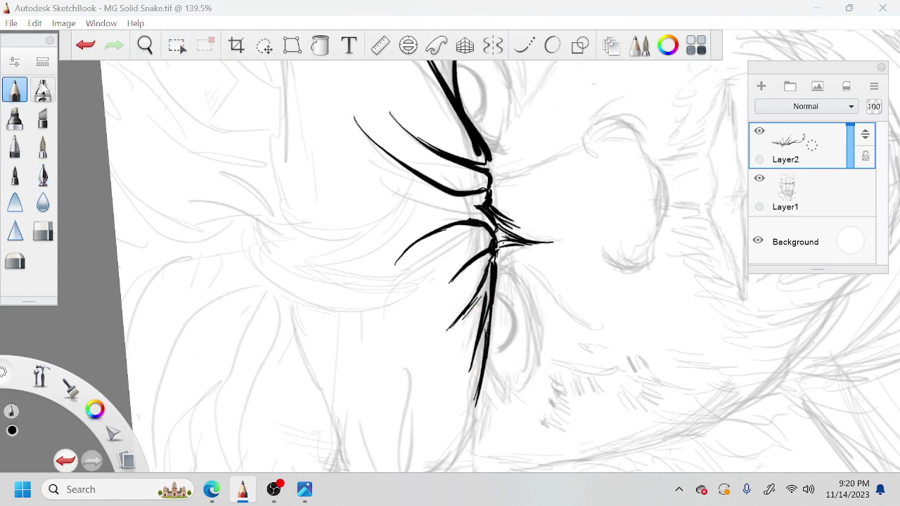
left_click(43, 175)
key("space")
left_click_drag(534, 307, 519, 296)
left_click_drag(518, 297, 506, 302)
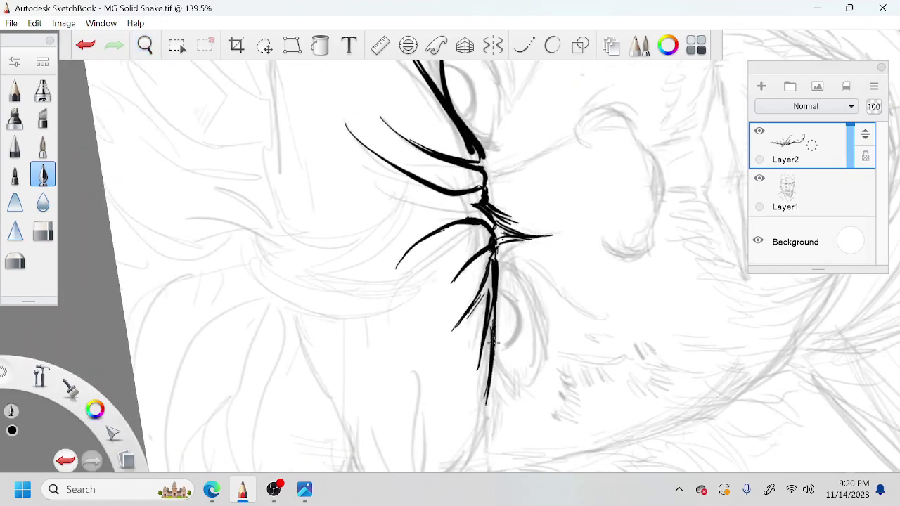
left_click_drag(493, 343, 524, 392)
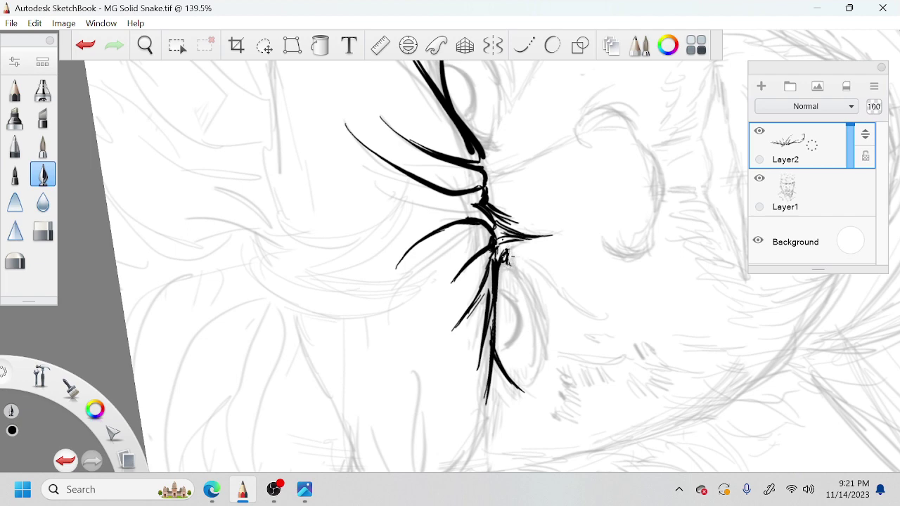
left_click_drag(509, 269, 538, 325)
mouse_move(525, 285)
left_mouse_down()
mouse_move(539, 354)
mouse_move(522, 380)
mouse_move(536, 323)
mouse_move(539, 351)
left_mouse_up()
left_click_drag(521, 277, 536, 319)
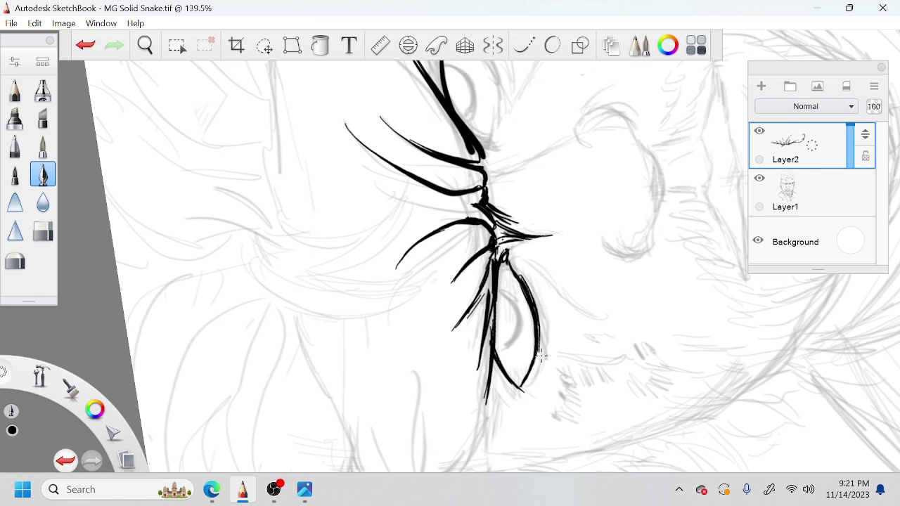
Finish the viewer's-left eye's lower lid line and ink the curved lower edge of its iris beneath the upper lid
left_click_drag(531, 364, 537, 329)
key("space")
left_click_drag(539, 289, 515, 318)
left_click_drag(442, 357, 519, 328)
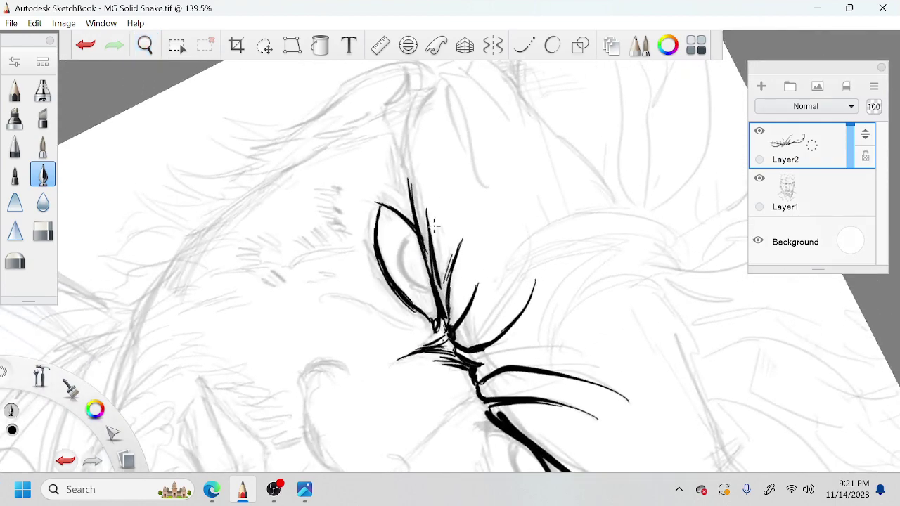
mouse_move(413, 233)
left_mouse_down()
mouse_move(403, 257)
mouse_move(410, 237)
mouse_move(425, 290)
left_mouse_up()
mouse_move(410, 234)
left_mouse_down()
mouse_move(399, 272)
mouse_move(425, 288)
left_mouse_up()
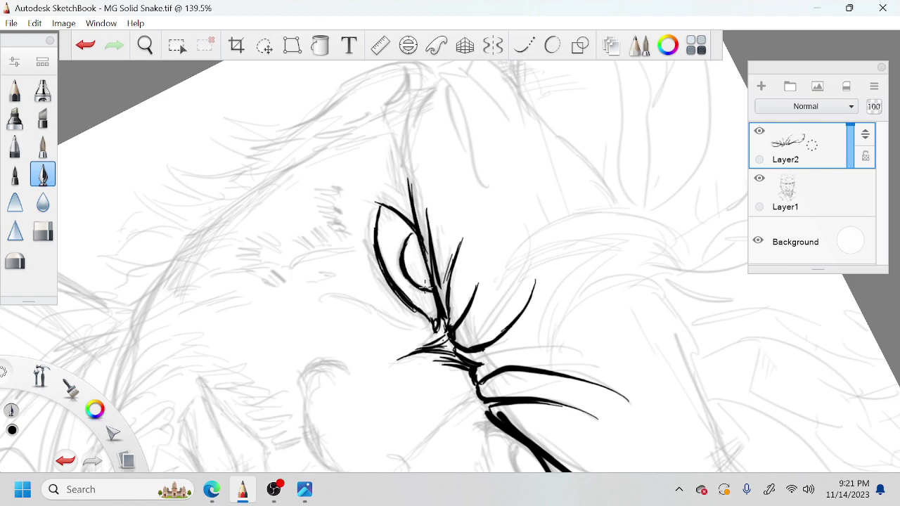
left_click_drag(414, 234, 403, 253)
key("ctrl+z")
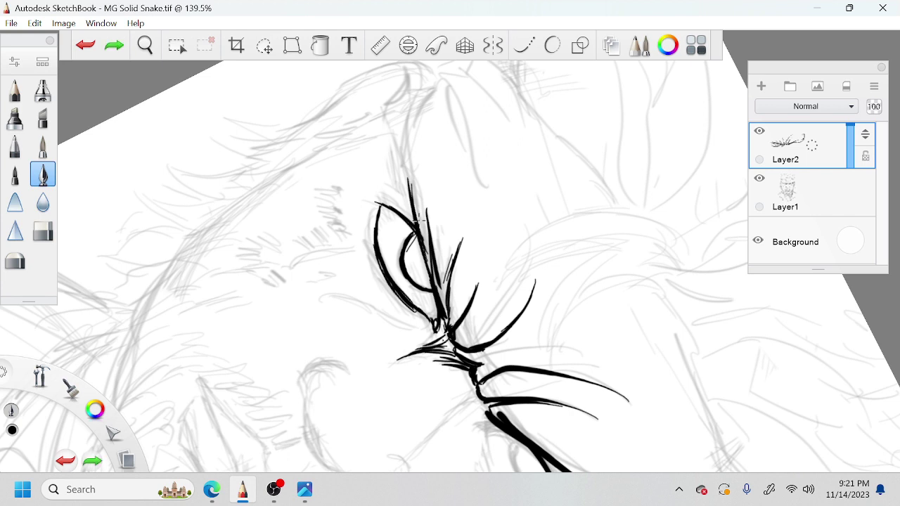
mouse_move(416, 232)
left_mouse_down()
mouse_move(404, 259)
mouse_move(419, 226)
left_mouse_up()
Thicken the viewer's-left eye's lower lid line with overlapping ink strokes and extend its outer corner slightly
key("space")
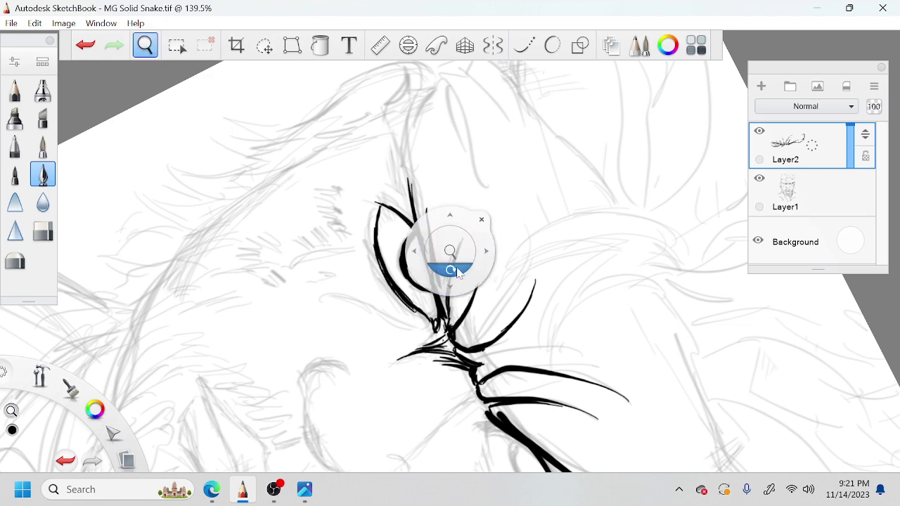
mouse_move(456, 270)
left_mouse_down()
mouse_move(519, 237)
mouse_move(517, 194)
left_mouse_up()
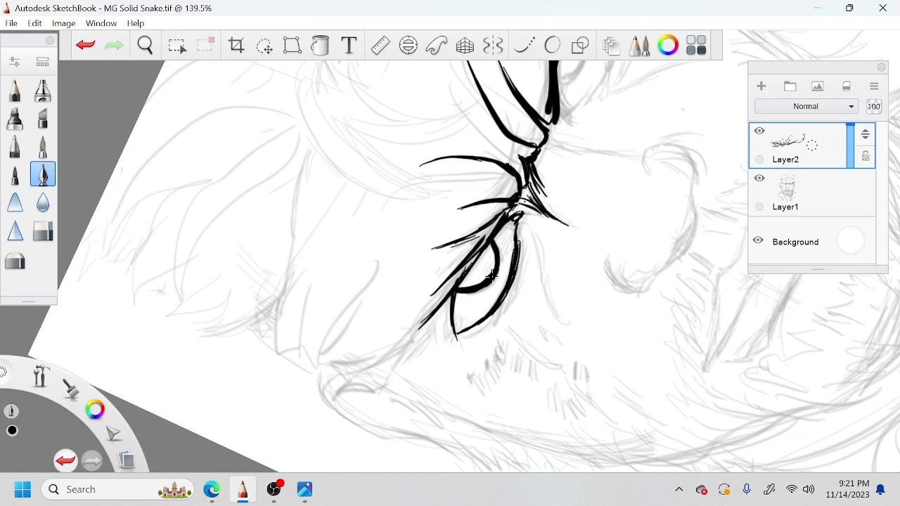
key("space")
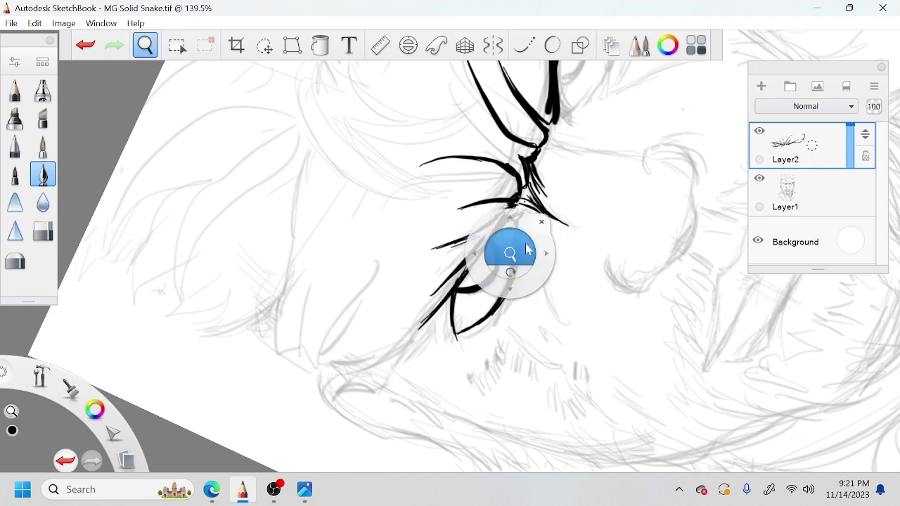
left_click_drag(527, 249, 449, 327)
scroll(500, 295, "up", 5)
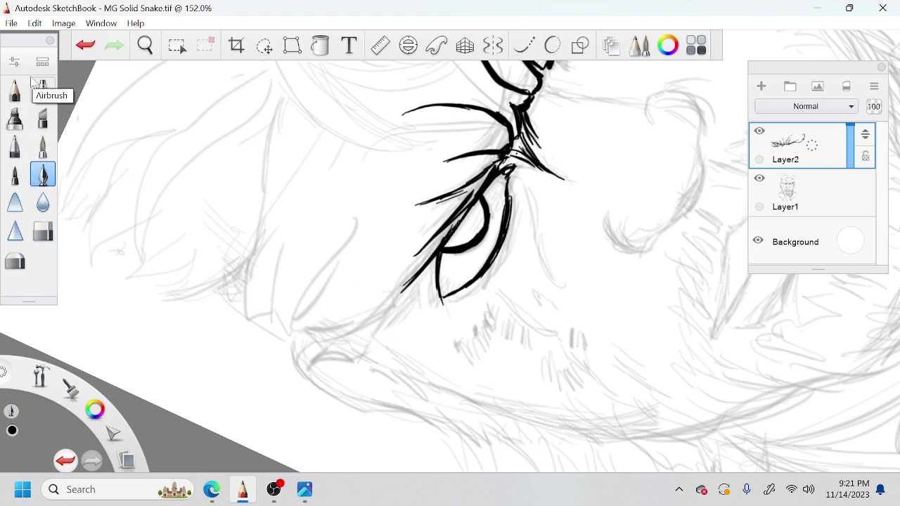
key("space")
left_click_drag(574, 155, 548, 223)
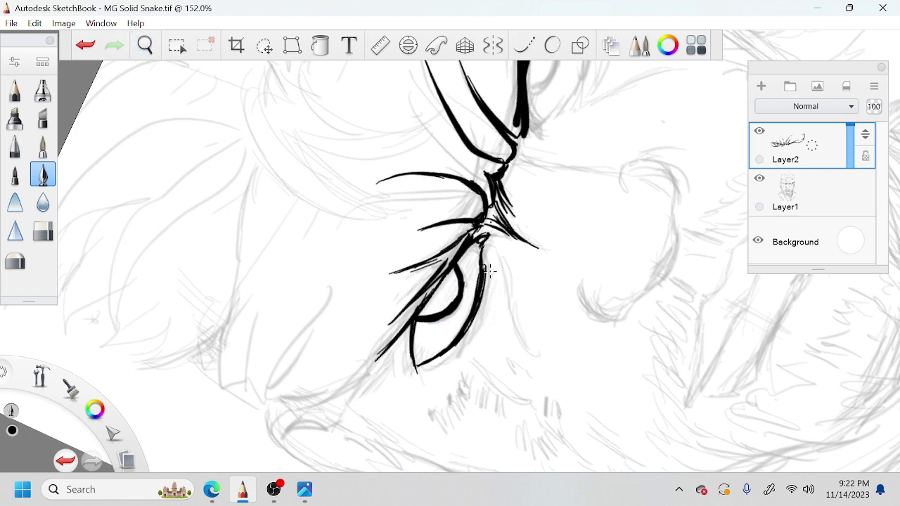
left_click_drag(486, 268, 489, 282)
left_click_drag(484, 245, 479, 307)
left_click_drag(487, 232, 484, 280)
left_click_drag(413, 330, 419, 382)
Ink thin curved crease lines below the viewer's-left eye, following the lower lid and angling down toward the cheek
mouse_move(451, 356)
left_mouse_down()
mouse_move(484, 311)
mouse_move(473, 333)
mouse_move(490, 266)
left_mouse_up()
mouse_move(491, 296)
left_mouse_down()
mouse_move(500, 268)
mouse_move(495, 326)
mouse_move(500, 295)
mouse_move(483, 347)
mouse_move(503, 265)
mouse_move(508, 302)
left_mouse_up()
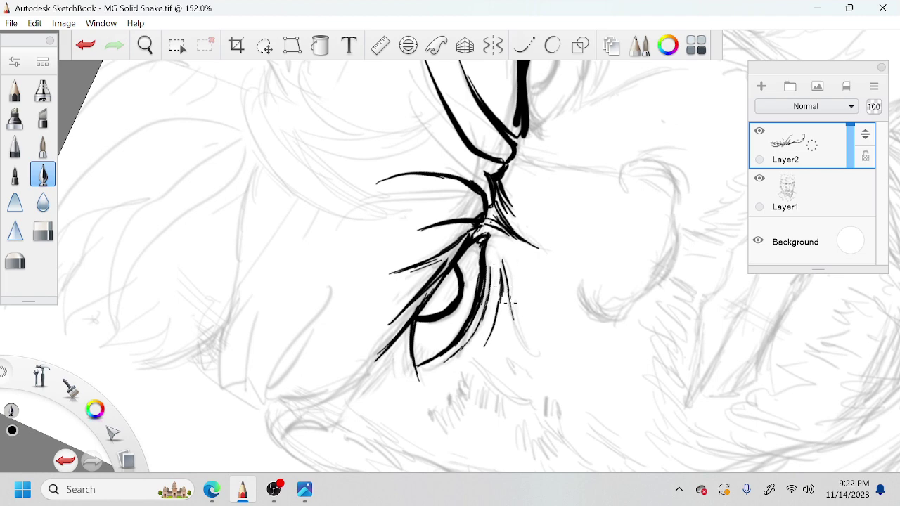
left_click_drag(527, 353, 505, 270)
Extend the viewer's-left brow line outward and up the temple to the headband with overlapping ink strokes
key("space")
left_click_drag(510, 274, 373, 261)
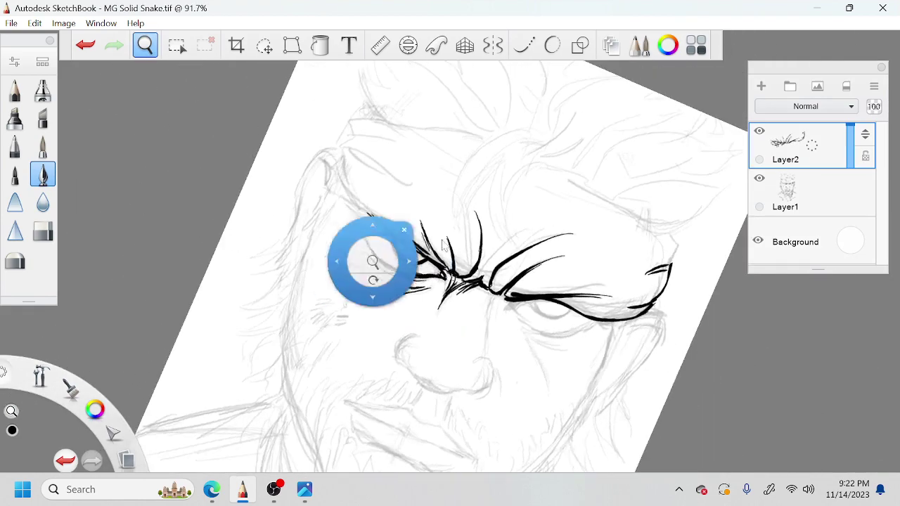
left_click_drag(509, 192, 494, 249)
left_click_drag(446, 306, 470, 284)
left_click_drag(527, 205, 492, 347)
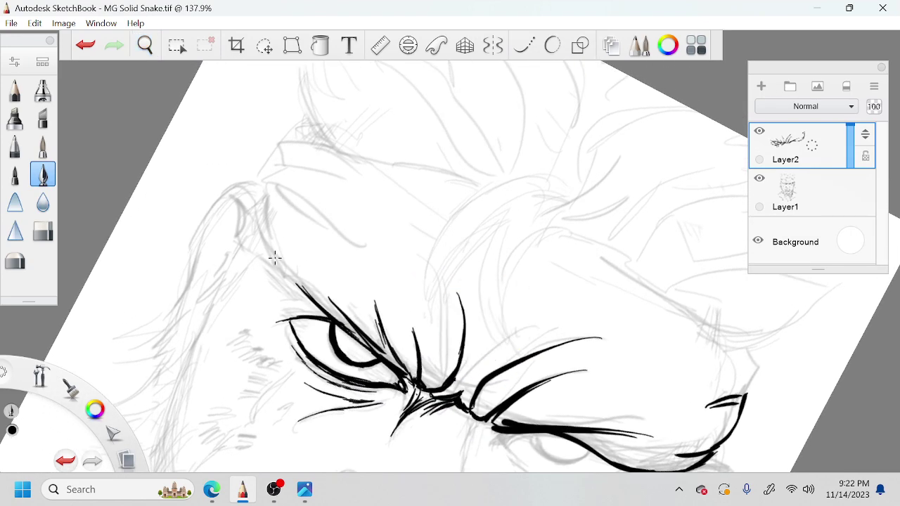
left_click_drag(274, 246, 299, 285)
left_click_drag(269, 212, 291, 272)
left_click_drag(272, 227, 285, 264)
left_click_drag(262, 191, 277, 249)
left_click_drag(261, 179, 277, 255)
left_click_drag(262, 195, 278, 154)
Ink the headband's lower edge from the viewer's-left temple toward the middle of the forehead
key("space")
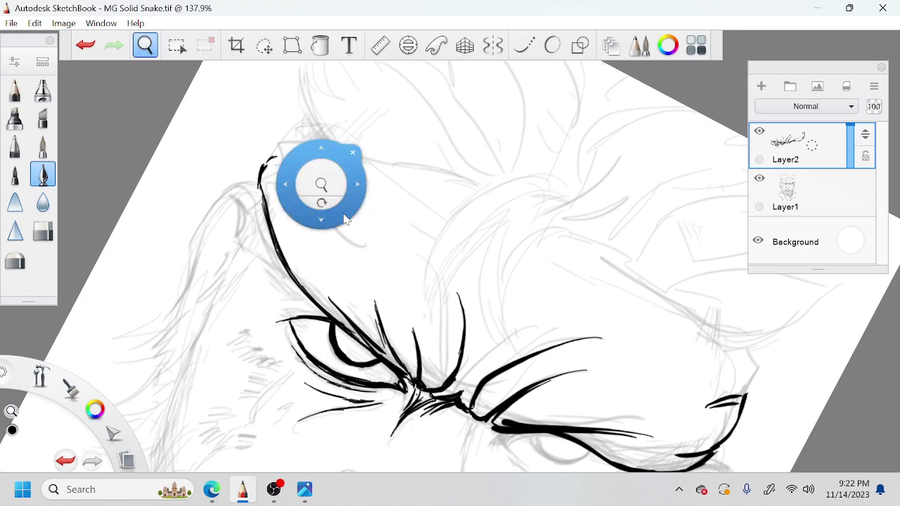
mouse_move(323, 202)
left_mouse_down()
mouse_move(332, 205)
mouse_move(269, 302)
mouse_move(252, 293)
mouse_move(252, 280)
left_mouse_up()
key("space")
mouse_move(373, 262)
left_mouse_down()
mouse_move(368, 268)
mouse_move(465, 305)
mouse_move(460, 254)
left_mouse_up()
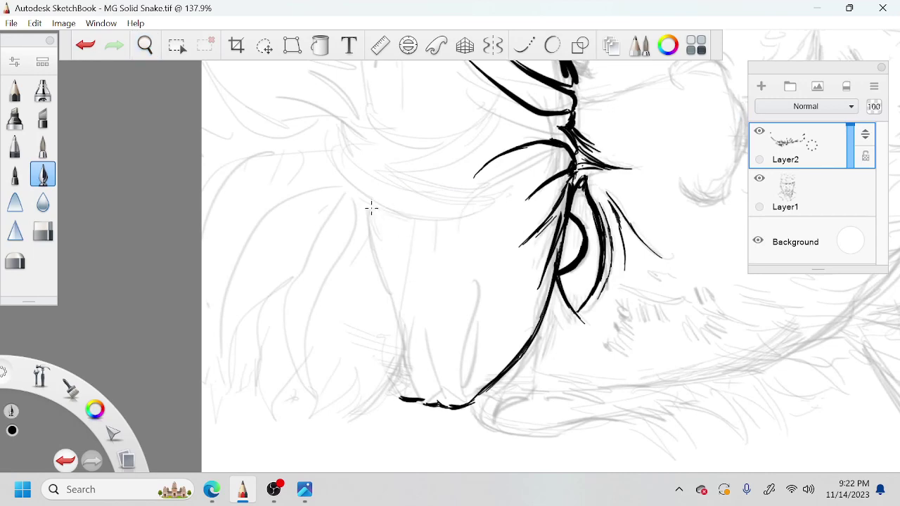
mouse_move(372, 207)
left_mouse_down()
mouse_move(381, 278)
mouse_move(367, 201)
mouse_move(402, 399)
mouse_move(394, 353)
left_mouse_up()
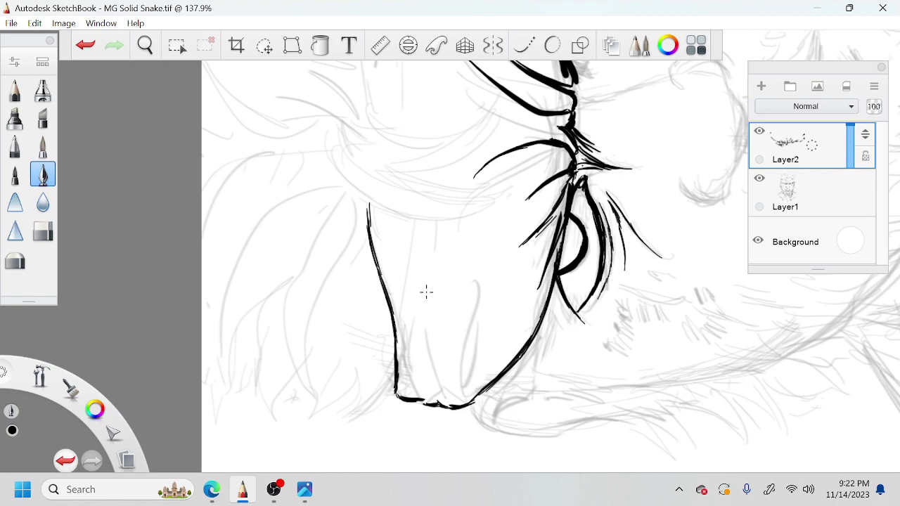
Ink short slanted hair strokes under the viewer's-left temple, between the outer brow end and the ear
key("space")
left_click_drag(484, 258, 558, 301)
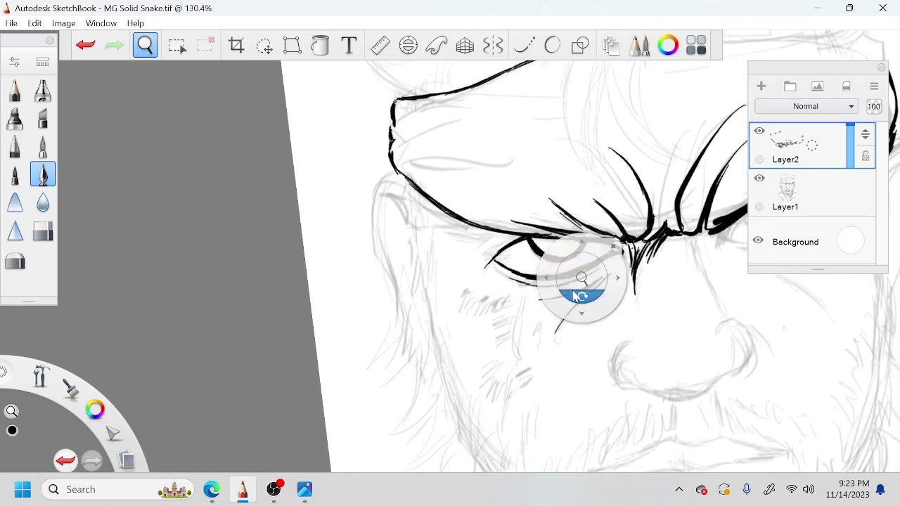
left_click_drag(384, 226, 405, 180)
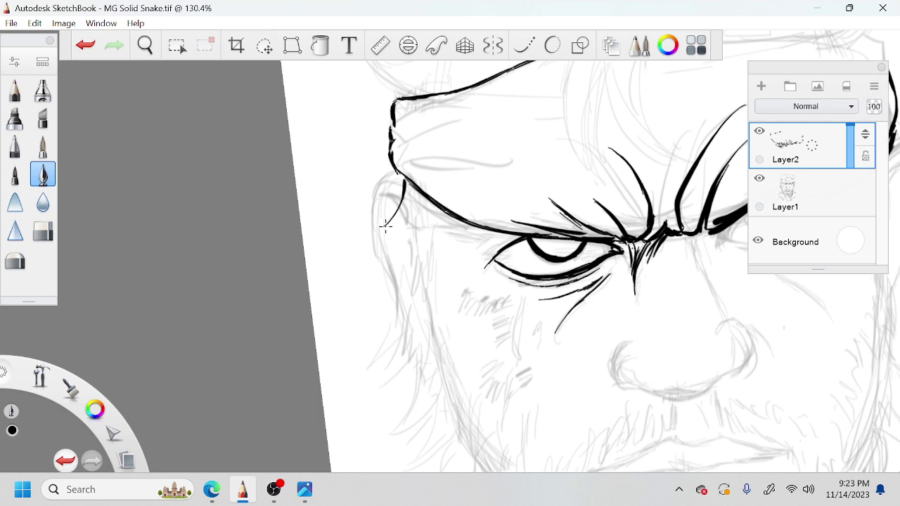
left_click_drag(385, 228, 412, 192)
key("ctrl+z")
left_click_drag(386, 224, 411, 187)
mouse_move(420, 194)
left_mouse_down()
mouse_move(391, 231)
mouse_move(416, 211)
left_mouse_up()
left_click_drag(391, 246, 427, 202)
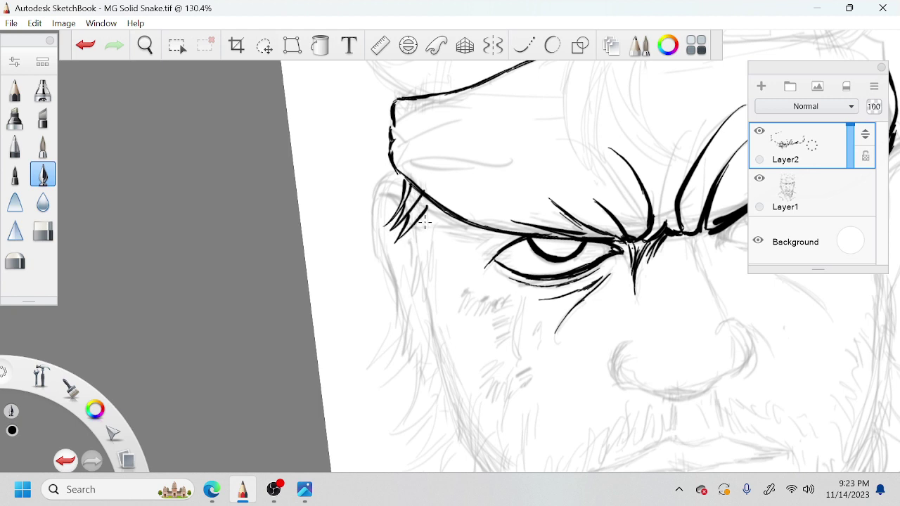
mouse_move(413, 235)
left_mouse_down()
mouse_move(398, 255)
mouse_move(415, 225)
left_mouse_up()
left_click_drag(399, 254, 417, 230)
Ink the viewer's-left ear's inner fold and outer edge, with a few pointed hair strokes below its lower end
left_click_drag(381, 192, 397, 204)
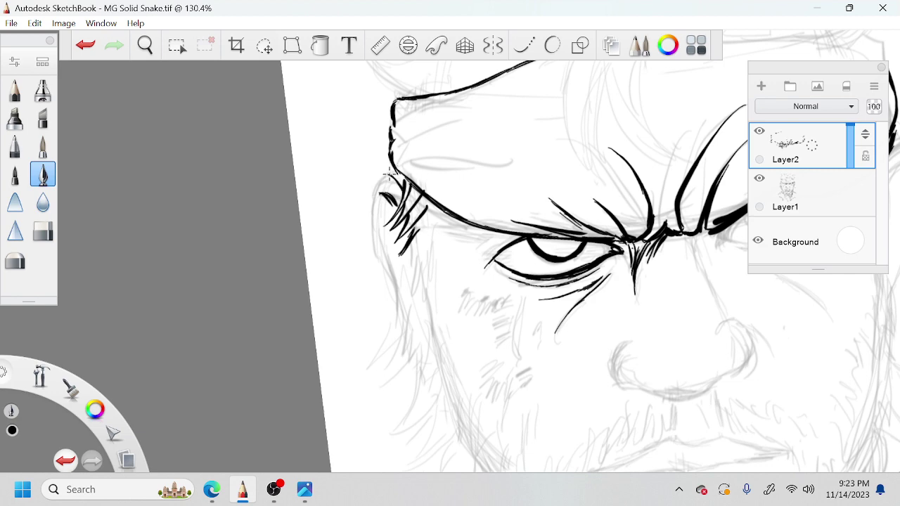
mouse_move(372, 200)
left_mouse_down()
mouse_move(391, 181)
mouse_move(372, 213)
mouse_move(374, 246)
mouse_move(377, 199)
mouse_move(376, 243)
mouse_move(399, 288)
left_mouse_up()
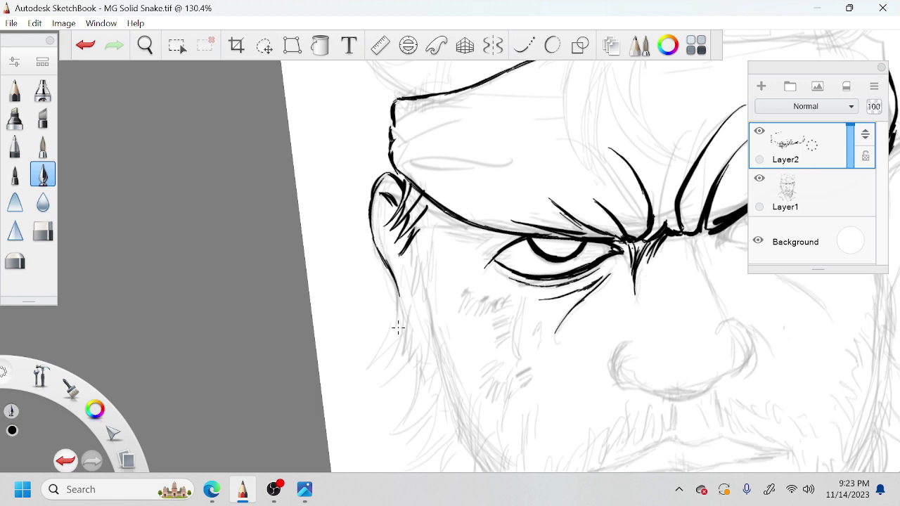
left_click_drag(395, 336, 406, 284)
mouse_move(379, 345)
left_mouse_down()
mouse_move(401, 300)
mouse_move(391, 324)
mouse_move(399, 310)
left_mouse_up()
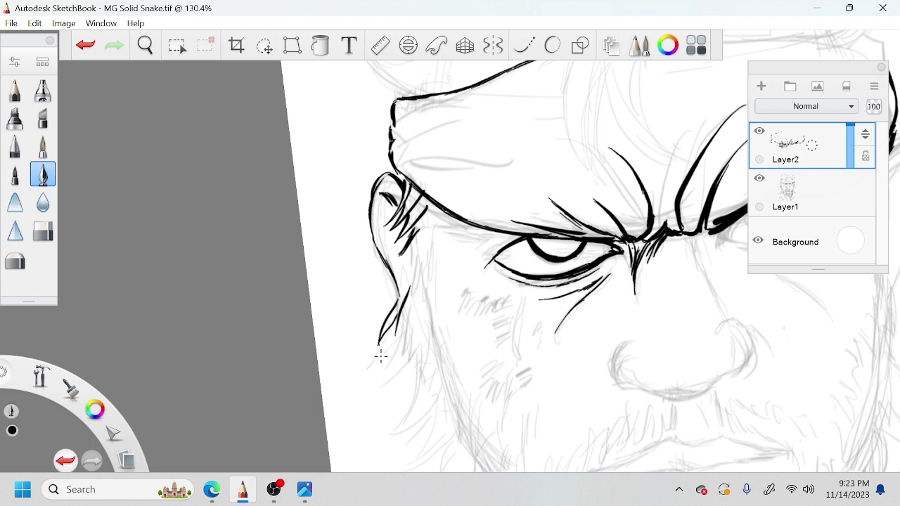
left_click_drag(377, 359, 387, 327)
Add slanted sideburn strokes below the viewer's-left ear, working inward to the edge of the face
key("space")
left_click_drag(488, 285, 492, 239)
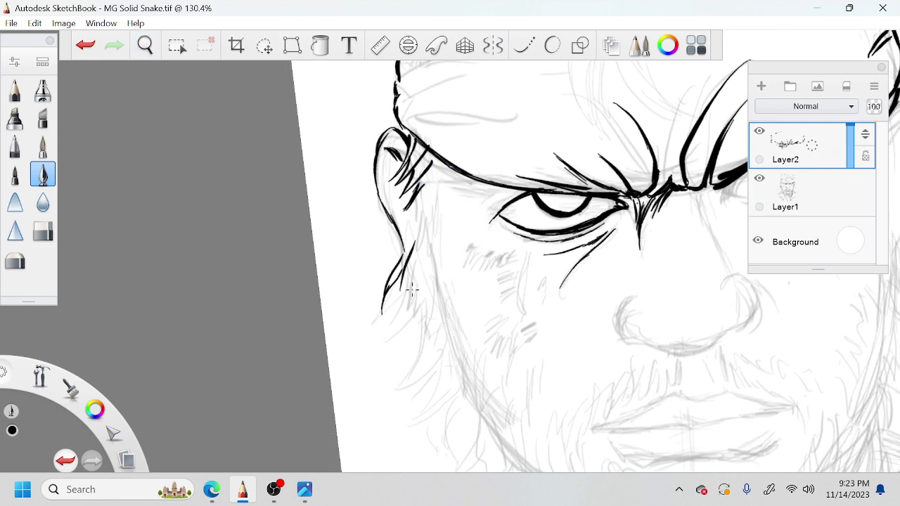
left_click_drag(398, 321, 429, 252)
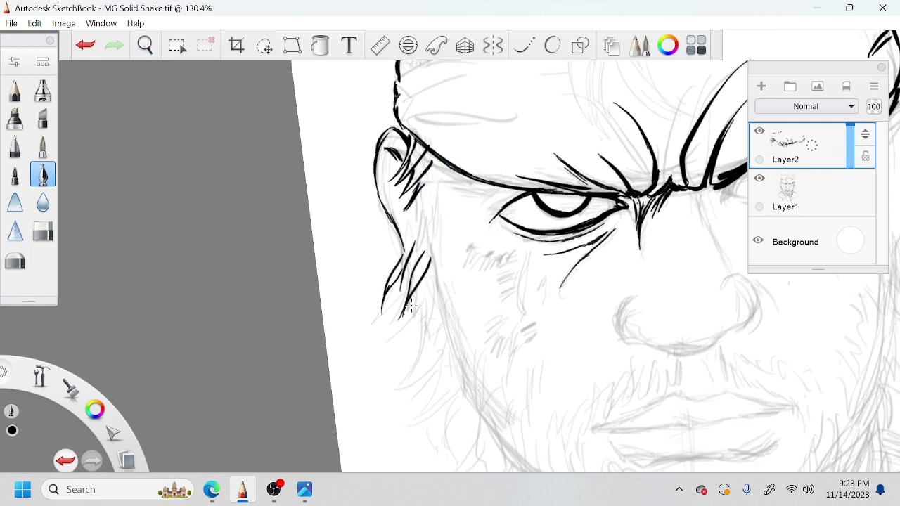
left_click_drag(404, 335, 436, 262)
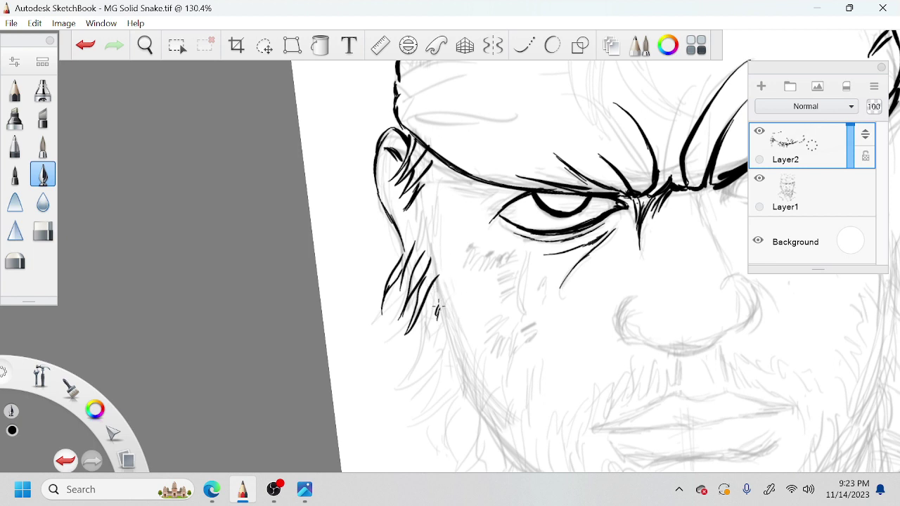
left_click_drag(438, 319, 433, 273)
left_click_drag(447, 306, 441, 255)
Thicken the inner end of the viewer's-left brow where it meets the nose bridge
key("space")
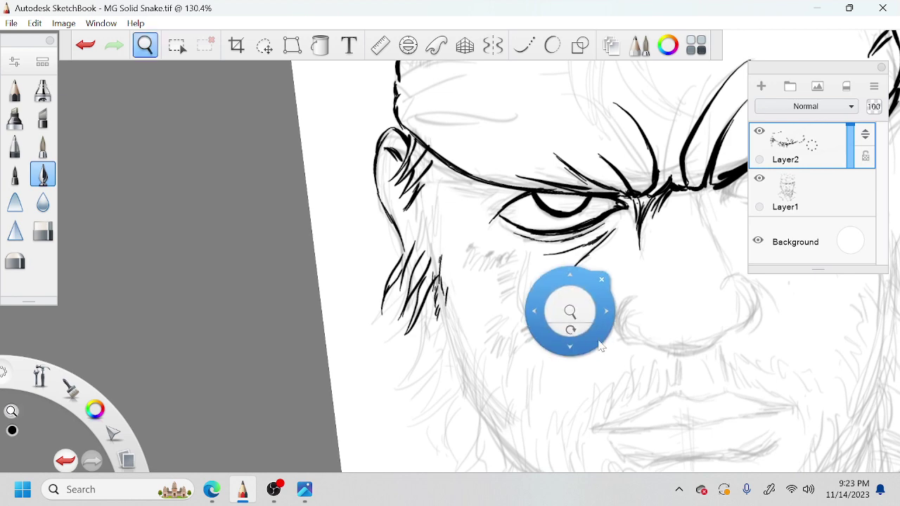
left_click_drag(591, 317, 584, 309)
left_click_drag(710, 314, 626, 320)
mouse_move(567, 337)
left_mouse_down()
mouse_move(549, 356)
mouse_move(633, 255)
mouse_move(532, 408)
mouse_move(504, 365)
mouse_move(511, 384)
mouse_move(503, 320)
mouse_move(532, 292)
left_mouse_up()
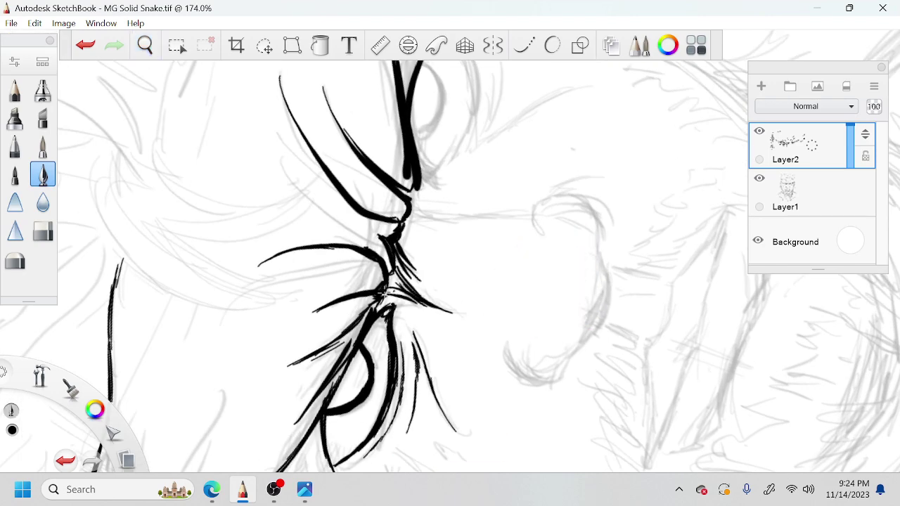
left_click_drag(386, 289, 382, 316)
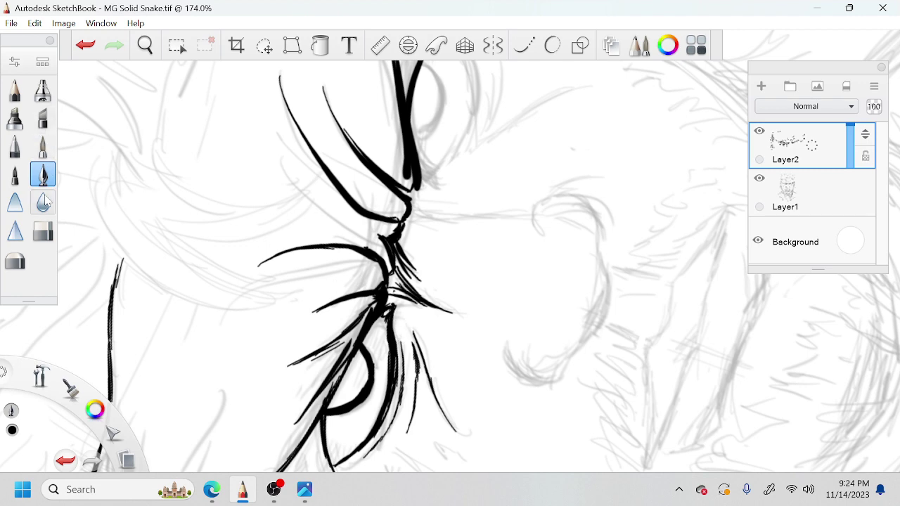
Erase the inner part of the viewer's-left eye's lower lid line with the Hard Eraser
left_click(42, 231)
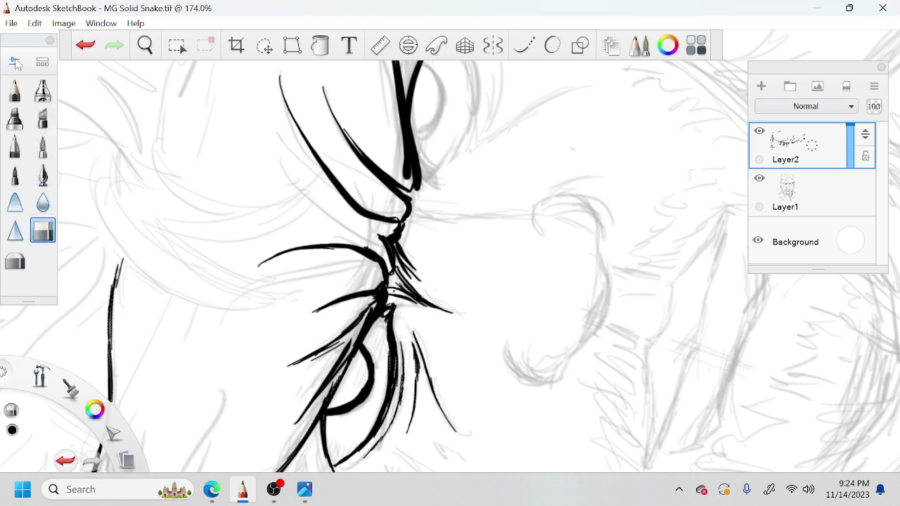
left_click(14, 62)
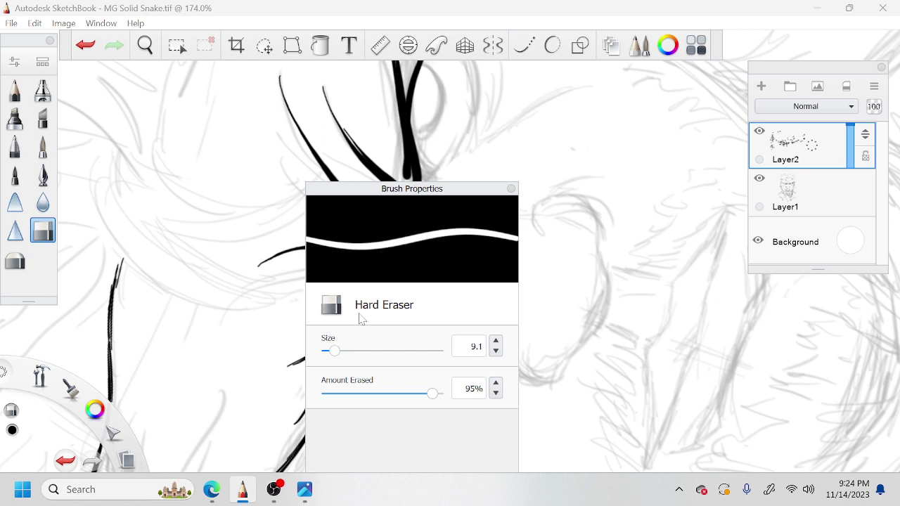
left_click(511, 188)
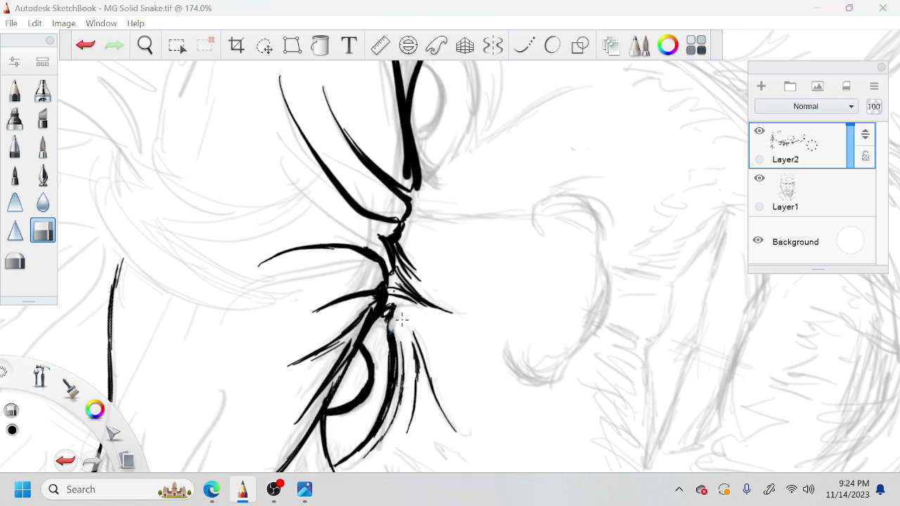
left_click_drag(391, 329, 389, 360)
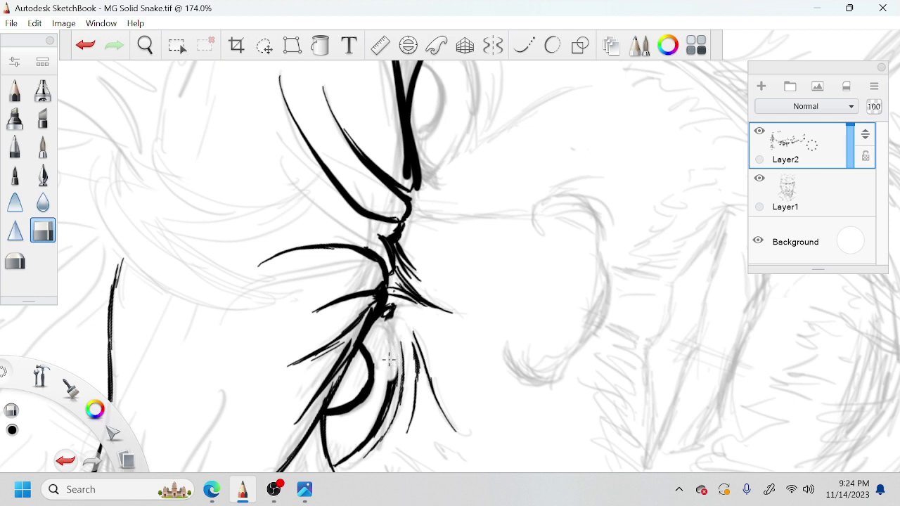
Redraw the inner part of the viewer's-left eye's lower lid with the ink pen, reconnecting it to the inner corner
key("e")
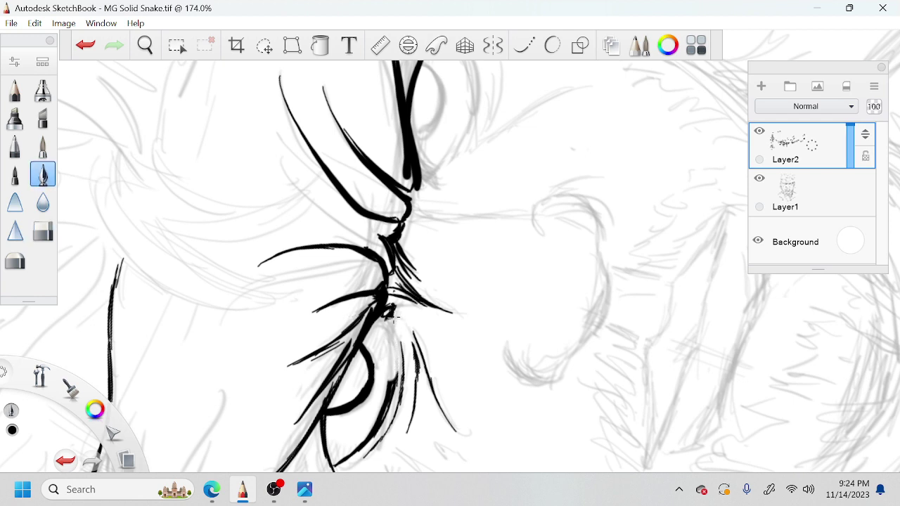
mouse_move(391, 317)
left_mouse_down()
mouse_move(396, 377)
mouse_move(393, 365)
mouse_move(388, 386)
left_mouse_up()
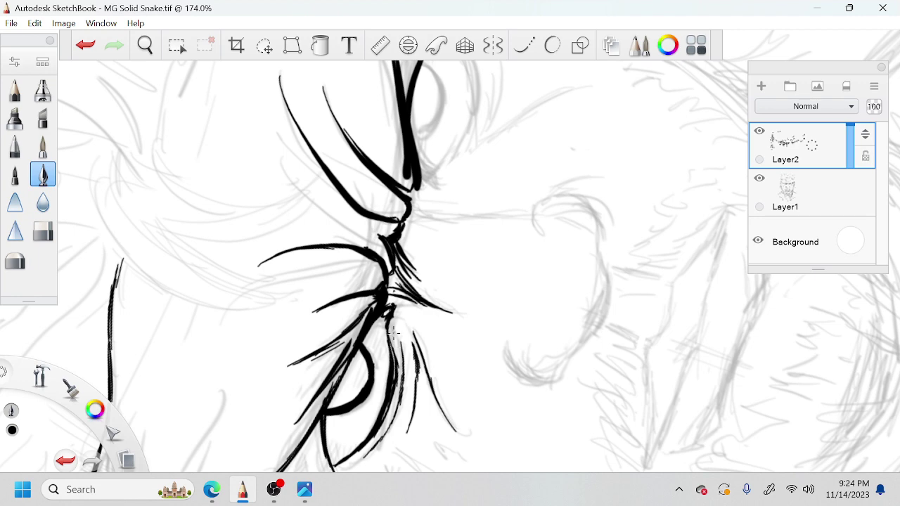
left_click_drag(389, 329, 390, 363)
left_click_drag(391, 318, 398, 357)
Ink short crease strokes on the viewer's-right side of the nose bridge and at that eye's inner corner
mouse_move(415, 223)
left_mouse_down()
mouse_move(398, 235)
mouse_move(448, 216)
mouse_move(425, 206)
mouse_move(422, 184)
mouse_move(438, 191)
left_mouse_up()
mouse_move(421, 160)
left_mouse_down()
mouse_move(436, 188)
mouse_move(434, 173)
left_mouse_up()
left_click_drag(414, 132, 434, 170)
key("ctrl+z")
Ink the inner section of the viewer's-right eye's lower lid, starting from the inner corner
key("space")
left_click_drag(478, 128, 455, 257)
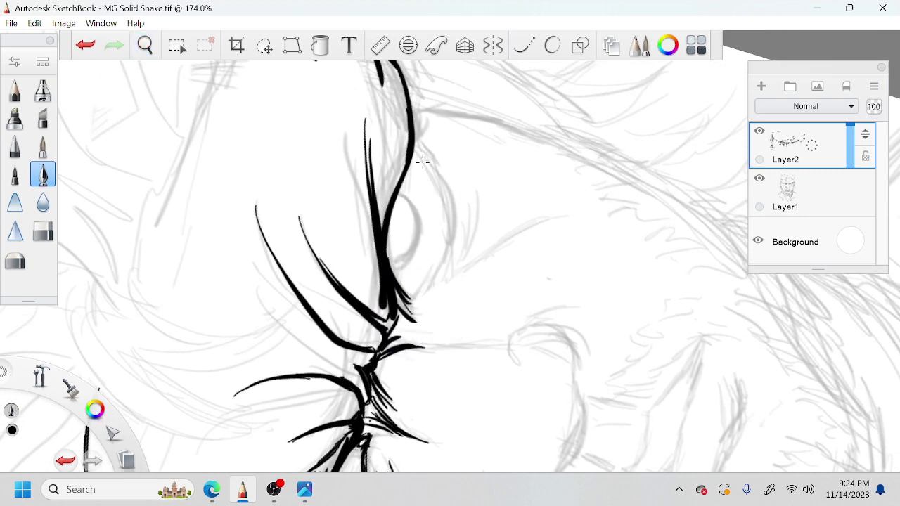
mouse_move(419, 294)
left_mouse_down()
mouse_move(406, 304)
mouse_move(408, 315)
mouse_move(412, 307)
left_mouse_up()
mouse_move(446, 243)
left_mouse_down()
mouse_move(415, 303)
mouse_move(436, 260)
left_mouse_up()
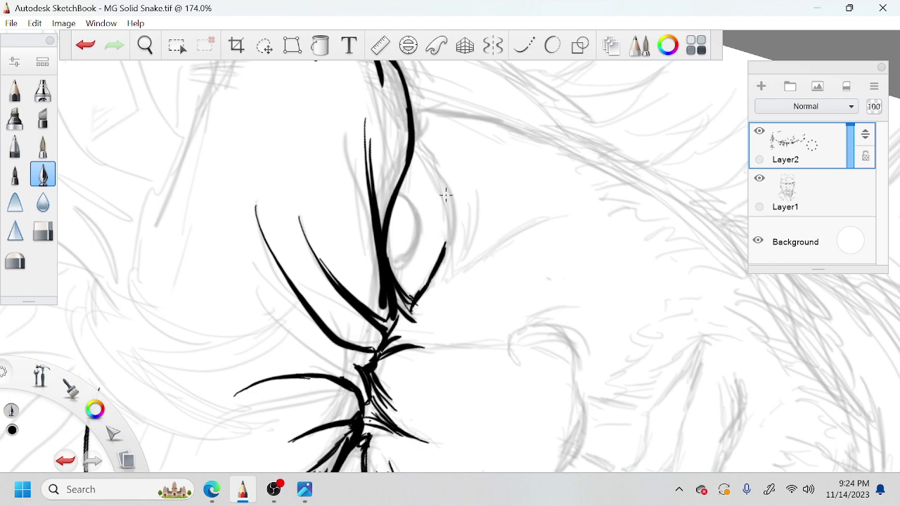
left_click_drag(419, 297, 445, 239)
Continue the viewer's-right eye's lower lid in a curve around to the outer corner, meeting the brow line
left_click_drag(440, 185, 443, 245)
key("ctrl+z")
left_click_drag(451, 199, 444, 257)
key("ctrl+z")
left_click_drag(452, 201, 443, 262)
left_click_drag(442, 180, 451, 222)
mouse_move(419, 144)
left_mouse_down()
mouse_move(448, 194)
mouse_move(449, 184)
left_mouse_up()
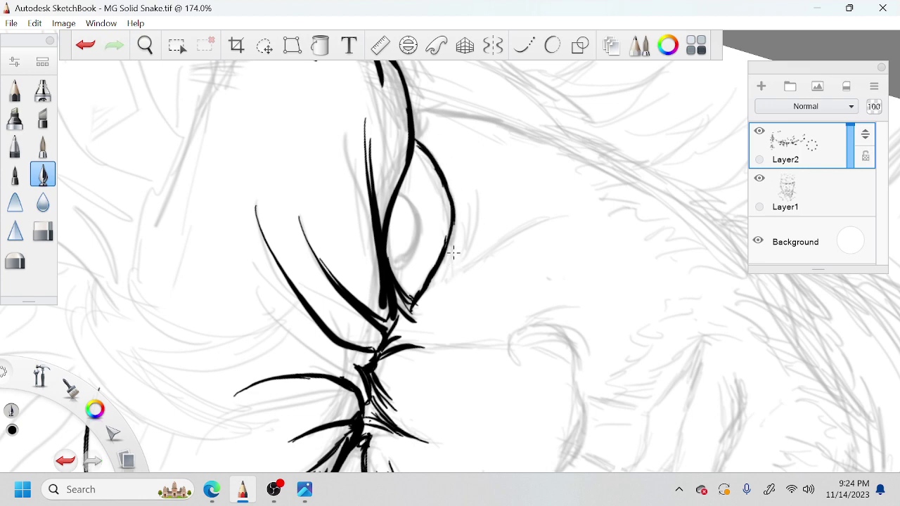
Thicken the lower lid of the viewer's-right eye and ink the curved outline of its iris
left_click_drag(426, 286, 456, 242)
mouse_move(457, 195)
left_mouse_down()
mouse_move(450, 247)
mouse_move(459, 199)
mouse_move(457, 227)
mouse_move(446, 167)
mouse_move(459, 207)
left_mouse_up()
mouse_move(389, 267)
left_mouse_down()
mouse_move(411, 256)
mouse_move(420, 234)
left_mouse_up()
mouse_move(400, 189)
left_mouse_down()
mouse_move(422, 223)
mouse_move(420, 249)
left_mouse_up()
left_click_drag(419, 244, 413, 259)
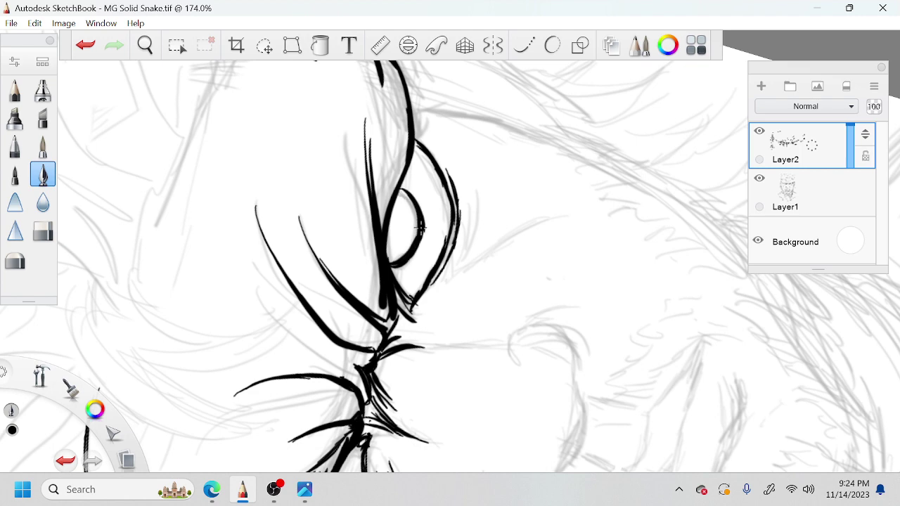
Ink dark pupils inside the irises of both eyes
mouse_move(396, 186)
left_mouse_down()
mouse_move(419, 208)
mouse_move(396, 181)
mouse_move(419, 225)
mouse_move(409, 240)
mouse_move(398, 220)
left_mouse_up()
key("space")
left_click_drag(454, 366, 601, 167)
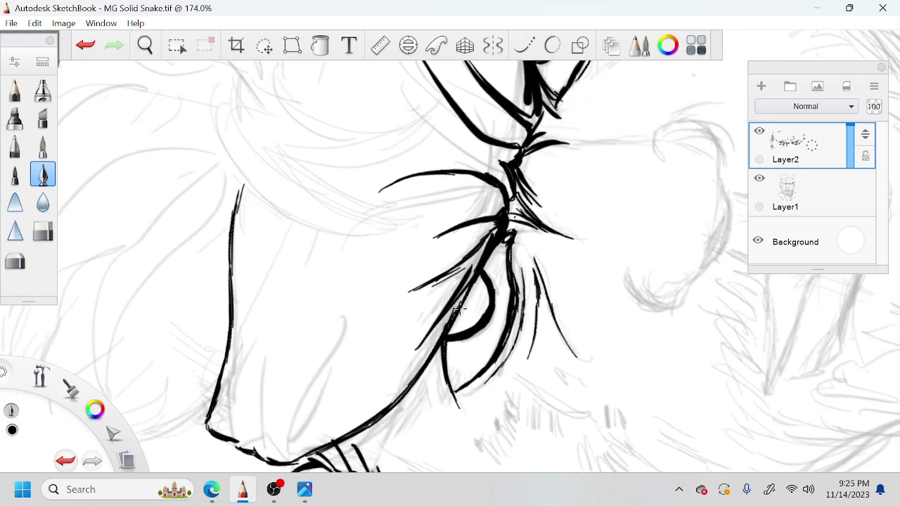
left_click_drag(461, 306, 460, 308)
key("space")
mouse_move(527, 251)
left_mouse_down()
mouse_move(589, 201)
mouse_move(496, 195)
left_mouse_up()
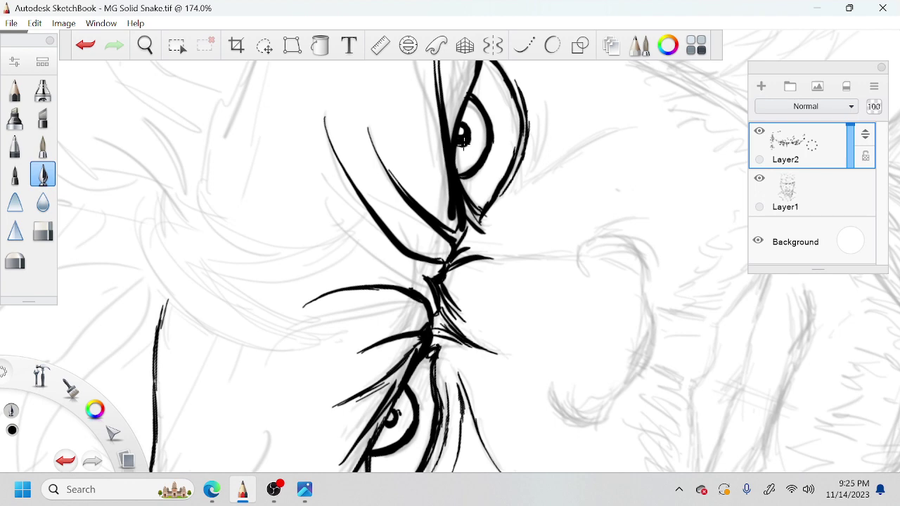
Ink short crease strokes on the cheek just beneath the viewer's-right eye
key("space")
mouse_move(543, 169)
left_mouse_down()
mouse_move(476, 261)
mouse_move(512, 195)
mouse_move(513, 170)
left_mouse_up()
mouse_move(481, 249)
left_mouse_down()
mouse_move(505, 207)
mouse_move(471, 250)
mouse_move(495, 169)
left_mouse_up()
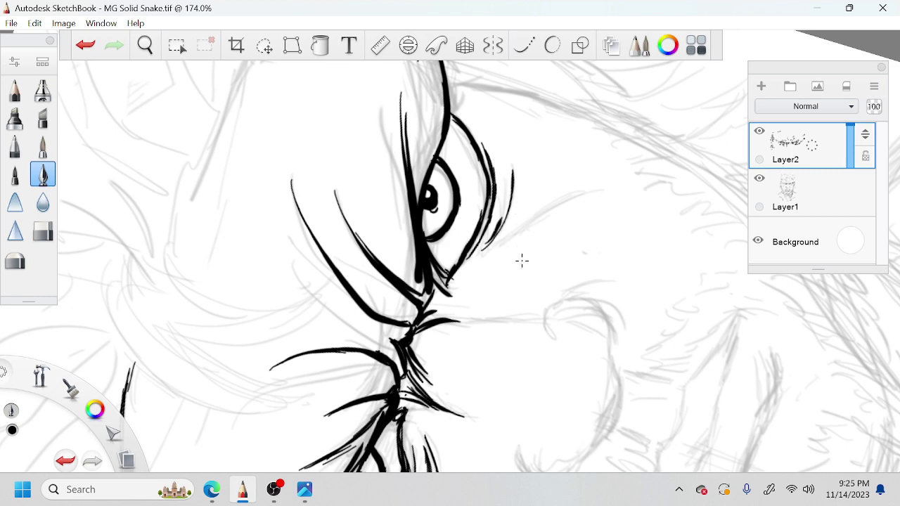
left_click_drag(491, 251, 502, 240)
mouse_move(513, 232)
left_mouse_down()
mouse_move(543, 187)
mouse_move(539, 202)
mouse_move(540, 186)
left_mouse_up()
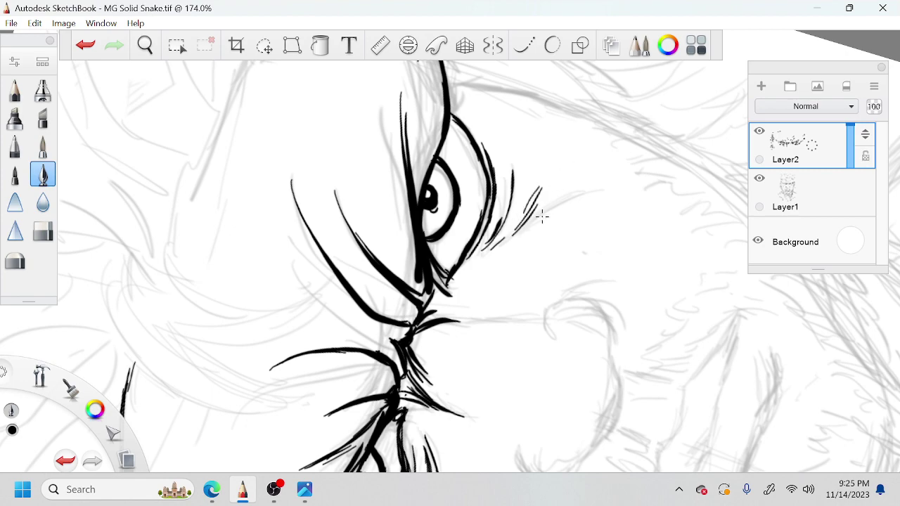
mouse_move(528, 230)
left_mouse_down()
mouse_move(559, 205)
mouse_move(572, 222)
mouse_move(559, 239)
mouse_move(531, 185)
mouse_move(550, 185)
mouse_move(493, 217)
left_mouse_up()
View the whole portrait and check the line art by hiding the sketch on Layer1 and showing it again
key("space")
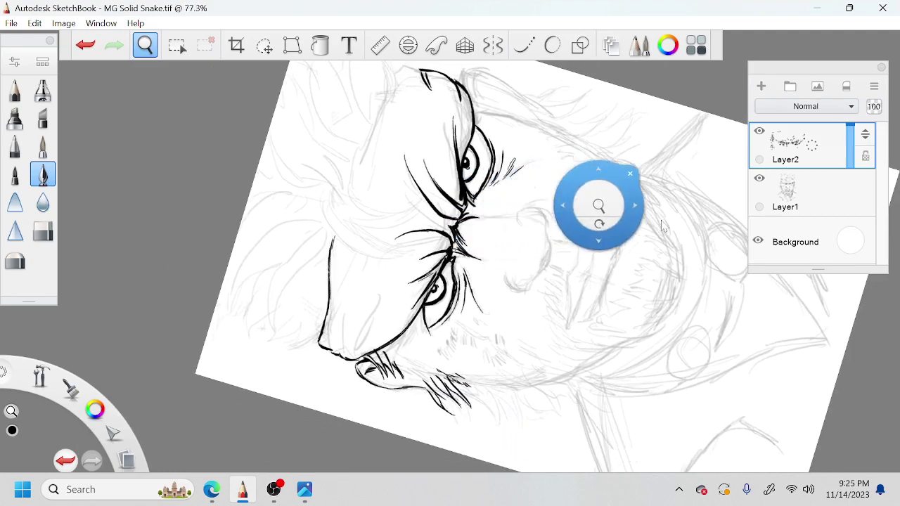
left_click(761, 180)
left_click(760, 180)
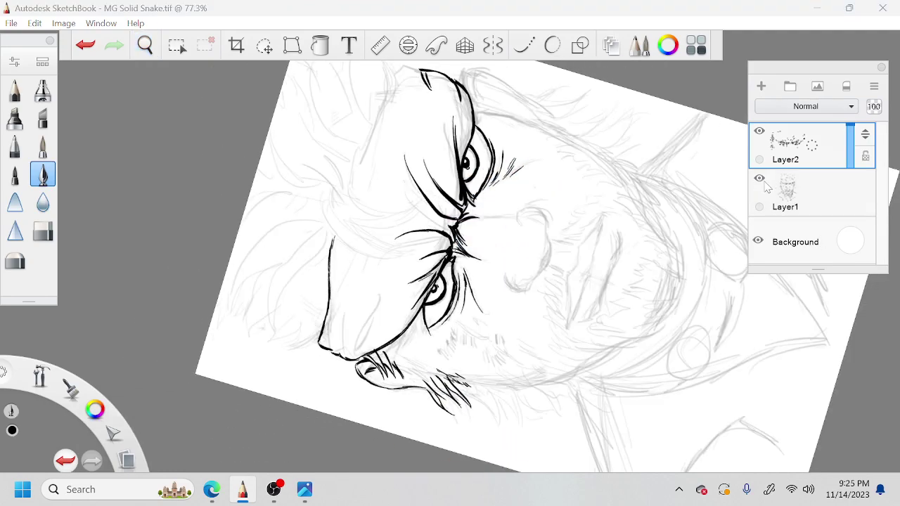
Darken the brow line above the viewer's-left eye and add strokes to the creases on the nose bridge
key("space")
left_click_drag(528, 262, 543, 263)
left_click_drag(486, 312, 556, 306)
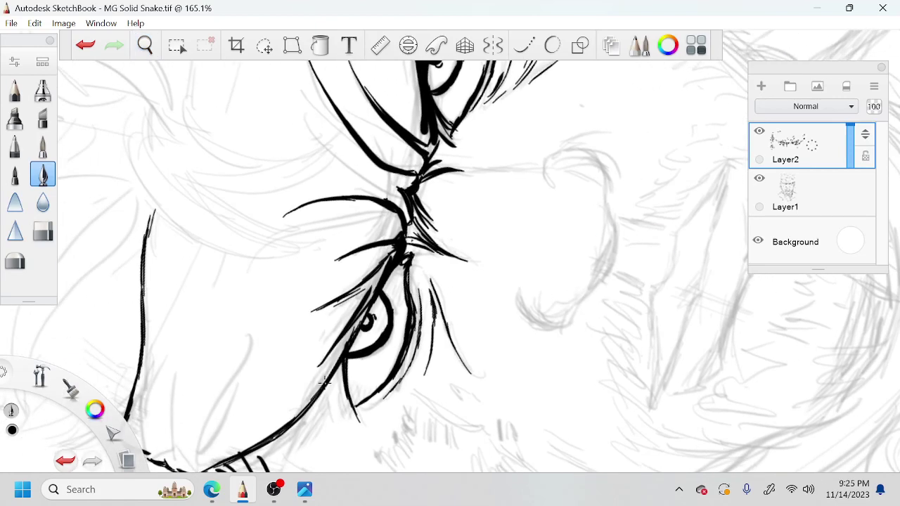
left_click_drag(350, 336, 389, 258)
mouse_move(401, 228)
left_mouse_down()
mouse_move(423, 208)
mouse_move(430, 242)
left_mouse_up()
left_click_drag(416, 211, 410, 227)
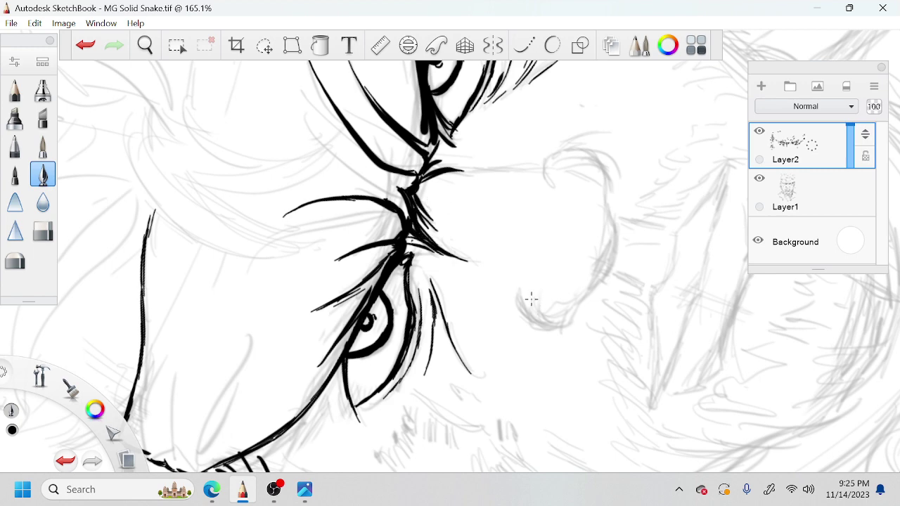
Ink the viewer's-left nostril wing and continue the contour along the underside of the nose
mouse_move(519, 294)
left_mouse_down()
mouse_move(556, 329)
mouse_move(527, 313)
mouse_move(561, 325)
mouse_move(571, 318)
left_mouse_up()
mouse_move(567, 320)
left_mouse_down()
mouse_move(613, 263)
mouse_move(608, 215)
left_mouse_up()
left_click_drag(606, 177, 610, 225)
left_click_drag(602, 159, 614, 187)
Ink the rounded outline of the viewer's-right nostril wing, undoing the first stroke and redrawing it
key("space")
mouse_move(592, 223)
left_mouse_down()
mouse_move(593, 237)
mouse_move(614, 217)
mouse_move(593, 211)
mouse_move(585, 226)
left_mouse_up()
left_click_drag(599, 277, 562, 362)
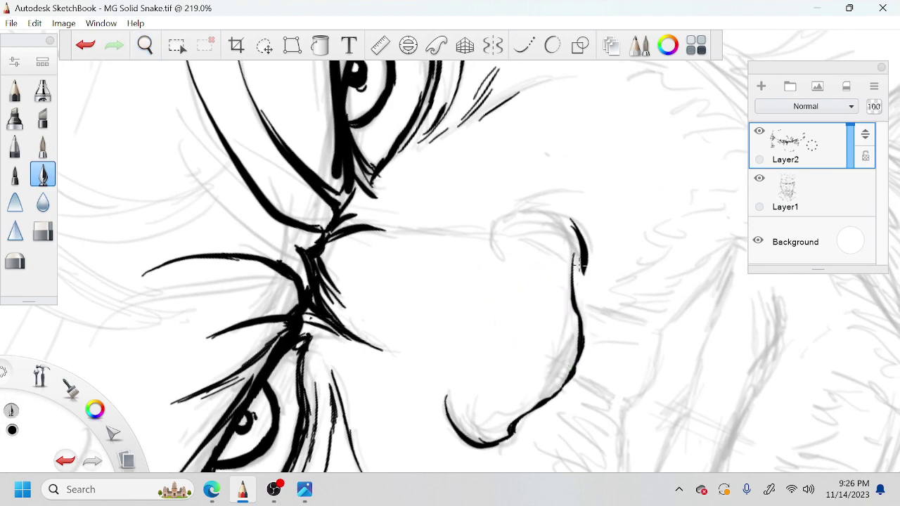
mouse_move(585, 255)
left_mouse_down()
mouse_move(508, 210)
mouse_move(500, 219)
mouse_move(524, 210)
left_mouse_up()
key("ctrl+z")
key("space")
mouse_move(493, 266)
left_mouse_down()
mouse_move(507, 270)
mouse_move(465, 187)
mouse_move(458, 207)
mouse_move(492, 137)
left_mouse_up()
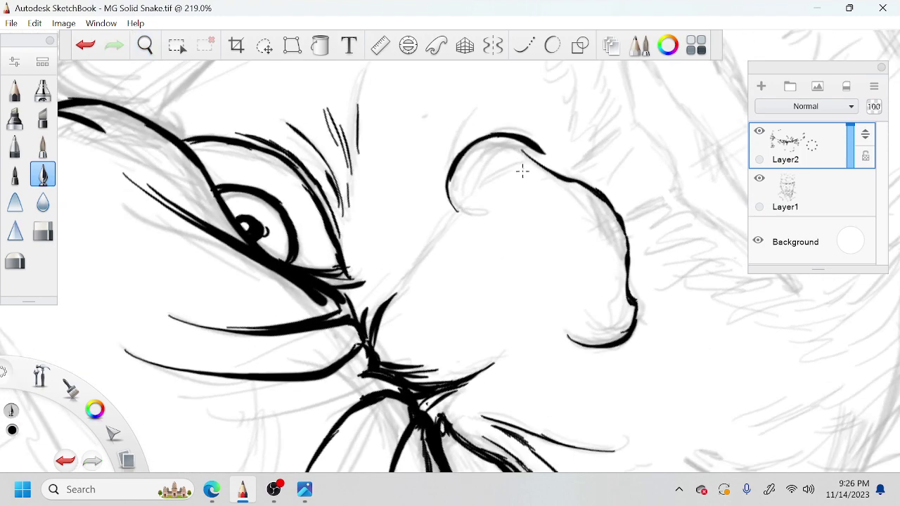
Ink the viewer's-right side of the nose bridge and scatter short dashes down the bridge and nose tip
key("space")
left_click_drag(469, 239, 498, 271)
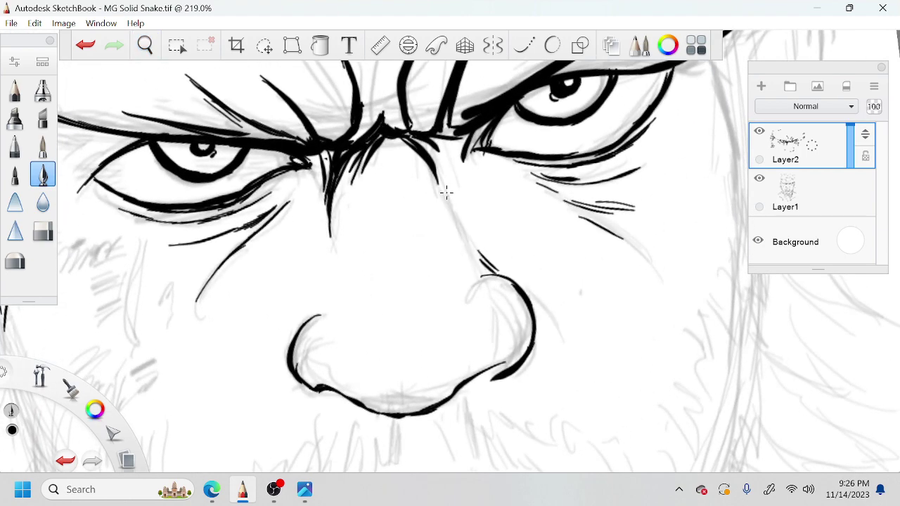
left_click_drag(446, 195, 456, 212)
left_click_drag(401, 160, 410, 203)
left_click_drag(418, 252, 420, 265)
left_click_drag(436, 332, 437, 341)
left_click_drag(382, 344, 384, 353)
mouse_move(385, 300)
left_mouse_down()
mouse_move(383, 311)
mouse_move(386, 288)
left_mouse_up()
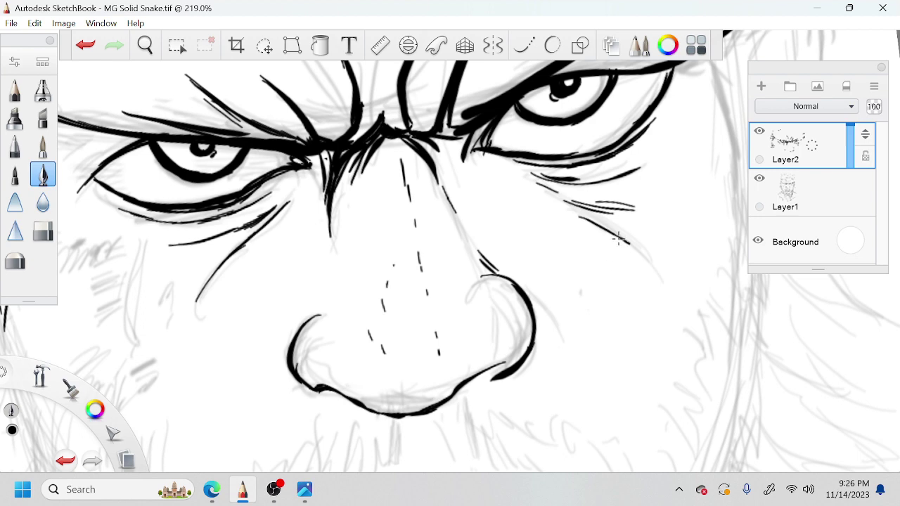
Extend the cheek crease under the viewer's-right eye and ink a fold line beside that side's nostril wing
left_click_drag(620, 237, 659, 251)
mouse_move(519, 286)
left_mouse_down()
mouse_move(565, 329)
mouse_move(520, 287)
left_mouse_up()
key("ctrl+z")
Ink the upper lip's outline from its centre dip down to the viewer's-left corner of the mouth
key("space")
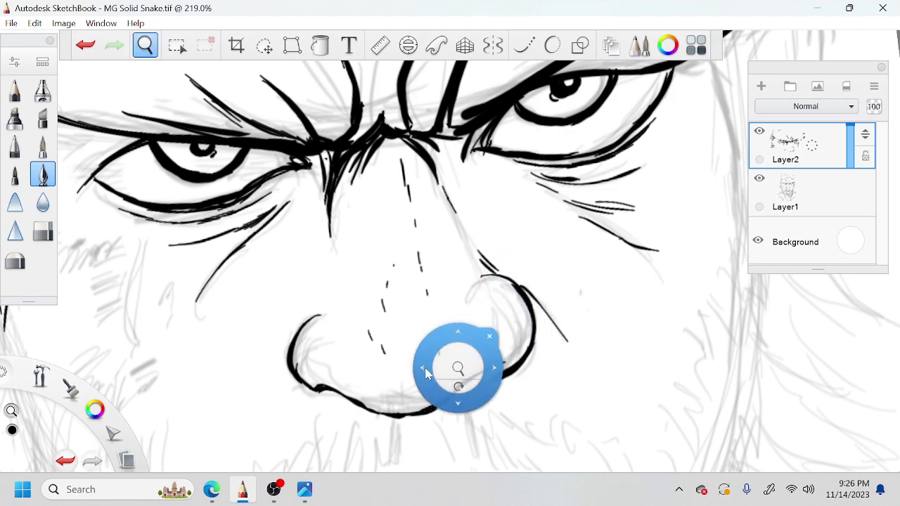
left_click_drag(448, 378, 472, 381)
left_click_drag(519, 470, 523, 318)
left_click_drag(518, 223, 528, 227)
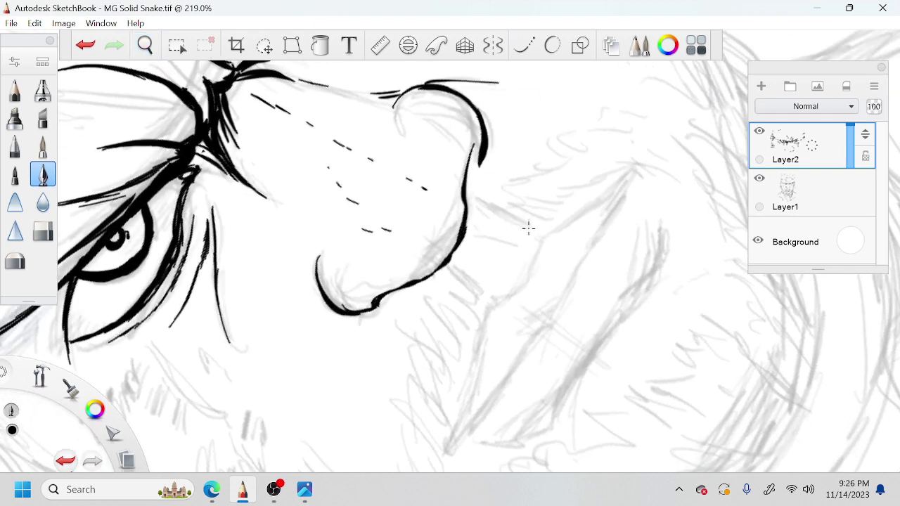
left_click_drag(502, 298, 538, 252)
mouse_move(508, 298)
left_mouse_down()
mouse_move(488, 306)
mouse_move(481, 359)
left_mouse_up()
key("space")
left_click_drag(539, 358, 564, 323)
left_click_drag(513, 304, 474, 415)
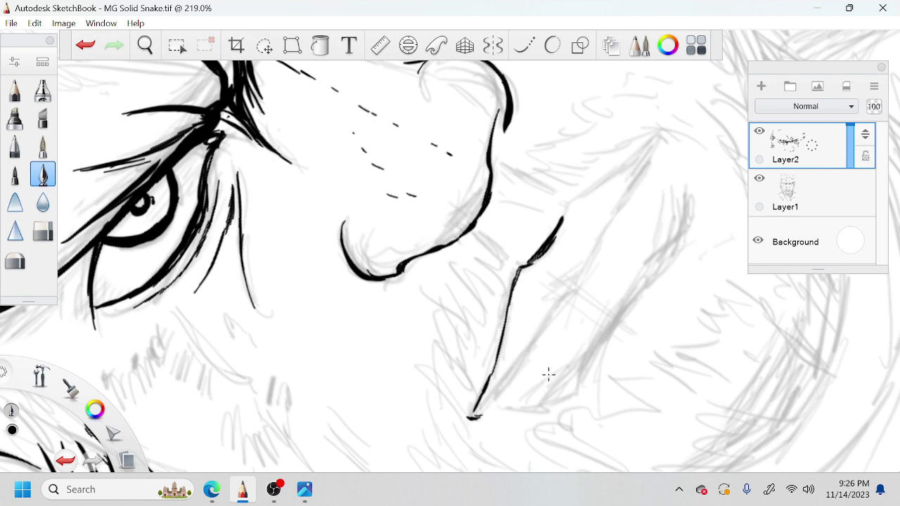
Ink the line between the lips from the mouth's middle to the viewer's-left corner, redrawing the corner section
mouse_move(583, 280)
left_mouse_down()
mouse_move(578, 297)
mouse_move(595, 255)
mouse_move(575, 302)
mouse_move(538, 347)
left_mouse_up()
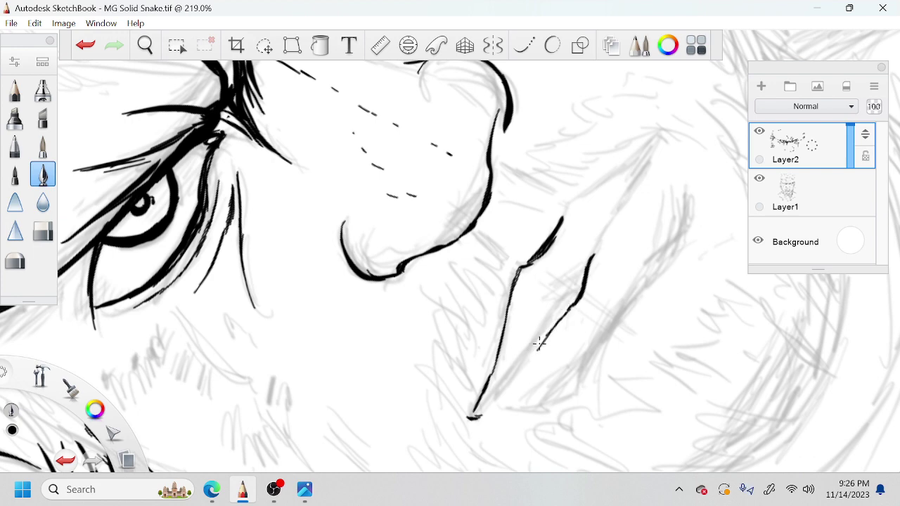
left_click_drag(478, 416, 508, 381)
key("ctrl+z")
key("ctrl+z")
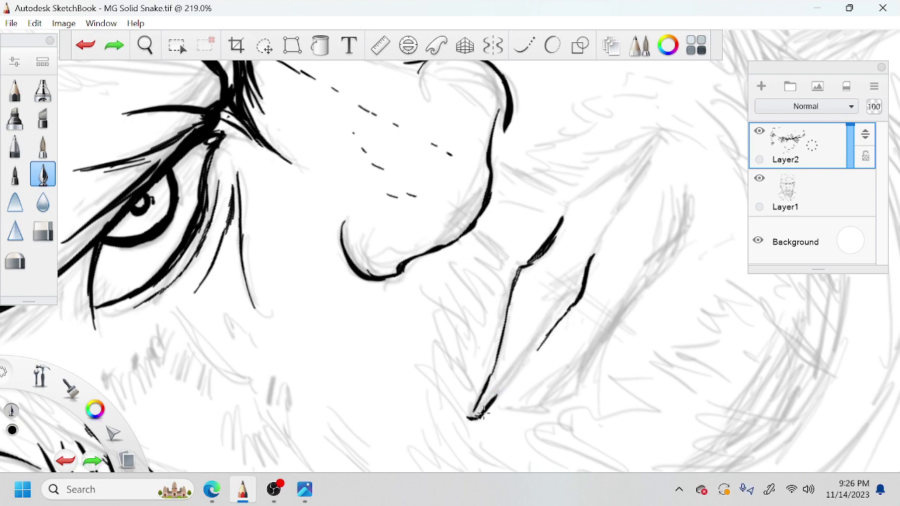
left_click_drag(479, 417, 548, 338)
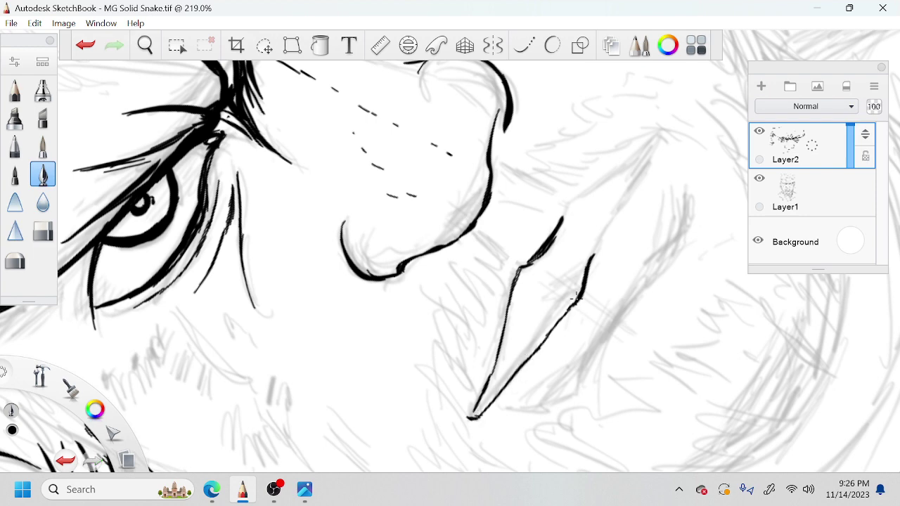
Clean up the upper lip's centre with the eraser and ink its outline and the mouth line to the viewer's-right corner
key("space")
left_click_drag(615, 292, 575, 337)
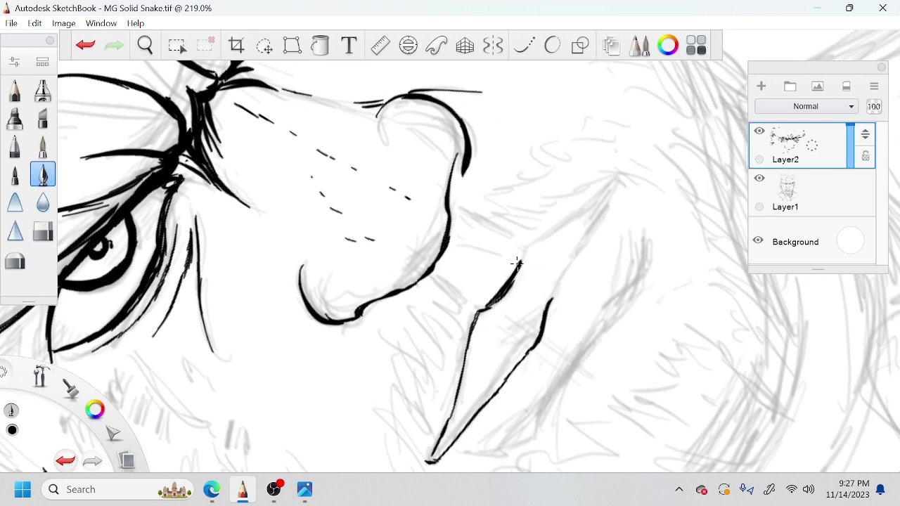
key("e")
mouse_move(520, 271)
left_mouse_down()
mouse_move(492, 306)
mouse_move(515, 275)
left_mouse_up()
key("e")
mouse_move(472, 320)
left_mouse_down()
mouse_move(509, 289)
mouse_move(520, 253)
mouse_move(517, 280)
mouse_move(530, 242)
mouse_move(555, 236)
mouse_move(595, 203)
left_mouse_up()
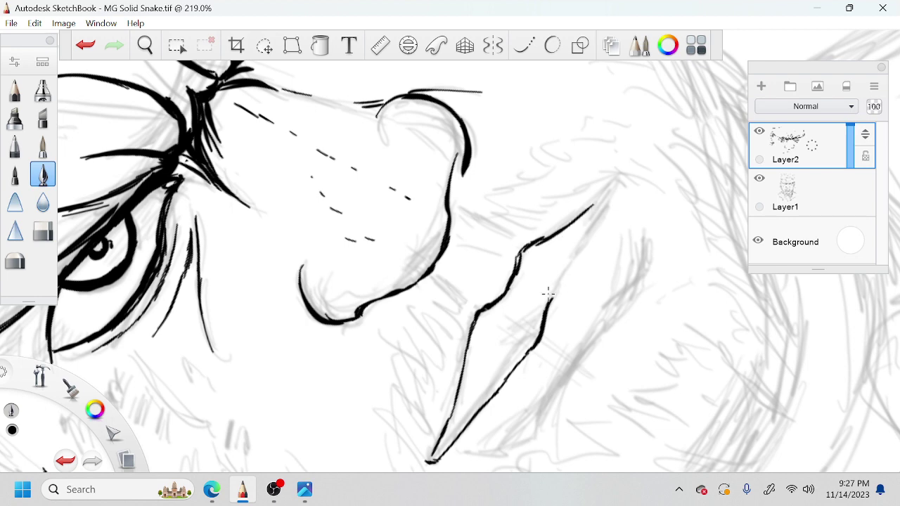
mouse_move(548, 301)
left_mouse_down()
mouse_move(610, 193)
mouse_move(589, 236)
left_mouse_up()
left_click_drag(567, 273, 623, 179)
Finish the viewer's-right mouth corner and ink the lower lip's outline across to the viewer's-left corner
mouse_move(592, 205)
left_mouse_down()
mouse_move(614, 182)
mouse_move(629, 222)
mouse_move(613, 291)
left_mouse_up()
left_click_drag(623, 257, 612, 293)
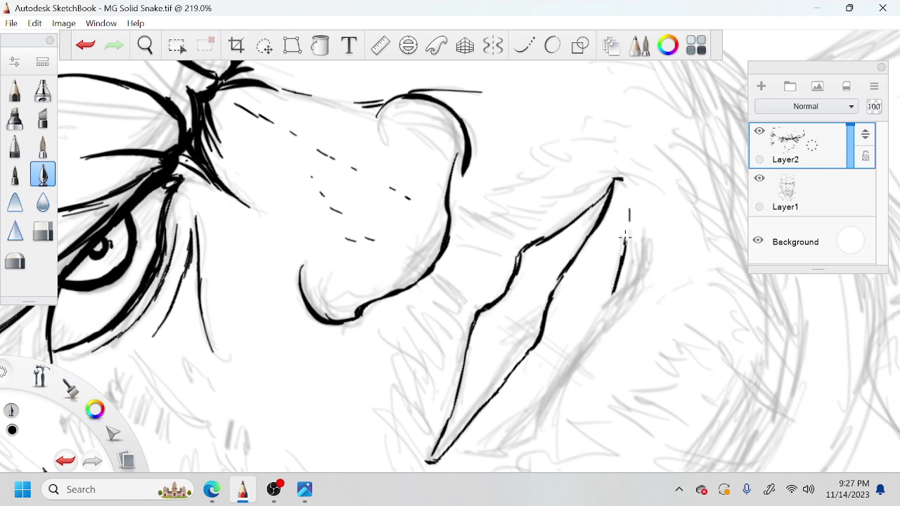
left_click_drag(626, 240, 602, 315)
key("space")
left_click_drag(606, 395, 639, 326)
left_click_drag(640, 244, 609, 286)
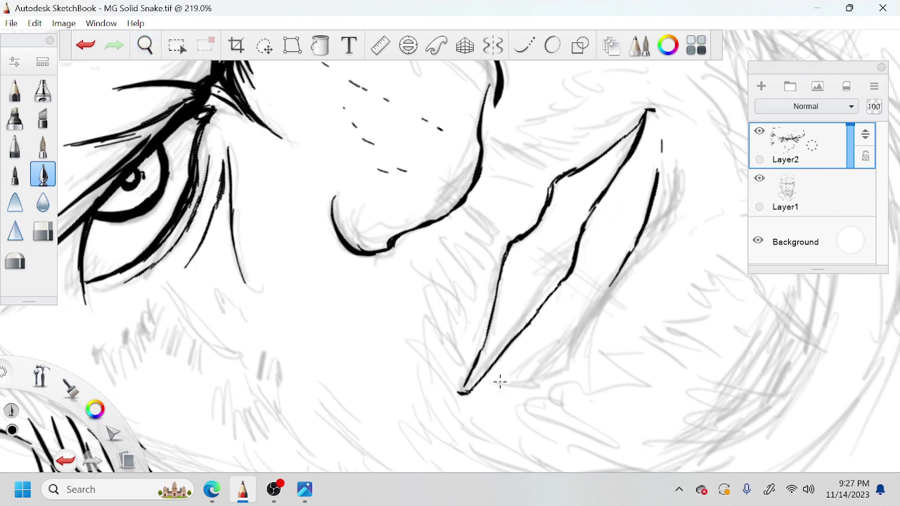
mouse_move(492, 385)
left_mouse_down()
mouse_move(547, 354)
mouse_move(586, 315)
left_mouse_up()
Strengthen the lower lip's outline near the viewer's-left corner and thicken the upper lip's centre dip
key("space")
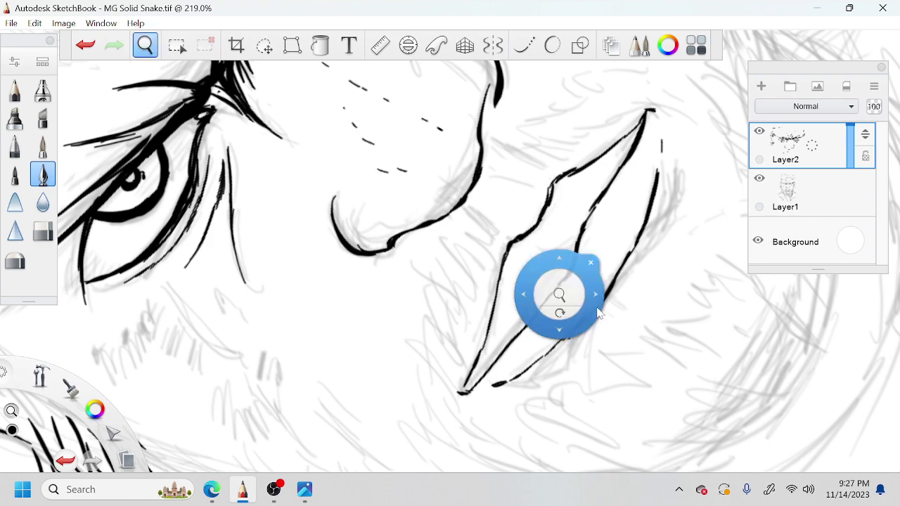
left_click_drag(598, 315, 570, 311)
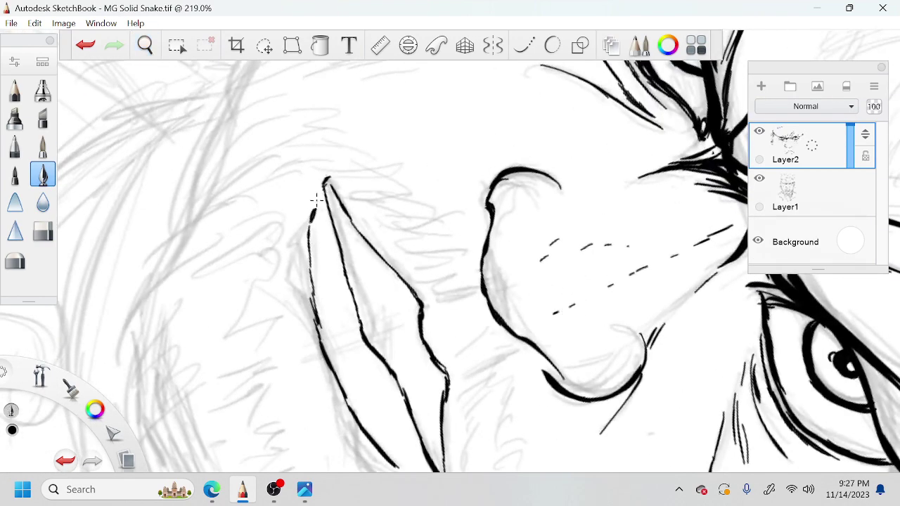
mouse_move(315, 202)
left_mouse_down()
mouse_move(310, 303)
mouse_move(322, 345)
left_mouse_up()
mouse_move(305, 243)
left_mouse_down()
mouse_move(293, 281)
mouse_move(306, 314)
left_mouse_up()
key("space")
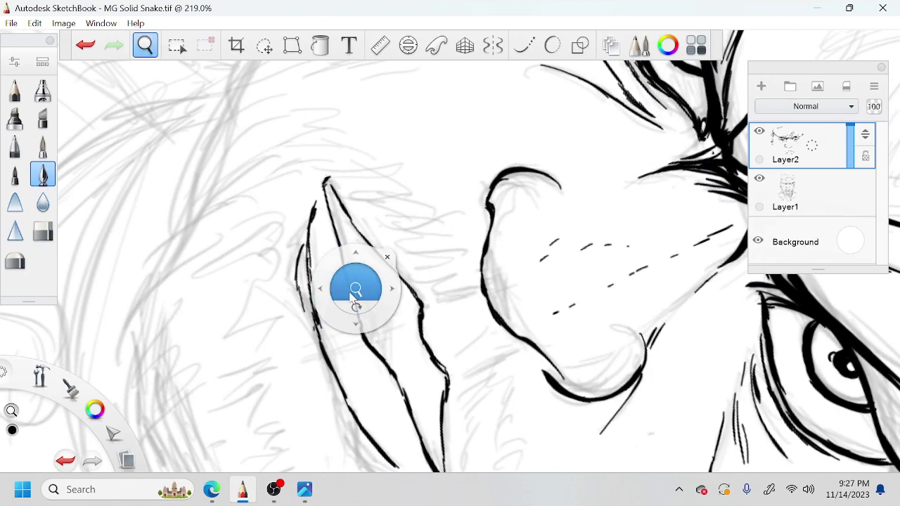
mouse_move(352, 287)
left_mouse_down()
mouse_move(331, 305)
mouse_move(394, 355)
mouse_move(512, 342)
mouse_move(563, 257)
mouse_move(524, 243)
left_mouse_up()
left_click_drag(530, 209, 504, 248)
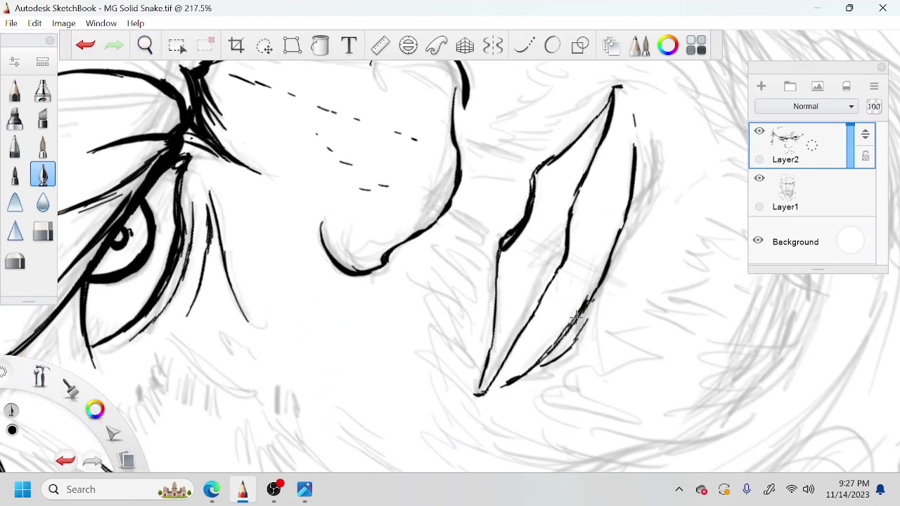
Ink curved hatching strokes for the shadow beneath the viewer's-left part of the lower lip
left_click_drag(589, 325, 585, 367)
left_click_drag(603, 302, 597, 374)
left_click_drag(597, 308, 570, 391)
mouse_move(578, 321)
left_mouse_down()
mouse_move(560, 399)
mouse_move(545, 385)
left_mouse_up()
left_click_drag(600, 307, 631, 240)
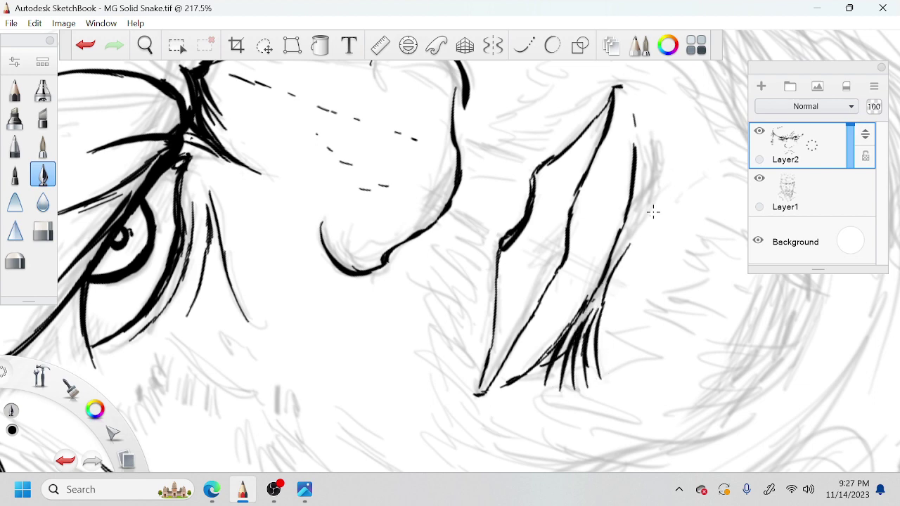
Ink the shadow edge and curved hatching beneath the viewer's-right part of the lower lip
left_click_drag(659, 129, 661, 200)
left_click_drag(612, 271, 670, 187)
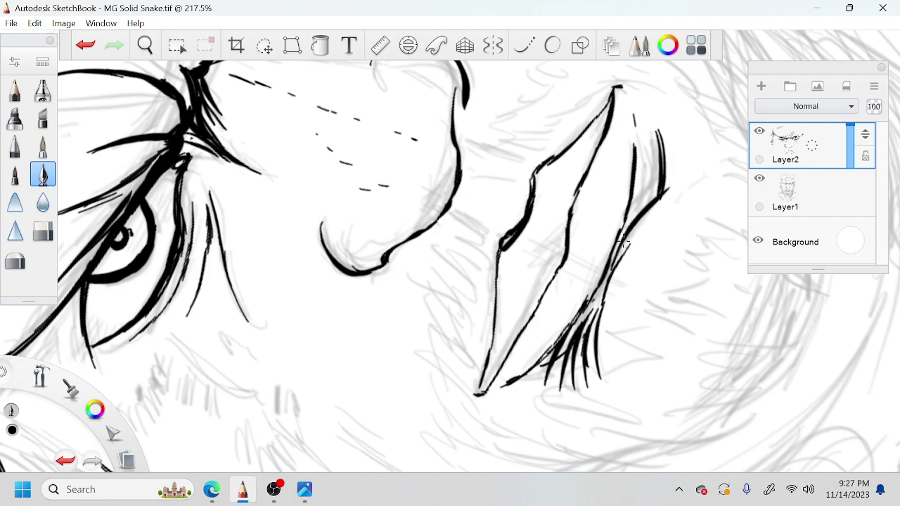
left_click_drag(612, 245, 669, 182)
key("ctrl+z")
left_click_drag(605, 287, 651, 209)
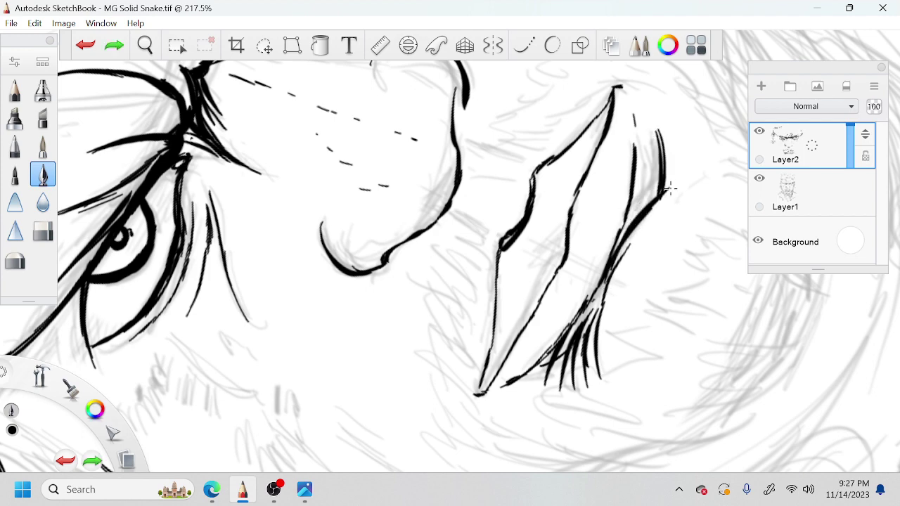
left_click_drag(614, 247, 668, 180)
left_click_drag(628, 214, 672, 169)
mouse_move(633, 197)
left_mouse_down()
mouse_move(661, 172)
mouse_move(585, 301)
left_mouse_up()
Thicken the viewer's-right end of the lower lip's outline and the mouth line between the lips
mouse_move(634, 126)
left_mouse_down()
mouse_move(636, 181)
mouse_move(626, 204)
left_mouse_up()
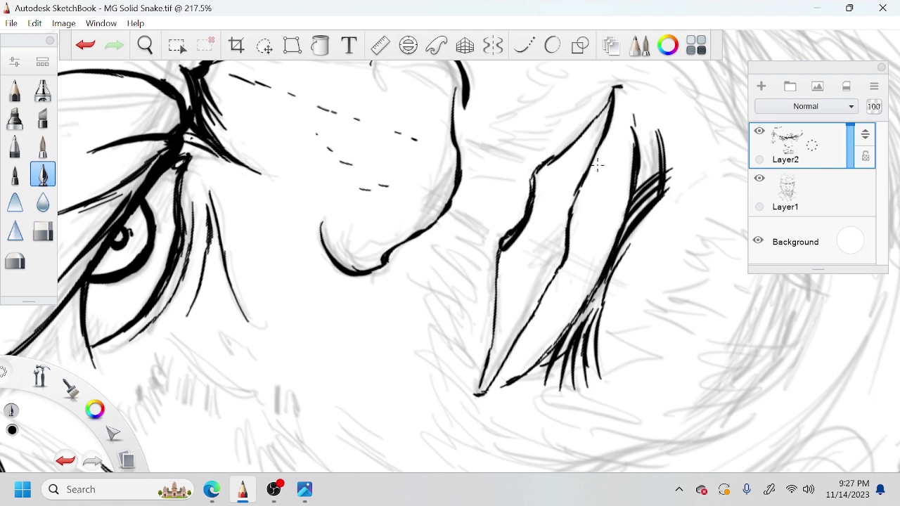
left_click_drag(611, 121, 568, 226)
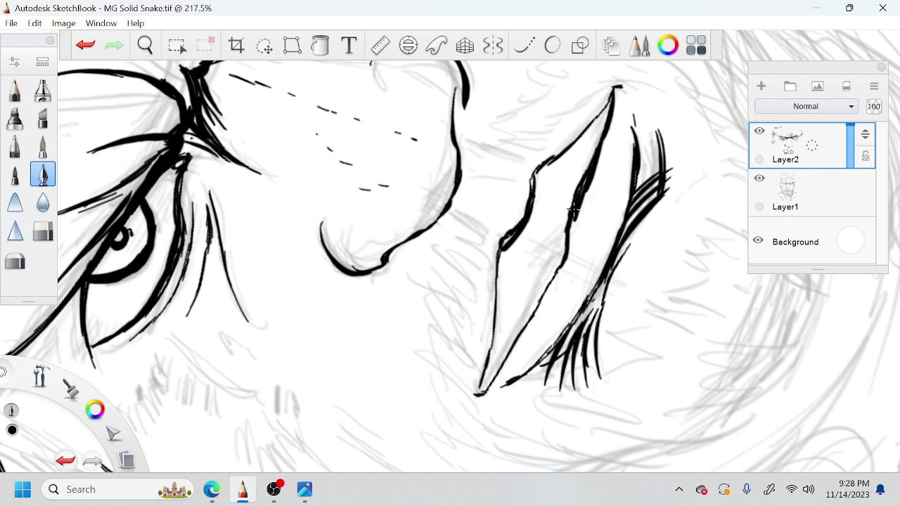
left_click_drag(485, 388, 581, 215)
Ink the philtrum line from the base of the nose down to the upper lip's centre dip
key("space")
left_click_drag(560, 254, 598, 248)
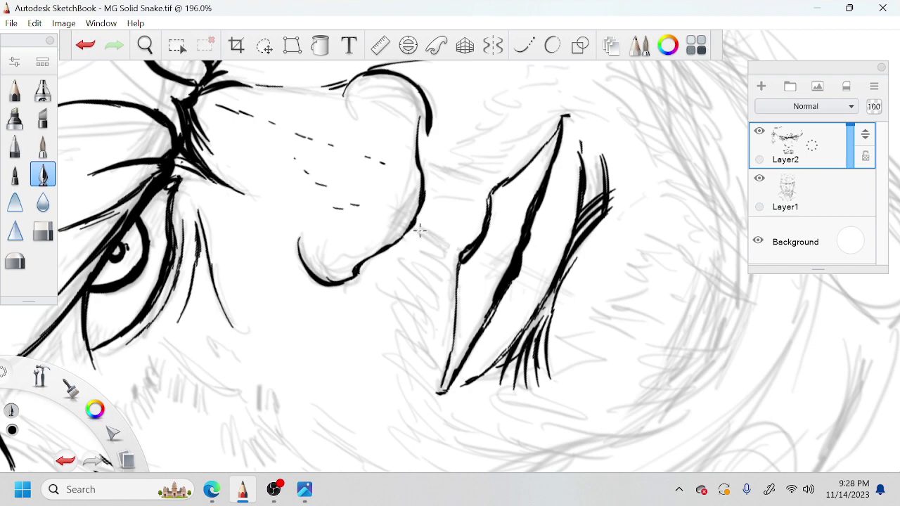
mouse_move(414, 229)
left_mouse_down()
mouse_move(458, 257)
mouse_move(452, 253)
left_mouse_up()
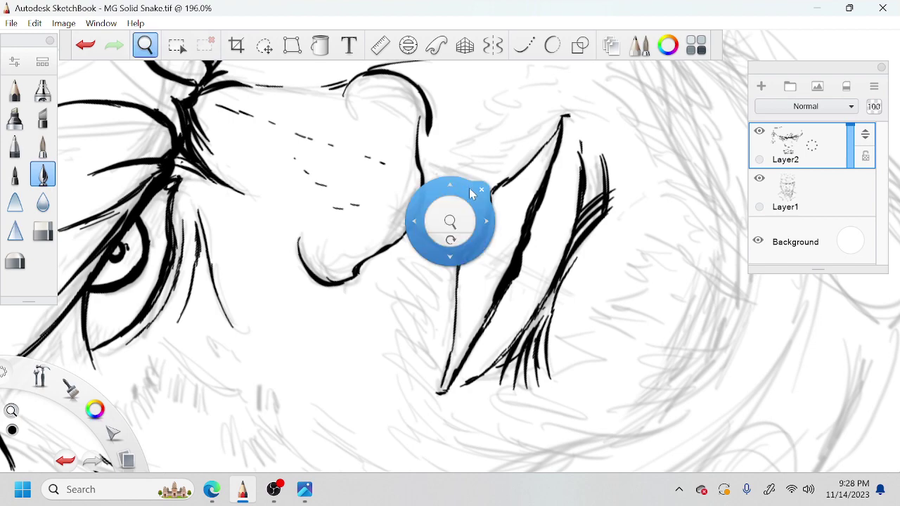
left_click_drag(451, 221, 465, 234)
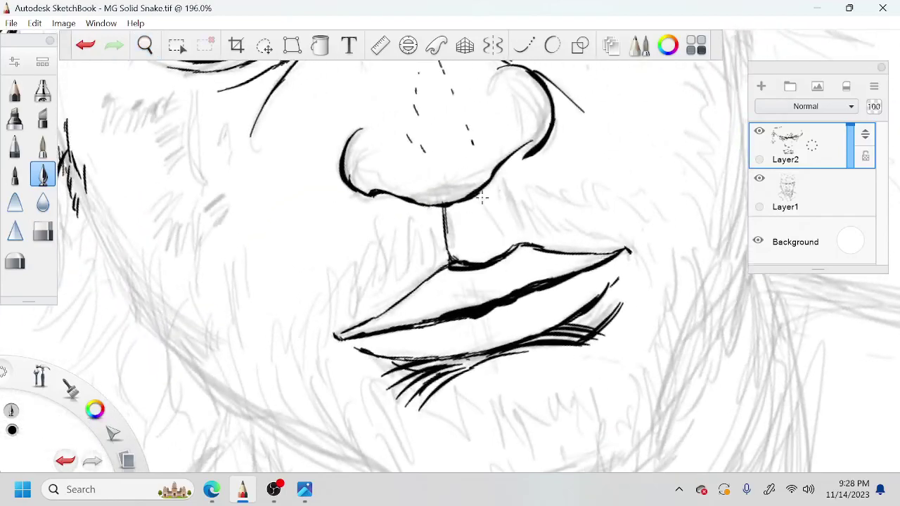
Ink the philtrum's viewer's-right line and short stubble strokes down the outer edge of the viewer's-left jaw
mouse_move(483, 197)
left_mouse_down()
mouse_move(512, 243)
mouse_move(507, 238)
left_mouse_up()
key("space")
left_click_drag(518, 325, 579, 307)
mouse_move(583, 260)
left_mouse_down()
mouse_move(590, 270)
mouse_move(544, 305)
mouse_move(559, 300)
left_mouse_up()
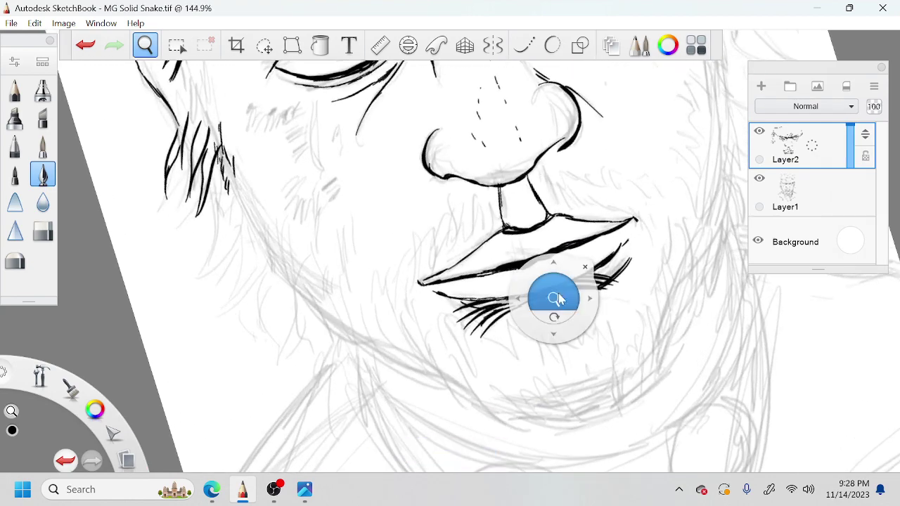
mouse_move(311, 309)
left_mouse_down()
mouse_move(294, 282)
mouse_move(291, 300)
left_mouse_up()
mouse_move(280, 261)
left_mouse_down()
mouse_move(283, 286)
mouse_move(275, 276)
left_mouse_up()
mouse_move(263, 235)
left_mouse_down()
mouse_move(268, 264)
mouse_move(259, 255)
left_mouse_up()
mouse_move(247, 215)
left_mouse_down()
mouse_move(251, 243)
mouse_move(247, 229)
left_mouse_up()
left_click_drag(235, 191, 242, 217)
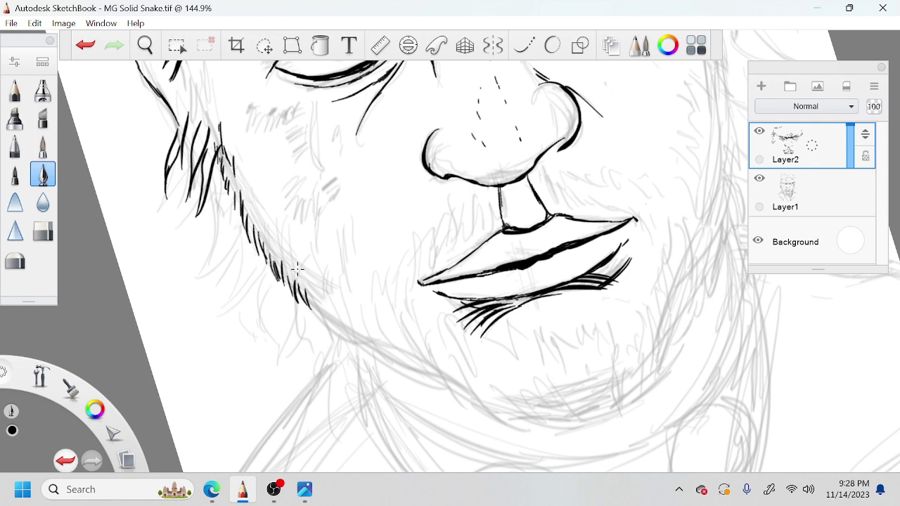
mouse_move(316, 301)
left_mouse_down()
mouse_move(335, 329)
mouse_move(319, 310)
left_mouse_up()
left_click_drag(323, 306, 332, 325)
Ink short moustache strokes on the viewer's-left side, between the philtrum and the mouth corner
mouse_move(429, 214)
left_mouse_down()
mouse_move(426, 242)
mouse_move(415, 247)
left_mouse_up()
left_click_drag(412, 224, 410, 255)
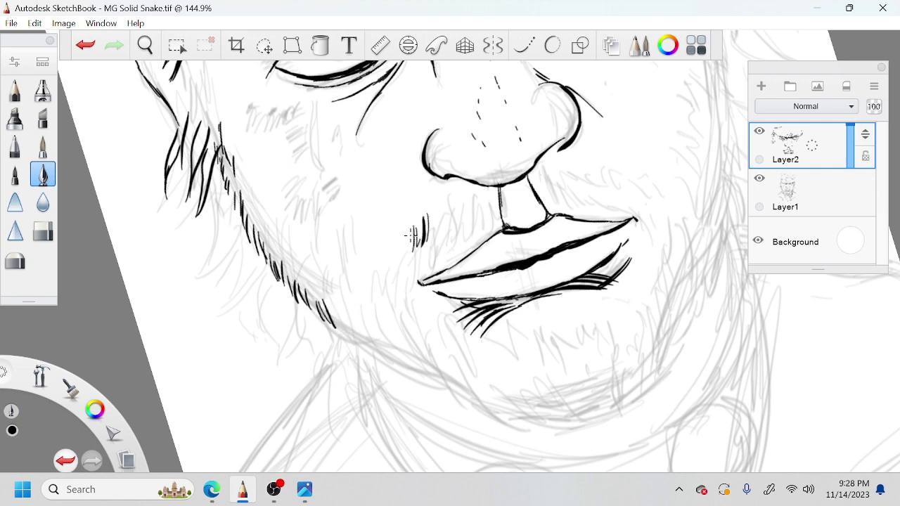
mouse_move(439, 206)
left_mouse_down()
mouse_move(432, 226)
mouse_move(445, 225)
left_mouse_up()
mouse_move(450, 199)
left_mouse_down()
mouse_move(447, 209)
mouse_move(455, 212)
left_mouse_up()
mouse_move(467, 190)
left_mouse_down()
mouse_move(491, 225)
mouse_move(506, 231)
mouse_move(495, 203)
mouse_move(495, 227)
mouse_move(482, 210)
mouse_move(484, 238)
left_mouse_up()
left_click_drag(485, 201, 482, 233)
mouse_move(480, 211)
left_mouse_down()
mouse_move(470, 236)
mouse_move(459, 224)
mouse_move(461, 245)
mouse_move(447, 243)
mouse_move(451, 254)
mouse_move(451, 219)
mouse_move(452, 249)
mouse_move(445, 261)
mouse_move(440, 236)
mouse_move(428, 268)
left_mouse_up()
Ink the beard's inner edge with short strokes from the viewer's-left mouth corner across the cheek up to the sideburn
mouse_move(409, 246)
left_mouse_down()
mouse_move(396, 279)
mouse_move(393, 253)
mouse_move(387, 301)
left_mouse_up()
left_click_drag(383, 266, 393, 323)
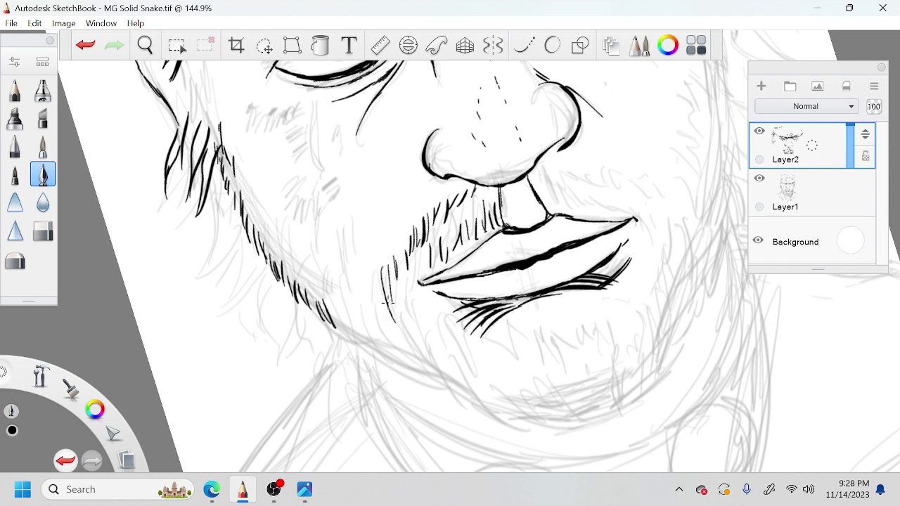
left_click_drag(373, 258, 383, 294)
mouse_move(370, 266)
left_mouse_down()
mouse_move(377, 292)
mouse_move(362, 289)
mouse_move(359, 297)
left_mouse_up()
left_click_drag(350, 276, 356, 292)
left_click_drag(339, 258, 351, 285)
mouse_move(325, 256)
left_mouse_down()
mouse_move(321, 294)
mouse_move(304, 284)
left_mouse_up()
mouse_move(301, 247)
left_mouse_down()
mouse_move(308, 275)
mouse_move(312, 269)
mouse_move(295, 267)
left_mouse_up()
mouse_move(274, 215)
left_mouse_down()
mouse_move(286, 257)
mouse_move(270, 224)
left_mouse_up()
left_click_drag(255, 184, 258, 221)
left_click_drag(245, 173, 248, 211)
left_click_drag(235, 151, 239, 160)
Fill the lower part of the viewer's-left jaw with additional stubble strokes
mouse_move(345, 272)
left_mouse_down()
mouse_move(358, 350)
mouse_move(366, 353)
left_mouse_up()
mouse_move(360, 315)
left_mouse_down()
mouse_move(374, 351)
mouse_move(395, 363)
left_mouse_up()
left_click_drag(359, 302, 368, 325)
mouse_move(337, 292)
left_mouse_down()
mouse_move(347, 321)
mouse_move(332, 323)
left_mouse_up()
left_click_drag(336, 328, 345, 336)
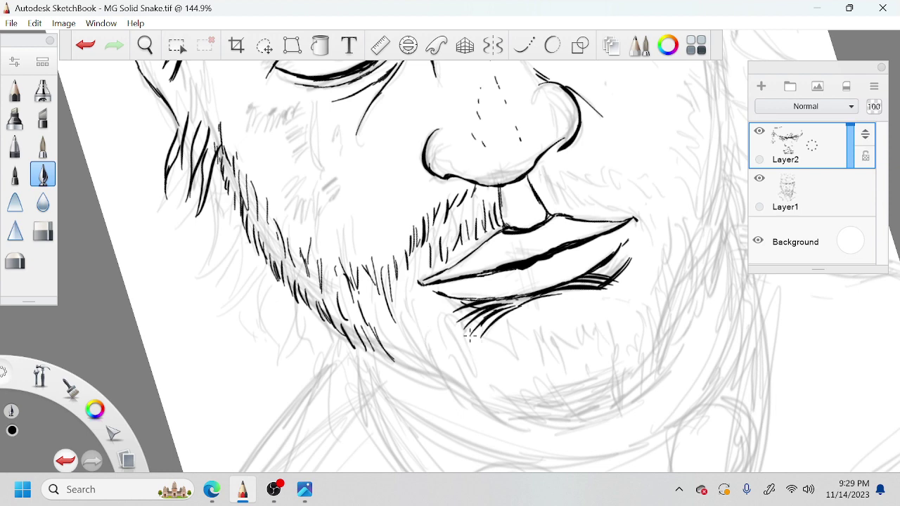
Ink beard strokes from the viewer's-left mouth corner down the jaw and onto the chin
mouse_move(467, 330)
left_mouse_down()
mouse_move(482, 367)
mouse_move(457, 325)
mouse_move(422, 305)
mouse_move(403, 267)
left_mouse_up()
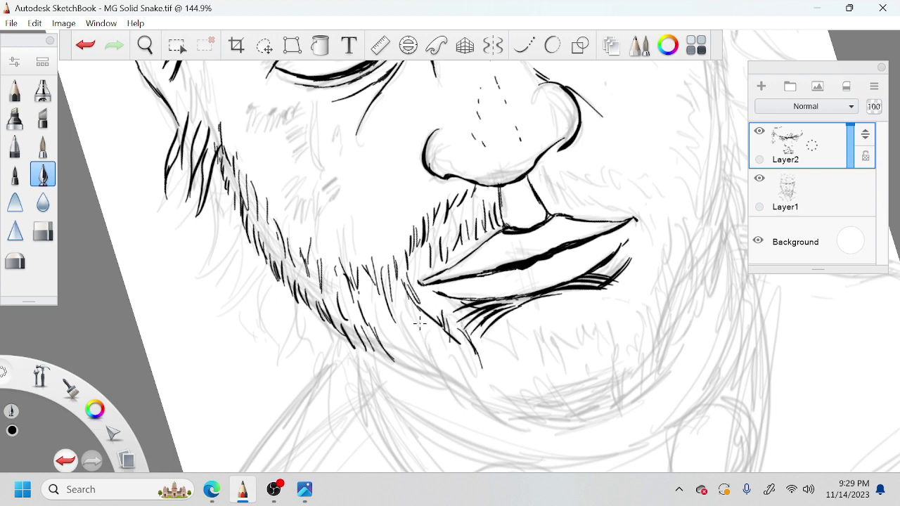
mouse_move(384, 336)
left_mouse_down()
mouse_move(423, 380)
mouse_move(443, 377)
left_mouse_up()
mouse_move(403, 347)
left_mouse_down()
mouse_move(471, 398)
mouse_move(471, 373)
mouse_move(529, 404)
left_mouse_up()
left_click_drag(516, 356, 531, 408)
mouse_move(508, 363)
left_mouse_down()
mouse_move(522, 402)
mouse_move(509, 399)
left_mouse_up()
left_click_drag(477, 360, 485, 384)
mouse_move(459, 342)
left_mouse_down()
mouse_move(478, 385)
mouse_move(509, 418)
left_mouse_up()
left_click_drag(483, 385, 491, 404)
left_click_drag(502, 389, 516, 415)
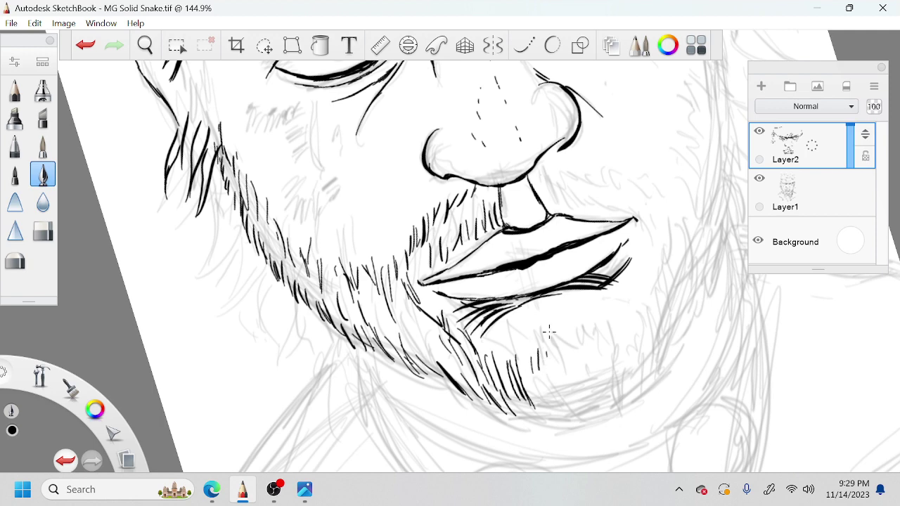
Ink spaced beard strokes across the chin below the lower lip and up toward the viewer's-right cheek
left_click_drag(567, 336, 568, 372)
mouse_move(555, 339)
left_mouse_down()
mouse_move(559, 371)
mouse_move(586, 367)
left_mouse_up()
mouse_move(586, 325)
left_mouse_down()
mouse_move(587, 378)
mouse_move(619, 317)
left_mouse_up()
left_click_drag(641, 353, 662, 263)
mouse_move(662, 266)
left_mouse_down()
mouse_move(672, 277)
mouse_move(676, 241)
mouse_move(687, 236)
left_mouse_up()
left_click_drag(688, 233, 694, 245)
Ink dense beard strokes beside the viewer's-right corner of the mouth
key("space")
left_click_drag(739, 214, 681, 282)
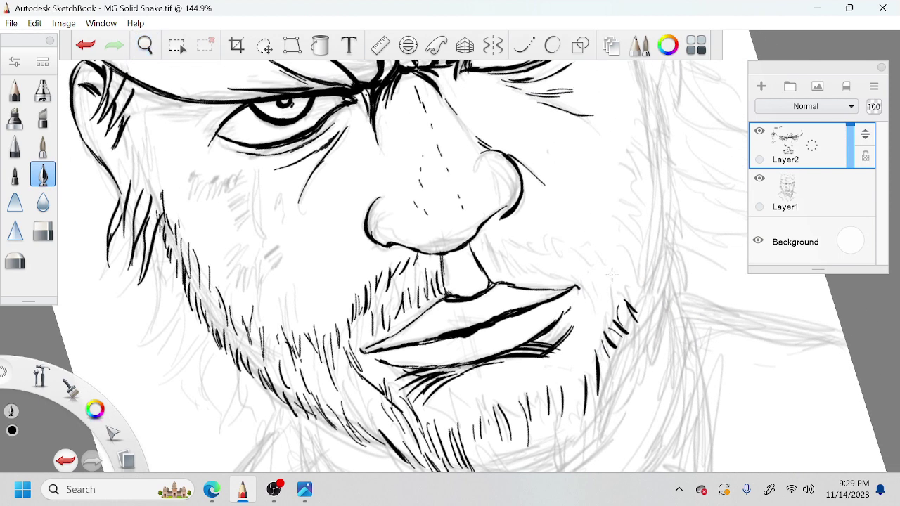
left_click_drag(612, 267, 622, 280)
left_click_drag(620, 280, 633, 291)
mouse_move(624, 270)
left_mouse_down()
mouse_move(638, 277)
mouse_move(616, 308)
left_mouse_up()
mouse_move(599, 292)
left_mouse_down()
mouse_move(612, 312)
mouse_move(602, 302)
left_mouse_up()
mouse_move(579, 274)
left_mouse_down()
mouse_move(596, 293)
mouse_move(571, 287)
left_mouse_up()
Ink a lower row of moustache strokes along the viewer's-right half of the upper lip, up to the philtrum
mouse_move(535, 265)
left_mouse_down()
mouse_move(553, 282)
mouse_move(567, 280)
mouse_move(542, 278)
left_mouse_up()
mouse_move(516, 269)
left_mouse_down()
mouse_move(536, 279)
mouse_move(523, 281)
left_mouse_up()
mouse_move(497, 266)
left_mouse_down()
mouse_move(515, 278)
mouse_move(502, 279)
left_mouse_up()
mouse_move(482, 268)
left_mouse_down()
mouse_move(496, 285)
mouse_move(488, 286)
left_mouse_up()
left_click_drag(480, 254, 490, 265)
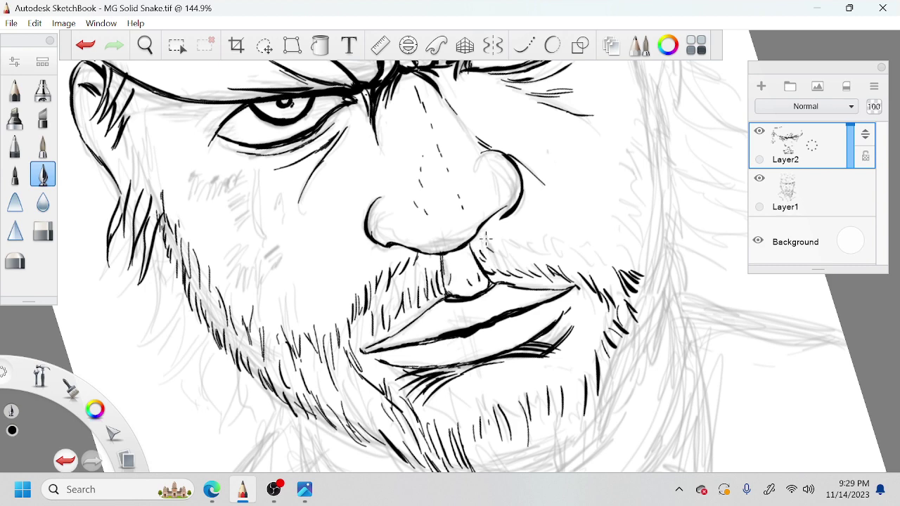
Ink the upper row of moustache strokes from beneath the nose out onto the viewer's-right cheek
mouse_move(482, 234)
left_mouse_down()
mouse_move(497, 255)
mouse_move(540, 255)
left_mouse_up()
mouse_move(537, 244)
left_mouse_down()
mouse_move(561, 260)
mouse_move(546, 246)
left_mouse_up()
mouse_move(550, 241)
left_mouse_down()
mouse_move(558, 254)
mouse_move(590, 264)
left_mouse_up()
mouse_move(578, 239)
left_mouse_down()
mouse_move(605, 266)
mouse_move(571, 252)
left_mouse_up()
mouse_move(552, 231)
left_mouse_down()
mouse_move(575, 256)
mouse_move(567, 256)
left_mouse_up()
left_click_drag(580, 247, 606, 256)
left_click_drag(607, 246, 630, 246)
Continue the beard's inner edge with short strokes up the viewer's-right cheek
key("space")
left_click_drag(707, 181, 656, 245)
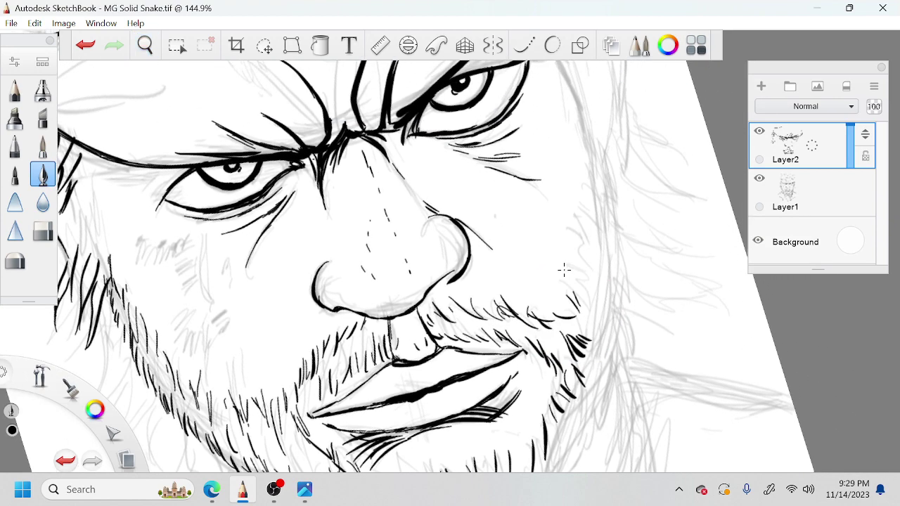
mouse_move(566, 269)
left_mouse_down()
mouse_move(583, 295)
mouse_move(590, 284)
left_mouse_up()
left_click_drag(577, 238, 588, 256)
mouse_move(591, 221)
left_mouse_down()
mouse_move(602, 238)
mouse_move(586, 226)
left_mouse_up()
left_click_drag(591, 205, 601, 219)
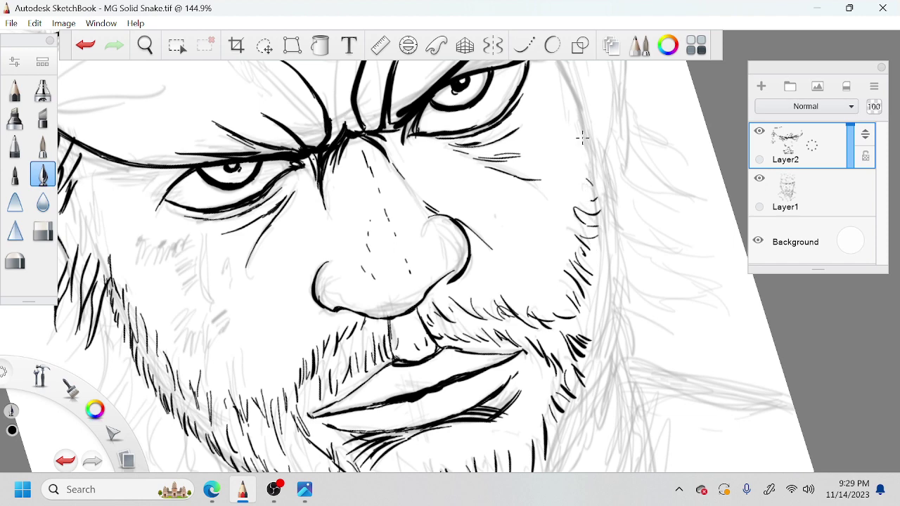
Ink the viewer's-right contour of the face from the top of the beard up to the headband
mouse_move(583, 138)
left_mouse_down()
mouse_move(595, 199)
mouse_move(595, 189)
left_mouse_up()
key("space")
left_click_drag(537, 241, 521, 335)
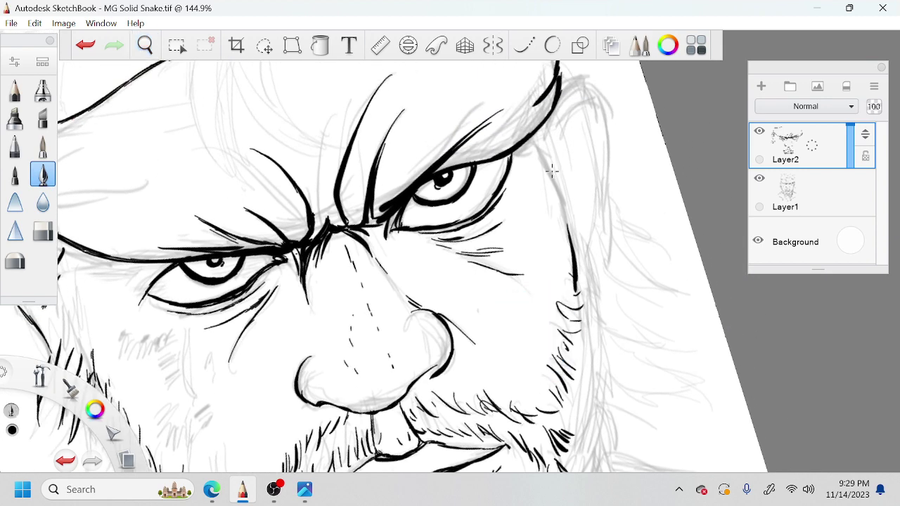
left_click_drag(535, 138, 561, 188)
left_click_drag(561, 190, 533, 127)
left_click_drag(557, 187, 570, 238)
Ink sideburn hair from beneath the headband down in front of the viewer's-right ear
mouse_move(550, 162)
left_mouse_down()
mouse_move(535, 134)
mouse_move(516, 146)
left_mouse_up()
mouse_move(547, 118)
left_mouse_down()
mouse_move(572, 128)
mouse_move(562, 156)
left_mouse_up()
mouse_move(556, 150)
left_mouse_down()
mouse_move(574, 149)
mouse_move(575, 158)
left_mouse_up()
mouse_move(590, 127)
left_mouse_down()
mouse_move(581, 162)
mouse_move(567, 147)
mouse_move(570, 197)
mouse_move(581, 209)
left_mouse_up()
mouse_move(582, 203)
left_mouse_down()
mouse_move(571, 211)
mouse_move(575, 235)
left_mouse_up()
mouse_move(587, 232)
left_mouse_down()
mouse_move(581, 250)
mouse_move(605, 308)
left_mouse_up()
Ink beard strokes down the outer edge of the viewer's-right jaw
key("space")
left_click_drag(635, 370, 629, 319)
left_click_drag(590, 245, 601, 294)
mouse_move(597, 269)
left_mouse_down()
mouse_move(603, 318)
mouse_move(624, 287)
mouse_move(588, 281)
mouse_move(595, 308)
left_mouse_up()
key("space")
left_click_drag(598, 282, 583, 314)
left_click_drag(605, 309, 585, 331)
mouse_move(594, 318)
left_mouse_down()
mouse_move(587, 332)
mouse_move(615, 278)
mouse_move(567, 340)
mouse_move(560, 377)
left_mouse_up()
Rotate the canvas sideways and ink beard strokes along the lower viewer's-right jaw toward the chin
key("space")
key("space")
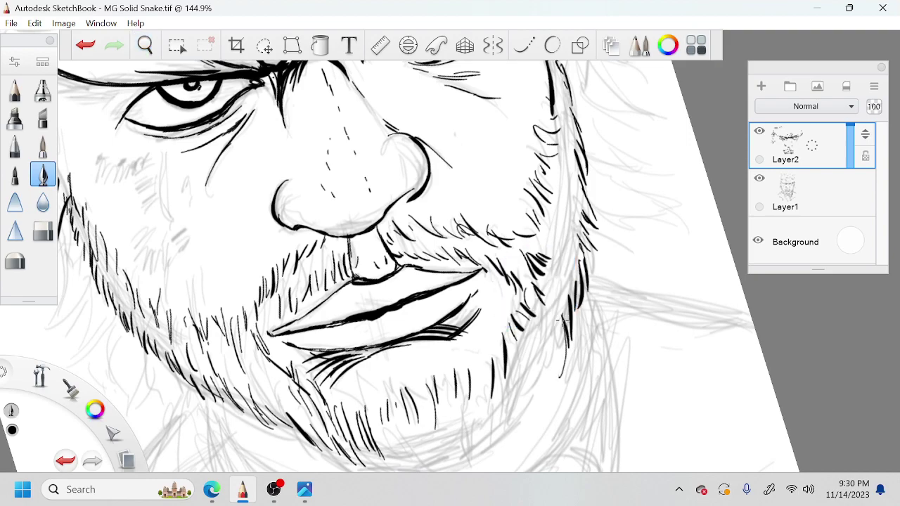
key("space")
mouse_move(563, 344)
left_mouse_down()
mouse_move(559, 377)
mouse_move(492, 380)
mouse_move(302, 330)
mouse_move(327, 336)
left_mouse_up()
left_click_drag(293, 294, 320, 318)
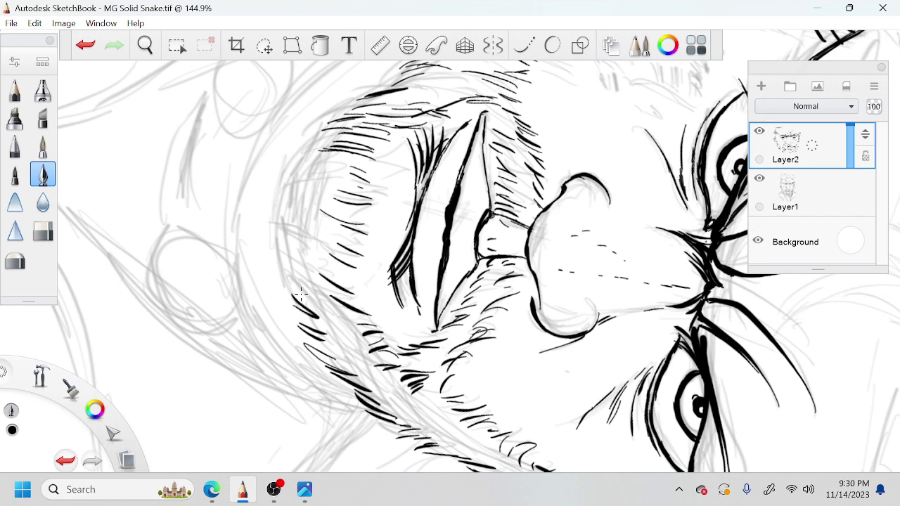
left_click_drag(287, 271, 308, 301)
left_click_drag(282, 252, 298, 273)
left_click_drag(272, 245, 284, 259)
Ink short beard strokes along the underside of the chin
left_click_drag(266, 208, 289, 243)
left_click_drag(262, 231, 282, 248)
left_click_drag(266, 207, 287, 219)
left_click_drag(298, 150, 321, 158)
left_click_drag(288, 158, 310, 166)
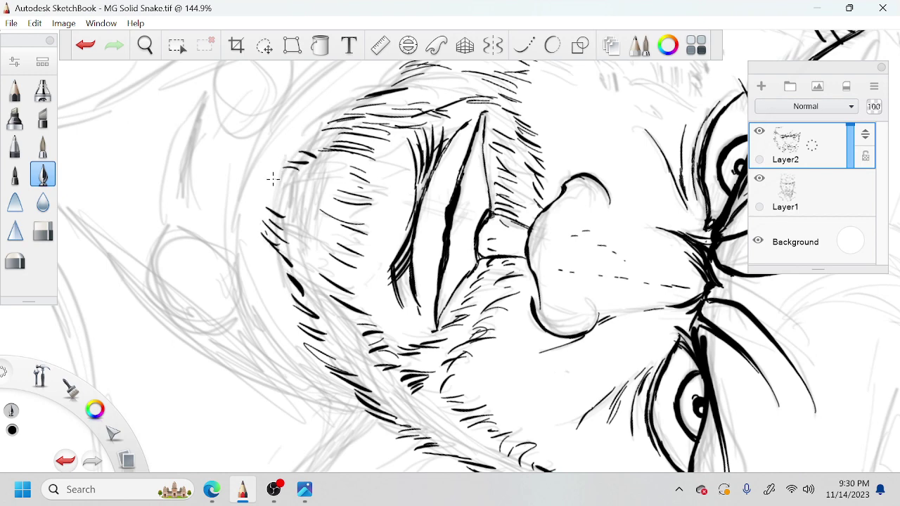
left_click_drag(270, 187, 297, 180)
left_click_drag(275, 197, 295, 191)
left_click_drag(266, 215, 285, 199)
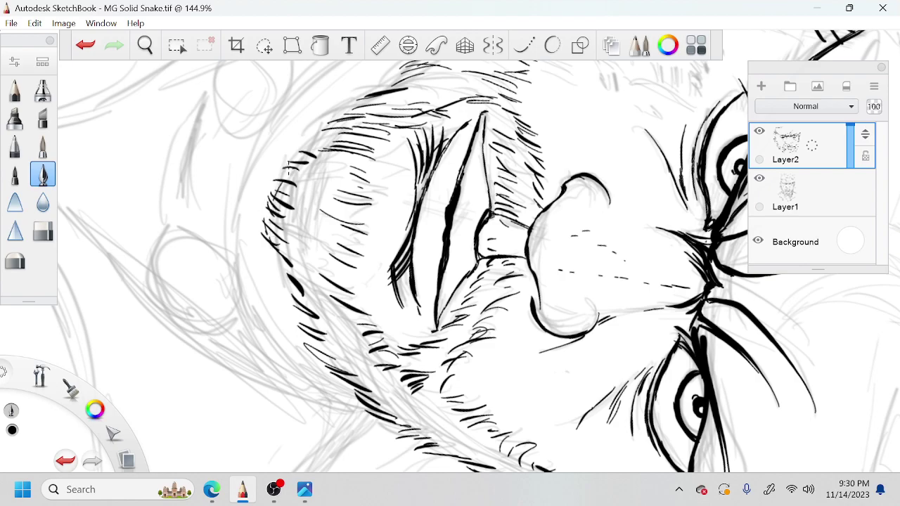
Rotate the canvas back near upright and thicken the beard strokes on the viewer's-left underside of the chin
key("space")
left_click_drag(348, 235, 344, 221)
left_click_drag(387, 400, 408, 425)
left_click_drag(379, 400, 389, 415)
left_click_drag(361, 385, 383, 410)
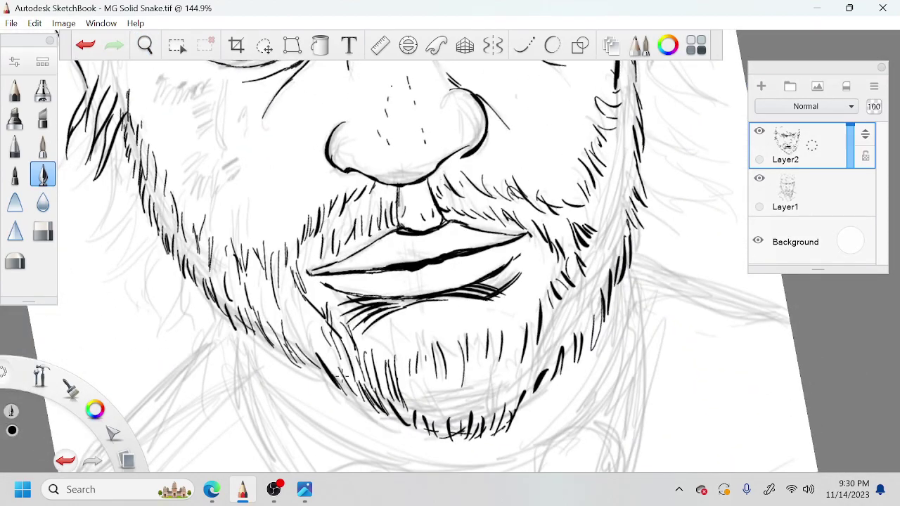
left_click_drag(336, 372, 365, 416)
Ink the viewer's-right ear with its outer rim and inner fold lines
mouse_move(625, 237)
left_mouse_down()
mouse_move(620, 267)
mouse_move(555, 384)
left_mouse_up()
key("space")
key("space")
left_click_drag(578, 126, 559, 221)
mouse_move(519, 163)
left_mouse_down()
mouse_move(551, 149)
mouse_move(550, 126)
mouse_move(567, 184)
left_mouse_up()
left_click_drag(545, 121, 565, 144)
left_click_drag(561, 173, 565, 194)
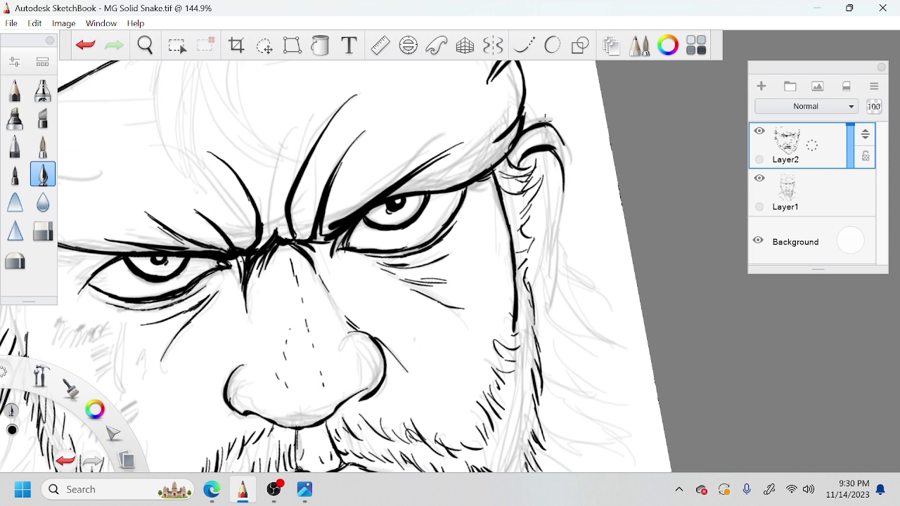
left_click_drag(561, 141, 568, 206)
mouse_move(567, 150)
left_mouse_down()
mouse_move(573, 201)
mouse_move(552, 229)
left_mouse_up()
mouse_move(546, 178)
left_mouse_down()
mouse_move(555, 246)
mouse_move(556, 231)
mouse_move(536, 263)
mouse_move(559, 259)
mouse_move(556, 270)
left_mouse_up()
Ink curved hair strands sweeping outward from behind the lower part of the viewer's-right ear
mouse_move(563, 227)
left_mouse_down()
mouse_move(571, 197)
mouse_move(545, 293)
mouse_move(596, 332)
left_mouse_up()
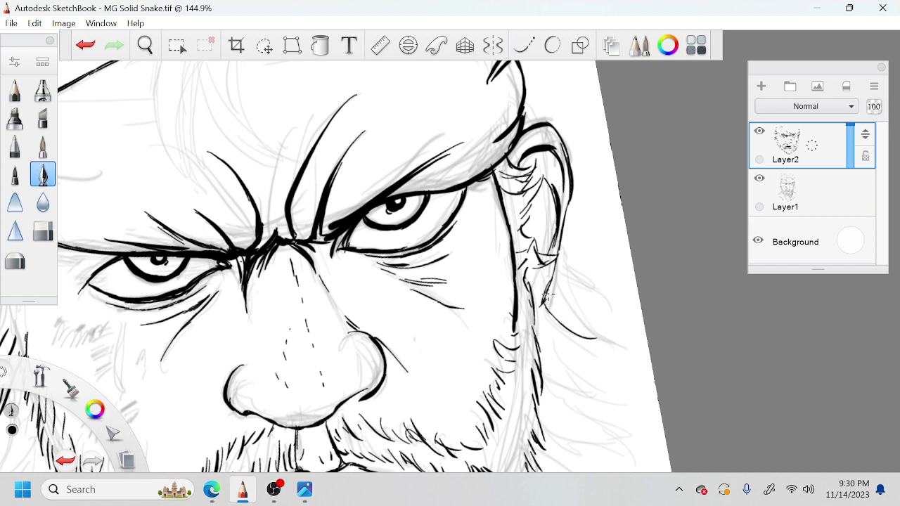
left_click_drag(545, 296, 586, 329)
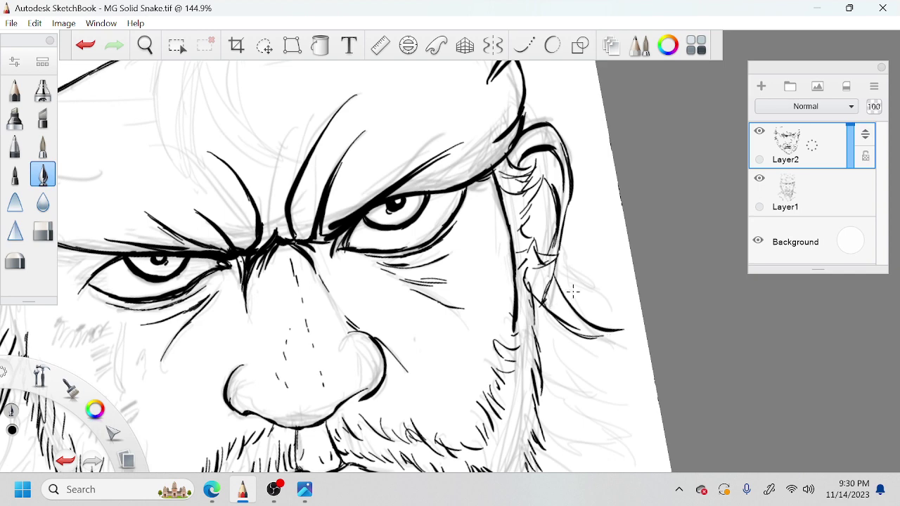
left_click_drag(560, 252, 612, 298)
mouse_move(548, 325)
left_mouse_down()
mouse_move(601, 354)
mouse_move(605, 389)
left_mouse_up()
Add further hair strands behind the viewer's-right jaw, extending down toward the neck
key("space")
left_click_drag(612, 340, 558, 289)
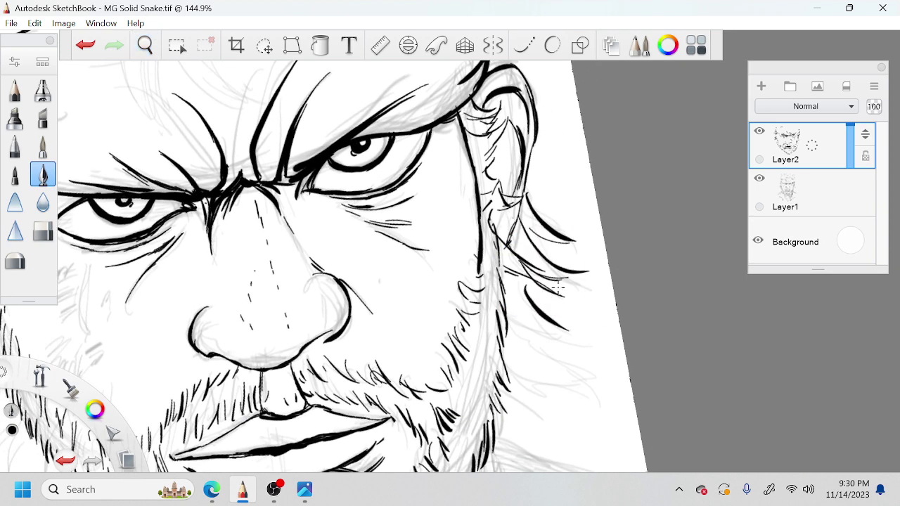
left_click_drag(545, 320, 587, 339)
left_click_drag(502, 293, 583, 341)
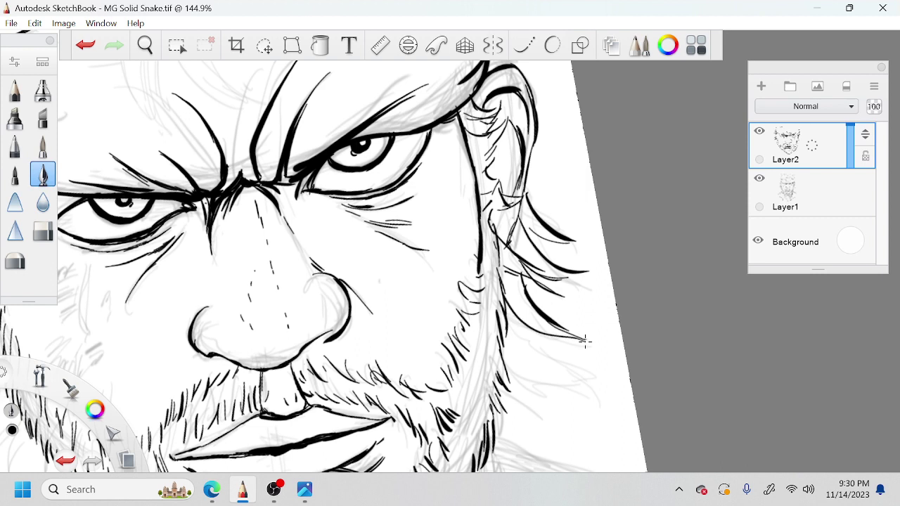
mouse_move(512, 316)
left_mouse_down()
mouse_move(591, 381)
mouse_move(605, 412)
mouse_move(607, 378)
mouse_move(505, 360)
left_mouse_up()
mouse_move(557, 408)
left_mouse_down()
mouse_move(580, 397)
mouse_move(613, 417)
mouse_move(550, 338)
mouse_move(580, 414)
mouse_move(560, 357)
left_mouse_up()
key("space")
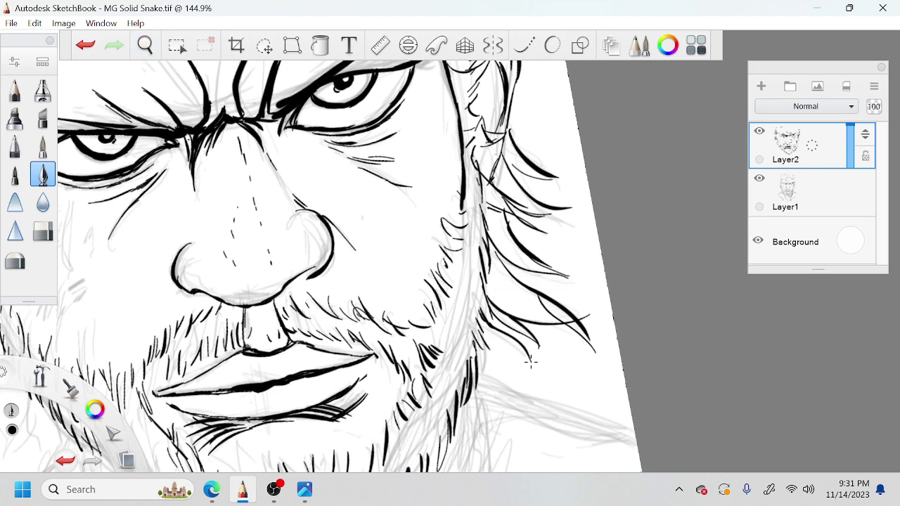
mouse_move(485, 311)
left_mouse_down()
mouse_move(529, 349)
mouse_move(479, 407)
left_mouse_up()
left_click_drag(485, 346, 481, 393)
Hide the Layer1 sketch to check the line art alone at full-face view, and show it again
key("space")
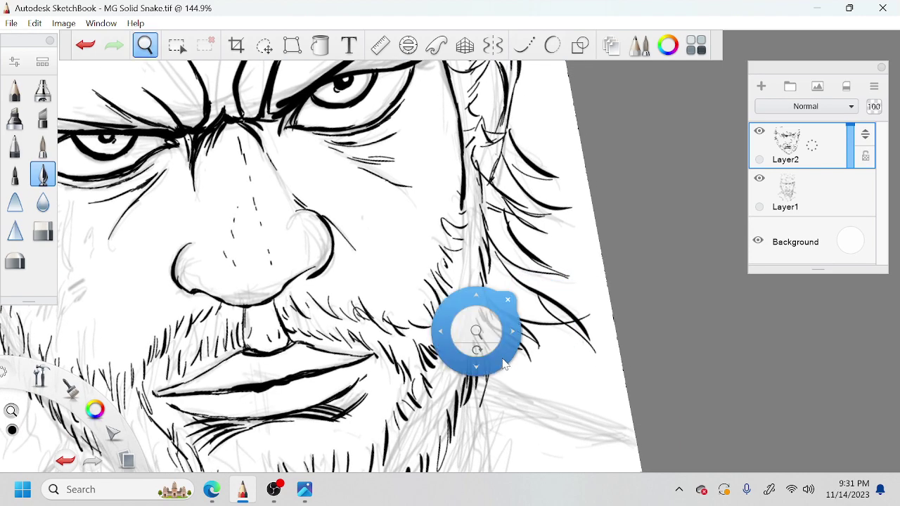
left_click_drag(477, 330, 509, 368)
left_click(759, 179)
left_click(760, 179)
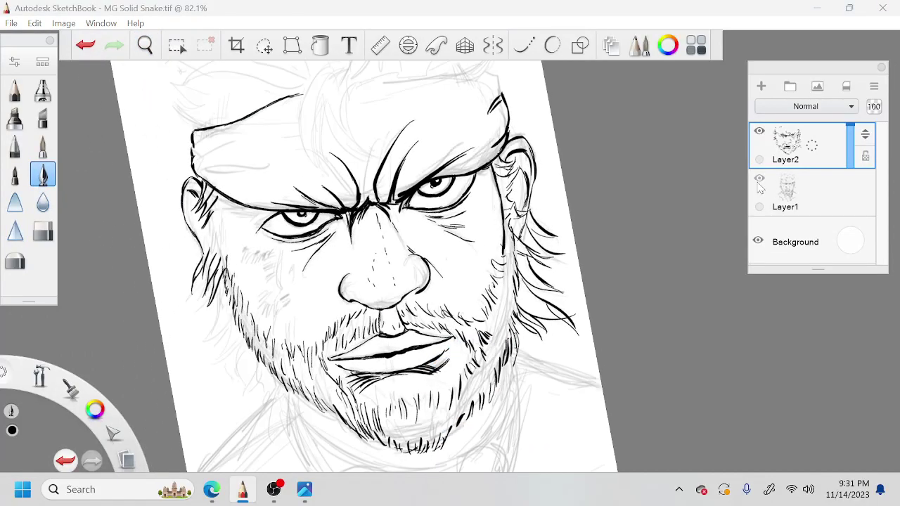
Ink the outer curve of the hair lock falling over the headband's middle
key("space")
left_click_drag(559, 269, 431, 331)
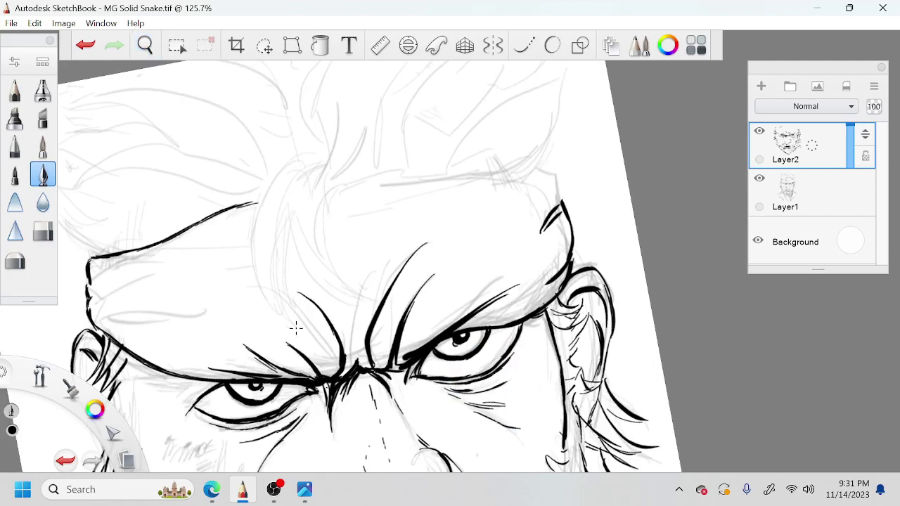
left_click_drag(320, 150, 276, 173)
left_click_drag(296, 328, 317, 141)
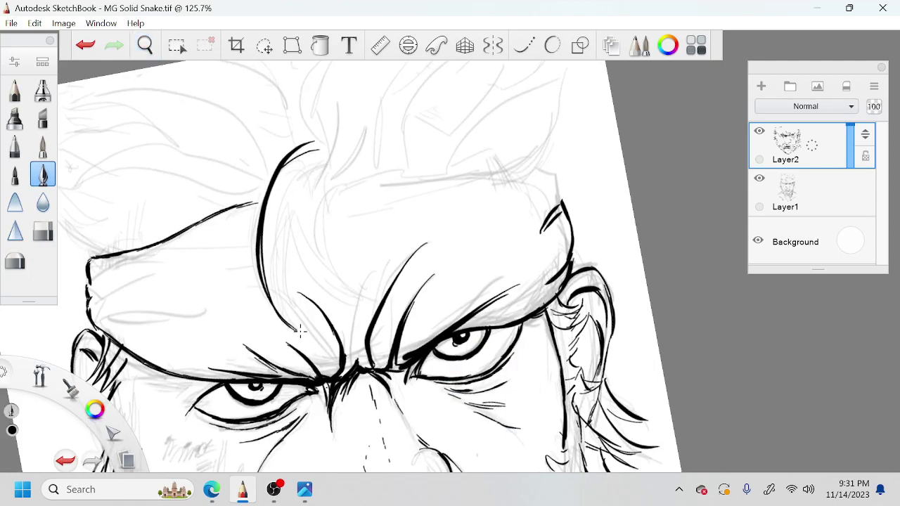
left_click_drag(299, 328, 311, 177)
key("ctrl+z")
mouse_move(301, 335)
left_mouse_down()
mouse_move(280, 263)
mouse_move(340, 143)
left_mouse_up()
key("ctrl+z")
Ink the inner curved strands of the hanging hair lock, meeting at its lower tip
left_click_drag(296, 329, 315, 167)
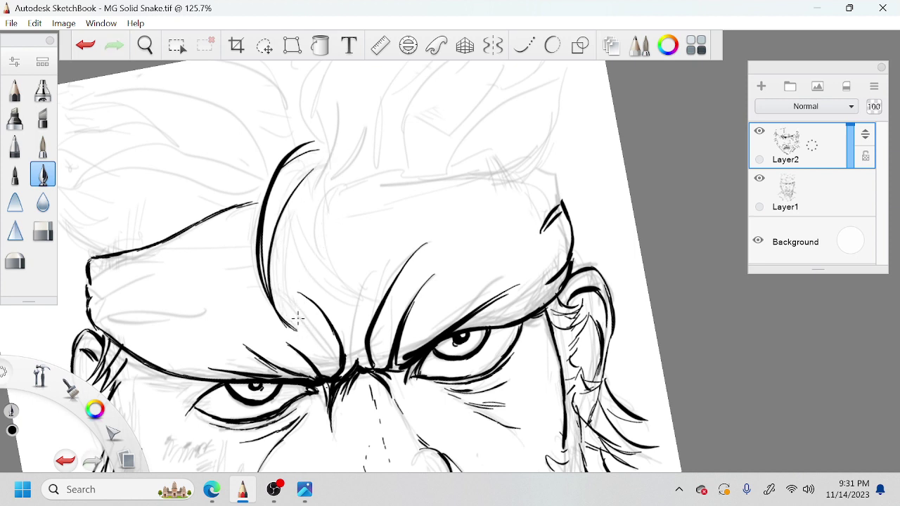
left_click_drag(298, 319, 326, 180)
left_click_drag(300, 332, 285, 265)
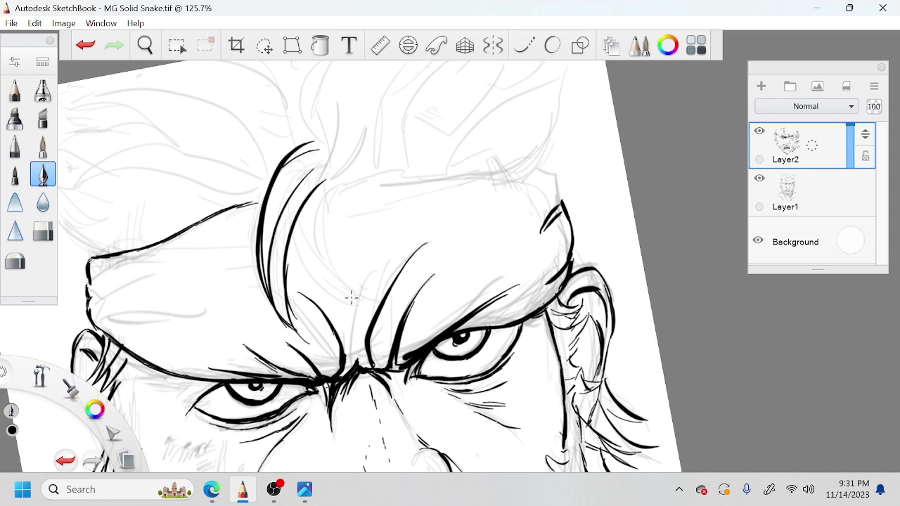
Ink a second hair lock over the headband, with both edges curving down toward the viewer's-right brow fold
left_click_drag(358, 289, 358, 170)
mouse_move(378, 301)
left_mouse_down()
mouse_move(340, 256)
mouse_move(368, 305)
mouse_move(330, 176)
left_mouse_up()
left_click_drag(356, 302, 377, 304)
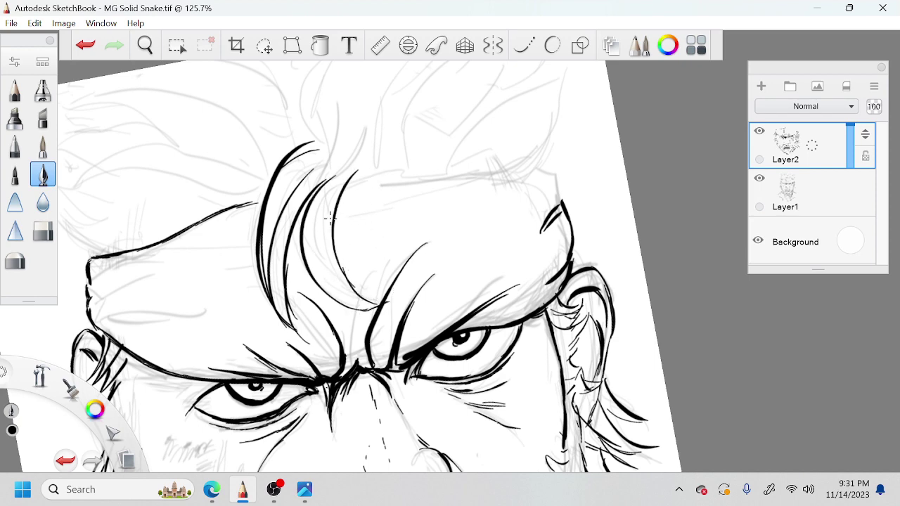
Ink the curved outline of the pointed hair lock rising above the headband's viewer's-right end
left_click_drag(315, 213, 343, 173)
key("space")
mouse_move(478, 219)
left_mouse_down()
mouse_move(447, 265)
mouse_move(496, 299)
mouse_move(361, 276)
mouse_move(373, 247)
mouse_move(409, 220)
mouse_move(422, 196)
left_mouse_up()
key("space")
key("space")
mouse_move(450, 256)
left_mouse_down()
mouse_move(489, 233)
mouse_move(488, 243)
left_mouse_up()
mouse_move(410, 125)
left_mouse_down()
mouse_move(424, 152)
mouse_move(407, 244)
mouse_move(412, 226)
left_mouse_up()
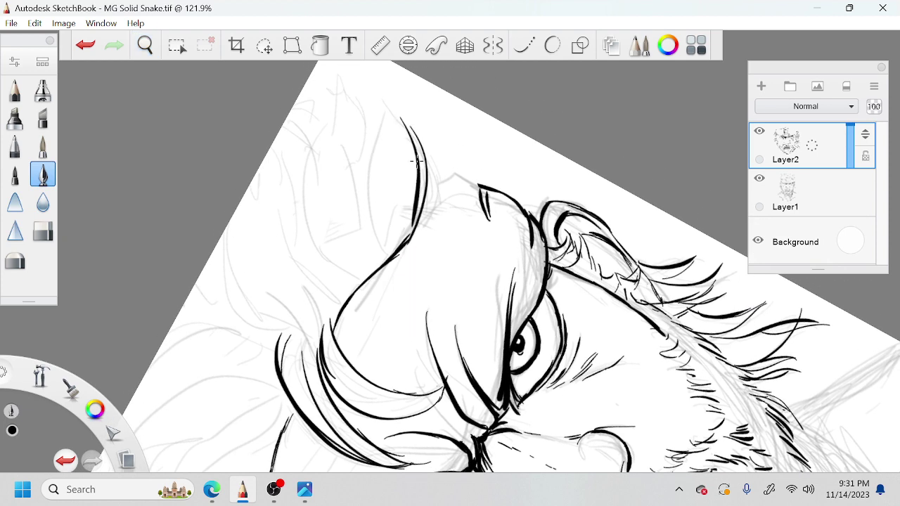
mouse_move(384, 100)
left_mouse_down()
mouse_move(409, 190)
mouse_move(374, 211)
mouse_move(390, 235)
left_mouse_up()
left_click_drag(369, 137, 392, 253)
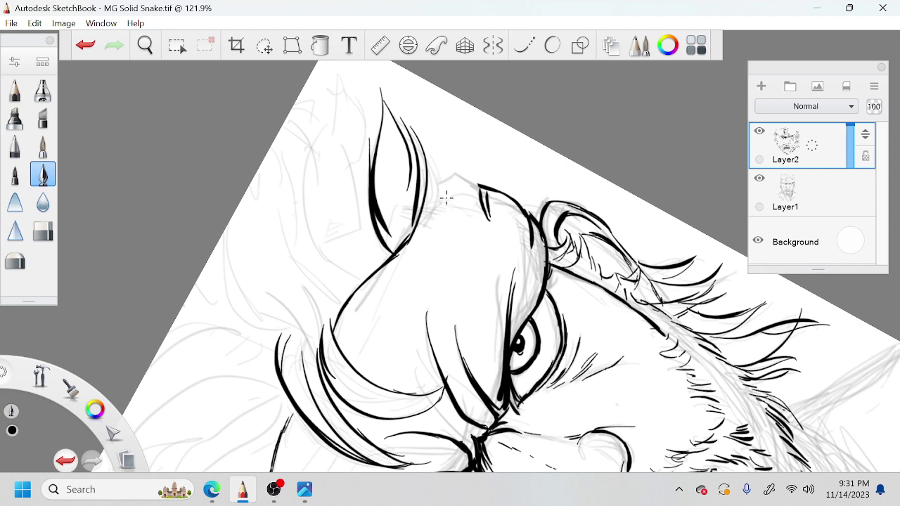
Ink short strands beside that lock and close the headband's upper corner on the viewer's right
left_click_drag(422, 150, 419, 223)
left_click_drag(454, 171, 482, 191)
mouse_move(475, 178)
left_mouse_down()
mouse_move(452, 176)
mouse_move(440, 193)
left_mouse_up()
mouse_move(430, 146)
left_mouse_down()
mouse_move(442, 184)
mouse_move(474, 202)
mouse_move(539, 210)
left_mouse_up()
Ink a second pointed tuft beside the first, with tip strands and a long edge curving down to the headband
key("space")
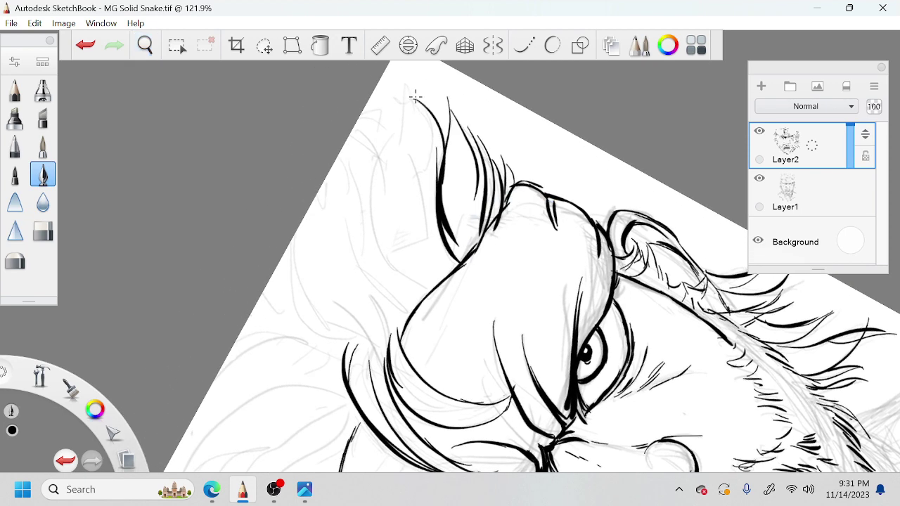
left_click_drag(417, 100, 435, 149)
left_click_drag(403, 73, 411, 189)
mouse_move(432, 290)
left_mouse_down()
mouse_move(375, 176)
mouse_move(385, 142)
left_mouse_up()
left_click_drag(385, 110, 379, 165)
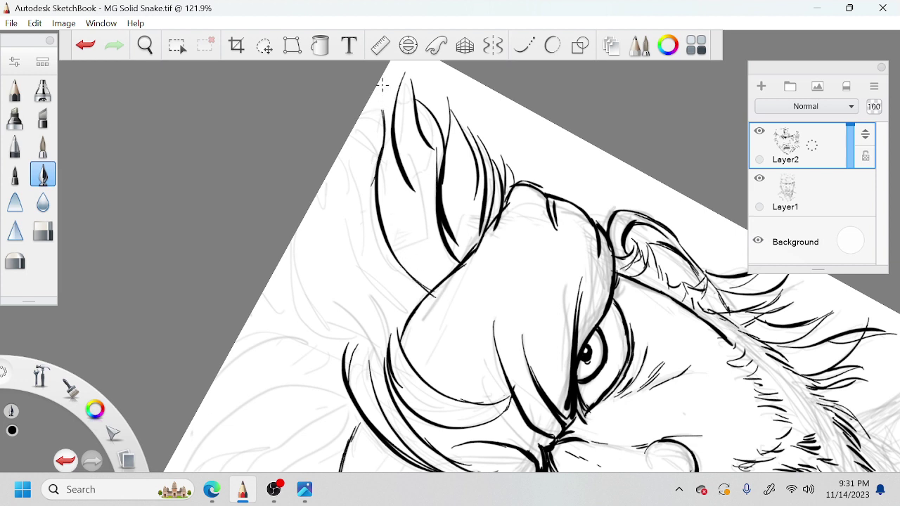
left_click_drag(389, 85, 387, 126)
Ink the root strands above the hanging forehead lock and the long curves sweeping up into the crown hair
left_click_drag(391, 331, 362, 287)
mouse_move(389, 360)
left_mouse_down()
mouse_move(387, 328)
mouse_move(335, 284)
left_mouse_up()
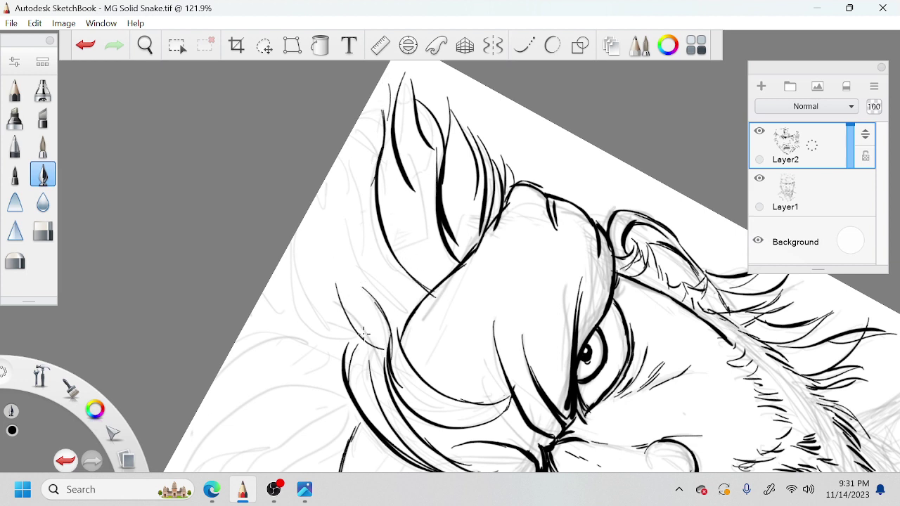
mouse_move(354, 339)
left_mouse_down()
mouse_move(283, 258)
mouse_move(285, 299)
left_mouse_up()
left_click_drag(405, 318, 365, 214)
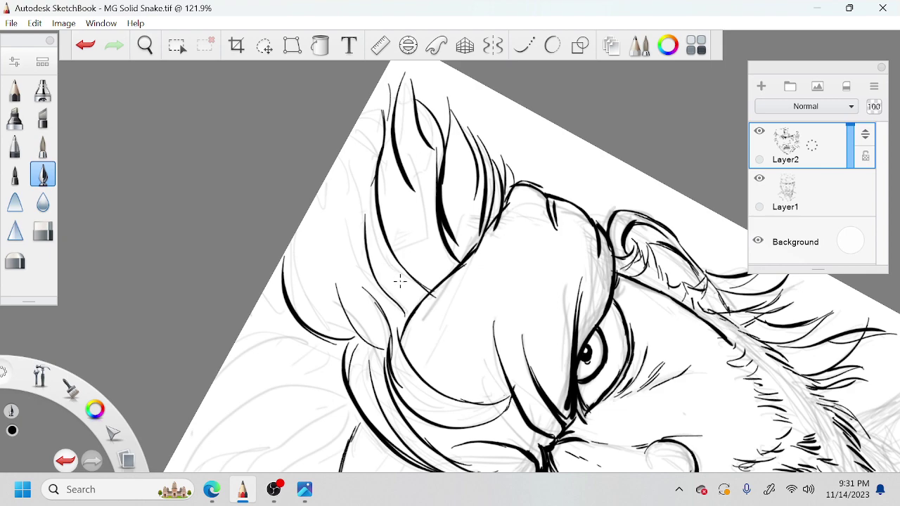
Ink the lowest swept-back lock above the headband on the viewer's left, with pointed strands at its tip
key("space")
mouse_move(443, 307)
left_mouse_down()
mouse_move(477, 258)
mouse_move(584, 152)
left_mouse_up()
left_click_drag(486, 248, 468, 289)
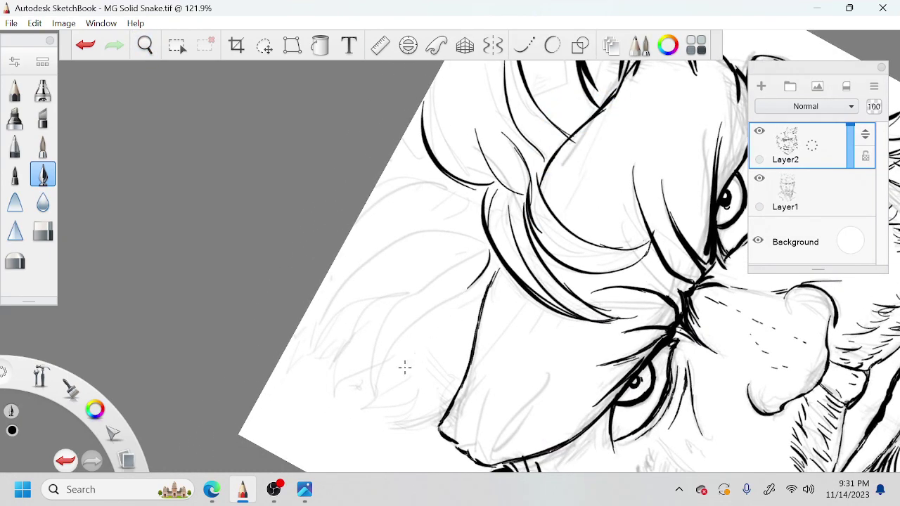
left_click_drag(360, 410, 489, 271)
left_click_drag(358, 407, 433, 379)
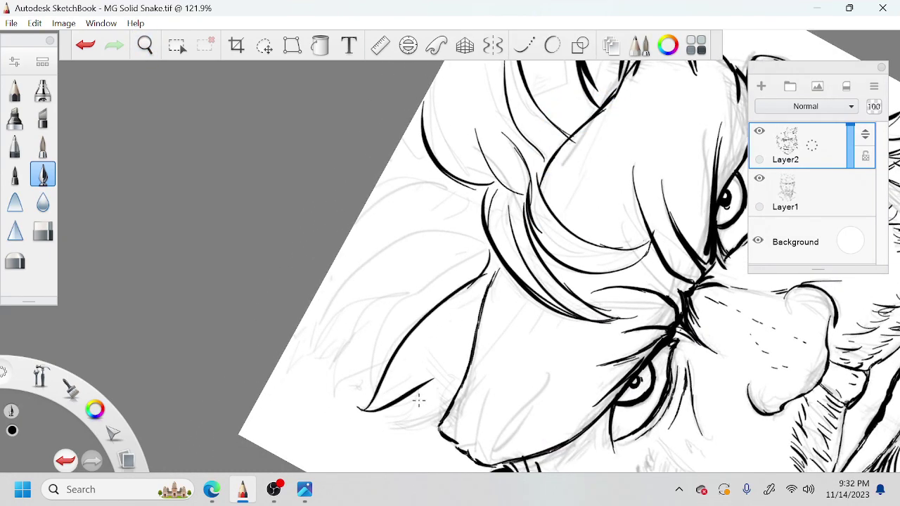
mouse_move(390, 412)
left_mouse_down()
mouse_move(430, 384)
mouse_move(450, 405)
left_mouse_up()
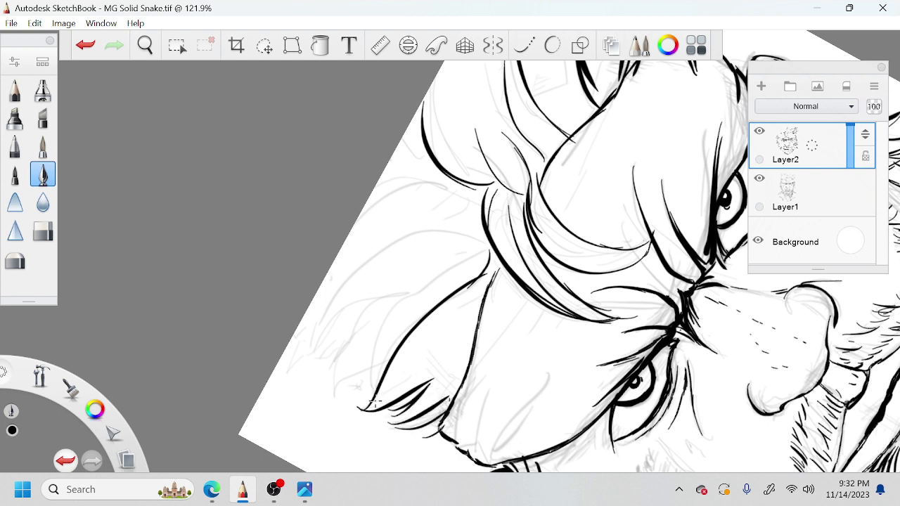
Ink the overlapping pointed tufts above the lowest swept-back lock on the viewer's left
left_click_drag(373, 405, 402, 304)
key("ctrl+z")
left_click_drag(379, 399, 422, 287)
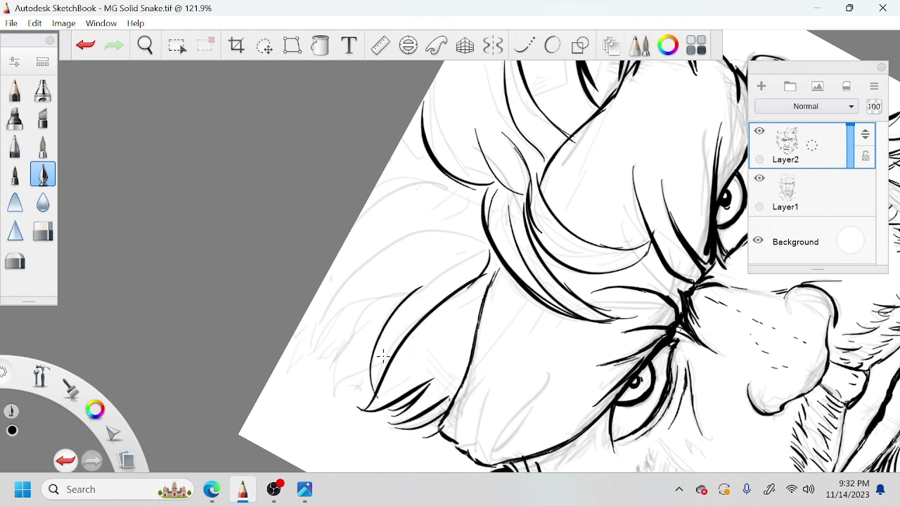
left_click_drag(328, 404, 370, 325)
left_click_drag(335, 358, 393, 297)
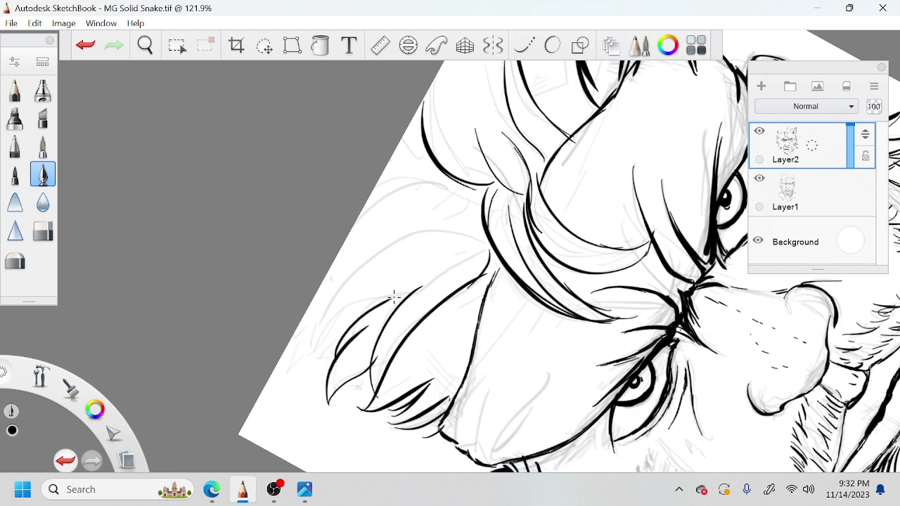
mouse_move(331, 358)
left_mouse_down()
mouse_move(298, 365)
mouse_move(334, 332)
left_mouse_up()
left_click_drag(296, 362, 333, 306)
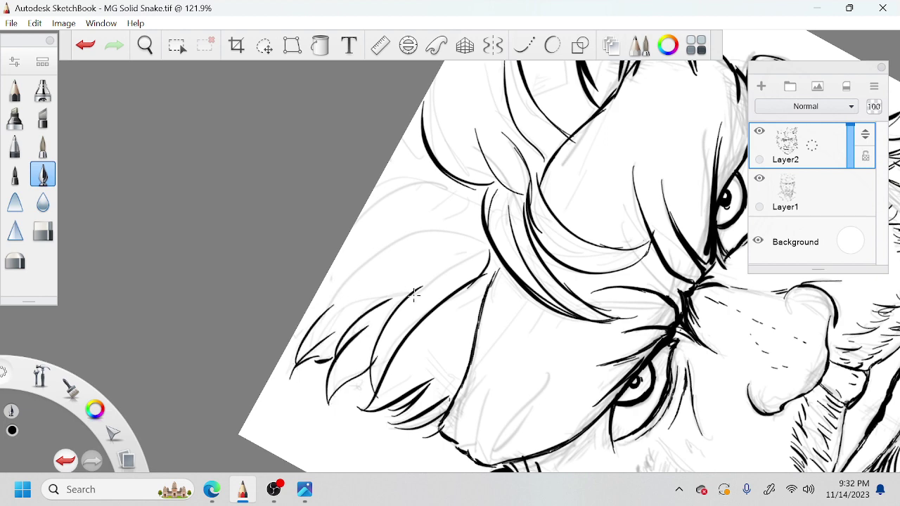
Ink the long upper contour of the viewer's-left hair and the crown strands above it near the canvas's upper edge
key("space")
left_click_drag(448, 288, 425, 244)
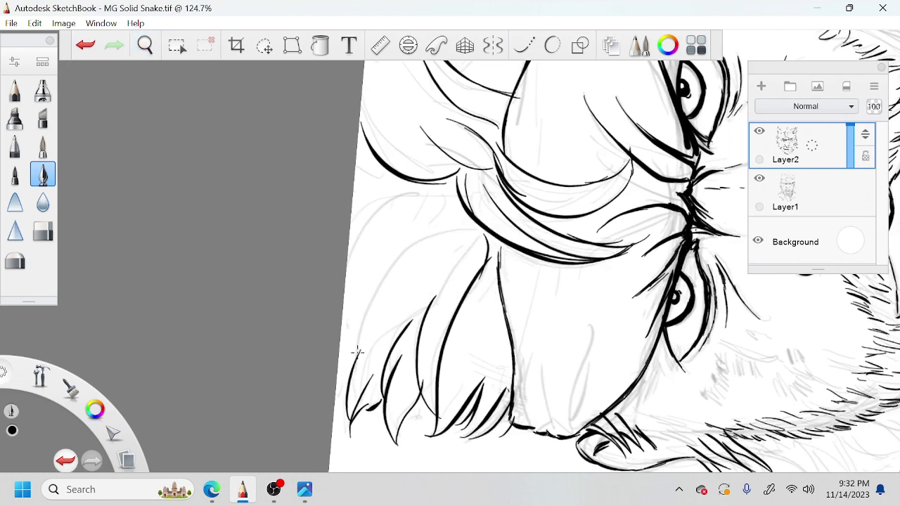
left_click_drag(359, 339, 473, 227)
key("ctrl+z")
mouse_move(359, 345)
left_mouse_down()
mouse_move(476, 229)
mouse_move(438, 267)
mouse_move(454, 285)
mouse_move(535, 282)
mouse_move(495, 336)
left_mouse_up()
key("space")
left_click_drag(452, 306, 480, 285)
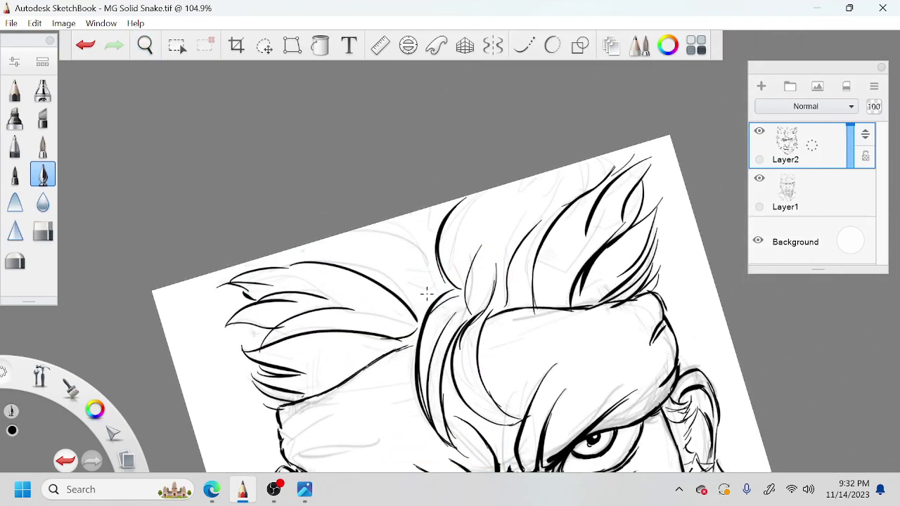
mouse_move(428, 294)
left_mouse_down()
mouse_move(366, 225)
mouse_move(395, 265)
left_mouse_up()
left_click_drag(277, 265, 241, 265)
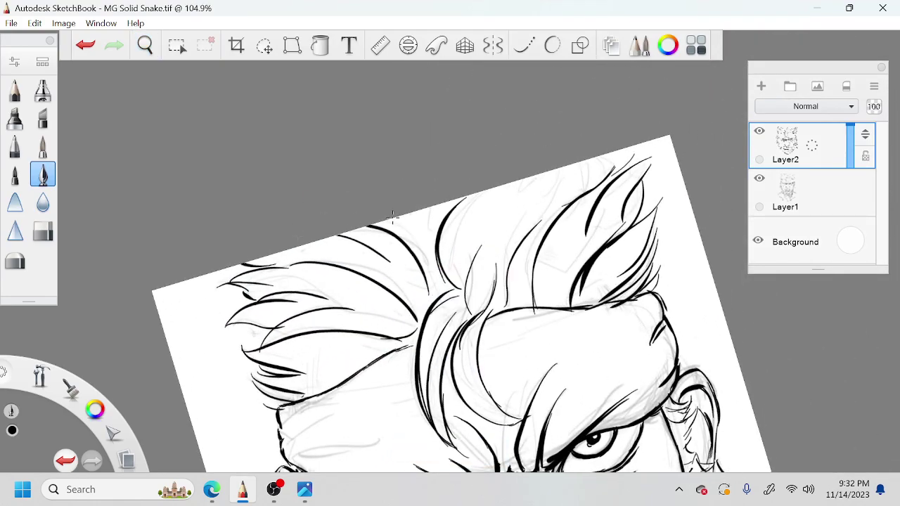
left_click_drag(437, 207, 425, 246)
Ink curved fold lines on the viewer's-left half of the headband, from its outer end toward the hanging lock
key("space")
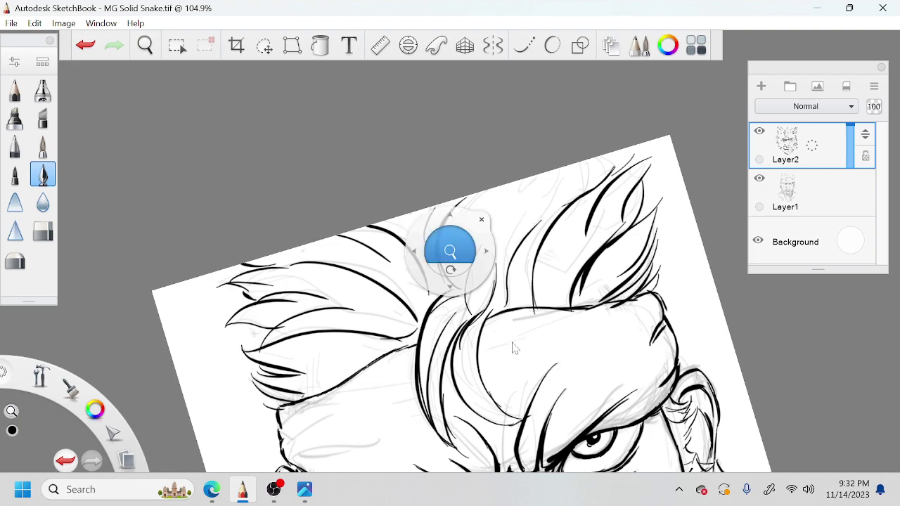
left_click_drag(517, 348, 544, 251)
left_click_drag(566, 293, 464, 334)
left_click_drag(446, 415, 486, 279)
key("ctrl+z")
key("ctrl+z")
mouse_move(471, 356)
left_mouse_down()
mouse_move(453, 400)
mouse_move(419, 387)
left_mouse_up()
left_click_drag(425, 418, 428, 312)
left_click_drag(393, 398, 413, 316)
left_click_drag(388, 371, 409, 288)
mouse_move(440, 216)
left_mouse_down()
mouse_move(423, 253)
mouse_move(465, 217)
left_mouse_up()
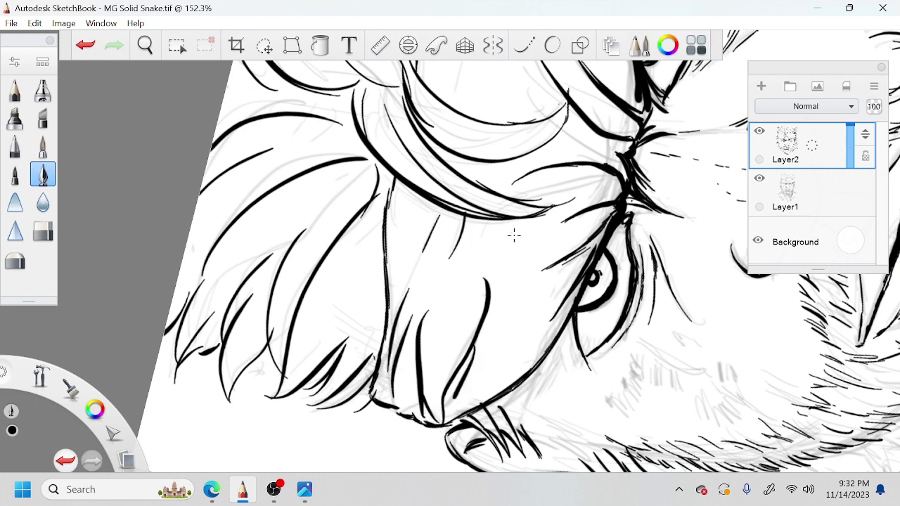
Ink a fold line on the viewer's-right half of the headband, running from beside the hair lock to the brow centre
key("space")
mouse_move(562, 155)
left_mouse_down()
mouse_move(531, 270)
mouse_move(499, 330)
left_mouse_up()
mouse_move(371, 228)
left_mouse_down()
mouse_move(398, 148)
mouse_move(369, 226)
left_mouse_up()
key("ctrl+z")
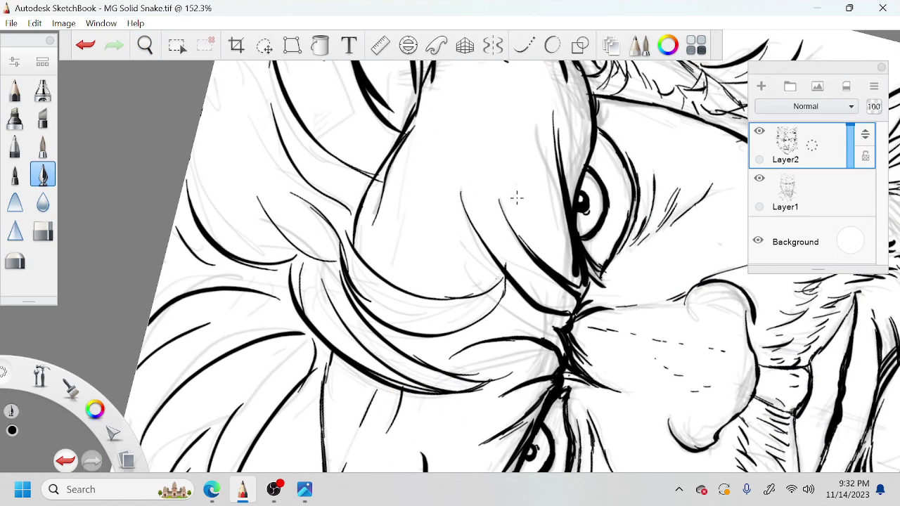
left_click_drag(453, 243, 557, 335)
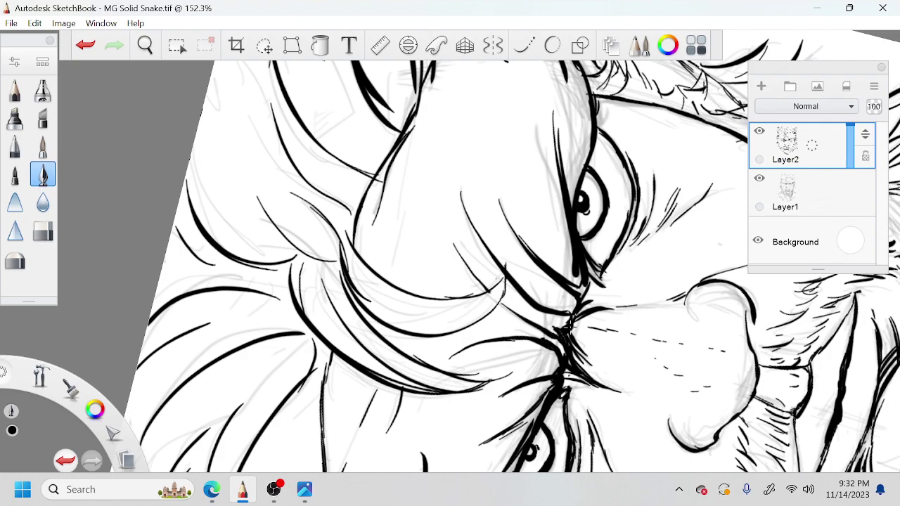
Erase the outer corner of the viewer's-right eye outline beside the headband
key("space")
left_click_drag(570, 291, 484, 378)
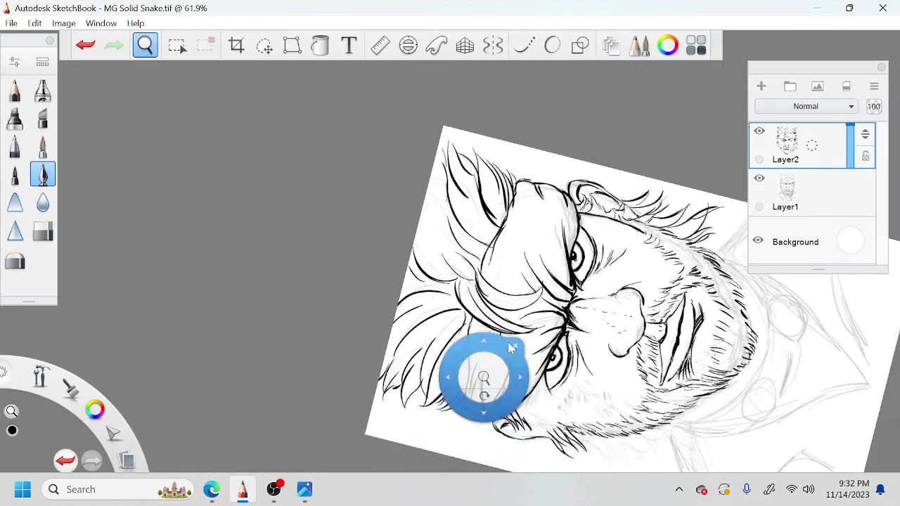
left_click_drag(589, 280, 596, 275)
left_click_drag(647, 209, 629, 267)
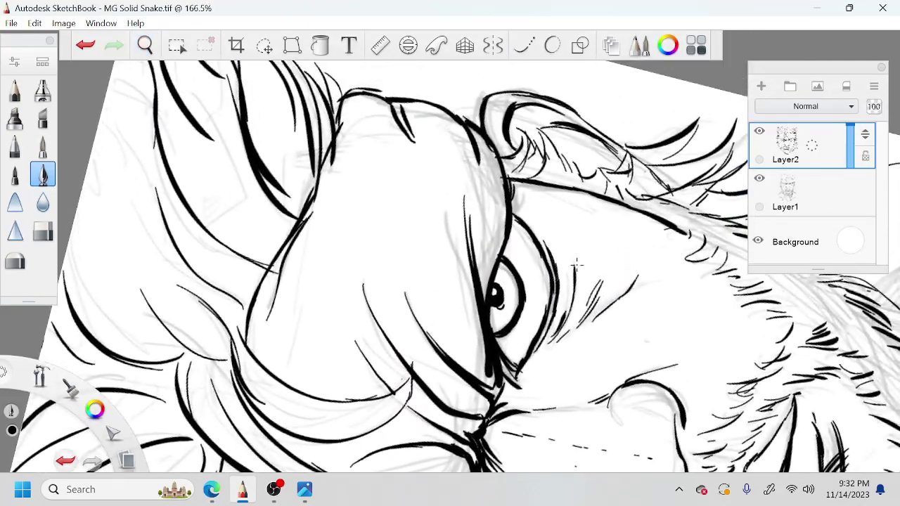
left_click(43, 231)
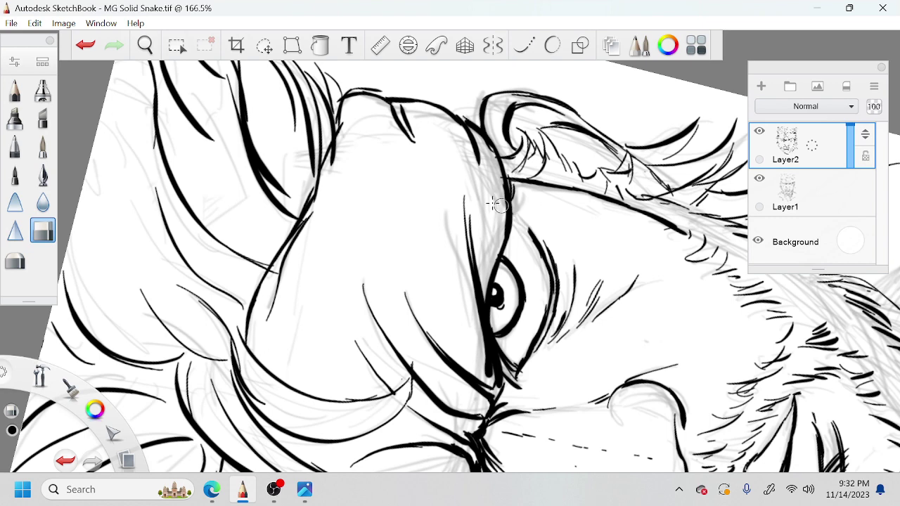
Re-ink the outer corner of the viewer's-right eye and add short lashes to it
left_click(43, 174)
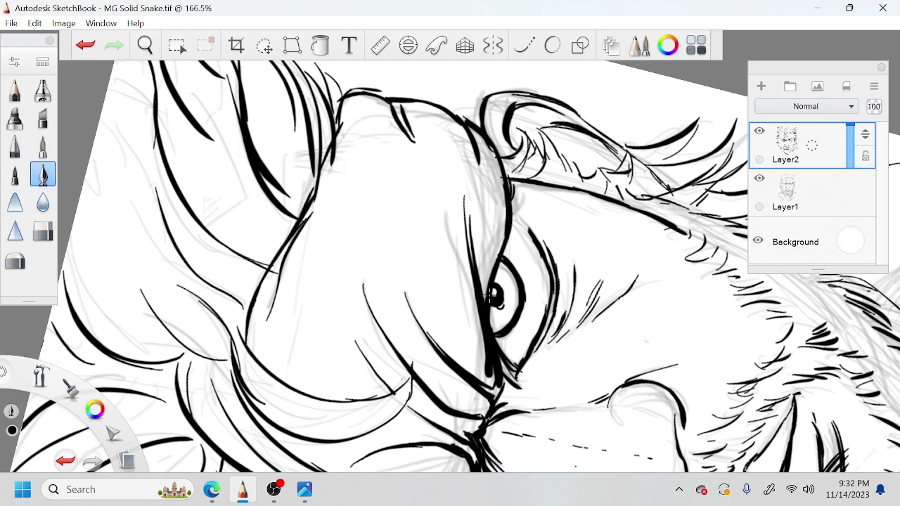
left_click_drag(521, 224, 511, 240)
key("ctrl+z")
left_click_drag(532, 215, 524, 221)
left_click_drag(535, 200, 529, 221)
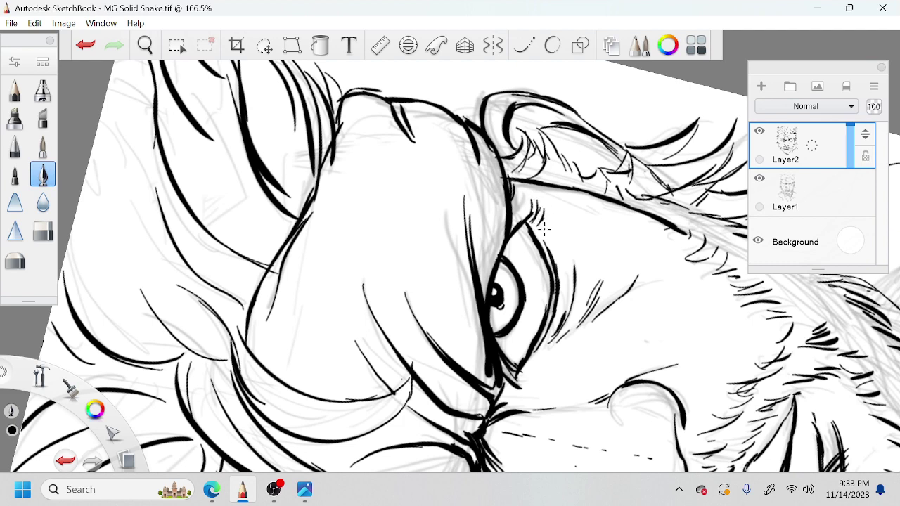
left_click_drag(531, 223, 541, 246)
Erase the iris ring of the viewer's-right eye and ink a new curved outline around the pupil
left_click(42, 231)
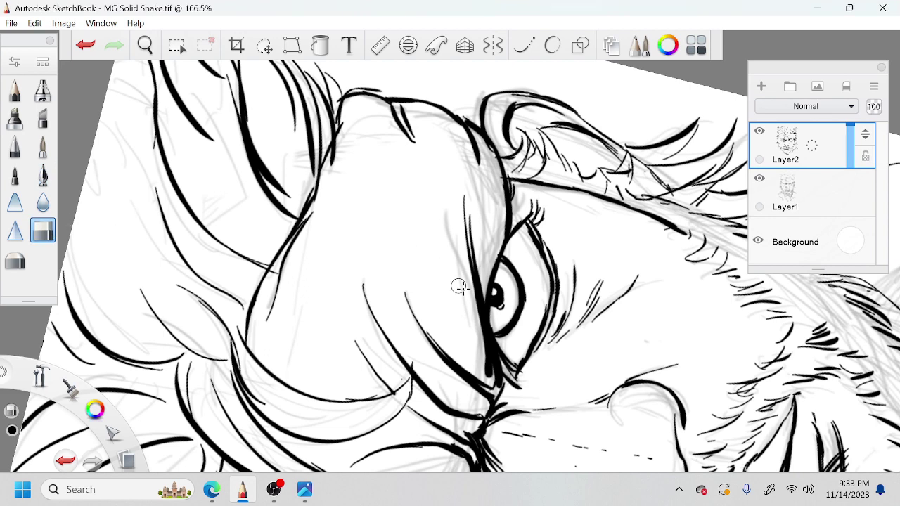
mouse_move(507, 287)
left_mouse_down()
mouse_move(520, 299)
mouse_move(515, 325)
mouse_move(518, 276)
mouse_move(516, 290)
left_mouse_up()
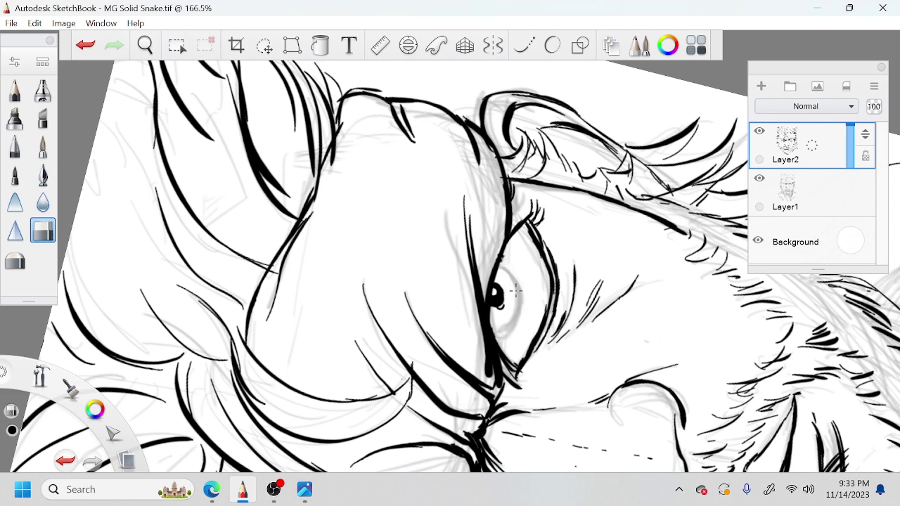
key("space")
left_click(43, 175)
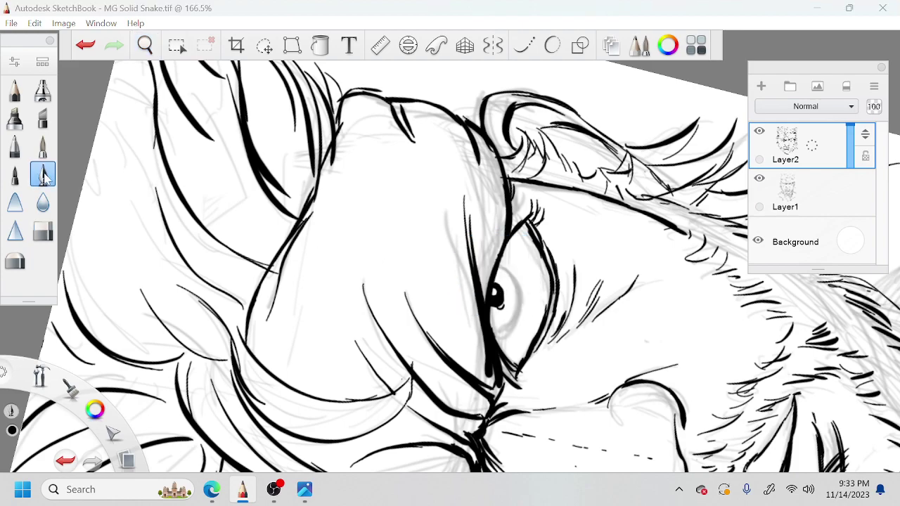
key("space")
left_click_drag(518, 269, 349, 285)
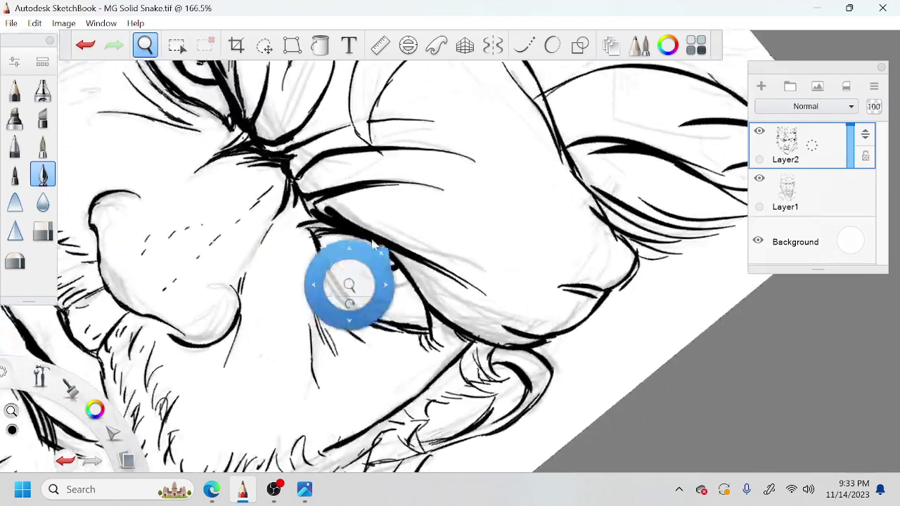
mouse_move(358, 234)
left_mouse_down()
mouse_move(359, 279)
mouse_move(355, 269)
left_mouse_up()
key("space")
left_click_drag(417, 273, 451, 251)
mouse_move(376, 187)
left_mouse_down()
mouse_move(378, 215)
mouse_move(398, 231)
mouse_move(384, 262)
mouse_move(469, 185)
left_mouse_up()
Smooth and thicken the new iris ring of the viewer's-right eye up to the brow line
key("space")
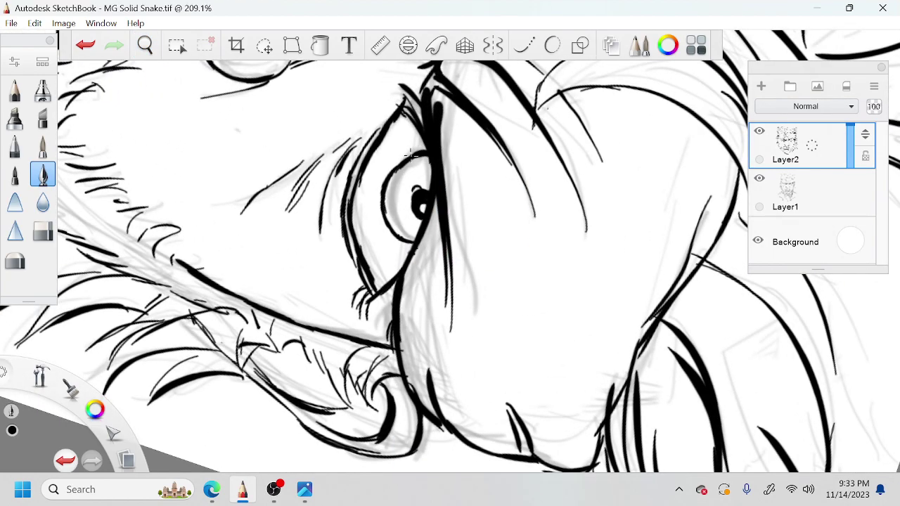
mouse_move(416, 150)
left_mouse_down()
mouse_move(395, 170)
mouse_move(406, 157)
left_mouse_up()
mouse_move(384, 196)
left_mouse_down()
mouse_move(384, 215)
mouse_move(407, 242)
mouse_move(393, 230)
left_mouse_up()
key("ctrl+z")
mouse_move(381, 192)
left_mouse_down()
mouse_move(391, 216)
mouse_move(492, 253)
mouse_move(483, 248)
left_mouse_up()
key("space")
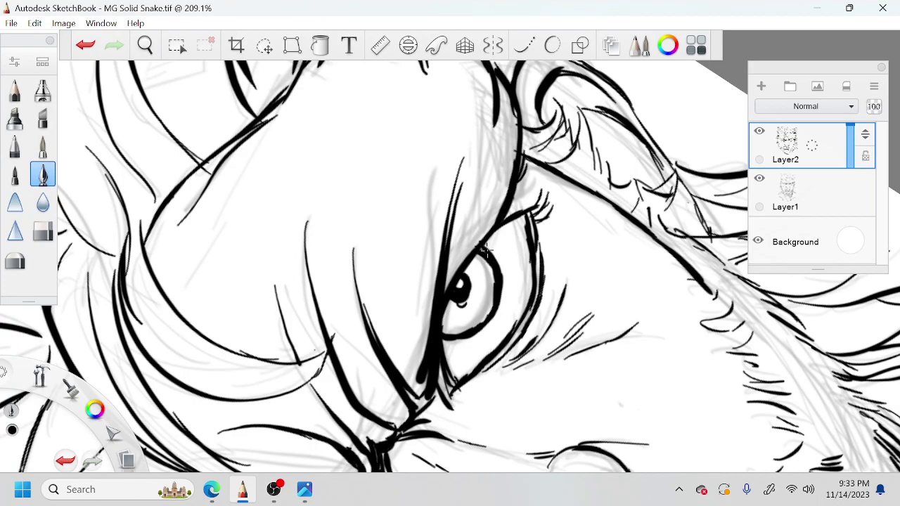
key("space")
left_click_drag(494, 266, 376, 234)
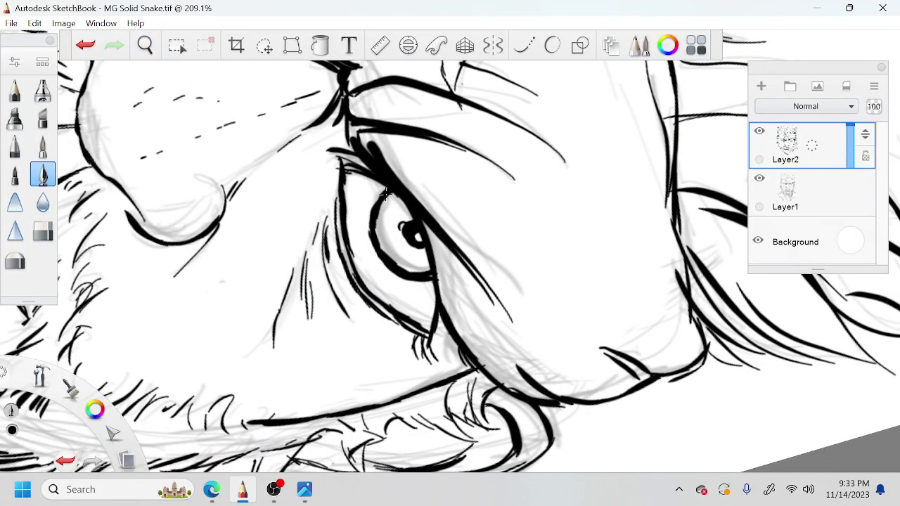
mouse_move(389, 188)
left_mouse_down()
mouse_move(378, 213)
mouse_move(386, 241)
left_mouse_up()
Examine the re-inked eye against the whole face, and return to a close-up of it
key("space")
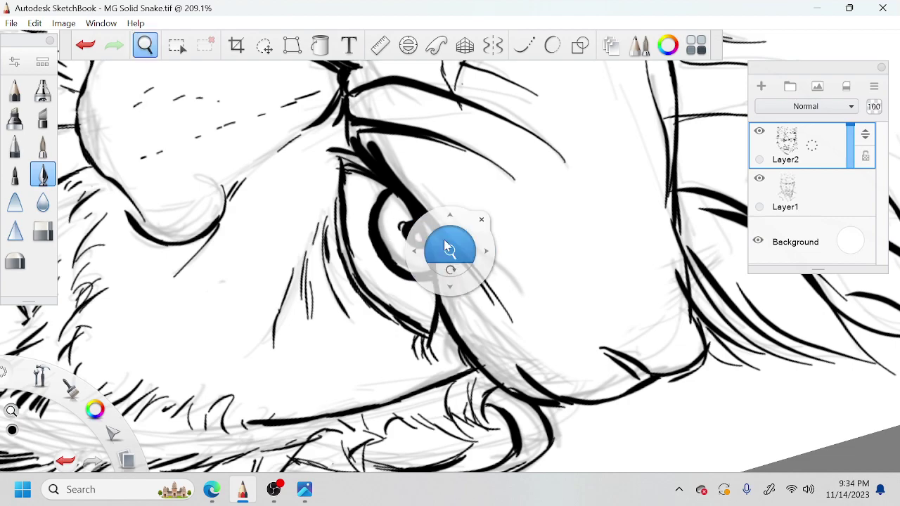
left_click_drag(444, 245, 356, 352)
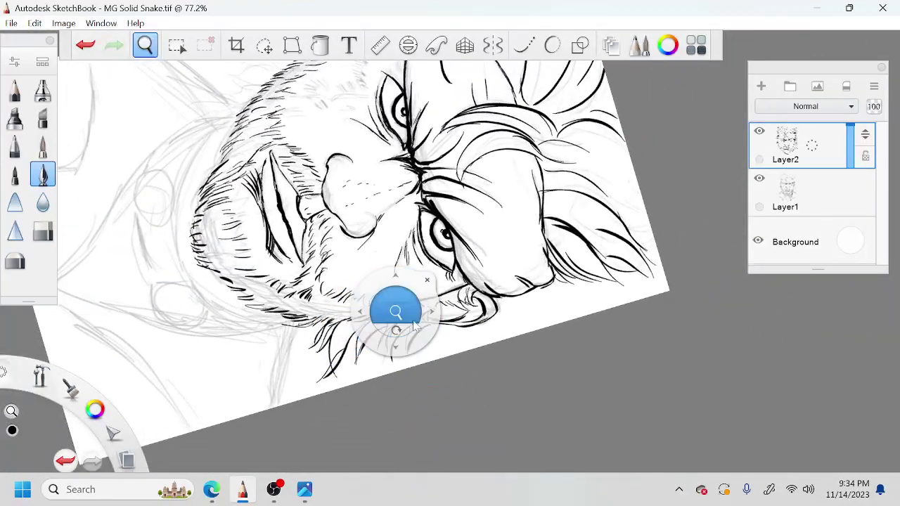
left_click_drag(404, 328, 387, 313)
left_click_drag(527, 279, 521, 260)
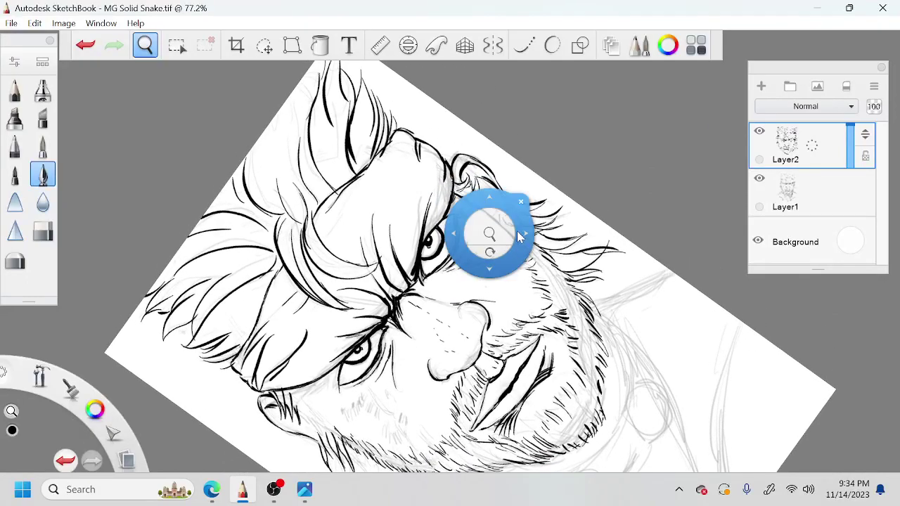
left_click_drag(504, 230, 555, 214)
left_click_drag(450, 269, 579, 270)
left_click_drag(651, 282, 659, 287)
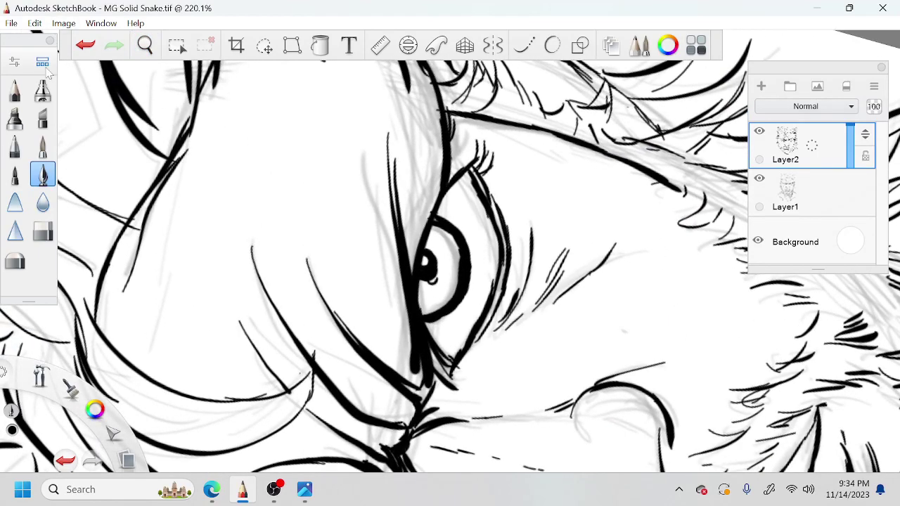
Erase the thick lower-lid outline of the viewer's-right eye and re-ink it as a thinner curve closer to the iris
left_click(43, 231)
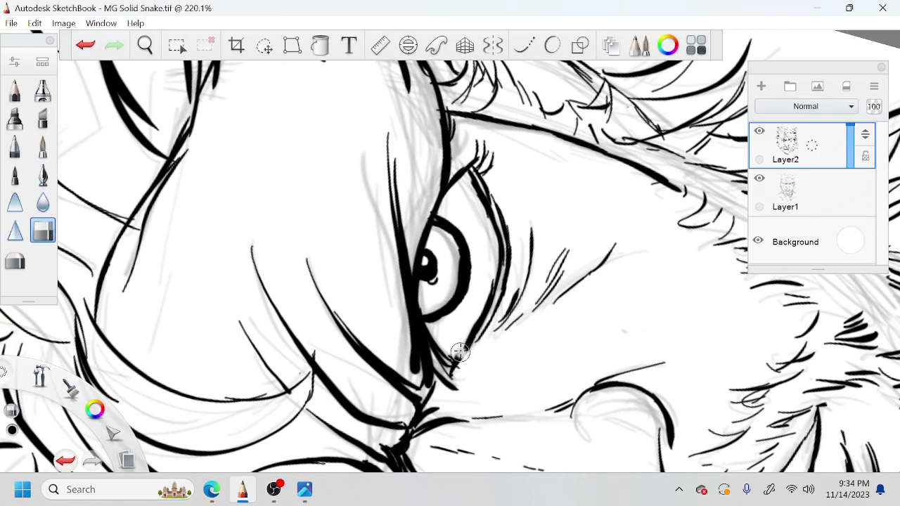
mouse_move(461, 353)
left_mouse_down()
mouse_move(457, 362)
mouse_move(498, 278)
left_mouse_up()
mouse_move(502, 313)
left_mouse_down()
mouse_move(505, 242)
mouse_move(482, 161)
mouse_move(471, 173)
mouse_move(483, 159)
mouse_move(476, 177)
left_mouse_up()
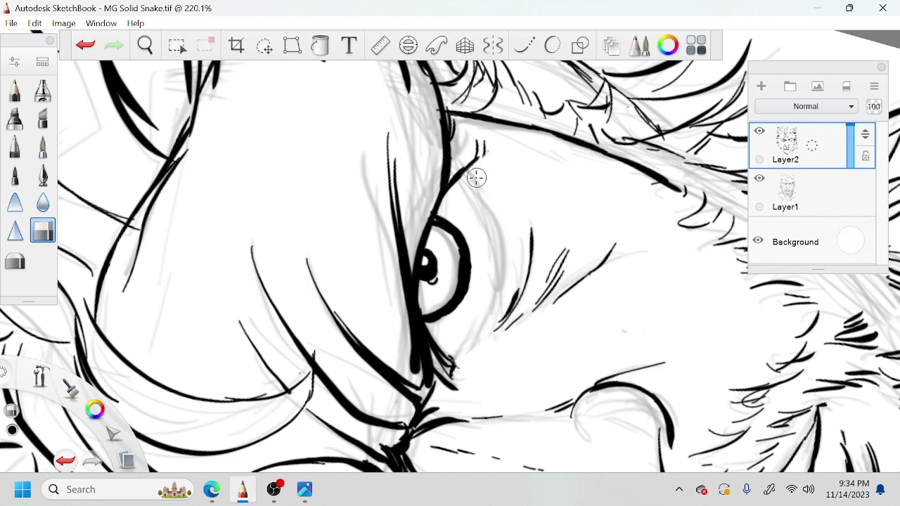
left_click(43, 174)
left_click_drag(452, 365, 461, 345)
mouse_move(457, 178)
left_mouse_down()
mouse_move(489, 253)
mouse_move(491, 278)
left_mouse_up()
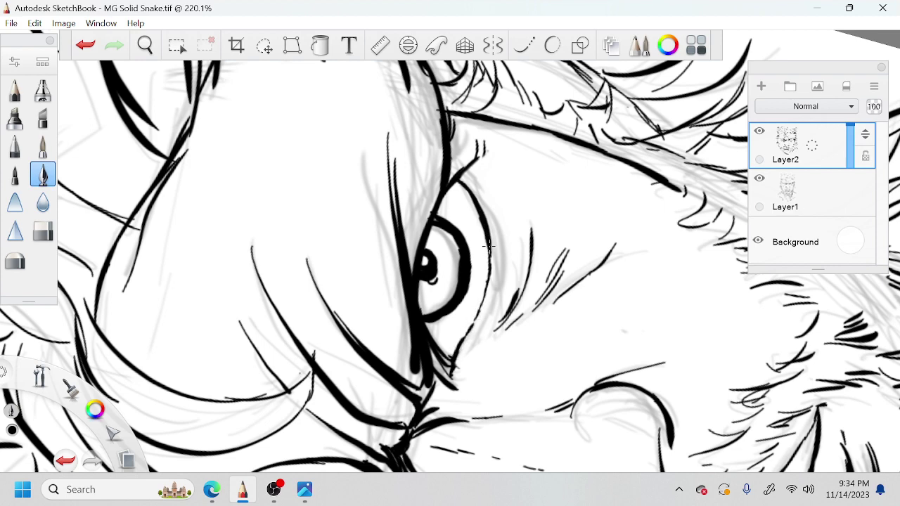
Erase the old lashes at the outer corner of the viewer's-right eye and ink short new ones
left_click(43, 231)
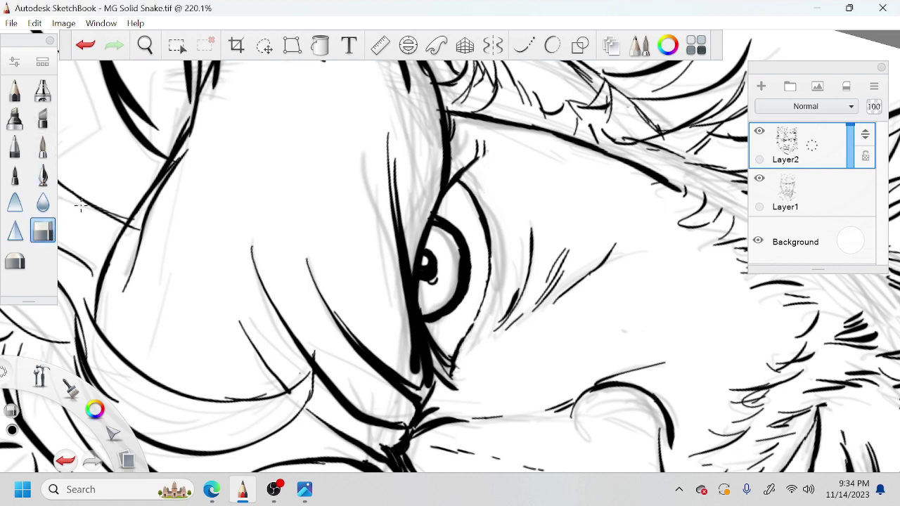
left_click_drag(465, 135, 485, 153)
left_click(43, 174)
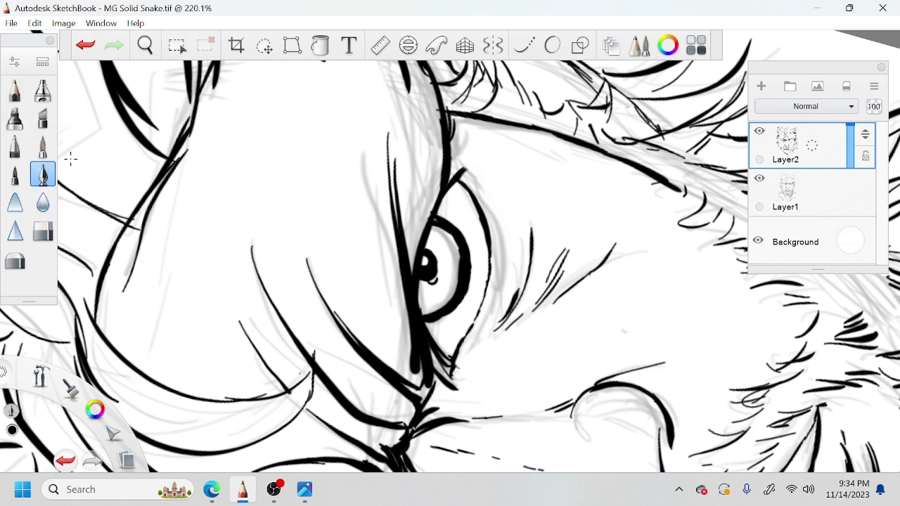
mouse_move(465, 152)
left_mouse_down()
mouse_move(456, 184)
mouse_move(464, 183)
left_mouse_up()
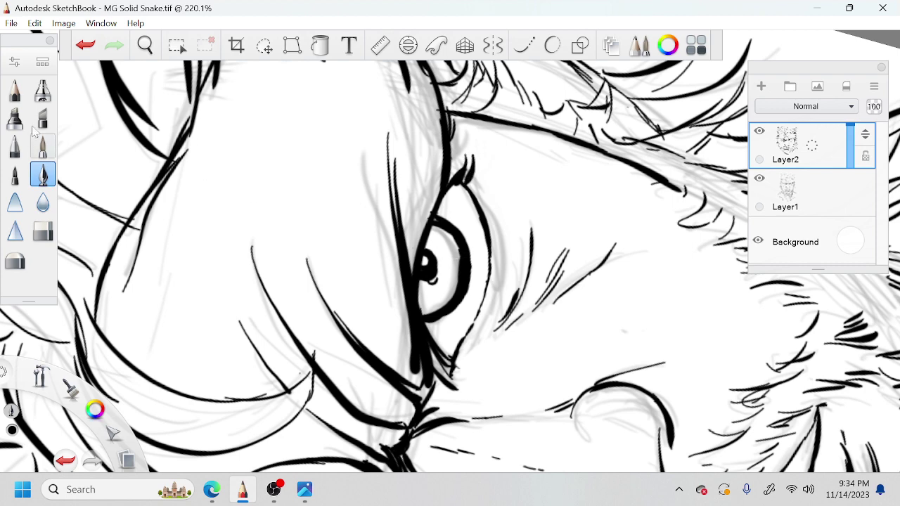
Erase the heavy iris ring of the viewer's-right eye and ink a thinner curved outline around the pupil
left_click(43, 231)
left_click_drag(436, 299, 442, 306)
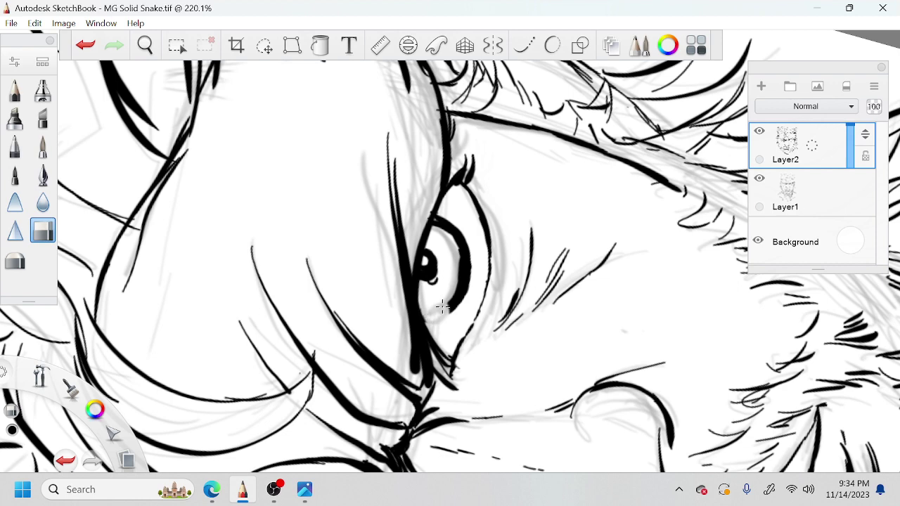
mouse_move(442, 305)
left_mouse_down()
mouse_move(465, 265)
mouse_move(454, 303)
left_mouse_up()
left_click_drag(461, 242, 450, 226)
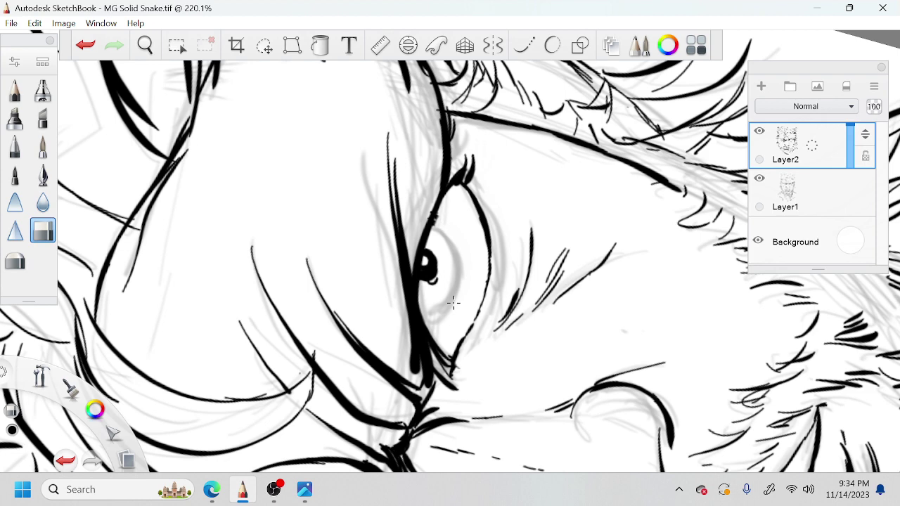
left_click(43, 175)
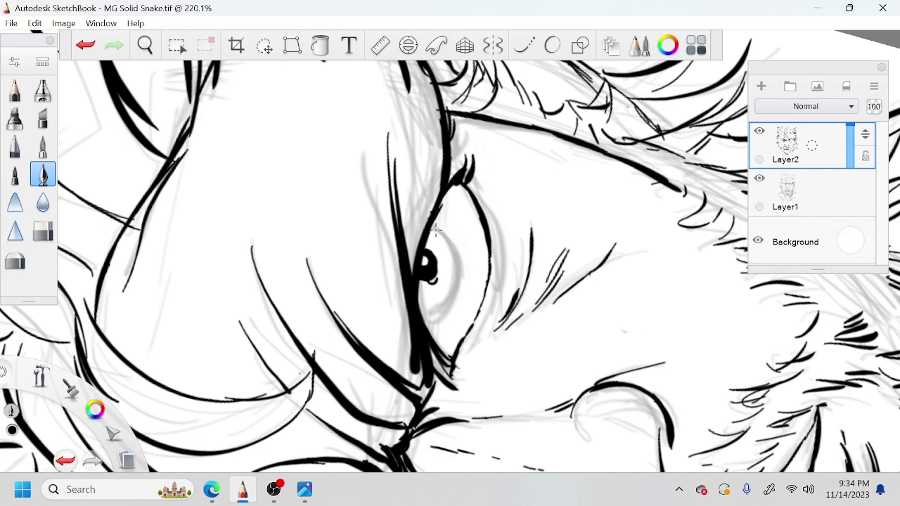
key("space")
mouse_move(460, 267)
left_mouse_down()
mouse_move(469, 181)
mouse_move(446, 200)
left_mouse_up()
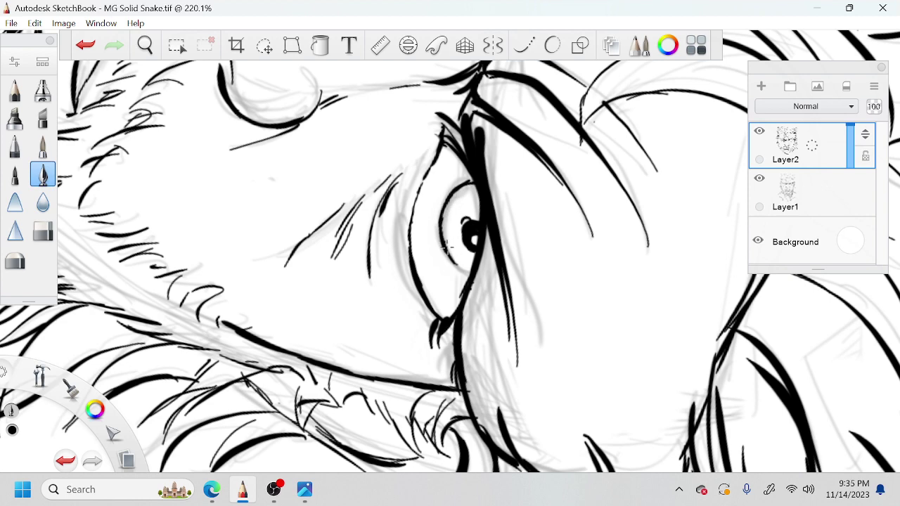
left_click_drag(445, 246, 473, 266)
Erase the inner corner and the outer tip of the viewer's-left eye outline
key("space")
left_click_drag(460, 231, 503, 221)
left_click_drag(511, 264, 527, 143)
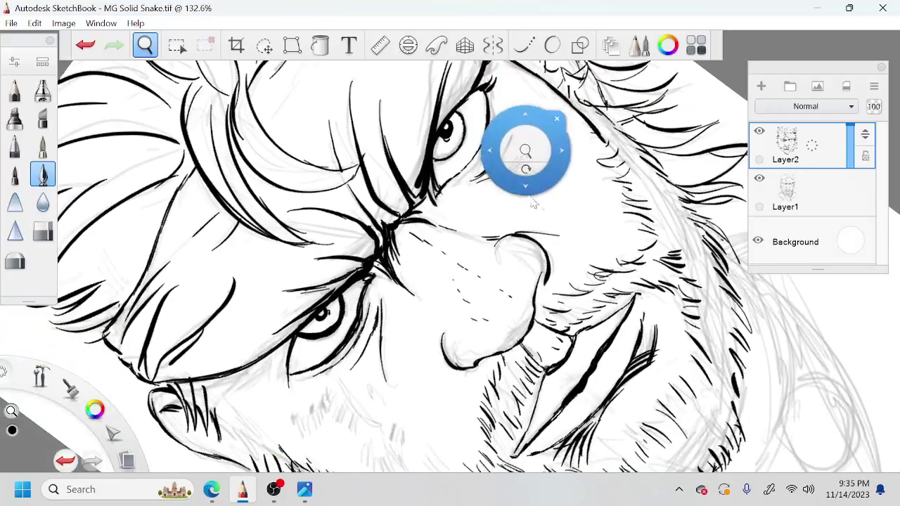
left_click_drag(532, 196, 505, 171)
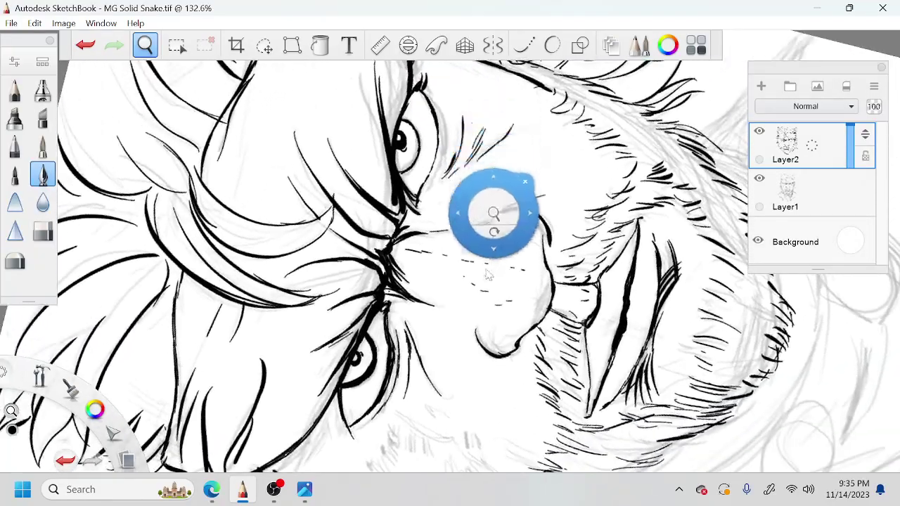
left_click_drag(499, 325, 498, 188)
left_click_drag(463, 293, 472, 262)
left_click_drag(496, 188, 512, 166)
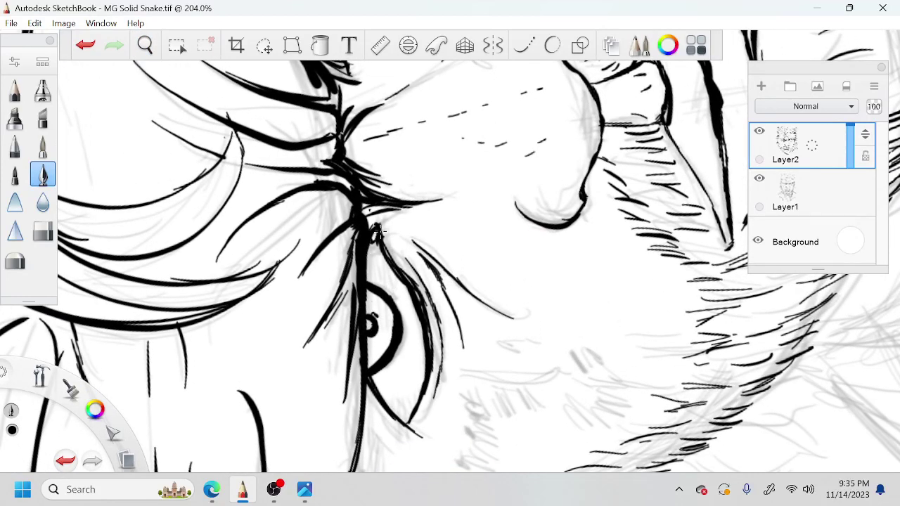
left_click(42, 231)
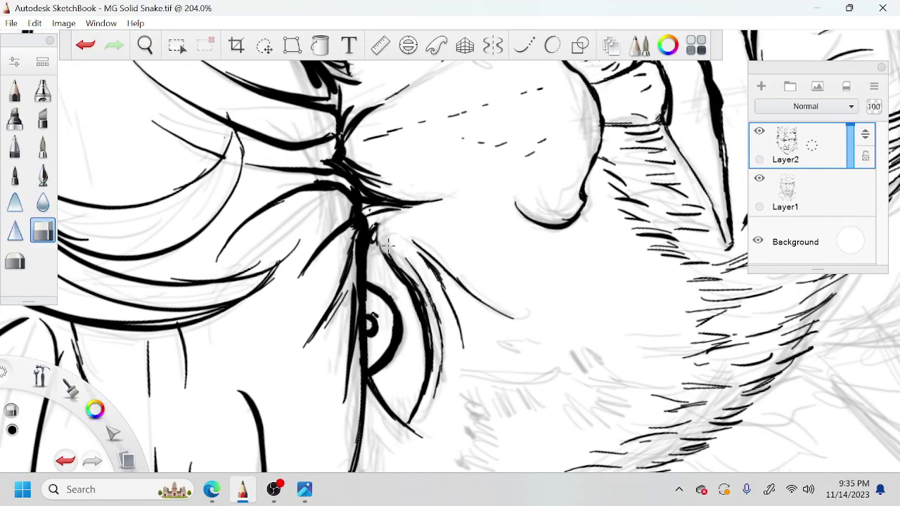
left_click_drag(384, 251, 396, 274)
mouse_move(422, 407)
left_mouse_down()
mouse_move(406, 428)
mouse_move(415, 419)
left_mouse_up()
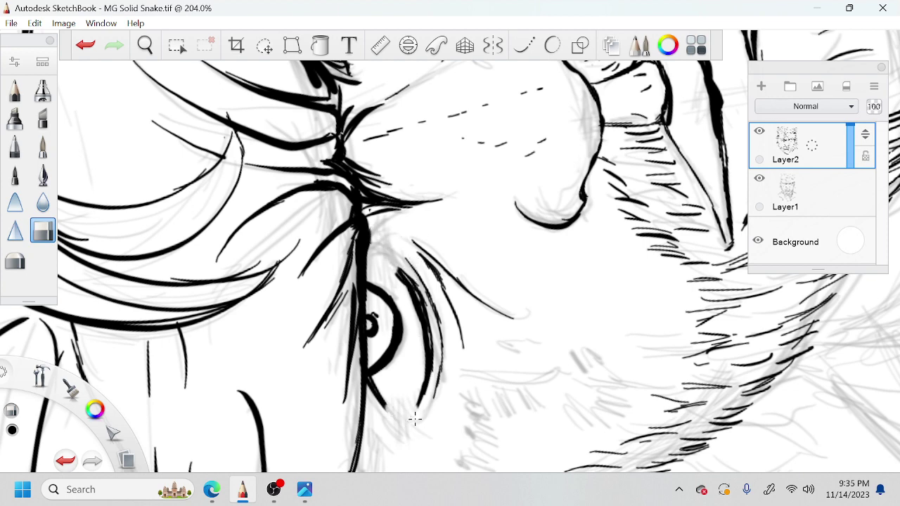
Re-ink both corners of the viewer's-left eye and touch up the fold lines beneath its lower lid
left_click(42, 176)
mouse_move(382, 402)
left_mouse_down()
mouse_move(415, 427)
mouse_move(376, 380)
mouse_move(395, 351)
mouse_move(419, 395)
mouse_move(403, 420)
mouse_move(422, 384)
left_mouse_up()
left_click_drag(366, 274, 388, 227)
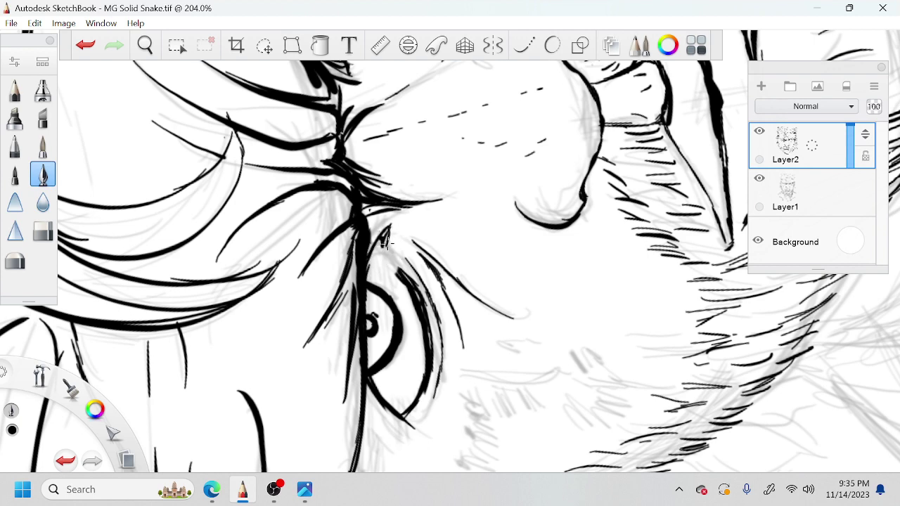
left_click_drag(386, 243, 399, 274)
left_click_drag(406, 236, 422, 269)
left_click_drag(430, 399, 440, 335)
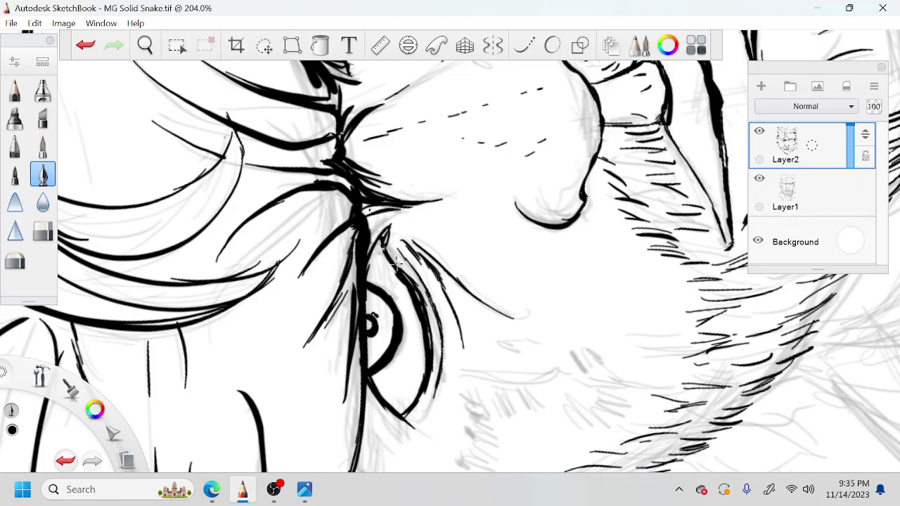
Erase the thick lower-lid line of the viewer's-left eye and re-ink it as a thin curve between the corners
key("space")
left_click_drag(456, 256, 475, 261)
mouse_move(494, 205)
left_mouse_down()
mouse_move(495, 191)
mouse_move(507, 204)
left_mouse_up()
left_click_drag(556, 177, 510, 222)
left_click(42, 231)
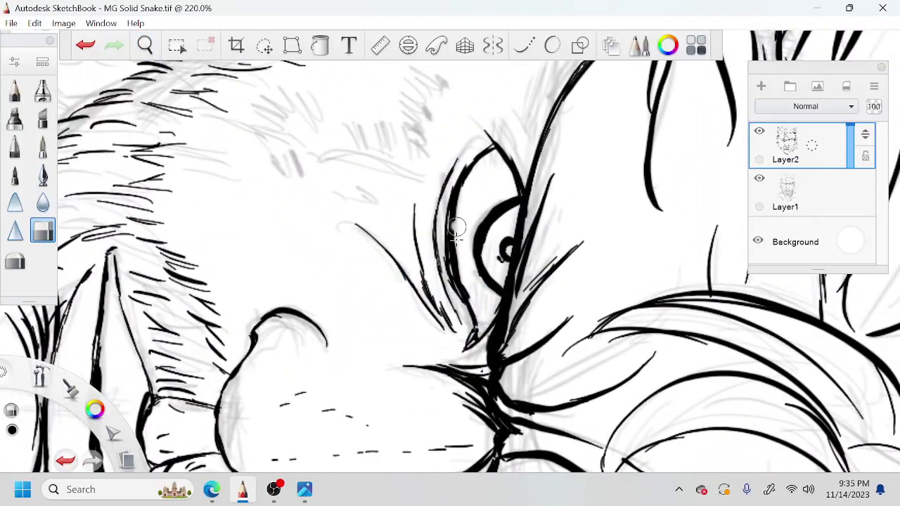
mouse_move(453, 246)
left_mouse_down()
mouse_move(463, 298)
mouse_move(450, 225)
mouse_move(452, 245)
left_mouse_up()
left_click_drag(459, 196, 475, 161)
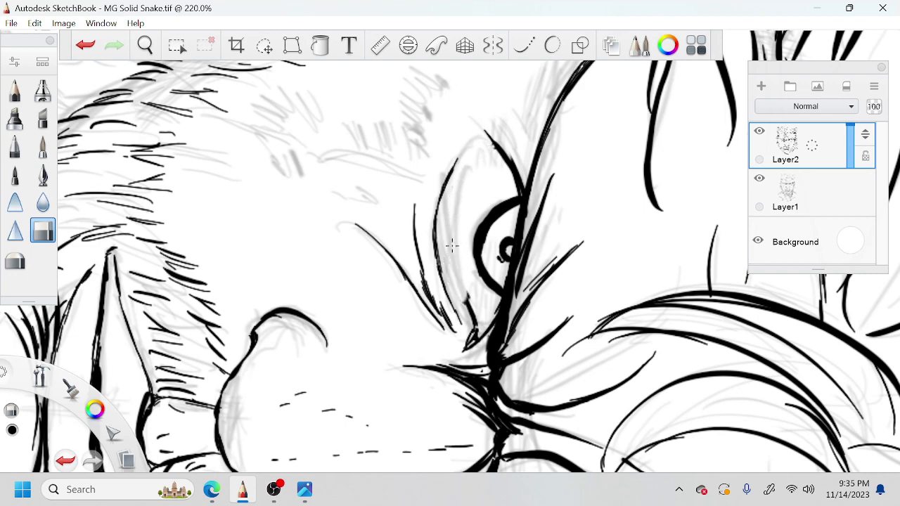
left_click(42, 174)
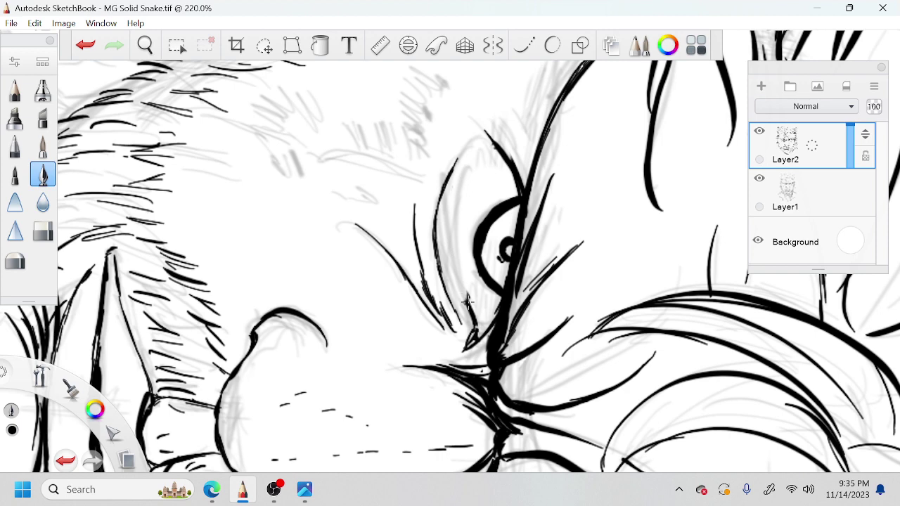
left_click_drag(468, 303, 456, 268)
mouse_move(489, 160)
left_mouse_down()
mouse_move(460, 212)
mouse_move(454, 260)
left_mouse_up()
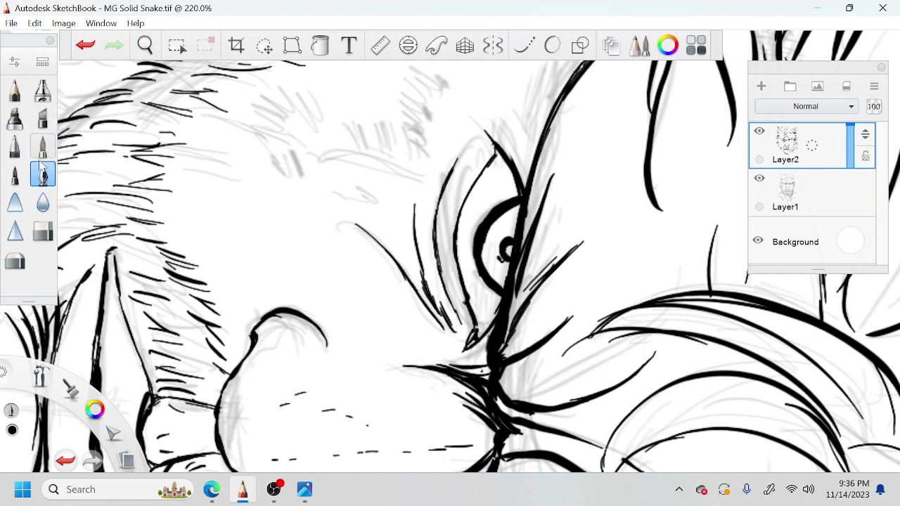
Erase the iris ring and pupil of the viewer's-left eye and reinforce the outer end of its lower-lid line
left_click(43, 231)
mouse_move(493, 212)
left_mouse_down()
mouse_move(480, 271)
mouse_move(490, 285)
mouse_move(510, 241)
mouse_move(498, 214)
mouse_move(509, 205)
left_mouse_up()
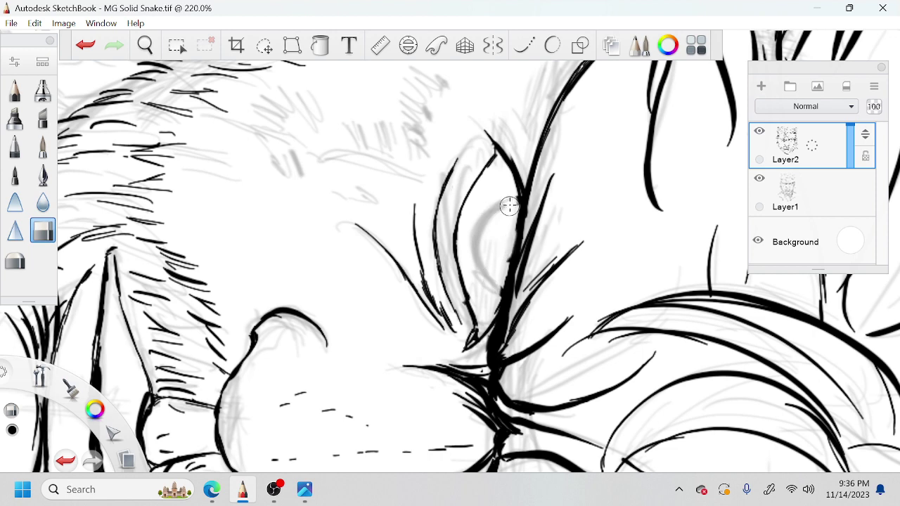
left_click(42, 174)
key("space")
mouse_move(448, 286)
left_mouse_down()
mouse_move(450, 261)
mouse_move(454, 274)
left_mouse_up()
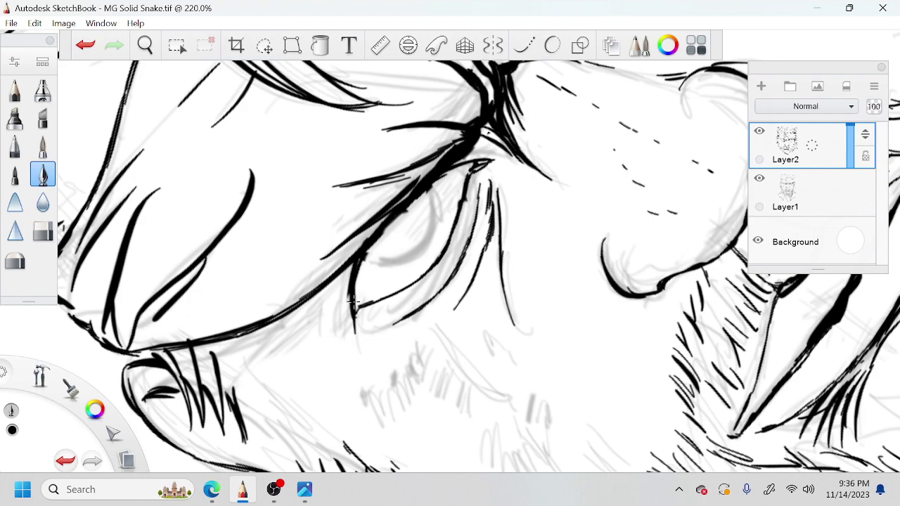
left_click_drag(371, 299, 410, 284)
key("ctrl+z")
key("space")
left_click_drag(450, 262, 470, 277)
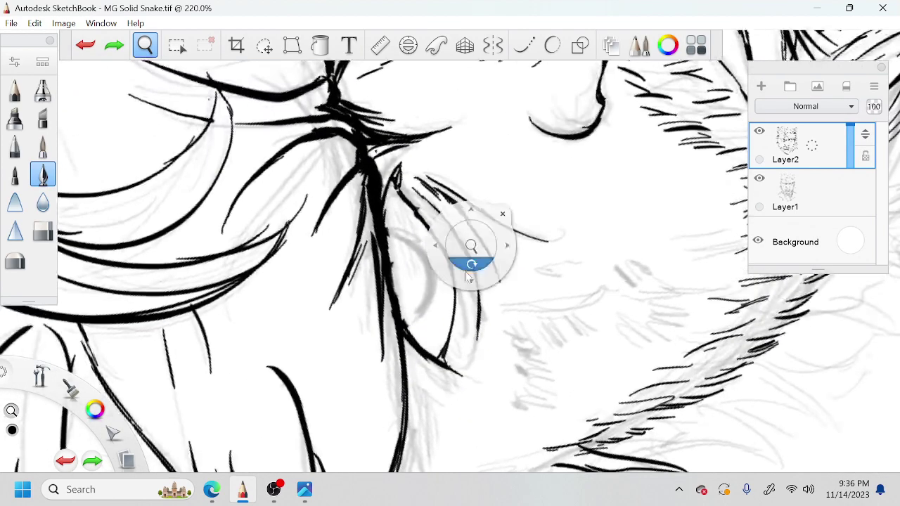
left_click_drag(442, 356, 449, 331)
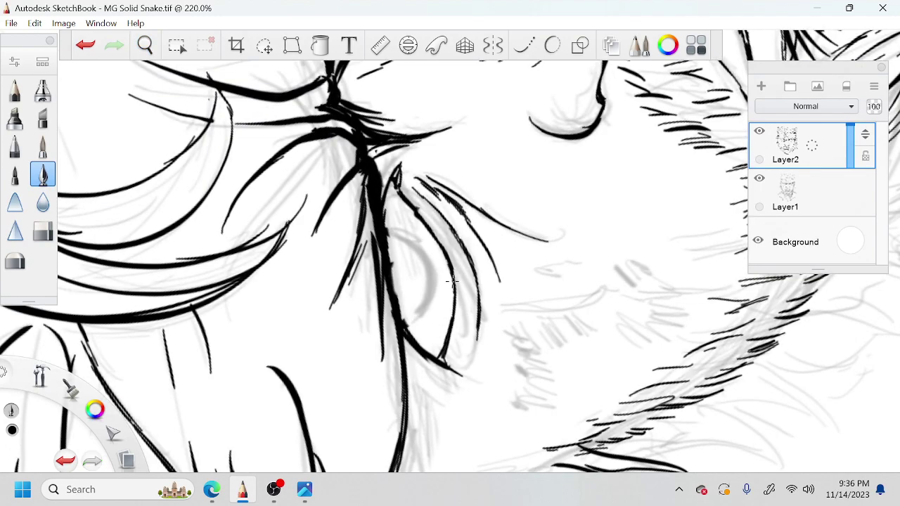
Ink a new curved iris ring in the viewer's-left eye, from the upper lid around both sides
key("space")
left_click_drag(464, 269, 443, 275)
left_click_drag(395, 242, 370, 227)
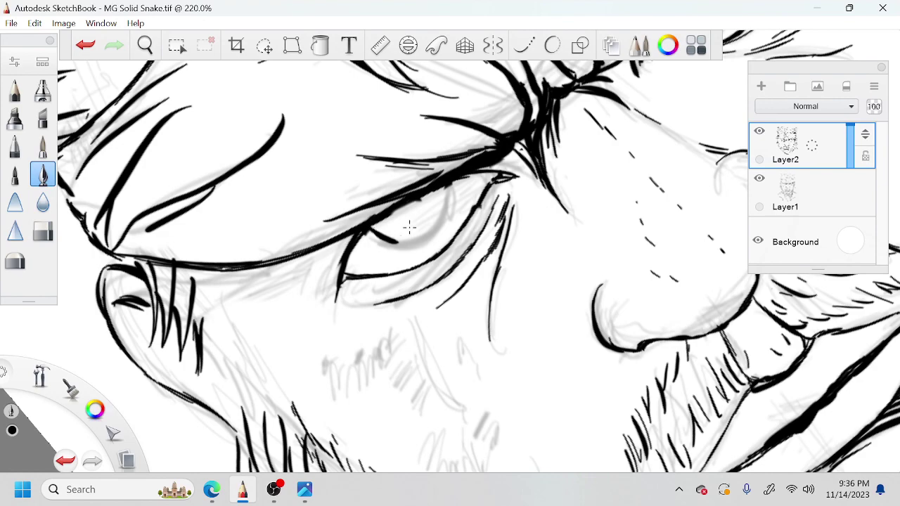
mouse_move(449, 187)
left_mouse_down()
mouse_move(435, 231)
mouse_move(456, 273)
mouse_move(450, 252)
mouse_move(510, 209)
mouse_move(480, 225)
mouse_move(478, 259)
mouse_move(499, 210)
left_mouse_up()
key("space")
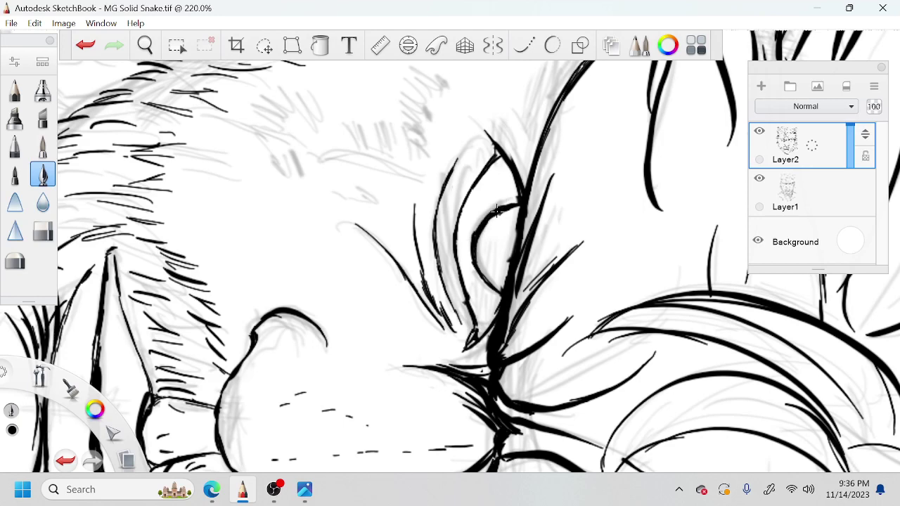
Redraw the middle of the viewer's-left iris ring with a thinner line and ink a dark pupil with a highlight inside it
left_click(43, 231)
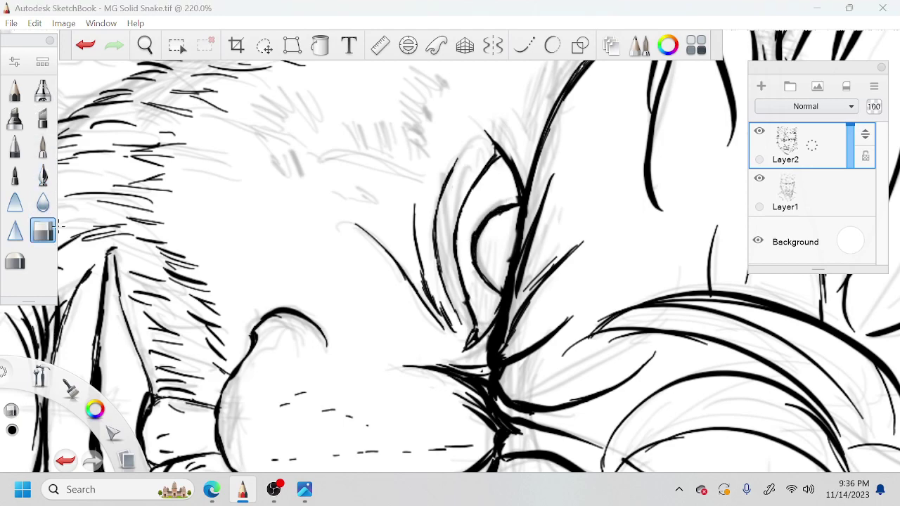
mouse_move(485, 273)
left_mouse_down()
mouse_move(477, 231)
mouse_move(492, 215)
mouse_move(478, 213)
left_mouse_up()
left_click(42, 174)
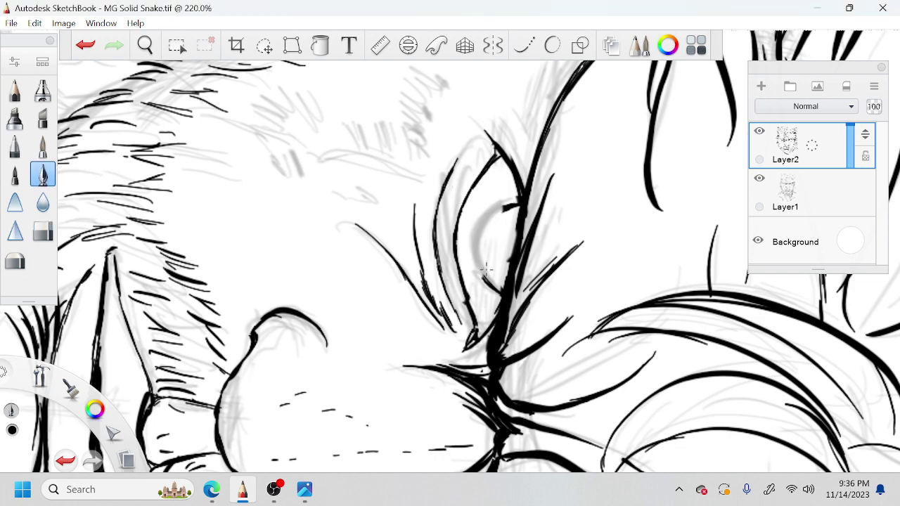
left_click_drag(484, 274, 479, 250)
mouse_move(514, 211)
left_mouse_down()
mouse_move(500, 209)
mouse_move(481, 230)
left_mouse_up()
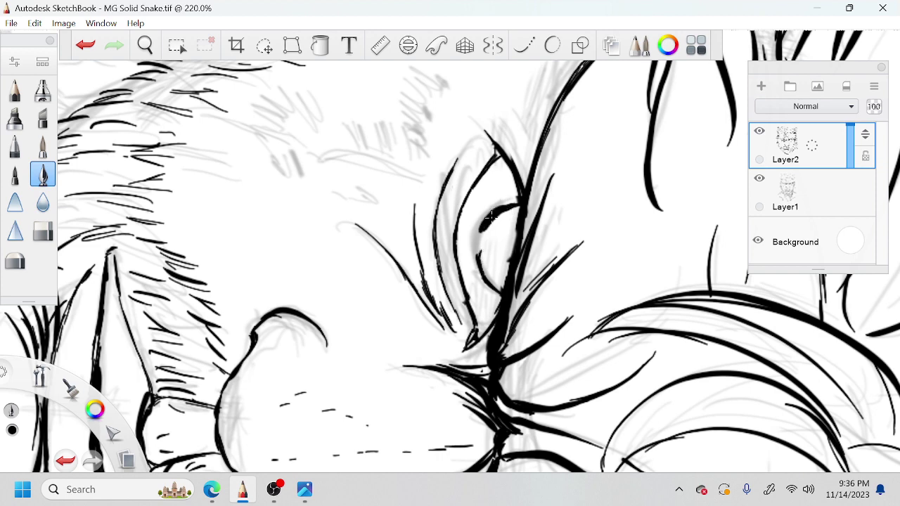
key("ctrl+z")
key("ctrl+z")
key("ctrl+z")
key("ctrl+z")
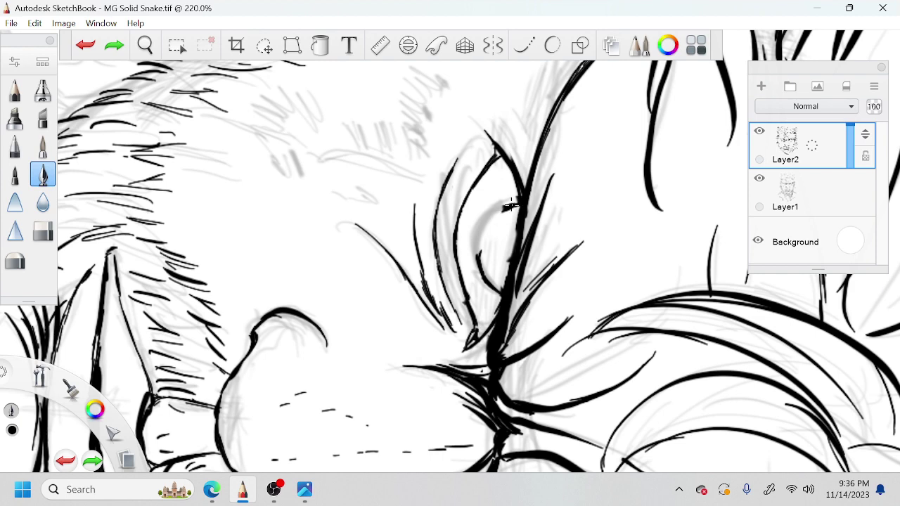
left_click_drag(510, 206, 494, 214)
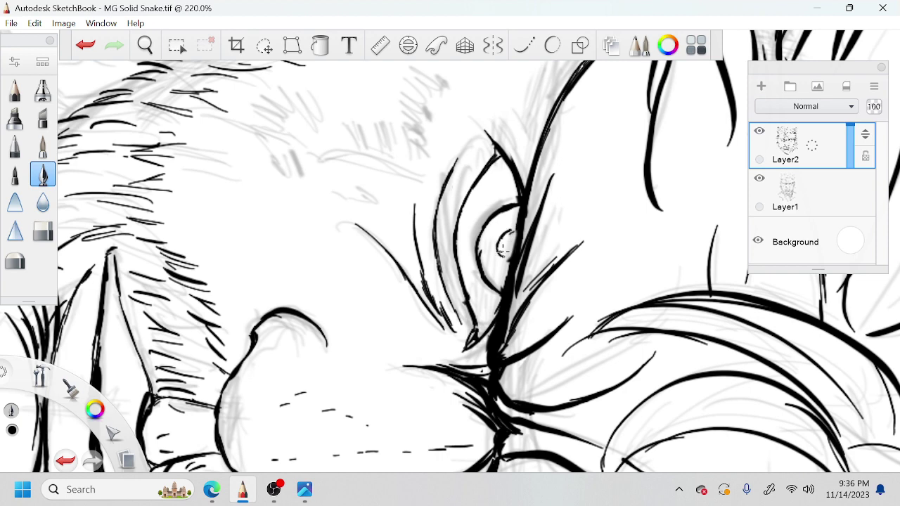
mouse_move(506, 232)
left_mouse_down()
mouse_move(500, 253)
mouse_move(507, 243)
left_mouse_up()
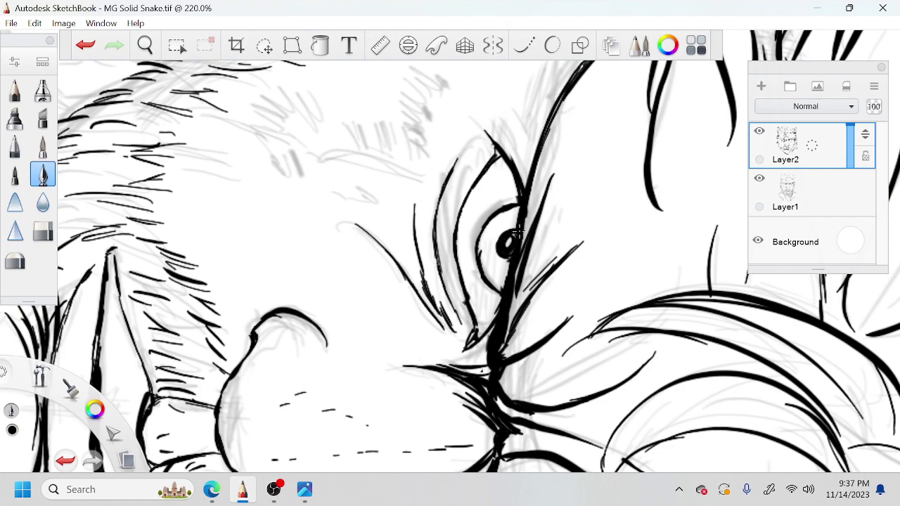
Ink additional strokes along the underside of the brow above the viewer's-right eye
key("space")
mouse_move(481, 235)
left_mouse_down()
mouse_move(490, 263)
mouse_move(491, 246)
left_mouse_up()
left_click_drag(472, 173, 515, 239)
left_click_drag(662, 164, 585, 298)
left_click_drag(527, 394, 533, 385)
left_click_drag(658, 198, 602, 312)
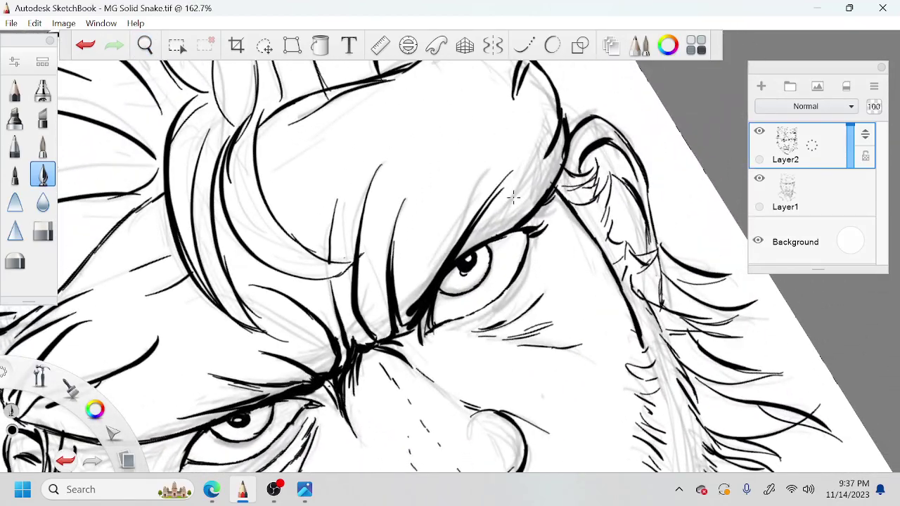
mouse_move(546, 133)
left_mouse_down()
mouse_move(519, 190)
mouse_move(465, 250)
left_mouse_up()
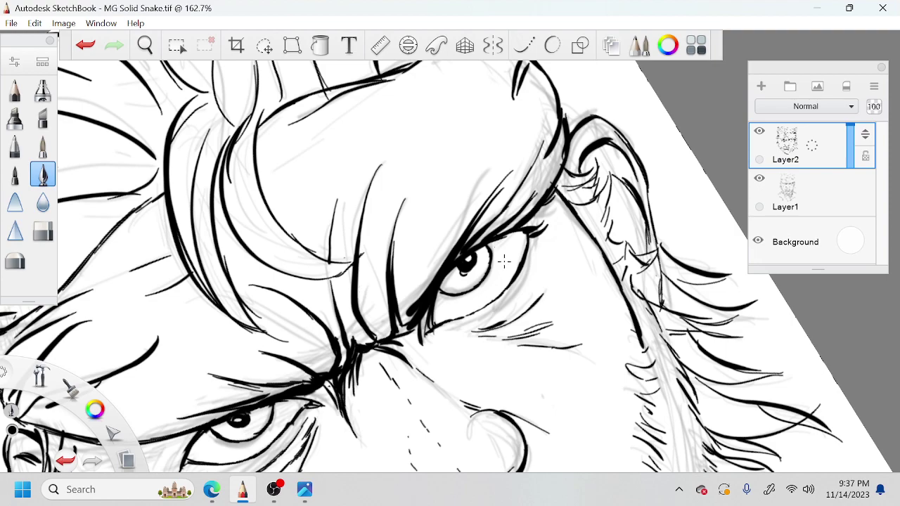
Hide the pencil sketch layer to check the ink line art on its own, and show the sketch again
key("space")
left_click_drag(484, 275, 432, 301)
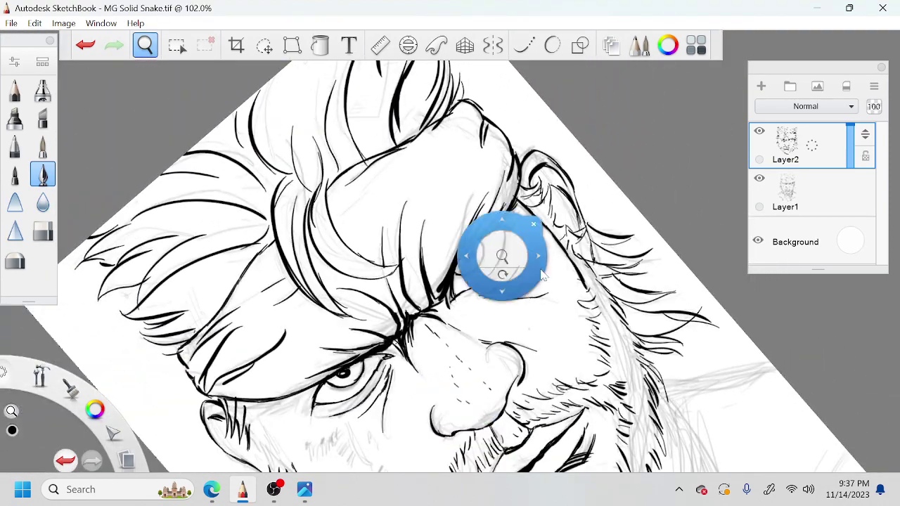
left_click_drag(541, 274, 532, 225)
left_click(768, 186)
left_click(761, 180)
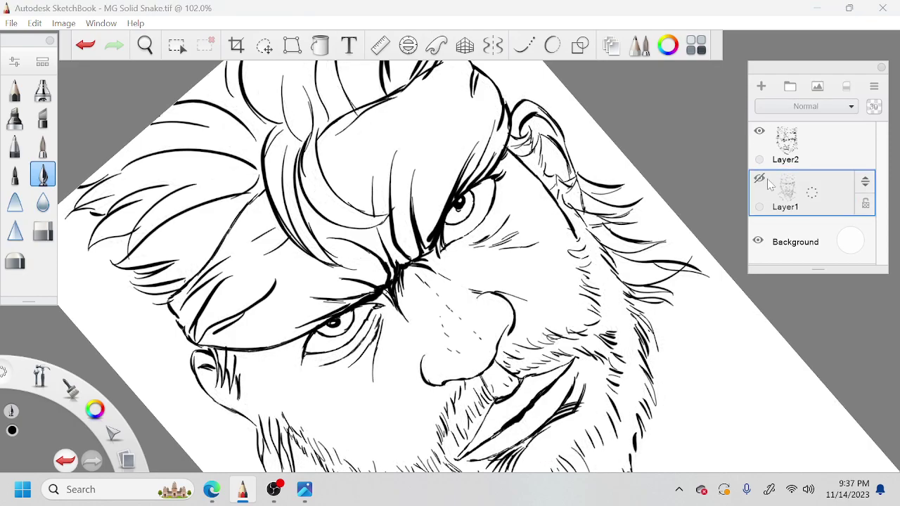
left_click(760, 179)
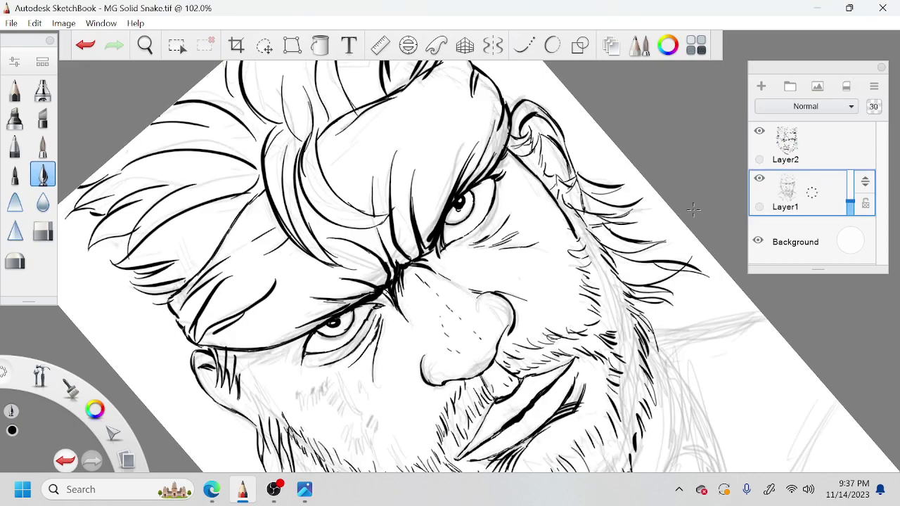
Undo the stray hair stroke made on the sketch layer beside the viewer's-left jaw and make Layer2 active
key("space")
left_click_drag(653, 316, 623, 277)
left_click_drag(602, 242, 565, 277)
left_click_drag(492, 437, 572, 360)
left_click_drag(641, 252, 671, 235)
left_click_drag(547, 344, 619, 308)
left_click_drag(651, 275, 669, 263)
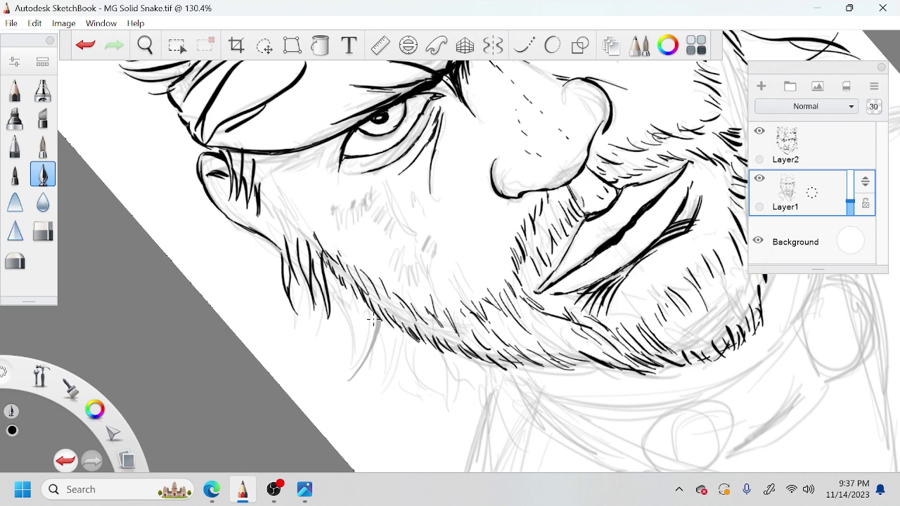
key("ctrl+z")
left_click(834, 155)
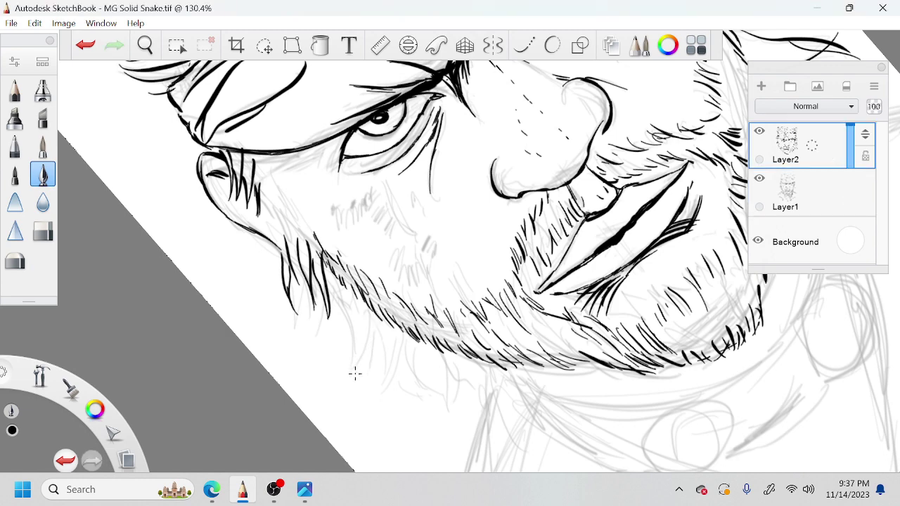
Ink a thick curved hair lock and thinner strands behind the jaw, just below the viewer's-left ear
left_click_drag(356, 374, 376, 309)
key("ctrl+z")
left_click_drag(353, 376, 374, 309)
key("ctrl+z")
left_click_drag(350, 368, 369, 307)
left_click_drag(354, 360, 333, 276)
left_click_drag(330, 314, 326, 277)
mouse_move(324, 333)
left_mouse_down()
mouse_move(303, 302)
mouse_move(295, 328)
mouse_move(291, 273)
left_mouse_up()
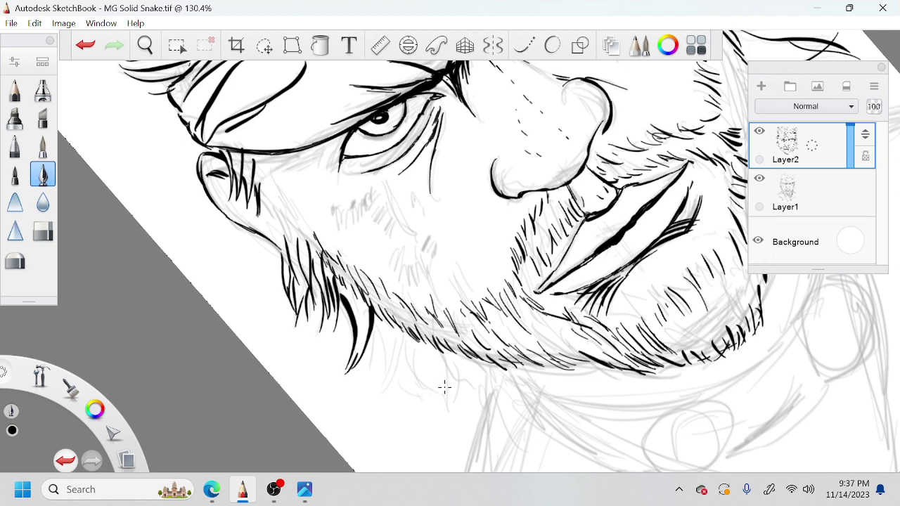
Ink more pointed hair strands hanging beneath the viewer's-left jawline, continuing down to the side of the neck
mouse_move(448, 420)
left_mouse_down()
mouse_move(439, 374)
mouse_move(450, 406)
mouse_move(408, 341)
left_mouse_up()
left_click_drag(433, 383, 415, 343)
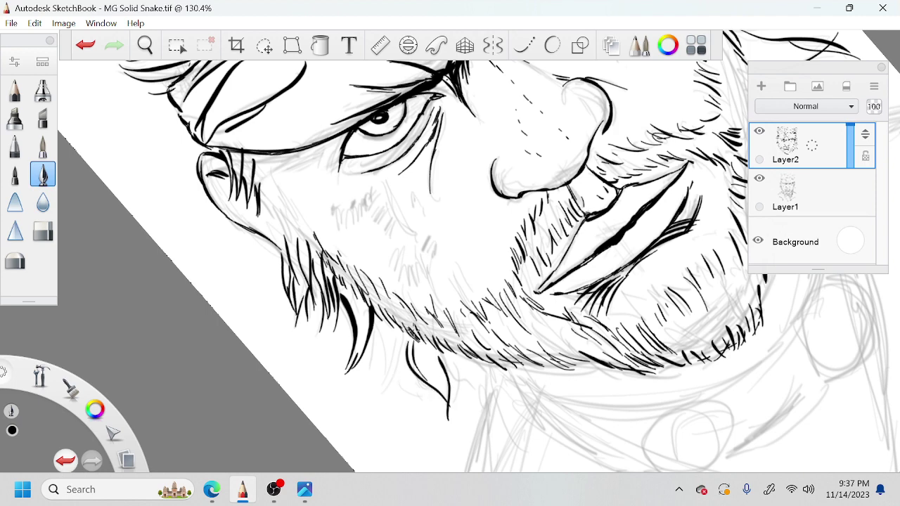
mouse_move(380, 395)
left_mouse_down()
mouse_move(392, 377)
mouse_move(380, 390)
mouse_move(401, 333)
left_mouse_up()
left_click_drag(370, 381, 395, 321)
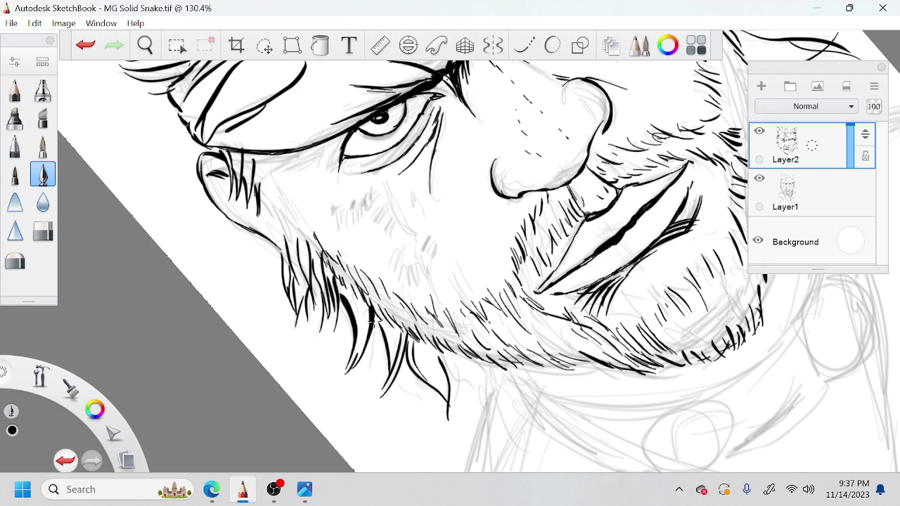
mouse_move(377, 353)
left_mouse_down()
mouse_move(371, 373)
mouse_move(376, 318)
left_mouse_up()
left_click_drag(462, 412, 447, 355)
left_click_drag(459, 398, 442, 354)
Ink a thin curved strand between the hanging locks, redrawing it until it fits, and add a short strand beside the neck
left_click_drag(433, 396, 399, 375)
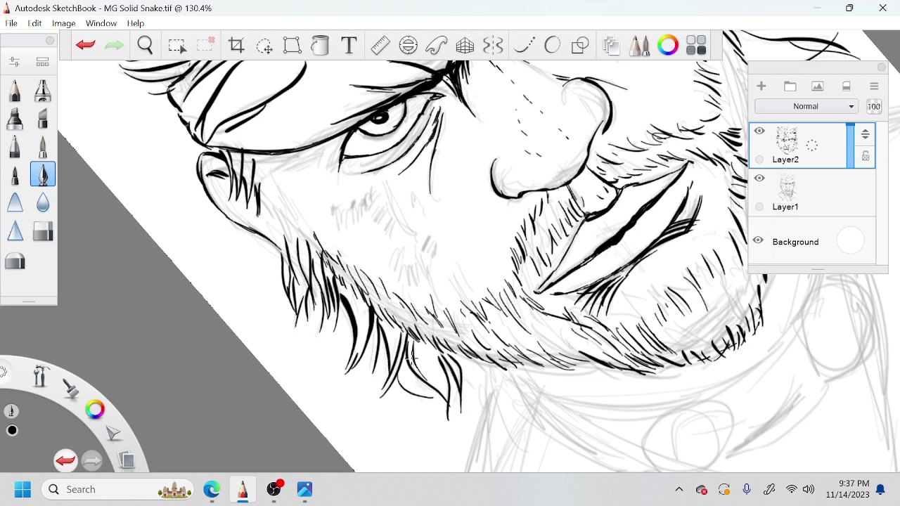
key("ctrl+z")
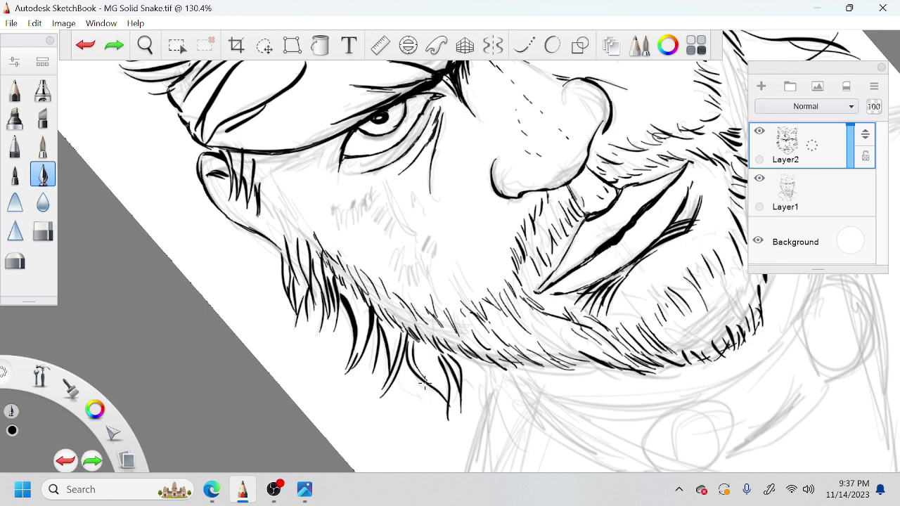
mouse_move(428, 395)
left_mouse_down()
mouse_move(400, 375)
mouse_move(412, 370)
left_mouse_up()
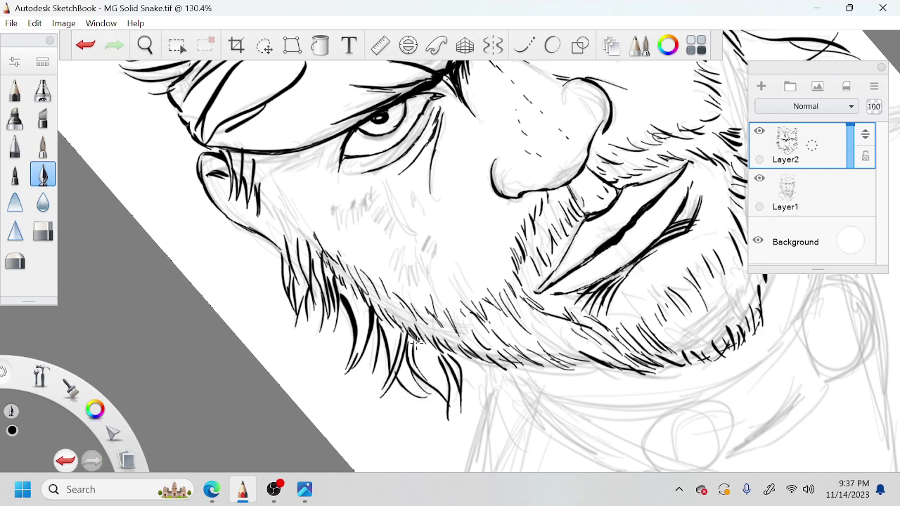
key("ctrl+z")
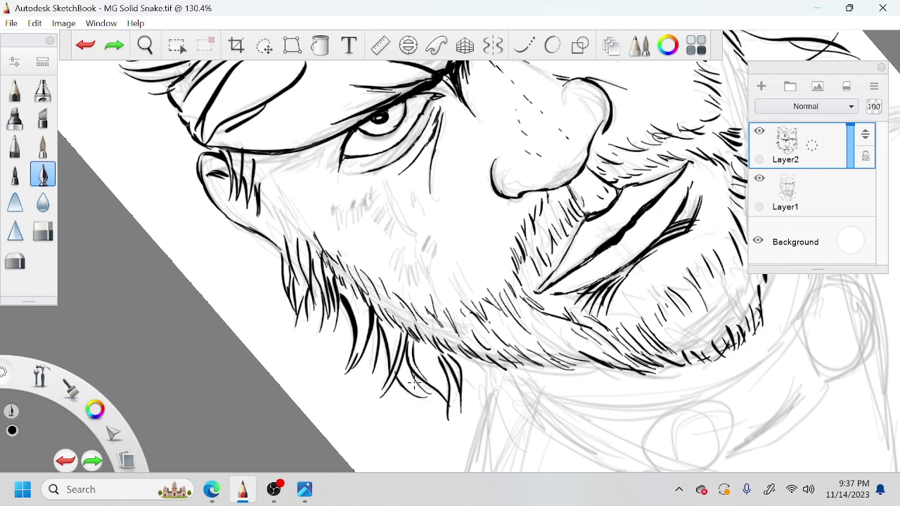
left_click_drag(430, 398, 411, 370)
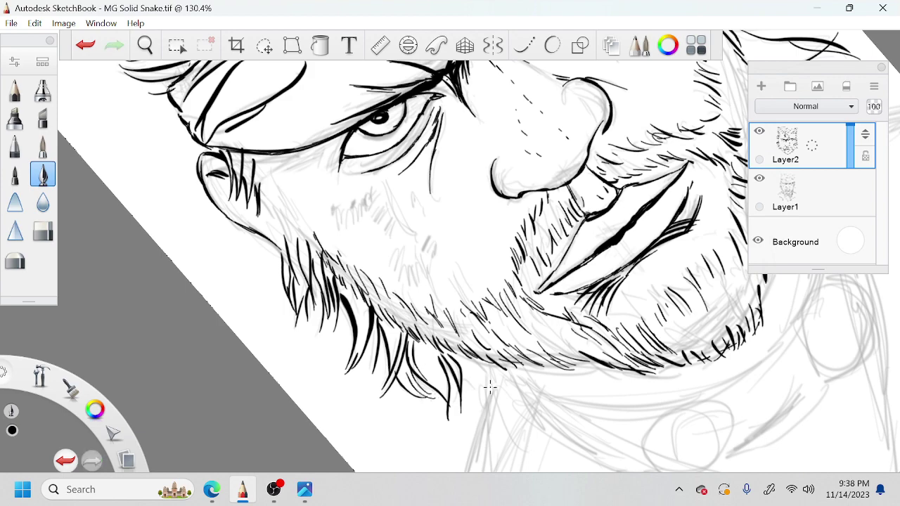
mouse_move(473, 395)
left_mouse_down()
mouse_move(466, 355)
mouse_move(489, 356)
left_mouse_up()
Ink a short line at the neck beneath the viewer's-left jaw and a thick contour along the viewer's-right jaw
key("space")
left_click_drag(593, 360, 493, 265)
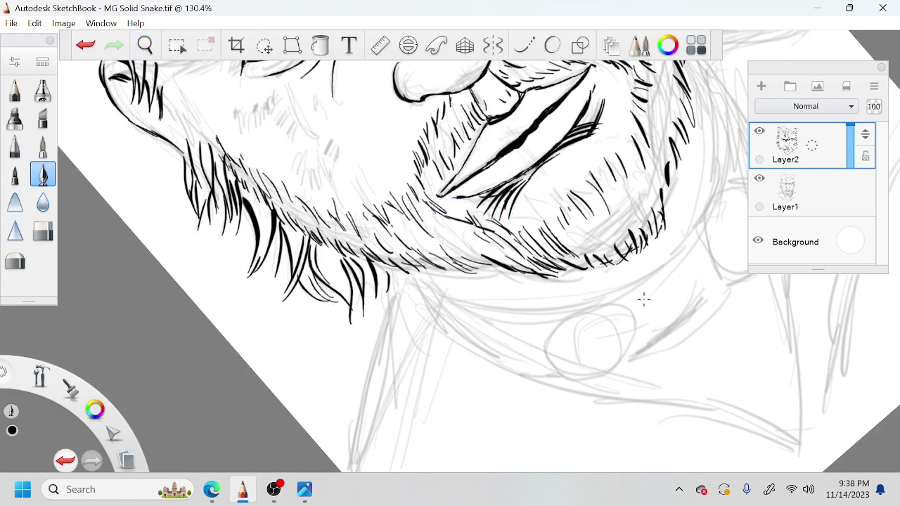
left_click_drag(424, 271, 453, 297)
key("space")
left_click_drag(685, 284, 603, 375)
mouse_move(623, 173)
left_mouse_down()
mouse_move(608, 145)
mouse_move(633, 191)
left_mouse_up()
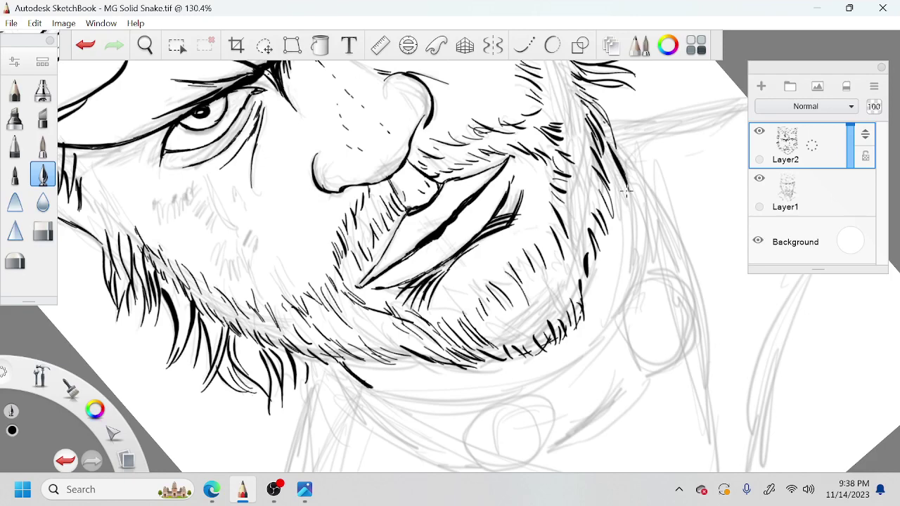
left_click_drag(595, 132, 618, 168)
mouse_move(635, 224)
left_mouse_down()
mouse_move(625, 174)
mouse_move(634, 249)
left_mouse_up()
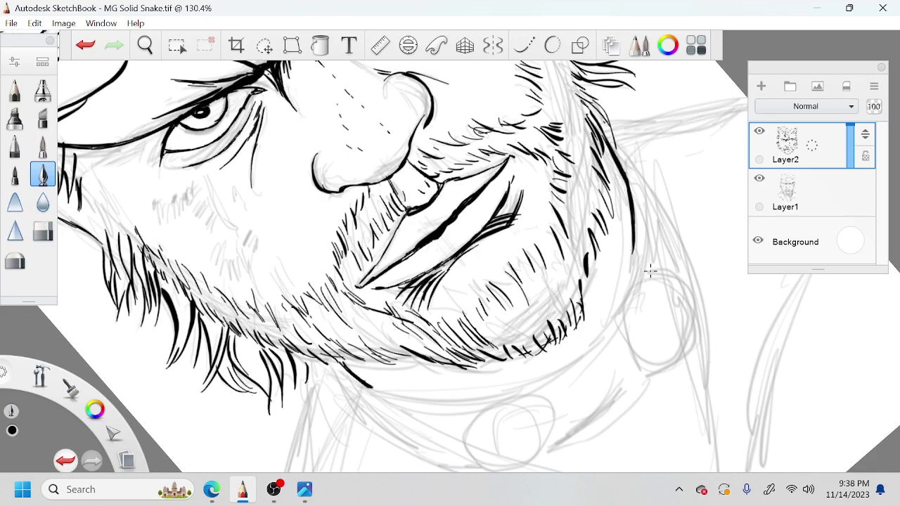
Ink short, dense beard strokes along the viewer's-right side of the chin and up the jaw
key("space")
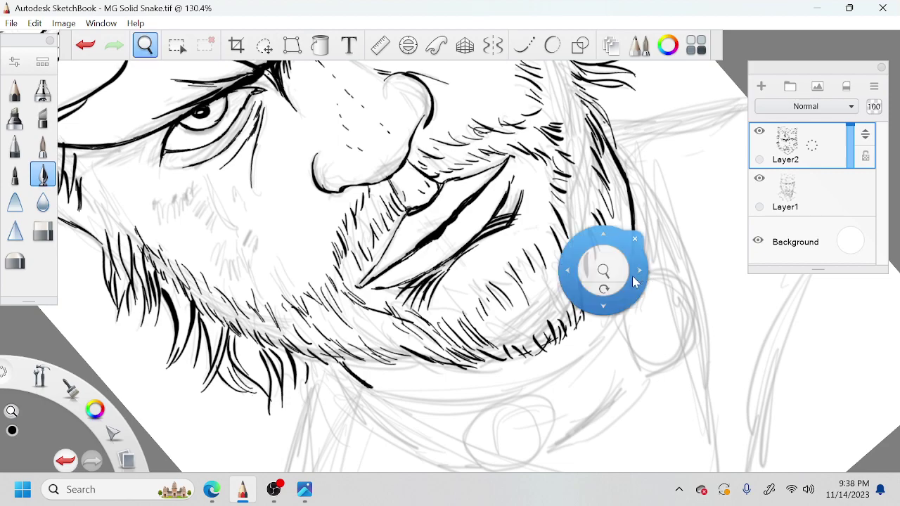
left_click_drag(611, 270, 582, 318)
left_click_drag(635, 285, 614, 326)
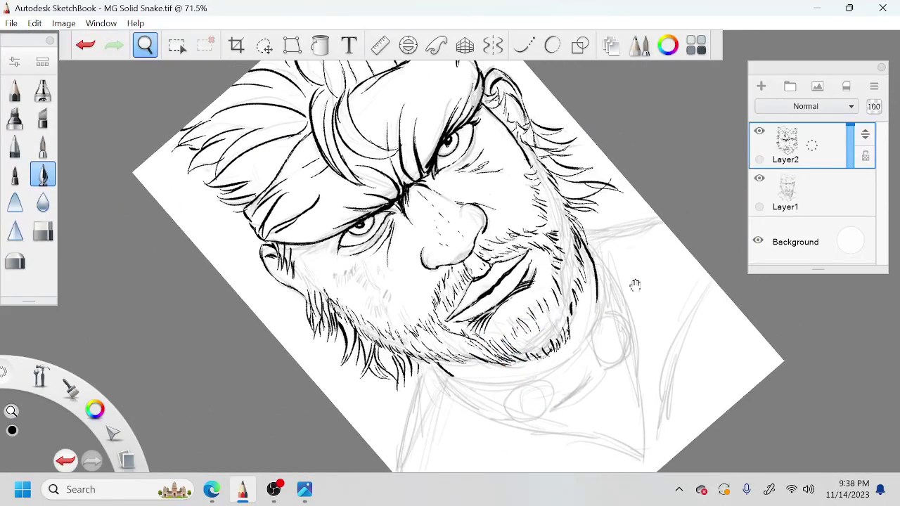
left_click_drag(579, 357, 620, 332)
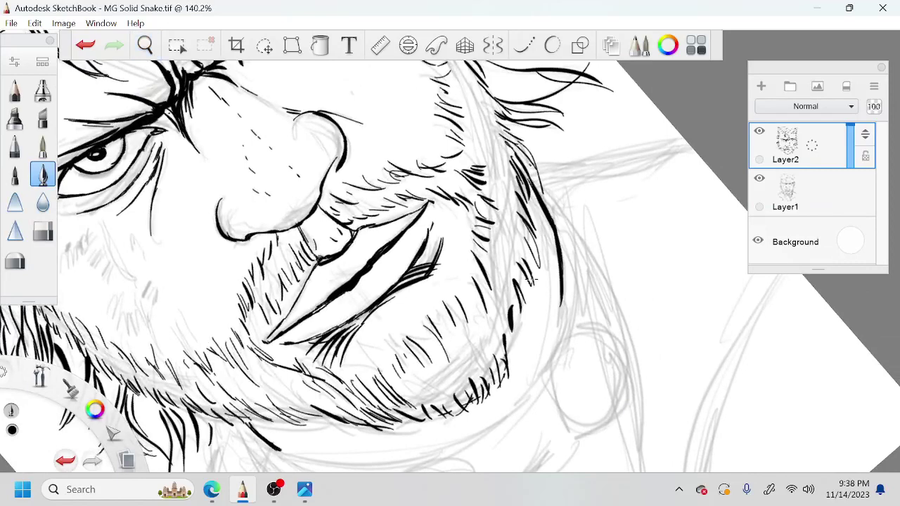
left_click_drag(517, 305, 522, 339)
left_click_drag(519, 330, 509, 354)
left_click_drag(511, 344, 505, 358)
left_click_drag(527, 303, 527, 325)
left_click_drag(524, 267, 519, 301)
left_click_drag(535, 276, 521, 288)
left_click_drag(529, 237, 529, 266)
left_click_drag(523, 208, 529, 242)
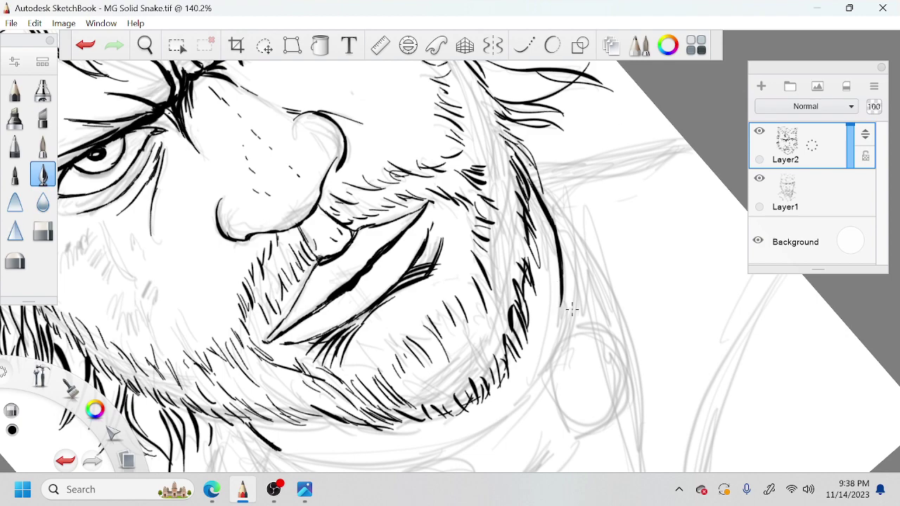
Erase the lower part of the viewer's-right jaw contour and re-ink it curving inward to meet the chin beard
mouse_move(564, 306)
left_mouse_down()
mouse_move(540, 195)
mouse_move(531, 230)
mouse_move(458, 321)
mouse_move(484, 345)
left_mouse_up()
key("space")
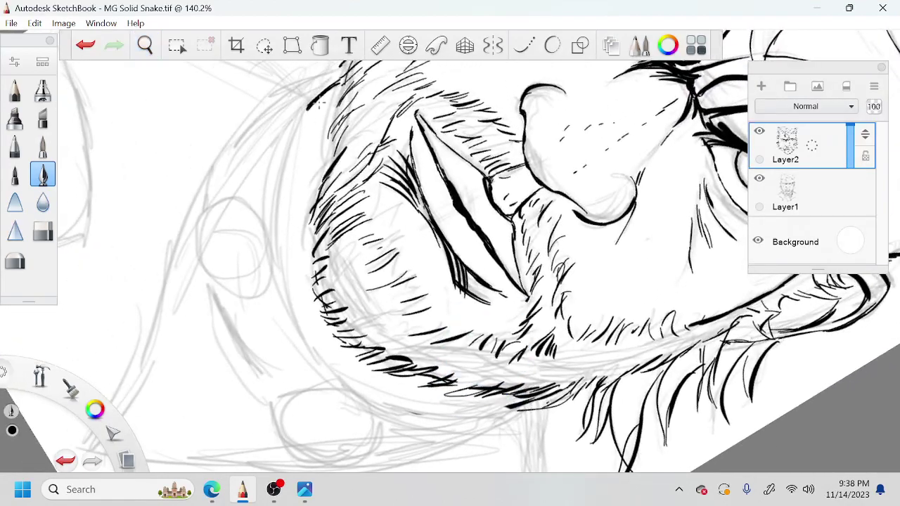
left_click_drag(310, 109, 301, 185)
left_click_drag(301, 137, 304, 209)
left_click_drag(297, 160, 307, 222)
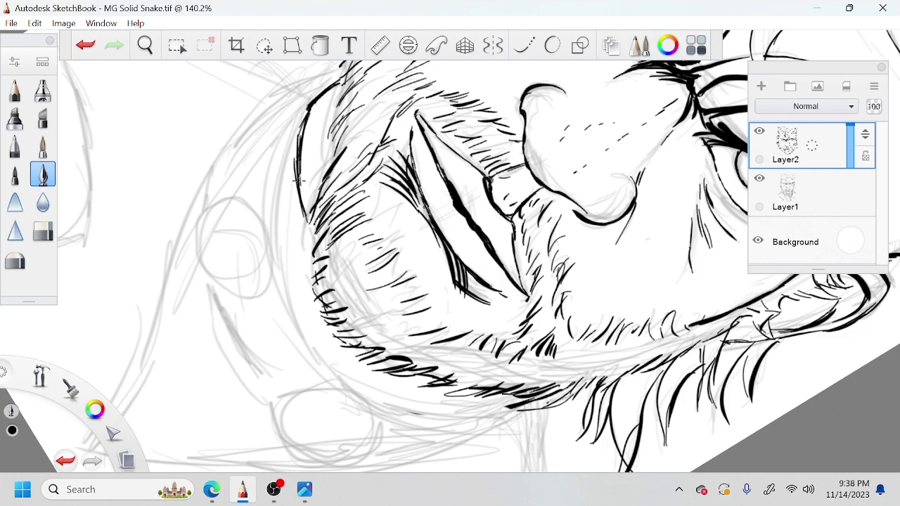
Fill in the beard edge where the viewer's-right jaw contour meets the chin with short ink strokes
key("space")
left_click_drag(490, 344, 444, 346)
left_click_drag(335, 166, 314, 177)
left_click_drag(333, 173, 307, 196)
left_click_drag(318, 194, 306, 207)
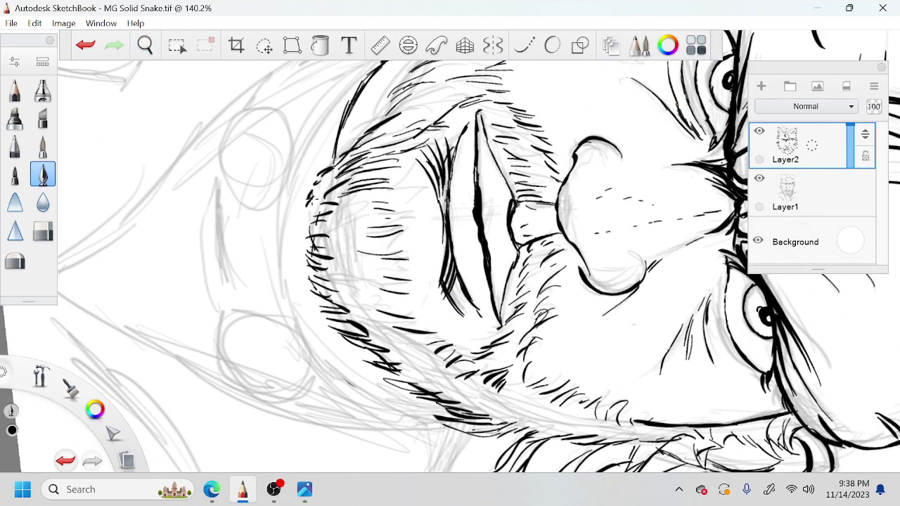
left_click_drag(346, 156, 329, 166)
left_click_drag(331, 168, 323, 176)
left_click_drag(356, 150, 315, 190)
left_click_drag(334, 188, 311, 204)
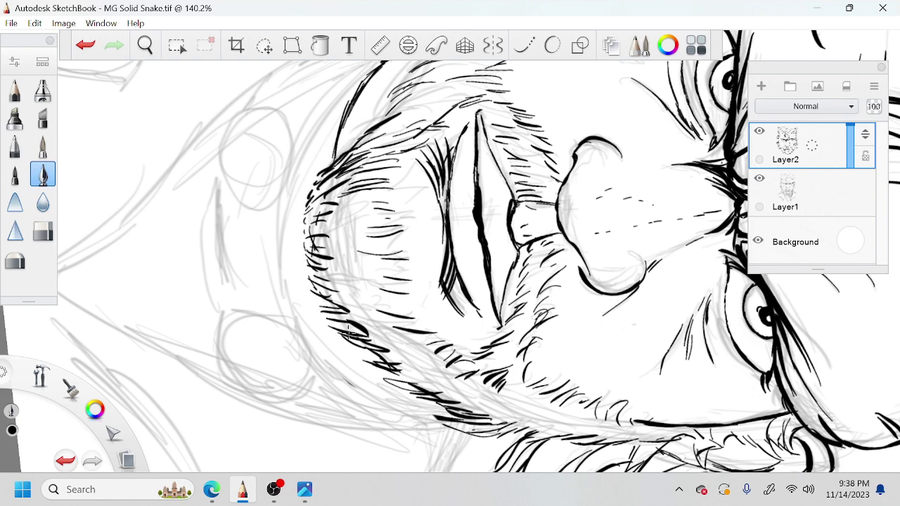
Ink a curved jaw contour under the viewer's-left beard from chin to neck and reinforce the viewer's-right jaw contour
key("space")
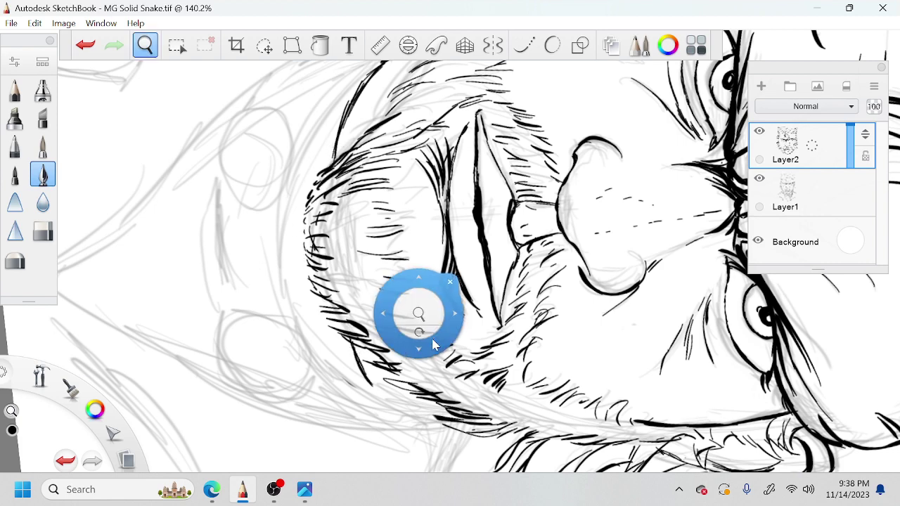
mouse_move(428, 342)
left_mouse_down()
mouse_move(338, 338)
mouse_move(364, 388)
mouse_move(404, 417)
left_mouse_up()
key("space")
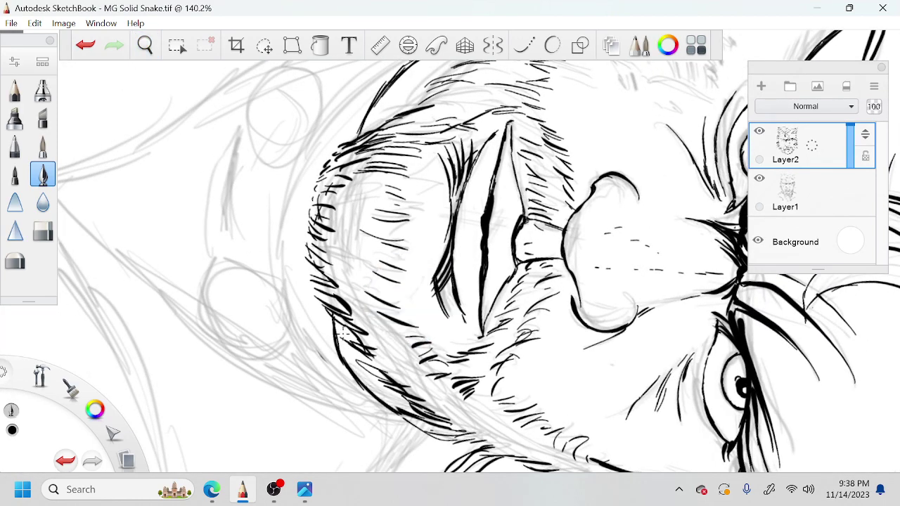
left_click_drag(327, 310, 347, 360)
key("space")
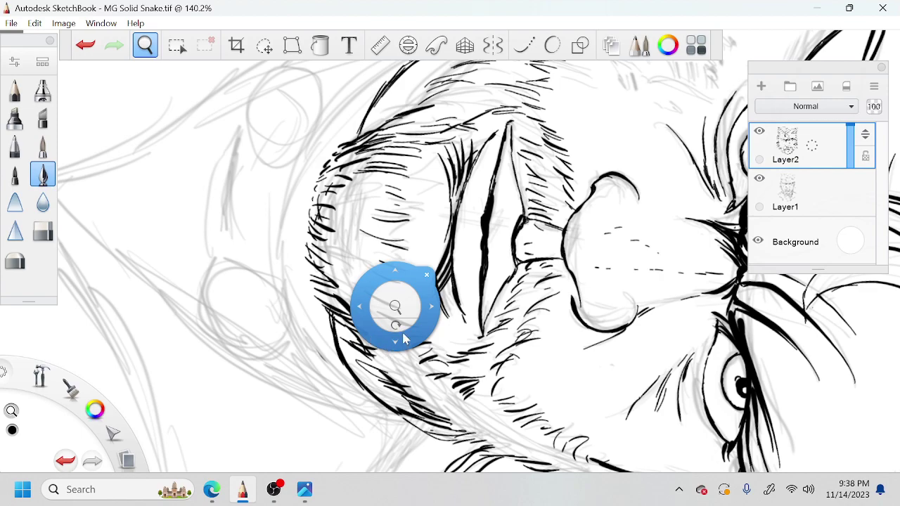
left_click_drag(403, 337, 403, 330)
left_click_drag(621, 341, 591, 303)
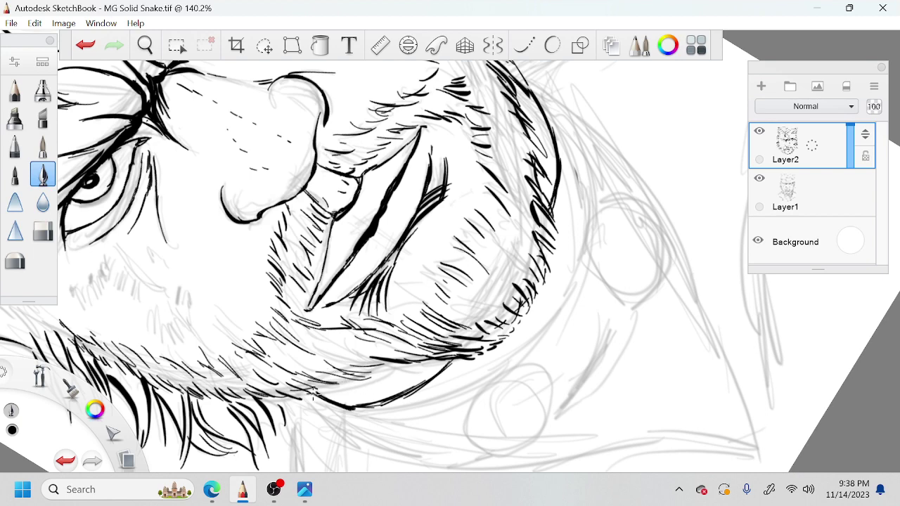
left_click_drag(312, 394, 345, 408)
mouse_move(299, 390)
left_mouse_down()
mouse_move(361, 405)
mouse_move(442, 369)
mouse_move(450, 401)
mouse_move(485, 356)
left_mouse_up()
key("ctrl+z")
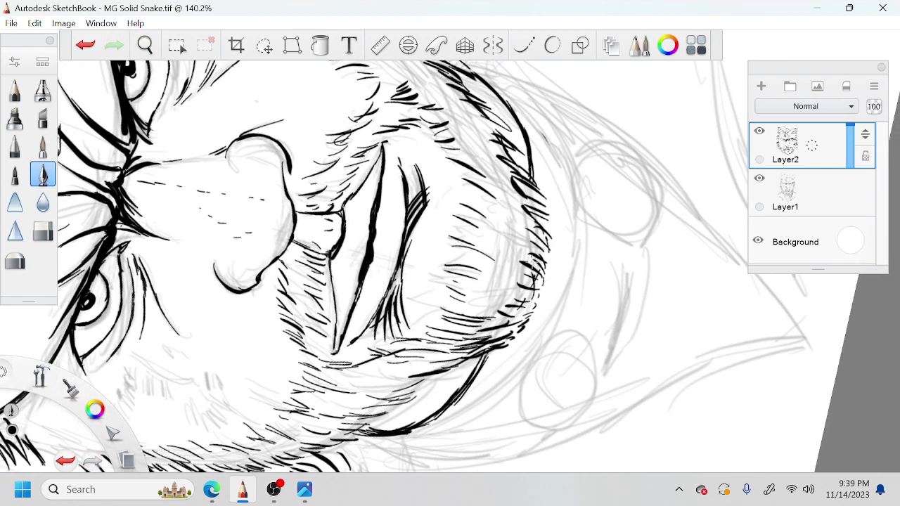
left_click_drag(511, 118, 533, 177)
Ink the edge of the neck band curving down from beneath the viewer's-left jaw toward the round disc
key("space")
left_click_drag(519, 375, 516, 366)
left_click_drag(470, 384, 491, 357)
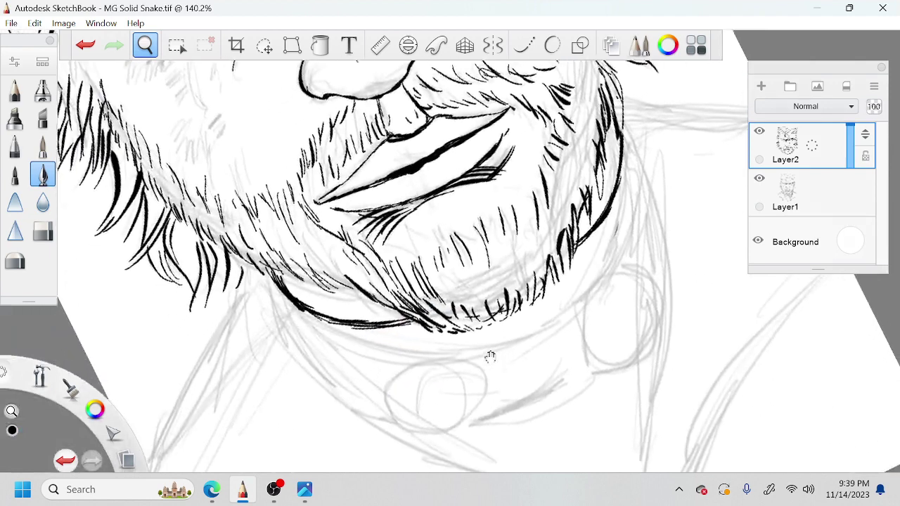
mouse_move(274, 282)
left_mouse_down()
mouse_move(313, 345)
mouse_move(377, 385)
left_mouse_up()
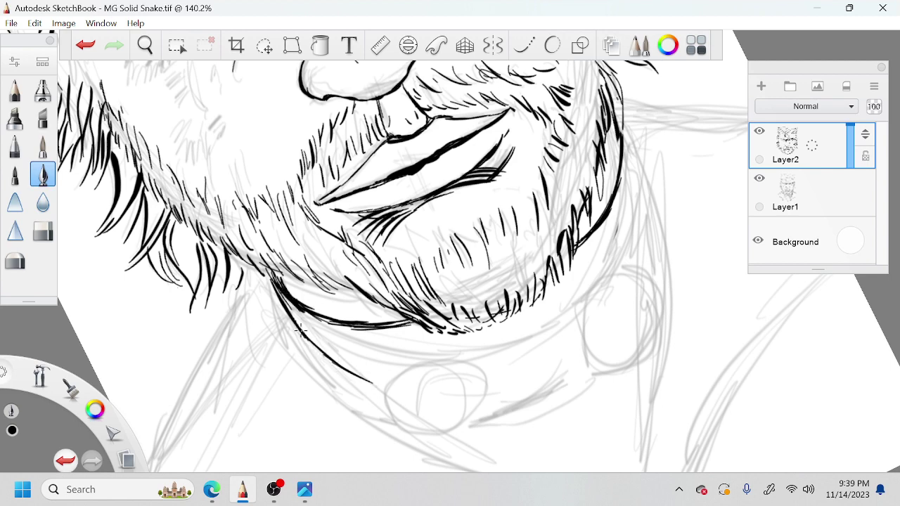
Ink the complete outline of the round disc on the front of the neck band, replacing the first too-thick arc
key("space")
left_click_drag(489, 345, 531, 285)
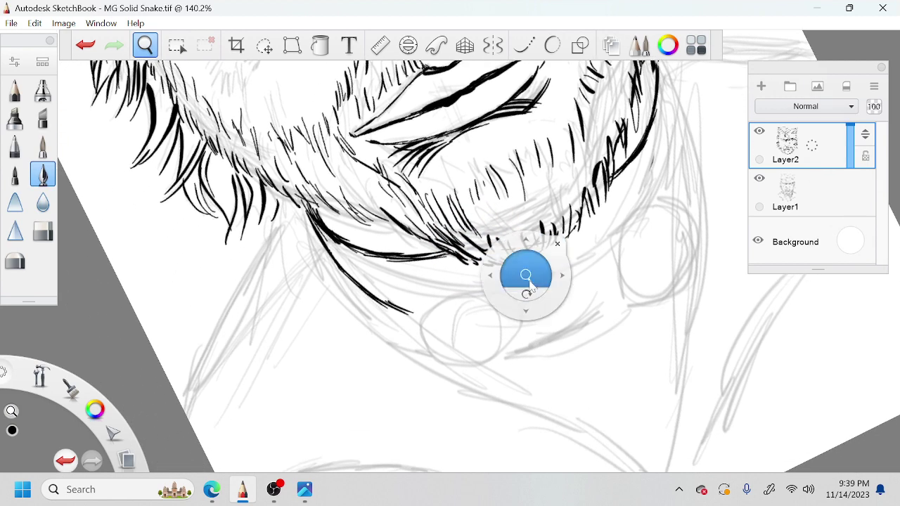
mouse_move(437, 301)
left_mouse_down()
mouse_move(423, 343)
mouse_move(435, 294)
mouse_move(430, 351)
mouse_move(459, 367)
left_mouse_up()
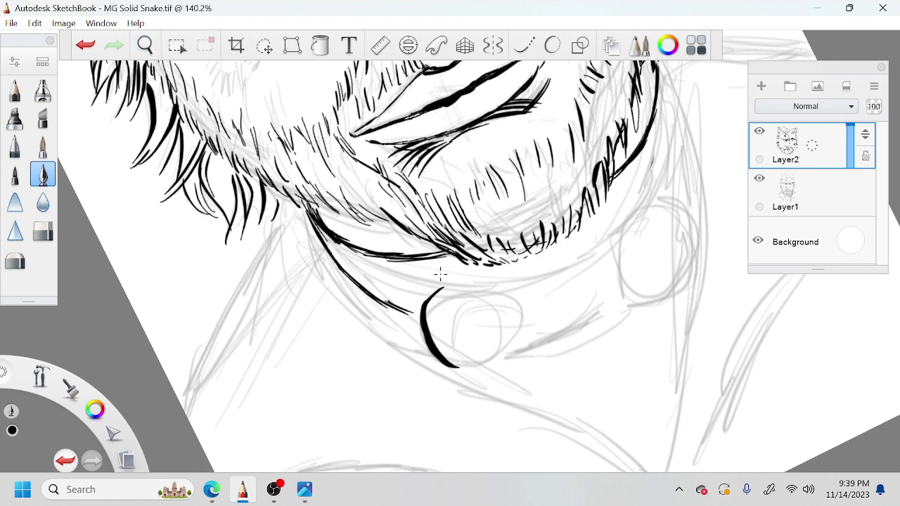
key("ctrl+z")
key("ctrl+z")
mouse_move(438, 291)
left_mouse_down()
mouse_move(425, 331)
mouse_move(454, 293)
mouse_move(475, 292)
mouse_move(493, 307)
mouse_move(500, 337)
left_mouse_up()
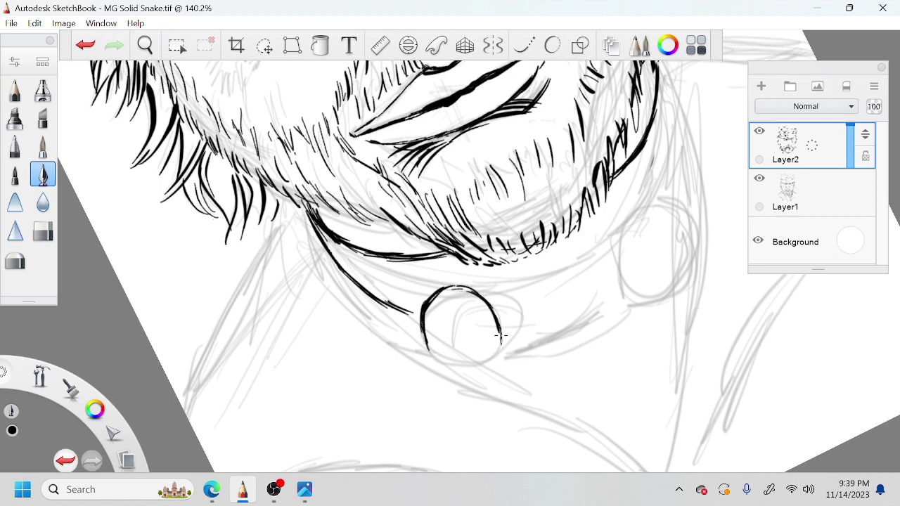
mouse_move(422, 322)
left_mouse_down()
mouse_move(437, 366)
mouse_move(458, 374)
mouse_move(495, 357)
mouse_move(497, 364)
left_mouse_up()
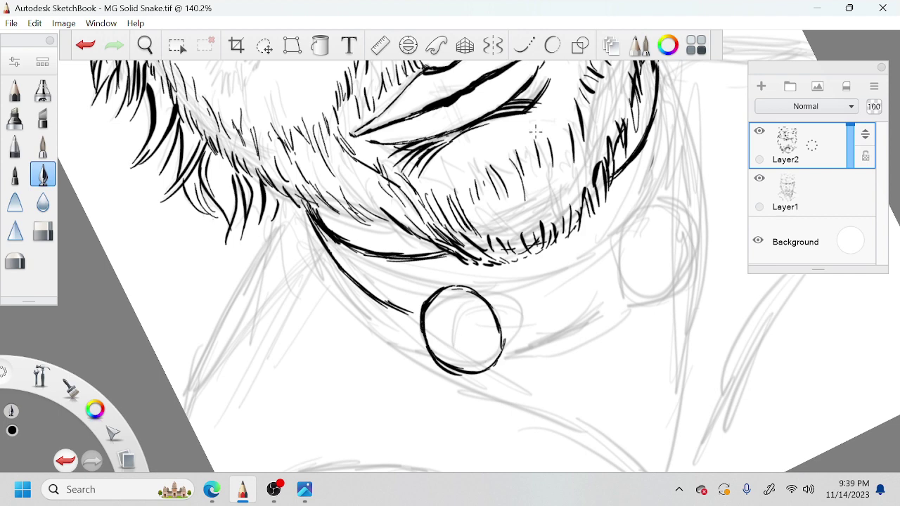
Erase the lower part of the neck band's upper edge and re-ink it from the viewer's-left jaw to the front disc
left_click_drag(348, 280, 399, 310)
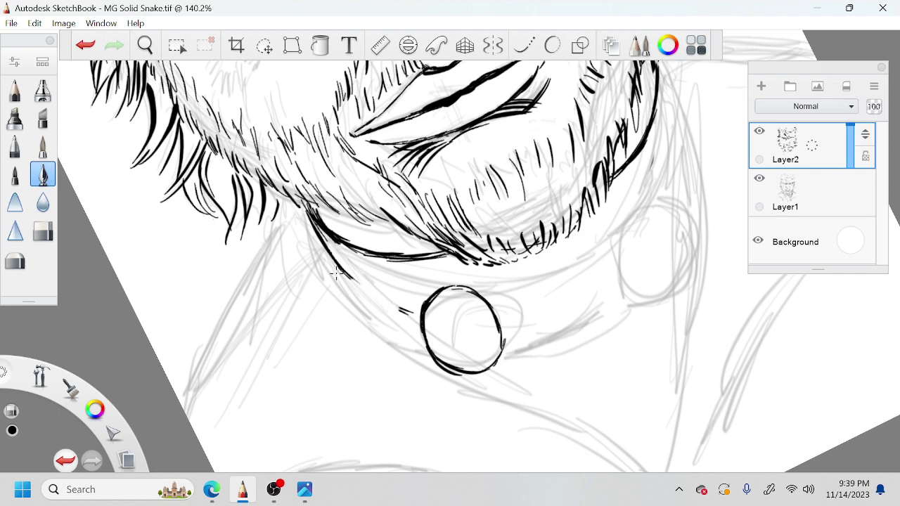
left_click_drag(336, 274, 337, 273)
key("space")
left_click_drag(422, 280, 431, 278)
mouse_move(356, 147)
left_mouse_down()
mouse_move(360, 204)
mouse_move(384, 266)
left_mouse_up()
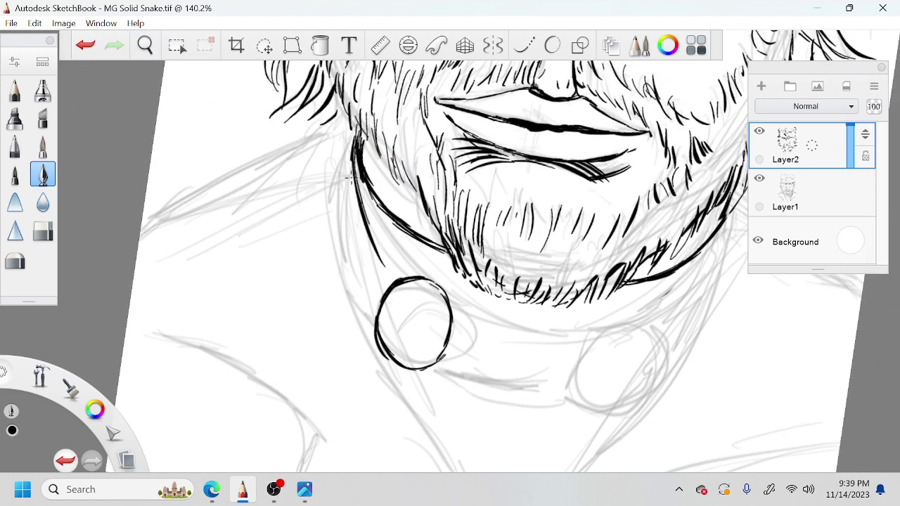
left_click_drag(356, 199, 395, 278)
left_click_drag(368, 233, 395, 278)
Ink the outer edge of the neck band from below the viewer's-left jaw to the front disc and reinforce the upper edge
left_click_drag(354, 134, 339, 182)
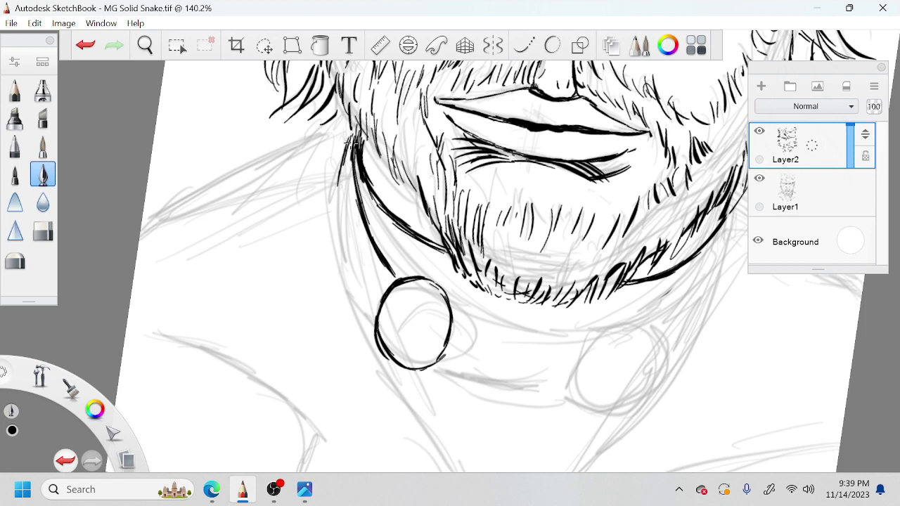
left_click_drag(352, 143, 336, 194)
mouse_move(346, 173)
left_mouse_down()
mouse_move(335, 219)
mouse_move(347, 270)
mouse_move(377, 320)
left_mouse_up()
left_click_drag(336, 220, 354, 284)
left_click_drag(386, 255, 401, 280)
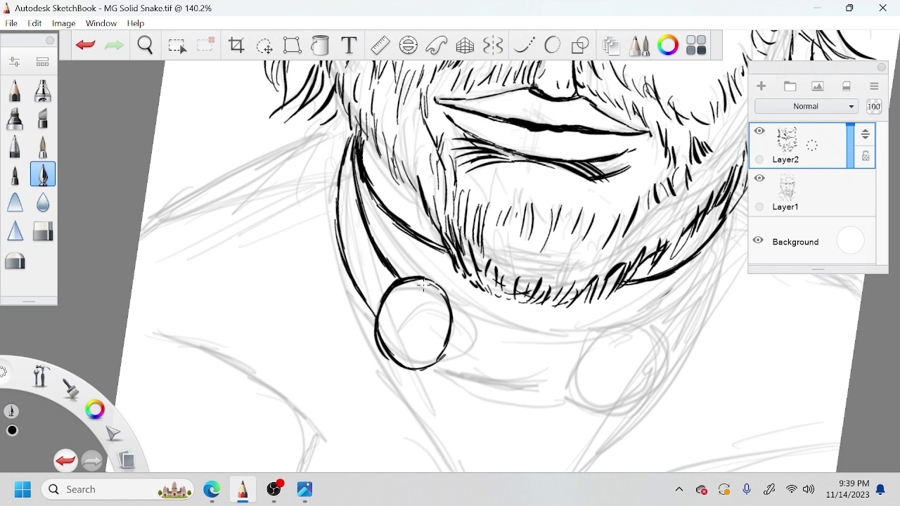
Ink the complete outline of the second round disc on the viewer's-right side of the neck band
key("space")
left_click_drag(503, 318, 546, 248)
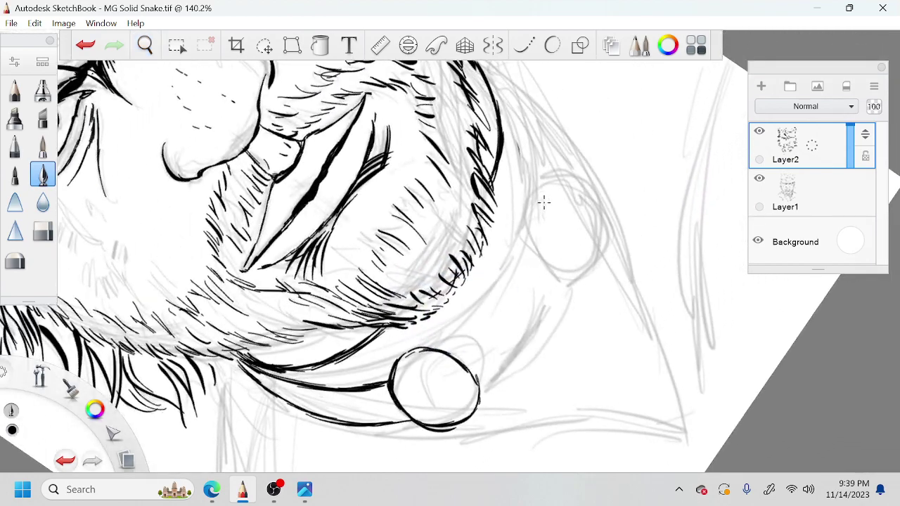
mouse_move(541, 188)
left_mouse_down()
mouse_move(524, 215)
mouse_move(526, 239)
mouse_move(547, 268)
left_mouse_up()
mouse_move(522, 215)
left_mouse_down()
mouse_move(557, 275)
mouse_move(586, 270)
left_mouse_up()
mouse_move(536, 185)
left_mouse_down()
mouse_move(584, 175)
mouse_move(602, 231)
left_mouse_up()
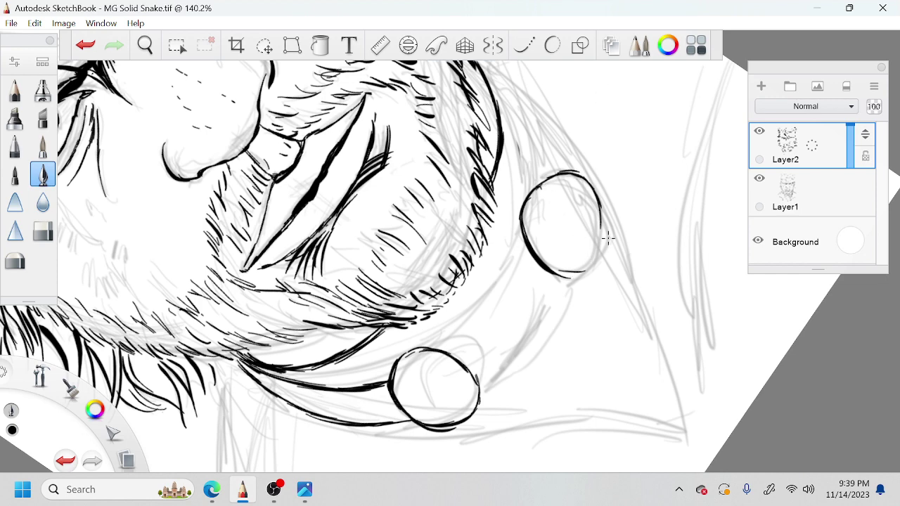
mouse_move(589, 190)
left_mouse_down()
mouse_move(602, 239)
mouse_move(586, 256)
mouse_move(543, 270)
mouse_move(598, 237)
mouse_move(541, 263)
mouse_move(561, 276)
left_mouse_up()
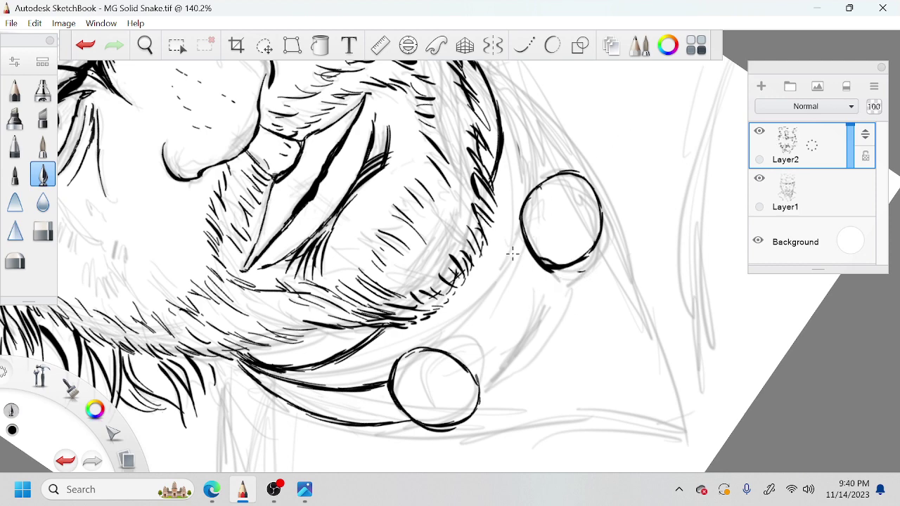
Ink the upper and lower edges of the neck band between the two round discs, redoing the upper edge strokes
key("space")
left_click_drag(476, 280, 504, 274)
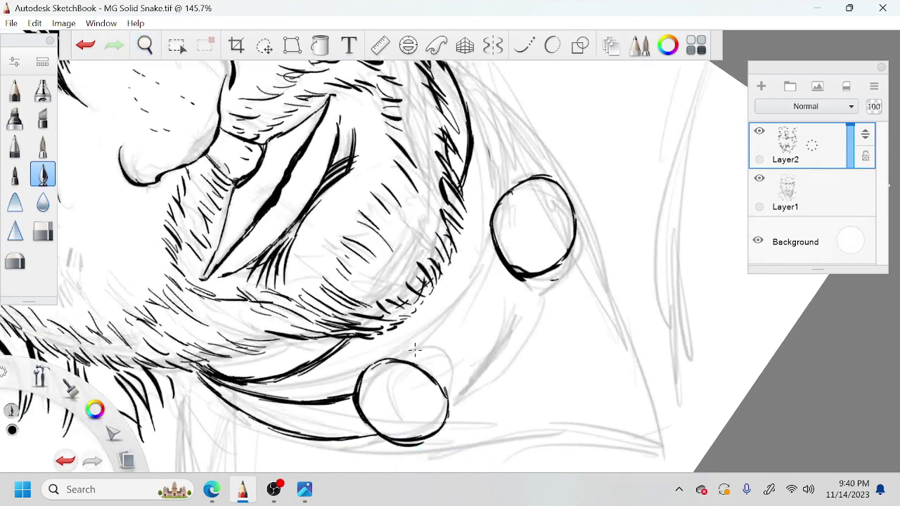
mouse_move(427, 340)
left_mouse_down()
mouse_move(403, 358)
mouse_move(471, 276)
left_mouse_up()
key("ctrl+z")
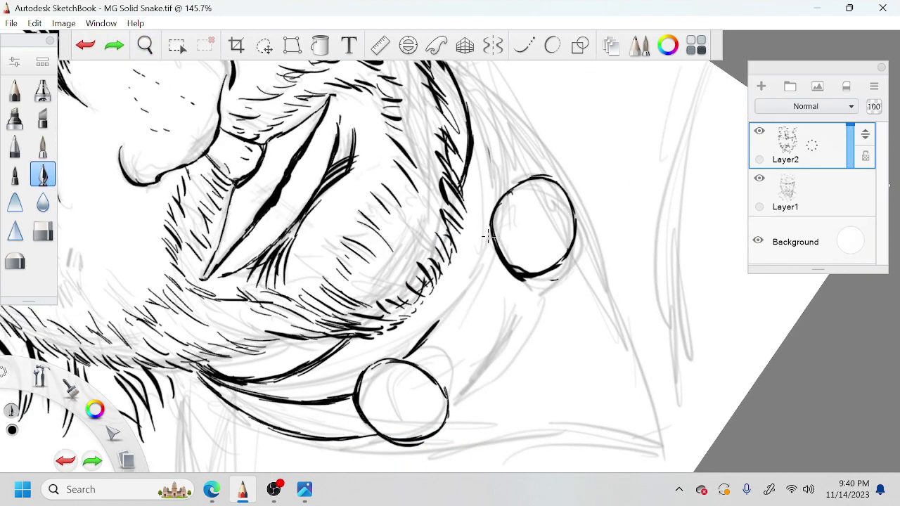
mouse_move(489, 225)
left_mouse_down()
mouse_move(478, 262)
mouse_move(408, 355)
left_mouse_up()
key("ctrl+z")
mouse_move(490, 225)
left_mouse_down()
mouse_move(416, 349)
mouse_move(417, 336)
left_mouse_up()
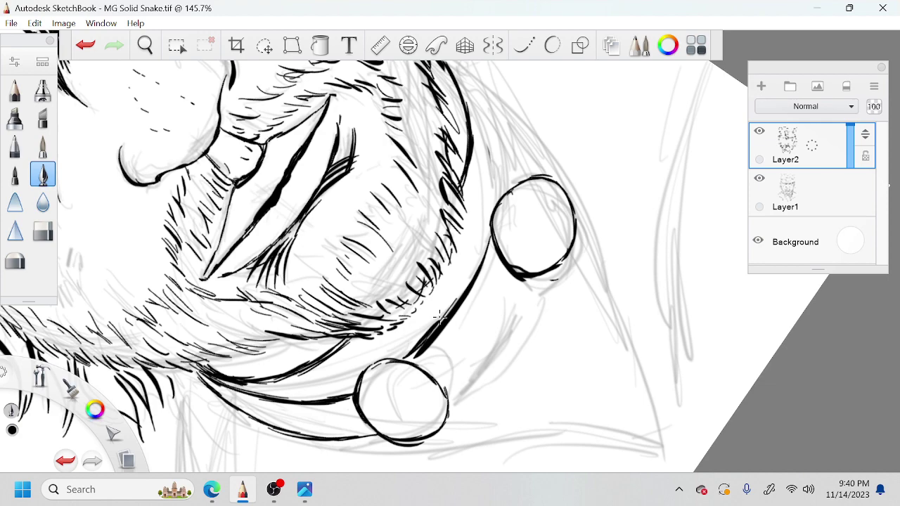
left_click_drag(528, 277, 448, 399)
Ink the upper edge of the neck band from the second disc up to the viewer's-right jaw, redoing unsatisfactory strokes
key("space")
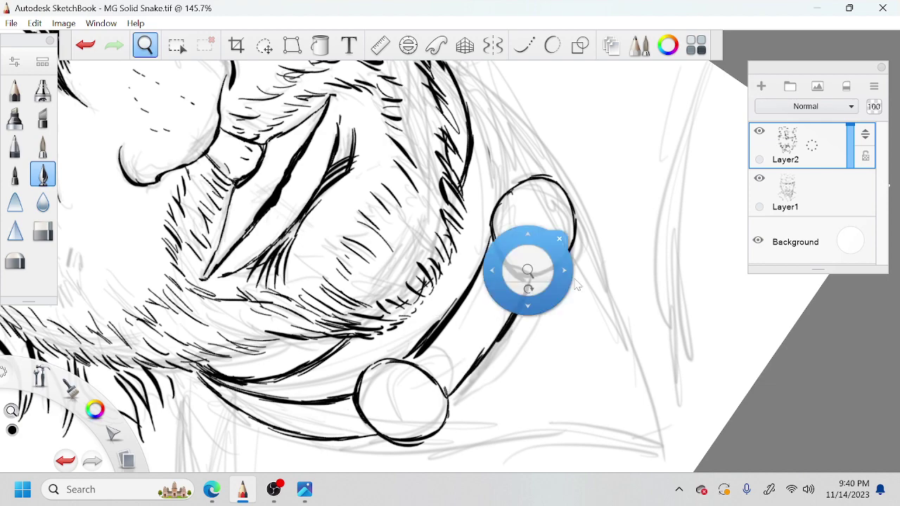
left_click_drag(574, 279, 538, 380)
mouse_move(453, 244)
left_mouse_down()
mouse_move(460, 302)
mouse_move(461, 287)
left_mouse_up()
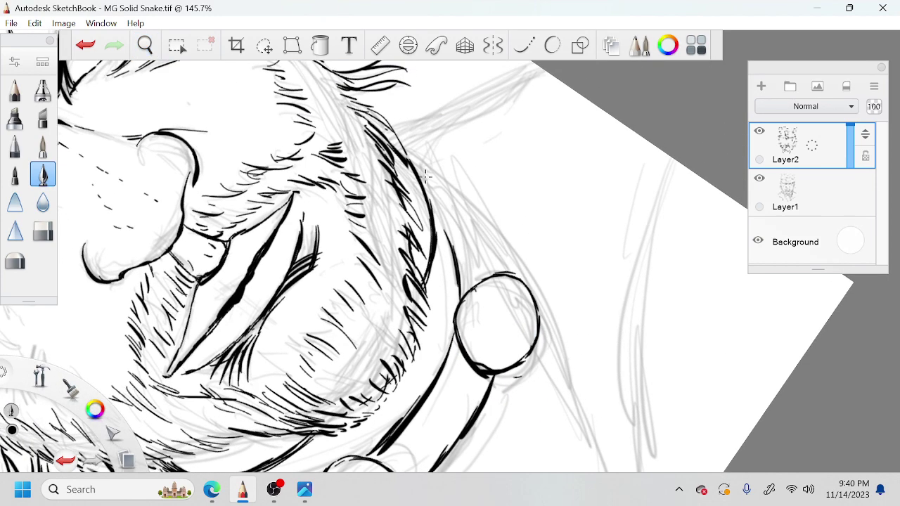
left_click_drag(426, 176, 449, 278)
key("ctrl+z")
left_click_drag(415, 160, 456, 281)
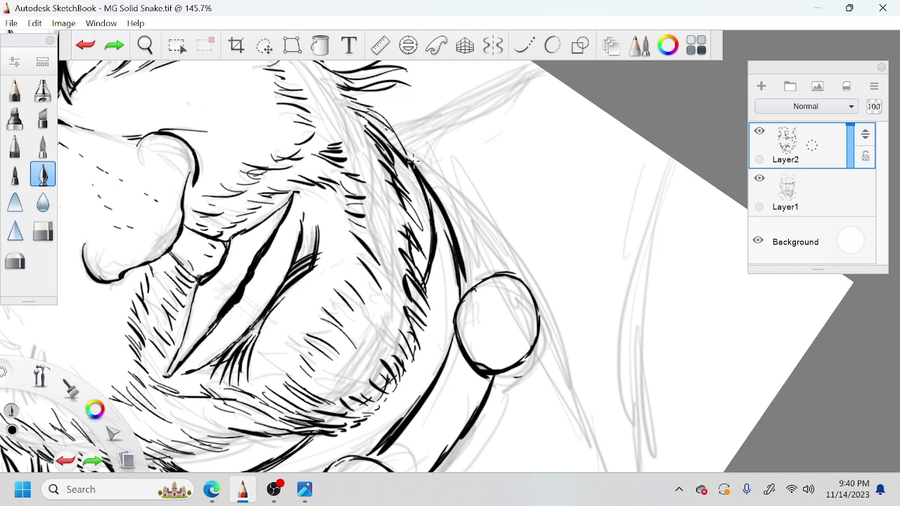
key("ctrl+z")
left_click_drag(424, 174, 458, 285)
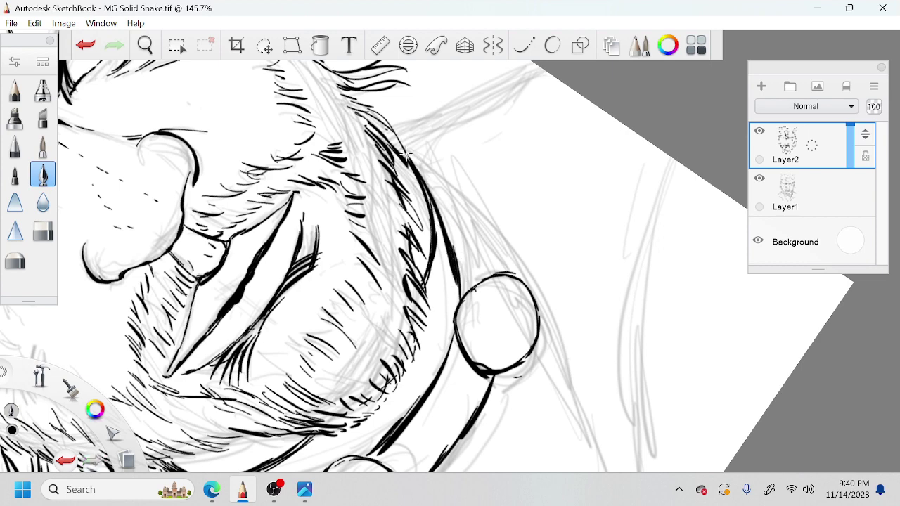
Ink the outer edge of the neck band from the beard down to the right round fastener on Layer2
left_click_drag(408, 154, 464, 204)
mouse_move(435, 177)
left_mouse_down()
mouse_move(489, 254)
mouse_move(479, 230)
left_mouse_up()
left_click_drag(454, 189, 497, 271)
left_click_drag(477, 232, 496, 272)
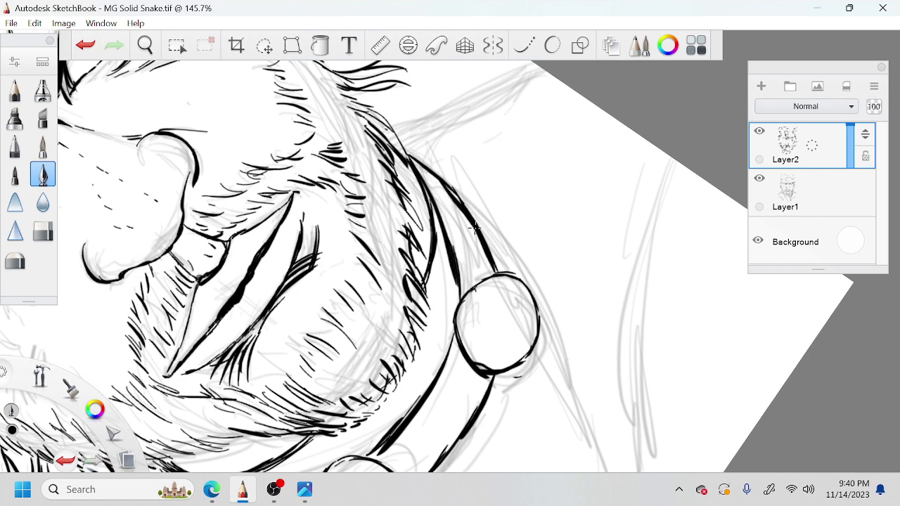
left_click_drag(469, 215, 500, 262)
Ink a short double-stroke crease below the neck band between the two round fasteners
key("space")
left_click_drag(606, 344, 588, 294)
left_click_drag(542, 224, 553, 237)
left_click_drag(456, 357, 497, 384)
left_click_drag(459, 354, 514, 394)
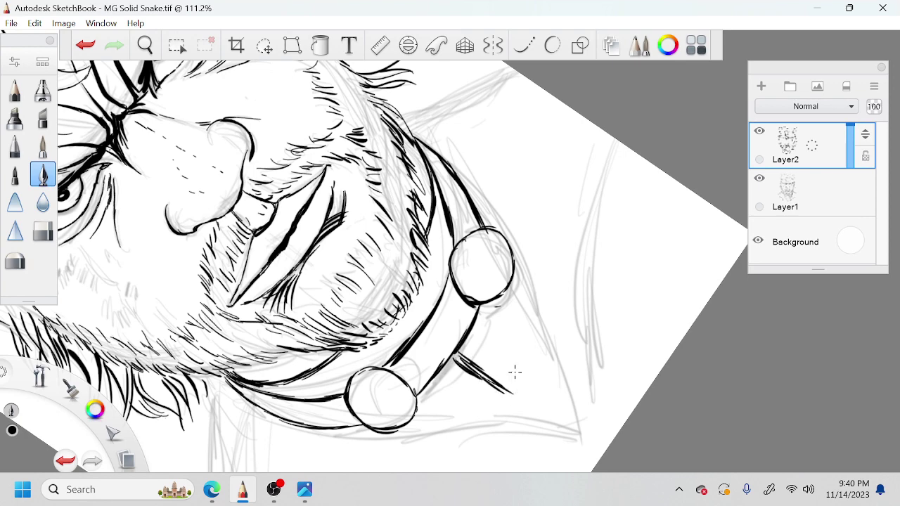
Ink a tapered collar line from the right round fastener down toward the point of the V neckline, redoing the first long stroke
left_click_drag(512, 246, 529, 327)
left_click_drag(514, 263, 567, 424)
key("ctrl+z")
left_click_drag(514, 259, 562, 419)
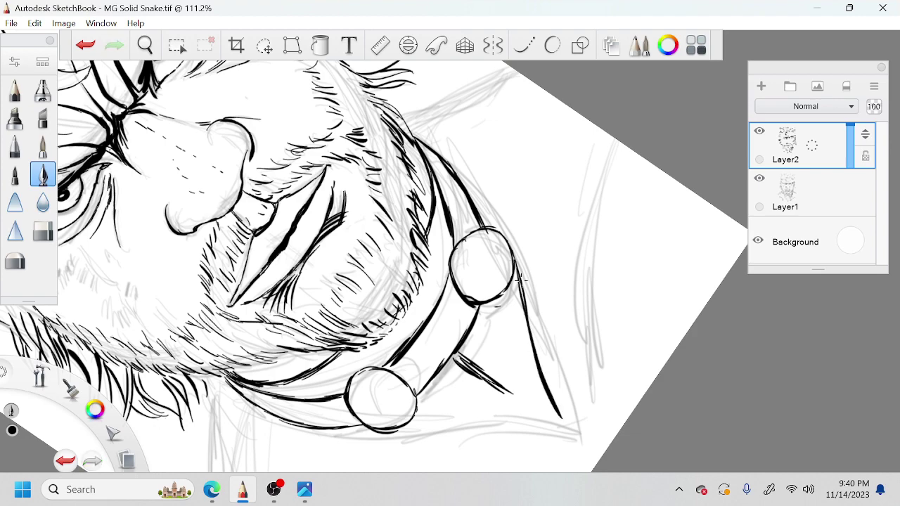
left_click_drag(526, 314, 547, 382)
Ink the right shoulder line outward from the neck with overlapping tapered strokes
key("space")
mouse_move(439, 141)
left_mouse_down()
mouse_move(508, 197)
mouse_move(490, 183)
mouse_move(479, 202)
mouse_move(498, 193)
left_mouse_up()
left_click_drag(454, 184, 489, 172)
mouse_move(494, 171)
left_mouse_down()
mouse_move(473, 187)
mouse_move(545, 166)
left_mouse_up()
mouse_move(481, 196)
left_mouse_down()
mouse_move(572, 147)
mouse_move(581, 154)
left_mouse_up()
Ink the left shoulder line down from the hair and add short parallel shading strokes beside it
key("space")
left_click_drag(498, 471, 578, 295)
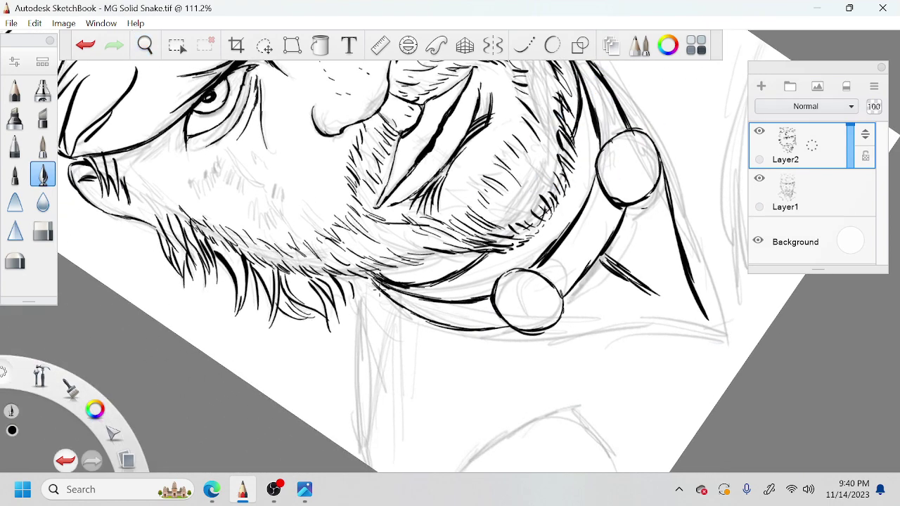
left_click_drag(367, 280, 360, 388)
mouse_move(358, 314)
left_mouse_down()
mouse_move(357, 458)
mouse_move(352, 391)
left_mouse_up()
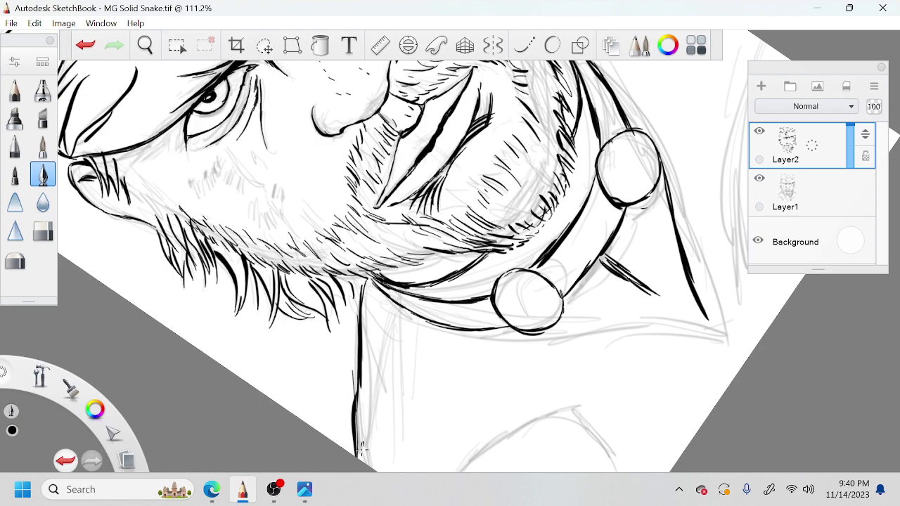
left_click_drag(369, 444, 359, 380)
mouse_move(375, 422)
left_mouse_down()
mouse_move(369, 351)
mouse_move(391, 328)
left_mouse_up()
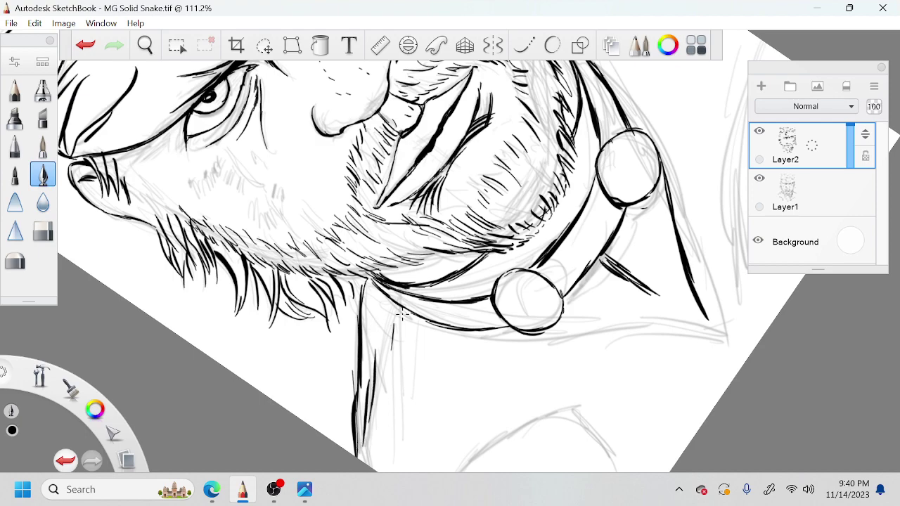
Ink the left collar edge past the round fastener down to the point of the V neckline
key("space")
left_click_drag(340, 184, 453, 242)
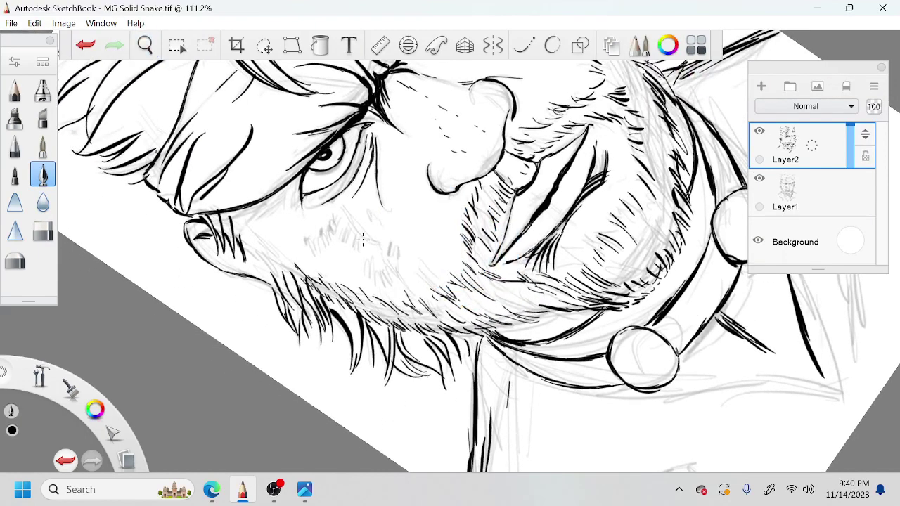
left_click_drag(371, 249, 342, 207)
left_click_drag(716, 350, 518, 356)
mouse_move(519, 356)
left_mouse_down()
mouse_move(514, 327)
mouse_move(512, 339)
left_mouse_up()
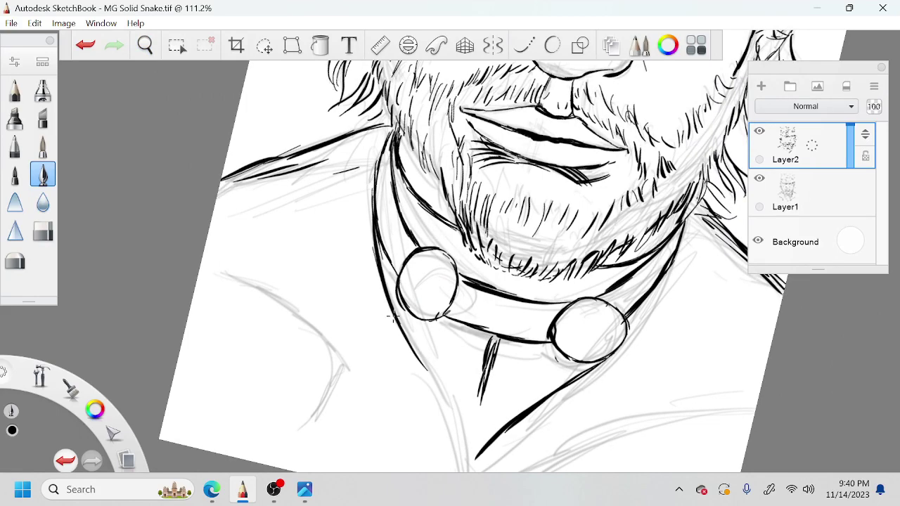
key("space")
left_click_drag(522, 382, 515, 321)
mouse_move(412, 294)
left_mouse_down()
mouse_move(464, 418)
mouse_move(464, 446)
left_mouse_up()
Ink the curved fold across the left side of the chest and the short line turning down from its end
left_click_drag(197, 195, 352, 298)
left_click_drag(283, 245, 342, 295)
key("space")
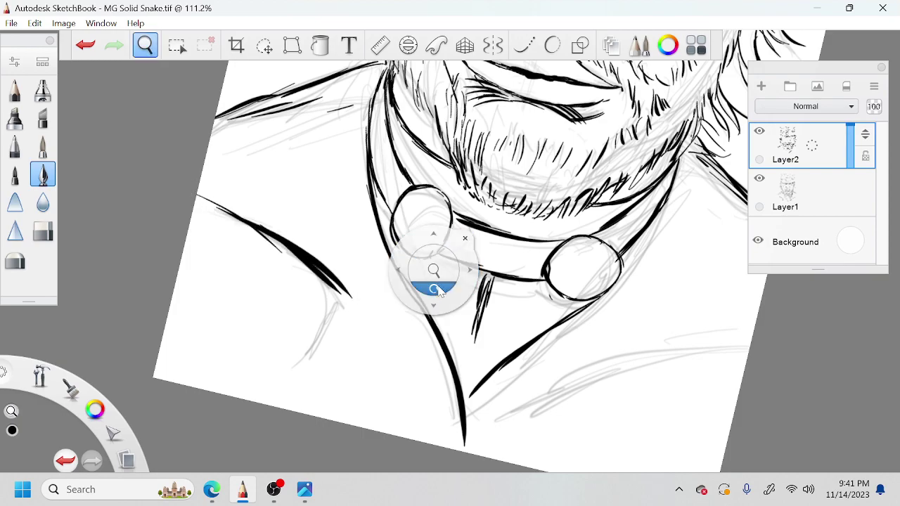
left_click_drag(437, 288, 442, 261)
left_click_drag(478, 321, 474, 281)
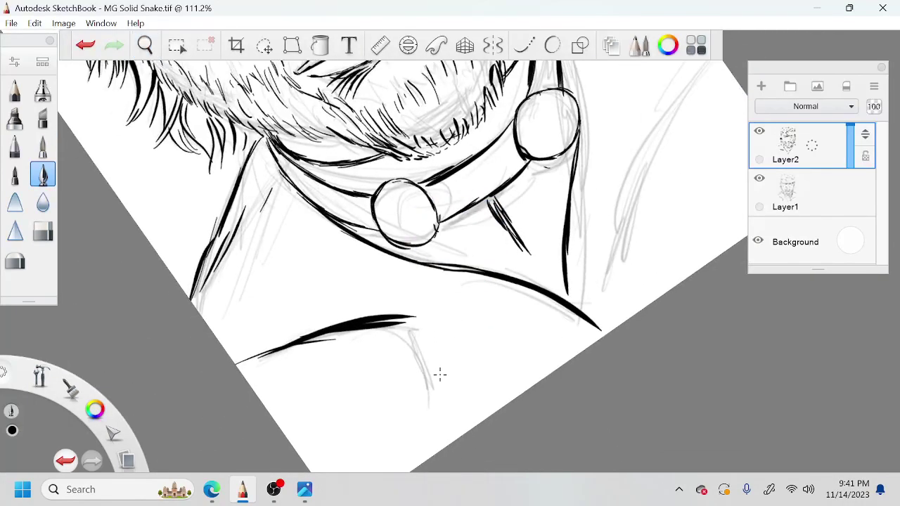
left_click_drag(415, 336, 426, 408)
mouse_move(416, 318)
left_mouse_down()
mouse_move(417, 392)
mouse_move(411, 353)
left_mouse_up()
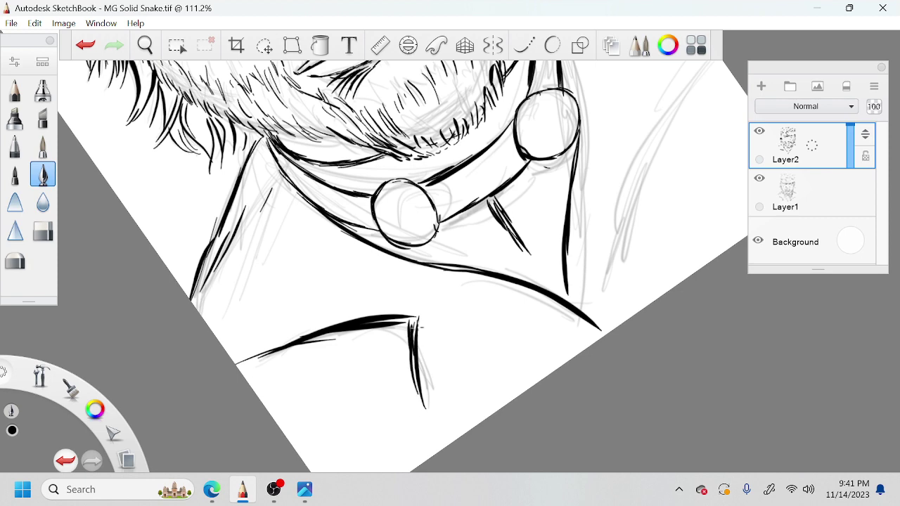
Ink the long curved fold on the right side of the chest, thickening its outer end with extra strokes
key("space")
left_click_drag(718, 135, 604, 234)
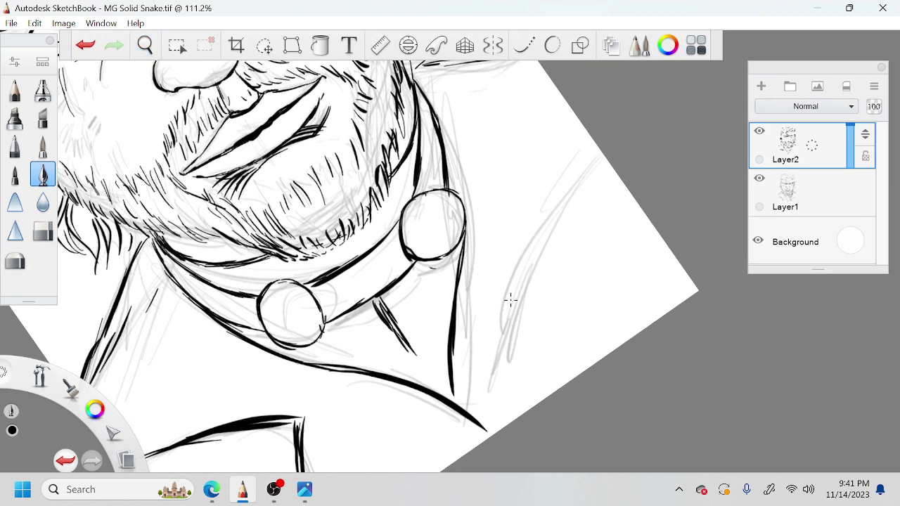
mouse_move(511, 295)
left_mouse_down()
mouse_move(496, 358)
mouse_move(512, 269)
mouse_move(584, 165)
left_mouse_up()
left_click_drag(557, 201, 593, 151)
left_click_drag(564, 185, 592, 156)
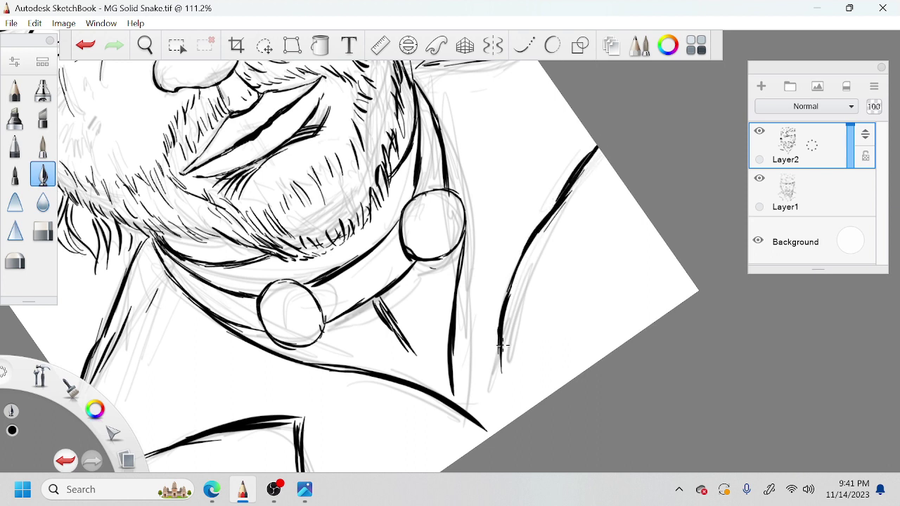
Add short crease strokes around the right chest fold and a dashed seam line running alongside it
left_click_drag(503, 366, 533, 374)
left_click_drag(551, 229, 571, 308)
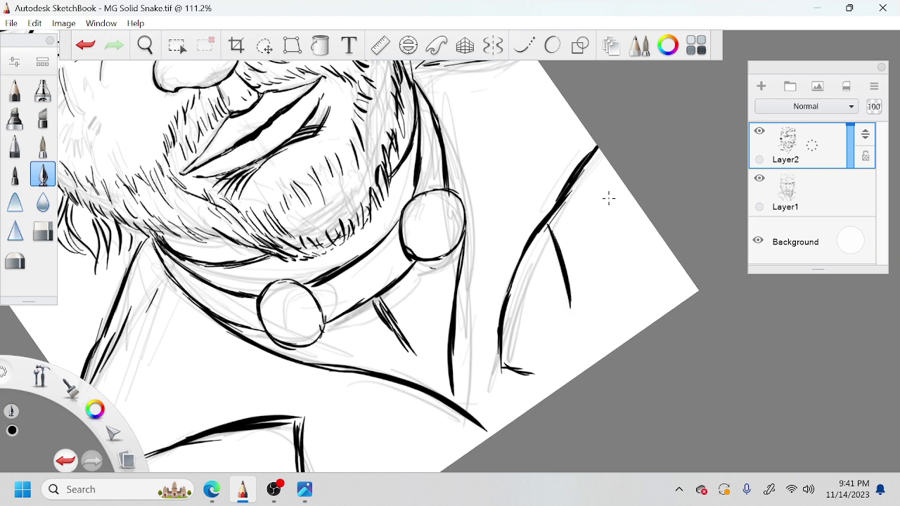
left_click_drag(620, 184, 637, 255)
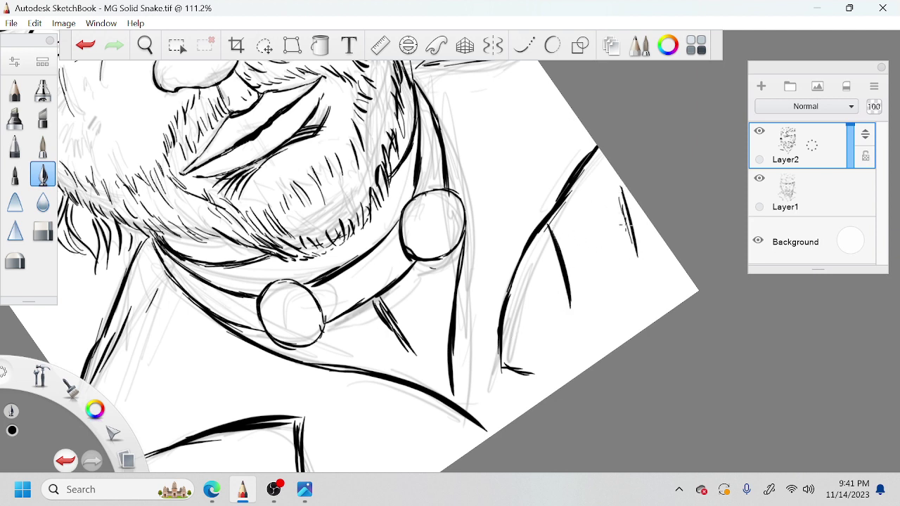
left_click_drag(547, 217, 573, 292)
left_click_drag(547, 182, 523, 215)
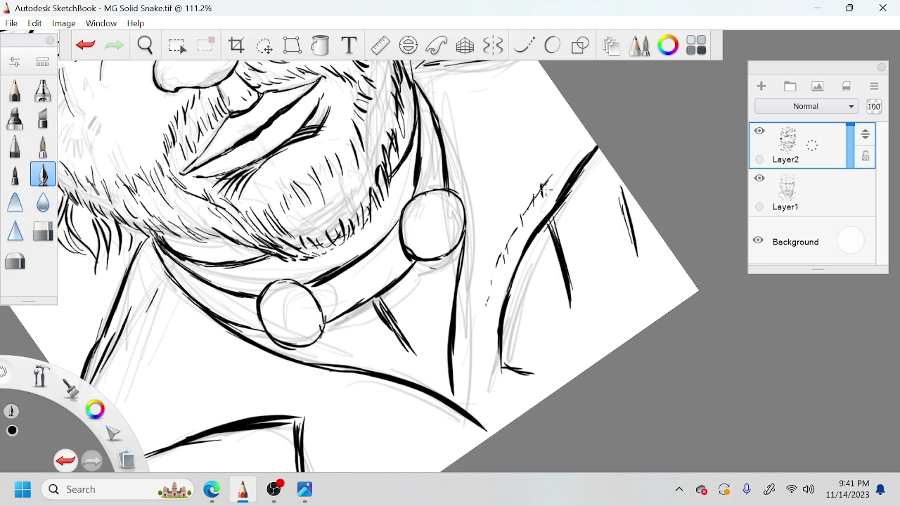
Ink a second outer line along the right side of the neck band down to the round fastener, undoing the stray long stroke
key("space")
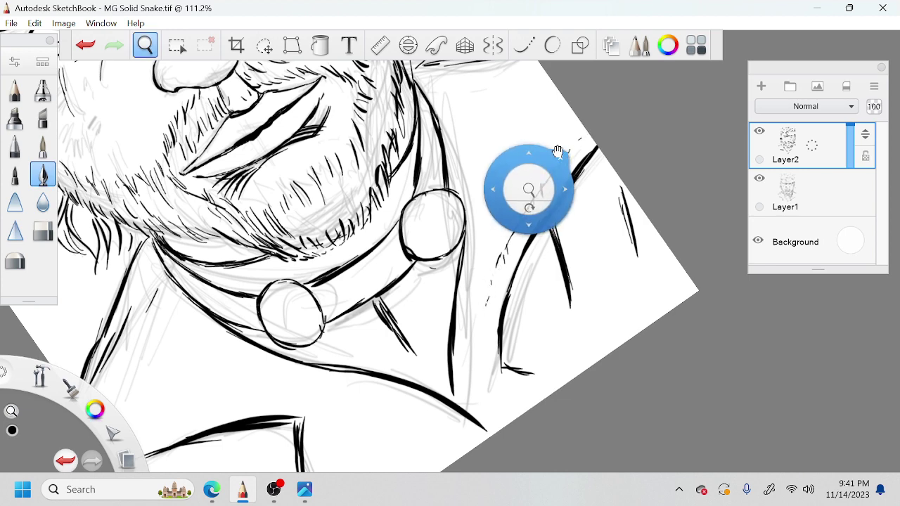
mouse_move(558, 151)
left_mouse_down()
mouse_move(555, 203)
mouse_move(575, 185)
left_mouse_up()
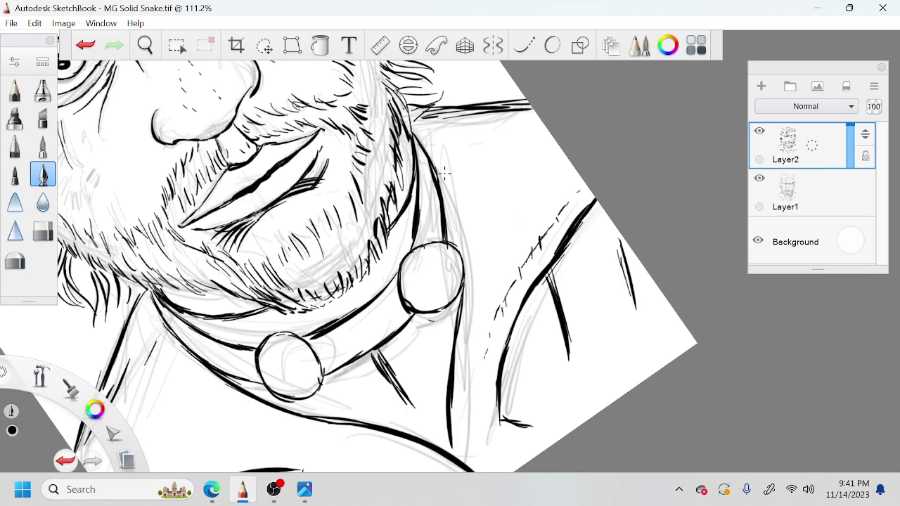
left_click_drag(424, 143, 459, 229)
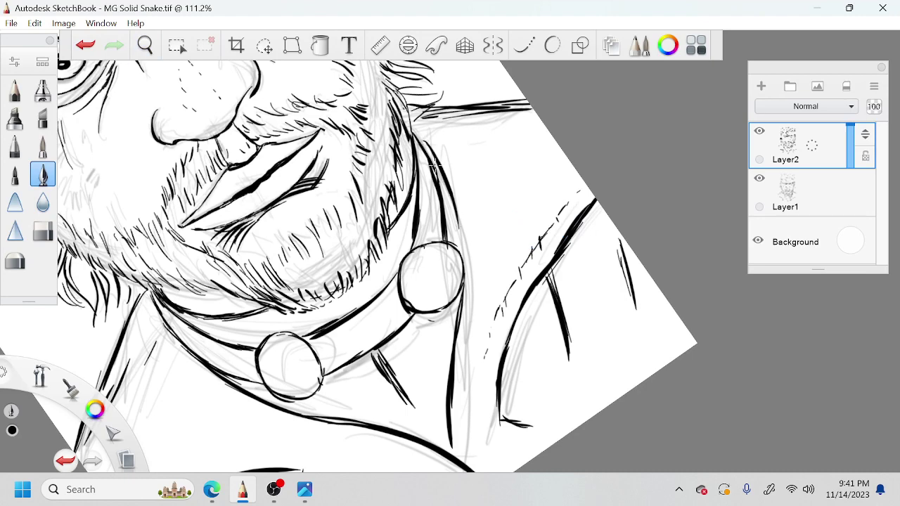
left_click_drag(413, 130, 462, 267)
key("ctrl+z")
left_click_drag(457, 224, 463, 261)
left_click_drag(415, 130, 435, 163)
Hide the Layer1 sketch to examine the inked line art alone, and show the sketch again
key("space")
left_click_drag(492, 218, 648, 363)
key("space")
left_click_drag(290, 215, 502, 264)
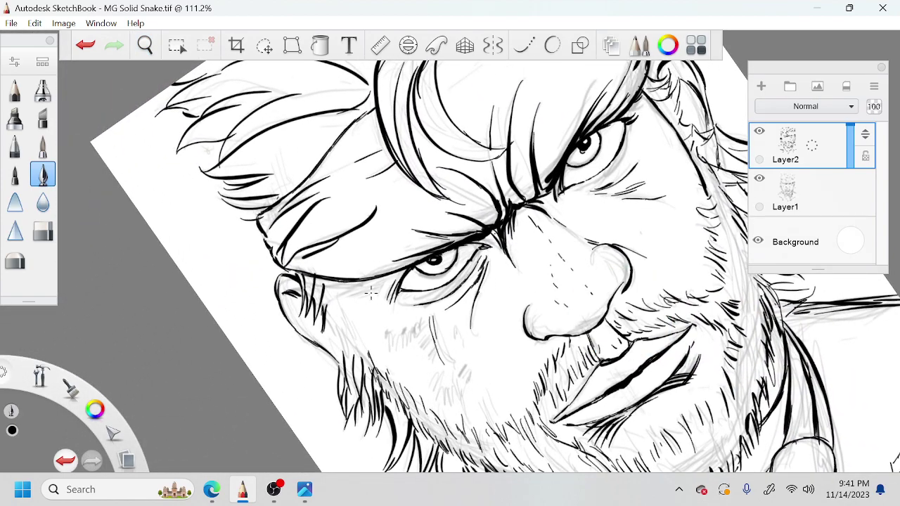
key("space")
left_click_drag(551, 282, 431, 302)
left_click(759, 178)
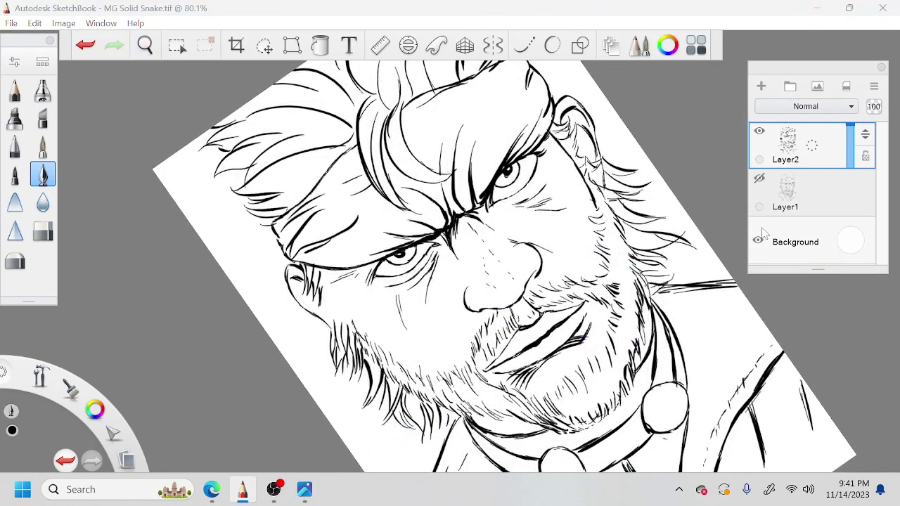
key("space")
mouse_move(713, 243)
left_mouse_down()
mouse_move(731, 267)
mouse_move(713, 352)
mouse_move(729, 286)
mouse_move(725, 188)
left_mouse_up()
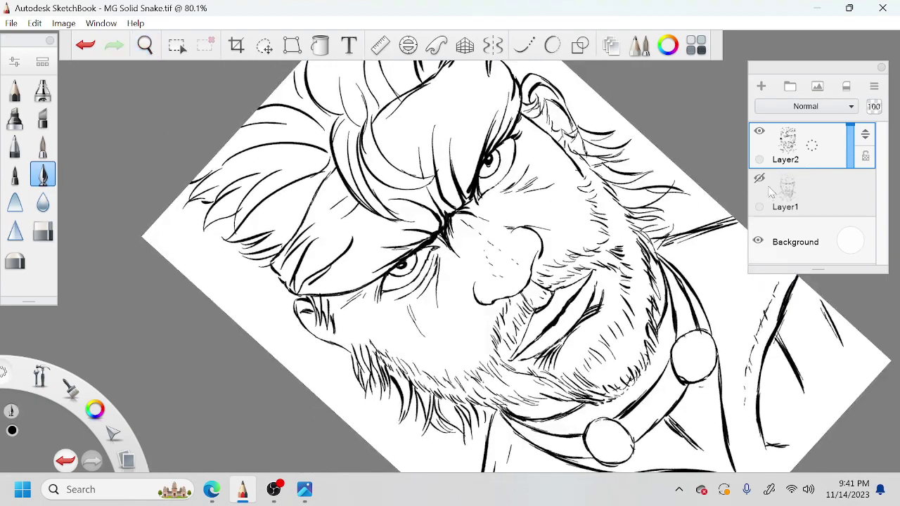
left_click(760, 179)
Add a new layer above Layer2 and move the layer list slightly higher
left_click(799, 136)
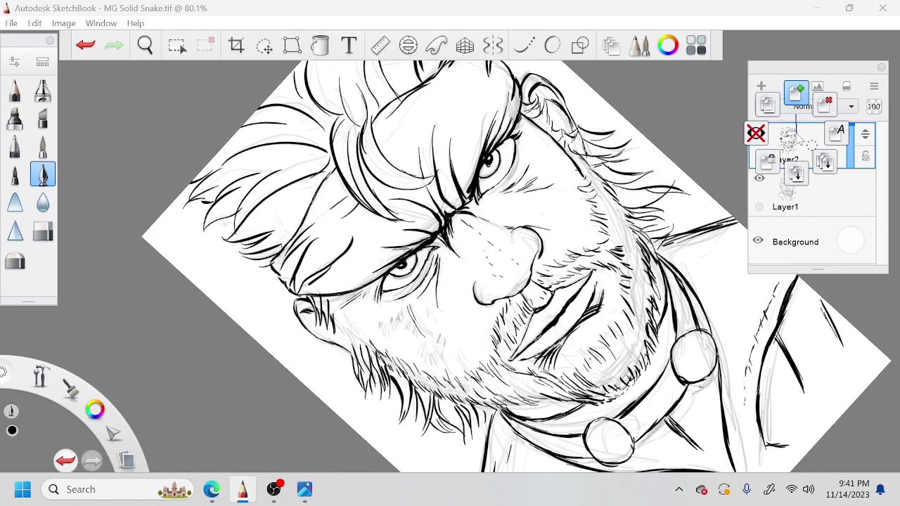
left_click(806, 93)
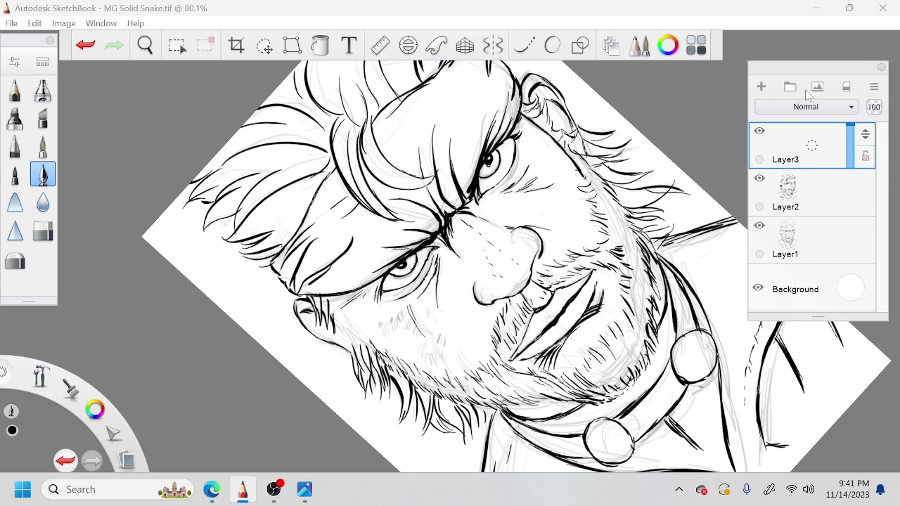
left_click(828, 234)
left_click(842, 144)
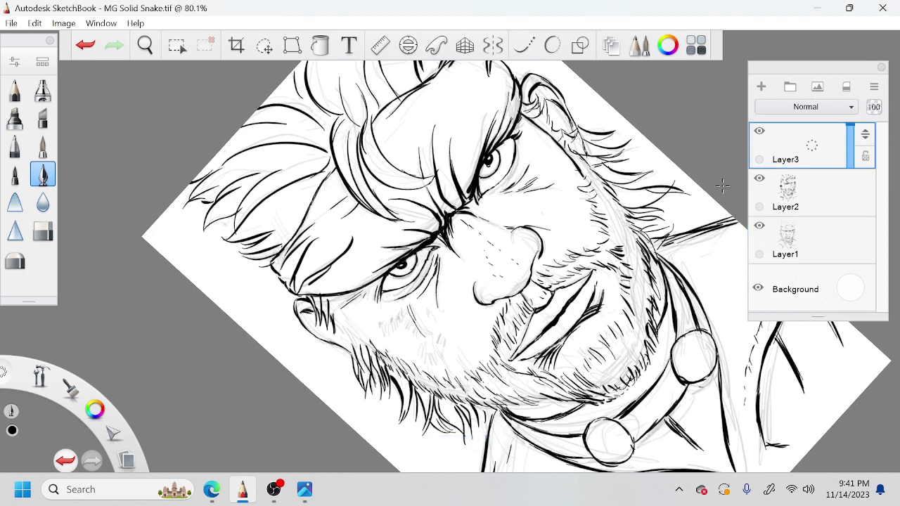
left_click_drag(838, 71, 830, 50)
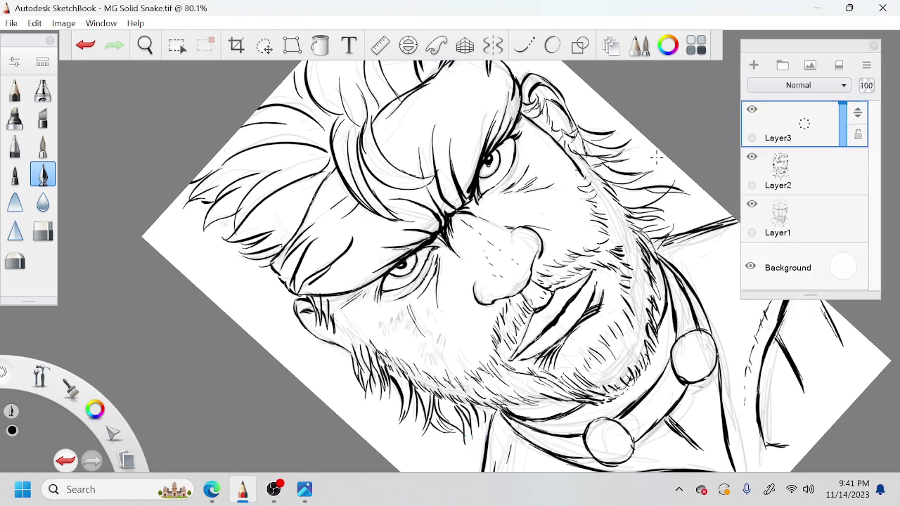
Darken the sideburn beside the left ear with short tapered black strokes on the new layer
key("space")
left_click_drag(470, 308, 588, 268)
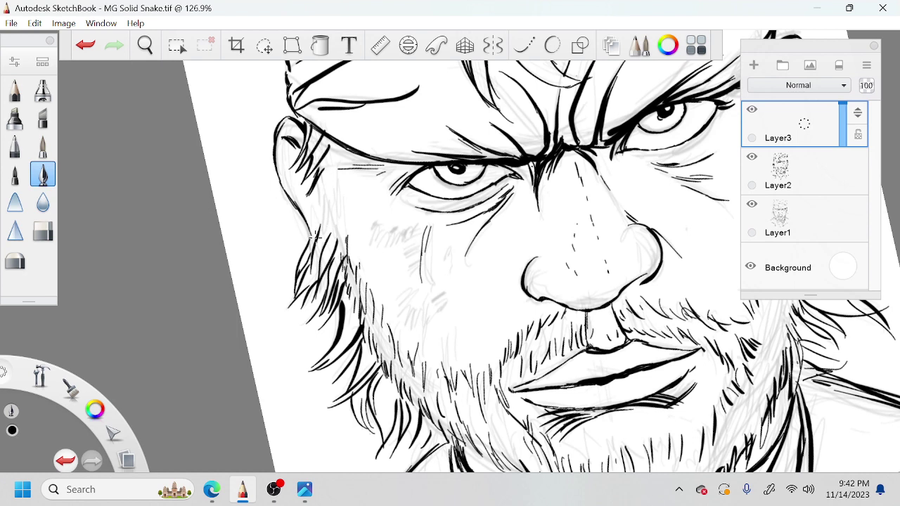
mouse_move(319, 232)
left_mouse_down()
mouse_move(330, 206)
mouse_move(321, 185)
mouse_move(327, 175)
left_mouse_up()
mouse_move(319, 188)
left_mouse_down()
mouse_move(325, 143)
mouse_move(311, 164)
mouse_move(322, 129)
left_mouse_up()
left_click_drag(300, 159, 317, 132)
left_click_drag(325, 180, 333, 160)
left_click_drag(326, 207, 336, 173)
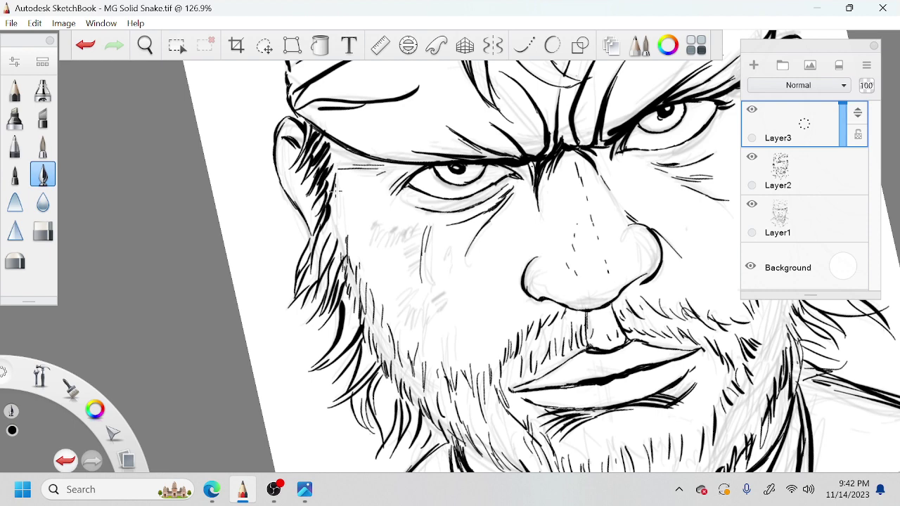
Fill in the lower sideburn and the hair just below the left ear with dense black strokes
left_click_drag(325, 232, 339, 187)
mouse_move(310, 262)
left_mouse_down()
mouse_move(343, 230)
mouse_move(343, 199)
mouse_move(340, 232)
left_mouse_up()
left_click_drag(337, 220, 347, 206)
left_click_drag(328, 242, 331, 227)
left_click_drag(337, 273, 348, 221)
mouse_move(309, 288)
left_mouse_down()
mouse_move(325, 267)
mouse_move(310, 252)
left_mouse_up()
left_click_drag(315, 255, 311, 239)
mouse_move(314, 264)
left_mouse_down()
mouse_move(327, 232)
mouse_move(321, 227)
left_mouse_up()
left_click_drag(310, 260, 318, 220)
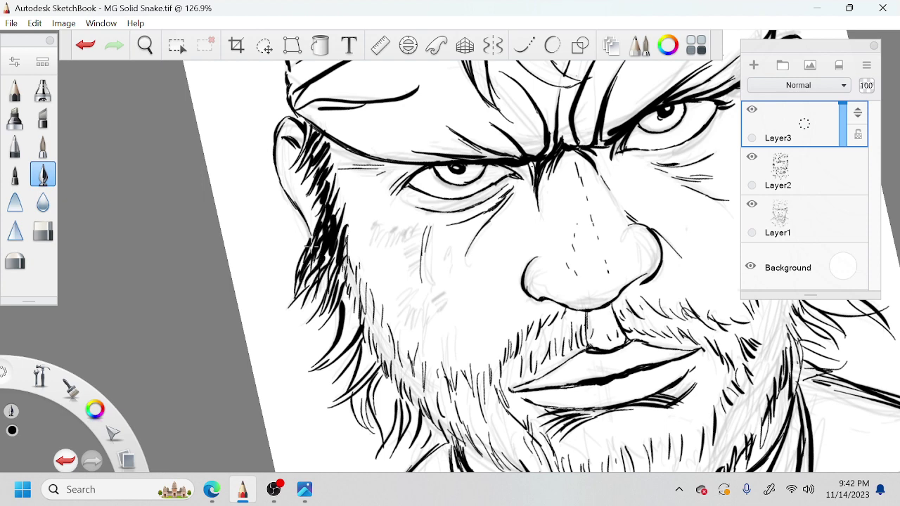
Darken the hair strands below the left ear, working down along the edge of the jaw
mouse_move(332, 357)
left_mouse_down()
mouse_move(351, 322)
mouse_move(336, 348)
mouse_move(351, 338)
mouse_move(352, 292)
left_mouse_up()
left_click_drag(333, 350, 344, 253)
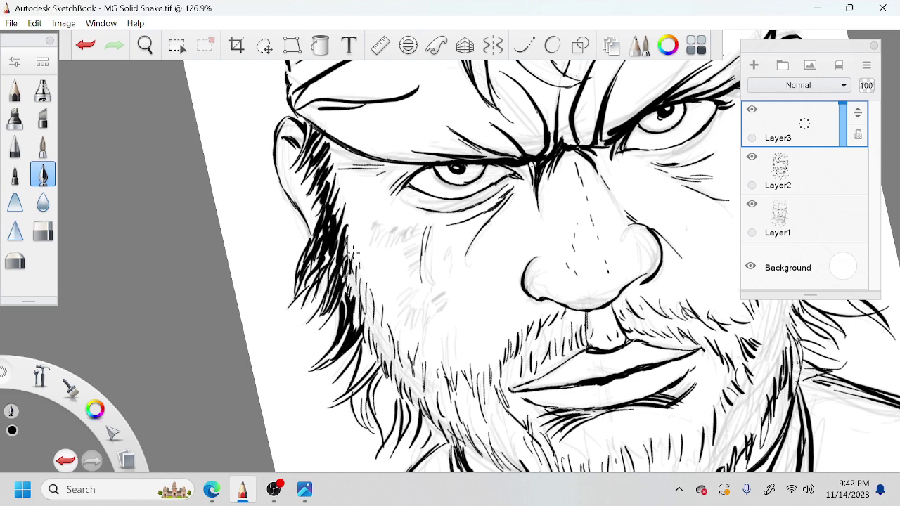
left_click_drag(355, 297, 350, 257)
left_click_drag(361, 312, 353, 263)
left_click_drag(367, 334, 361, 306)
key("space")
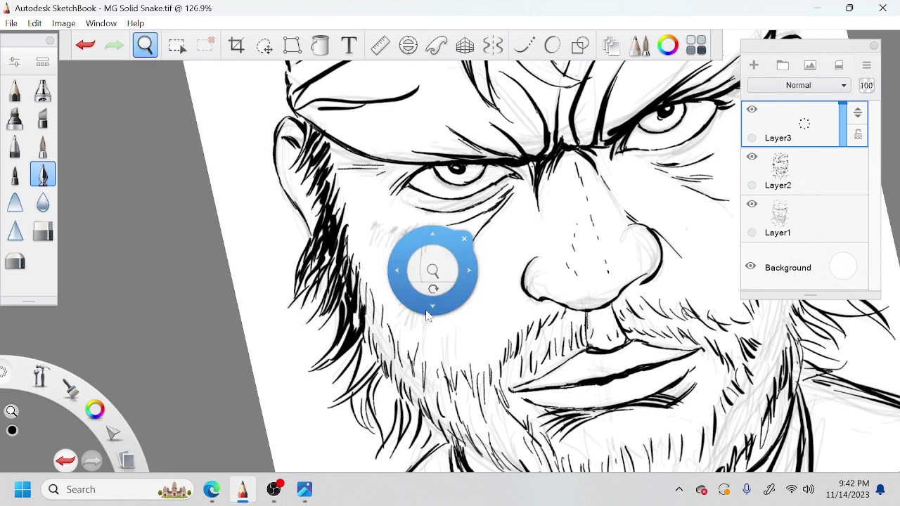
left_click_drag(426, 314, 462, 243)
left_click_drag(391, 318, 404, 270)
left_click_drag(388, 316, 396, 305)
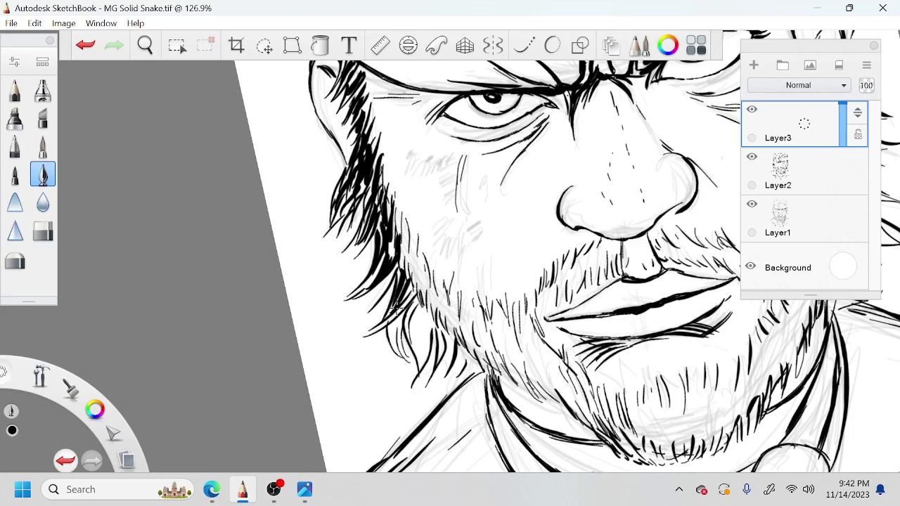
Fill the lower hair tufts beside the left jaw with overlapping solid black strokes
left_click_drag(406, 211, 408, 284)
left_click_drag(412, 237, 418, 286)
left_click_drag(416, 254, 435, 320)
mouse_move(432, 269)
left_mouse_down()
mouse_move(438, 316)
mouse_move(420, 380)
left_mouse_up()
mouse_move(432, 311)
left_mouse_down()
mouse_move(422, 361)
mouse_move(411, 344)
mouse_move(423, 304)
left_mouse_up()
left_click_drag(405, 349, 393, 318)
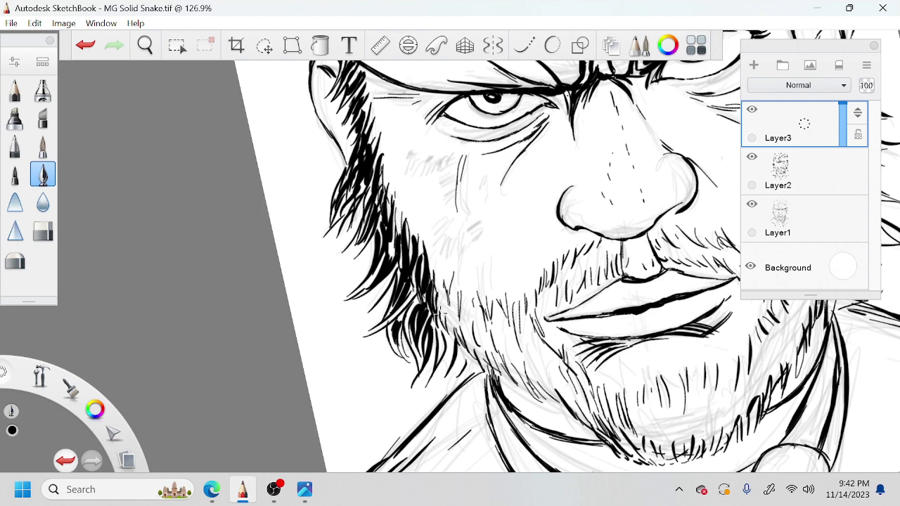
left_click_drag(444, 328, 433, 363)
mouse_move(440, 325)
left_mouse_down()
mouse_move(431, 360)
mouse_move(429, 351)
left_mouse_up()
left_click_drag(447, 301, 440, 332)
mouse_move(449, 271)
left_mouse_down()
mouse_move(442, 309)
mouse_move(432, 308)
left_mouse_up()
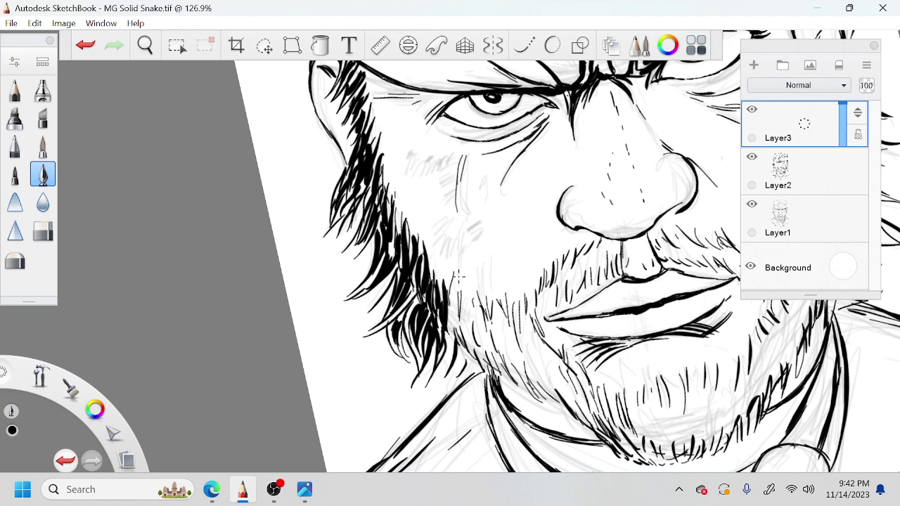
Extend the black shading strokes into the beard at the left corner of the jaw above the neck
left_click_drag(464, 277, 440, 368)
mouse_move(455, 320)
left_mouse_down()
mouse_move(446, 363)
mouse_move(460, 350)
left_mouse_up()
left_click_drag(476, 294, 462, 317)
left_click_drag(478, 316, 465, 354)
left_click_drag(483, 287, 471, 335)
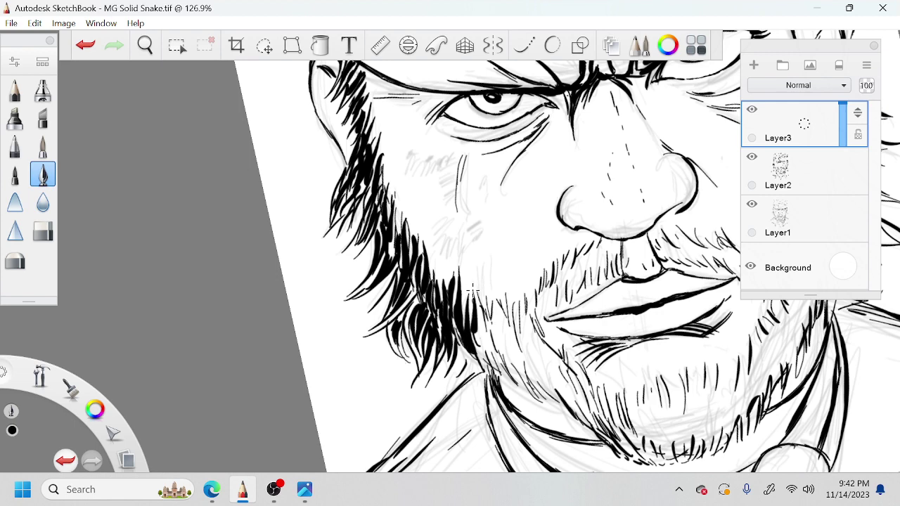
Fill the beard at the left corner of the jaw above the neck with dense black strokes
left_click_drag(496, 295, 484, 373)
left_click_drag(502, 326, 476, 370)
mouse_move(467, 349)
left_mouse_down()
mouse_move(454, 377)
mouse_move(477, 378)
left_mouse_up()
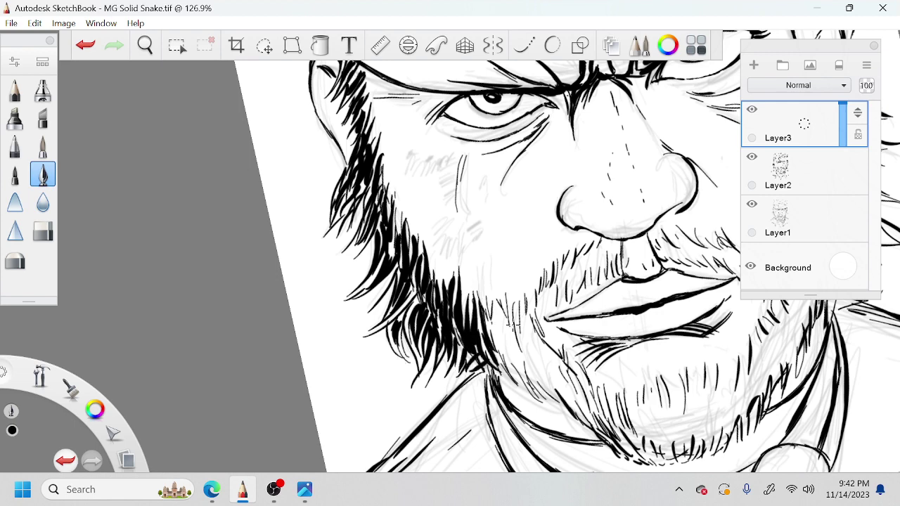
left_click_drag(494, 300, 481, 345)
left_click_drag(499, 301, 491, 341)
Darken the left half of the moustache with short black strokes, from under the nose down past the mouth corner
key("space")
left_click_drag(518, 258, 587, 290)
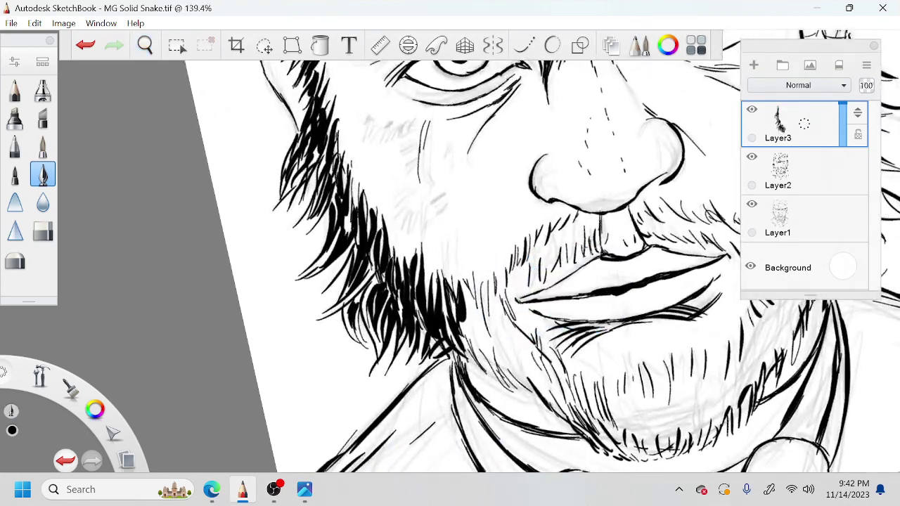
mouse_move(599, 215)
left_mouse_down()
mouse_move(595, 246)
mouse_move(593, 216)
left_mouse_up()
mouse_move(585, 250)
left_mouse_down()
mouse_move(586, 210)
mouse_move(574, 211)
left_mouse_up()
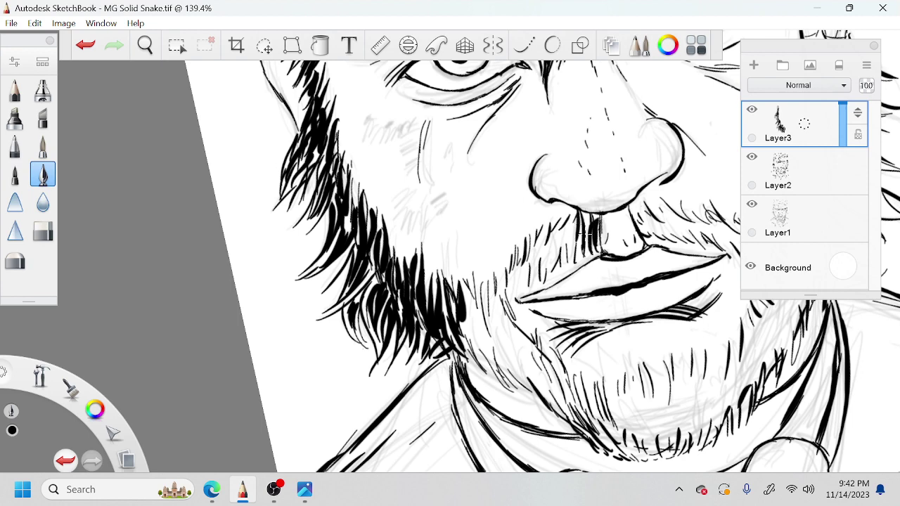
mouse_move(575, 210)
left_mouse_down()
mouse_move(567, 247)
mouse_move(550, 264)
left_mouse_up()
mouse_move(556, 229)
left_mouse_down()
mouse_move(545, 266)
mouse_move(542, 246)
left_mouse_up()
mouse_move(546, 243)
left_mouse_down()
mouse_move(533, 277)
mouse_move(526, 262)
left_mouse_up()
mouse_move(533, 245)
left_mouse_down()
mouse_move(528, 275)
mouse_move(515, 274)
mouse_move(491, 310)
left_mouse_up()
Fill the beard on the left cheek below the mouth corner with black strokes, following the jawline toward the chin
mouse_move(492, 273)
left_mouse_down()
mouse_move(482, 320)
mouse_move(467, 307)
mouse_move(464, 321)
mouse_move(485, 374)
left_mouse_up()
mouse_move(498, 323)
left_mouse_down()
mouse_move(478, 375)
mouse_move(471, 367)
mouse_move(481, 350)
left_mouse_up()
left_click_drag(512, 383, 487, 321)
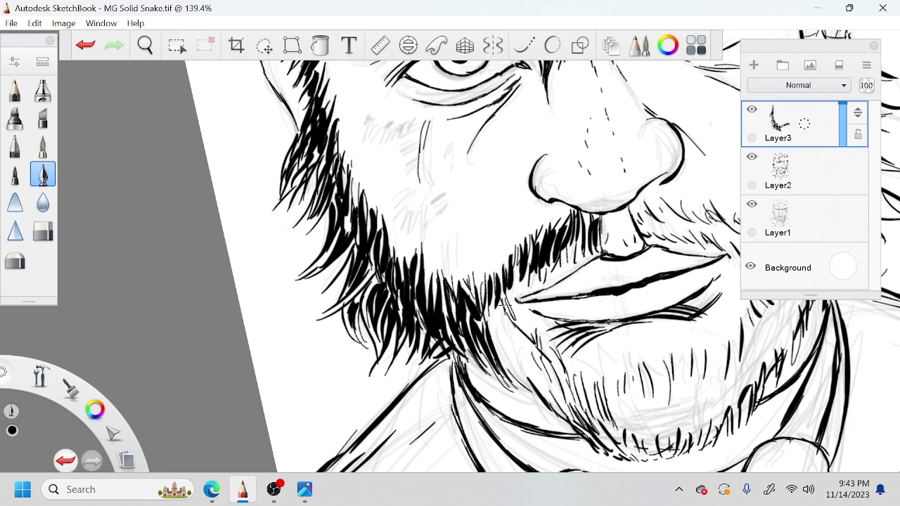
mouse_move(505, 305)
left_mouse_down()
mouse_move(508, 347)
mouse_move(487, 356)
left_mouse_up()
left_click_drag(503, 353, 514, 384)
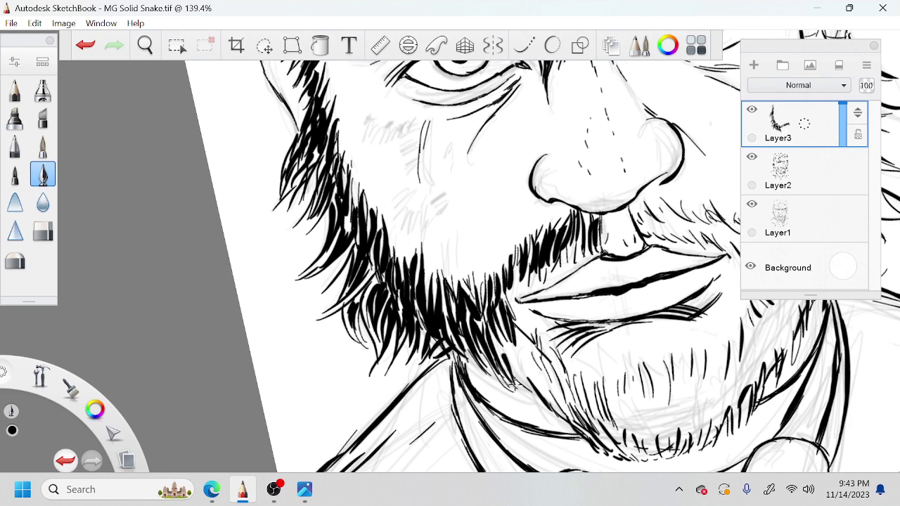
mouse_move(496, 336)
left_mouse_down()
mouse_move(521, 384)
mouse_move(528, 391)
mouse_move(524, 377)
mouse_move(549, 398)
left_mouse_up()
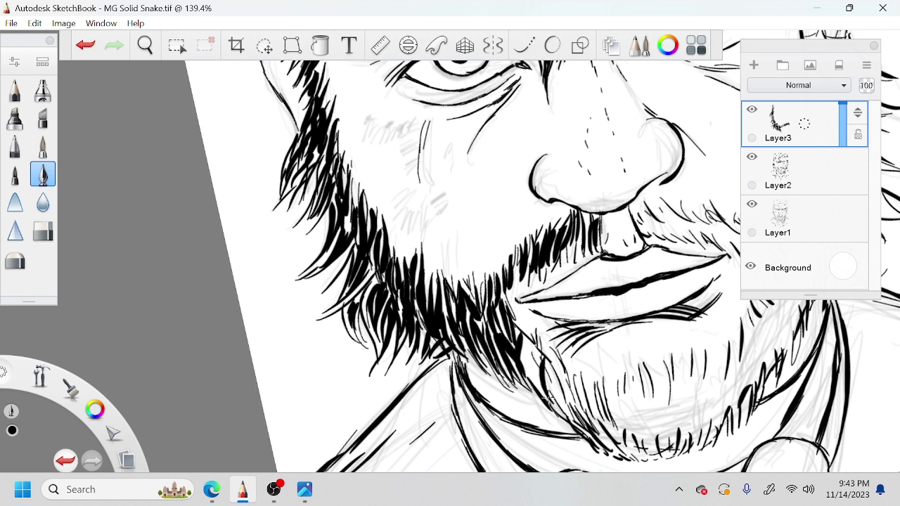
left_click_drag(532, 355, 544, 392)
mouse_move(522, 347)
left_mouse_down()
mouse_move(536, 388)
mouse_move(564, 409)
left_mouse_up()
left_click_drag(556, 358, 574, 425)
Ink dense vertical black strokes into the beard on the left side of the chin
left_click_drag(595, 361, 607, 405)
left_click_drag(604, 384, 614, 416)
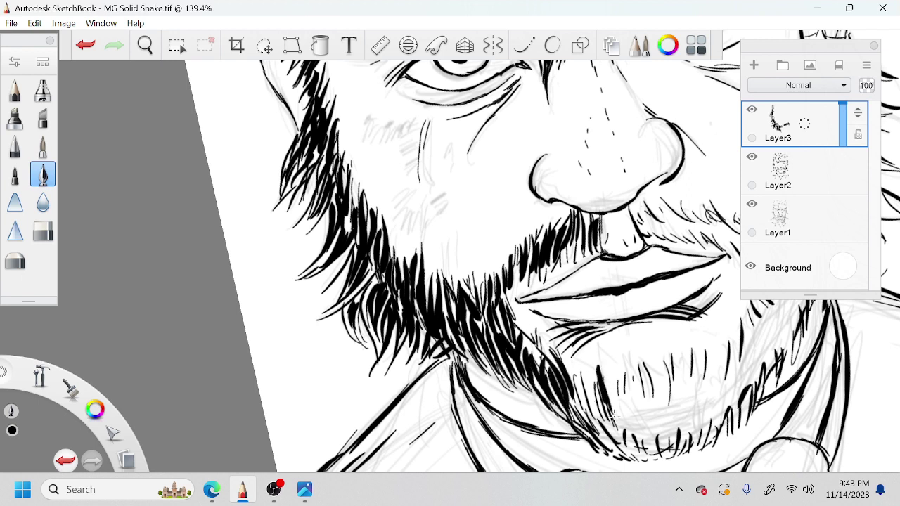
left_click_drag(611, 353, 617, 384)
left_click_drag(616, 384, 626, 420)
mouse_move(608, 353)
left_mouse_down()
mouse_move(620, 417)
mouse_move(604, 365)
left_mouse_up()
left_click_drag(595, 374, 606, 426)
left_click_drag(585, 363, 593, 421)
left_click_drag(604, 364, 594, 408)
left_click_drag(595, 374, 574, 416)
left_click_drag(597, 405, 589, 440)
Thicken the beard across the middle and lower left edge of the chin, and undo the last two strokes
mouse_move(623, 357)
left_mouse_down()
mouse_move(633, 405)
mouse_move(647, 372)
left_mouse_up()
left_click_drag(662, 379, 652, 405)
left_click_drag(644, 357, 630, 401)
left_click_drag(636, 370, 630, 405)
left_click_drag(660, 467, 627, 403)
left_click_drag(652, 437, 637, 404)
left_click_drag(641, 463, 619, 416)
mouse_move(615, 464)
left_mouse_down()
mouse_move(602, 423)
mouse_move(595, 435)
mouse_move(570, 409)
left_mouse_up()
left_click_drag(575, 424, 558, 398)
key("space")
mouse_move(702, 359)
left_mouse_down()
mouse_move(542, 380)
mouse_move(538, 453)
mouse_move(527, 419)
mouse_move(577, 397)
mouse_move(594, 376)
left_mouse_up()
key("space")
key("ctrl+z")
key("ctrl+z")
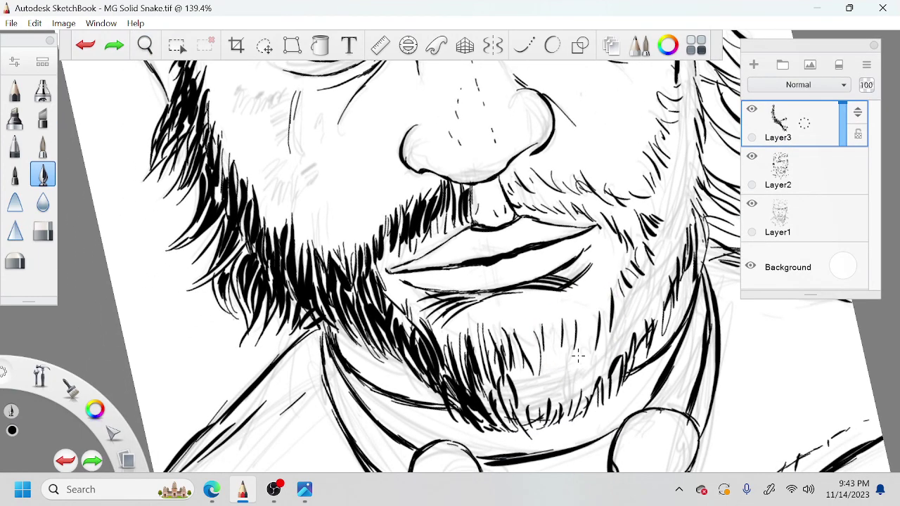
Fill the bottom of the chin beard with overlapping strokes until it forms a solid black mass
left_click_drag(568, 339, 571, 409)
mouse_move(564, 325)
left_mouse_down()
mouse_move(575, 363)
mouse_move(578, 334)
mouse_move(584, 400)
left_mouse_up()
mouse_move(575, 360)
left_mouse_down()
mouse_move(563, 406)
mouse_move(556, 364)
left_mouse_up()
mouse_move(556, 417)
left_mouse_down()
mouse_move(548, 366)
mouse_move(538, 374)
left_mouse_up()
left_click_drag(528, 398, 524, 379)
left_click_drag(534, 419, 527, 391)
mouse_move(521, 416)
left_mouse_down()
mouse_move(517, 389)
mouse_move(499, 381)
left_mouse_up()
left_click_drag(489, 413, 475, 378)
mouse_move(500, 416)
left_mouse_down()
mouse_move(492, 373)
mouse_move(506, 367)
left_mouse_up()
left_click_drag(524, 408, 524, 365)
mouse_move(539, 398)
left_mouse_down()
mouse_move(532, 359)
mouse_move(485, 346)
left_mouse_up()
left_click_drag(495, 395, 488, 371)
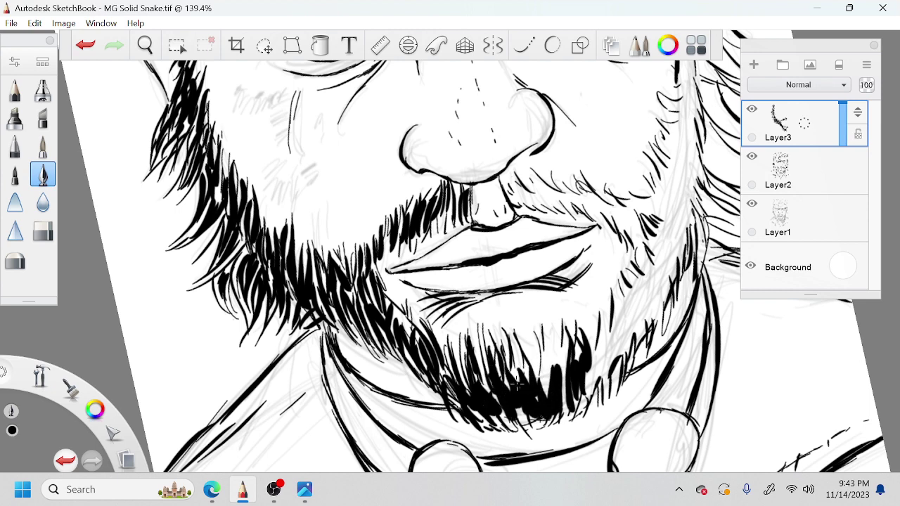
Add upward-tapering black strokes to the top edge and right part of the chin beard
mouse_move(562, 380)
left_mouse_down()
mouse_move(554, 344)
mouse_move(534, 350)
left_mouse_up()
left_click_drag(545, 374, 536, 344)
left_click_drag(548, 397, 549, 347)
left_click_drag(591, 386, 598, 343)
left_click_drag(585, 395, 599, 331)
mouse_move(598, 384)
left_mouse_down()
mouse_move(604, 343)
mouse_move(601, 350)
left_mouse_up()
left_click_drag(585, 412, 590, 370)
key("space")
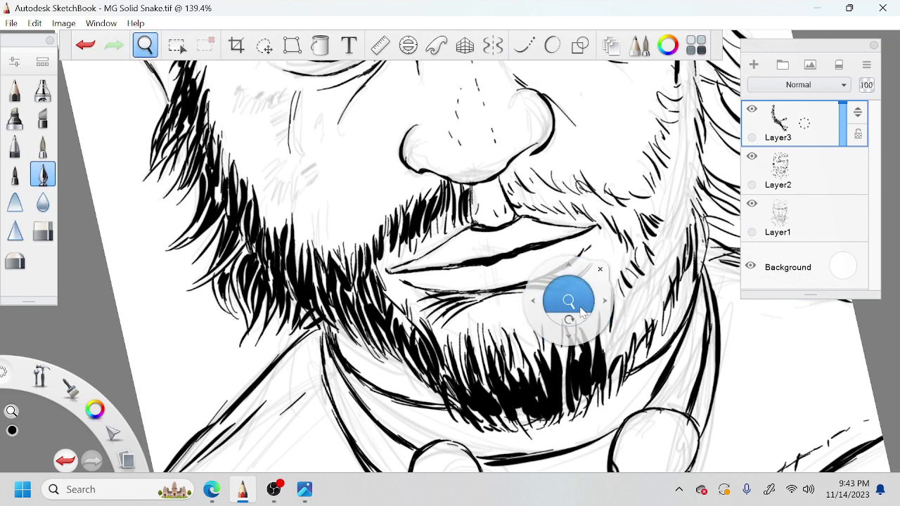
left_click_drag(411, 377, 375, 334)
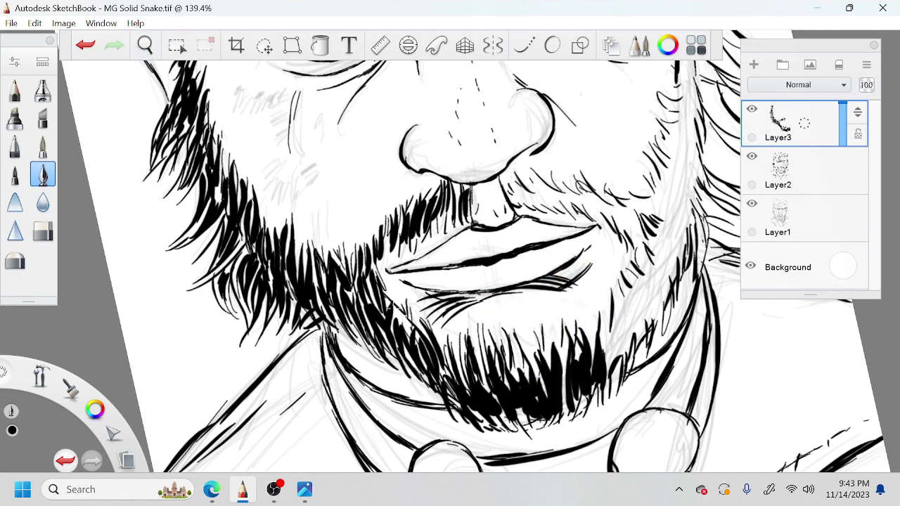
Darken the beard on the right side of the chin, working up toward the right mouth corner
left_click_drag(616, 365, 604, 310)
left_click_drag(623, 310, 617, 297)
left_click_drag(635, 340, 617, 297)
left_click_drag(633, 322, 620, 287)
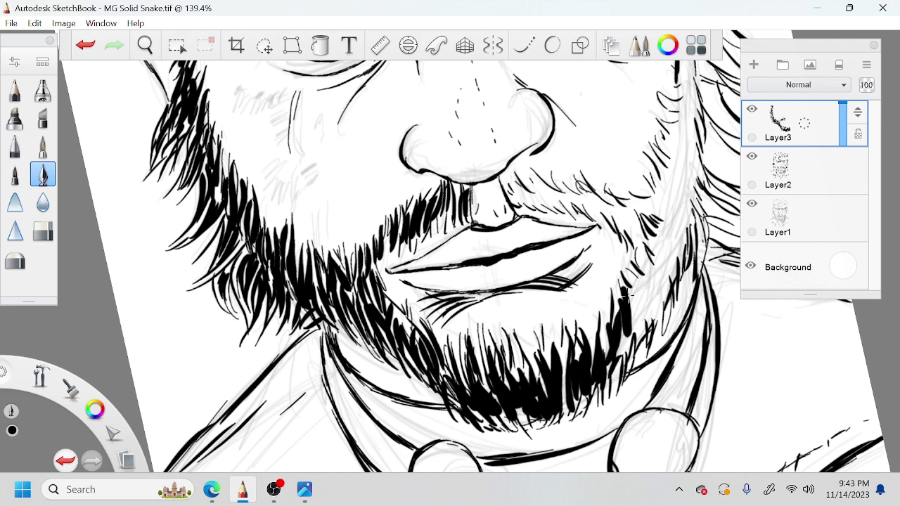
left_click_drag(633, 367, 627, 329)
mouse_move(622, 384)
left_mouse_down()
mouse_move(617, 328)
mouse_move(637, 296)
mouse_move(623, 277)
mouse_move(637, 246)
left_mouse_up()
Fill the right half of the moustache with black strokes, from the mouth corner in toward the nose
mouse_move(643, 299)
left_mouse_down()
mouse_move(622, 261)
mouse_move(633, 229)
mouse_move(605, 199)
left_mouse_up()
mouse_move(614, 225)
left_mouse_down()
mouse_move(597, 196)
mouse_move(581, 190)
left_mouse_up()
left_click_drag(587, 216, 566, 190)
mouse_move(582, 218)
left_mouse_down()
mouse_move(545, 179)
mouse_move(500, 182)
left_mouse_up()
left_click_drag(508, 202, 499, 186)
Fill the moustache directly under the nose and thicken the upper edge of its left half into the cheek
left_click_drag(503, 202, 491, 178)
left_click_drag(491, 214, 485, 185)
left_click_drag(483, 208, 473, 186)
mouse_move(478, 212)
left_mouse_down()
mouse_move(467, 184)
mouse_move(459, 185)
left_mouse_up()
mouse_move(454, 218)
left_mouse_down()
mouse_move(448, 188)
mouse_move(440, 198)
left_mouse_up()
left_click_drag(445, 233, 432, 209)
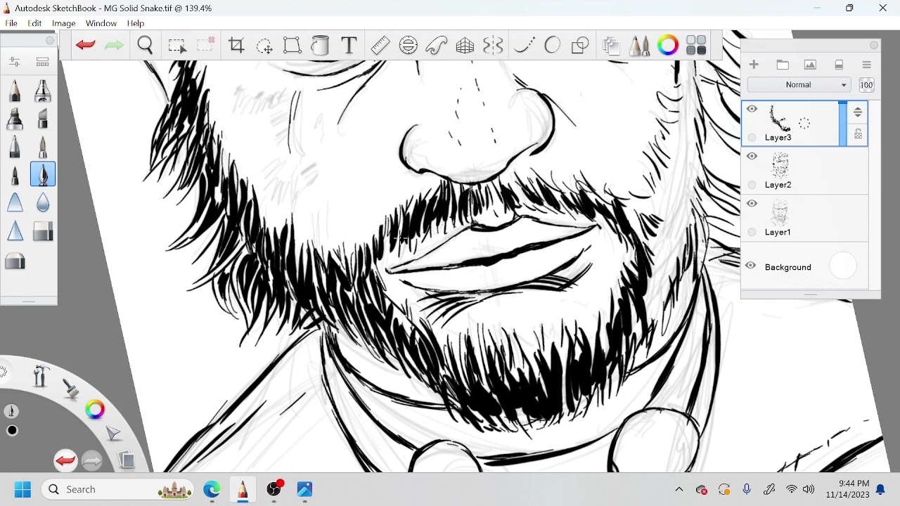
mouse_move(391, 260)
left_mouse_down()
mouse_move(383, 228)
mouse_move(378, 235)
left_mouse_up()
left_click_drag(372, 275, 357, 244)
mouse_move(357, 273)
left_mouse_down()
mouse_move(352, 246)
mouse_move(345, 251)
left_mouse_up()
Shade the beard on the right cheek and jaw with thick black strokes rising toward the sideburn
key("space")
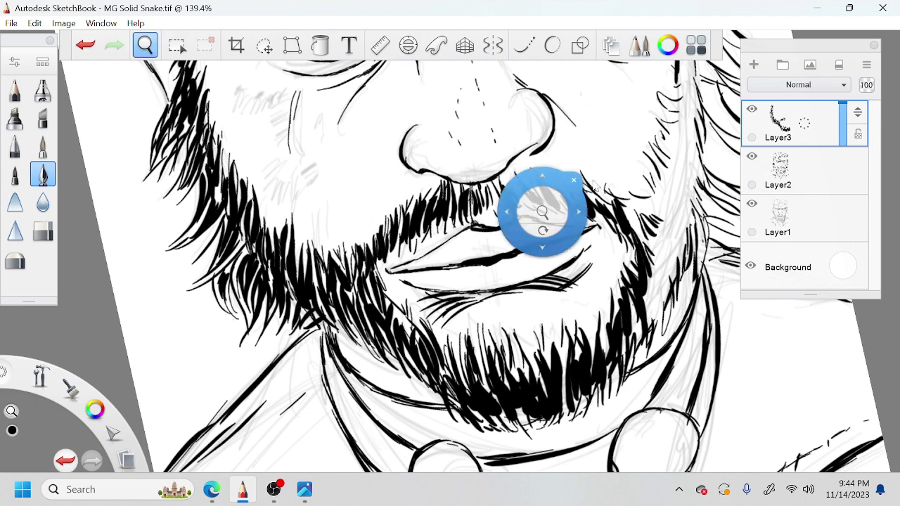
mouse_move(620, 224)
left_mouse_down()
mouse_move(562, 314)
mouse_move(573, 289)
left_mouse_up()
mouse_move(614, 301)
left_mouse_down()
mouse_move(588, 287)
mouse_move(603, 263)
left_mouse_up()
left_click_drag(609, 264, 595, 247)
mouse_move(616, 235)
left_mouse_down()
mouse_move(643, 284)
mouse_move(677, 305)
left_mouse_up()
left_click_drag(631, 269, 667, 299)
mouse_move(609, 234)
left_mouse_down()
mouse_move(647, 268)
mouse_move(636, 253)
left_mouse_up()
mouse_move(605, 205)
left_mouse_down()
mouse_move(643, 226)
mouse_move(610, 252)
mouse_move(589, 308)
left_mouse_up()
left_click_drag(585, 256, 620, 280)
left_click_drag(581, 248, 621, 265)
left_click_drag(609, 215, 602, 249)
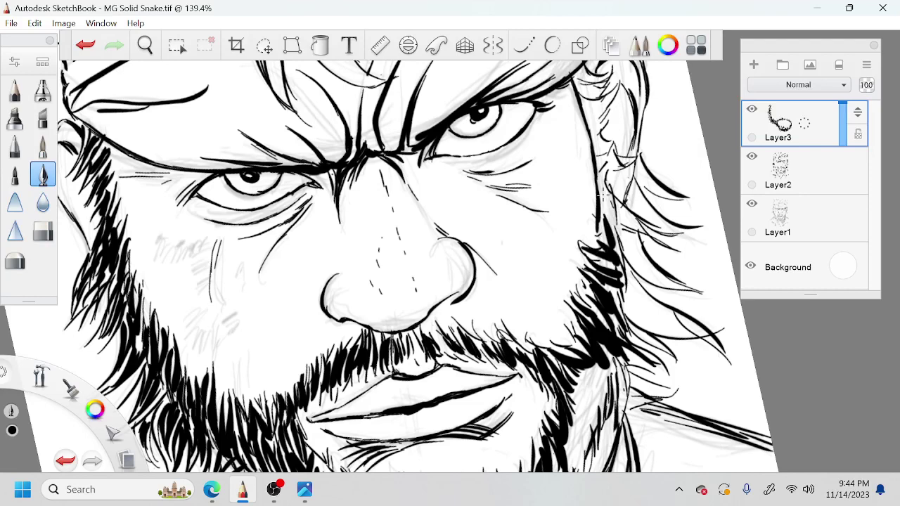
Add short black strokes up the right edge of the face into the sideburn beside the earlobe
left_click_drag(612, 196, 604, 219)
mouse_move(604, 171)
left_mouse_down()
mouse_move(599, 224)
mouse_move(605, 187)
left_mouse_up()
left_click_drag(636, 156, 596, 162)
mouse_move(619, 128)
left_mouse_down()
mouse_move(595, 153)
mouse_move(588, 136)
left_mouse_up()
left_click_drag(604, 121, 591, 129)
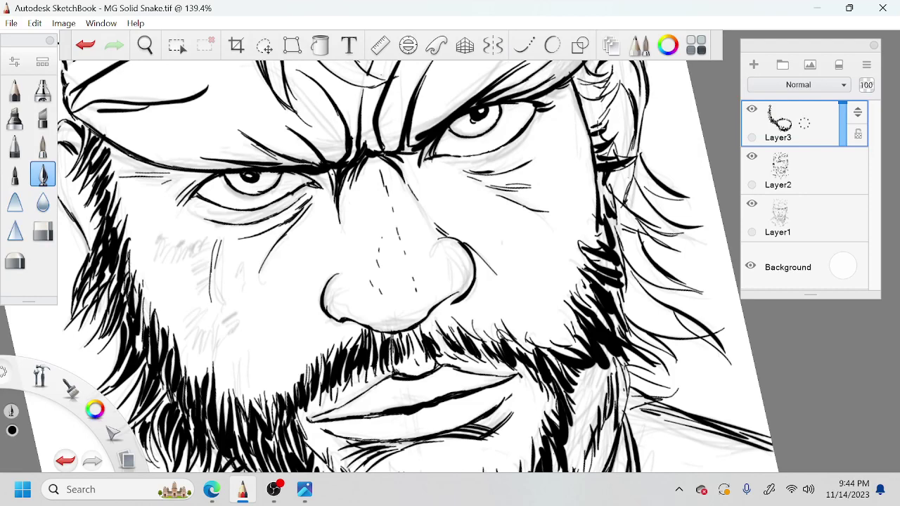
Ink the upper sideburn in front of the right ear with curved black strokes, undoing and redrawing unsatisfactory ones
key("space")
left_click_drag(607, 221, 580, 333)
left_click_drag(528, 341, 554, 322)
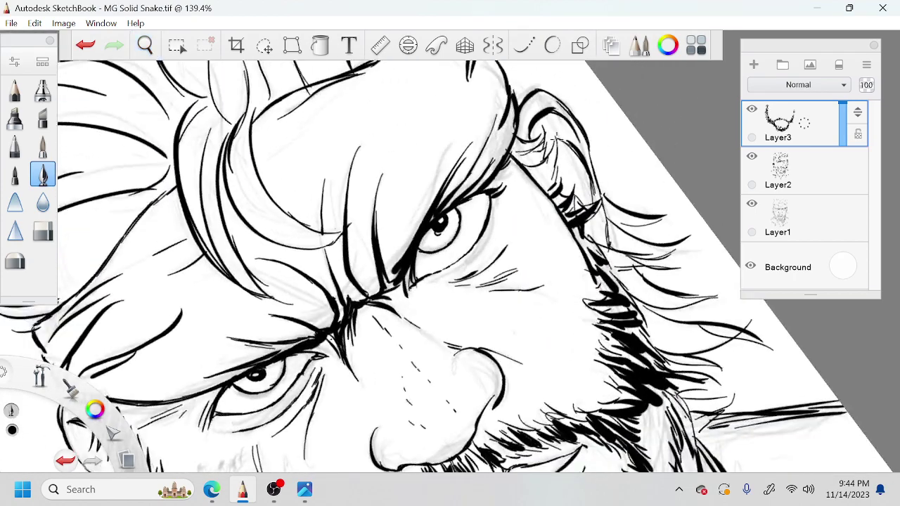
mouse_move(557, 141)
left_mouse_down()
mouse_move(536, 168)
mouse_move(522, 164)
mouse_move(551, 132)
mouse_move(564, 135)
mouse_move(557, 128)
mouse_move(533, 149)
mouse_move(545, 121)
mouse_move(513, 149)
left_mouse_up()
key("ctrl+z")
key("ctrl+z")
key("ctrl+z")
left_click_drag(545, 118, 521, 145)
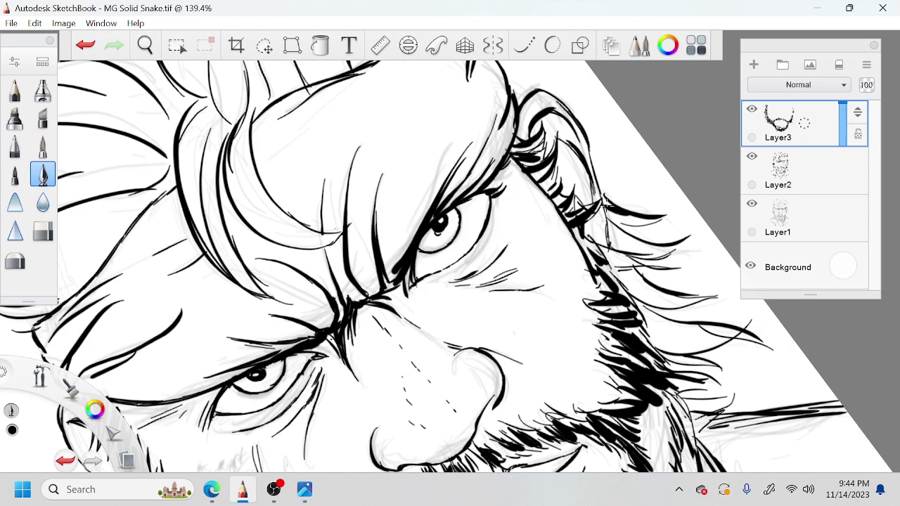
Thicken the loose hair strands below the right ear with black strokes beside the jaw
key("space")
mouse_move(606, 272)
left_mouse_down()
mouse_move(592, 331)
mouse_move(540, 331)
mouse_move(535, 299)
mouse_move(565, 366)
left_mouse_up()
left_click_drag(538, 289, 562, 338)
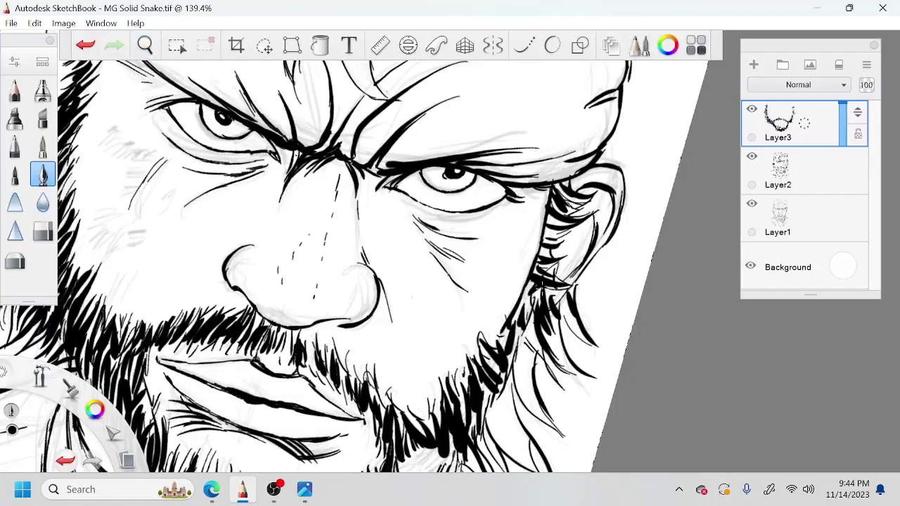
key("space")
mouse_move(527, 314)
left_mouse_down()
mouse_move(517, 265)
mouse_move(542, 315)
left_mouse_up()
left_click_drag(523, 278, 502, 355)
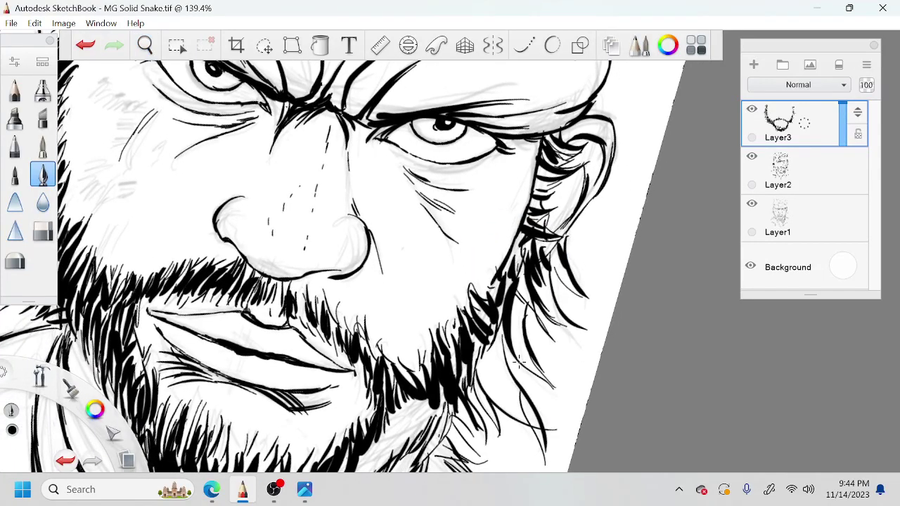
left_click_drag(503, 400, 476, 343)
left_click_drag(518, 415, 491, 332)
left_click_drag(498, 398, 485, 328)
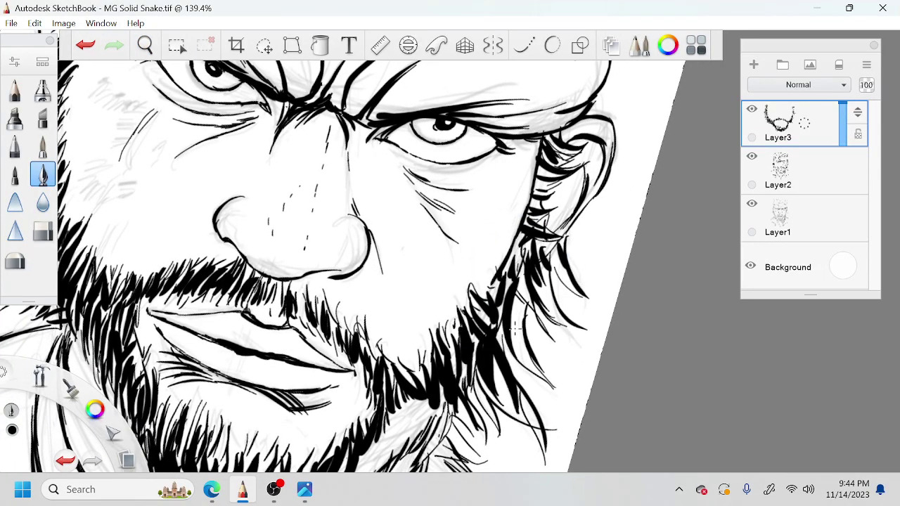
Fill the lower right jaw beard and the hair roots above the collar with black strokes
key("space")
mouse_move(496, 435)
left_mouse_down()
mouse_move(529, 342)
mouse_move(508, 287)
left_mouse_up()
left_click_drag(507, 339, 494, 308)
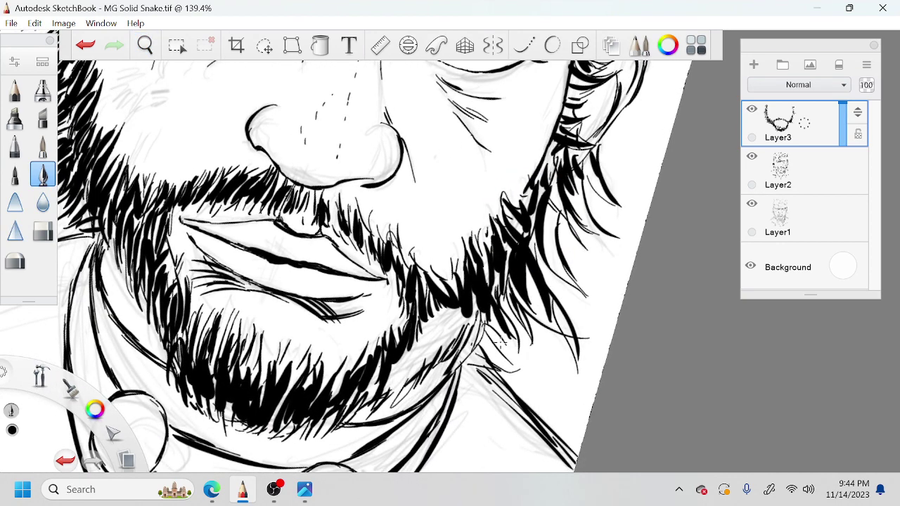
mouse_move(507, 368)
left_mouse_down()
mouse_move(487, 349)
mouse_move(492, 363)
mouse_move(474, 355)
mouse_move(481, 318)
mouse_move(462, 340)
mouse_move(469, 310)
left_mouse_up()
mouse_move(446, 353)
left_mouse_down()
mouse_move(460, 331)
mouse_move(455, 309)
left_mouse_up()
mouse_move(428, 362)
left_mouse_down()
mouse_move(446, 311)
mouse_move(437, 317)
left_mouse_up()
mouse_move(403, 377)
left_mouse_down()
mouse_move(426, 340)
mouse_move(404, 365)
left_mouse_up()
left_click_drag(388, 380, 406, 345)
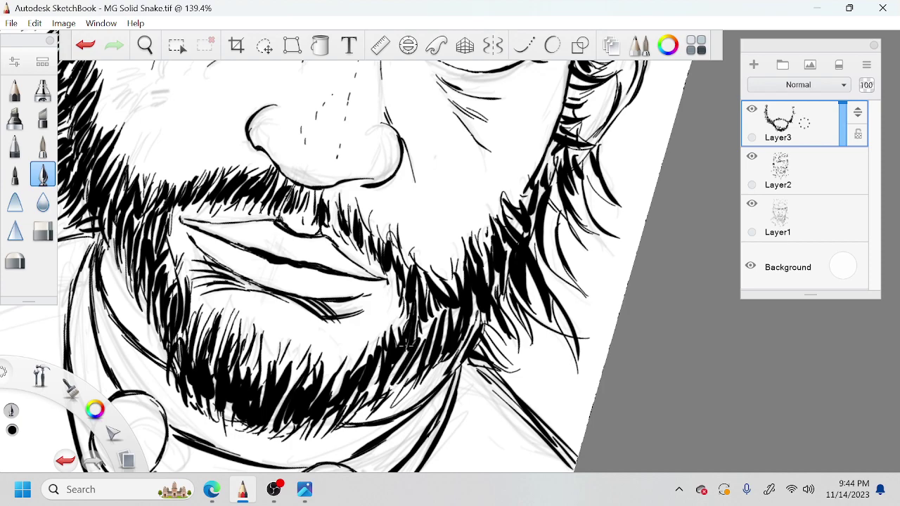
Close the remaining gaps in the beard between the chin and the right jaw with dense black strokes
key("space")
left_click_drag(452, 281, 441, 336)
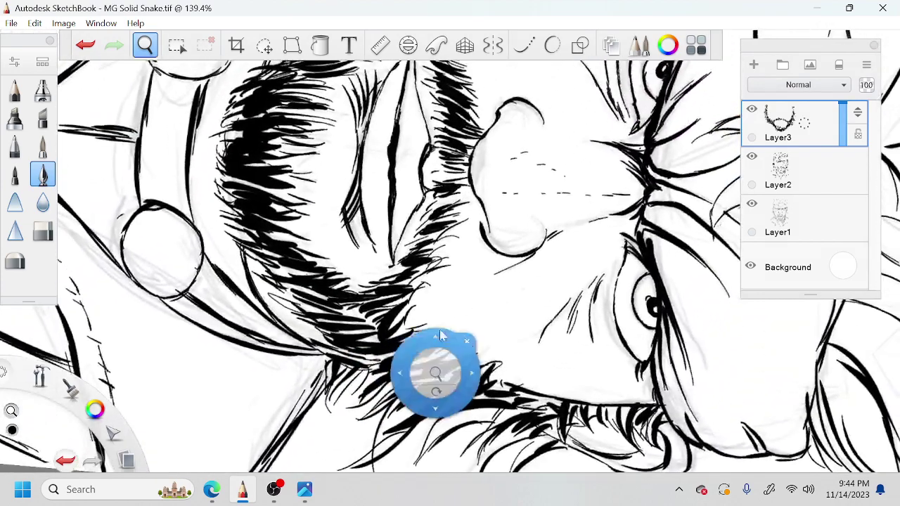
left_click_drag(276, 280, 316, 312)
left_click_drag(299, 330, 328, 343)
mouse_move(273, 278)
left_mouse_down()
mouse_move(318, 298)
mouse_move(306, 277)
left_mouse_up()
mouse_move(264, 260)
left_mouse_down()
mouse_move(299, 278)
mouse_move(324, 314)
left_mouse_up()
left_click_drag(295, 318, 335, 326)
left_click_drag(265, 291, 294, 300)
left_click_drag(301, 289, 318, 294)
left_click_drag(279, 234, 310, 253)
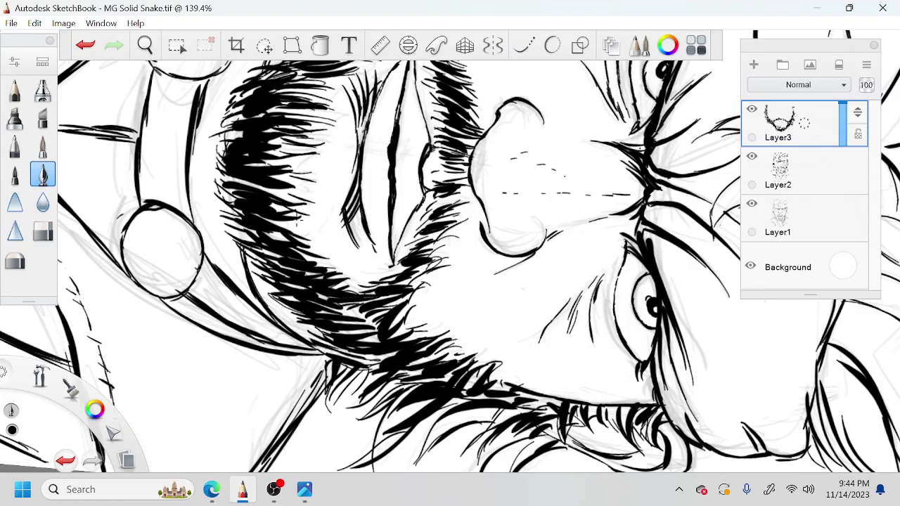
Hatch short black shading marks above the right nostril and along the left side of the nose bridge
key("space")
left_click_drag(401, 237, 450, 251)
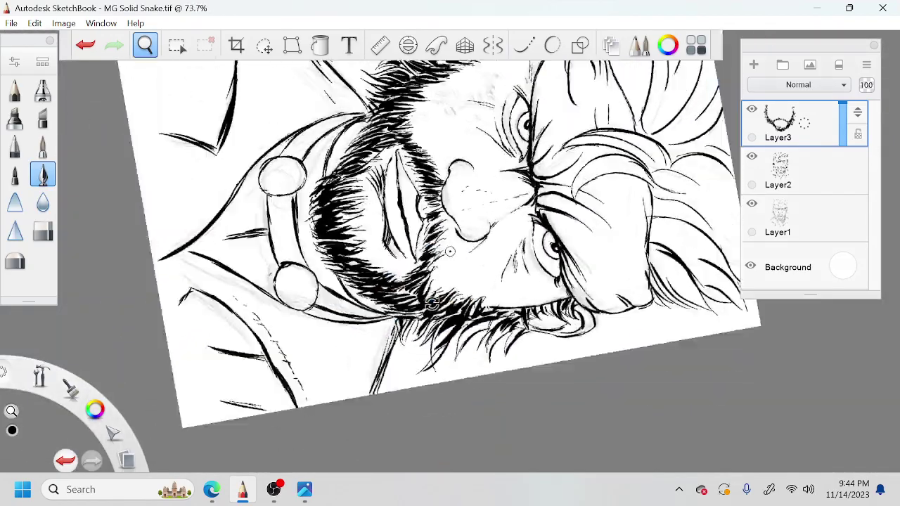
left_click_drag(432, 304, 506, 254)
left_click_drag(527, 211, 479, 259)
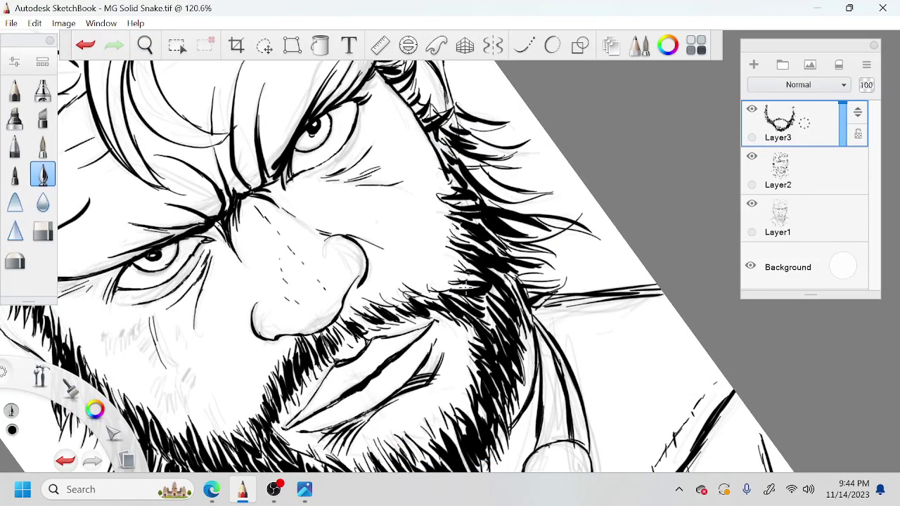
key("space")
mouse_move(372, 249)
left_mouse_down()
mouse_move(340, 220)
mouse_move(331, 223)
left_mouse_up()
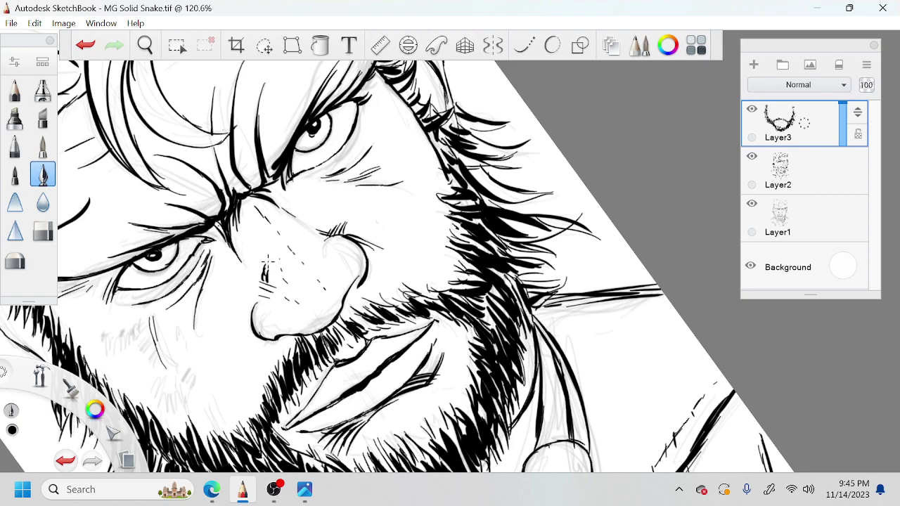
left_click_drag(262, 251, 255, 232)
left_click_drag(248, 247, 240, 222)
key("space")
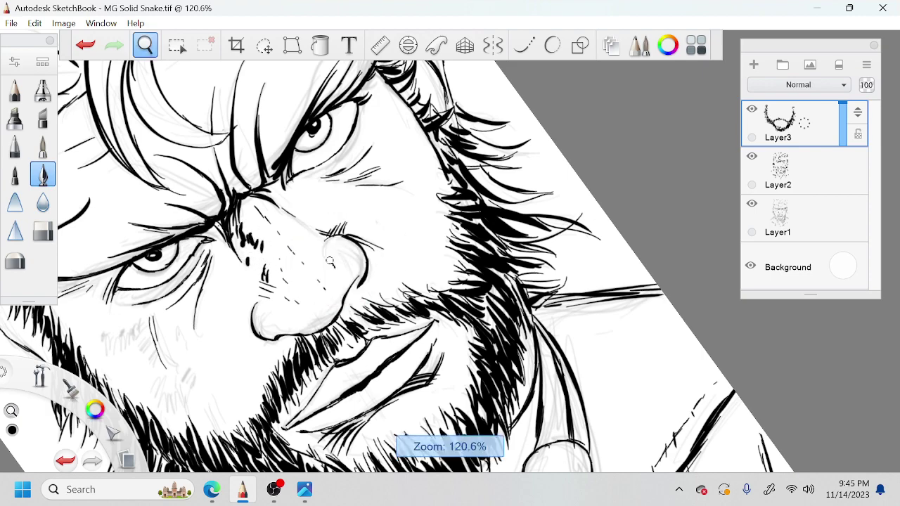
mouse_move(341, 285)
left_mouse_down()
mouse_move(330, 261)
mouse_move(342, 287)
left_mouse_up()
left_click_drag(258, 304, 378, 227)
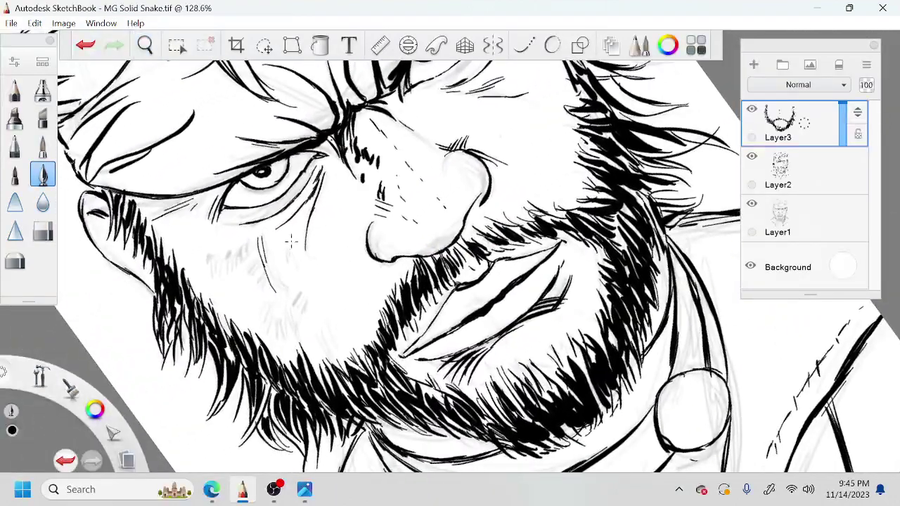
Stipple the left cheek above the beard with short, thick black dabs to build the shadow below the eye
mouse_move(257, 242)
left_mouse_down()
mouse_move(254, 261)
mouse_move(233, 267)
mouse_move(241, 274)
mouse_move(208, 251)
mouse_move(200, 275)
mouse_move(194, 264)
mouse_move(197, 274)
mouse_move(227, 282)
mouse_move(222, 300)
mouse_move(219, 283)
mouse_move(212, 293)
left_mouse_up()
left_click_drag(209, 287, 197, 295)
left_click_drag(221, 299, 209, 301)
left_click_drag(230, 306, 226, 314)
left_click_drag(240, 307, 238, 318)
left_click_drag(257, 281, 250, 296)
mouse_move(255, 296)
left_mouse_down()
mouse_move(249, 308)
mouse_move(239, 295)
left_mouse_up()
mouse_move(250, 294)
left_mouse_down()
mouse_move(243, 308)
mouse_move(280, 331)
mouse_move(267, 332)
left_mouse_up()
left_click_drag(262, 313, 255, 334)
mouse_move(265, 294)
left_mouse_down()
mouse_move(257, 314)
mouse_move(279, 313)
mouse_move(269, 309)
left_mouse_up()
mouse_move(275, 284)
left_mouse_down()
mouse_move(264, 298)
mouse_move(267, 290)
left_mouse_up()
left_click_drag(273, 277, 257, 292)
mouse_move(269, 266)
left_mouse_down()
mouse_move(255, 285)
mouse_move(301, 332)
left_mouse_up()
left_click_drag(312, 322, 304, 338)
Carry the black dabs up from the left cheek along the eye bag to the inner corner of the left eye
left_click_drag(267, 276, 267, 243)
mouse_move(281, 235)
left_mouse_down()
mouse_move(270, 250)
mouse_move(283, 249)
left_mouse_up()
mouse_move(297, 235)
left_mouse_down()
mouse_move(288, 247)
mouse_move(293, 234)
left_mouse_up()
mouse_move(306, 201)
left_mouse_down()
mouse_move(295, 223)
mouse_move(300, 197)
left_mouse_up()
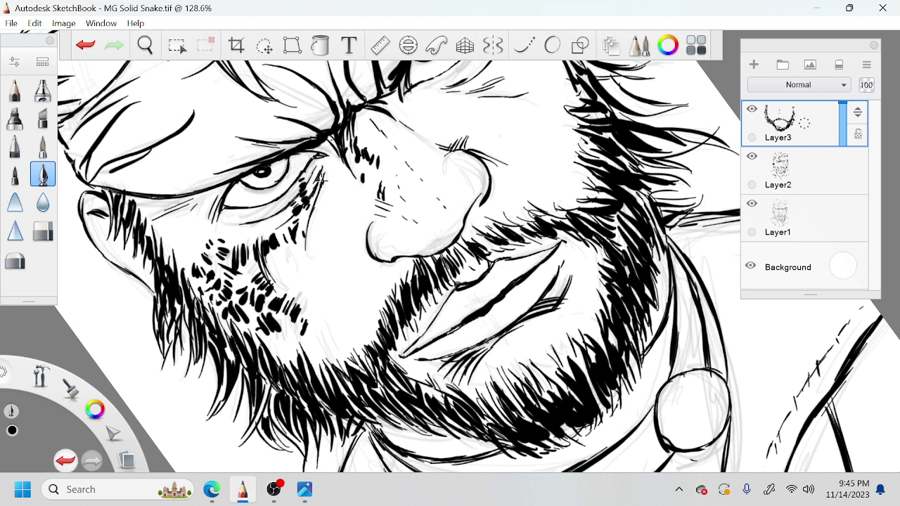
mouse_move(336, 167)
left_mouse_down()
mouse_move(331, 205)
mouse_move(325, 195)
left_mouse_up()
left_click_drag(329, 163, 323, 184)
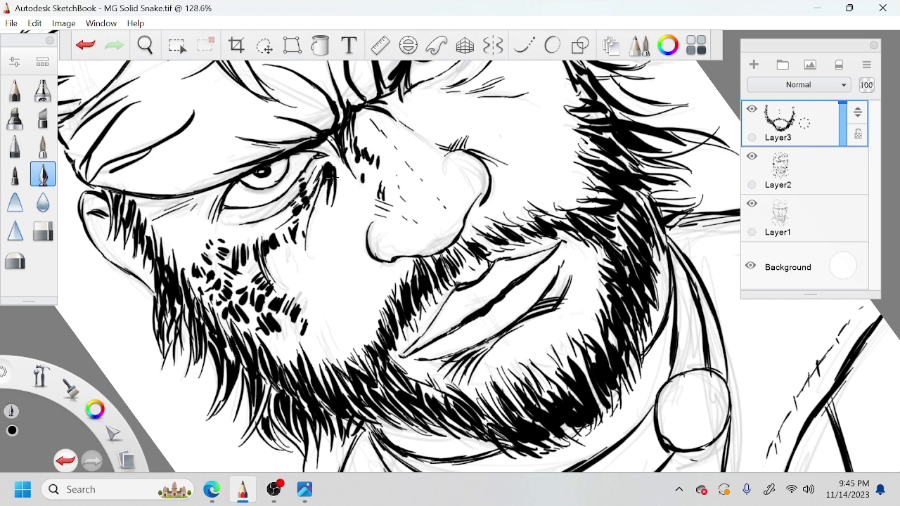
Darken the left nostril wing and extend the black dabs across the cheek beside the nose
mouse_move(379, 236)
left_mouse_down()
mouse_move(370, 246)
mouse_move(373, 239)
left_mouse_up()
left_click_drag(384, 208, 345, 252)
mouse_move(352, 247)
left_mouse_down()
mouse_move(346, 301)
mouse_move(334, 295)
left_mouse_up()
mouse_move(332, 273)
left_mouse_down()
mouse_move(324, 294)
mouse_move(321, 284)
left_mouse_up()
left_click_drag(324, 271, 311, 280)
left_click_drag(311, 266, 297, 277)
mouse_move(301, 255)
left_mouse_down()
mouse_move(293, 272)
mouse_move(285, 267)
left_mouse_up()
left_click_drag(295, 249, 277, 284)
mouse_move(283, 257)
left_mouse_down()
mouse_move(271, 274)
mouse_move(277, 263)
left_mouse_up()
mouse_move(306, 285)
left_mouse_down()
mouse_move(295, 305)
mouse_move(304, 306)
mouse_move(289, 292)
mouse_move(279, 297)
left_mouse_up()
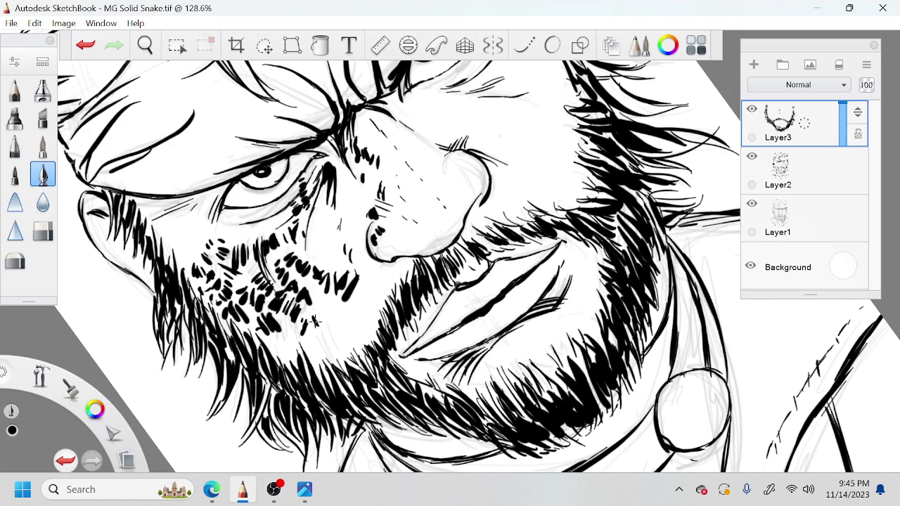
Fill gaps in the left cheek stippling down to the beard edge and extend it outward toward the sideburn and nostril
mouse_move(295, 336)
left_mouse_down()
mouse_move(287, 351)
mouse_move(272, 348)
mouse_move(280, 359)
left_mouse_up()
left_click_drag(272, 346, 266, 353)
left_click_drag(249, 274, 238, 285)
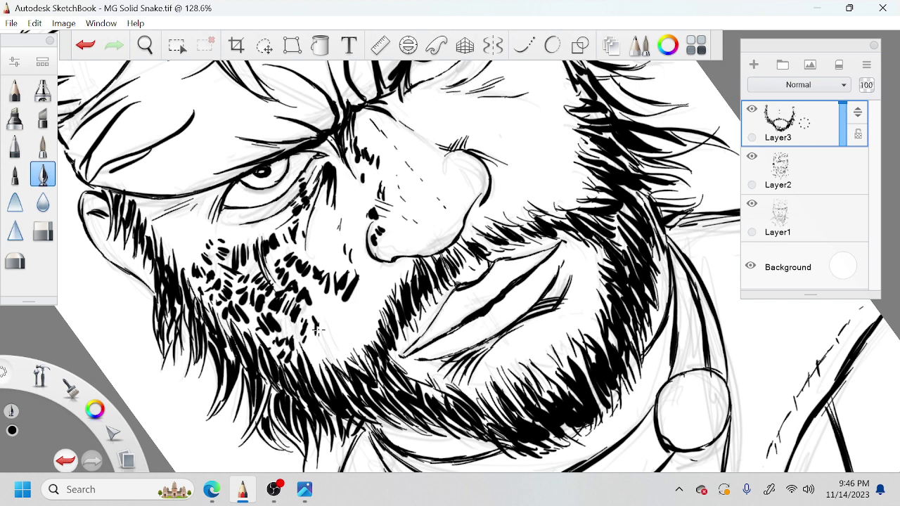
left_click_drag(325, 323, 316, 361)
left_click_drag(326, 249, 309, 265)
mouse_move(315, 245)
left_mouse_down()
mouse_move(306, 256)
mouse_move(298, 250)
left_mouse_up()
left_click_drag(293, 247, 266, 272)
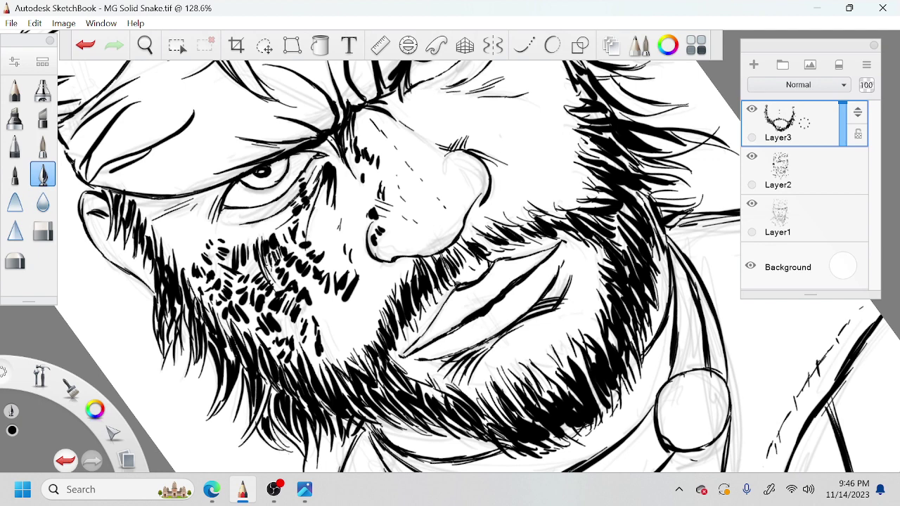
mouse_move(201, 253)
left_mouse_down()
mouse_move(179, 260)
mouse_move(190, 254)
left_mouse_up()
left_click_drag(332, 304, 342, 327)
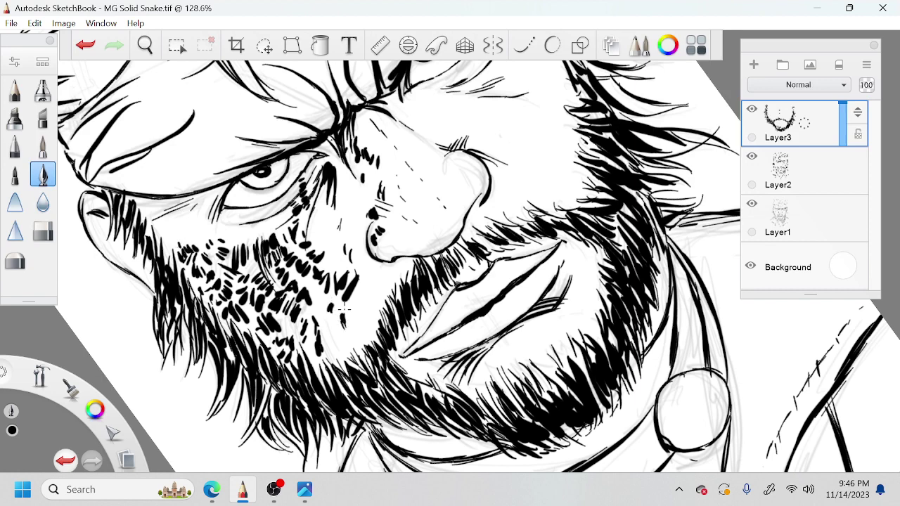
Add short black marks along the left edge of the nose bridge, the eye corner and the cheek beside the nostril
mouse_move(373, 208)
left_mouse_down()
mouse_move(368, 218)
mouse_move(345, 176)
left_mouse_up()
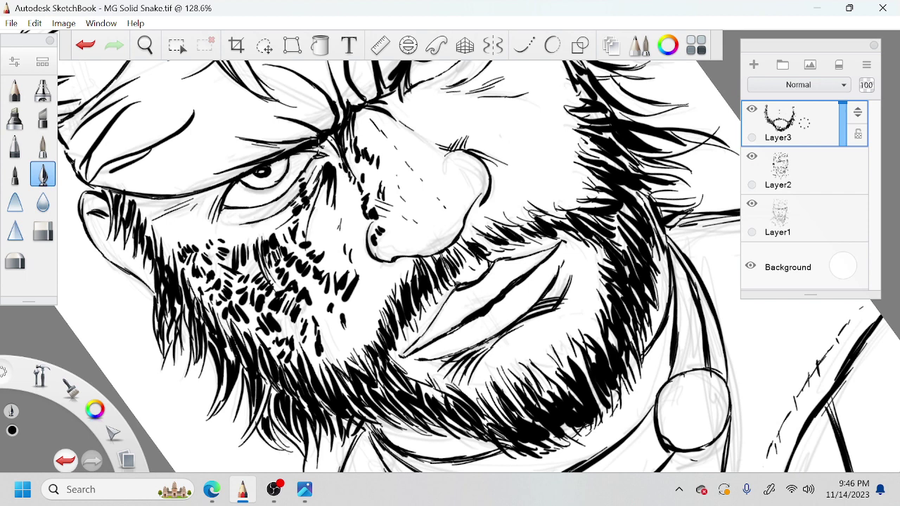
left_click_drag(325, 146, 320, 155)
key("space")
left_click_drag(422, 227, 488, 302)
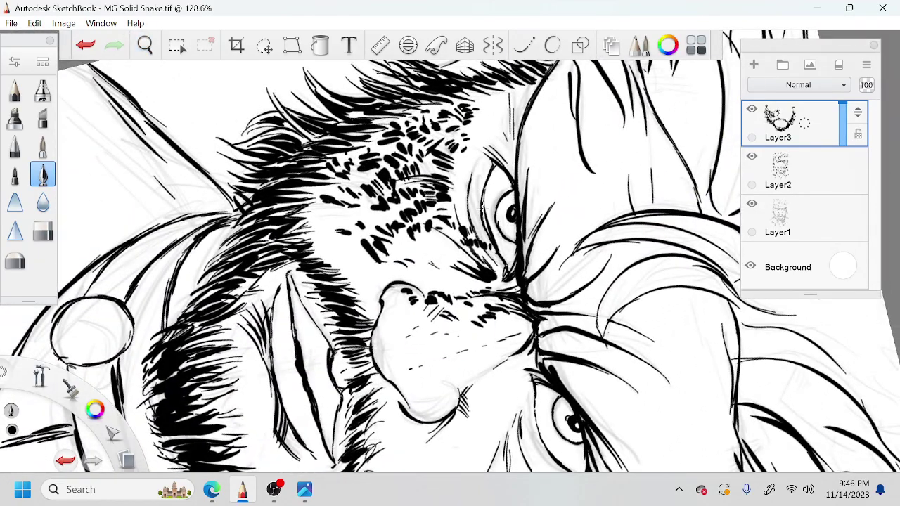
key("ctrl+z")
mouse_move(484, 206)
left_mouse_down()
mouse_move(485, 232)
mouse_move(508, 265)
mouse_move(500, 259)
left_mouse_up()
mouse_move(481, 224)
left_mouse_down()
mouse_move(494, 256)
mouse_move(467, 292)
mouse_move(471, 304)
mouse_move(504, 291)
mouse_move(523, 251)
mouse_move(521, 173)
mouse_move(547, 157)
mouse_move(588, 159)
left_mouse_up()
key("space")
left_click_drag(578, 240, 595, 234)
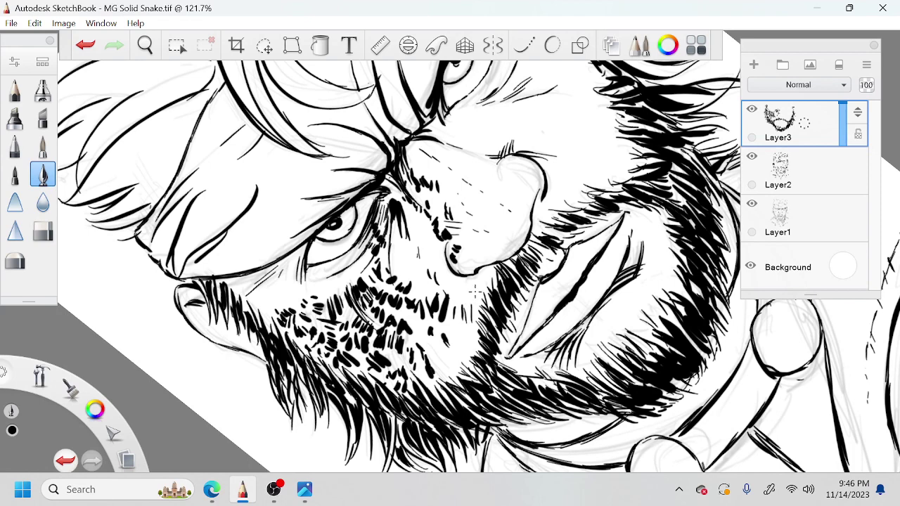
Shade the left side of the nose from nostril to bridge with dense short strokes, continuing toward the inner eye corner
mouse_move(455, 264)
left_mouse_down()
mouse_move(465, 243)
mouse_move(464, 193)
mouse_move(450, 187)
mouse_move(458, 180)
mouse_move(440, 188)
mouse_move(416, 167)
left_mouse_up()
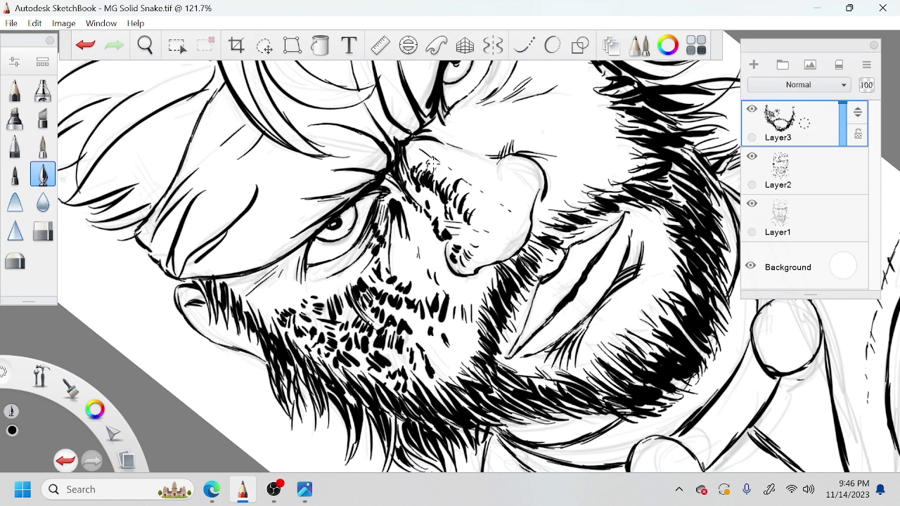
left_click_drag(434, 201, 425, 189)
left_click_drag(433, 206, 412, 186)
mouse_move(450, 227)
left_mouse_down()
mouse_move(441, 211)
mouse_move(457, 250)
mouse_move(437, 236)
mouse_move(407, 257)
mouse_move(422, 225)
mouse_move(408, 215)
left_mouse_up()
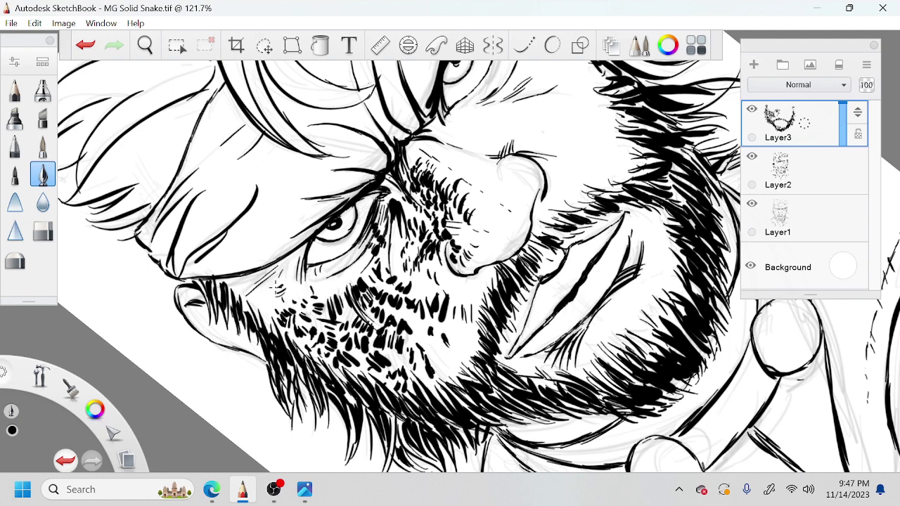
Hatch short black strokes across the left temple between the outer eye corner and the top of the sideburn
left_click_drag(280, 290, 277, 259)
mouse_move(260, 290)
left_mouse_down()
mouse_move(252, 271)
mouse_move(244, 280)
left_mouse_up()
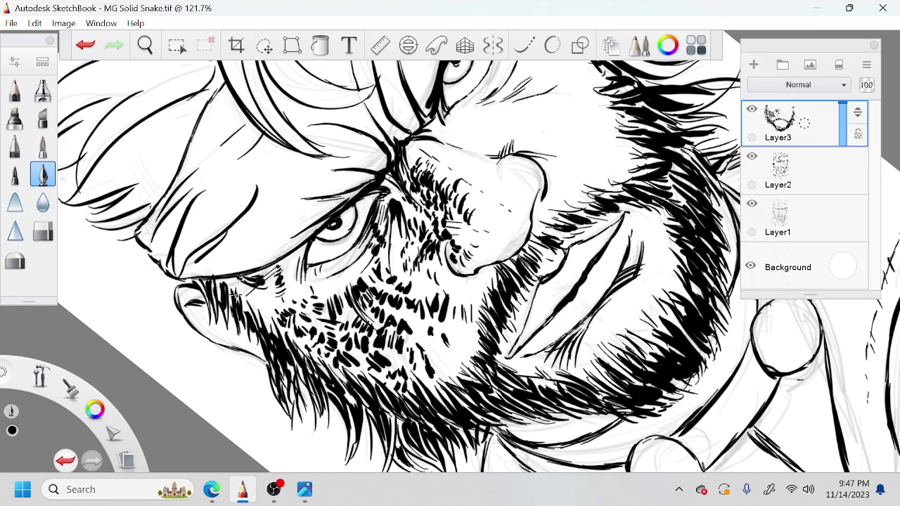
left_click_drag(229, 288, 225, 275)
left_click_drag(217, 292, 218, 280)
mouse_move(219, 299)
left_mouse_down()
mouse_move(215, 281)
mouse_move(249, 289)
left_mouse_up()
left_click_drag(241, 298, 237, 288)
Extend the fine dabs over the nose bridge, blacken the shadow under the nose tip, and dot the right cheek lightly
left_click_drag(494, 232, 493, 212)
left_click_drag(487, 229, 477, 221)
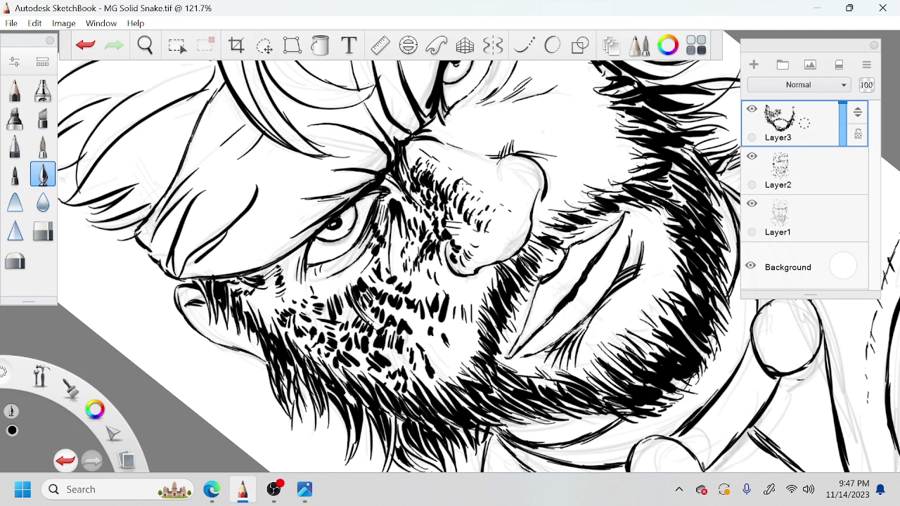
left_click_drag(402, 160, 404, 171)
mouse_move(458, 218)
left_mouse_down()
mouse_move(475, 273)
mouse_move(457, 276)
mouse_move(479, 273)
left_mouse_up()
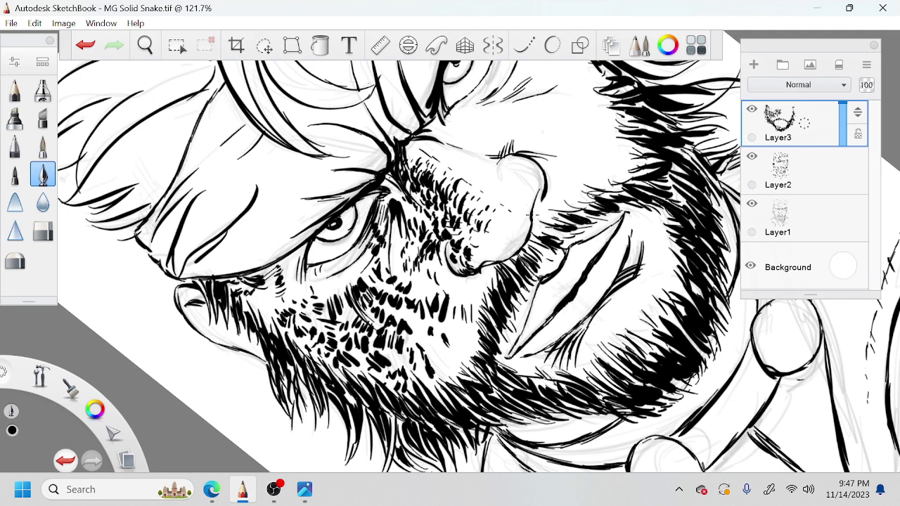
key("ctrl+z")
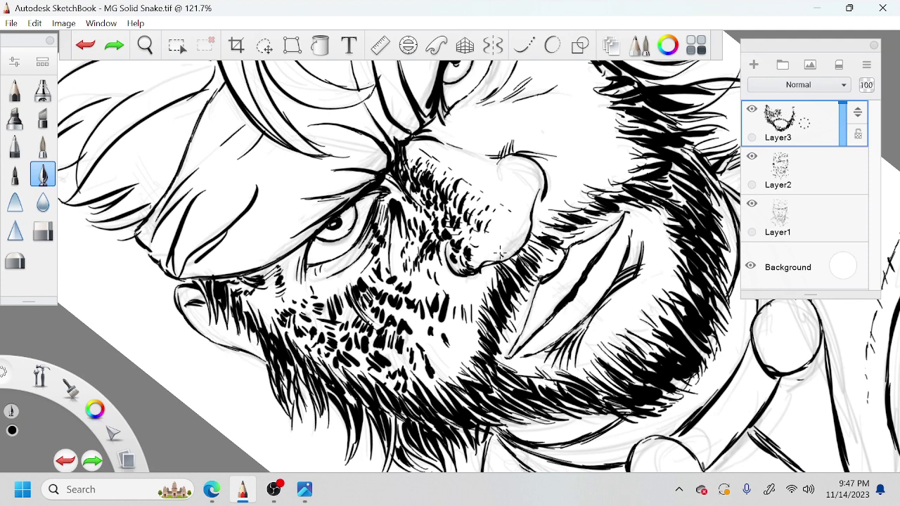
mouse_move(499, 242)
left_mouse_down()
mouse_move(517, 223)
mouse_move(514, 246)
mouse_move(520, 210)
mouse_move(544, 191)
mouse_move(531, 212)
mouse_move(539, 154)
mouse_move(500, 162)
left_mouse_up()
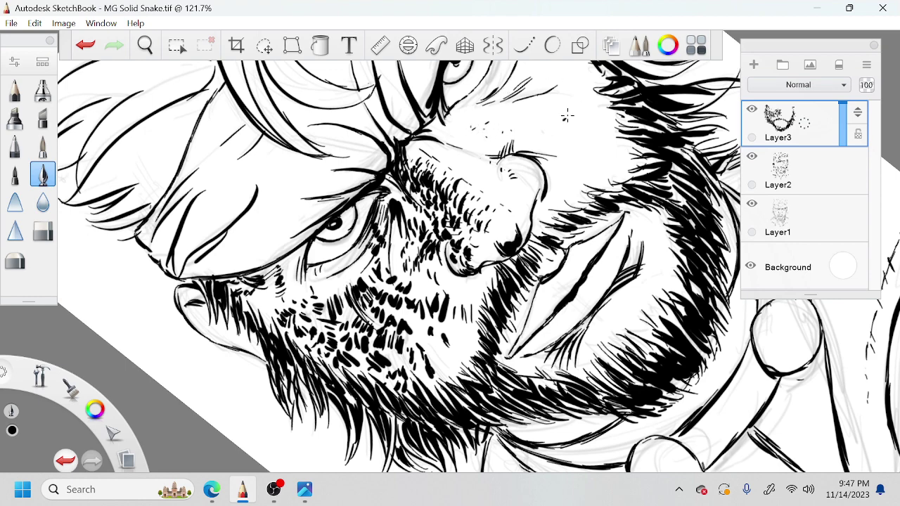
Build a dense black hatched shadow along the right cheekbone, from below the right eye to the sideburn
key("space")
left_click_drag(553, 174, 531, 217)
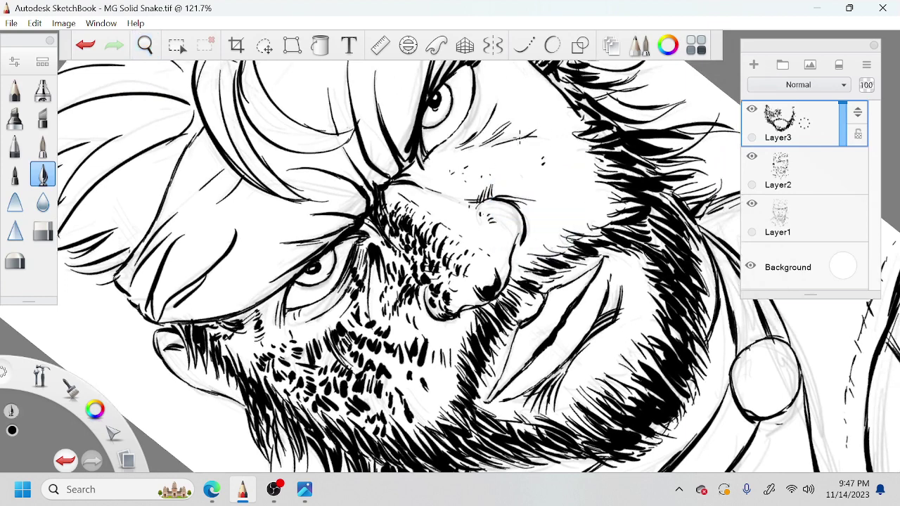
mouse_move(528, 125)
left_mouse_down()
mouse_move(551, 106)
mouse_move(518, 130)
mouse_move(556, 107)
mouse_move(578, 125)
mouse_move(510, 141)
left_mouse_up()
mouse_move(510, 137)
left_mouse_down()
mouse_move(497, 145)
mouse_move(505, 140)
left_mouse_up()
mouse_move(502, 139)
left_mouse_down()
mouse_move(486, 145)
mouse_move(506, 143)
left_mouse_up()
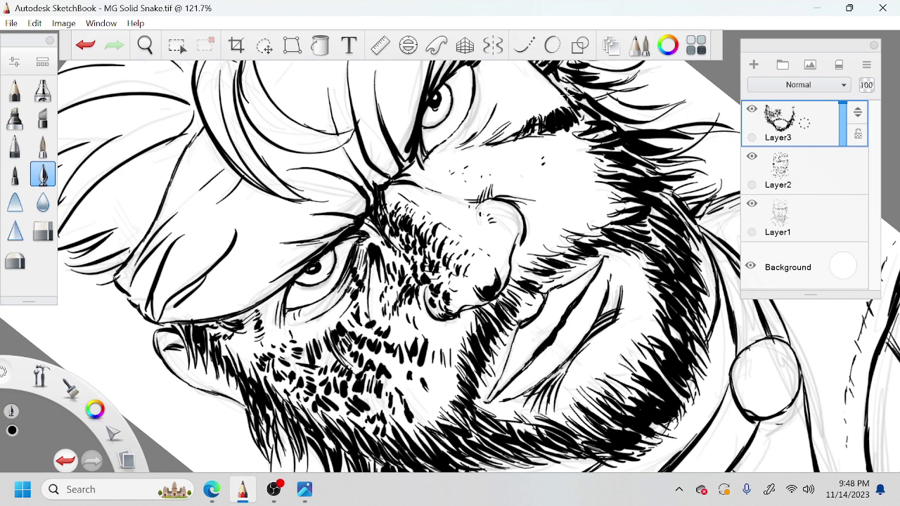
left_click_drag(579, 90, 563, 105)
mouse_move(588, 110)
left_mouse_down()
mouse_move(580, 121)
mouse_move(562, 116)
left_mouse_up()
mouse_move(578, 121)
left_mouse_down()
mouse_move(574, 129)
mouse_move(584, 121)
left_mouse_up()
left_click_drag(565, 104, 546, 116)
mouse_move(564, 104)
left_mouse_down()
mouse_move(536, 124)
mouse_move(582, 126)
left_mouse_up()
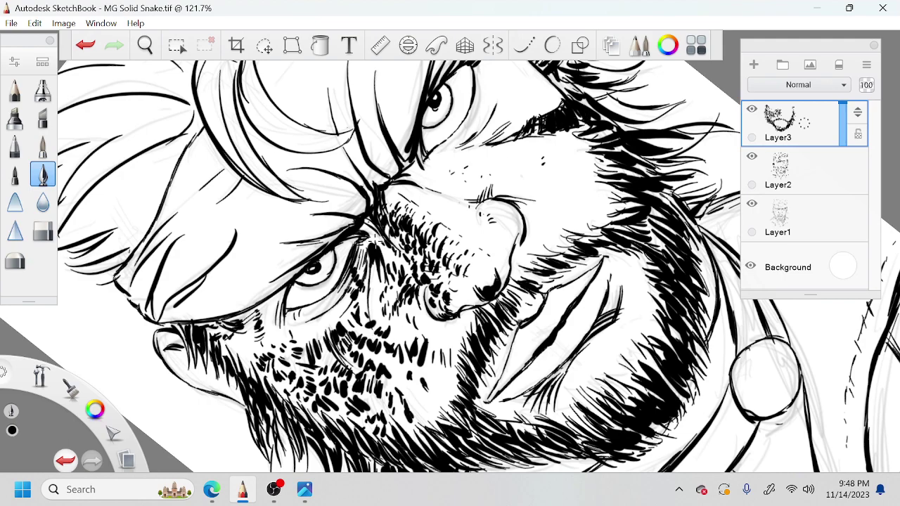
Deepen the shadow between the inner corner of the left eye and the nose bridge with short black strokes
left_click_drag(376, 233, 380, 246)
left_click_drag(377, 235, 383, 249)
left_click_drag(370, 228, 377, 242)
left_click_drag(366, 229, 370, 243)
Stipple the left side of the forehead between the hairline and the central hair strand with black dabs and squiggles
key("space")
mouse_move(429, 248)
left_mouse_down()
mouse_move(452, 237)
mouse_move(424, 286)
mouse_move(512, 302)
left_mouse_up()
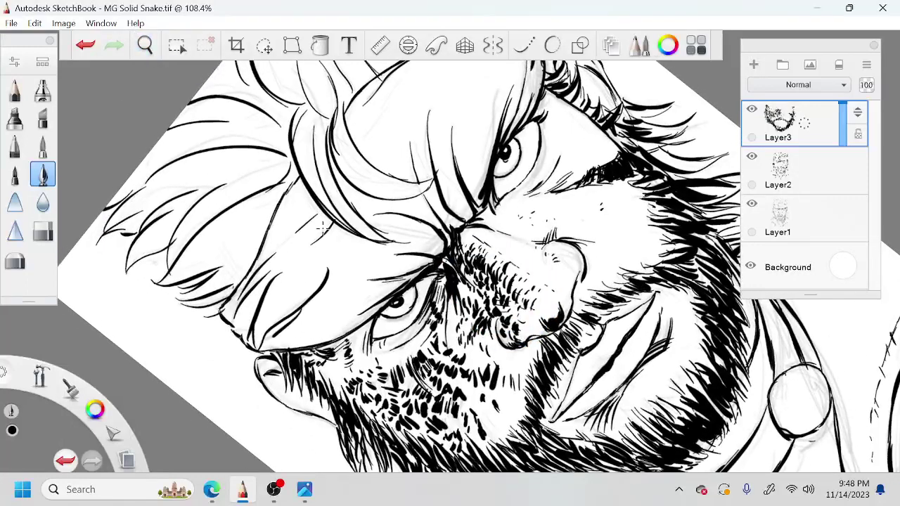
mouse_move(334, 256)
left_mouse_down()
mouse_move(299, 262)
mouse_move(301, 278)
mouse_move(297, 253)
mouse_move(287, 252)
mouse_move(285, 241)
mouse_move(307, 226)
mouse_move(313, 238)
mouse_move(308, 218)
mouse_move(324, 208)
mouse_move(301, 200)
mouse_move(304, 179)
mouse_move(328, 209)
mouse_move(290, 219)
mouse_move(284, 211)
mouse_move(272, 241)
mouse_move(281, 238)
mouse_move(287, 260)
left_mouse_up()
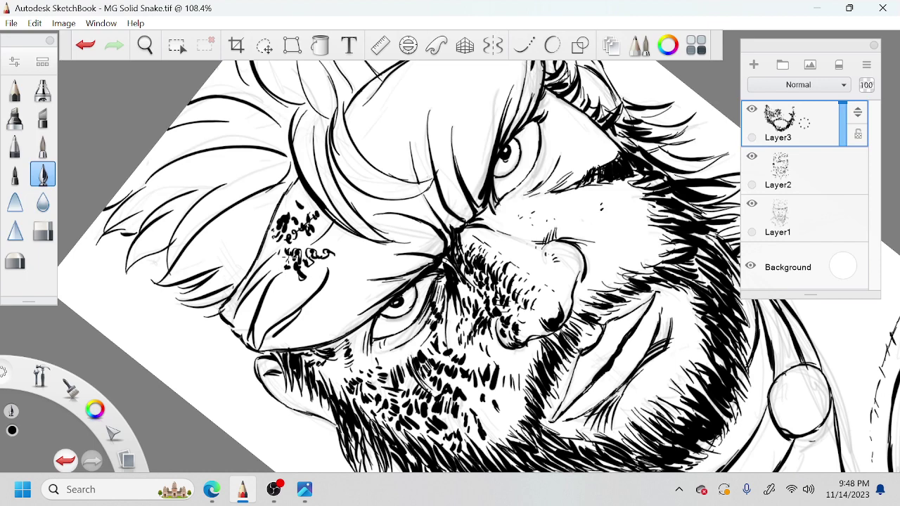
Stipple the right side of the forehead with small black dabs below the hairline and beside the central hair strand
left_click_drag(384, 143, 371, 116)
key("space")
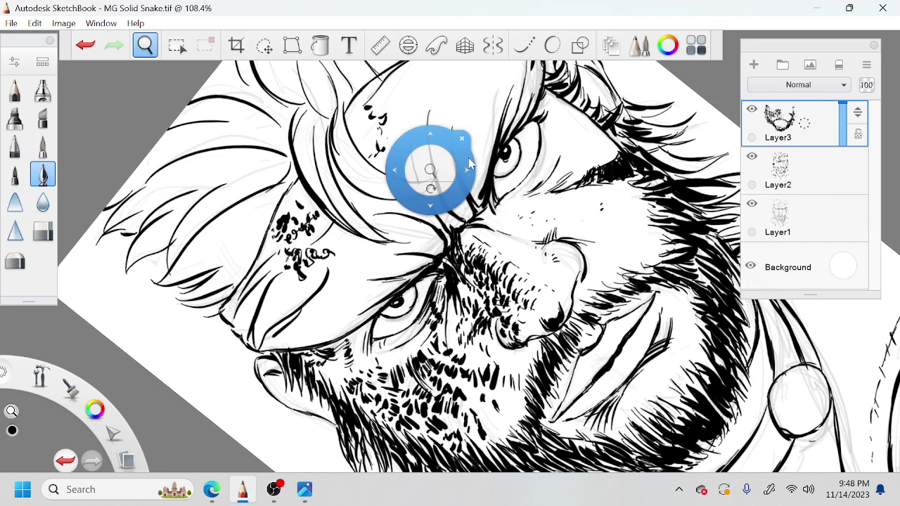
left_click_drag(469, 162, 466, 245)
left_click_drag(363, 212, 356, 205)
left_click_drag(354, 204, 350, 199)
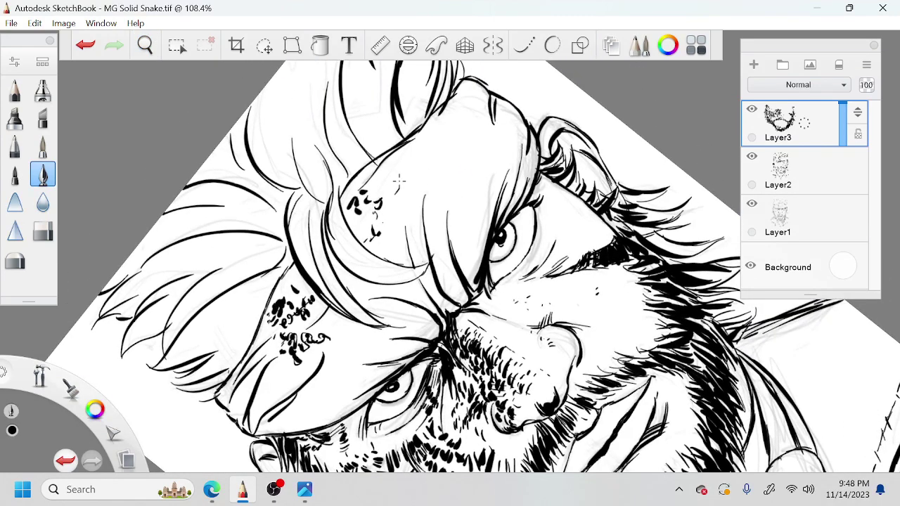
mouse_move(401, 175)
left_mouse_down()
mouse_move(380, 186)
mouse_move(397, 170)
mouse_move(408, 194)
mouse_move(429, 169)
mouse_move(423, 162)
left_mouse_up()
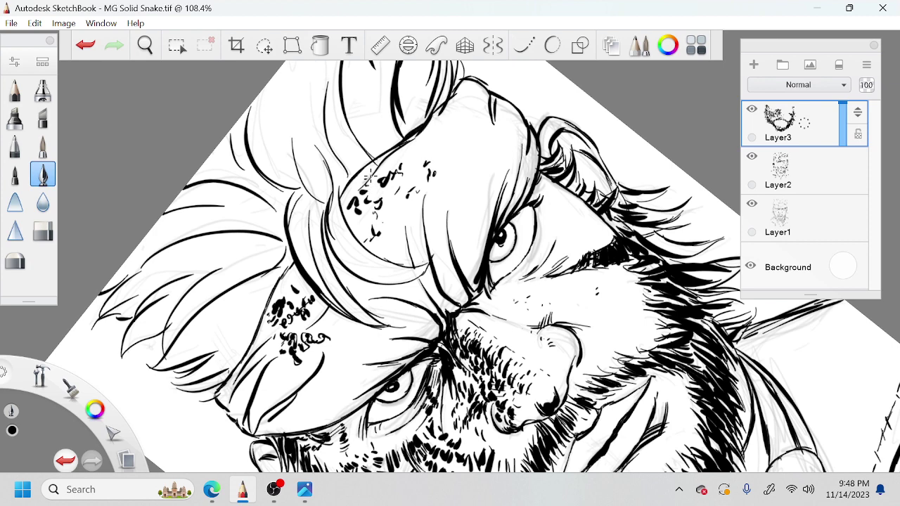
left_click_drag(359, 181, 341, 188)
left_click_drag(359, 224, 348, 225)
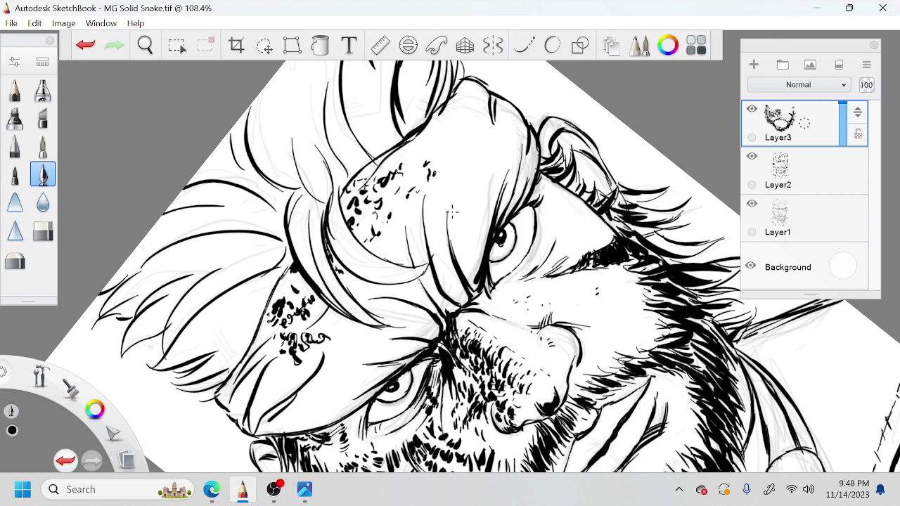
Thicken the left brow contour where it runs down to the temple beside the ear
key("space")
left_click_drag(415, 284, 506, 226)
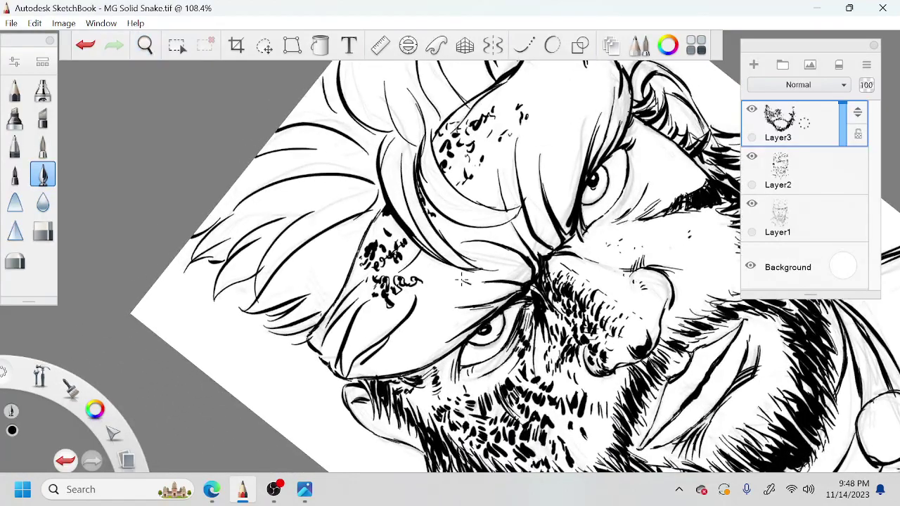
mouse_move(470, 283)
left_mouse_down()
mouse_move(494, 288)
mouse_move(492, 313)
mouse_move(532, 301)
left_mouse_up()
key("space")
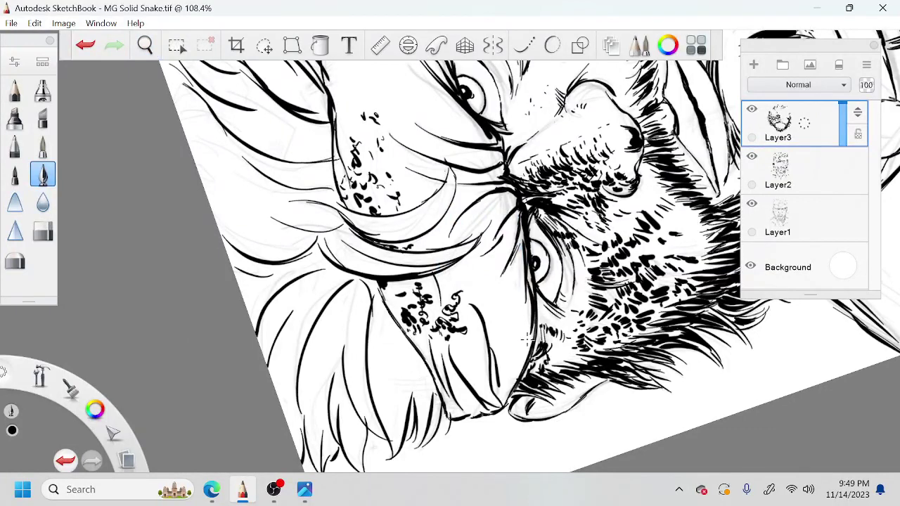
left_click_drag(525, 360, 533, 308)
key("ctrl+z")
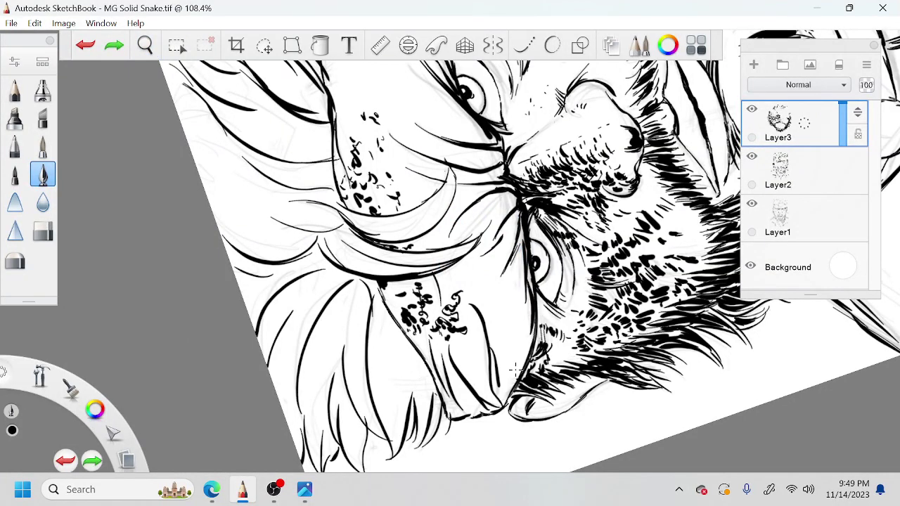
mouse_move(501, 388)
left_mouse_down()
mouse_move(507, 413)
mouse_move(464, 418)
left_mouse_up()
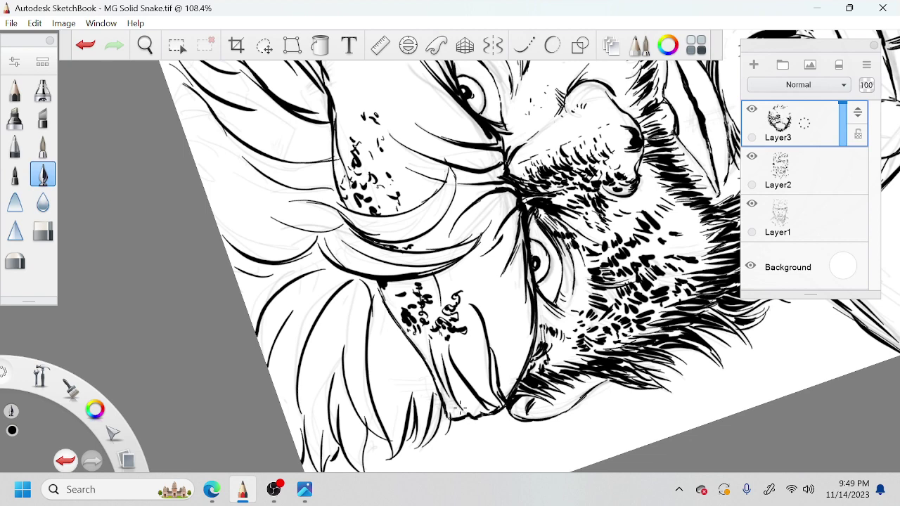
Ink extra tapered black strands into the hair tips beside the left temple, redoing the strokes that miss
left_click_drag(428, 441, 446, 391)
key("ctrl+z")
left_click_drag(427, 445, 434, 393)
mouse_move(431, 445)
left_mouse_down()
mouse_move(426, 408)
mouse_move(411, 403)
left_mouse_up()
left_click_drag(385, 461, 382, 406)
mouse_move(388, 468)
left_mouse_down()
mouse_move(374, 456)
mouse_move(386, 444)
mouse_move(359, 394)
left_mouse_up()
key("ctrl+z")
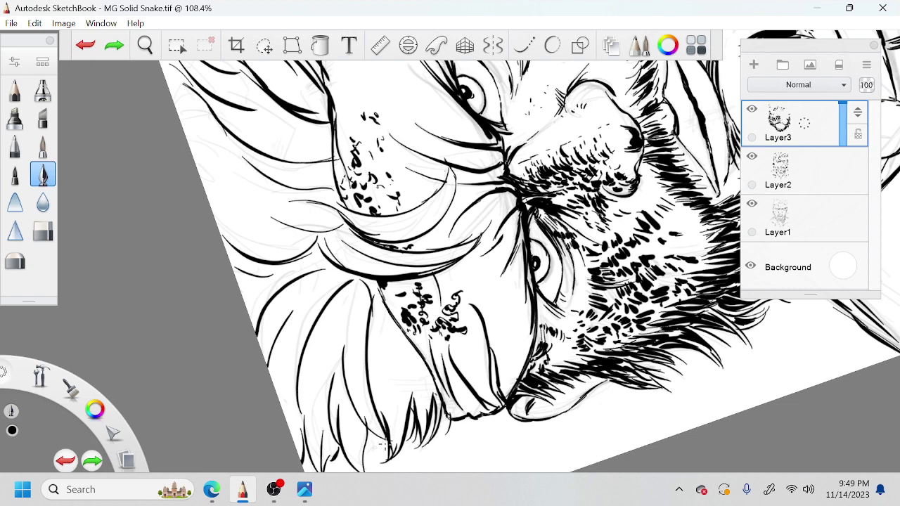
left_click_drag(385, 444, 345, 384)
key("ctrl+z")
left_click_drag(386, 441, 347, 358)
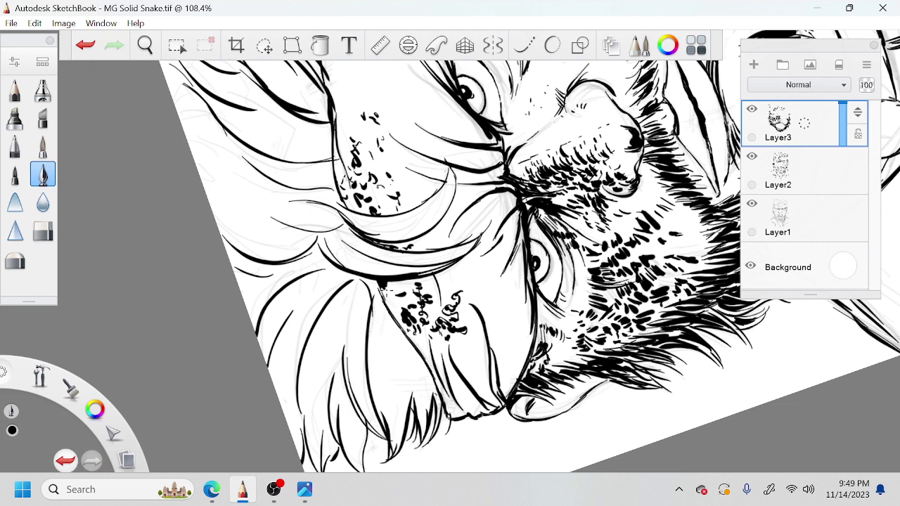
Draw fine black strands fanning out from the hair root at the left hairline, redoing the strokes that miss
mouse_move(379, 293)
left_mouse_down()
mouse_move(372, 366)
mouse_move(376, 325)
mouse_move(394, 323)
left_mouse_up()
left_click_drag(404, 395, 385, 324)
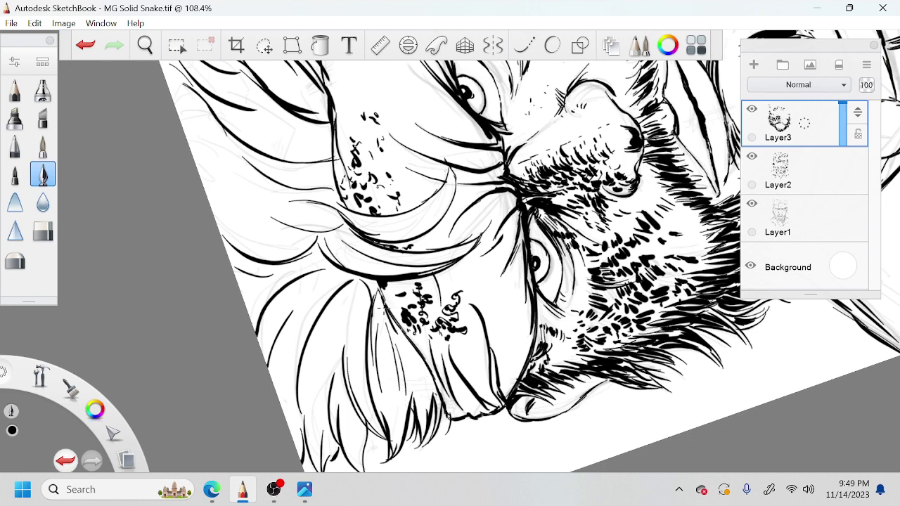
left_click_drag(424, 373, 401, 323)
left_click_drag(363, 352, 370, 293)
key("ctrl+z")
left_click_drag(360, 340, 381, 282)
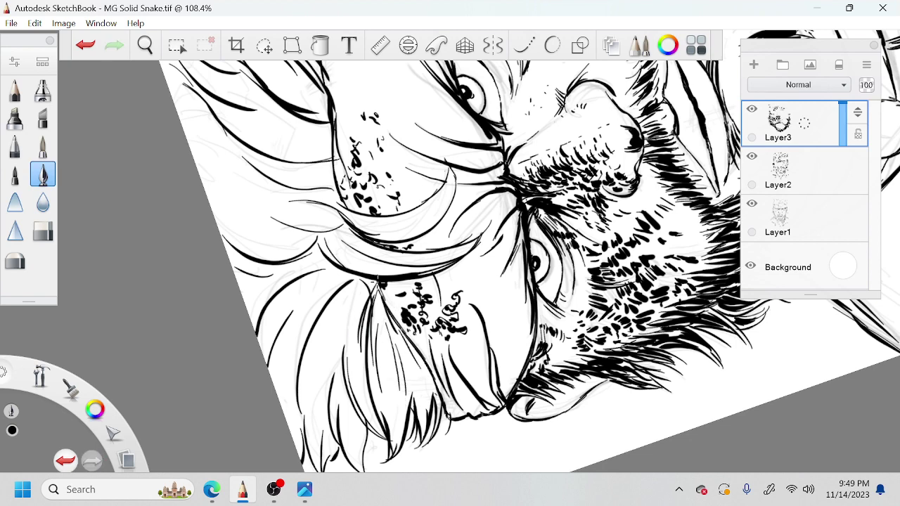
key("ctrl+z")
left_click_drag(361, 346, 375, 283)
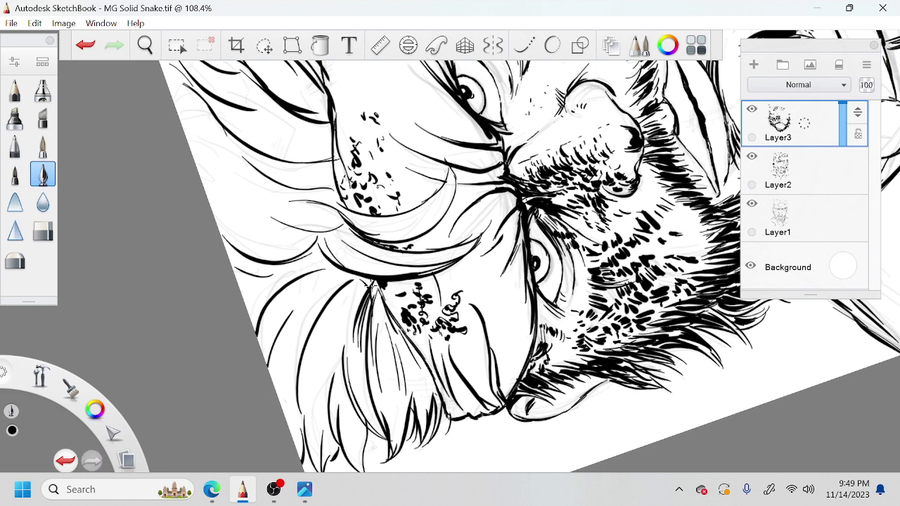
left_click_drag(355, 318, 372, 273)
left_click_drag(340, 335, 360, 282)
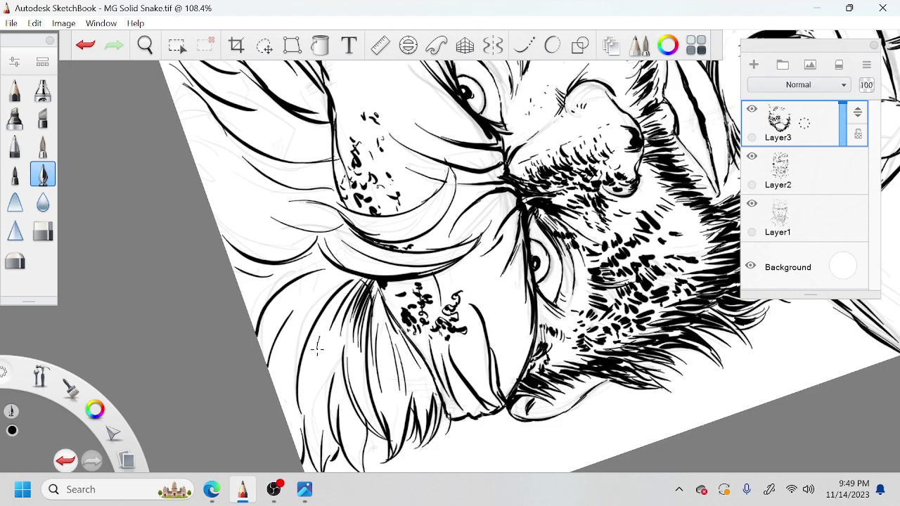
Add more black strands converging on the hair root at the left hairline, darkening the base of the swept-back lock
left_click_drag(320, 337, 355, 282)
key("space")
left_click_drag(447, 273, 556, 229)
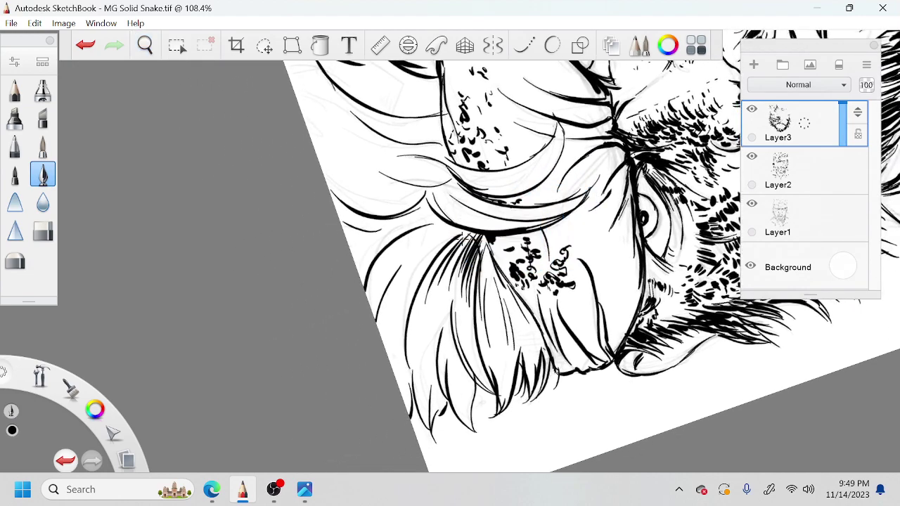
key("space")
mouse_move(484, 250)
left_mouse_down()
mouse_move(466, 223)
mouse_move(444, 235)
mouse_move(434, 226)
left_mouse_up()
left_click_drag(450, 260, 434, 228)
left_click_drag(452, 257, 433, 231)
mouse_move(463, 266)
left_mouse_down()
mouse_move(426, 225)
mouse_move(435, 215)
left_mouse_up()
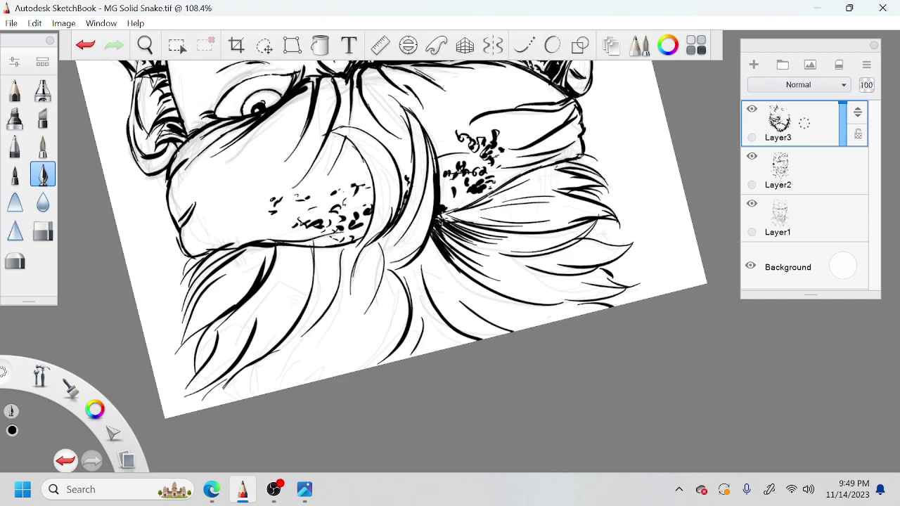
mouse_move(499, 295)
left_mouse_down()
mouse_move(438, 247)
mouse_move(465, 269)
mouse_move(445, 276)
left_mouse_up()
key("space")
left_click_drag(538, 242, 454, 274)
key("space")
left_click_drag(524, 267, 448, 232)
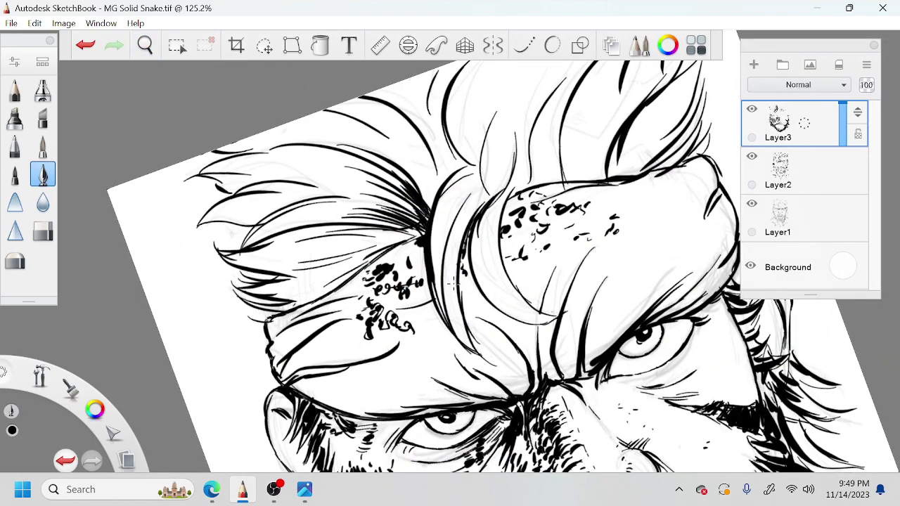
key("e")
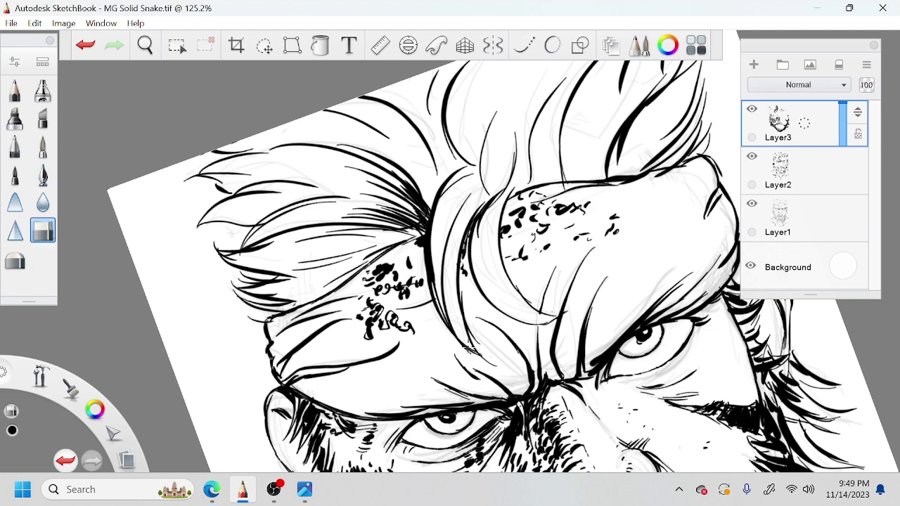
left_click(789, 188)
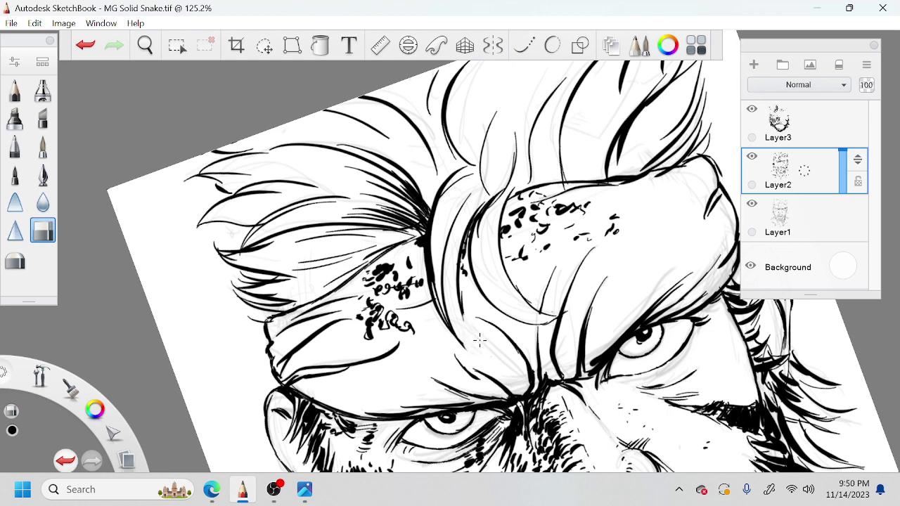
left_click(789, 107)
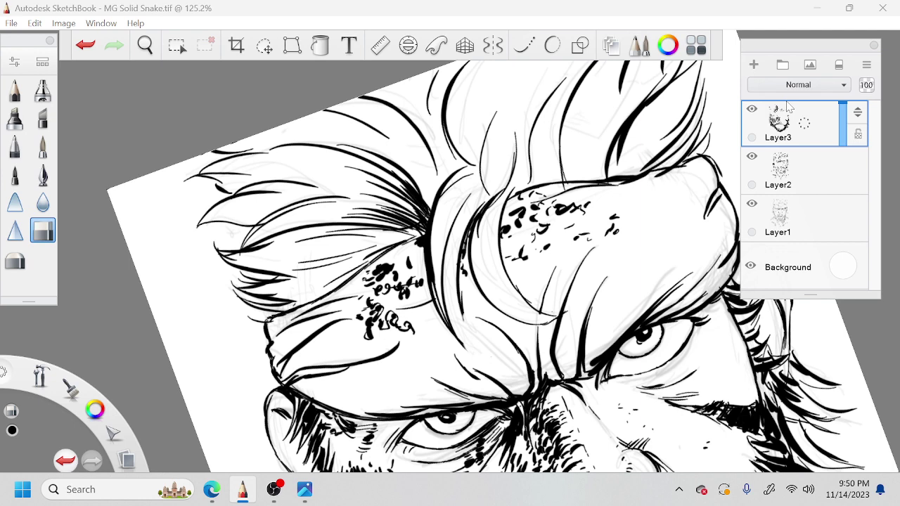
left_click(12, 25)
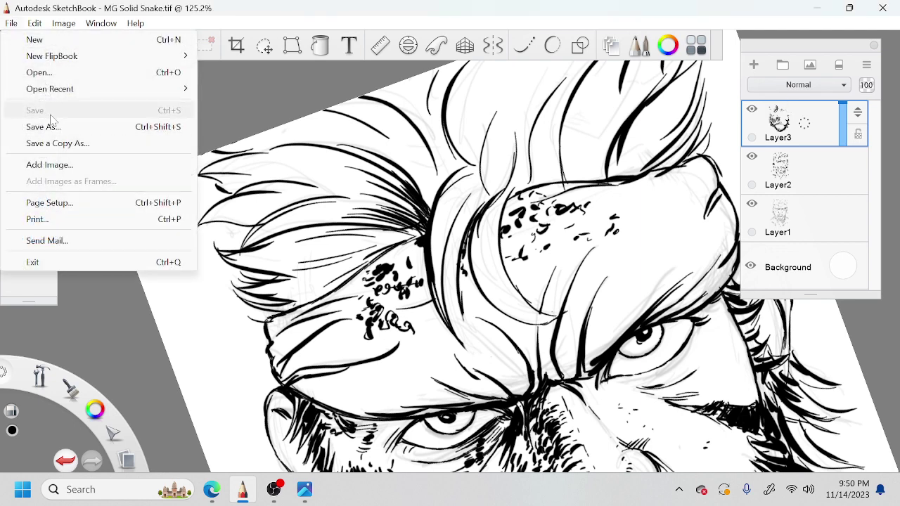
left_click(343, 249)
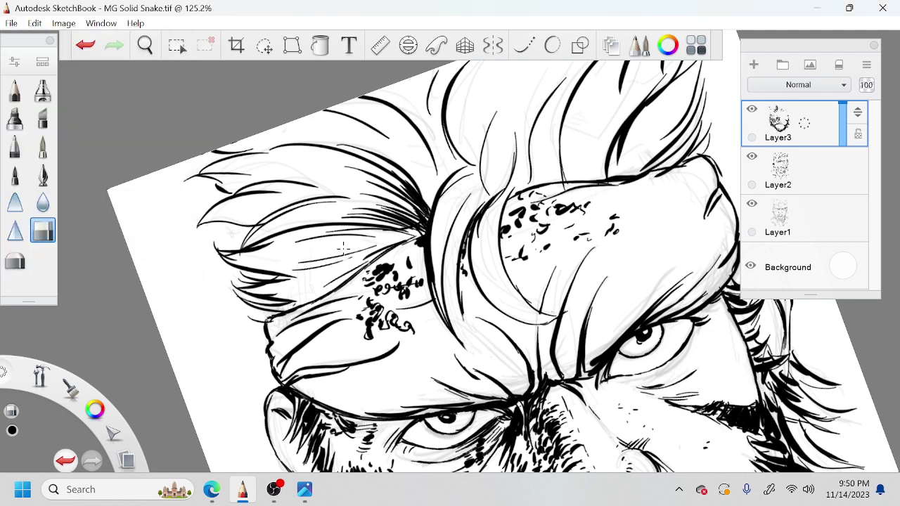
key("ctrl+z")
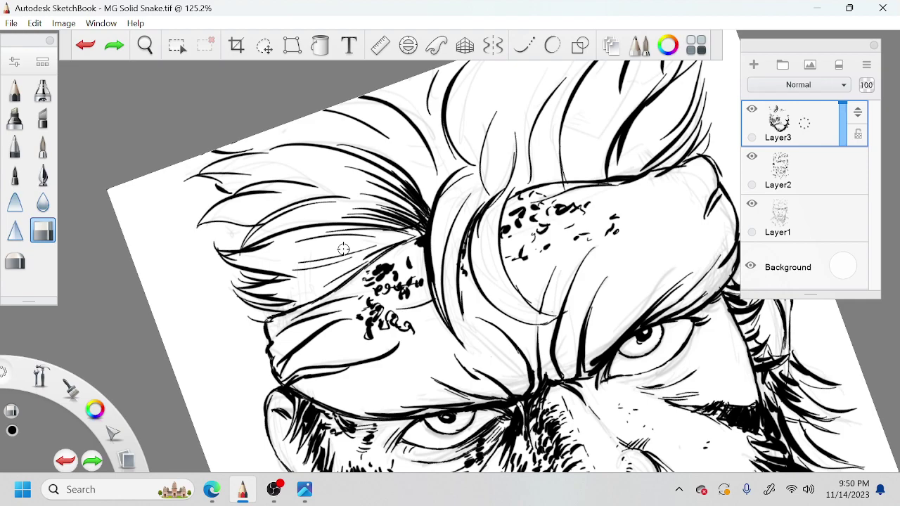
left_click(42, 174)
Ink a tapered black stroke along the inner edge of the central forelock, comparing and redoing the attempts
left_click(146, 45)
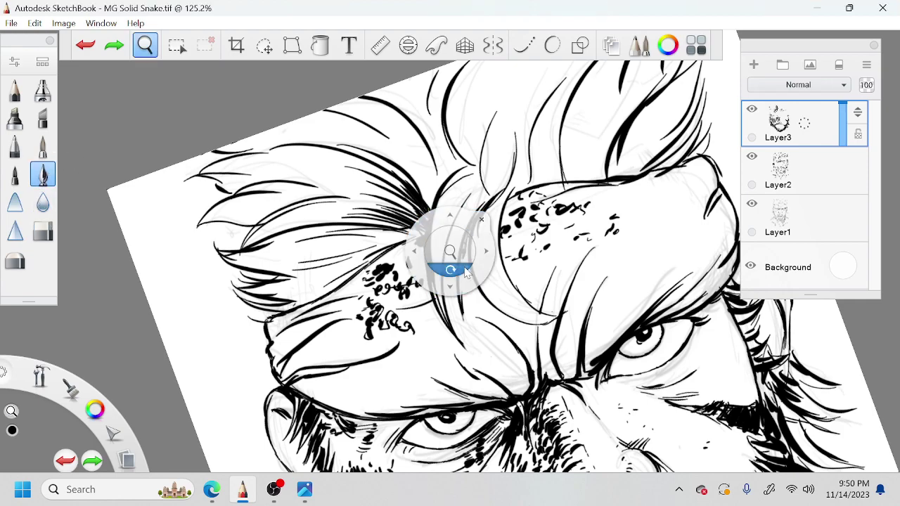
mouse_move(466, 273)
left_mouse_down()
mouse_move(464, 315)
mouse_move(476, 330)
left_mouse_up()
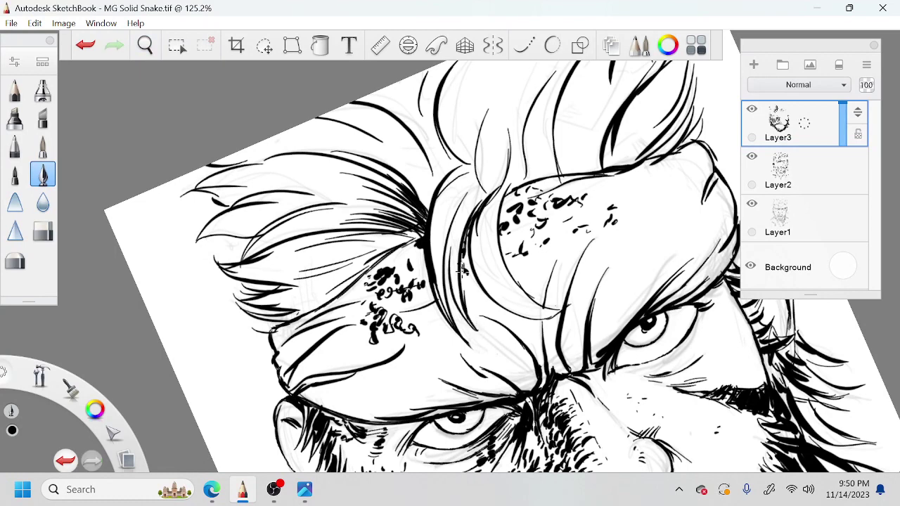
key("ctrl+z")
key("ctrl+y")
key("ctrl+z")
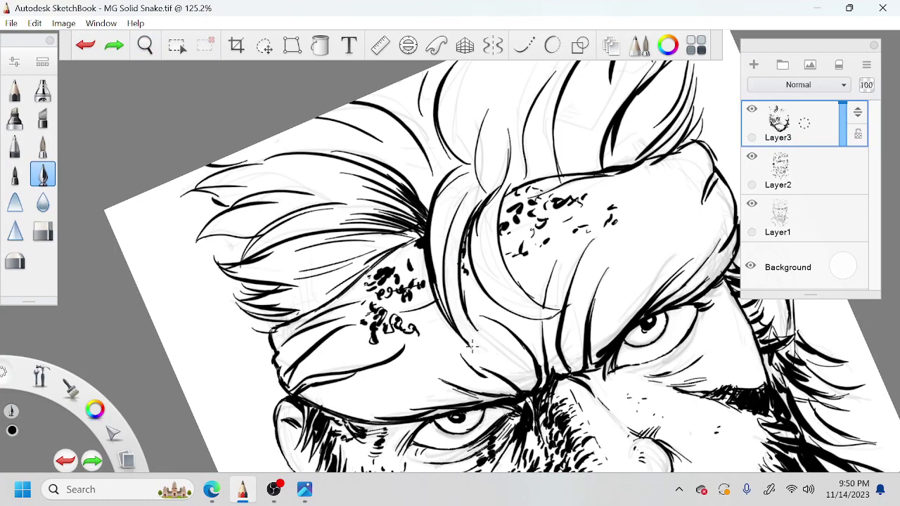
left_click_drag(441, 280, 443, 284)
left_click_drag(476, 350, 453, 274)
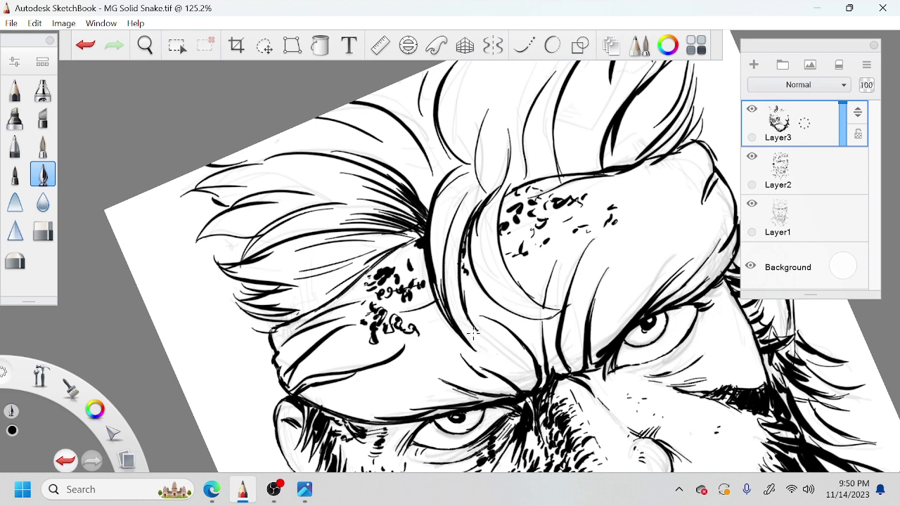
key("ctrl+z")
key("ctrl+y")
key("ctrl+z")
key("ctrl+y")
key("ctrl+z")
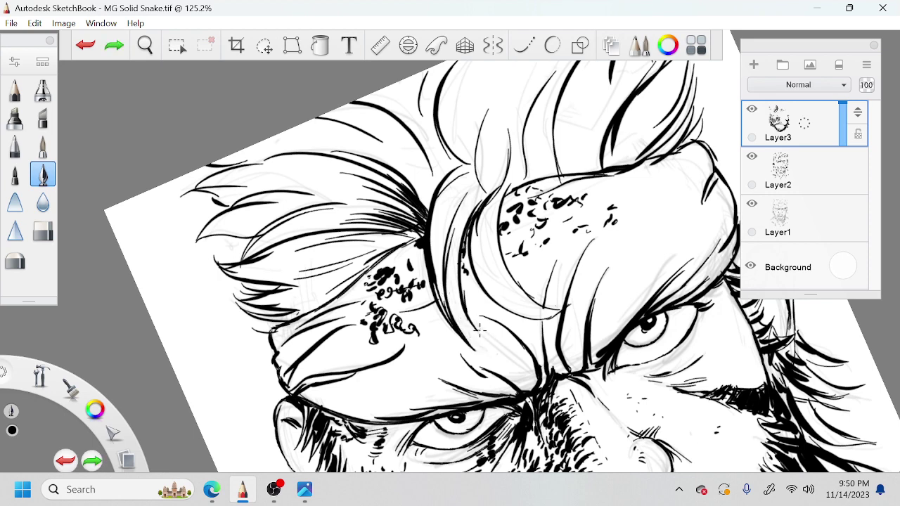
left_click_drag(479, 331, 442, 260)
Redraw the curved contour of the central hair strand where it borders the right side of the forehead
key("space")
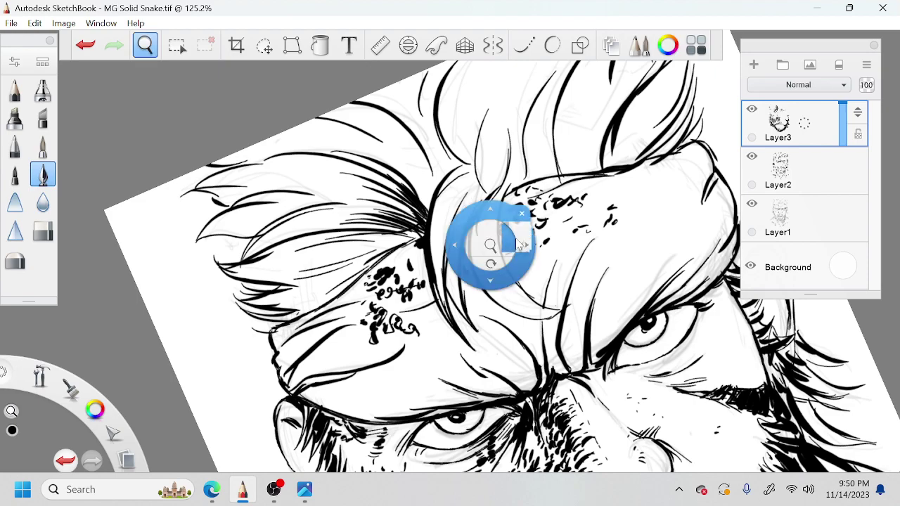
mouse_move(519, 244)
left_mouse_down()
mouse_move(528, 303)
mouse_move(517, 364)
mouse_move(493, 243)
left_mouse_up()
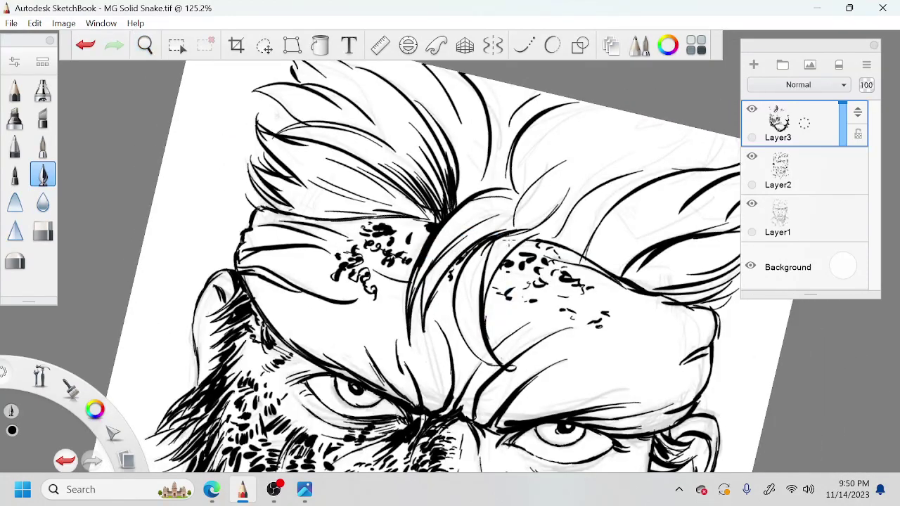
key("ctrl+z")
mouse_move(518, 367)
left_mouse_down()
mouse_move(488, 325)
mouse_move(492, 256)
left_mouse_up()
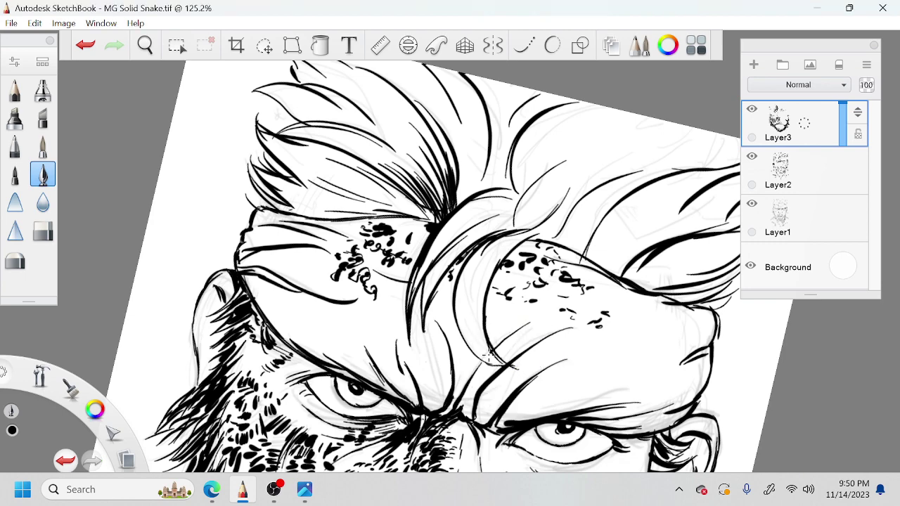
key("space")
left_click_drag(471, 299, 439, 287)
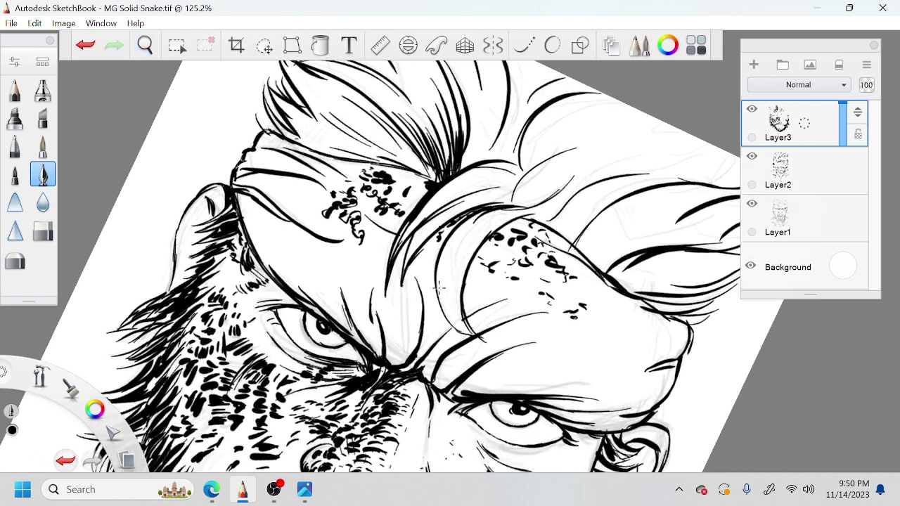
Thicken the outer curve and root of the loose central hair strand, undoing the strokes that miss
mouse_move(483, 340)
left_mouse_down()
mouse_move(467, 334)
mouse_move(444, 226)
left_mouse_up()
key("ctrl+z")
key("space")
mouse_move(462, 270)
left_mouse_down()
mouse_move(519, 205)
mouse_move(460, 157)
mouse_move(481, 204)
left_mouse_up()
left_click_drag(467, 242, 476, 198)
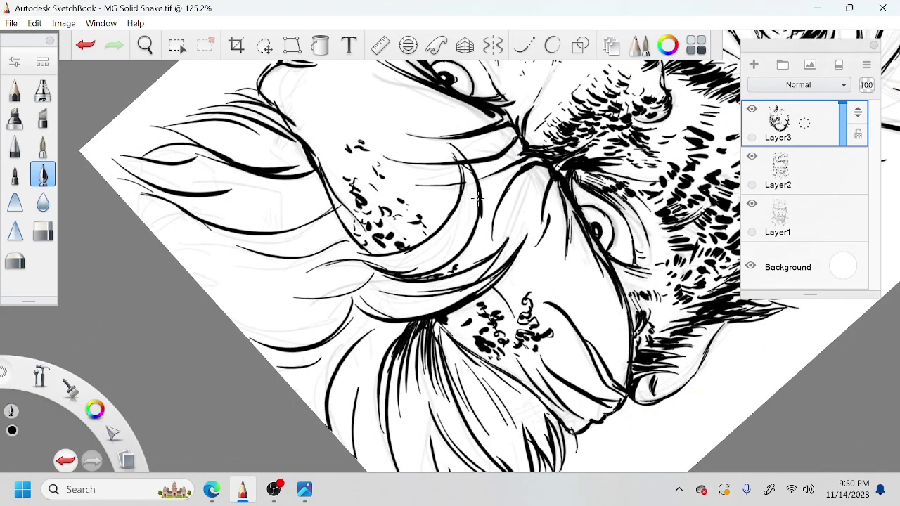
mouse_move(443, 139)
left_mouse_down()
mouse_move(464, 210)
mouse_move(456, 151)
mouse_move(477, 208)
left_mouse_up()
key("ctrl+z")
mouse_move(391, 270)
left_mouse_down()
mouse_move(423, 261)
mouse_move(455, 226)
mouse_move(432, 244)
left_mouse_up()
mouse_move(357, 258)
left_mouse_down()
mouse_move(422, 266)
mouse_move(366, 263)
left_mouse_up()
Ink tapered strands into the hair above the right forehead and fill the base of the lock beside the forelock with black
key("space")
left_click_drag(415, 242, 491, 314)
left_click_drag(503, 257, 512, 295)
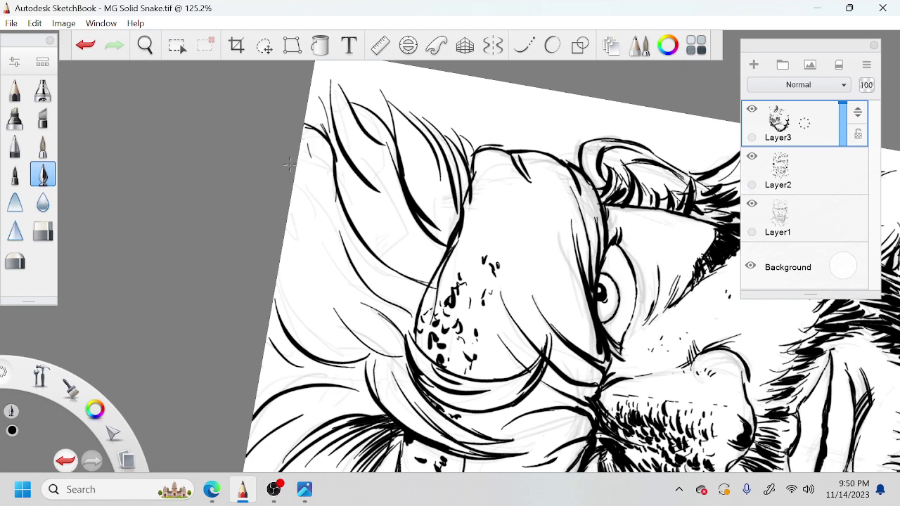
left_click_drag(296, 171, 335, 243)
left_click_drag(340, 287, 403, 331)
left_click_drag(369, 297, 407, 327)
mouse_move(332, 297)
left_mouse_down()
mouse_move(403, 352)
mouse_move(347, 321)
left_mouse_up()
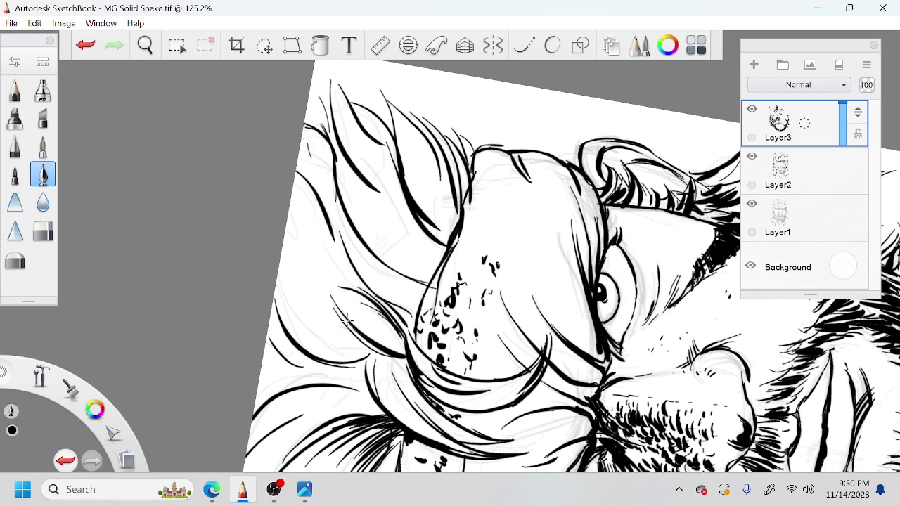
left_click_drag(313, 294, 362, 345)
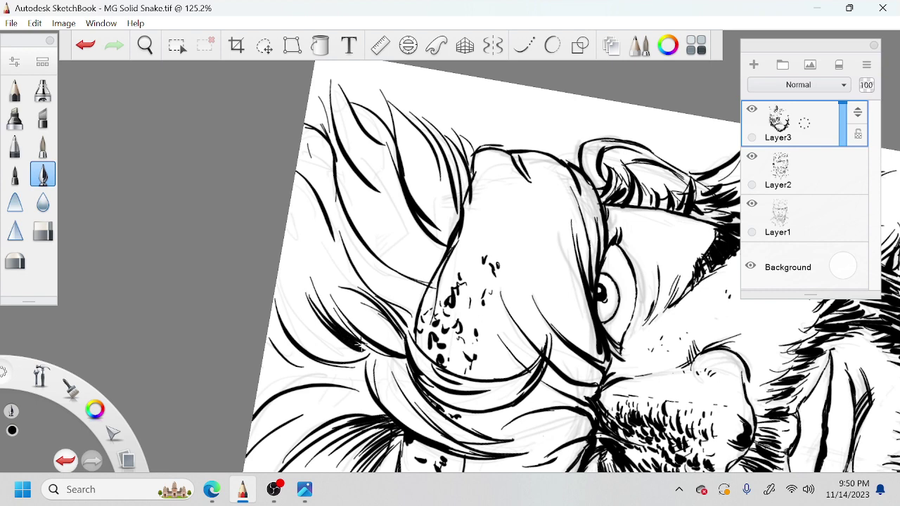
mouse_move(296, 298)
left_mouse_down()
mouse_move(315, 328)
mouse_move(294, 309)
mouse_move(342, 333)
left_mouse_up()
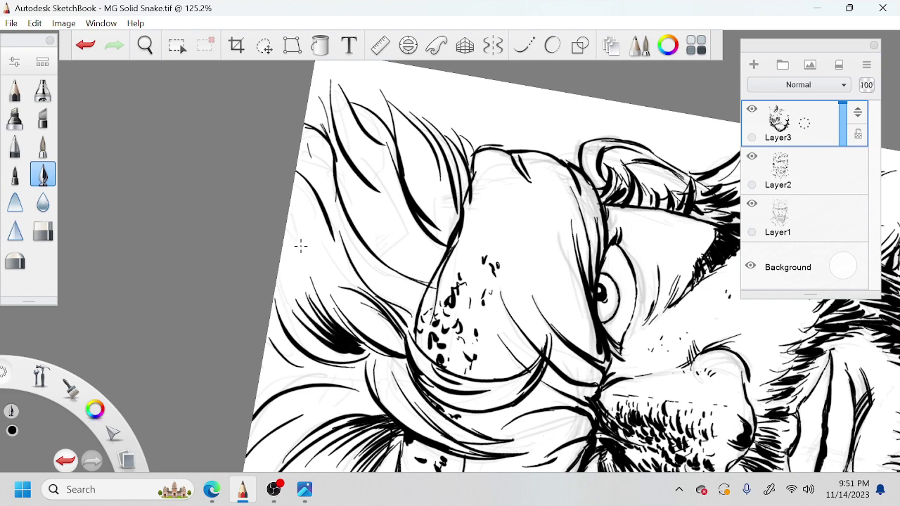
Draw short clusters of parallel black strands at the hair tips along the canvas edge above the right forehead
mouse_move(305, 258)
left_mouse_down()
mouse_move(288, 216)
mouse_move(305, 260)
left_mouse_up()
key("ctrl+z")
mouse_move(287, 229)
left_mouse_down()
mouse_move(301, 259)
mouse_move(289, 274)
left_mouse_up()
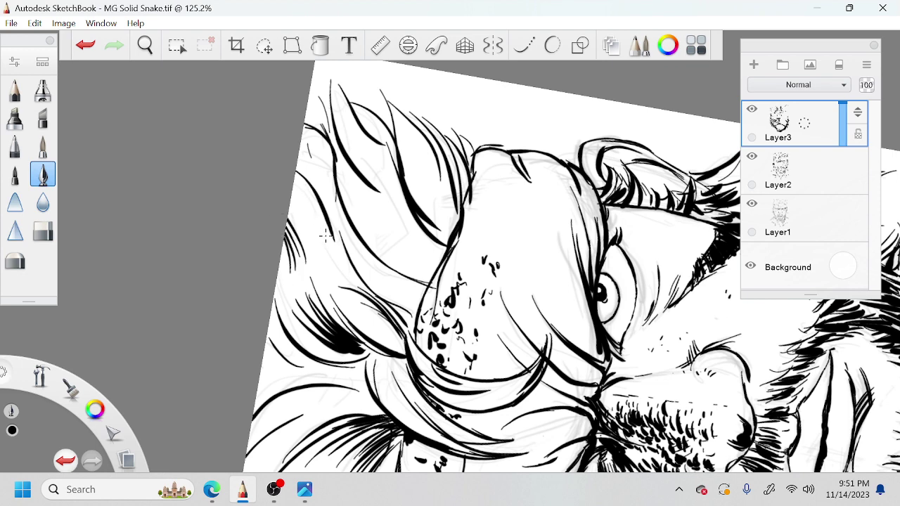
left_click_drag(328, 232, 295, 175)
mouse_move(320, 228)
left_mouse_down()
mouse_move(294, 191)
mouse_move(315, 222)
mouse_move(332, 178)
mouse_move(339, 208)
mouse_move(339, 216)
mouse_move(311, 140)
left_mouse_up()
left_click_drag(331, 194, 301, 139)
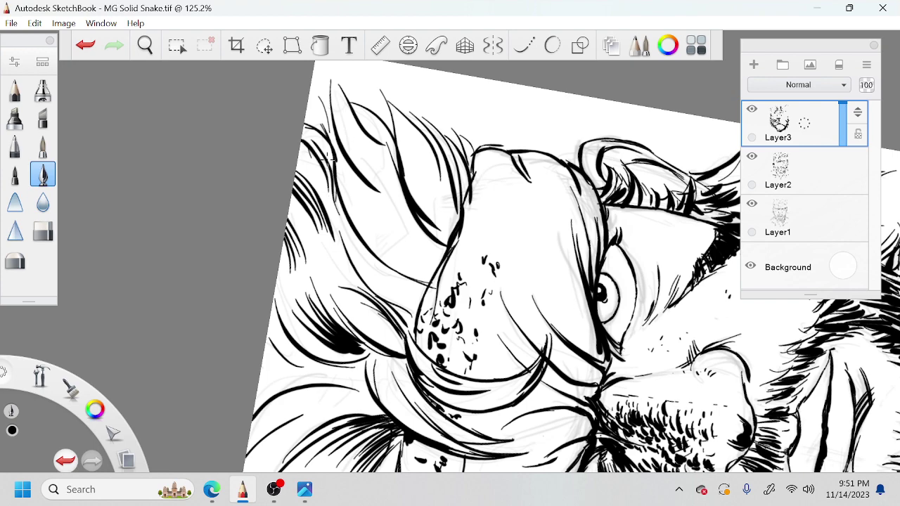
Shade the base of the large hair lock at the right hairline with dense tapered black strokes
key("space")
left_click_drag(503, 235, 491, 268)
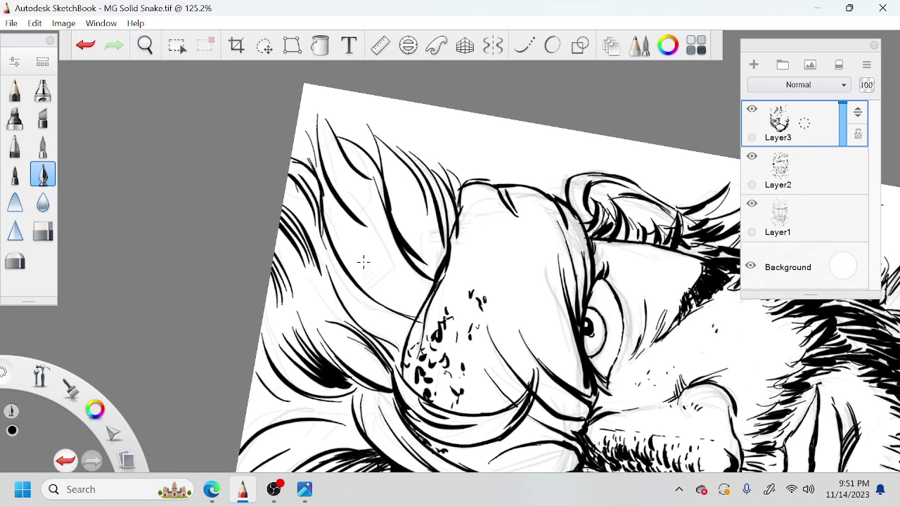
mouse_move(395, 307)
left_mouse_down()
mouse_move(351, 256)
mouse_move(415, 318)
left_mouse_up()
left_click_drag(358, 251, 417, 316)
mouse_move(362, 245)
left_mouse_down()
mouse_move(382, 257)
mouse_move(373, 245)
mouse_move(407, 287)
left_mouse_up()
mouse_move(378, 243)
left_mouse_down()
mouse_move(424, 301)
mouse_move(419, 281)
left_mouse_up()
left_click_drag(396, 246, 434, 284)
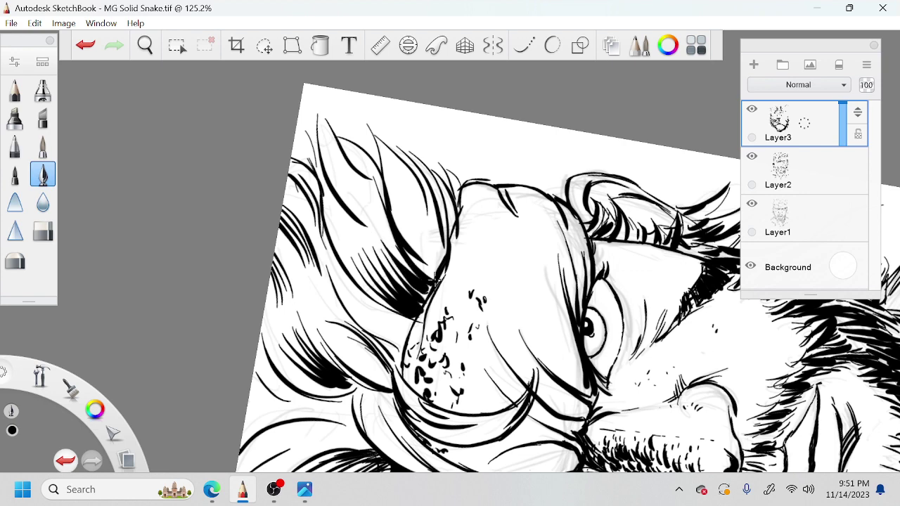
Ink pointed strands and short hatches at the hair tips near the upper-right canvas corner, redoing the stroke that misses
left_click_drag(318, 111, 338, 165)
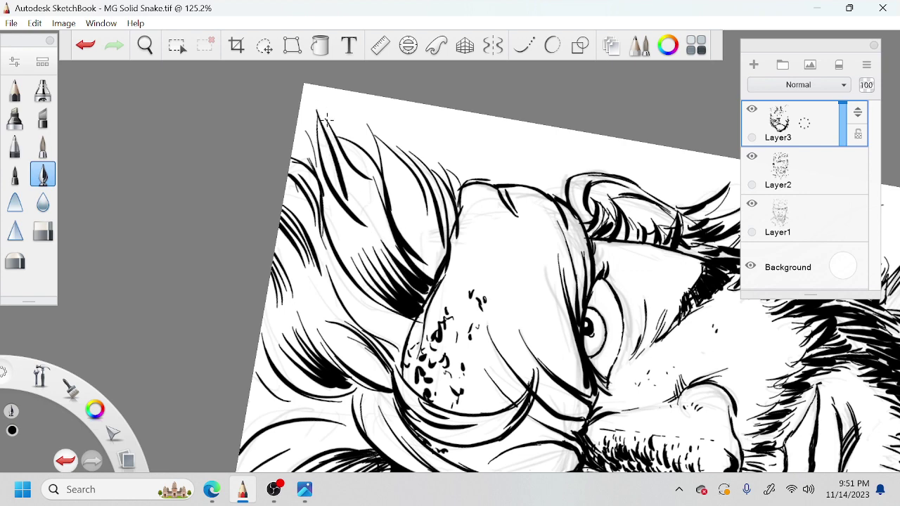
key("ctrl+z")
left_click_drag(315, 108, 341, 184)
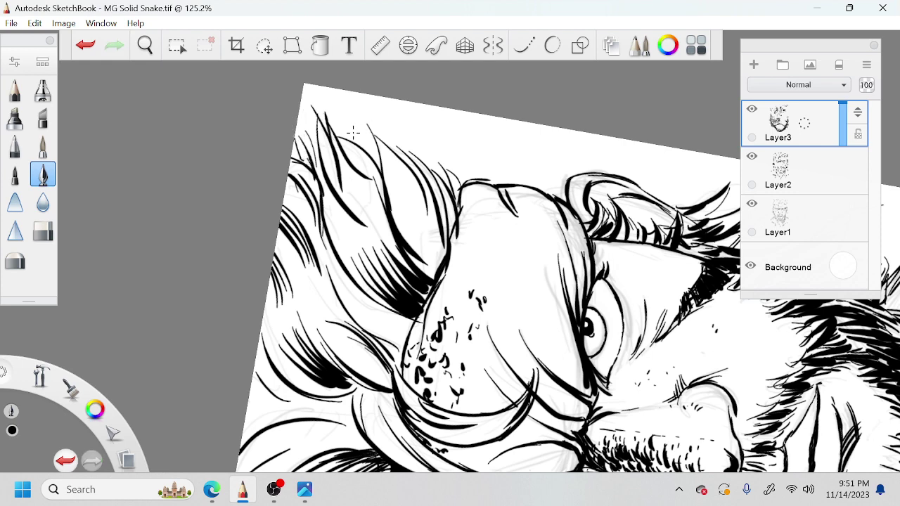
left_click_drag(340, 124, 366, 156)
left_click_drag(336, 124, 347, 144)
left_click_drag(296, 136, 304, 156)
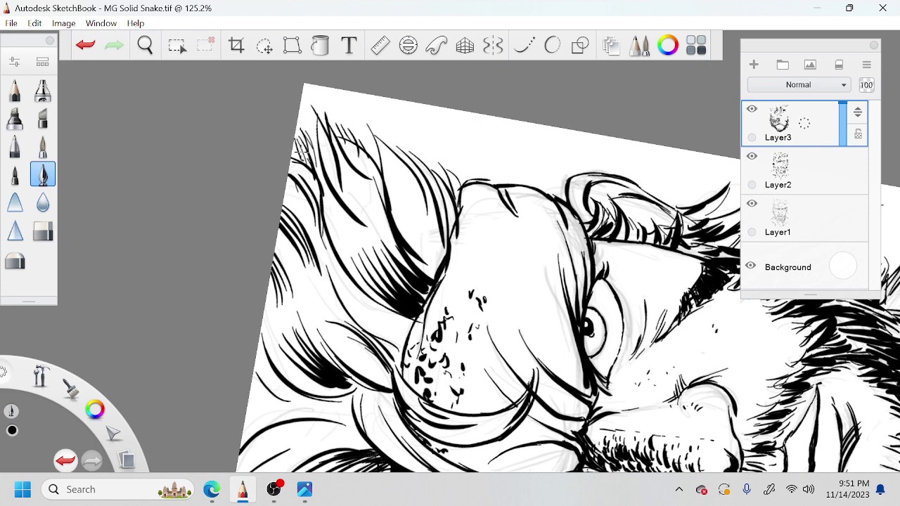
Thicken the outer edge of the hair lock above the right temple with overlapping tapered strands
left_click_drag(372, 136, 378, 178)
left_click_drag(378, 139, 412, 166)
left_click_drag(383, 131, 416, 167)
left_click_drag(412, 166, 422, 180)
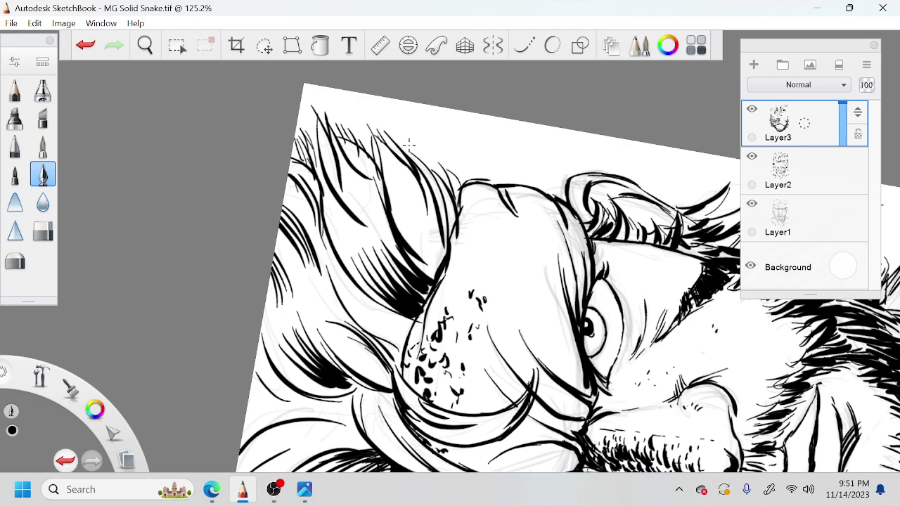
mouse_move(409, 144)
left_mouse_down()
mouse_move(441, 191)
mouse_move(482, 217)
mouse_move(417, 244)
left_mouse_up()
Add fine black strands to the short hair where it meets the forehead at the right temple
key("space")
mouse_move(573, 286)
left_mouse_down()
mouse_move(552, 231)
mouse_move(536, 260)
left_mouse_up()
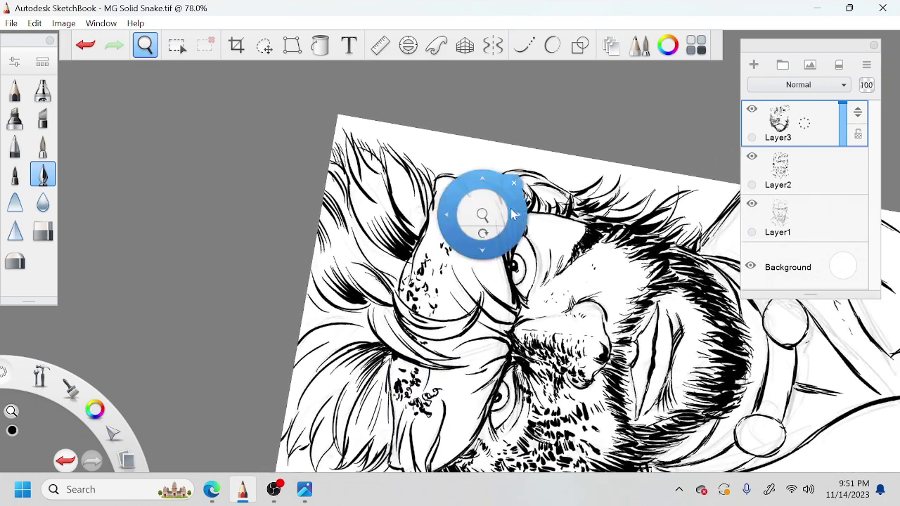
left_click_drag(482, 215, 512, 187)
left_click_drag(337, 207, 322, 145)
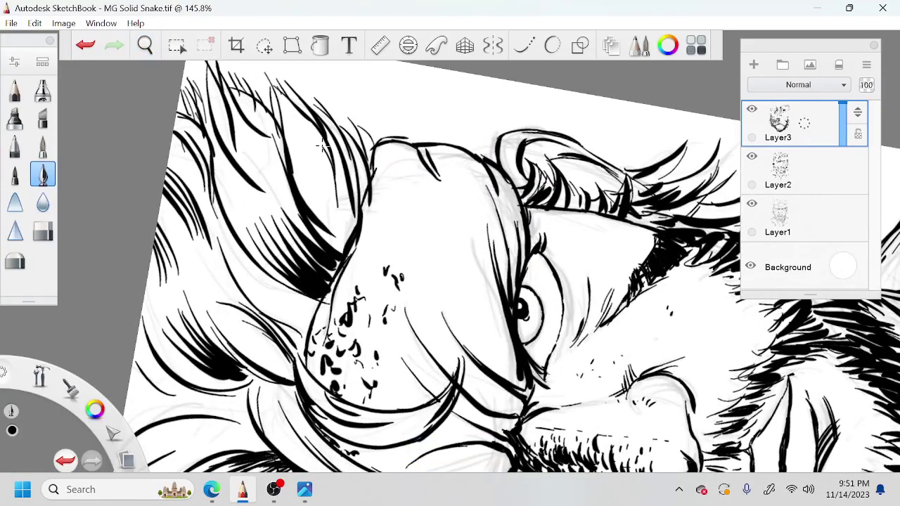
left_click_drag(353, 230, 336, 185)
left_click_drag(349, 153, 363, 185)
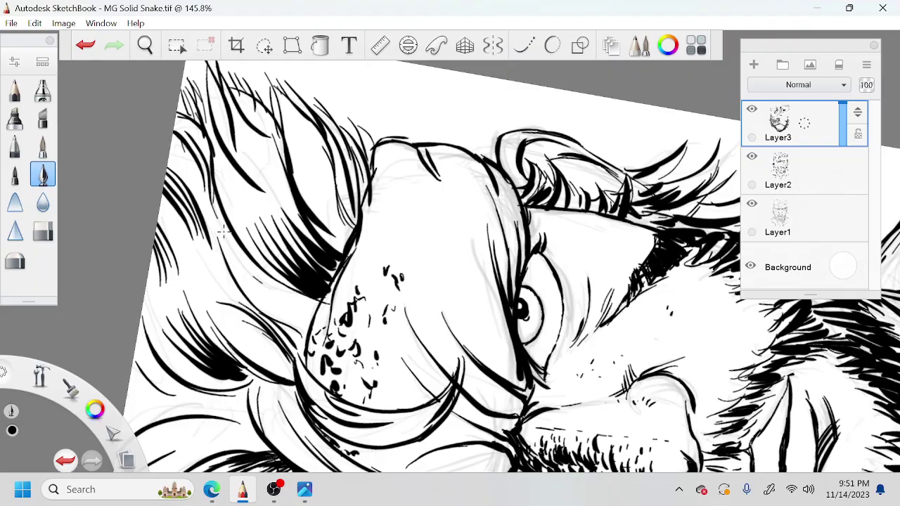
key("space")
left_click_drag(319, 259, 269, 284)
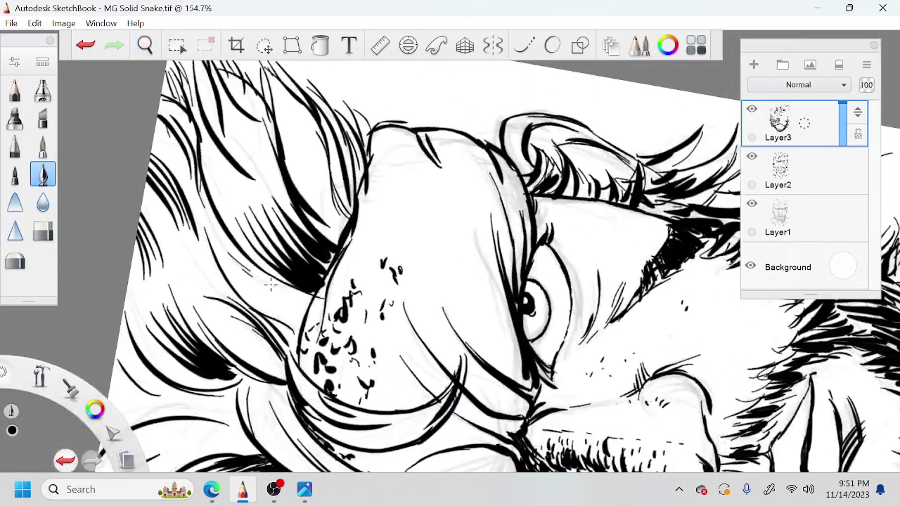
Ink curved tapered strands into the hair just above the central forelock, redoing the first stroke
scroll(345, 309, "up", 1)
scroll(348, 330, "down", 2)
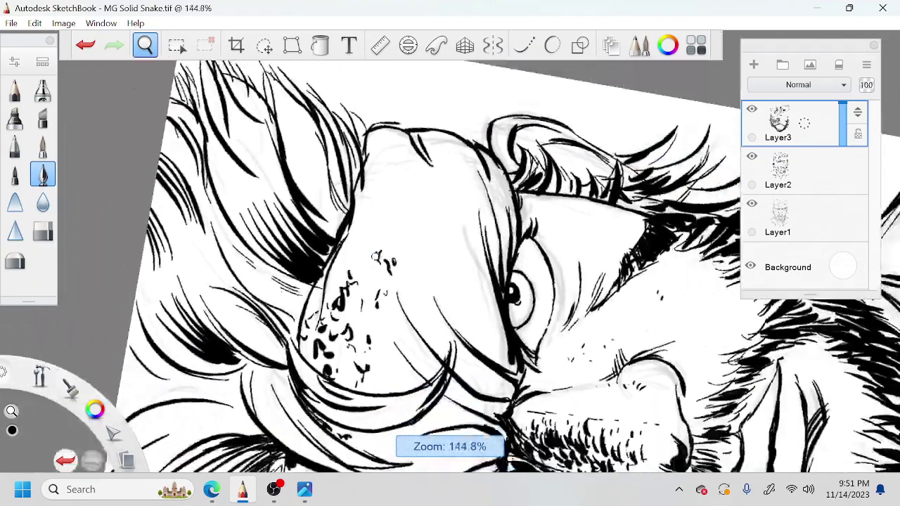
left_click_drag(349, 327, 428, 241)
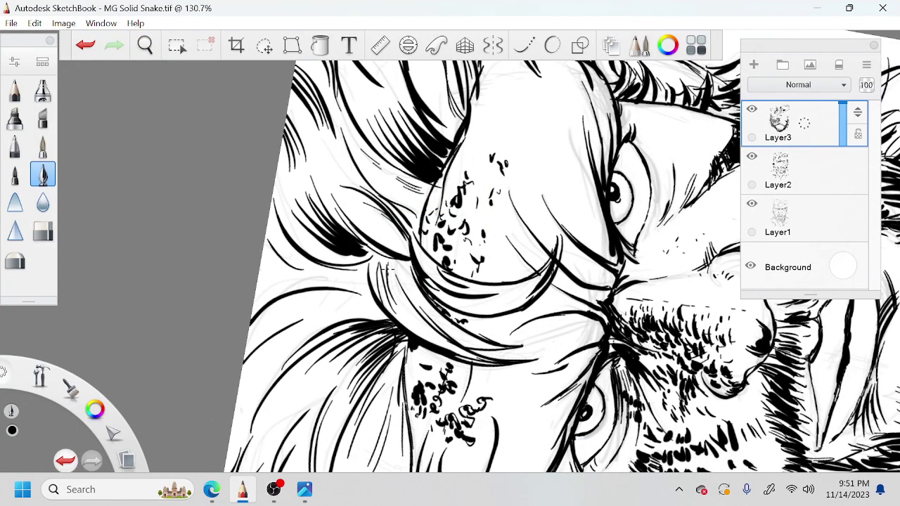
key("space")
mouse_move(414, 296)
left_mouse_down()
mouse_move(380, 242)
mouse_move(367, 153)
left_mouse_up()
mouse_move(371, 201)
left_mouse_down()
mouse_move(365, 153)
mouse_move(359, 162)
left_mouse_up()
key("ctrl+z")
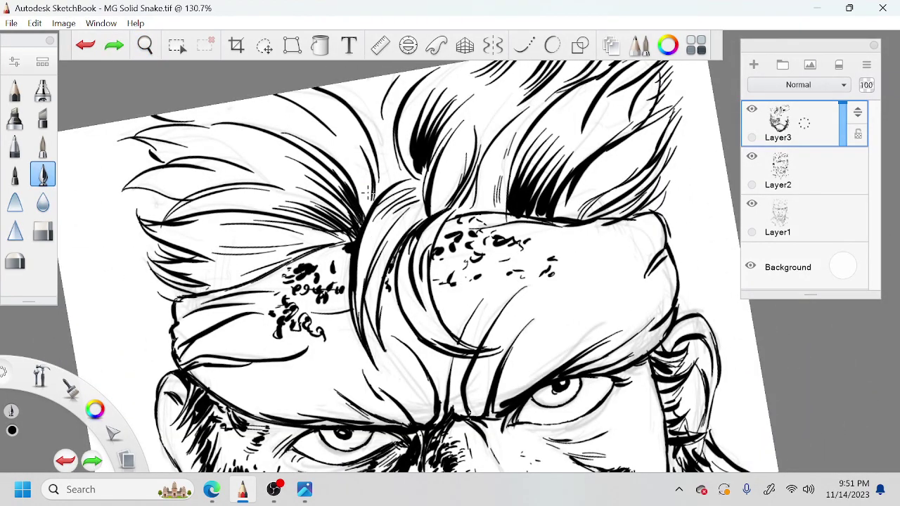
left_click_drag(369, 205, 355, 148)
key("space")
mouse_move(409, 166)
left_mouse_down()
mouse_move(409, 224)
mouse_move(367, 159)
left_mouse_up()
left_click_drag(386, 222, 370, 157)
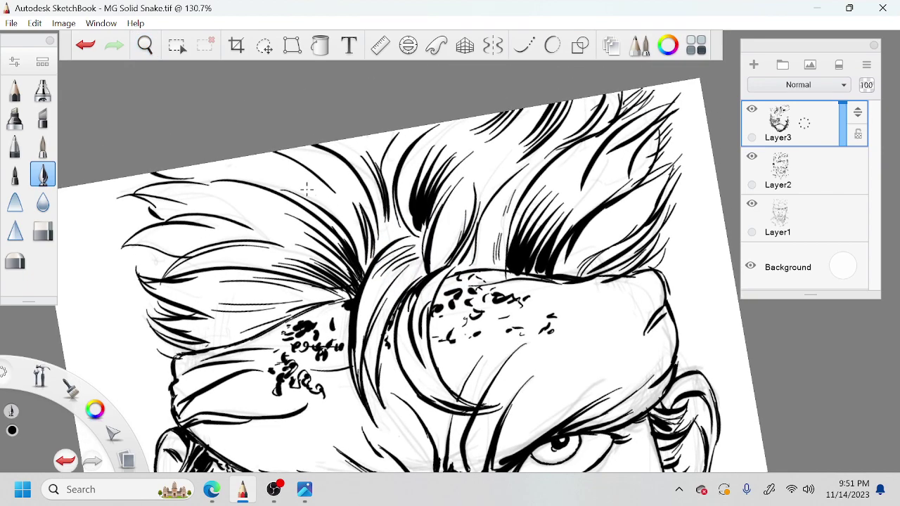
Ink long curved strands inside the upper locks of the left hair tuft, redoing the stroke that misses
key("space")
left_click_drag(315, 188, 383, 191)
mouse_move(426, 190)
left_mouse_down()
mouse_move(430, 247)
mouse_move(374, 246)
mouse_move(310, 153)
left_mouse_up()
mouse_move(336, 185)
left_mouse_down()
mouse_move(308, 154)
mouse_move(251, 145)
left_mouse_up()
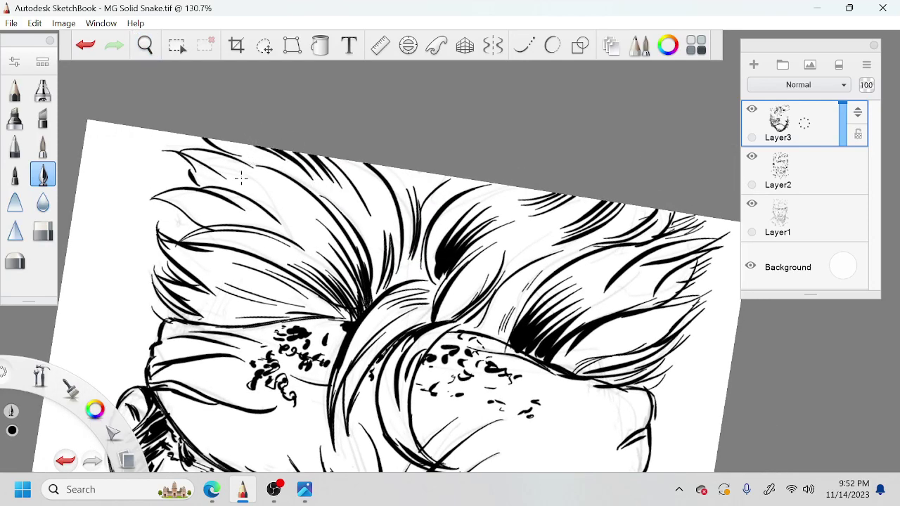
left_click_drag(278, 220, 231, 176)
key("ctrl+z")
left_click_drag(286, 228, 237, 163)
Darken the root of the left hair tuft with fine tapered strokes fanning out from the hairline
key("space")
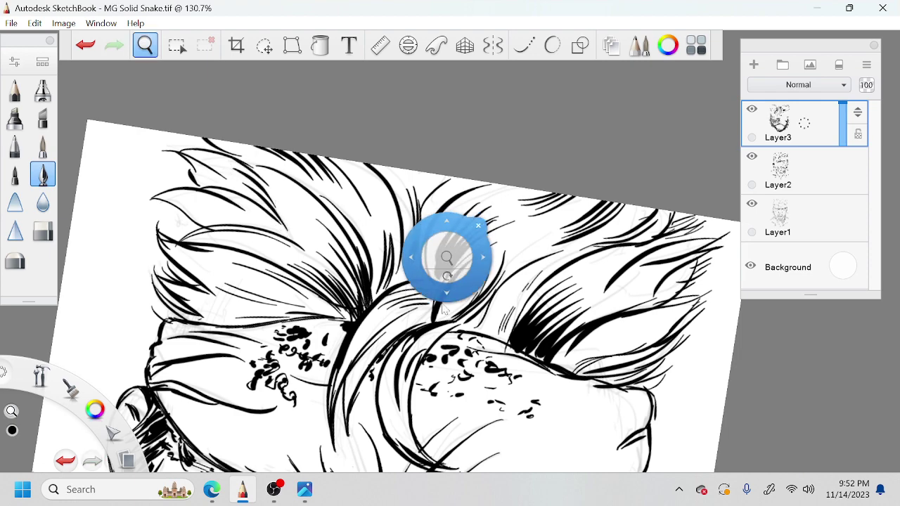
left_click_drag(454, 363, 473, 285)
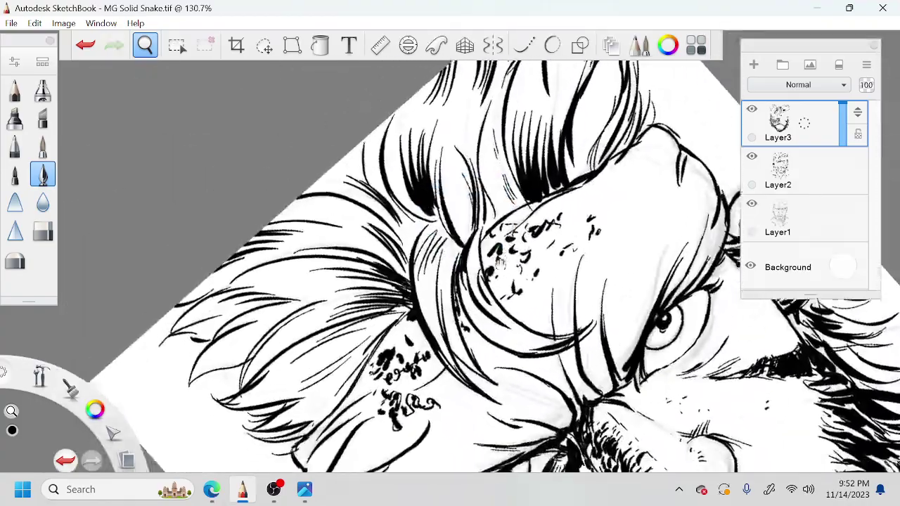
mouse_move(468, 239)
left_mouse_down()
mouse_move(515, 187)
mouse_move(486, 133)
left_mouse_up()
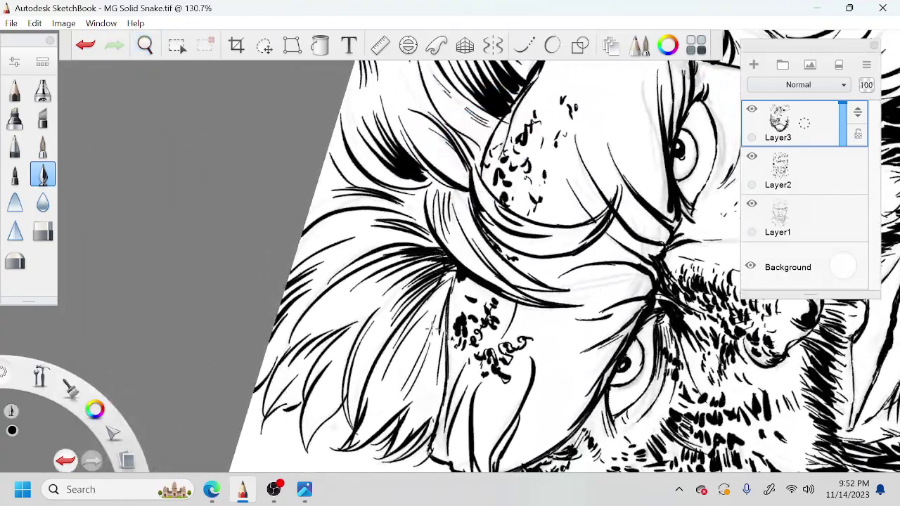
mouse_move(454, 279)
left_mouse_down()
mouse_move(422, 342)
mouse_move(426, 316)
left_mouse_up()
left_click_drag(456, 273, 422, 309)
Thicken the left hairline with overlapping tapered strands and add a long strand inside the neighbouring lock, redoing that stroke
key("space")
left_click_drag(473, 344, 489, 292)
left_click_drag(406, 397, 447, 347)
left_click_drag(428, 385, 456, 328)
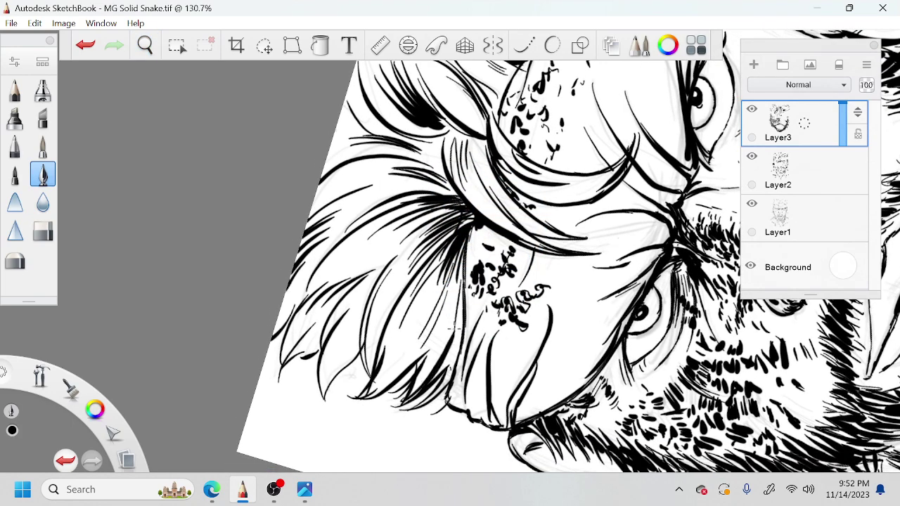
left_click_drag(446, 368, 464, 296)
left_click_drag(456, 360, 463, 274)
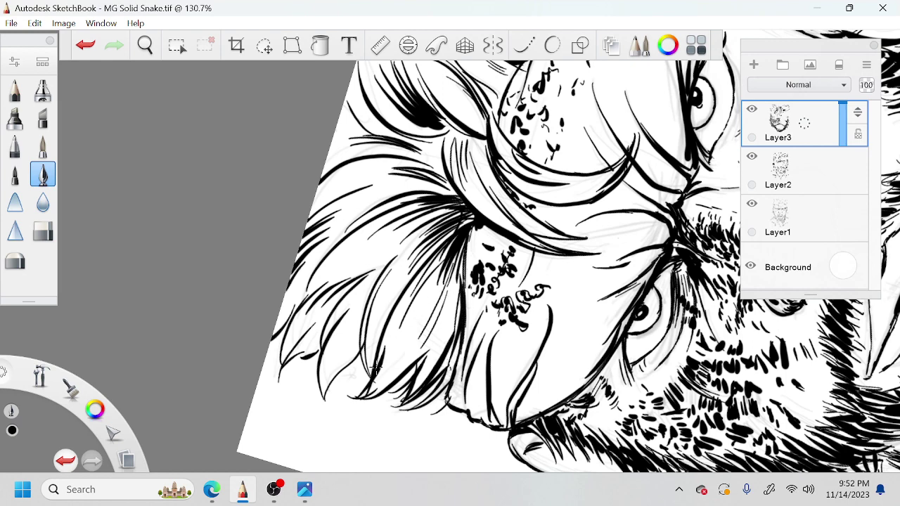
left_click_drag(376, 368, 425, 259)
key("ctrl+z")
left_click_drag(376, 370, 444, 246)
Add short hatches and a curved crease line to the forehead at the left temple, undoing the stray last stroke
left_click_drag(508, 427, 500, 388)
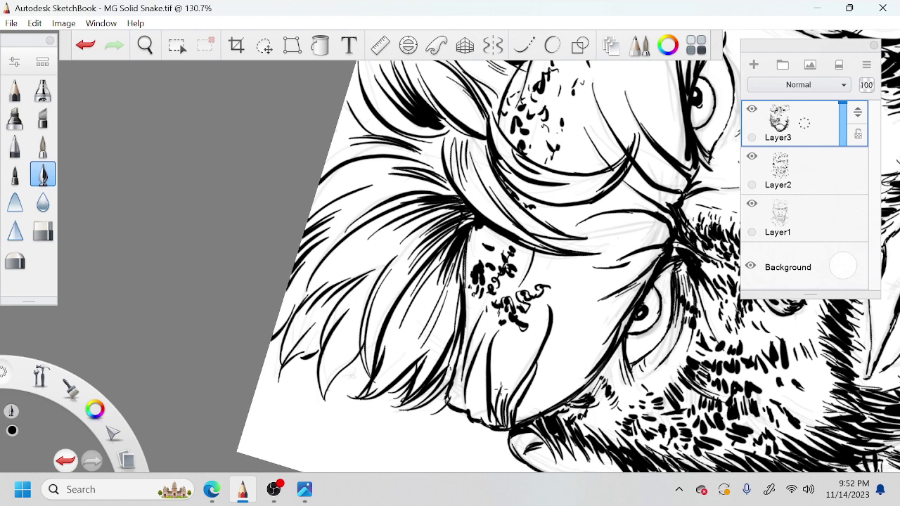
mouse_move(492, 428)
left_mouse_down()
mouse_move(485, 391)
mouse_move(556, 336)
left_mouse_up()
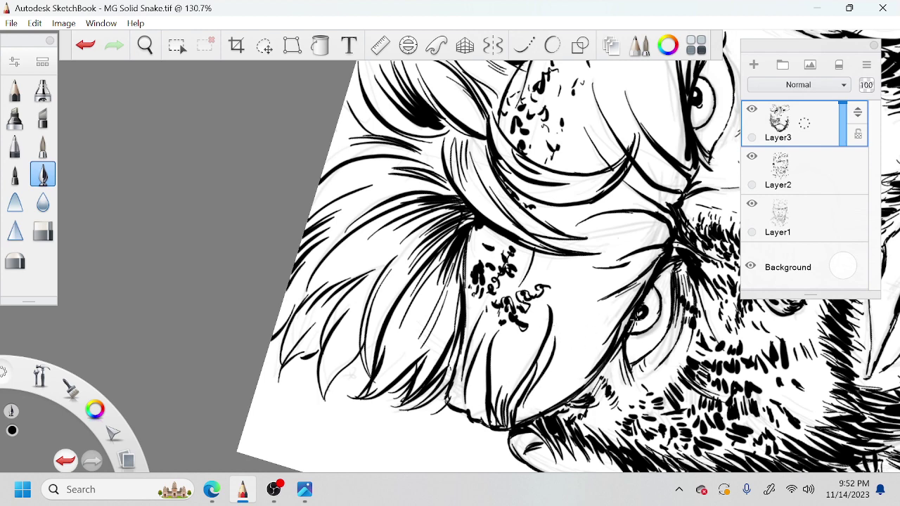
mouse_move(609, 367)
left_mouse_down()
mouse_move(674, 264)
mouse_move(530, 368)
left_mouse_up()
key("ctrl+z")
Ink the inner contour and short shading strokes of the left ear and its join with the temple
key("space")
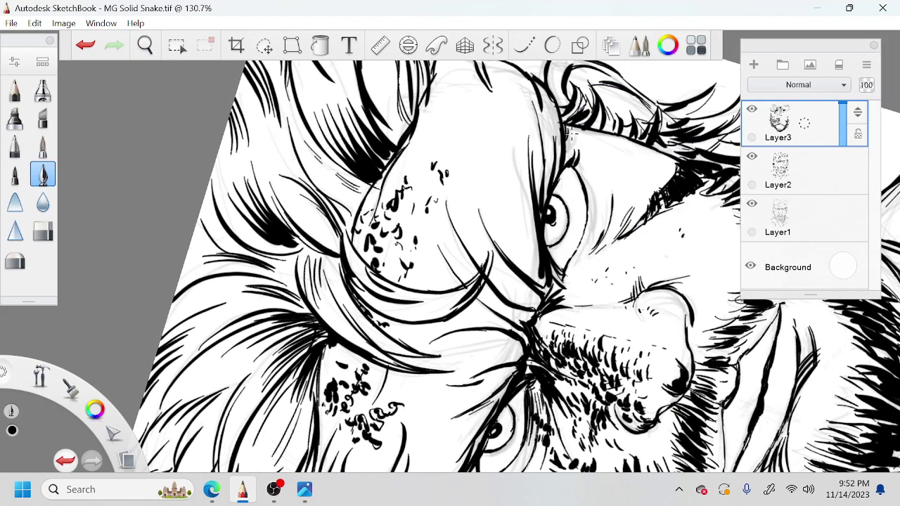
key("space")
left_click_drag(634, 243, 594, 276)
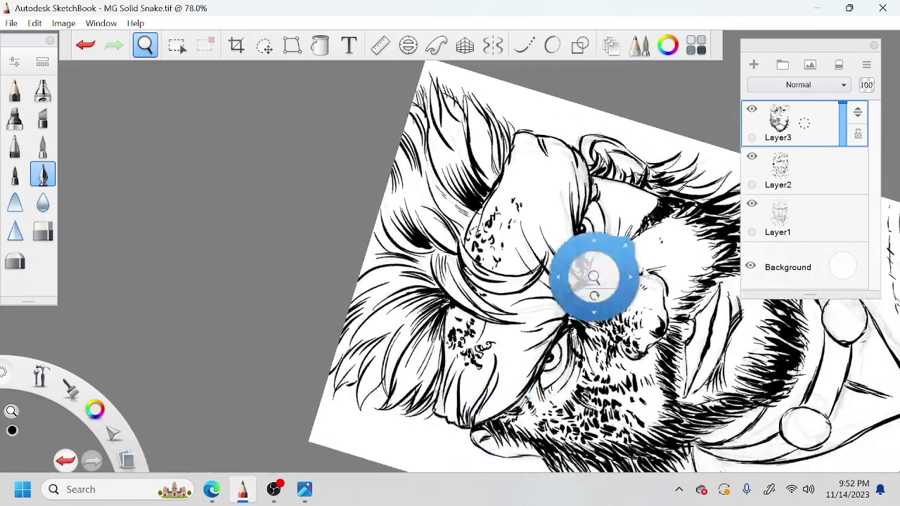
left_click_drag(668, 293, 635, 274)
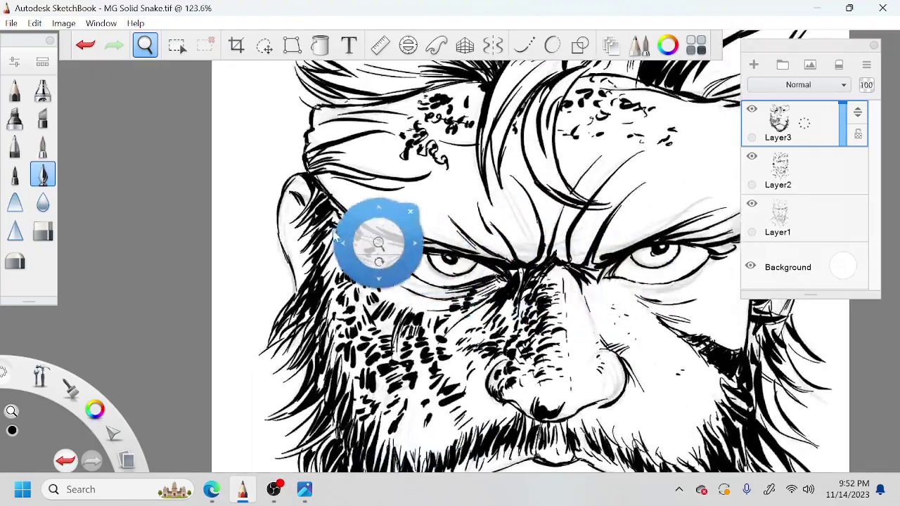
left_click_drag(336, 236, 491, 254)
left_click_drag(556, 263, 588, 256)
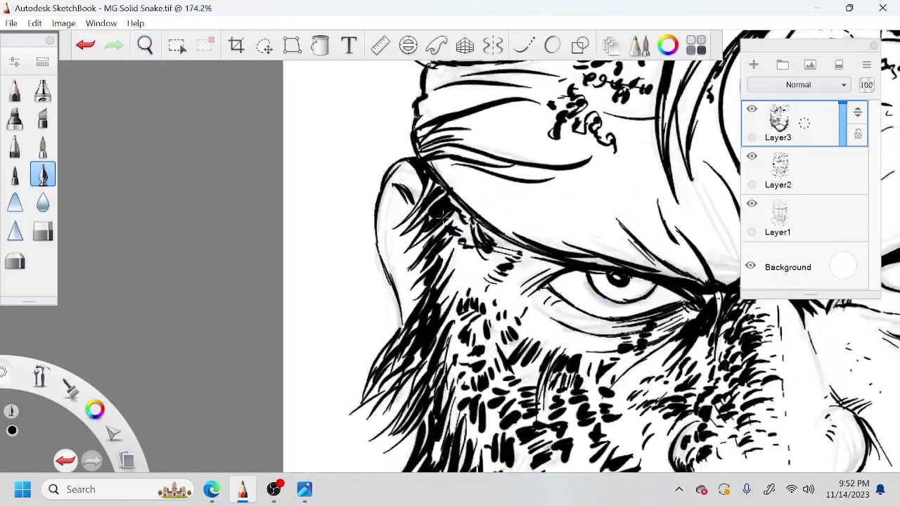
left_click_drag(389, 254, 404, 192)
left_click_drag(389, 226, 401, 185)
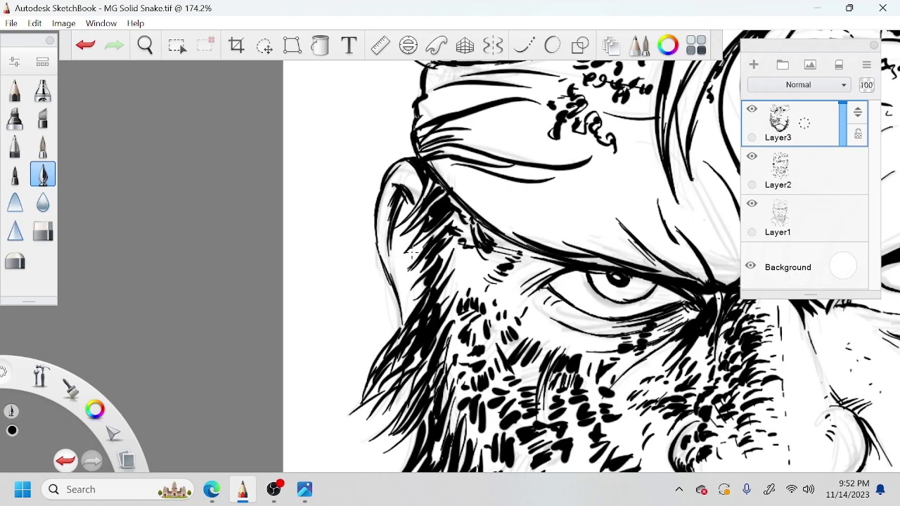
mouse_move(391, 294)
left_mouse_down()
mouse_move(419, 244)
mouse_move(427, 260)
left_mouse_up()
left_click_drag(434, 159, 436, 175)
Fill the gaps in the left cheek's stubble with short black dashes, from the lower cheek out toward the sideburn
key("space")
mouse_move(620, 238)
left_mouse_down()
mouse_move(584, 249)
mouse_move(500, 137)
mouse_move(566, 146)
left_mouse_up()
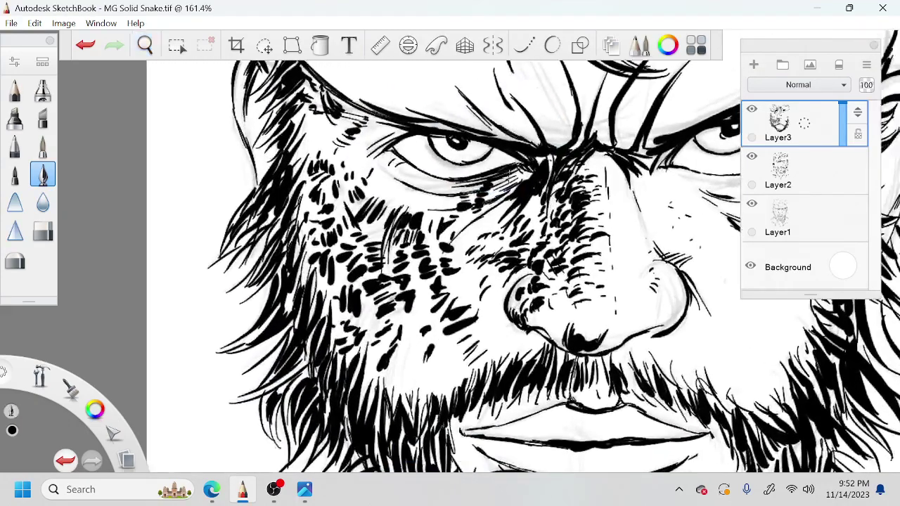
left_click_drag(402, 355, 411, 345)
left_click_drag(403, 346, 412, 323)
left_click_drag(415, 336, 423, 312)
mouse_move(413, 319)
left_mouse_down()
mouse_move(420, 306)
mouse_move(403, 313)
left_mouse_up()
mouse_move(391, 322)
left_mouse_down()
mouse_move(399, 307)
mouse_move(362, 339)
left_mouse_up()
mouse_move(374, 308)
left_mouse_down()
mouse_move(360, 330)
mouse_move(342, 332)
left_mouse_up()
mouse_move(343, 321)
left_mouse_down()
mouse_move(330, 345)
mouse_move(330, 332)
left_mouse_up()
left_click_drag(344, 304, 334, 319)
left_click_drag(342, 288, 325, 311)
left_click_drag(334, 282, 308, 296)
mouse_move(321, 259)
left_mouse_down()
mouse_move(306, 294)
mouse_move(299, 272)
left_mouse_up()
Thicken the left cheek's stubble with short dashes running from the beard edge up beside the sideburn
left_click_drag(379, 341, 369, 376)
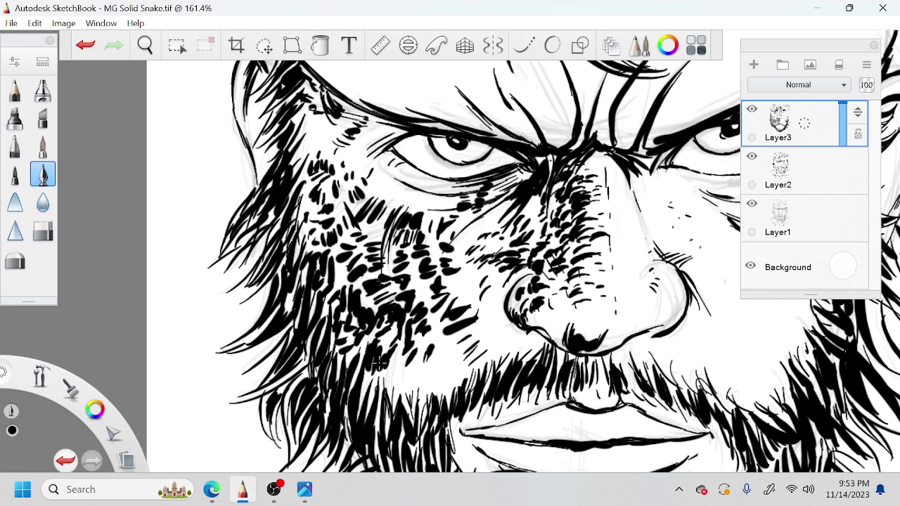
left_click_drag(399, 325, 383, 353)
left_click_drag(387, 291, 374, 301)
mouse_move(368, 291)
left_mouse_down()
mouse_move(362, 306)
mouse_move(344, 291)
left_mouse_up()
mouse_move(347, 273)
left_mouse_down()
mouse_move(334, 287)
mouse_move(334, 280)
left_mouse_up()
left_click_drag(354, 261, 335, 285)
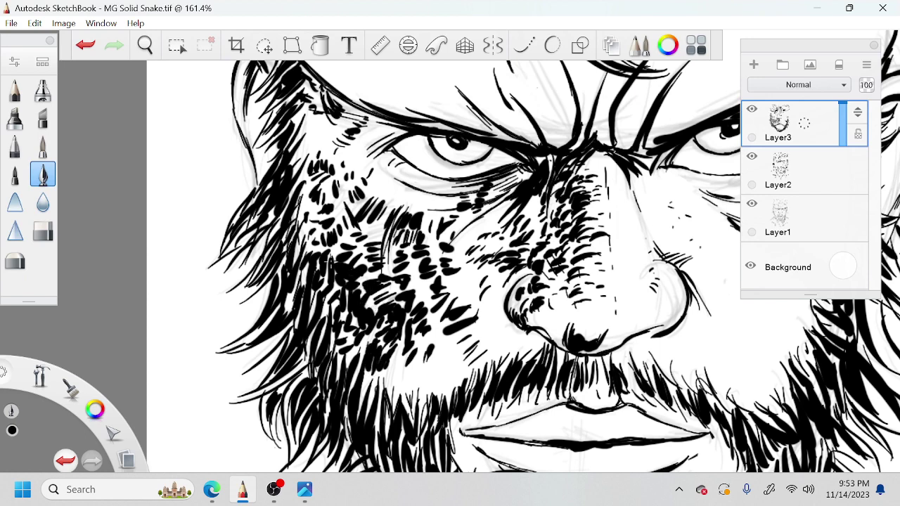
left_click_drag(328, 233, 304, 253)
mouse_move(314, 235)
left_mouse_down()
mouse_move(297, 252)
mouse_move(300, 238)
left_mouse_up()
mouse_move(307, 205)
left_mouse_down()
mouse_move(295, 230)
mouse_move(296, 212)
left_mouse_up()
mouse_move(317, 198)
left_mouse_down()
mouse_move(304, 219)
mouse_move(311, 217)
left_mouse_up()
left_click_drag(302, 164, 294, 183)
left_click_drag(311, 173, 298, 190)
Blend the lower left cheek stubble into the beard with short tapered black strokes
left_click_drag(405, 355, 395, 381)
mouse_move(415, 367)
left_mouse_down()
mouse_move(401, 385)
mouse_move(416, 378)
left_mouse_up()
left_click_drag(423, 338, 413, 359)
left_click_drag(422, 339, 410, 366)
left_click_drag(420, 359, 394, 398)
mouse_move(395, 381)
left_mouse_down()
mouse_move(388, 395)
mouse_move(380, 391)
left_mouse_up()
left_click_drag(392, 367, 370, 387)
mouse_move(377, 372)
left_mouse_down()
mouse_move(364, 385)
mouse_move(400, 397)
mouse_move(382, 381)
mouse_move(404, 400)
left_mouse_up()
mouse_move(423, 374)
left_mouse_down()
mouse_move(408, 394)
mouse_move(415, 391)
left_mouse_up()
mouse_move(431, 381)
left_mouse_down()
mouse_move(425, 398)
mouse_move(438, 395)
left_mouse_up()
left_click_drag(456, 379, 443, 394)
mouse_move(446, 363)
left_mouse_down()
mouse_move(427, 383)
mouse_move(443, 373)
mouse_move(439, 363)
left_mouse_up()
left_click_drag(442, 341, 435, 352)
Add small stubble dashes between the left cheek and the moustache and a short stroke at the left nostril
key("space")
mouse_move(496, 321)
left_mouse_down()
mouse_move(529, 307)
mouse_move(554, 272)
left_mouse_up()
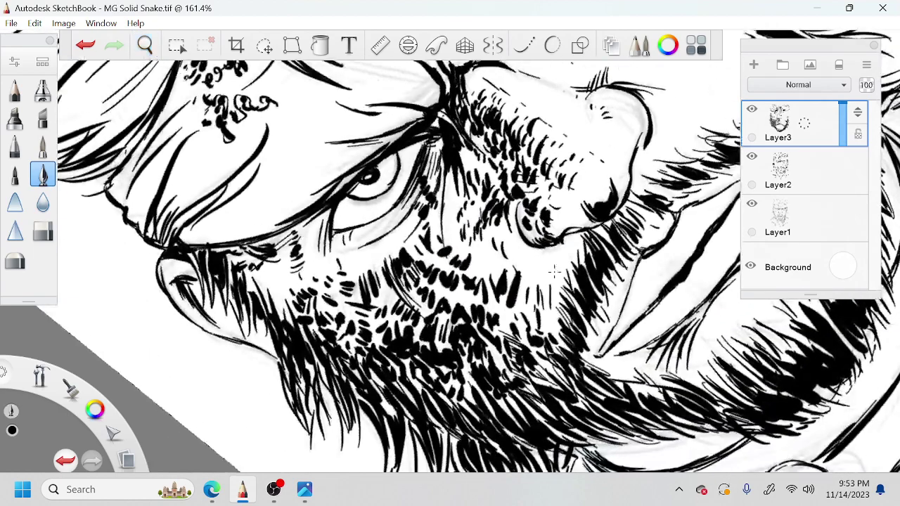
left_click_drag(557, 312, 542, 336)
left_click_drag(529, 296, 512, 321)
left_click_drag(519, 299, 502, 321)
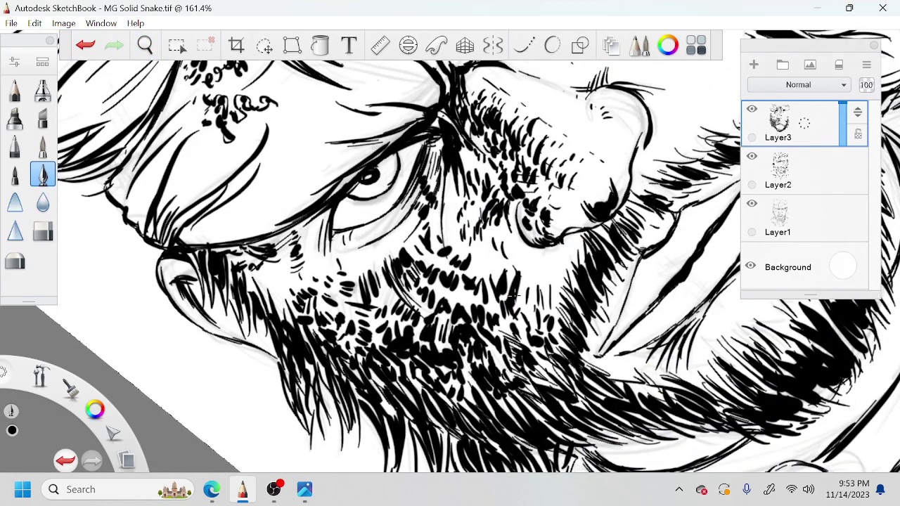
mouse_move(535, 278)
left_mouse_down()
mouse_move(524, 294)
mouse_move(546, 299)
left_mouse_up()
left_click_drag(559, 240, 542, 251)
Thicken the nose outline near the right nostril with short strokes, redoing the one that misses
left_click_drag(637, 144, 626, 171)
key("ctrl+z")
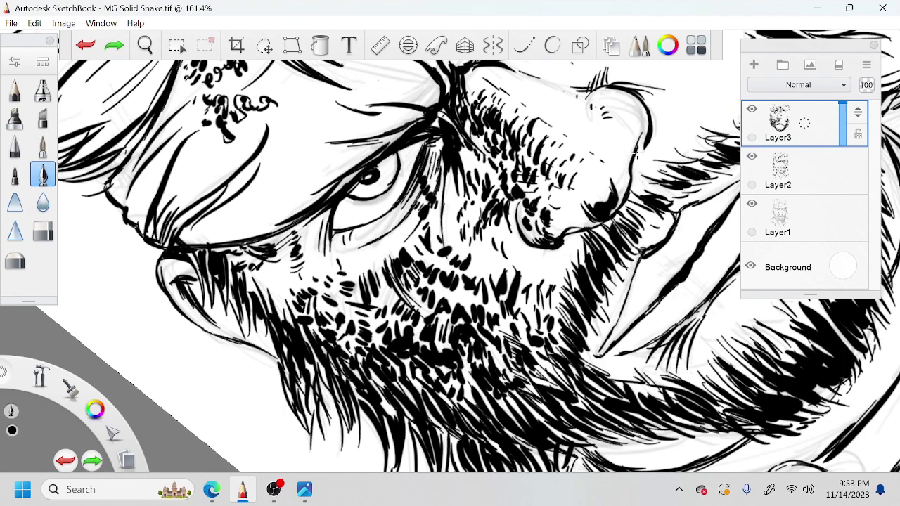
left_click_drag(642, 140, 632, 156)
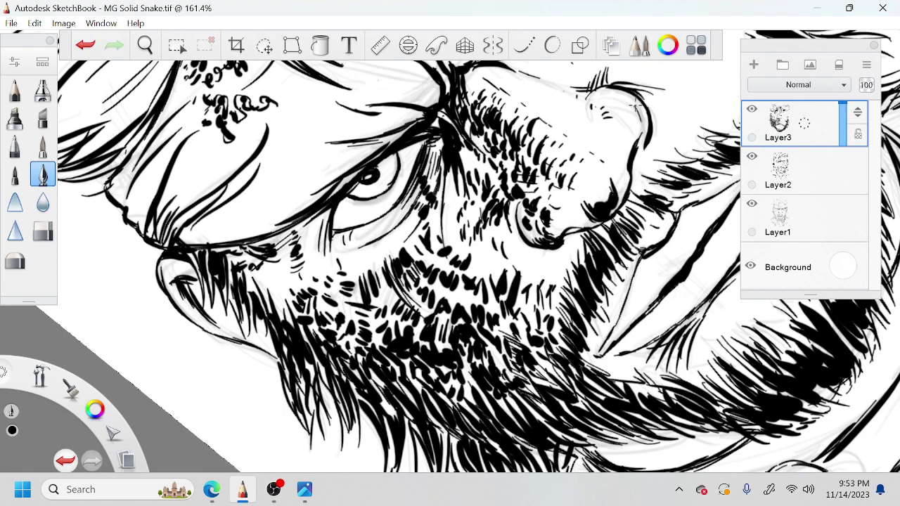
mouse_move(636, 106)
left_mouse_down()
mouse_move(642, 130)
mouse_move(636, 114)
left_mouse_up()
key("space")
Dot a short row of stubble on the right cheek and ink a curved crease beneath the right eye
mouse_move(687, 153)
left_mouse_down()
mouse_move(605, 280)
mouse_move(686, 155)
left_mouse_up()
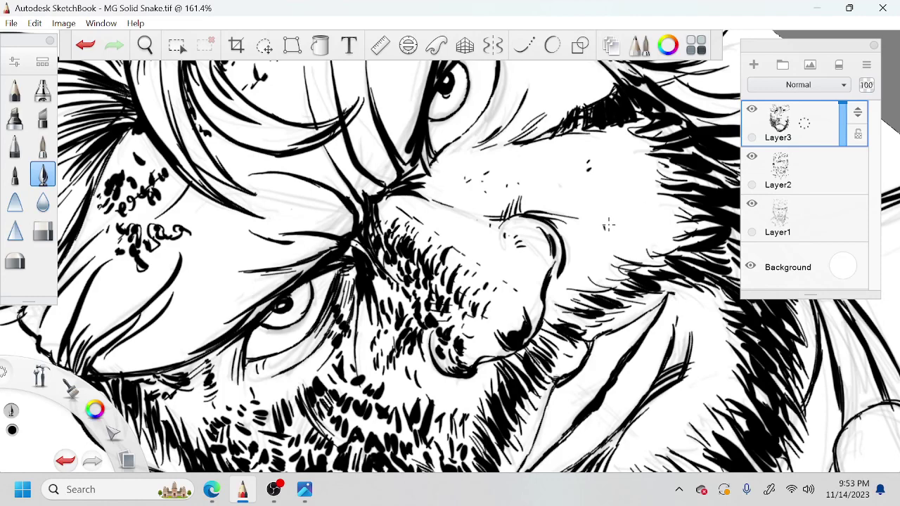
key("space")
left_click_drag(607, 227, 609, 296)
left_click_drag(470, 213, 510, 144)
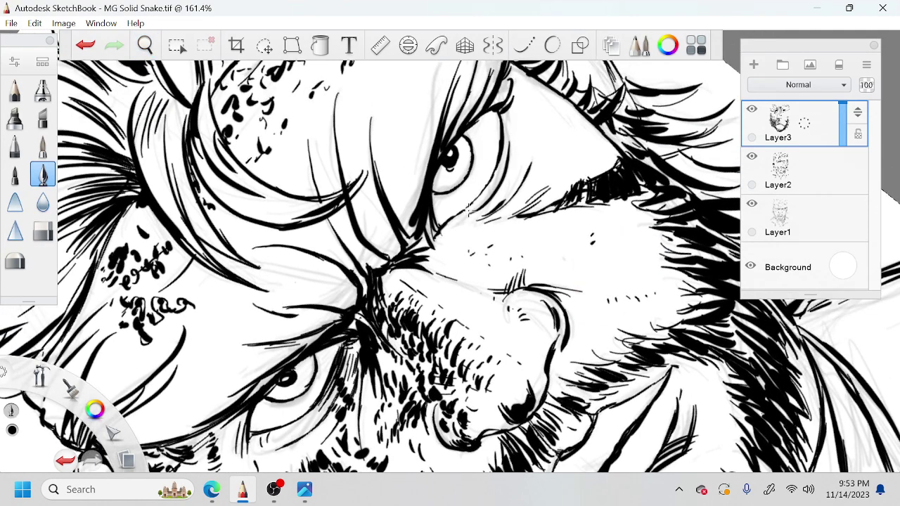
Fill the frown creases between the brows with solid black and extend the crease above the left brow
mouse_move(404, 254)
left_mouse_down()
mouse_move(421, 232)
mouse_move(412, 225)
left_mouse_up()
left_click_drag(379, 268, 374, 254)
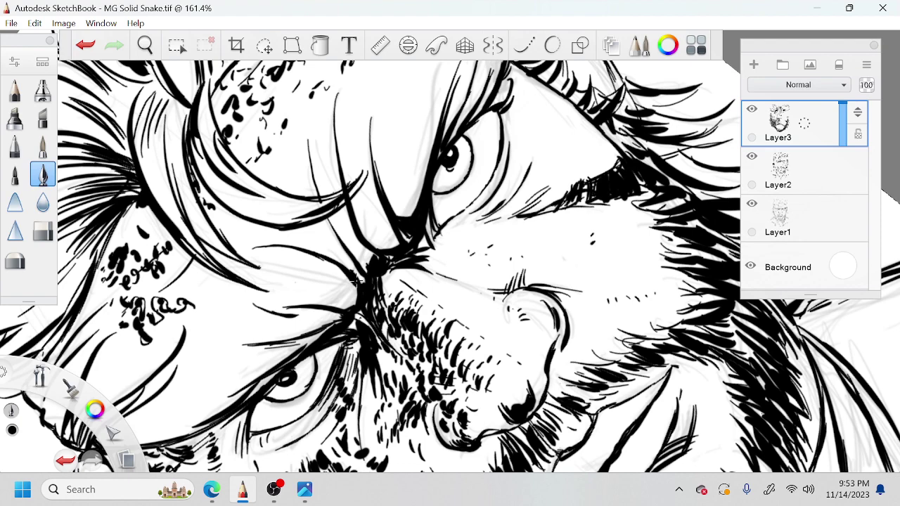
left_click_drag(289, 261, 342, 281)
Ink tapered crease strokes along the right brow and up the outer edge of the forehead
key("space")
left_click_drag(441, 224, 448, 391)
left_click_drag(442, 283, 426, 324)
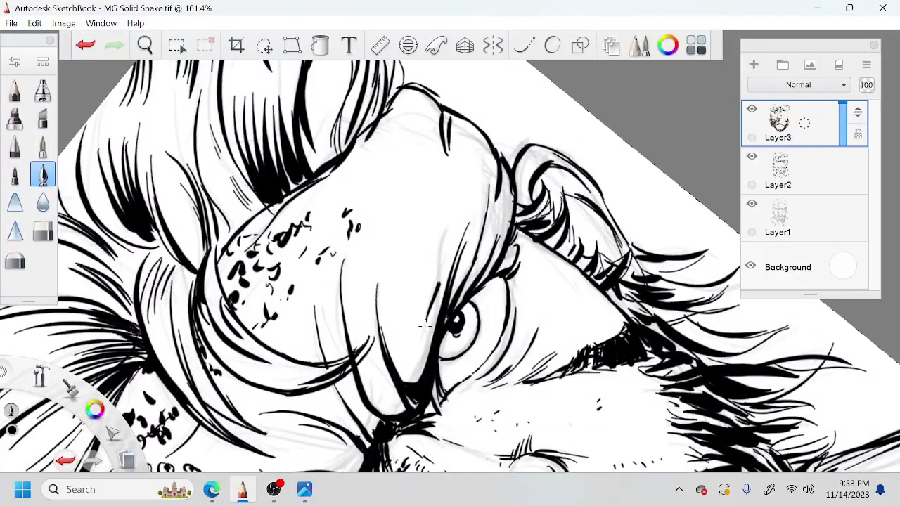
left_click_drag(443, 250, 434, 307)
left_click_drag(455, 215, 441, 256)
left_click_drag(475, 133, 492, 184)
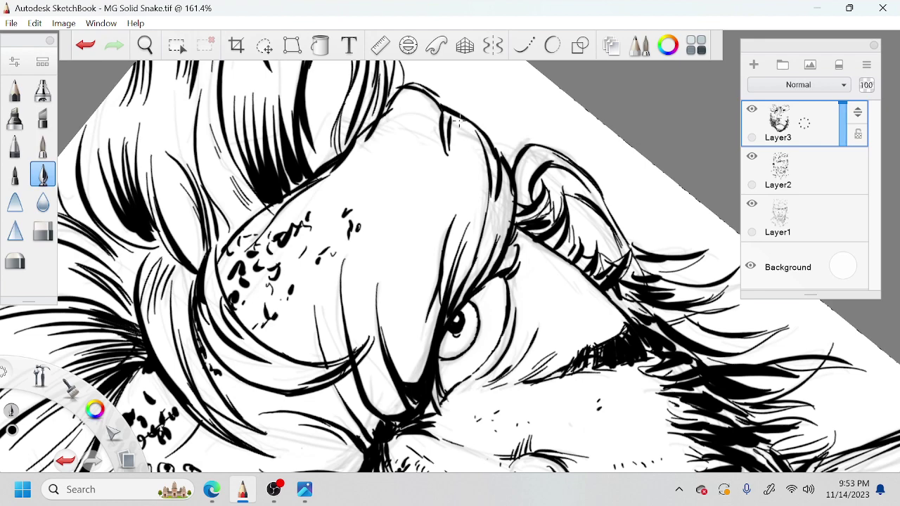
Reinforce the forehead contour at the right temple corner with short curved strokes
left_click_drag(440, 139, 382, 116)
left_click_drag(356, 152, 386, 119)
left_click_drag(453, 126, 483, 150)
Thicken the curved forelock outline where it meets the right side of the forehead
key("space")
left_click_drag(527, 313, 612, 251)
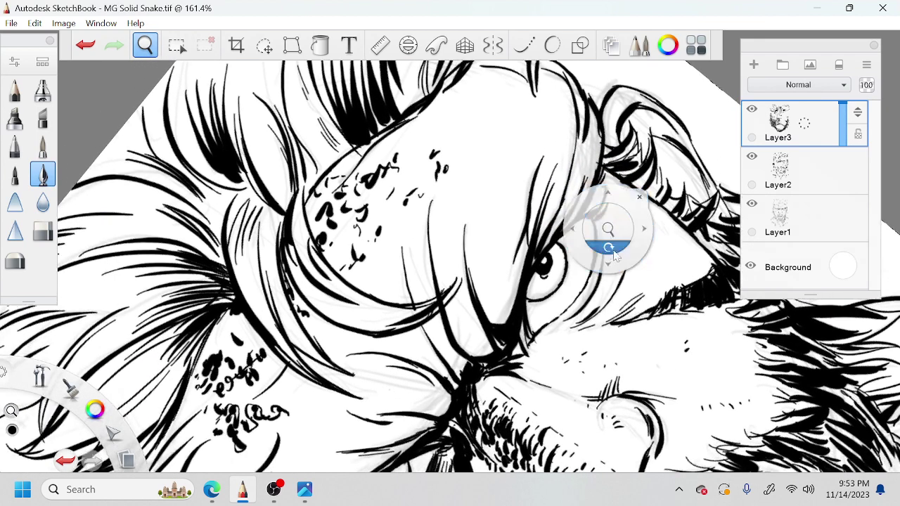
left_click_drag(325, 251, 334, 164)
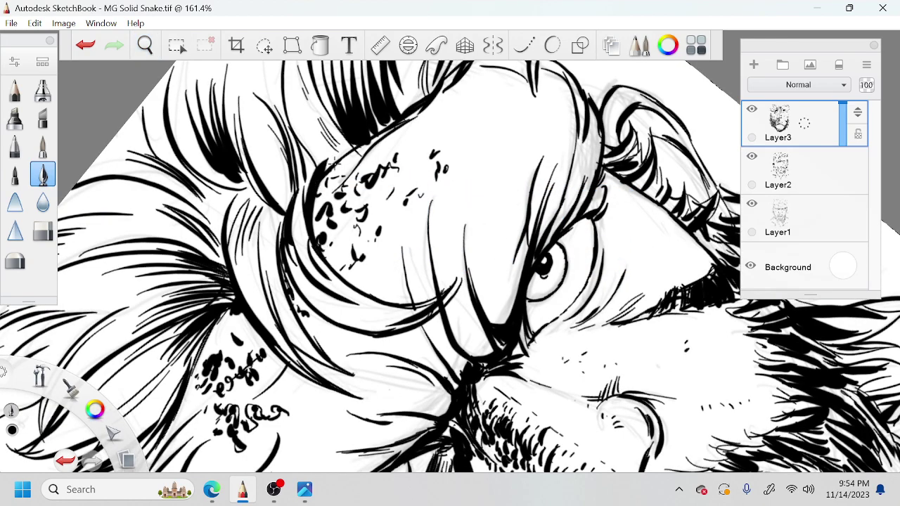
key("space")
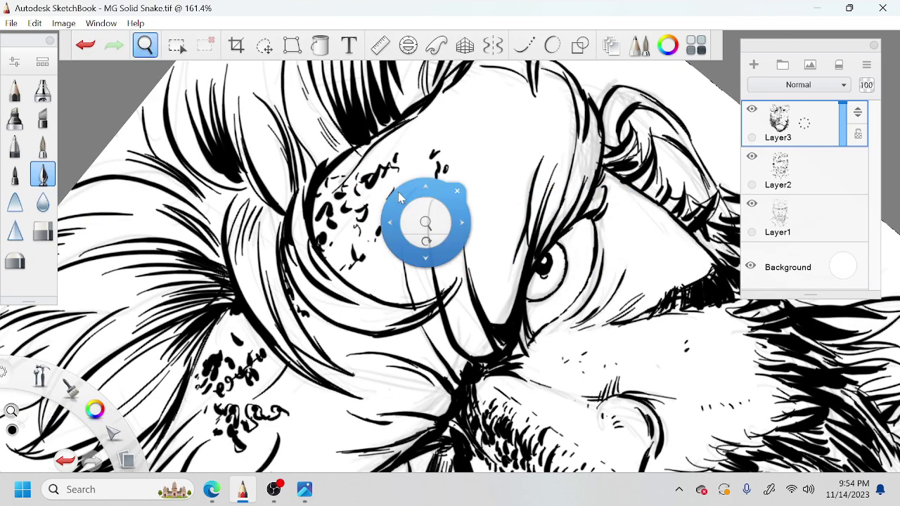
left_click_drag(422, 232, 464, 180)
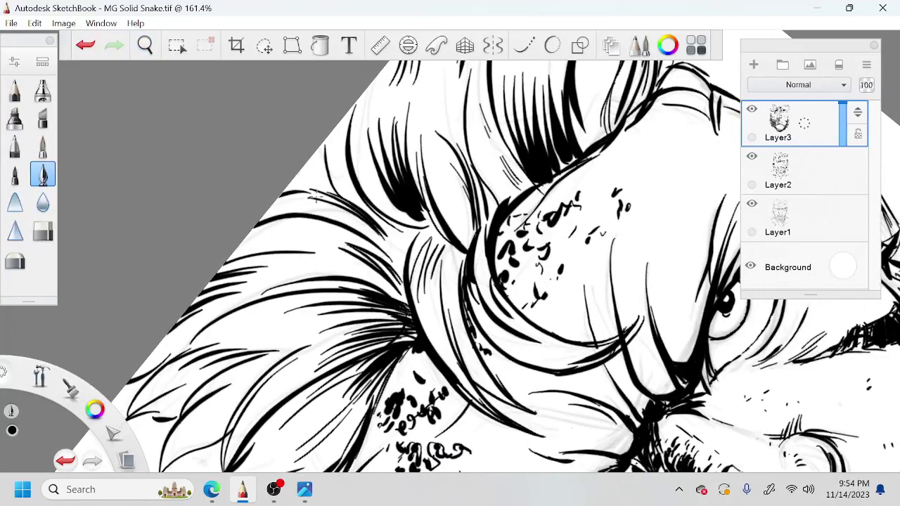
Ink a tapered strand from the tip of a left hair lock inward, redoing the first attempt
key("space")
left_click_drag(409, 458, 482, 317)
left_click_drag(220, 337, 321, 260)
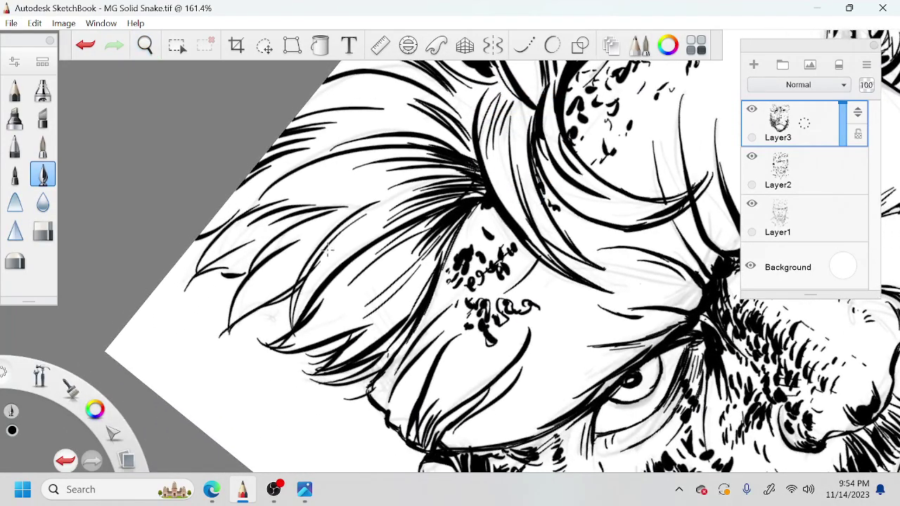
key("ctrl+z")
left_click_drag(230, 333, 327, 261)
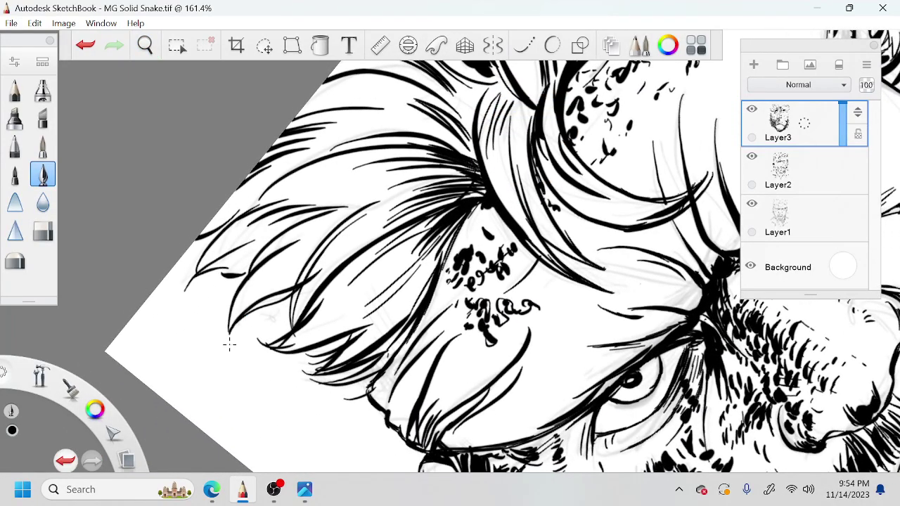
Extend the outer side hair locks with tapered tips and add small strokes between them
left_click_drag(235, 308, 219, 350)
mouse_move(225, 251)
left_mouse_down()
mouse_move(183, 293)
mouse_move(236, 271)
left_mouse_up()
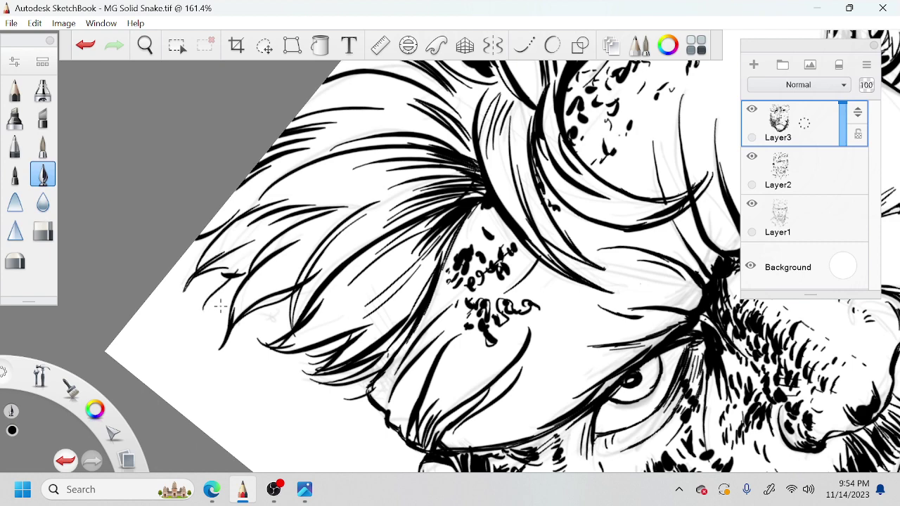
left_click_drag(220, 304, 246, 276)
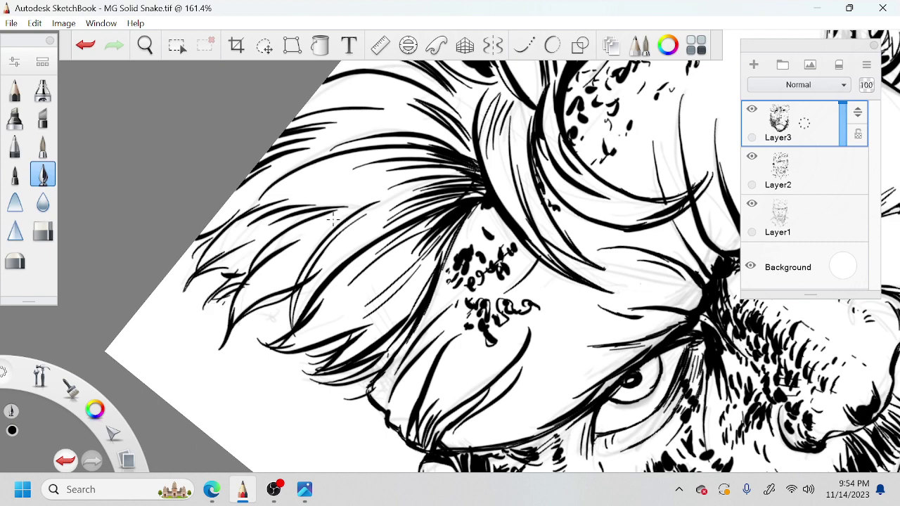
Shade the side hair locks beside the temple with dense, tapered black strokes
mouse_move(333, 378)
left_mouse_down()
mouse_move(378, 364)
mouse_move(369, 386)
left_mouse_up()
left_click_drag(328, 334, 384, 293)
mouse_move(302, 350)
left_mouse_down()
mouse_move(398, 277)
mouse_move(391, 264)
mouse_move(304, 334)
mouse_move(391, 309)
mouse_move(411, 288)
left_mouse_up()
left_click_drag(415, 299, 343, 358)
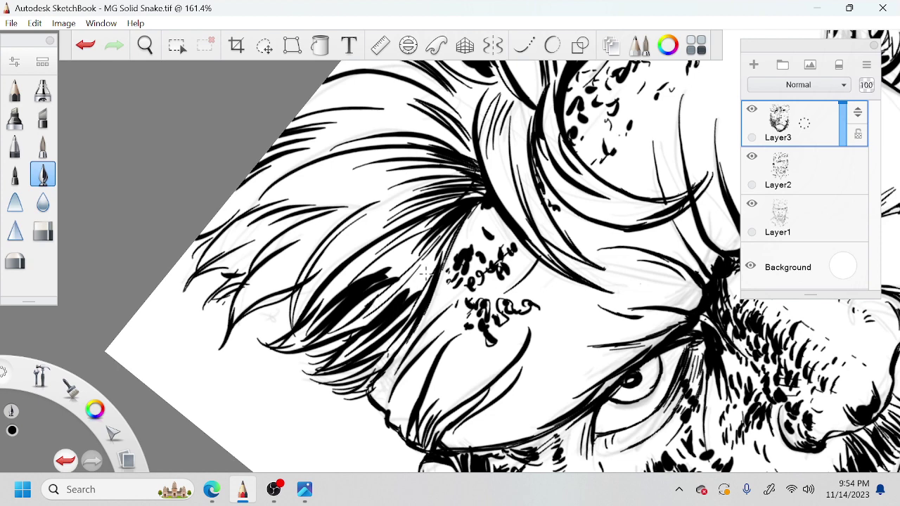
mouse_move(423, 278)
left_mouse_down()
mouse_move(385, 327)
mouse_move(421, 276)
mouse_move(369, 299)
left_mouse_up()
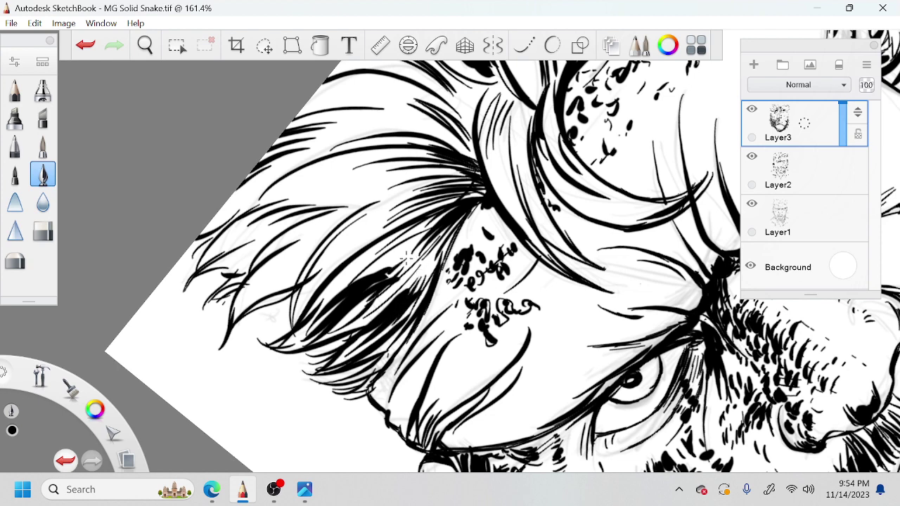
left_click_drag(396, 261, 306, 295)
Darken the outer side locks with tapered black strokes, continuing up to the locks near the canvas edge
mouse_move(371, 231)
left_mouse_down()
mouse_move(308, 303)
mouse_move(366, 219)
mouse_move(324, 271)
mouse_move(239, 312)
left_mouse_up()
mouse_move(321, 247)
left_mouse_down()
mouse_move(244, 299)
mouse_move(258, 288)
left_mouse_up()
mouse_move(342, 218)
left_mouse_down()
mouse_move(301, 257)
mouse_move(289, 260)
mouse_move(294, 239)
mouse_move(237, 269)
left_mouse_up()
left_click_drag(308, 207, 219, 249)
left_click_drag(267, 201, 218, 224)
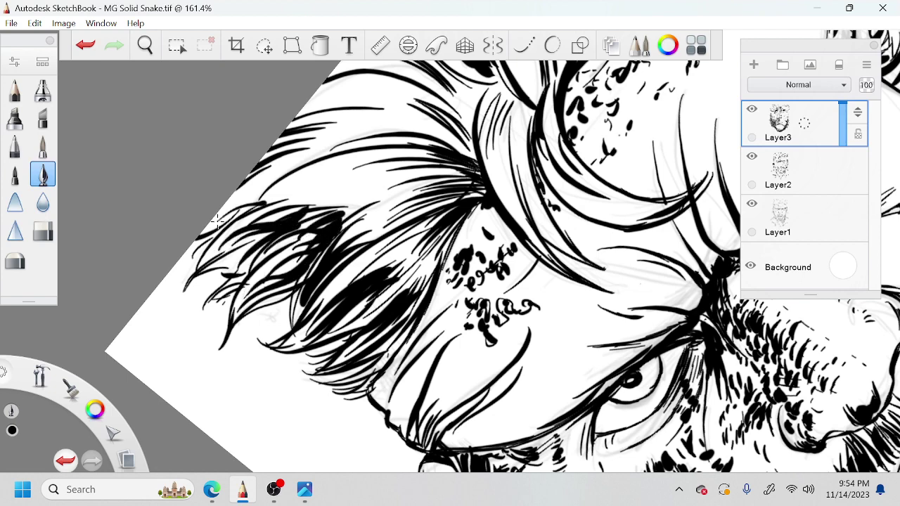
mouse_move(288, 177)
left_mouse_down()
mouse_move(214, 215)
mouse_move(260, 202)
left_mouse_up()
left_click_drag(323, 186, 296, 190)
Ink tapered strands along the outer edge of the side hair, from the dark locks up toward the crown
key("space")
mouse_move(447, 247)
left_mouse_down()
mouse_move(492, 243)
mouse_move(403, 269)
mouse_move(431, 201)
mouse_move(404, 285)
mouse_move(444, 308)
left_mouse_up()
left_click_drag(316, 279, 290, 342)
left_click_drag(308, 286, 294, 328)
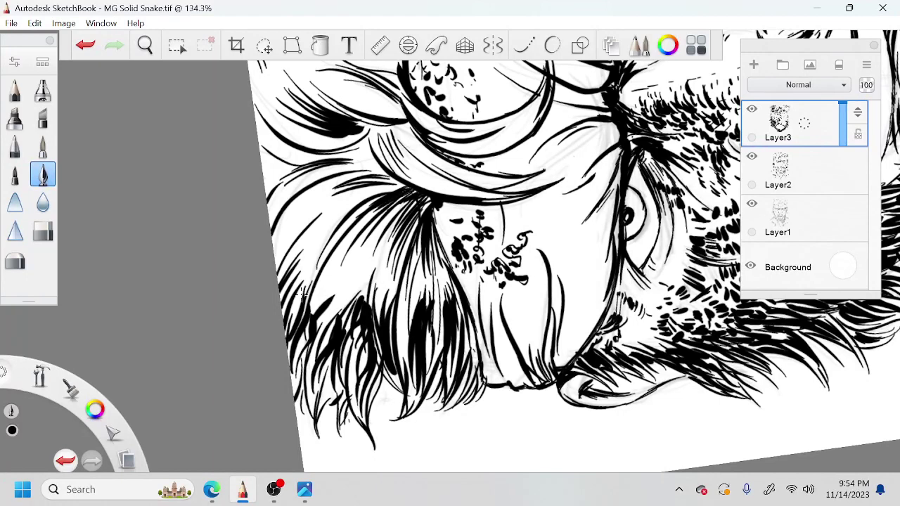
left_click_drag(353, 207, 277, 269)
mouse_move(295, 222)
left_mouse_down()
mouse_move(277, 263)
mouse_move(274, 256)
left_mouse_up()
left_click_drag(291, 192, 267, 231)
left_click_drag(285, 190, 267, 225)
mouse_move(291, 166)
left_mouse_down()
mouse_move(269, 184)
mouse_move(263, 178)
left_mouse_up()
left_click_drag(279, 155, 263, 170)
Add short tapered strands along the top edge of the hair above the forelock and inside the side hair
key("space")
left_click_drag(499, 214, 474, 322)
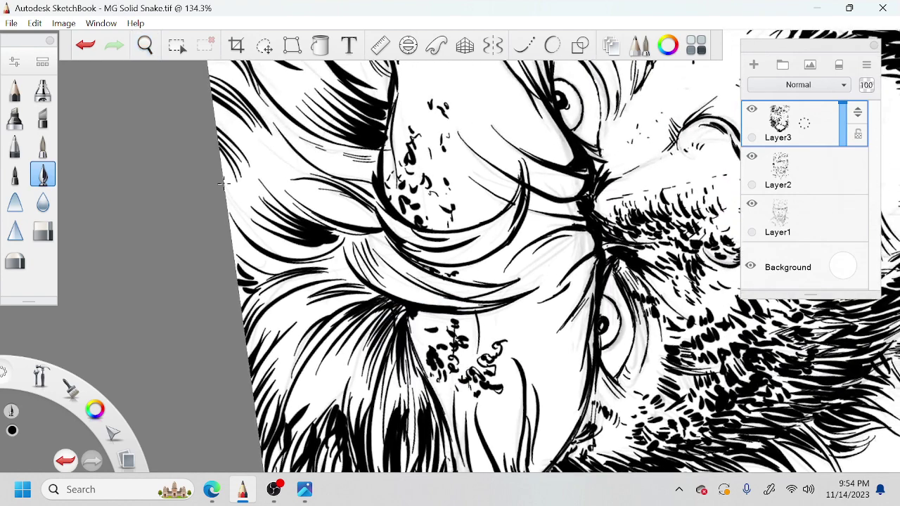
left_click_drag(254, 216, 225, 183)
mouse_move(280, 255)
left_mouse_down()
mouse_move(238, 211)
mouse_move(231, 229)
left_mouse_up()
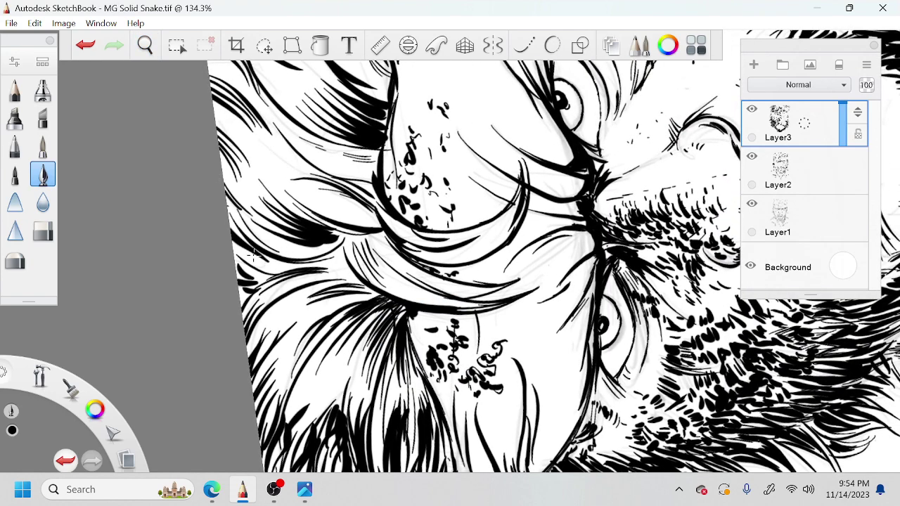
left_click_drag(255, 261, 234, 242)
left_click_drag(304, 387, 291, 416)
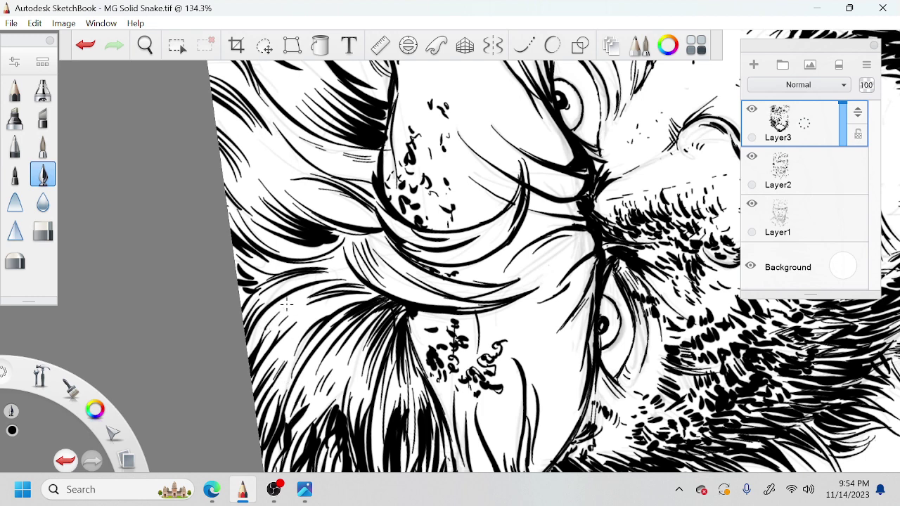
Fill the gaps at the root of the forelock with solid black and thicken its adjoining strands
mouse_move(411, 275)
left_mouse_down()
mouse_move(391, 228)
mouse_move(380, 269)
left_mouse_up()
mouse_move(386, 232)
left_mouse_down()
mouse_move(369, 272)
mouse_move(349, 266)
left_mouse_up()
left_click_drag(356, 243, 343, 263)
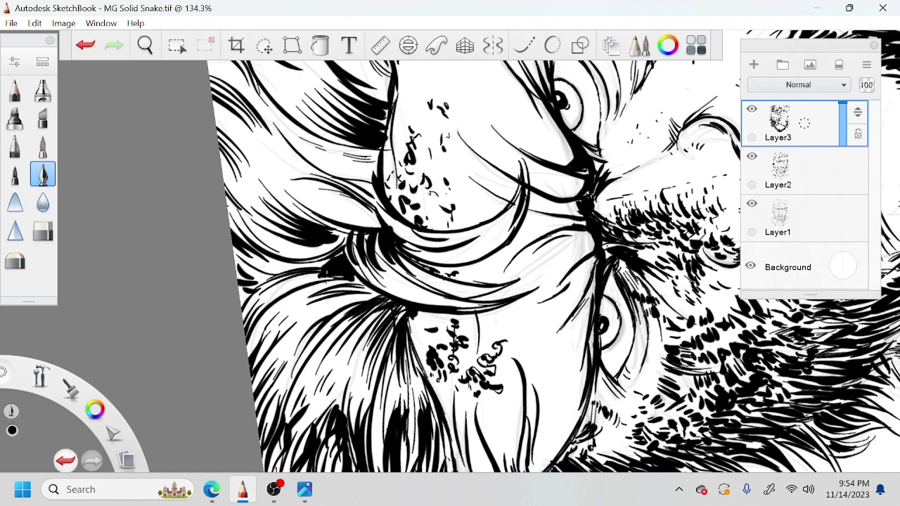
Thicken the line between the lips into a solid black shape tapering toward both mouth corners
key("space")
left_click_drag(439, 270, 394, 325)
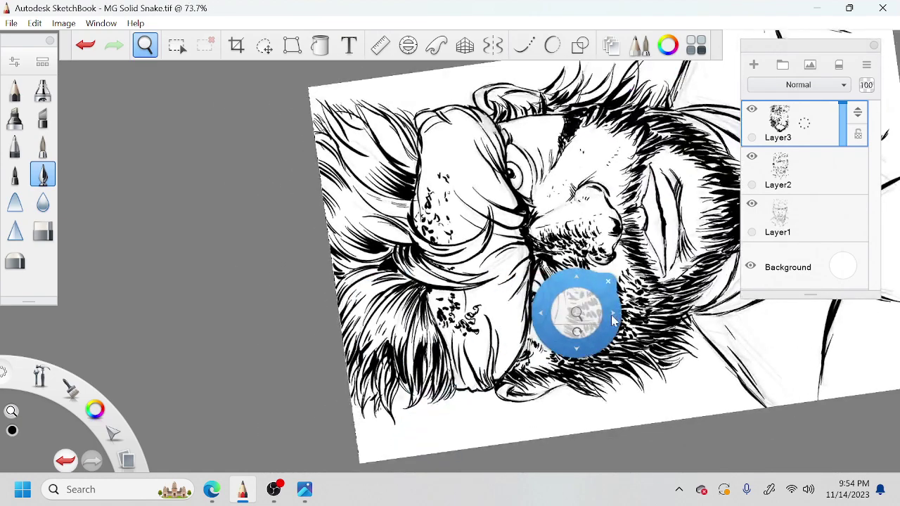
left_click_drag(593, 326, 507, 402)
left_click_drag(600, 380, 509, 327)
mouse_move(574, 306)
left_mouse_down()
mouse_move(553, 263)
mouse_move(536, 294)
left_mouse_up()
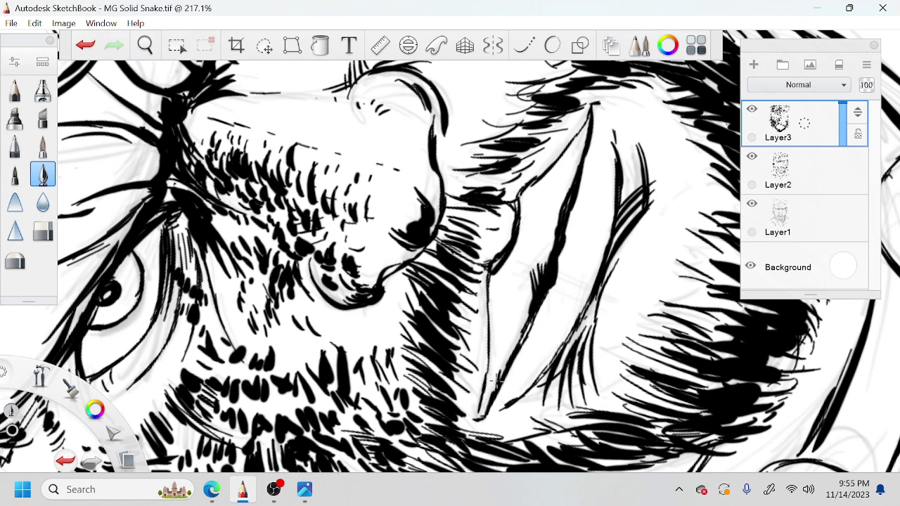
mouse_move(497, 382)
left_mouse_down()
mouse_move(484, 415)
mouse_move(512, 353)
left_mouse_up()
mouse_move(531, 318)
left_mouse_down()
mouse_move(520, 341)
mouse_move(524, 296)
mouse_move(517, 323)
mouse_move(568, 187)
left_mouse_up()
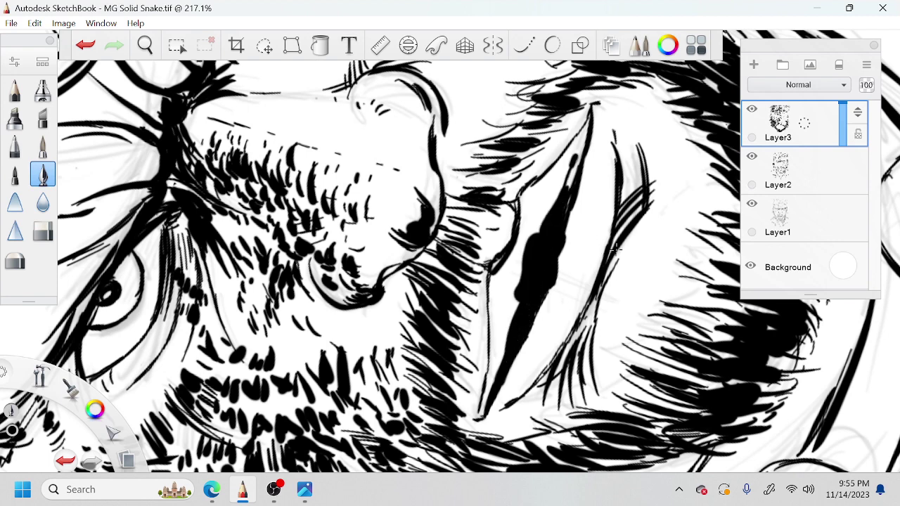
Ink a heavy shadow under the lower lip and short strokes toward the shaded mouth corner
mouse_move(615, 248)
left_mouse_down()
mouse_move(594, 320)
mouse_move(662, 172)
mouse_move(614, 257)
mouse_move(590, 337)
mouse_move(587, 325)
left_mouse_up()
mouse_move(555, 359)
left_mouse_down()
mouse_move(578, 329)
mouse_move(497, 422)
left_mouse_up()
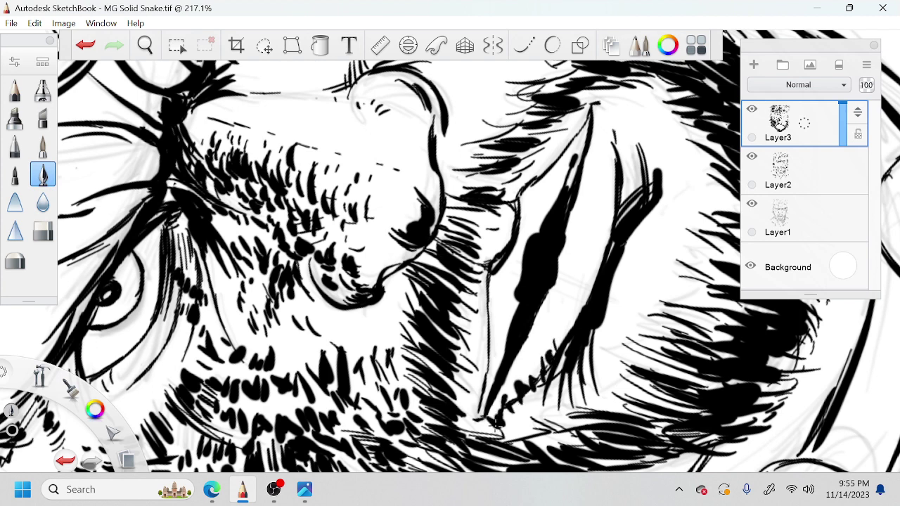
left_click_drag(505, 377, 501, 421)
Extend the black shading across the upper lip with tapered strokes along its upper side
mouse_move(524, 240)
left_mouse_down()
mouse_move(512, 295)
mouse_move(516, 258)
left_mouse_up()
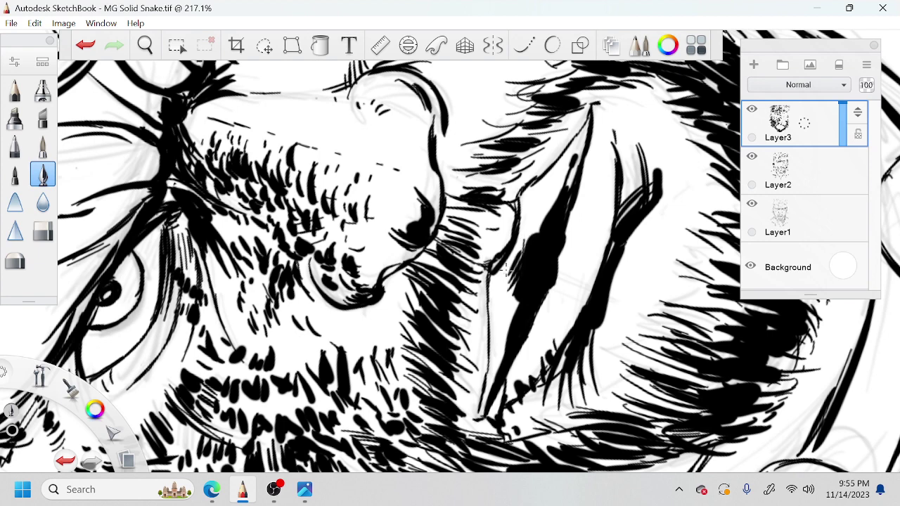
left_click_drag(501, 325, 516, 293)
mouse_move(508, 350)
left_mouse_down()
mouse_move(482, 410)
mouse_move(502, 358)
mouse_move(490, 381)
left_mouse_up()
mouse_move(534, 243)
left_mouse_down()
mouse_move(538, 205)
mouse_move(540, 213)
mouse_move(574, 162)
left_mouse_up()
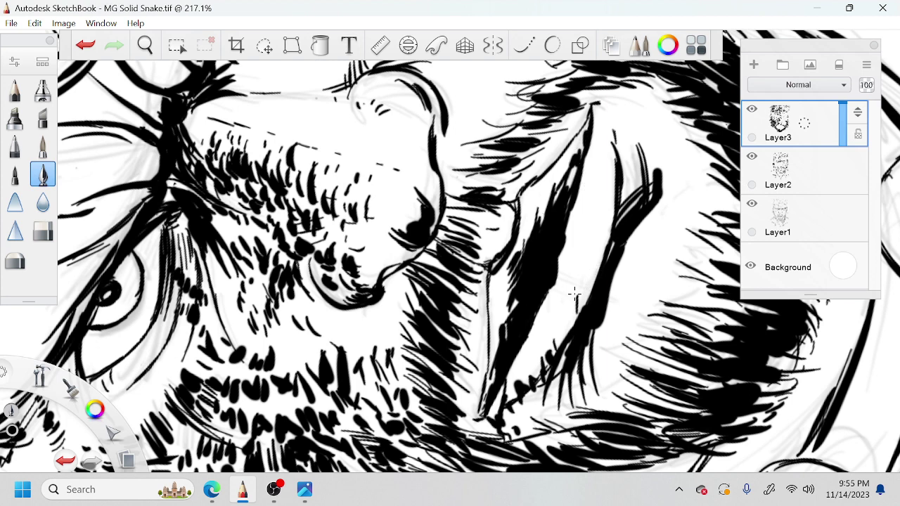
Hatch the lower edge of the lower lip with tapered strokes blending into the shadow beneath it
mouse_move(575, 295)
left_mouse_down()
mouse_move(562, 334)
mouse_move(555, 328)
mouse_move(514, 389)
left_mouse_up()
left_click_drag(583, 299, 555, 333)
left_click_drag(589, 283, 578, 302)
left_click_drag(595, 243, 580, 287)
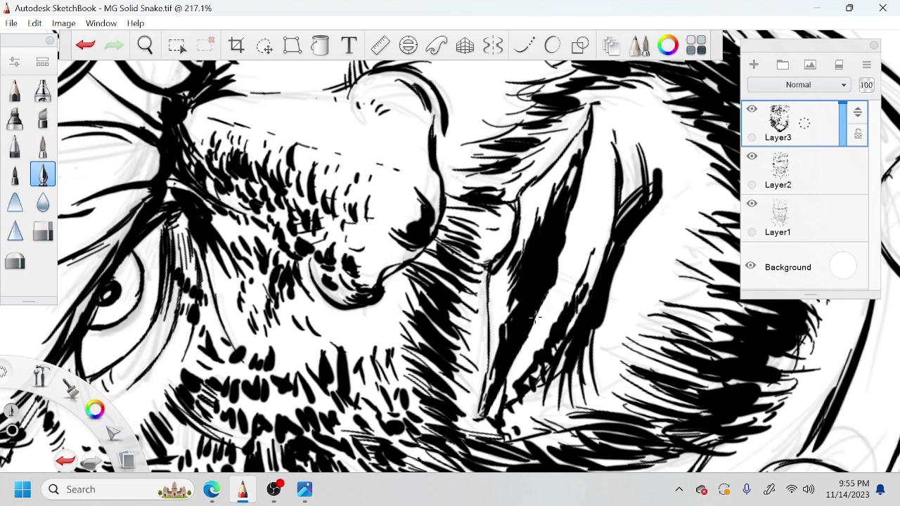
Darken the shaded end of the lower lip with dense strokes and continue small marks along its lower edge
key("space")
left_click_drag(525, 266, 456, 342)
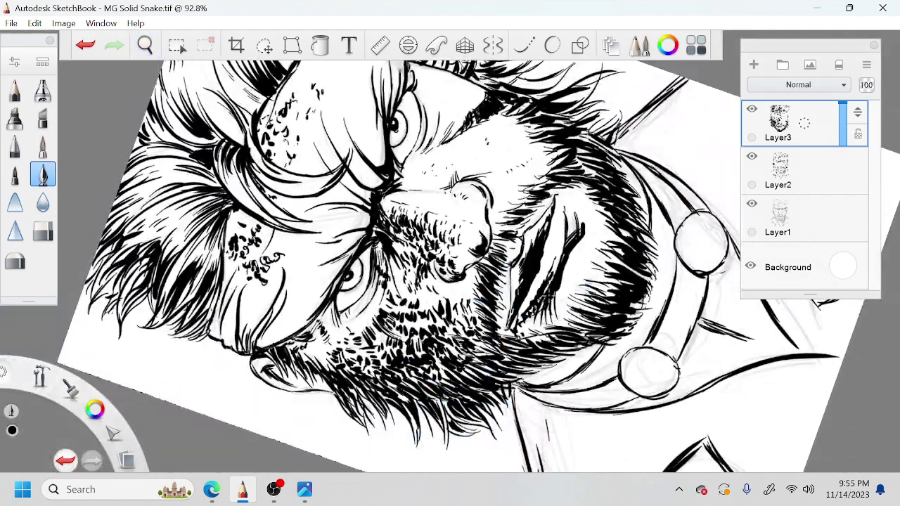
key("space")
left_click_drag(513, 283, 578, 218)
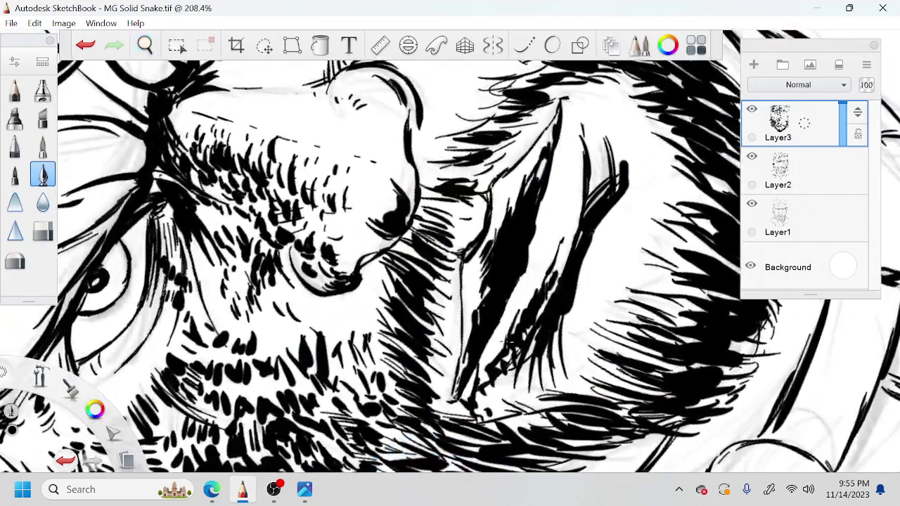
left_click_drag(503, 343, 481, 377)
left_click_drag(508, 323, 492, 358)
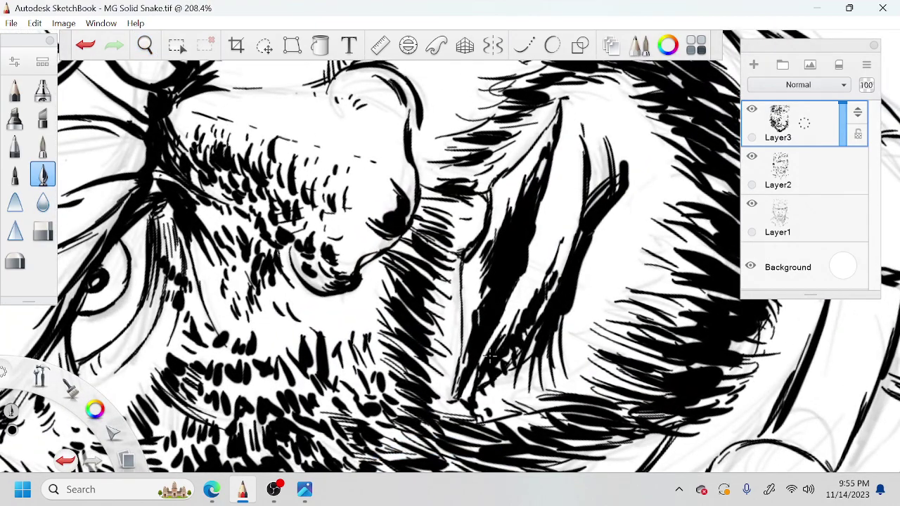
left_click_drag(514, 318, 491, 349)
left_click_drag(533, 293, 505, 339)
left_click_drag(517, 310, 497, 352)
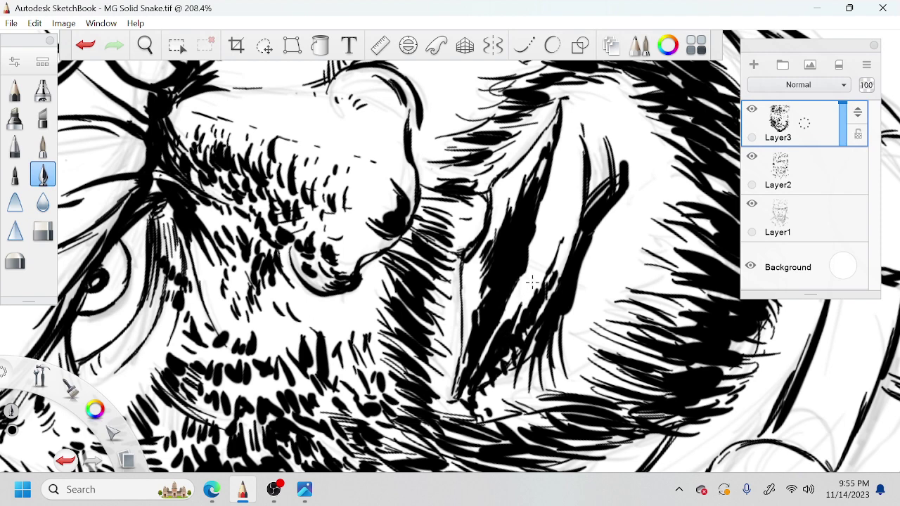
mouse_move(526, 292)
left_mouse_down()
mouse_move(500, 330)
mouse_move(514, 332)
mouse_move(527, 310)
left_mouse_up()
left_click_drag(565, 232, 548, 281)
left_click_drag(578, 215, 562, 248)
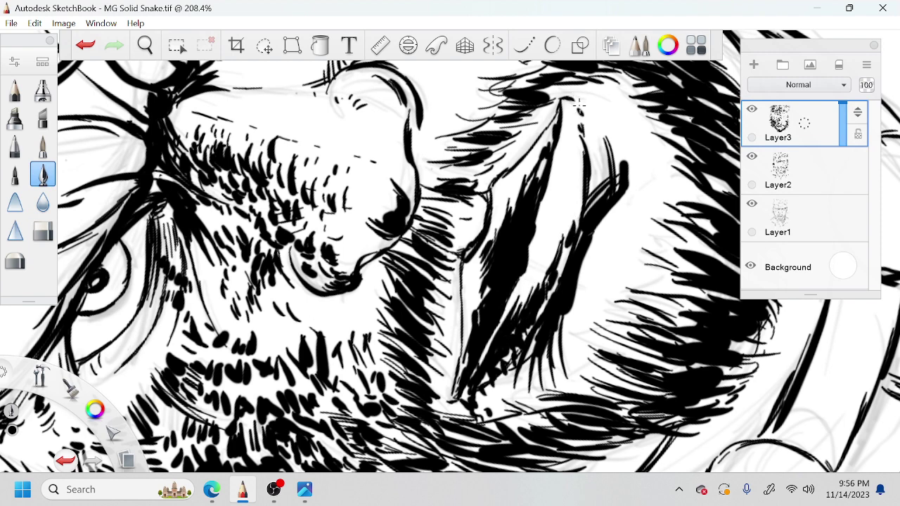
Add short hatch strokes around the far end of the shadow beneath the lower lip
mouse_move(595, 136)
left_mouse_down()
mouse_move(595, 204)
mouse_move(647, 183)
left_mouse_up()
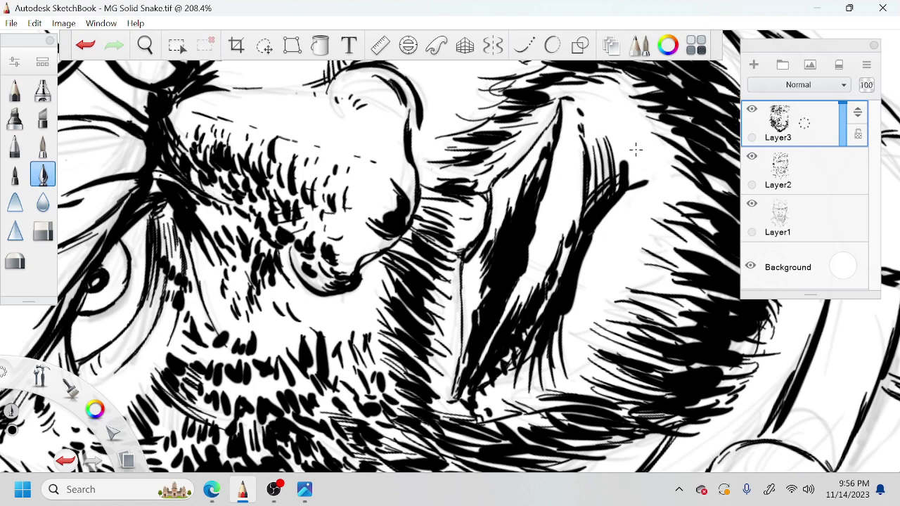
left_click_drag(625, 144, 626, 170)
left_click_drag(633, 147, 628, 166)
Ink thin strands below the shaded end of the lower lip, undoing and redrawing the rejected strokes
left_click_drag(538, 400, 548, 349)
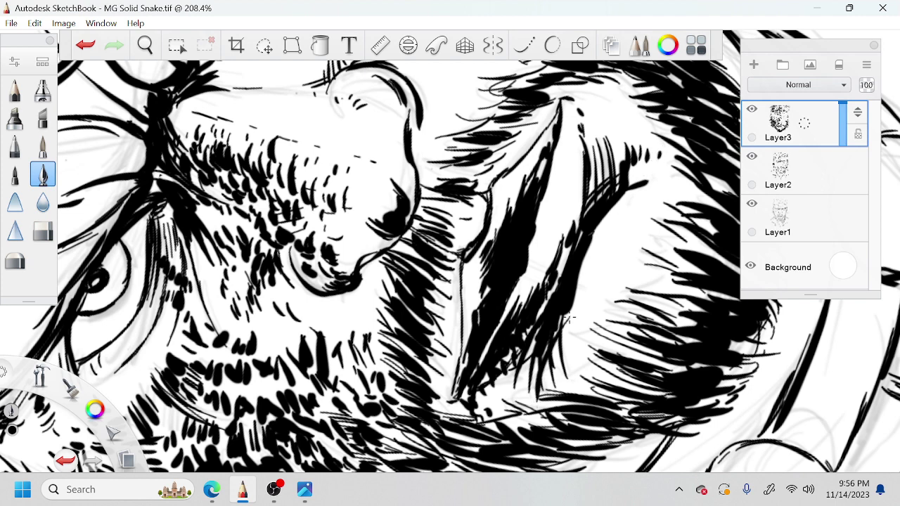
key("ctrl+z")
left_click_drag(516, 400, 528, 360)
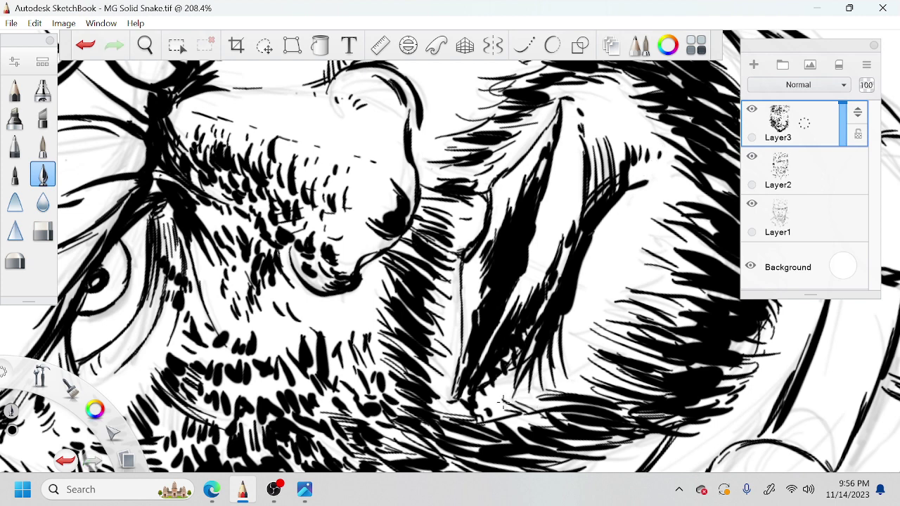
left_click_drag(499, 405, 530, 352)
key("ctrl+z")
key("ctrl+z")
mouse_move(504, 400)
left_mouse_down()
mouse_move(516, 372)
mouse_move(550, 355)
left_mouse_up()
key("ctrl+z")
mouse_move(529, 399)
left_mouse_down()
mouse_move(539, 359)
mouse_move(555, 351)
left_mouse_up()
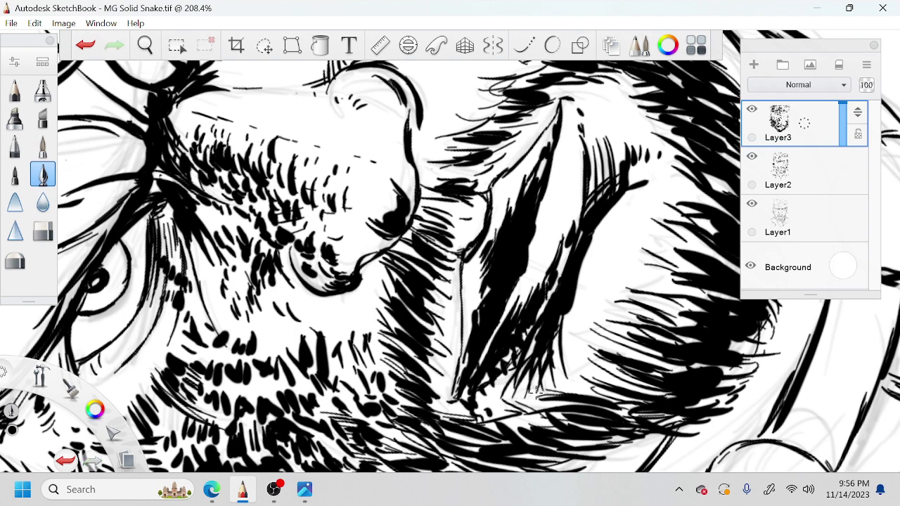
Add short beard strokes along the beard edge just below the shaded mouth corner
left_click_drag(555, 431, 516, 413)
left_click_drag(532, 431, 501, 406)
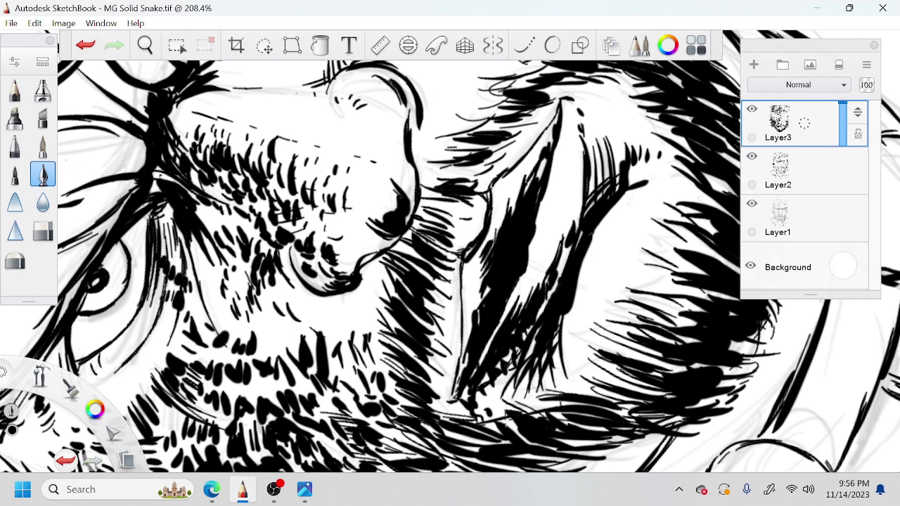
left_click_drag(536, 447, 501, 415)
Darken the underside of the nose around the nostrils and thicken the stubble along the nose's shaded side
left_click_drag(388, 250, 365, 266)
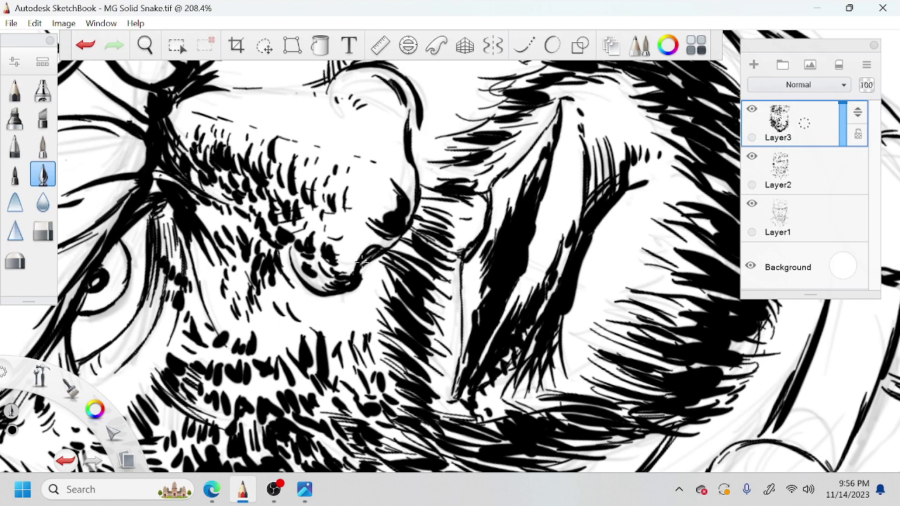
mouse_move(398, 237)
left_mouse_down()
mouse_move(379, 247)
mouse_move(373, 267)
left_mouse_up()
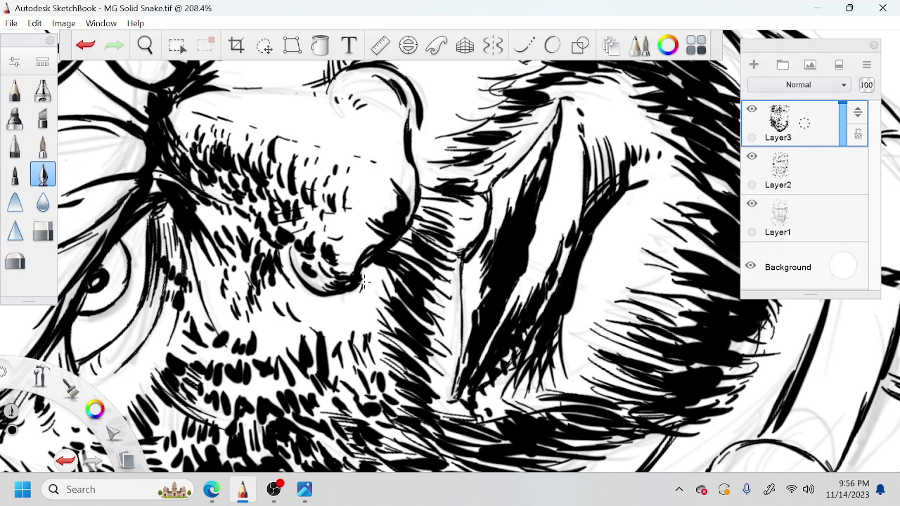
left_click_drag(254, 200, 268, 223)
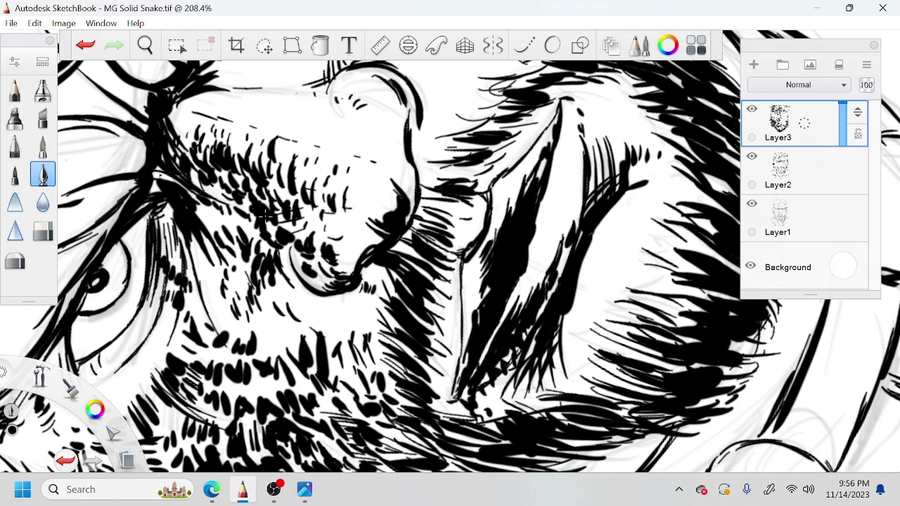
mouse_move(229, 192)
left_mouse_down()
mouse_move(240, 212)
mouse_move(212, 187)
left_mouse_up()
Shade the inner edge of the neck band beside the beard with thick black strokes
key("space")
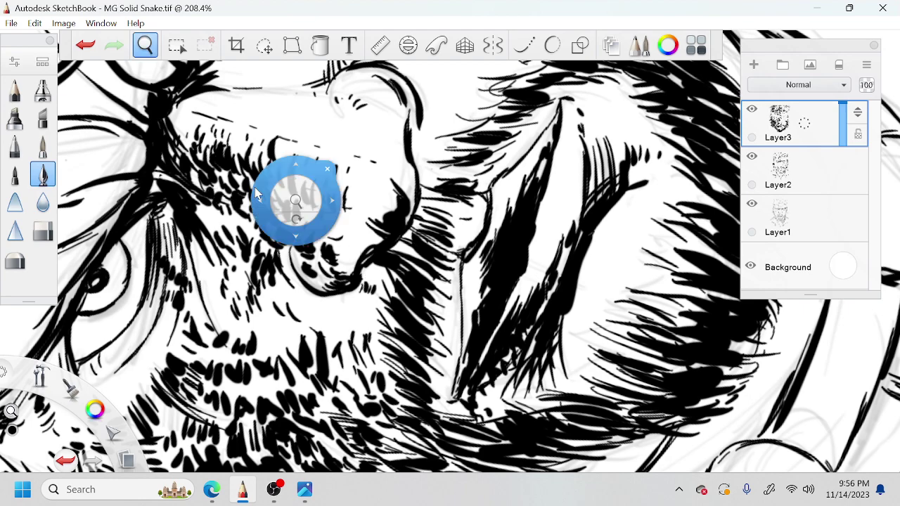
left_click_drag(457, 238, 364, 253)
mouse_move(331, 228)
left_mouse_down()
mouse_move(358, 206)
mouse_move(361, 240)
mouse_move(396, 180)
left_mouse_up()
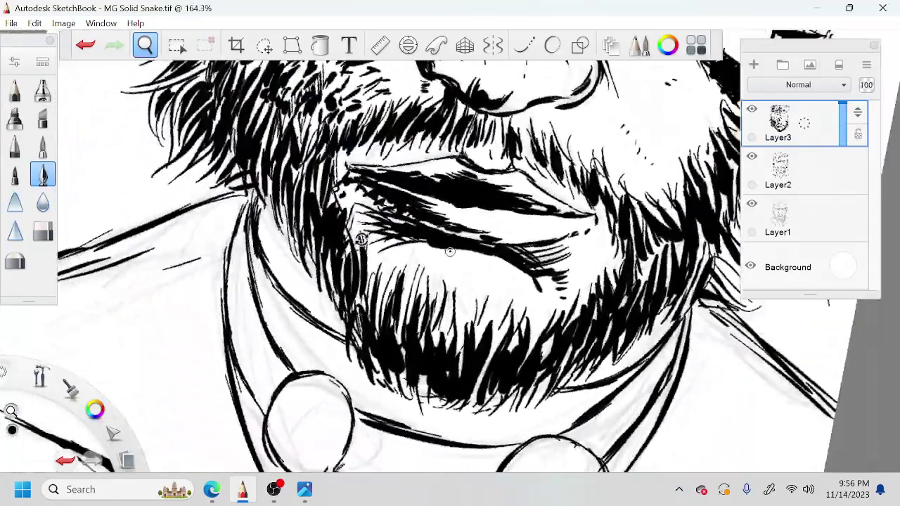
left_click_drag(280, 301, 327, 354)
left_click_drag(259, 289, 297, 346)
left_click_drag(251, 248, 276, 302)
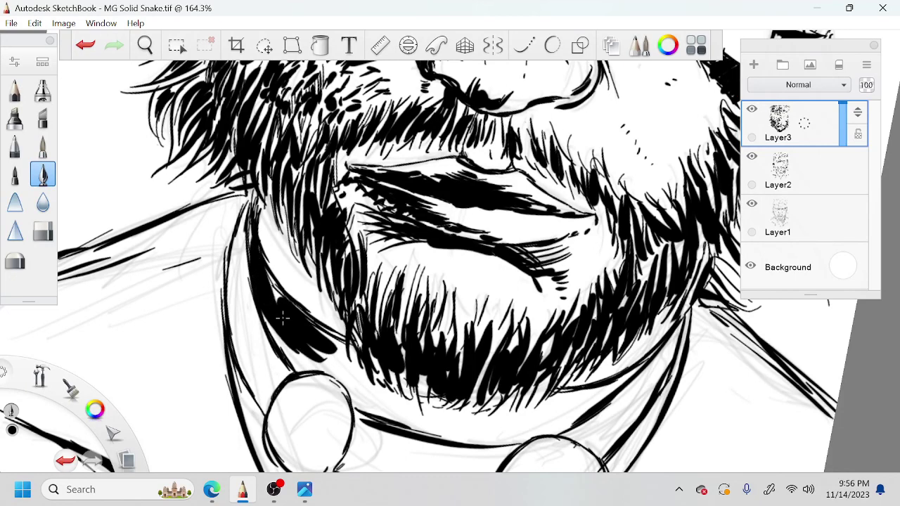
Fill the left side of the neck band with long black strokes down to the round pad
left_click_drag(265, 353, 289, 384)
left_click_drag(243, 292, 270, 359)
left_click_drag(247, 243, 268, 387)
left_click_drag(243, 246, 237, 328)
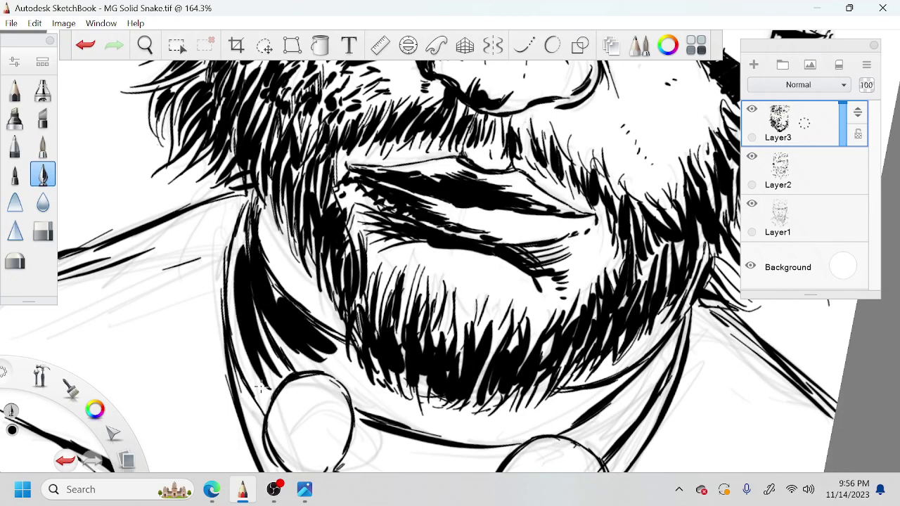
left_click_drag(232, 288, 265, 393)
left_click_drag(246, 211, 230, 290)
left_click_drag(243, 352, 268, 408)
left_click_drag(264, 341, 274, 385)
Fill the left round pad on the neck band with solid black, leaving a thin highlight along its rim
mouse_move(273, 344)
left_mouse_down()
mouse_move(287, 376)
mouse_move(267, 408)
mouse_move(315, 422)
mouse_move(299, 436)
mouse_move(327, 380)
mouse_move(314, 466)
left_mouse_up()
key("space")
left_click_drag(384, 433, 416, 377)
mouse_move(362, 329)
left_mouse_down()
mouse_move(372, 358)
mouse_move(367, 329)
left_mouse_up()
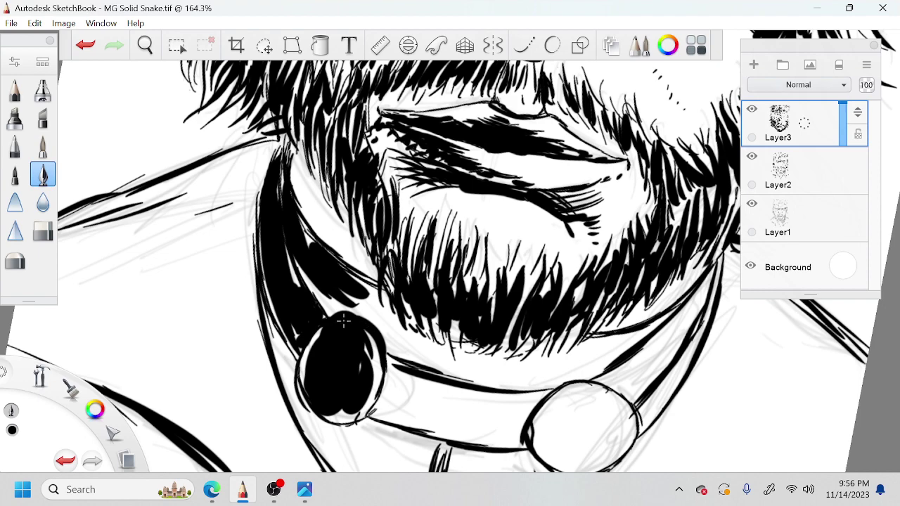
Thicken the black around the left round pad and along the neck band's left outer edge down below the pad
left_click_drag(304, 314, 327, 269)
left_click_drag(311, 393, 343, 423)
key("space")
key("space")
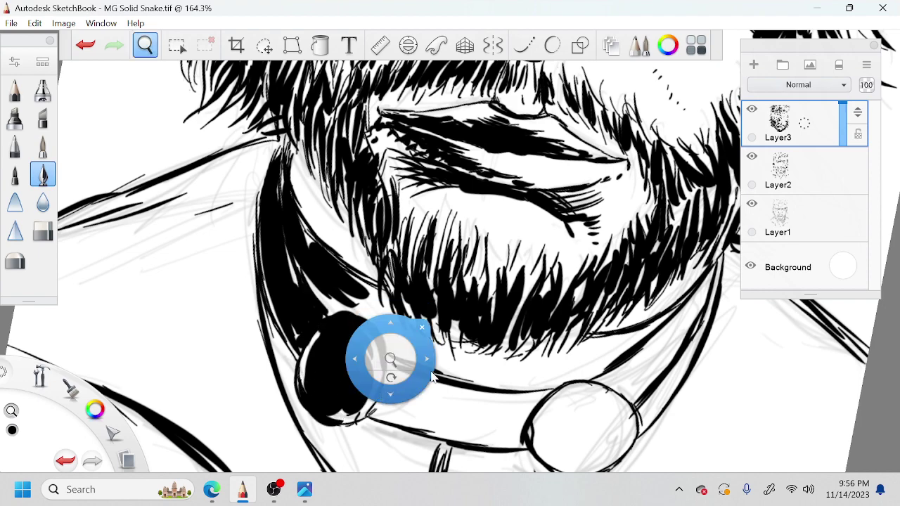
left_click_drag(431, 377, 423, 304)
left_click_drag(264, 249, 322, 401)
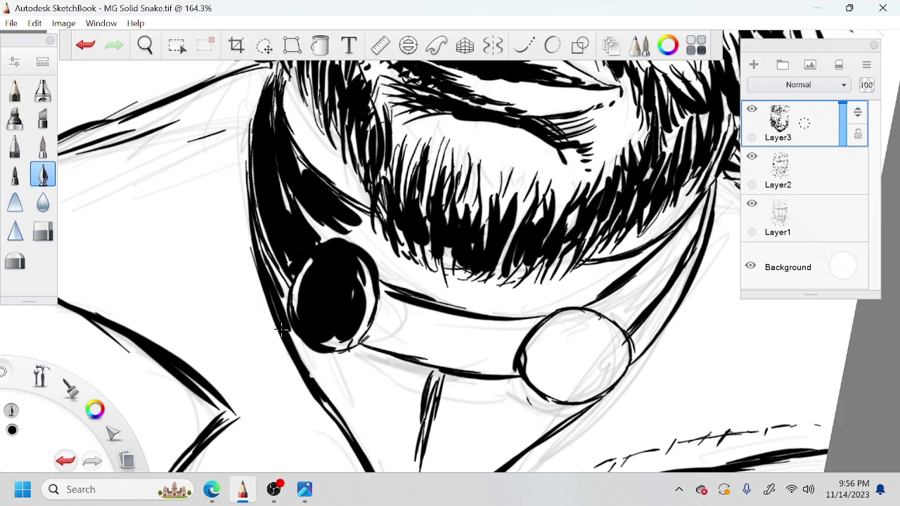
mouse_move(290, 338)
left_mouse_down()
mouse_move(349, 424)
mouse_move(347, 409)
left_mouse_up()
Fill the neck area beneath the left round pad with solid black, from the pad down to the point of the neckline
mouse_move(371, 439)
left_mouse_down()
mouse_move(324, 362)
mouse_move(379, 442)
left_mouse_up()
mouse_move(344, 370)
left_mouse_down()
mouse_move(398, 453)
mouse_move(377, 426)
mouse_move(403, 444)
left_mouse_up()
left_click_drag(380, 372, 405, 434)
mouse_move(406, 373)
left_mouse_down()
mouse_move(421, 411)
mouse_move(386, 364)
mouse_move(355, 359)
left_mouse_up()
mouse_move(365, 392)
left_mouse_down()
mouse_move(348, 353)
mouse_move(339, 353)
left_mouse_up()
key("space")
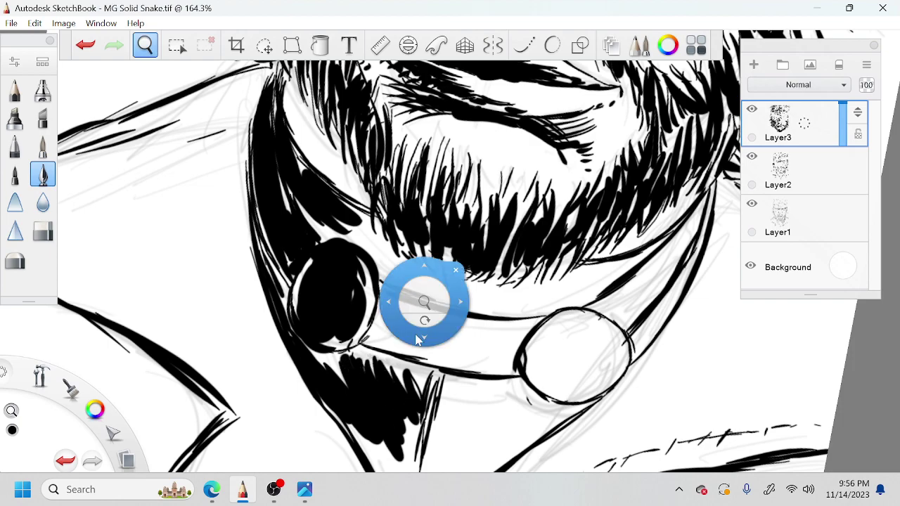
left_click_drag(422, 322, 505, 227)
mouse_move(581, 280)
left_mouse_down()
mouse_move(571, 222)
mouse_move(591, 208)
left_mouse_up()
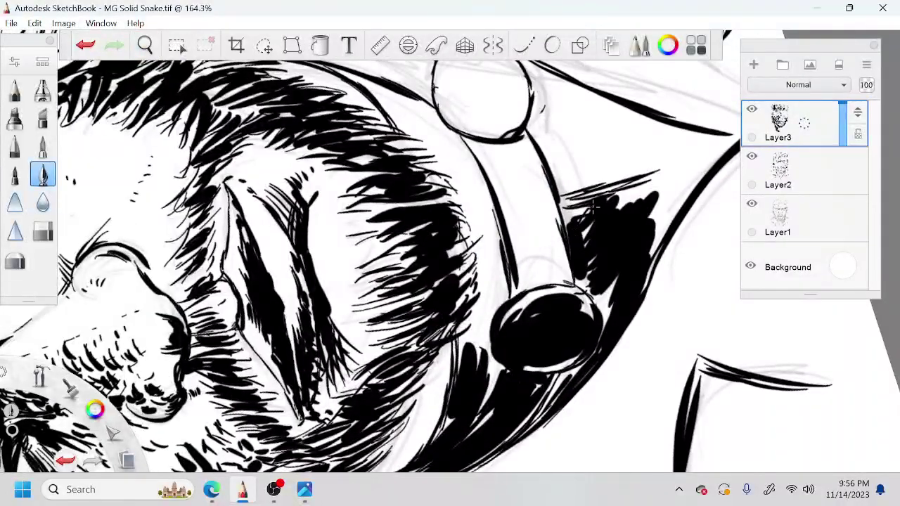
mouse_move(671, 181)
left_mouse_down()
mouse_move(616, 205)
mouse_move(696, 184)
left_mouse_up()
mouse_move(707, 141)
left_mouse_down()
mouse_move(642, 166)
mouse_move(654, 211)
left_mouse_up()
left_click_drag(735, 135, 559, 184)
Lay thick tapered black strokes beside the center seam in the neck area below the band
key("space")
mouse_move(626, 210)
left_mouse_down()
mouse_move(602, 221)
mouse_move(516, 314)
left_mouse_up()
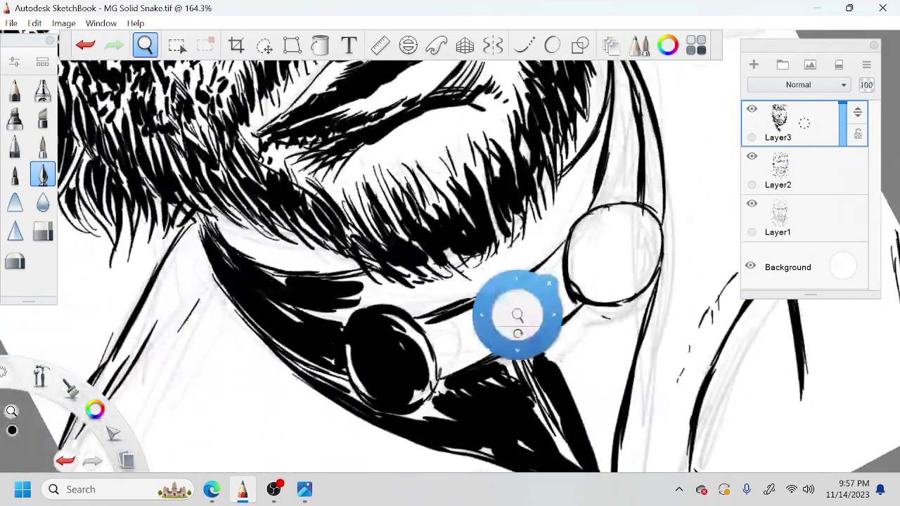
left_click_drag(584, 422, 549, 346)
mouse_move(598, 461)
left_mouse_down()
mouse_move(569, 351)
mouse_move(583, 352)
left_mouse_up()
key("space")
left_click_drag(630, 374, 618, 314)
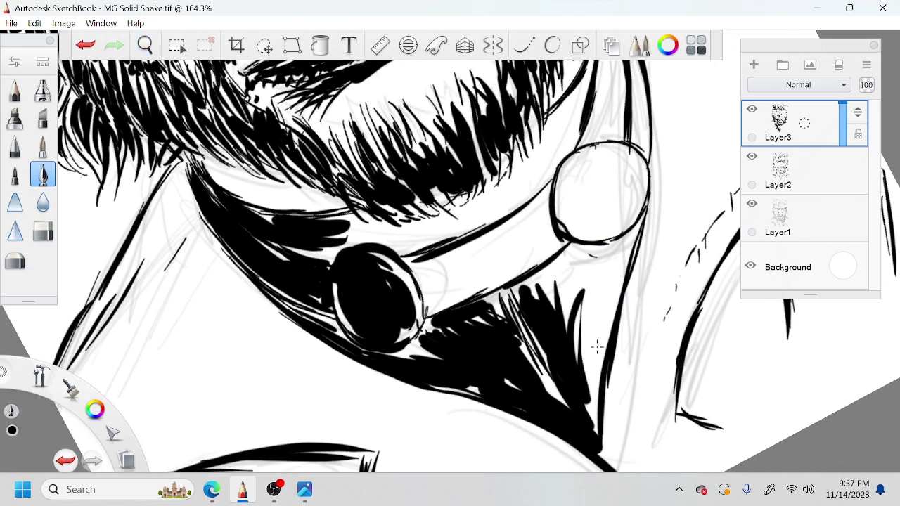
Fill the rest of the neck area right of the center seam with dense black strokes up to the right round pad
mouse_move(593, 411)
left_mouse_down()
mouse_move(611, 288)
mouse_move(603, 327)
left_mouse_up()
left_click_drag(584, 376, 602, 288)
left_click_drag(581, 318, 601, 277)
left_click_drag(576, 350, 598, 265)
left_click_drag(576, 325, 557, 259)
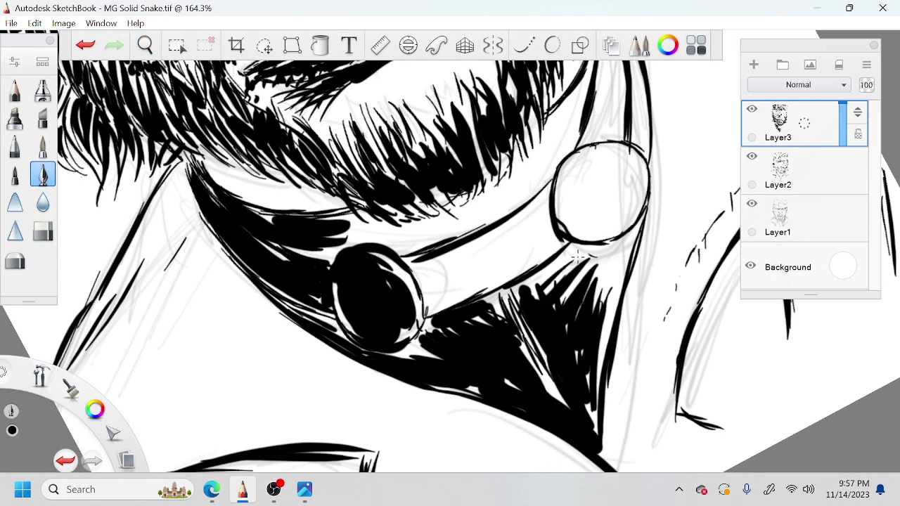
left_click_drag(588, 301, 582, 249)
left_click_drag(612, 314, 630, 240)
left_click_drag(550, 284, 625, 239)
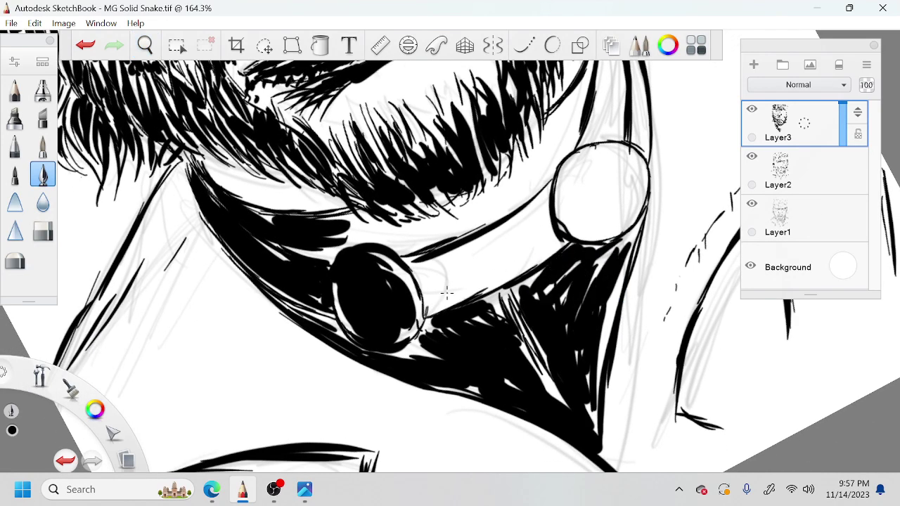
Fill the neck band section between the two round pads with solid black, leaving thin light edges
mouse_move(444, 295)
left_mouse_down()
mouse_move(522, 263)
mouse_move(527, 239)
left_mouse_up()
left_click_drag(443, 267, 535, 216)
mouse_move(527, 260)
left_mouse_down()
mouse_move(550, 204)
mouse_move(553, 227)
left_mouse_up()
left_click_drag(482, 294, 430, 276)
mouse_move(436, 301)
left_mouse_down()
mouse_move(422, 267)
mouse_move(448, 333)
mouse_move(445, 371)
left_mouse_up()
Fill the right round pad and the neck band strip above it with black, keeping a thin light rim on the pad
key("space")
mouse_move(567, 254)
left_mouse_down()
mouse_move(561, 317)
mouse_move(596, 322)
left_mouse_up()
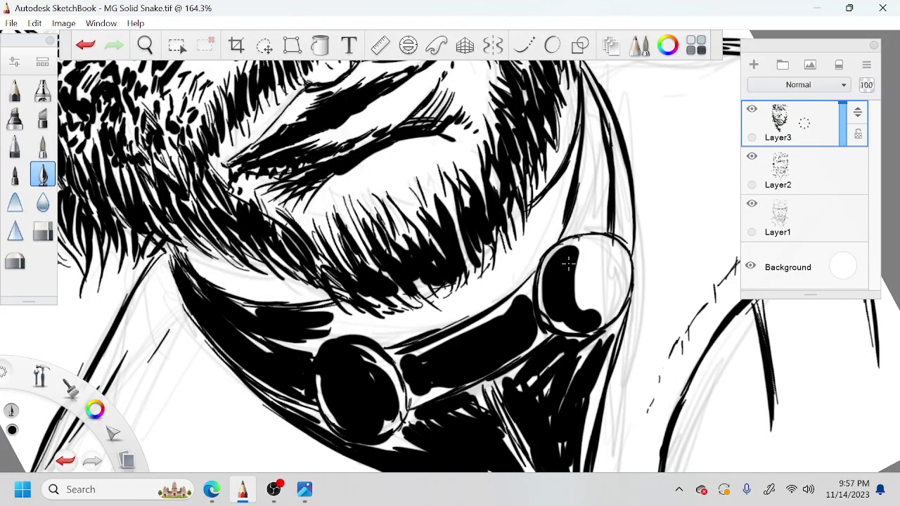
left_click_drag(580, 273, 611, 318)
left_click_drag(581, 242, 597, 258)
left_click_drag(586, 88, 598, 216)
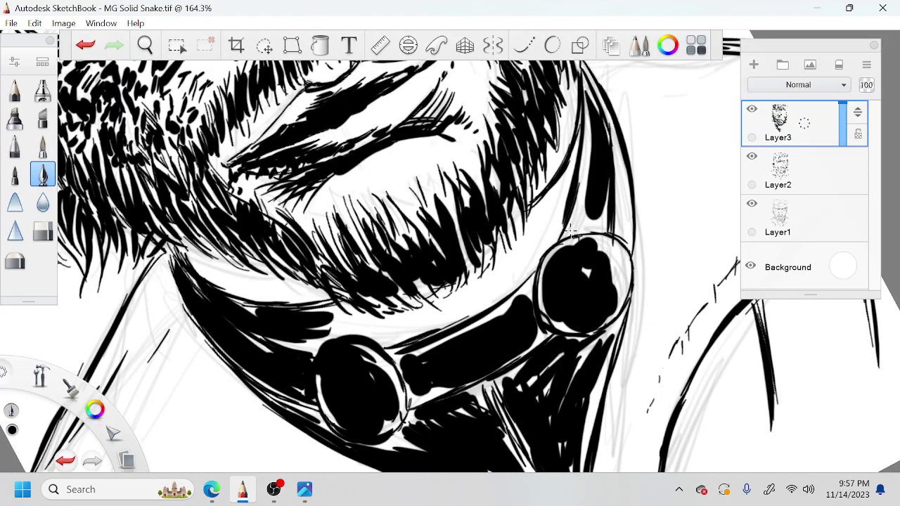
mouse_move(589, 128)
left_mouse_down()
mouse_move(578, 232)
mouse_move(623, 178)
mouse_move(555, 305)
left_mouse_up()
Shade the neck band's inner edge between the right round pad and the beard with tapered black strokes
key("space")
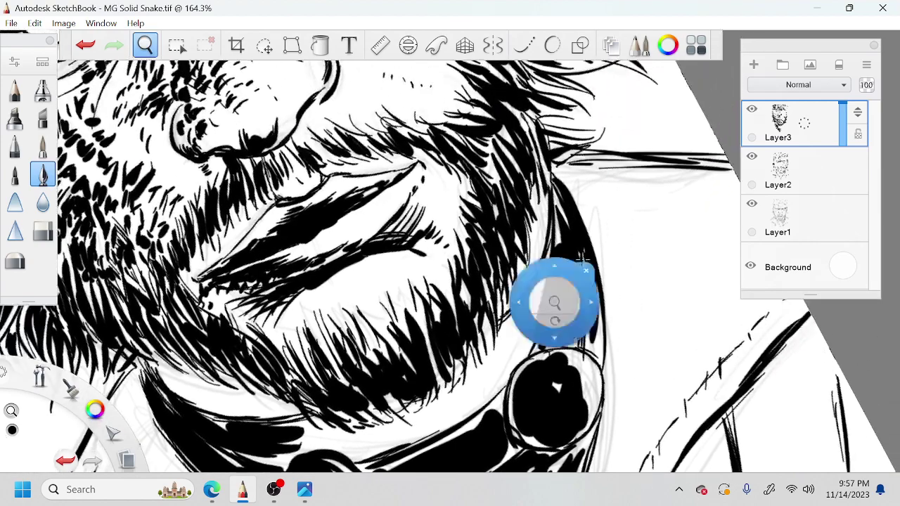
mouse_move(563, 176)
left_mouse_down()
mouse_move(554, 242)
mouse_move(514, 322)
mouse_move(390, 317)
mouse_move(368, 298)
mouse_move(326, 223)
left_mouse_up()
key("space")
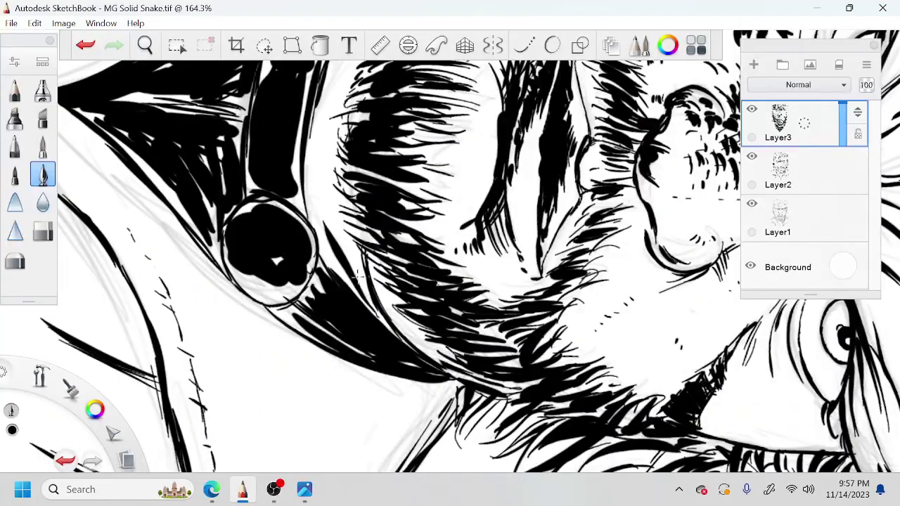
left_click_drag(362, 280, 318, 212)
mouse_move(321, 180)
left_mouse_down()
mouse_move(342, 246)
mouse_move(313, 173)
left_mouse_up()
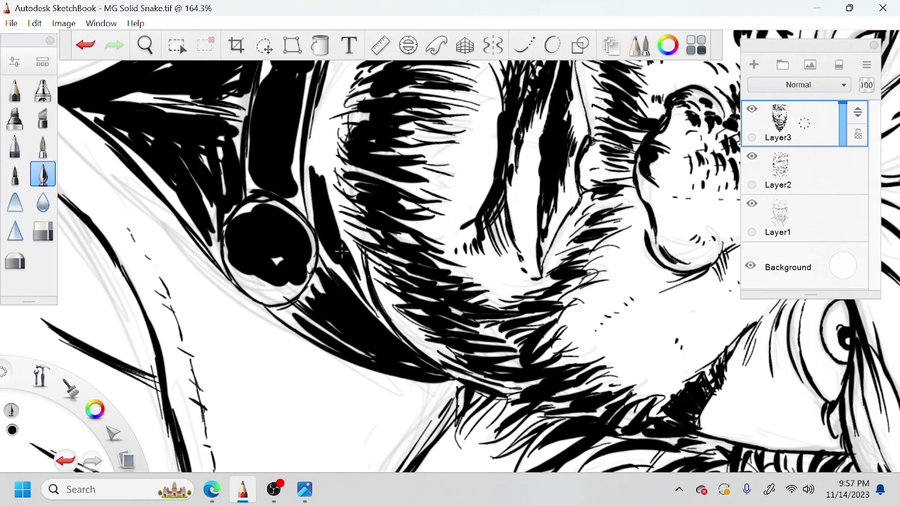
left_click_drag(316, 221, 309, 164)
left_click_drag(328, 199, 321, 145)
left_click_drag(320, 174, 311, 132)
left_click_drag(313, 209, 308, 138)
Hatch the inner edge of the neck band under the chin with short tapered strokes between the two pads
key("space")
left_click_drag(358, 166, 310, 211)
mouse_move(415, 123)
left_mouse_down()
mouse_move(371, 194)
mouse_move(397, 159)
left_mouse_up()
left_click_drag(382, 161, 414, 114)
left_click_drag(339, 252, 358, 207)
left_click_drag(332, 256, 343, 216)
left_click_drag(323, 268, 339, 223)
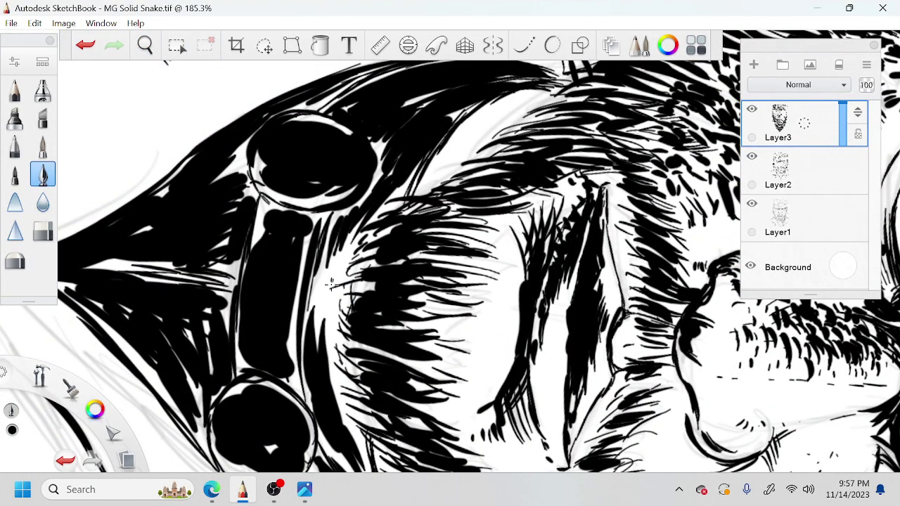
left_click_drag(320, 295, 339, 254)
left_click_drag(320, 276, 338, 236)
Close the small white gaps in the black shading of the neck band and neck around the left round pad
left_click_drag(483, 101, 450, 125)
mouse_move(424, 96)
left_mouse_down()
mouse_move(407, 105)
mouse_move(424, 98)
left_mouse_up()
left_click_drag(418, 97, 401, 107)
left_click_drag(216, 180, 242, 145)
left_click_drag(237, 172, 247, 144)
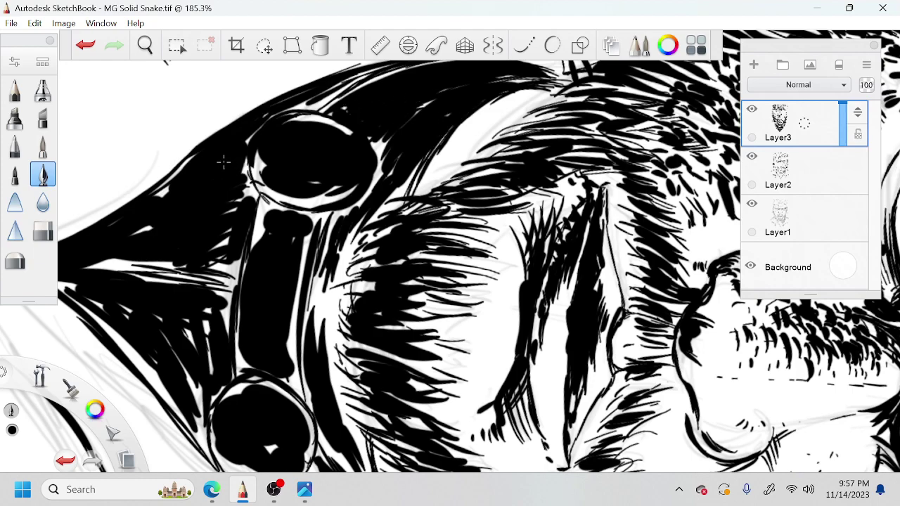
left_click_drag(156, 196, 187, 163)
Lay a bold black cast shadow on the left shoulder just below the neck band
key("space")
mouse_move(293, 199)
left_mouse_down()
mouse_move(303, 197)
mouse_move(241, 261)
mouse_move(281, 358)
left_mouse_up()
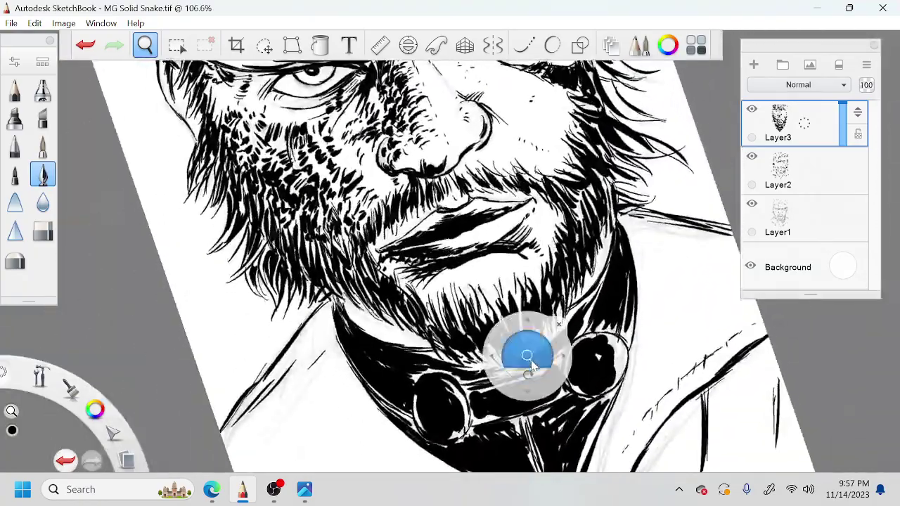
left_click_drag(560, 350, 641, 257)
left_click_drag(603, 307, 674, 268)
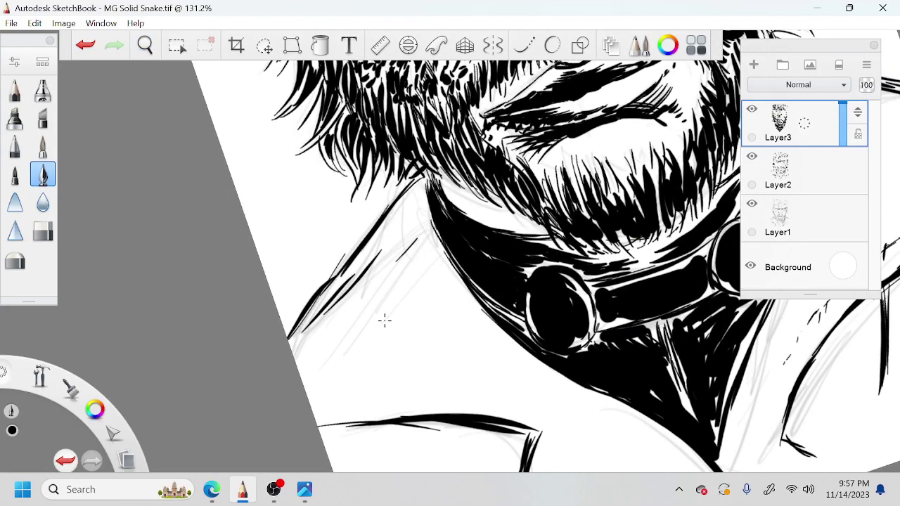
mouse_move(414, 340)
left_mouse_down()
mouse_move(511, 378)
mouse_move(521, 377)
mouse_move(519, 367)
mouse_move(538, 371)
left_mouse_up()
left_click_drag(408, 320, 458, 331)
mouse_move(527, 360)
left_mouse_down()
mouse_move(454, 325)
mouse_move(441, 284)
left_mouse_up()
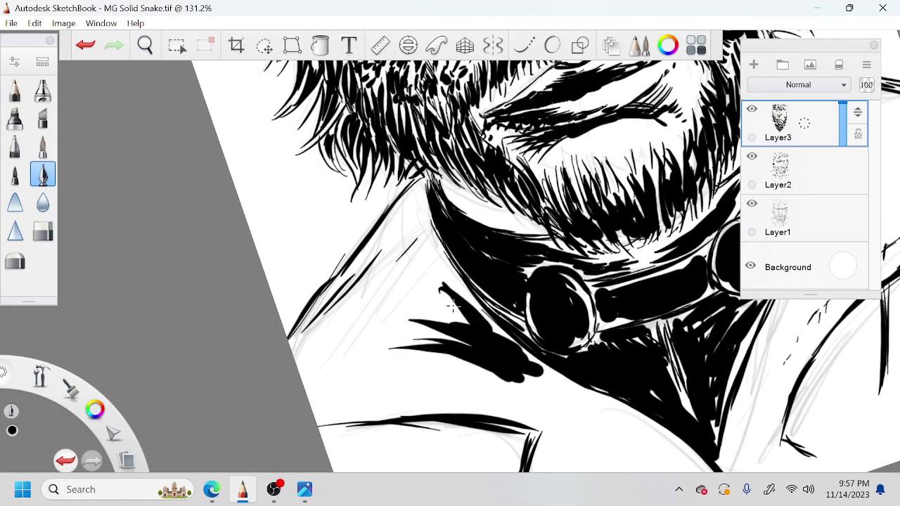
left_click_drag(457, 325, 432, 298)
Add short black strokes at the base of the neck and extend the shoulder shadow outward with tapered strokes
left_click_drag(427, 219, 434, 268)
mouse_move(425, 235)
left_mouse_down()
mouse_move(421, 265)
mouse_move(398, 271)
left_mouse_up()
left_click_drag(399, 267, 384, 306)
left_click_drag(426, 338, 354, 353)
left_click_drag(390, 356, 342, 363)
mouse_move(484, 376)
left_mouse_down()
mouse_move(406, 350)
mouse_move(378, 362)
left_mouse_up()
left_click_drag(380, 352, 349, 359)
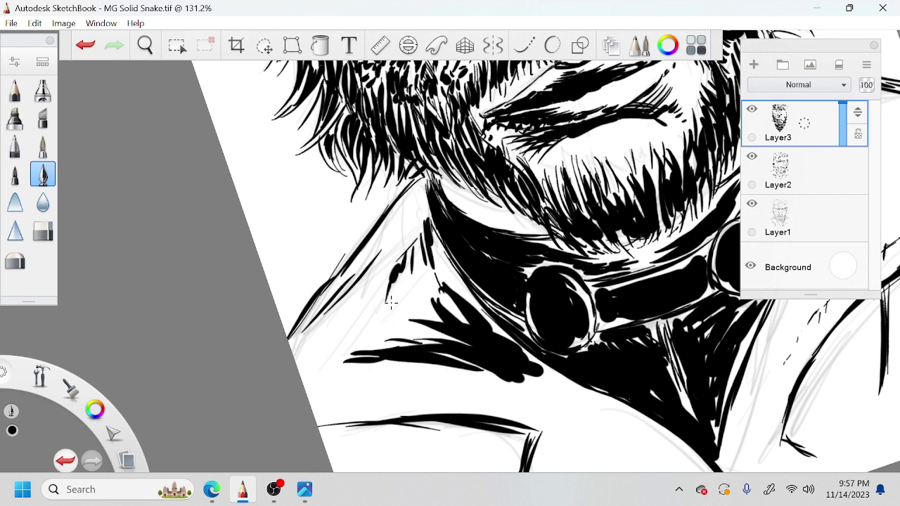
left_click_drag(381, 225, 424, 172)
left_click_drag(376, 364, 331, 367)
Ink a thin broken line across the left shoulder just above the lower strap outline
mouse_move(344, 408)
left_mouse_down()
mouse_move(308, 411)
mouse_move(329, 413)
left_mouse_up()
left_click_drag(369, 404, 310, 406)
left_click_drag(365, 411, 413, 401)
left_click_drag(430, 397, 471, 402)
Darken the inside of the strap's corner on the left chest with downward tapered strokes
key("space")
left_click_drag(538, 395, 524, 340)
left_click_drag(513, 376, 490, 442)
left_click_drag(490, 391, 482, 436)
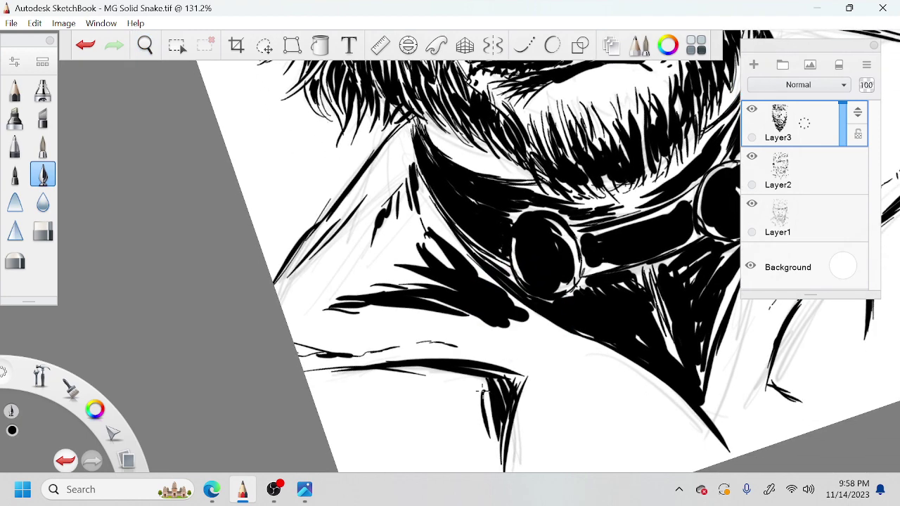
Extend the left shoulder shadow along the neckline and feather its upper edge with tapered strokes
mouse_move(512, 315)
left_mouse_down()
mouse_move(543, 339)
mouse_move(578, 338)
mouse_move(563, 332)
left_mouse_up()
left_click_drag(472, 315, 414, 296)
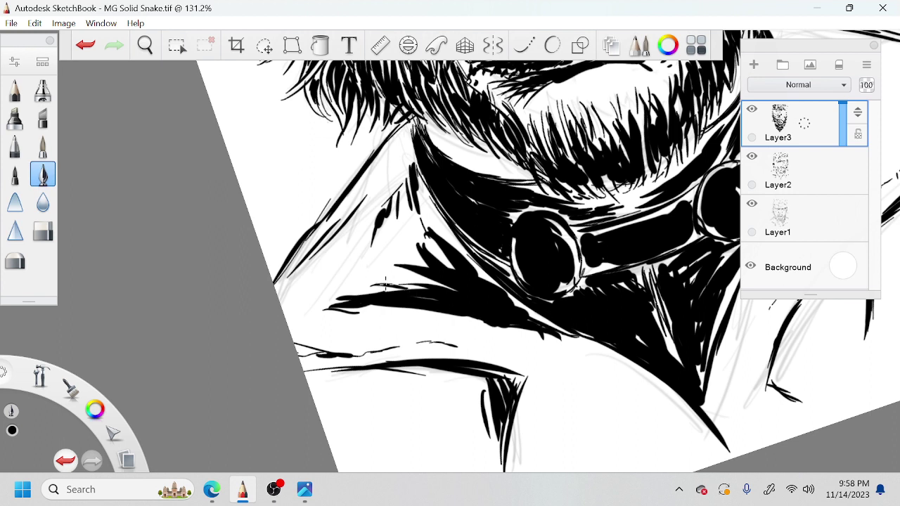
left_click_drag(354, 277, 328, 301)
left_click_drag(377, 289, 352, 294)
left_click_drag(402, 279, 375, 287)
mouse_move(410, 289)
left_mouse_down()
mouse_move(380, 291)
mouse_move(390, 264)
left_mouse_up()
left_click_drag(436, 281, 374, 293)
left_click_drag(395, 265, 352, 295)
left_click_drag(410, 255, 397, 265)
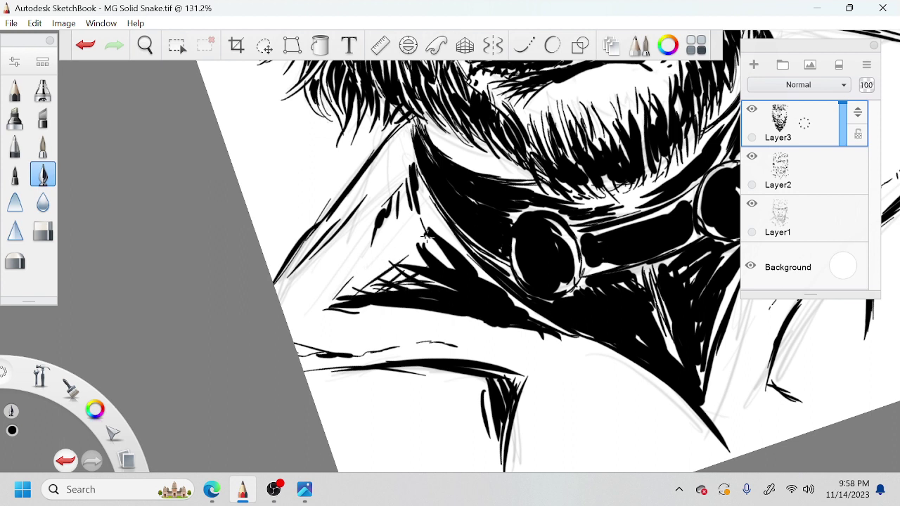
Build the left shoulder shadow up along the neck band and thicken its outer tips with black strokes
mouse_move(427, 204)
left_mouse_down()
mouse_move(486, 279)
mouse_move(455, 268)
left_mouse_up()
left_click_drag(414, 198, 455, 267)
left_click_drag(422, 216, 403, 247)
mouse_move(429, 219)
left_mouse_down()
mouse_move(403, 269)
mouse_move(379, 266)
left_mouse_up()
left_click_drag(432, 272, 355, 298)
left_click_drag(367, 294, 296, 320)
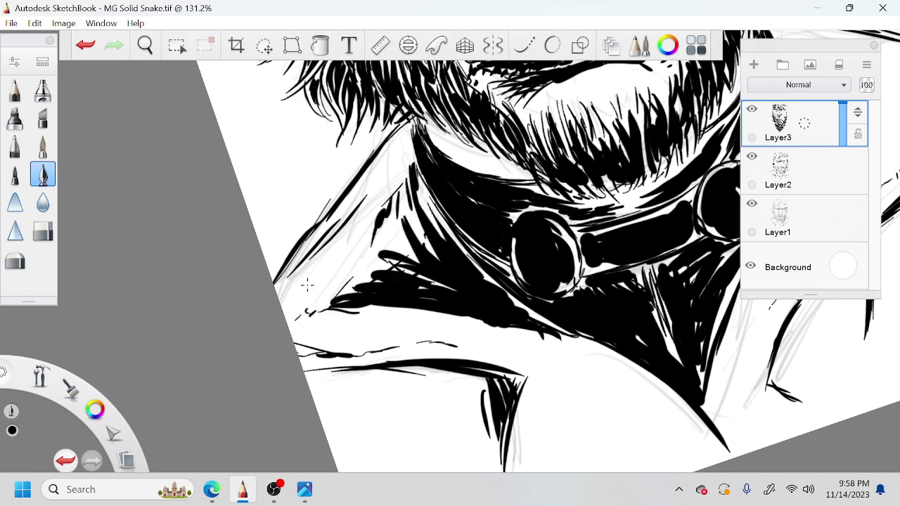
Hatch short strokes inside the left shoulder line near the neck and fill out the shadow's upper edge
left_click_drag(415, 133, 381, 198)
mouse_move(385, 175)
left_mouse_down()
mouse_move(372, 197)
mouse_move(379, 176)
left_mouse_up()
left_click_drag(382, 177, 361, 199)
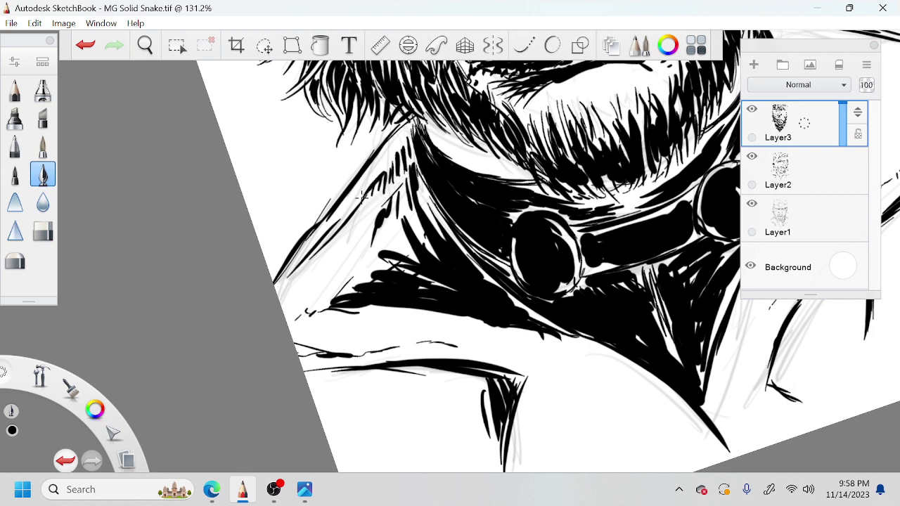
left_click_drag(413, 187, 443, 239)
mouse_move(420, 203)
left_mouse_down()
mouse_move(402, 245)
mouse_move(374, 256)
left_mouse_up()
left_click_drag(396, 261, 367, 267)
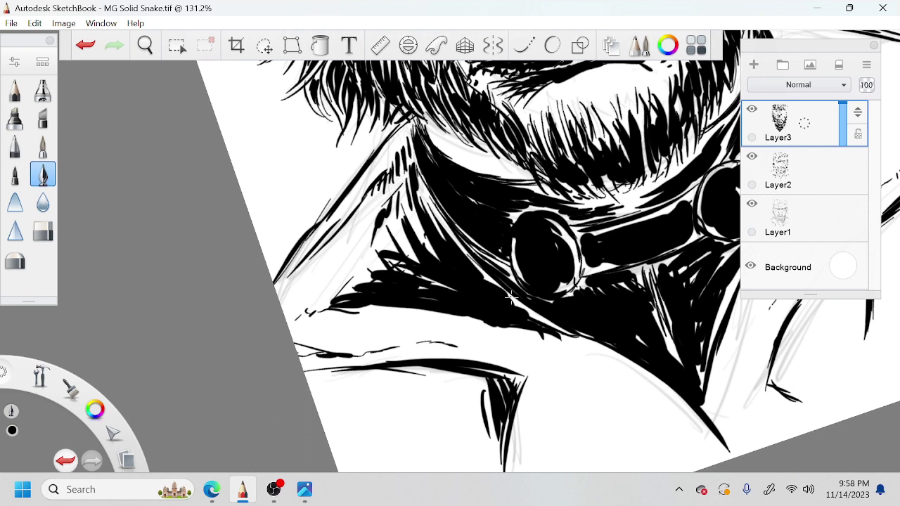
Close the gaps between the shoulder shadow and the neck band, and thicken the left shoulder's outline
left_click_drag(498, 287, 476, 267)
left_click_drag(541, 320, 511, 298)
left_click_drag(318, 218, 413, 112)
left_click_drag(340, 197, 275, 280)
Shade the right shoulder beside the neck band with long curved tapered strokes
key("space")
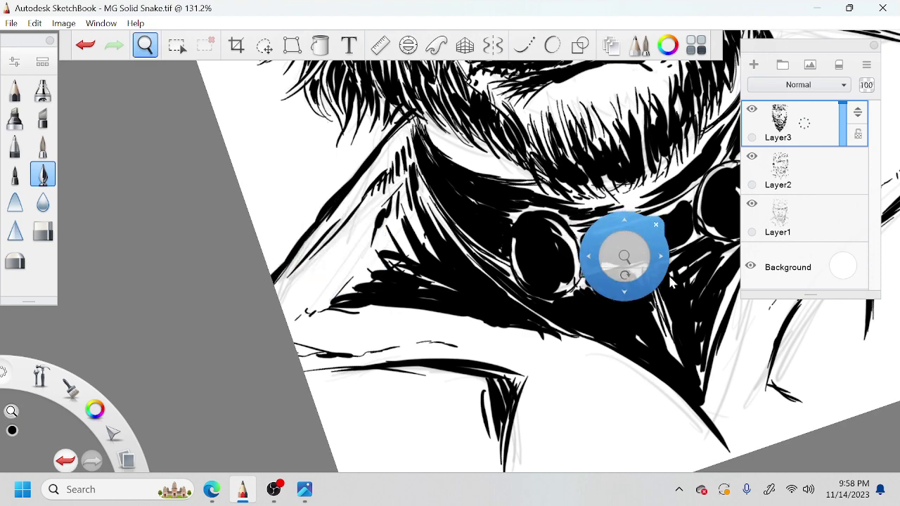
left_click_drag(624, 256, 318, 400)
left_click_drag(560, 269, 477, 388)
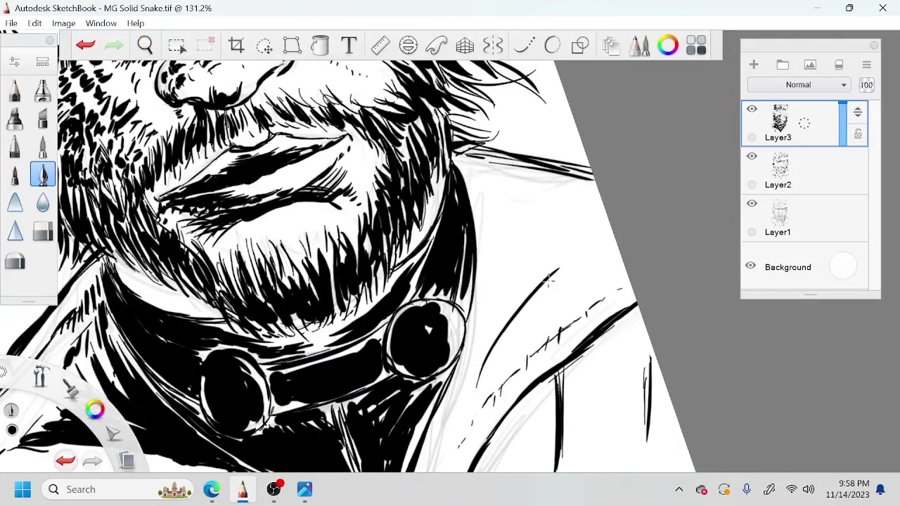
left_click_drag(525, 288, 446, 420)
left_click_drag(528, 266, 443, 429)
left_click_drag(535, 249, 442, 404)
left_click_drag(511, 266, 467, 336)
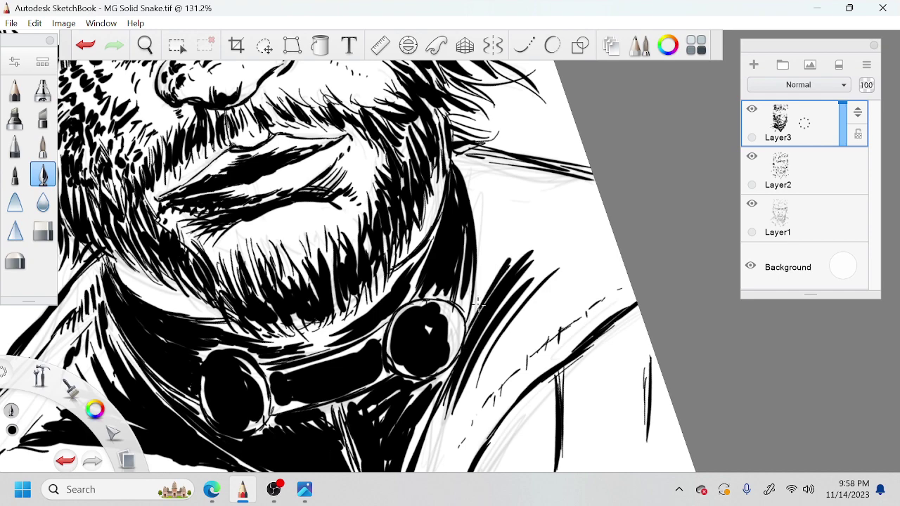
mouse_move(523, 231)
left_mouse_down()
mouse_move(471, 316)
mouse_move(480, 270)
left_mouse_up()
mouse_move(483, 207)
left_mouse_down()
mouse_move(476, 275)
mouse_move(483, 249)
left_mouse_up()
Continue the right collar's long strokes down to the neckline point and add tapered strokes along the left neckline
key("space")
left_click_drag(453, 445, 508, 335)
left_click_drag(507, 279, 475, 377)
left_click_drag(470, 411, 462, 452)
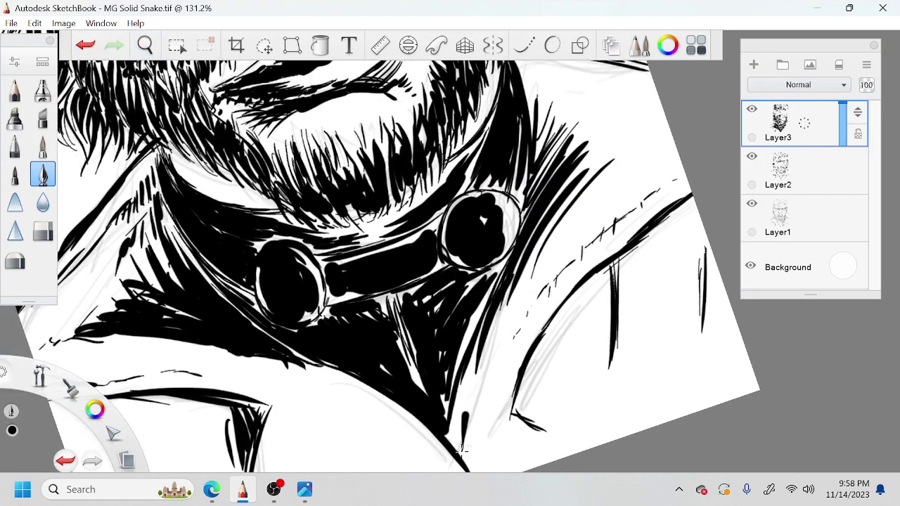
left_click_drag(520, 282, 463, 421)
left_click_drag(511, 325, 465, 446)
left_click_drag(314, 382, 413, 440)
left_click_drag(357, 395, 432, 458)
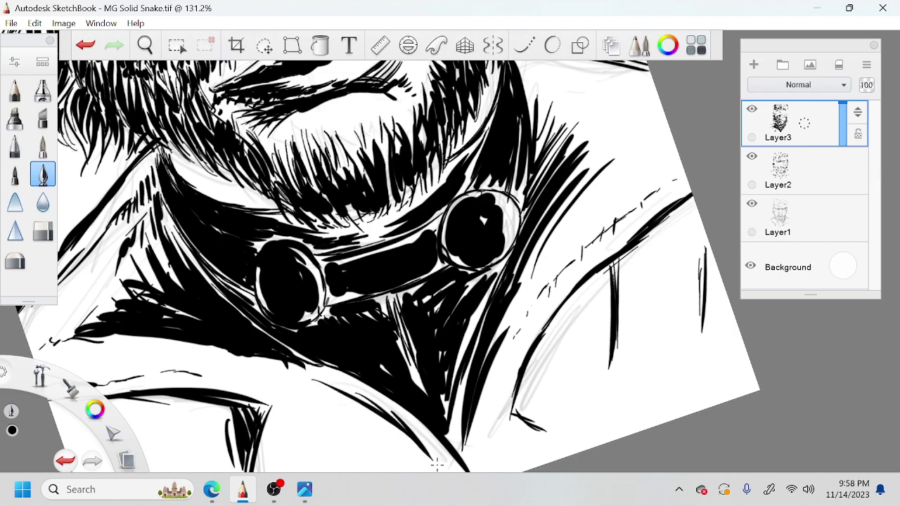
Draw thin squiggly fabric texture lines on the chest below the left neckline
key("space")
mouse_move(446, 395)
left_mouse_down()
mouse_move(503, 375)
mouse_move(442, 356)
mouse_move(485, 289)
left_mouse_up()
mouse_move(377, 315)
left_mouse_down()
mouse_move(361, 358)
mouse_move(356, 349)
left_mouse_up()
mouse_move(341, 322)
left_mouse_down()
mouse_move(350, 330)
mouse_move(340, 374)
left_mouse_up()
left_click_drag(342, 322, 345, 335)
left_click_drag(321, 389, 330, 404)
left_click_drag(316, 358, 308, 379)
left_click_drag(358, 420, 385, 391)
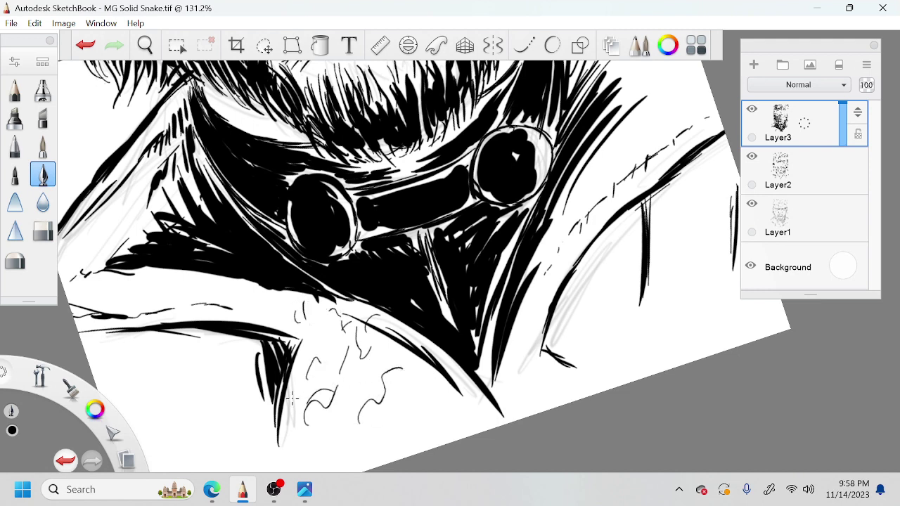
Add small squiggles and ticks around the strap's dark corner and on the strip above it
left_click_drag(267, 390, 239, 411)
mouse_move(264, 368)
left_mouse_down()
mouse_move(262, 381)
mouse_move(258, 370)
left_mouse_up()
left_click_drag(251, 349, 243, 367)
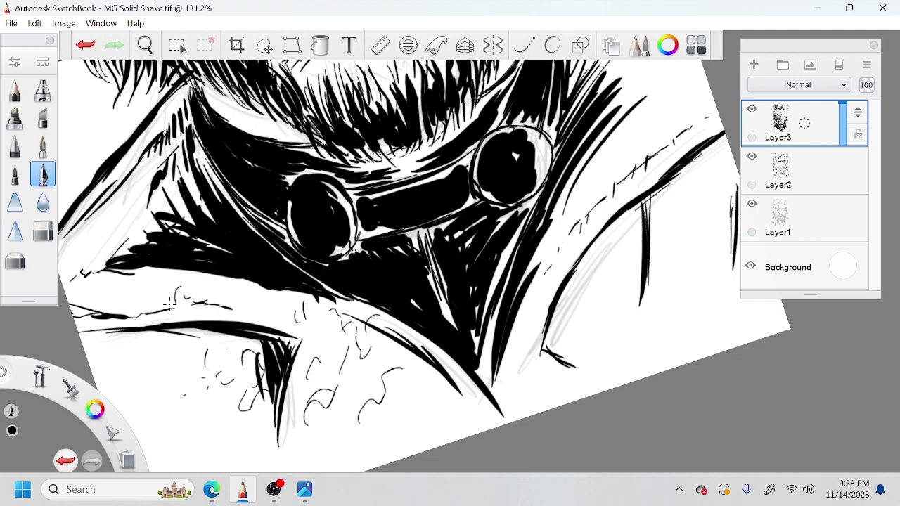
left_click_drag(161, 299, 171, 293)
Draw small squiggly texture marks down the left shoulder strip and along the lower edge of its black shadow
key("space")
left_click_drag(281, 299, 394, 331)
left_click_drag(503, 384, 563, 330)
left_click_drag(452, 319, 503, 273)
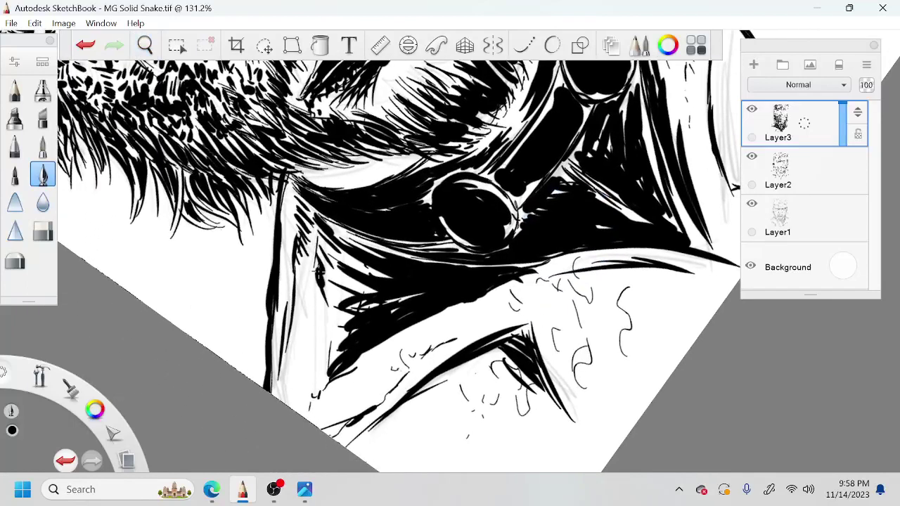
left_click_drag(316, 271, 309, 297)
left_click_drag(319, 299, 301, 325)
mouse_move(300, 308)
left_mouse_down()
mouse_move(275, 360)
mouse_move(285, 387)
left_mouse_up()
left_click_drag(282, 280, 288, 291)
left_click_drag(301, 275, 298, 287)
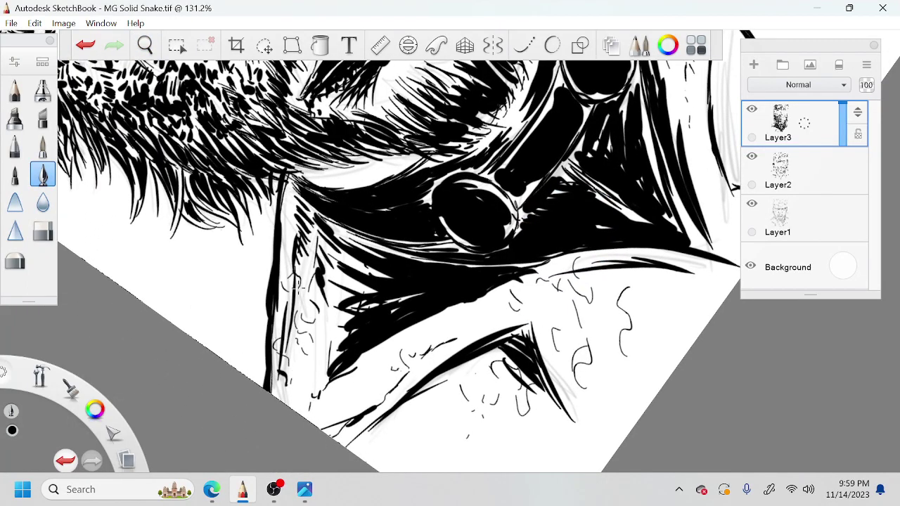
left_click_drag(294, 219, 281, 225)
left_click_drag(375, 382, 366, 353)
left_click_drag(334, 321, 321, 344)
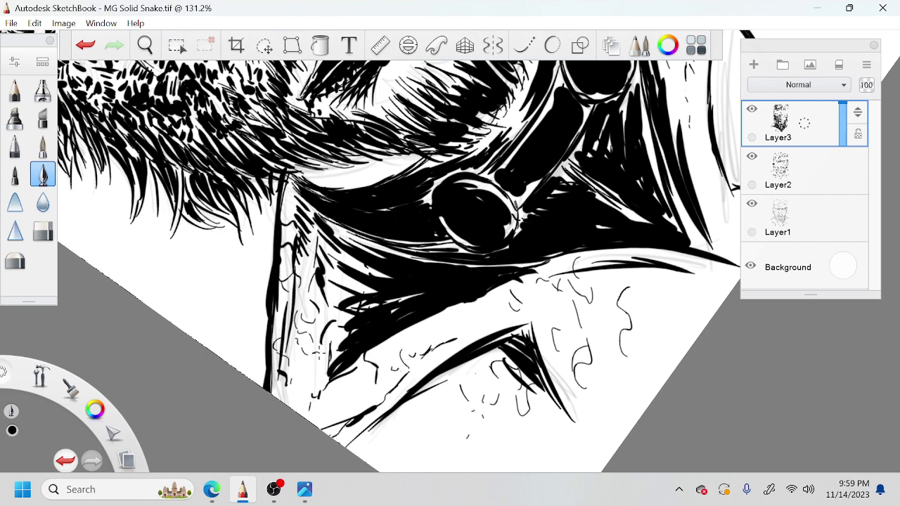
Add small curved texture marks at the base of the left shoulder strip and along the lower edge of the collar's black shadow
left_click_drag(321, 386, 355, 402)
left_click_drag(301, 387, 323, 378)
left_click_drag(451, 328, 458, 305)
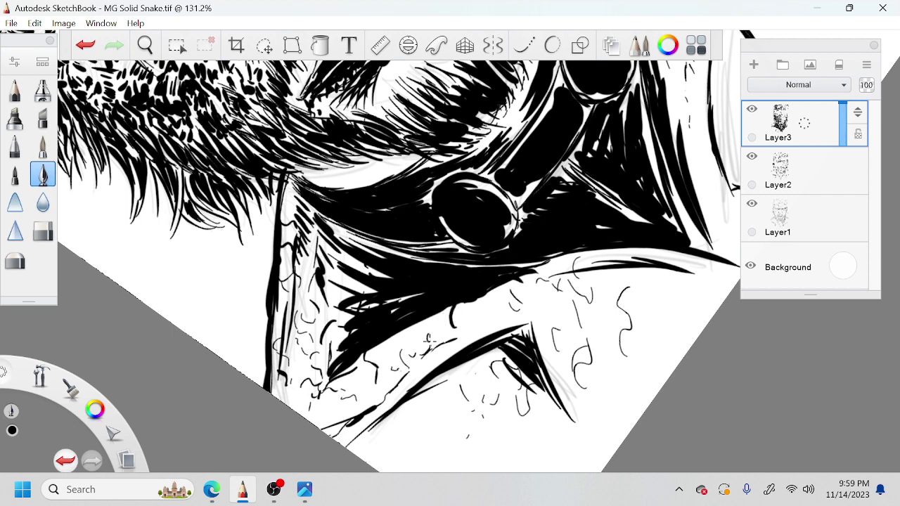
mouse_move(430, 339)
left_mouse_down()
mouse_move(439, 311)
mouse_move(475, 308)
left_mouse_up()
mouse_move(495, 310)
left_mouse_down()
mouse_move(491, 287)
mouse_move(526, 291)
left_mouse_up()
left_click_drag(442, 430, 441, 392)
Draw squiggly fabric texture lines on the right shoulder strip above the collar's black folds
key("space")
left_click_drag(554, 287, 419, 413)
mouse_move(603, 241)
left_mouse_down()
mouse_move(620, 246)
mouse_move(583, 241)
mouse_move(572, 219)
mouse_move(610, 207)
left_mouse_up()
key("space")
left_click_drag(591, 164, 536, 235)
left_click_drag(512, 197, 496, 163)
mouse_move(489, 170)
left_mouse_down()
mouse_move(475, 139)
mouse_move(459, 140)
left_mouse_up()
key("space")
left_click_drag(525, 144, 515, 202)
mouse_move(389, 200)
left_mouse_down()
mouse_move(393, 179)
mouse_move(407, 174)
left_mouse_up()
left_click_drag(422, 164, 438, 106)
mouse_move(380, 154)
left_mouse_down()
mouse_move(367, 171)
mouse_move(365, 143)
left_mouse_up()
left_click_drag(366, 123, 361, 139)
mouse_move(473, 118)
left_mouse_down()
mouse_move(479, 139)
mouse_move(460, 160)
mouse_move(505, 134)
left_mouse_up()
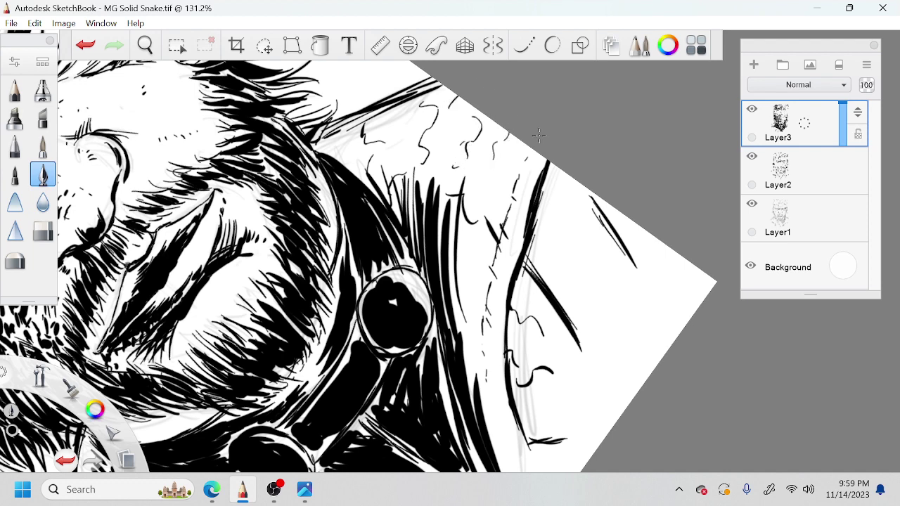
Add wavy texture lines on the outer right shoulder and short squiggles beside the collar's long black strokes
mouse_move(561, 238)
left_mouse_down()
mouse_move(583, 221)
mouse_move(567, 191)
left_mouse_up()
left_click_drag(591, 243, 547, 259)
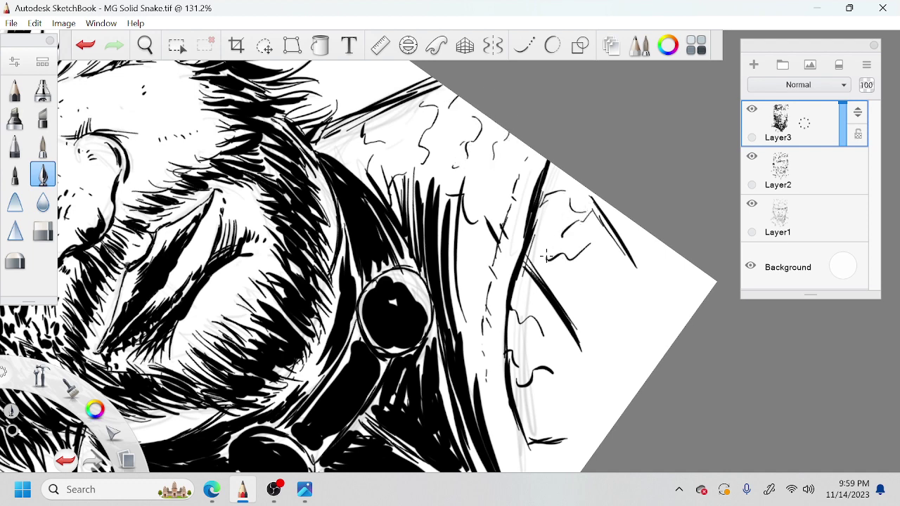
mouse_move(606, 224)
left_mouse_down()
mouse_move(591, 243)
mouse_move(549, 263)
left_mouse_up()
left_click_drag(457, 262, 487, 252)
left_click_drag(467, 280, 452, 301)
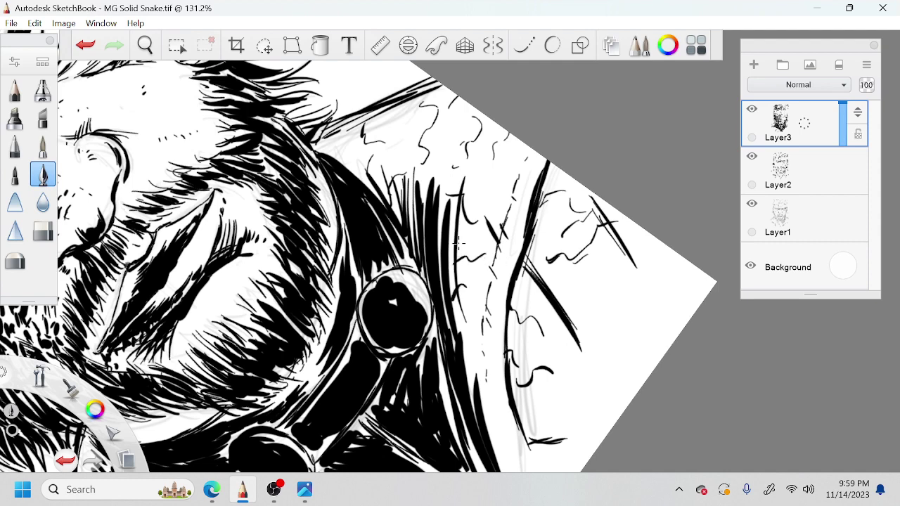
Draw small squiggles where the right collar's dark folds meet the beard, and touch in tiny marks around the mouth
left_click_drag(434, 181, 391, 166)
mouse_move(380, 174)
left_mouse_down()
mouse_move(373, 157)
mouse_move(355, 166)
left_mouse_up()
left_click_drag(360, 169, 338, 149)
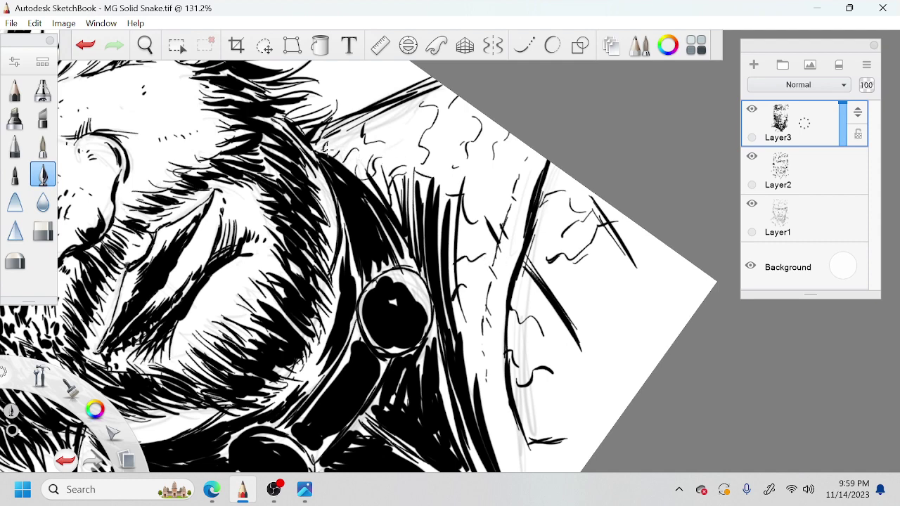
left_click_drag(253, 213, 247, 204)
left_click_drag(254, 263, 245, 259)
Draw thin jagged skin marks on the cheekbone beside the right eye and a short tick near the eye's outer corner
key("space")
left_click_drag(346, 263, 523, 218)
left_click_drag(353, 304, 357, 281)
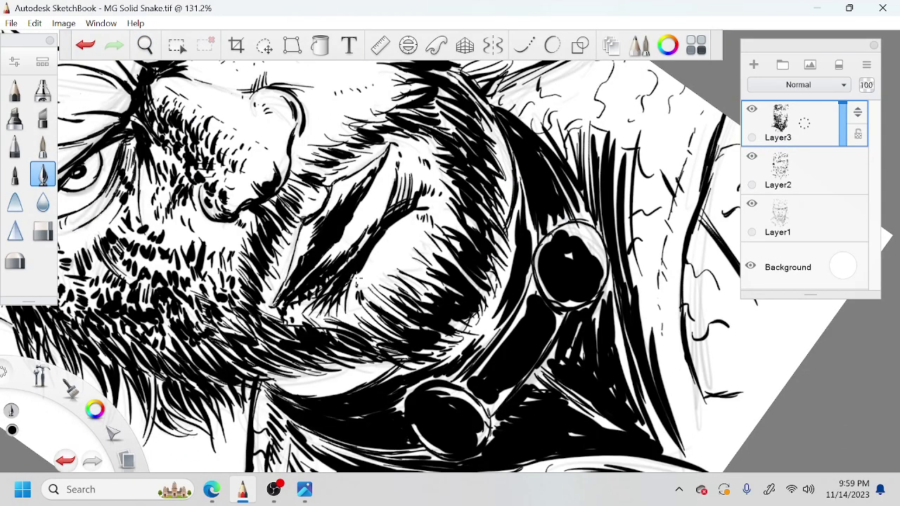
key("space")
left_click_drag(450, 251, 495, 248)
left_click_drag(365, 77, 486, 220)
left_click(424, 175)
key("space")
left_click_drag(479, 101, 504, 175)
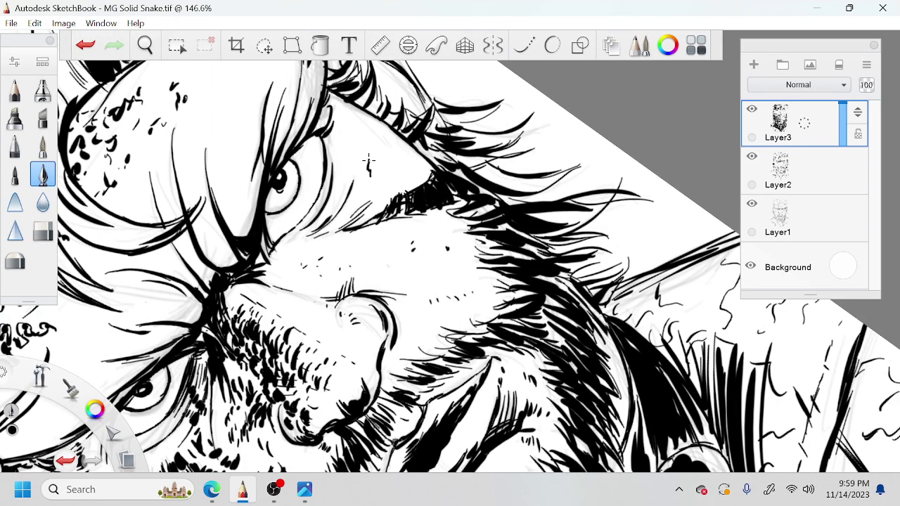
left_click_drag(369, 163, 375, 202)
left_click_drag(367, 148, 372, 159)
left_click_drag(325, 136, 331, 157)
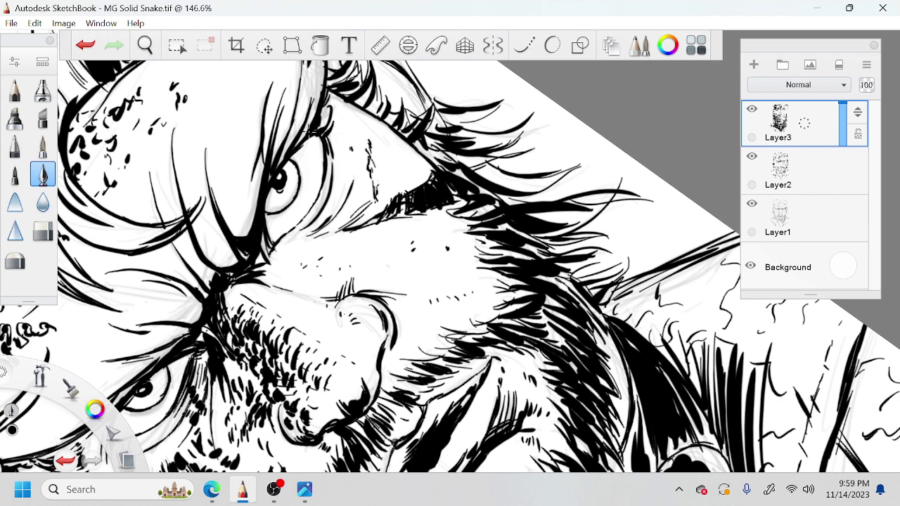
Thicken the right edge of the forehead near the temple with tapered black shading strokes
left_click_drag(322, 105, 318, 171)
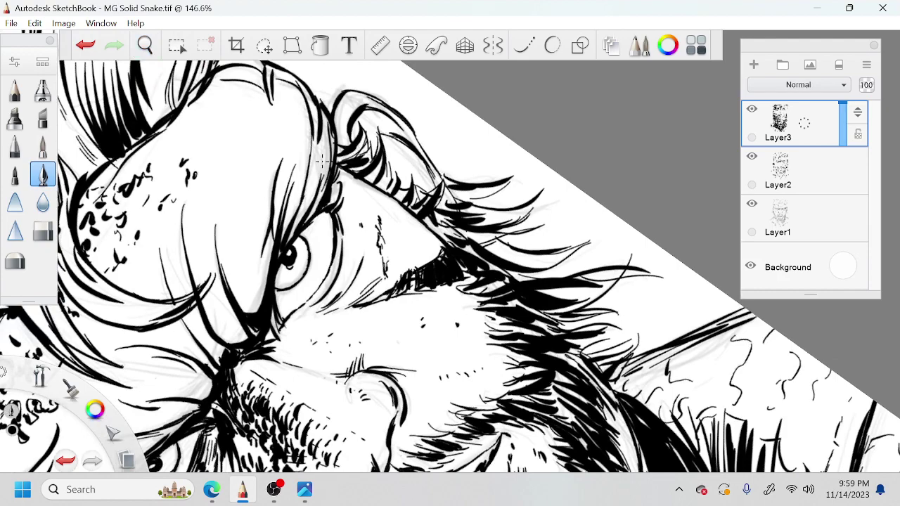
left_click_drag(321, 140, 309, 206)
left_click_drag(317, 160, 304, 204)
left_click_drag(317, 137, 312, 157)
left_click_drag(327, 119, 327, 143)
key("space")
mouse_move(396, 226)
left_mouse_down()
mouse_move(490, 175)
mouse_move(470, 194)
mouse_move(487, 203)
left_mouse_up()
left_click_drag(484, 170, 485, 204)
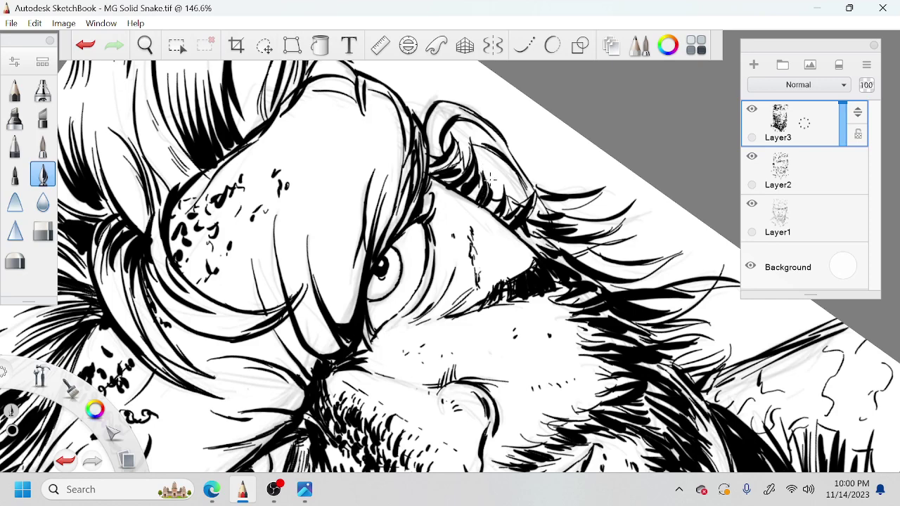
left_click_drag(399, 118, 396, 162)
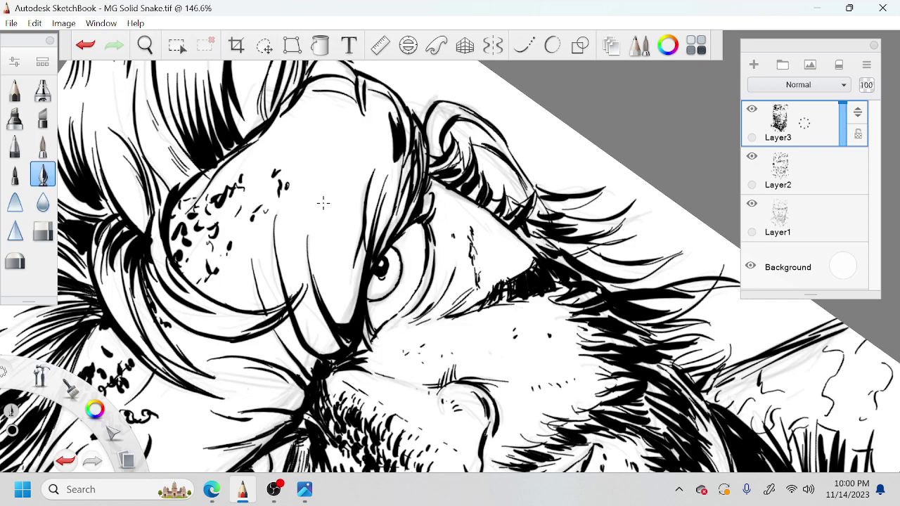
Draw thin wrinkle lines above the right brow and extend the forehead's dark speckling with small irregular spots
mouse_move(325, 197)
left_mouse_down()
mouse_move(326, 252)
mouse_move(335, 252)
left_mouse_up()
left_click_drag(330, 173, 341, 190)
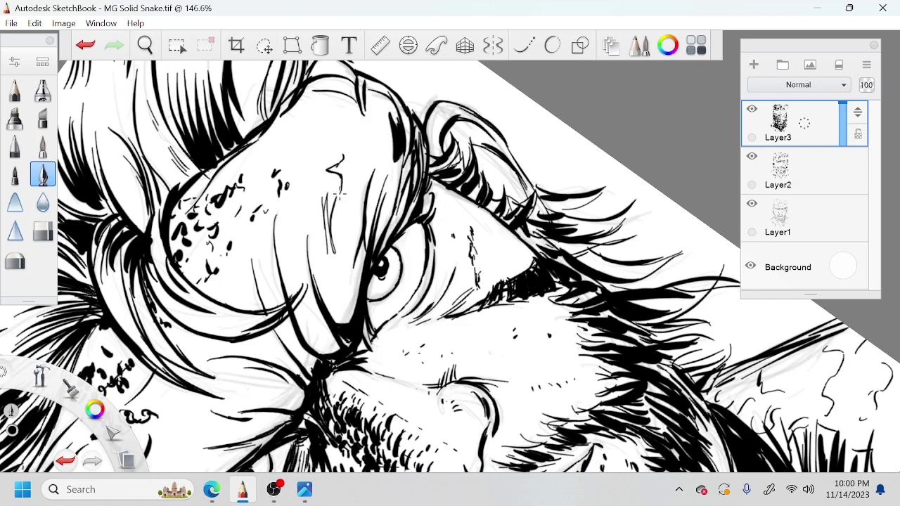
left_click_drag(337, 143, 315, 185)
mouse_move(287, 137)
left_mouse_down()
mouse_move(300, 190)
mouse_move(294, 172)
left_mouse_up()
mouse_move(272, 152)
left_mouse_down()
mouse_move(273, 163)
mouse_move(260, 158)
mouse_move(262, 184)
left_mouse_up()
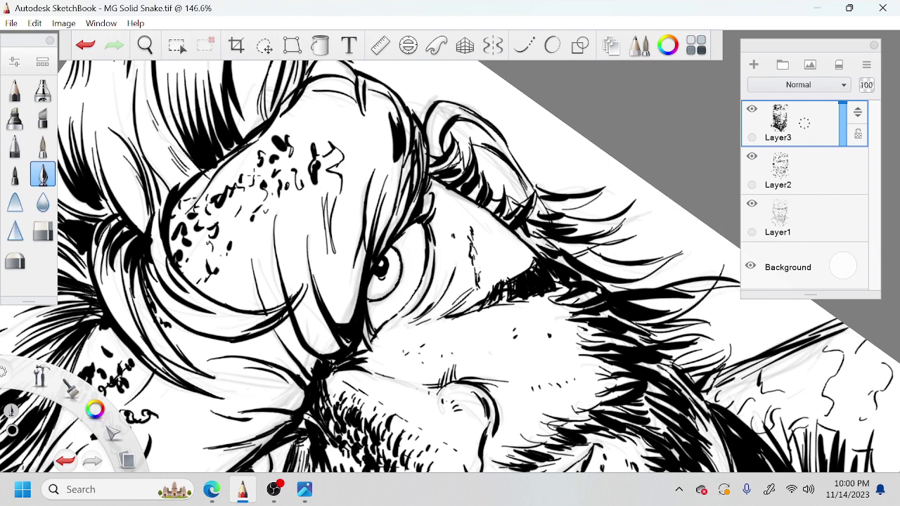
Fill in the speckled patch on the right side of the forehead with small curls and dots toward the brow crease
left_click_drag(362, 211, 490, 192)
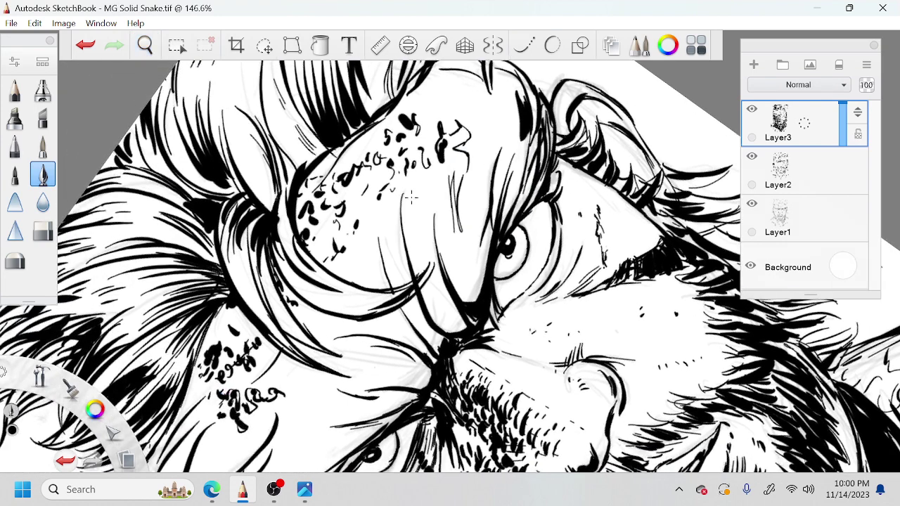
left_click_drag(391, 205, 382, 208)
mouse_move(362, 255)
left_mouse_down()
mouse_move(360, 263)
mouse_move(354, 233)
mouse_move(328, 237)
mouse_move(316, 255)
left_mouse_up()
left_click_drag(310, 247, 281, 283)
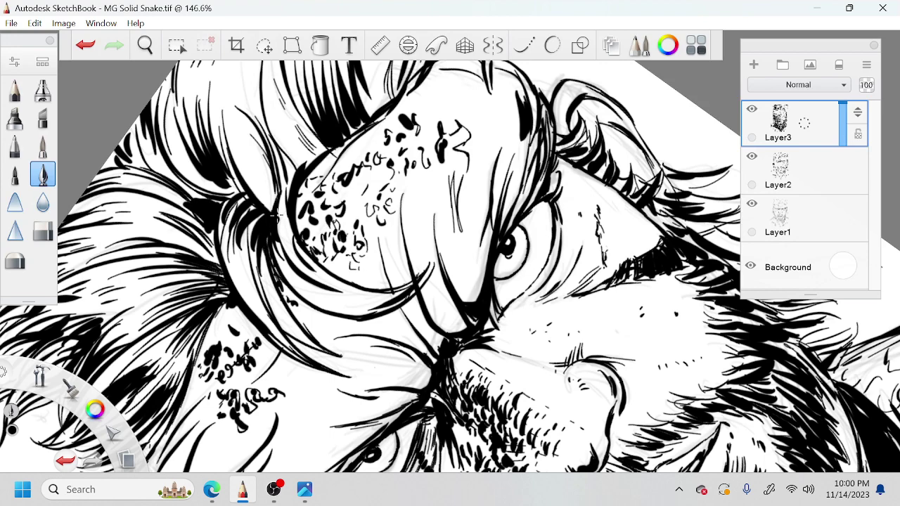
mouse_move(375, 237)
left_mouse_down()
mouse_move(367, 246)
mouse_move(383, 235)
left_mouse_up()
Draw small squiggly skin marks around the frown creases and above the left eye
mouse_move(436, 245)
left_mouse_down()
mouse_move(442, 251)
mouse_move(552, 182)
left_mouse_up()
key("space")
mouse_move(476, 262)
left_mouse_down()
mouse_move(469, 269)
mouse_move(484, 270)
mouse_move(472, 278)
mouse_move(529, 221)
left_mouse_up()
key("space")
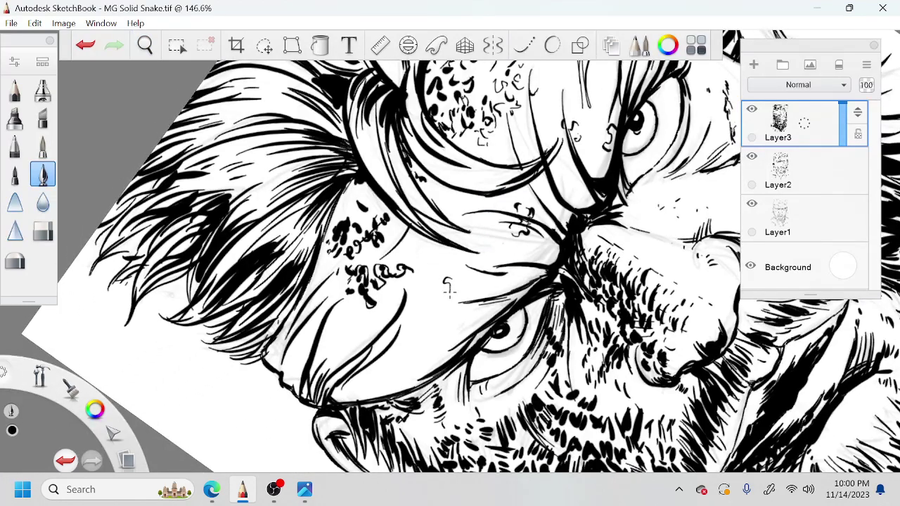
mouse_move(449, 289)
left_mouse_down()
mouse_move(468, 297)
mouse_move(467, 314)
mouse_move(435, 321)
left_mouse_up()
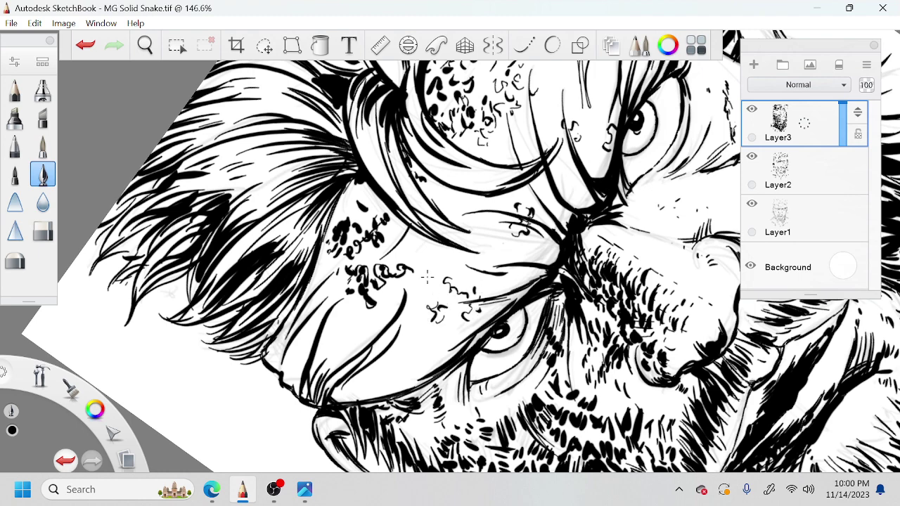
Scatter small curled marks across the left side of the forehead around its dark speckled cluster
left_click_drag(426, 277, 425, 270)
left_click_drag(496, 234, 492, 240)
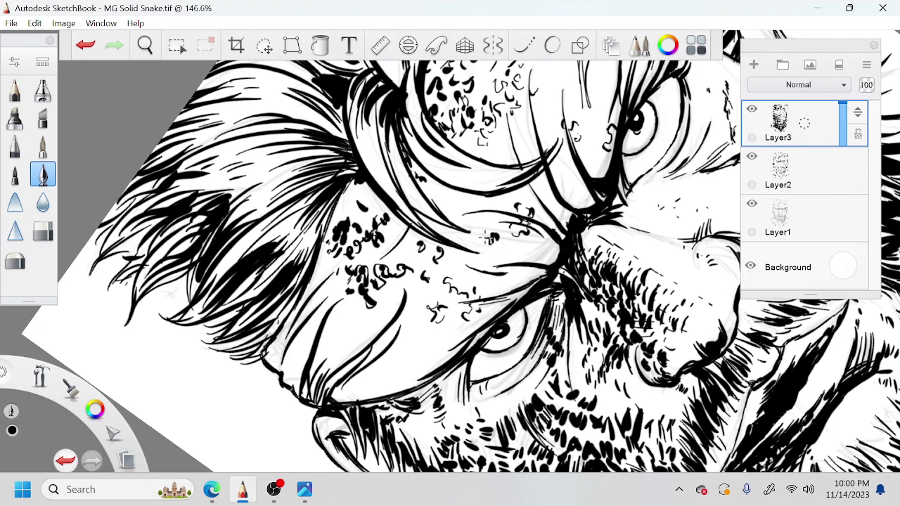
left_click_drag(416, 325, 426, 330)
left_click_drag(357, 316, 348, 305)
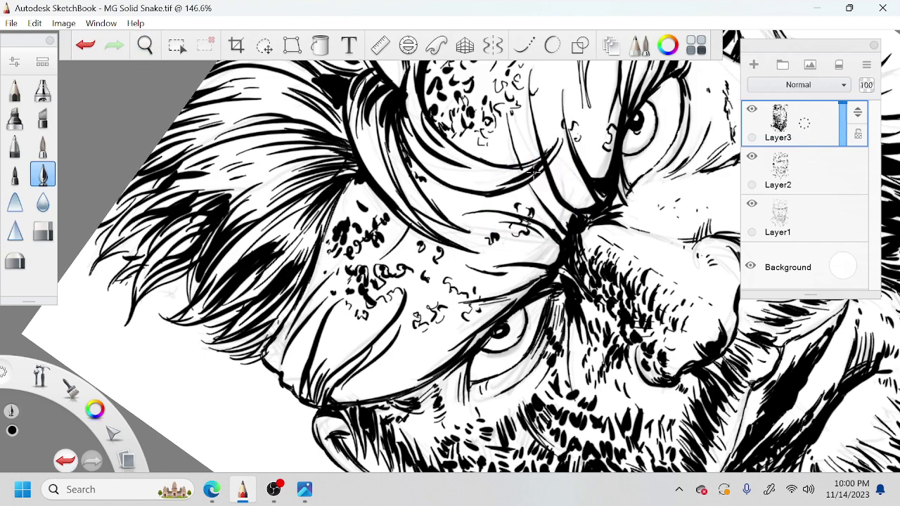
Hide the pencil sketch on Layer1 and show the inked portrait at a smaller zoom
key("space")
left_click_drag(513, 207, 455, 250)
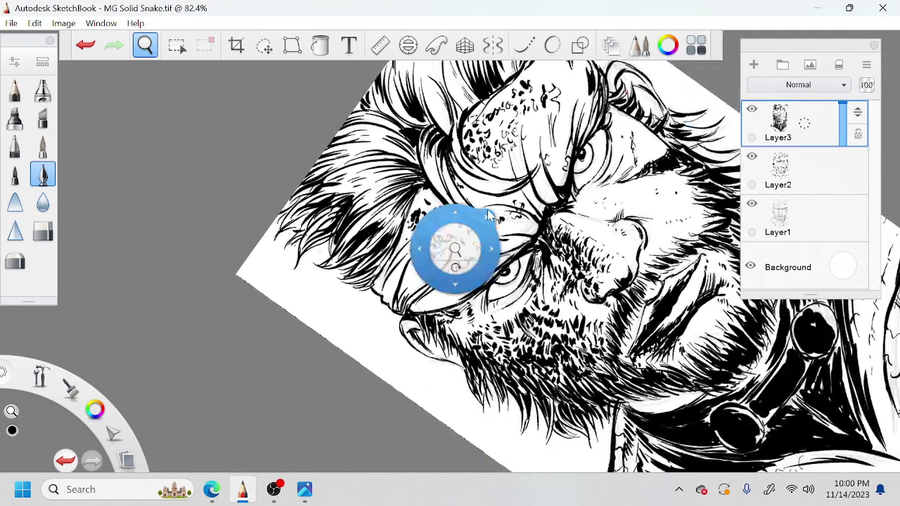
left_click_drag(745, 330, 559, 312)
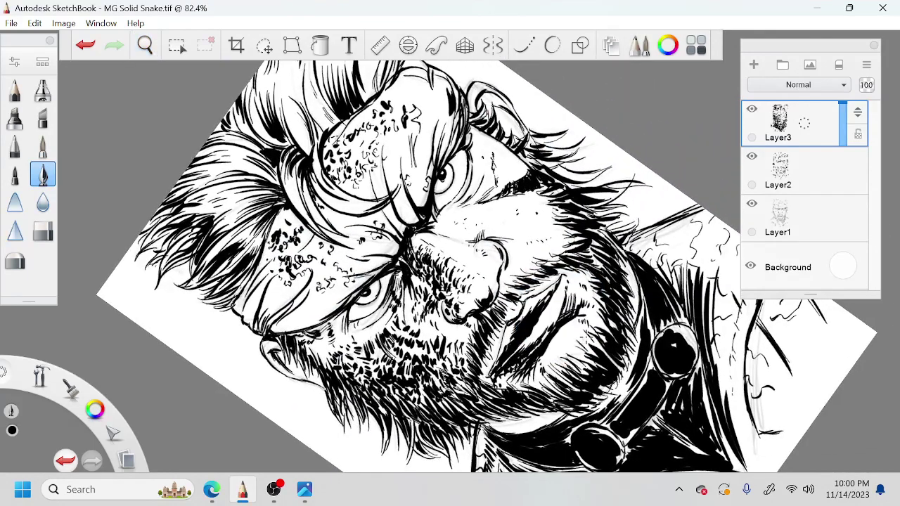
key("space")
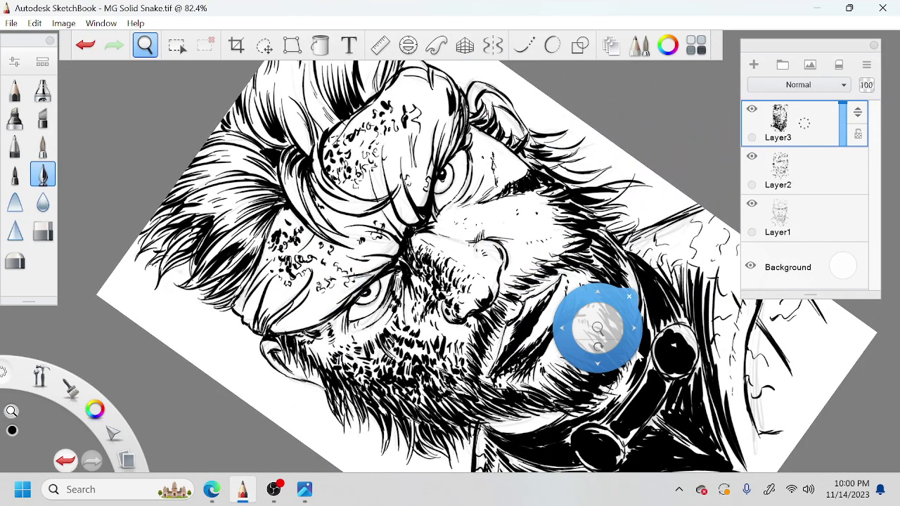
left_click(751, 204)
key("space")
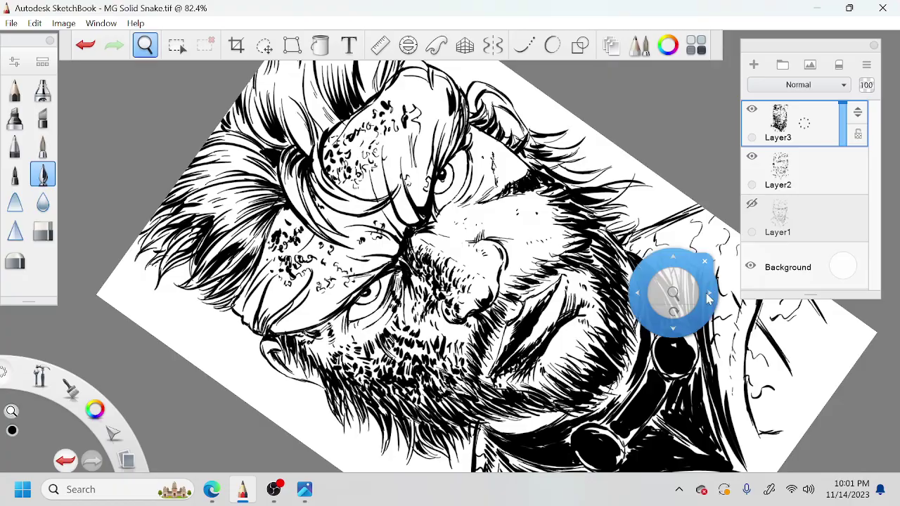
mouse_move(677, 292)
left_mouse_down()
mouse_move(655, 301)
mouse_move(701, 305)
mouse_move(668, 304)
left_mouse_up()
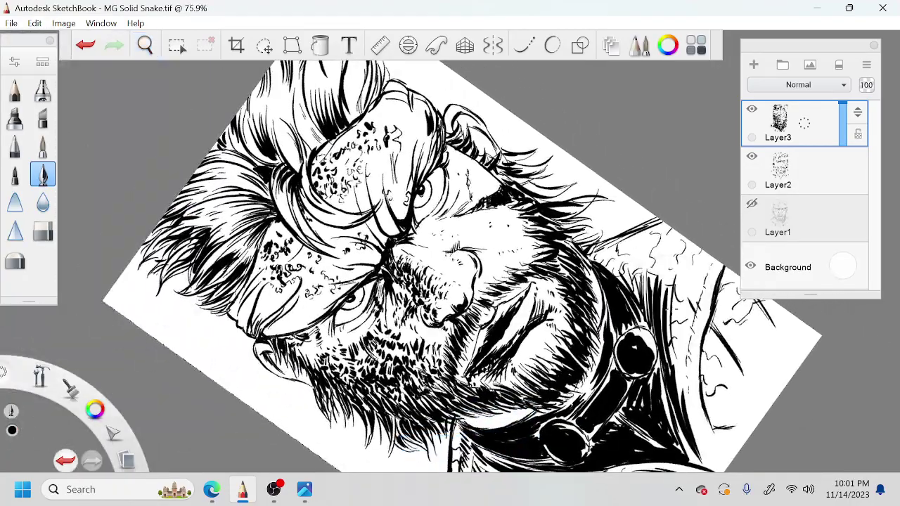
Add small squiggles to the upper forehead, within its speckled patch and along the wrinkles above the right eye
key("space")
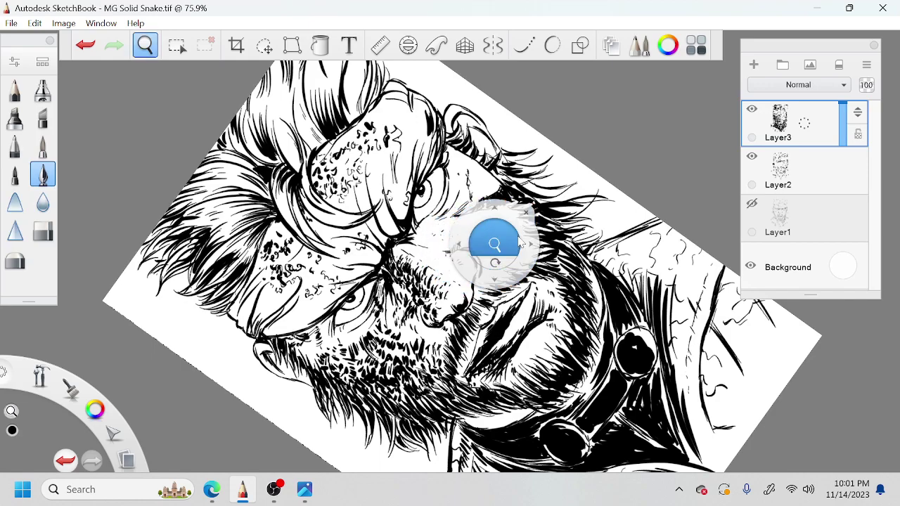
scroll(497, 206, "up", 8)
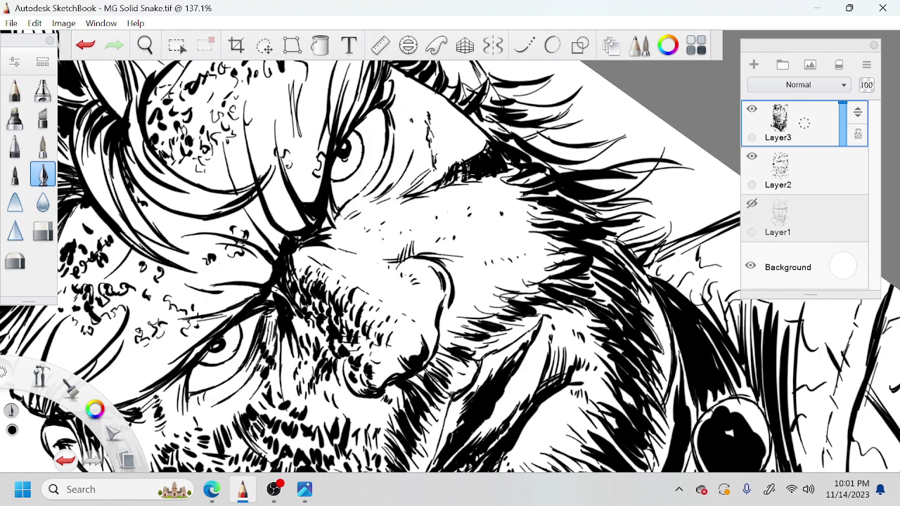
key("space")
left_click_drag(457, 219, 469, 287)
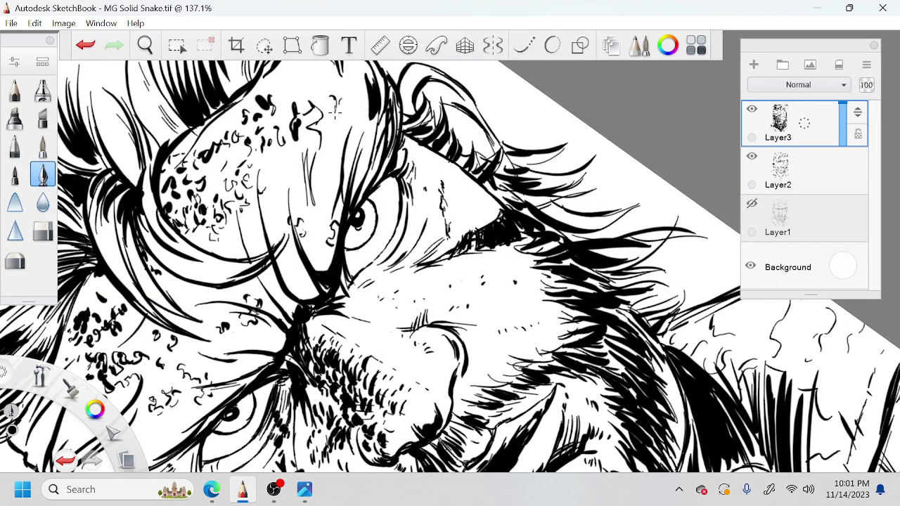
left_click_drag(380, 140, 443, 171)
left_click_drag(351, 115, 360, 104)
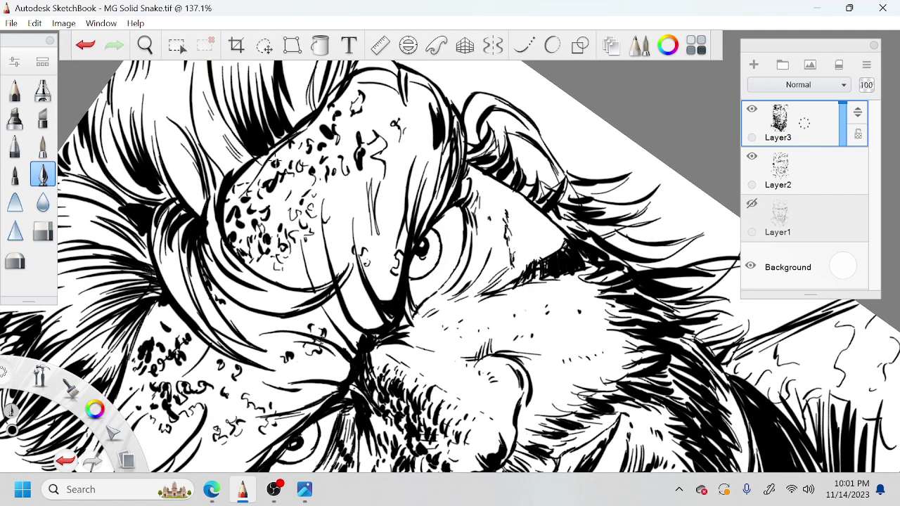
left_click_drag(279, 192, 288, 187)
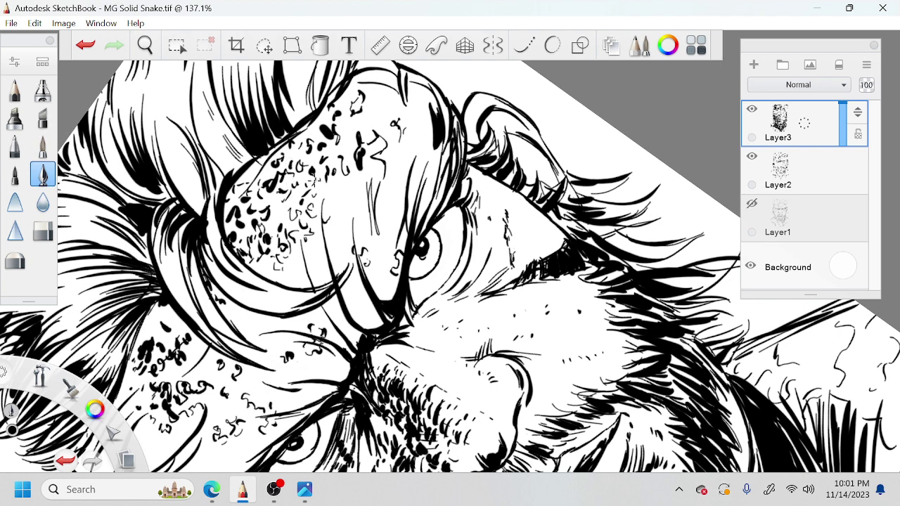
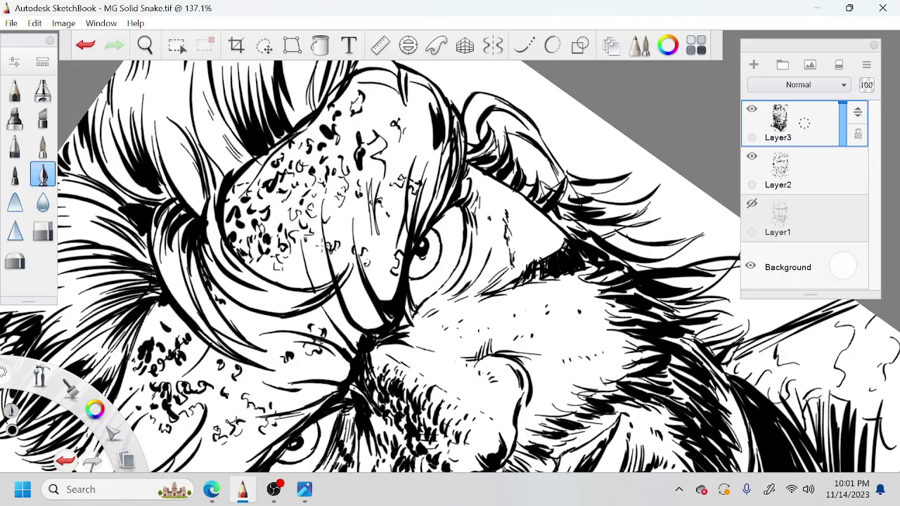
Darken the beard stubble on the left cheek below the eye with dense short black dabs
key("space")
left_click_drag(350, 258, 452, 98)
left_click_drag(415, 299, 473, 227)
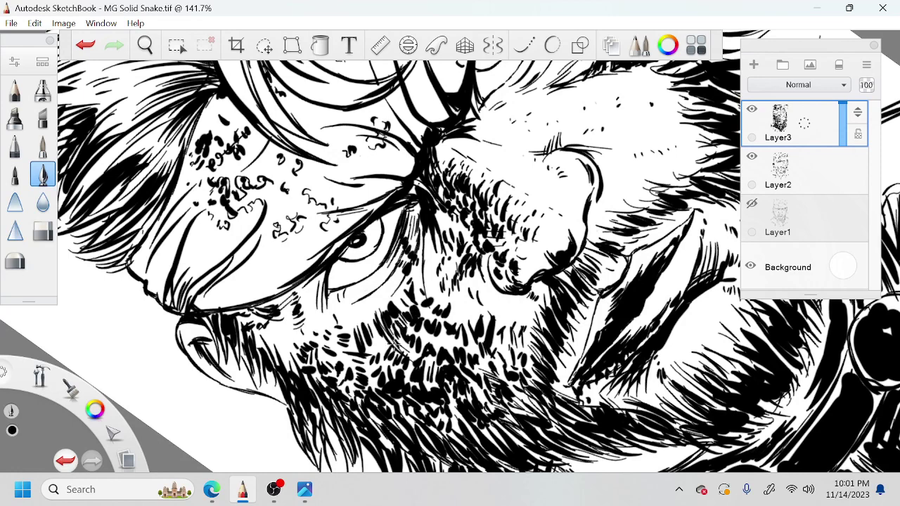
mouse_move(380, 341)
left_mouse_down()
mouse_move(294, 358)
mouse_move(296, 375)
mouse_move(308, 357)
mouse_move(326, 378)
mouse_move(310, 380)
mouse_move(335, 394)
mouse_move(356, 363)
mouse_move(377, 393)
mouse_move(402, 331)
left_mouse_up()
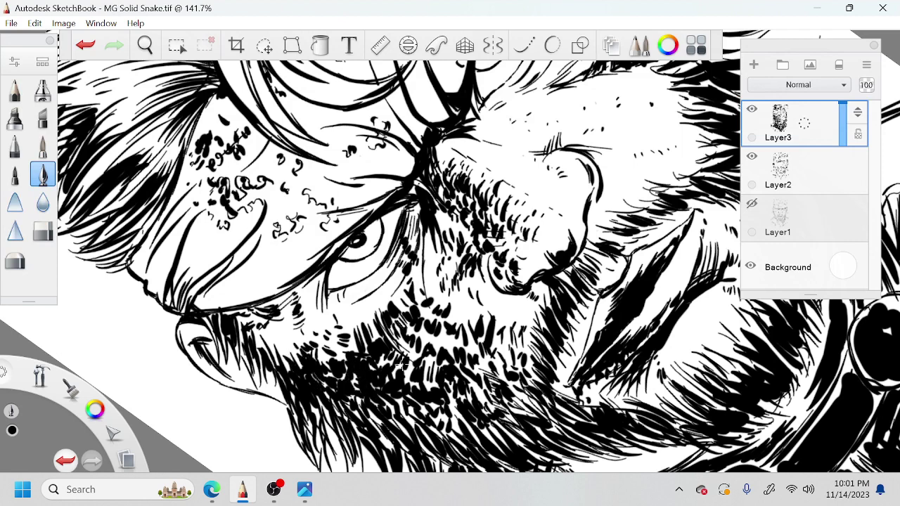
mouse_move(403, 365)
left_mouse_down()
mouse_move(385, 360)
mouse_move(408, 363)
mouse_move(403, 337)
mouse_move(433, 352)
left_mouse_up()
left_click_drag(377, 310, 359, 324)
left_click_drag(420, 334, 425, 343)
left_click_drag(429, 333, 415, 358)
key("space")
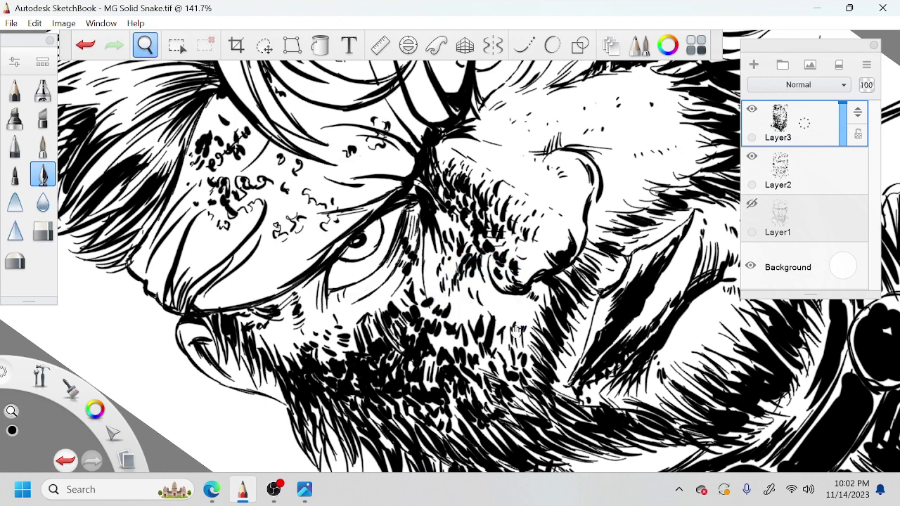
Extend the dense stubble dabs from the left cheek toward the side of the nose and down into the beard
mouse_move(516, 332)
left_mouse_down()
mouse_move(506, 279)
mouse_move(452, 296)
mouse_move(420, 333)
mouse_move(421, 322)
mouse_move(461, 330)
left_mouse_up()
mouse_move(462, 252)
left_mouse_down()
mouse_move(455, 270)
mouse_move(445, 272)
left_mouse_up()
mouse_move(462, 243)
left_mouse_down()
mouse_move(441, 267)
mouse_move(442, 258)
left_mouse_up()
mouse_move(454, 235)
left_mouse_down()
mouse_move(427, 233)
mouse_move(433, 209)
mouse_move(470, 272)
mouse_move(458, 277)
mouse_move(471, 315)
left_mouse_up()
left_click_drag(473, 291, 457, 315)
mouse_move(485, 323)
left_mouse_down()
mouse_move(473, 345)
mouse_move(460, 334)
left_mouse_up()
left_click_drag(481, 334, 441, 354)
left_click_drag(450, 352, 439, 365)
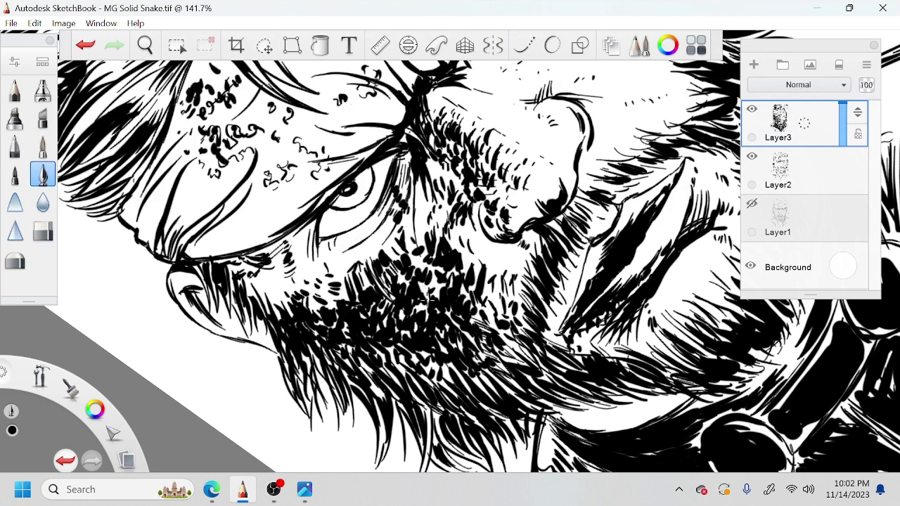
Fill the gaps in the stubble between the nostril and the mouth corner with short black strokes
left_click_drag(504, 311, 490, 324)
left_click_drag(499, 308, 481, 314)
left_click_drag(496, 285, 485, 305)
left_click_drag(464, 235, 449, 260)
left_click_drag(463, 243, 446, 249)
left_click_drag(470, 249, 465, 275)
left_click_drag(491, 263, 485, 280)
mouse_move(519, 332)
left_mouse_down()
mouse_move(508, 351)
mouse_move(492, 349)
left_mouse_up()
left_click_drag(491, 290, 482, 308)
left_click_drag(502, 267, 492, 283)
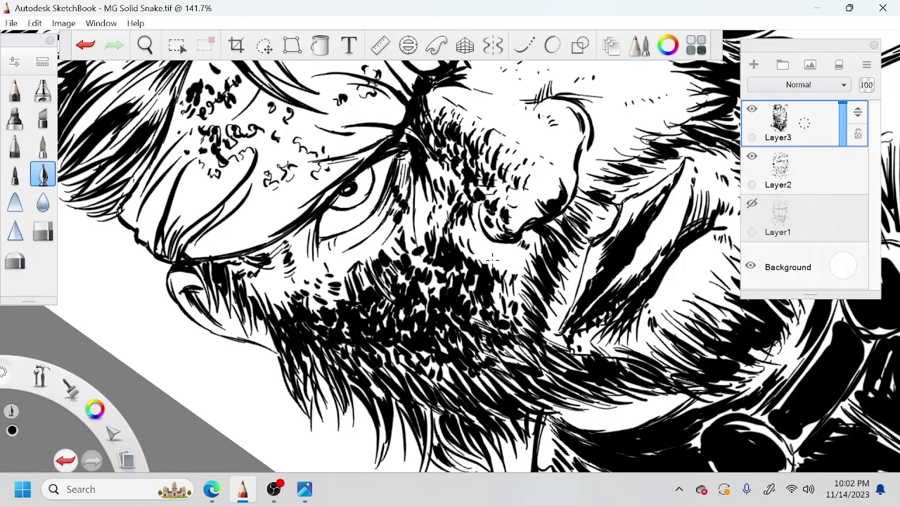
Add short black strokes to the sideburn in front of the left ear to thicken its hair
key("space")
key("space")
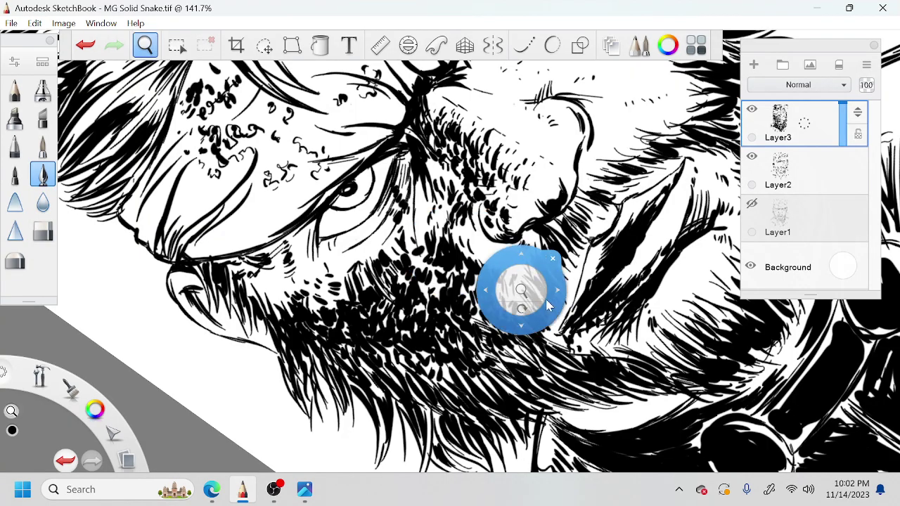
mouse_move(528, 311)
left_mouse_down()
mouse_move(448, 356)
mouse_move(529, 308)
mouse_move(518, 299)
left_mouse_up()
mouse_move(595, 282)
left_mouse_down()
mouse_move(620, 297)
mouse_move(595, 250)
left_mouse_up()
mouse_move(244, 185)
left_mouse_down()
mouse_move(260, 203)
mouse_move(271, 176)
mouse_move(259, 170)
mouse_move(255, 188)
mouse_move(267, 147)
mouse_move(283, 177)
mouse_move(262, 208)
left_mouse_up()
mouse_move(270, 176)
left_mouse_down()
mouse_move(260, 191)
mouse_move(278, 222)
left_mouse_up()
left_click_drag(284, 220, 272, 232)
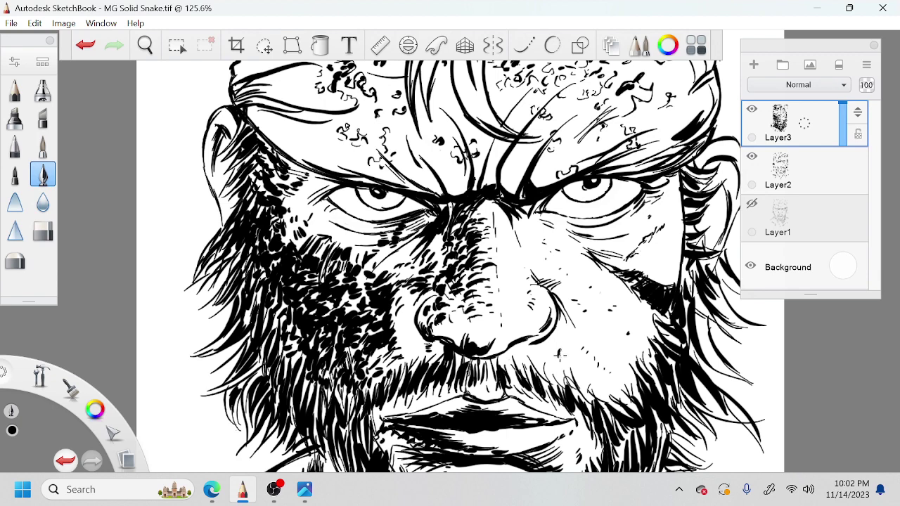
Add short black hairs to the moustache below the nose and to the stubble around the mouth
left_click_drag(515, 347, 502, 363)
mouse_move(512, 356)
left_mouse_down()
mouse_move(500, 366)
mouse_move(550, 384)
left_mouse_up()
mouse_move(553, 373)
left_mouse_down()
mouse_move(561, 392)
mouse_move(592, 404)
mouse_move(800, 302)
mouse_move(800, 246)
left_mouse_up()
key("space")
left_click_drag(559, 349, 544, 371)
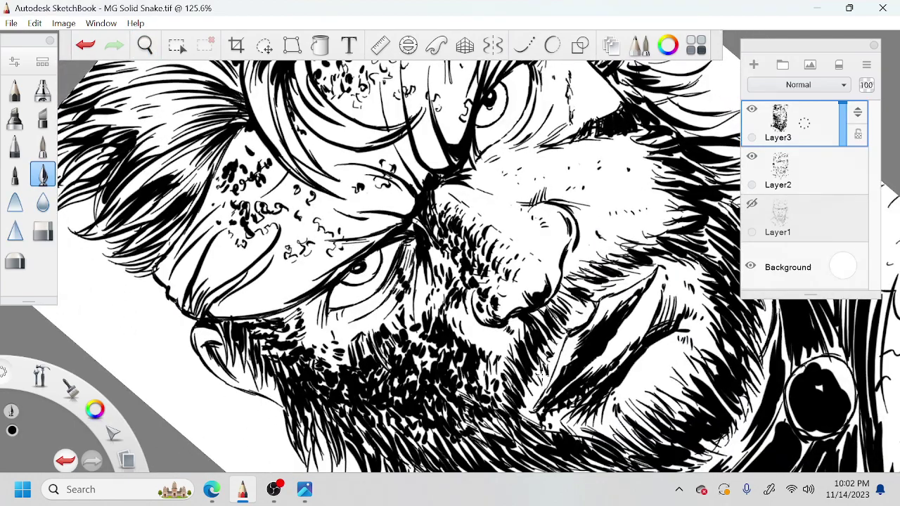
left_click_drag(526, 406, 521, 419)
left_click_drag(609, 288, 618, 277)
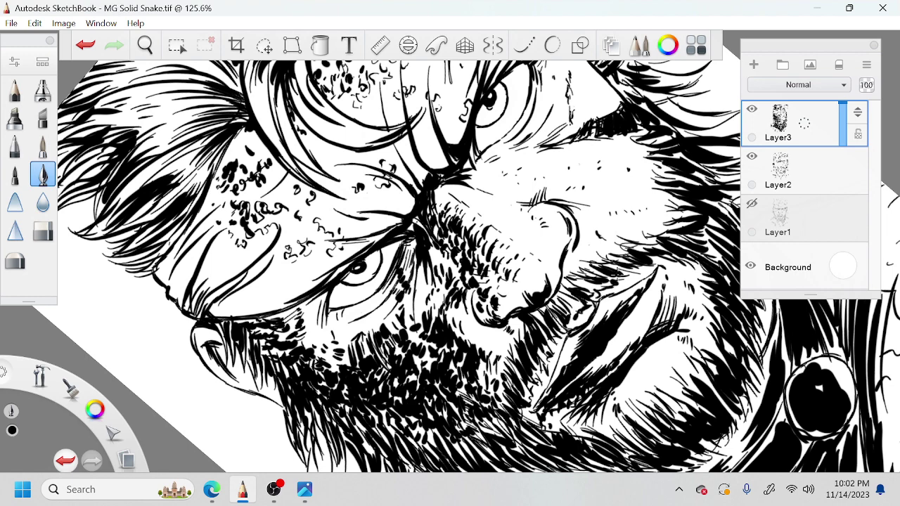
left_click_drag(665, 255, 653, 266)
Thicken the outer edge of the left cheek beard with longer black hair strokes from the sideburn down to the jaw
key("space")
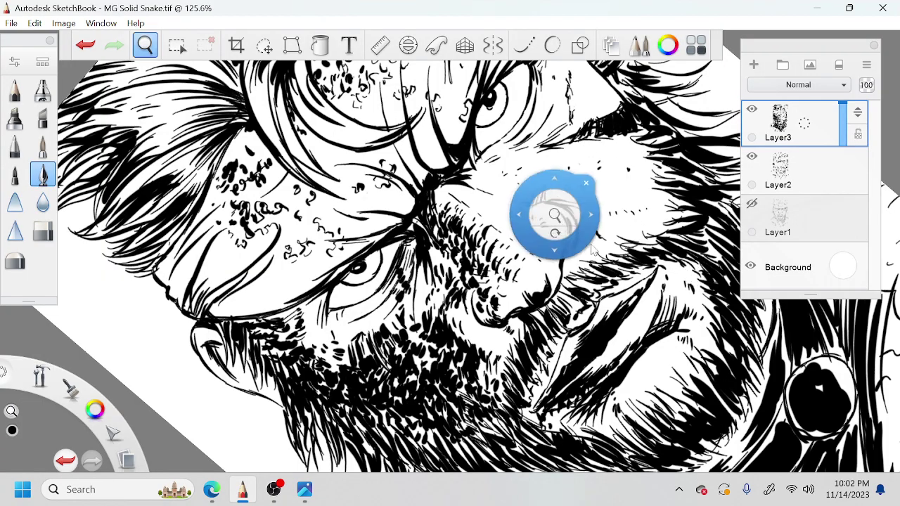
left_click_drag(563, 201, 565, 236)
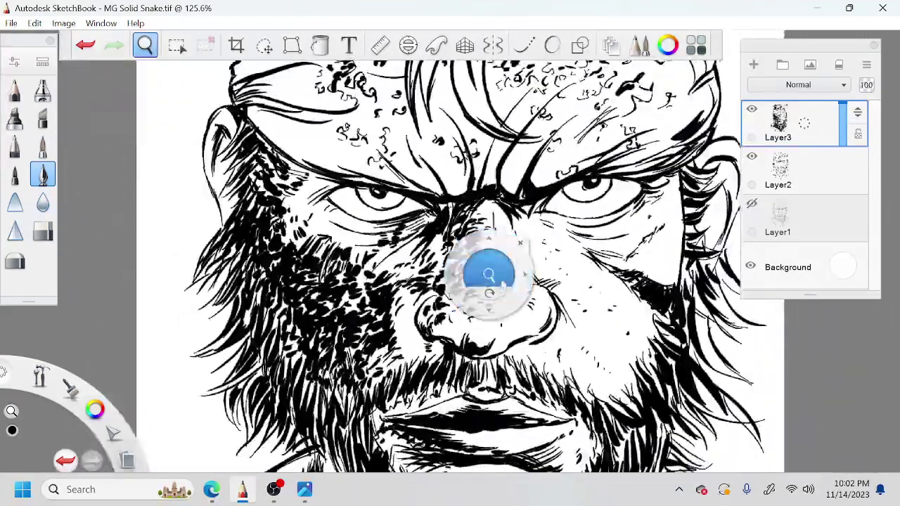
left_click_drag(488, 273, 437, 294)
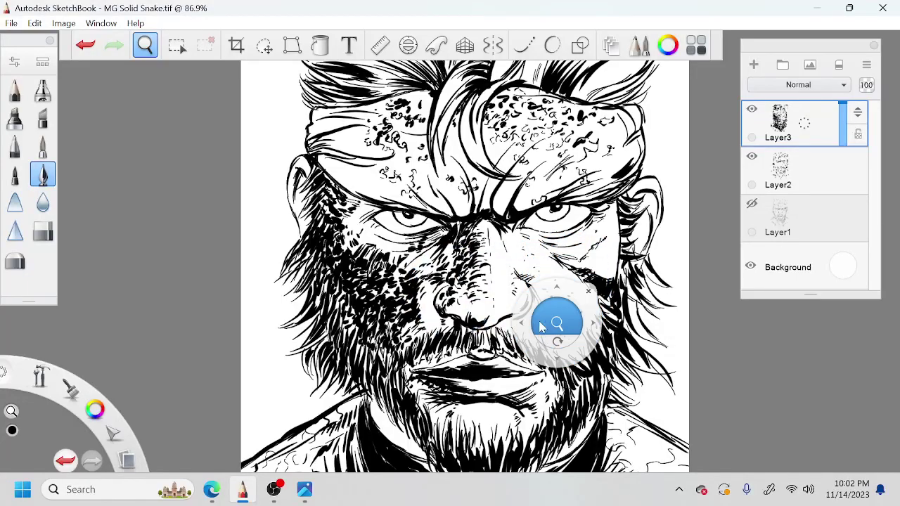
left_click_drag(543, 325, 630, 304)
left_click_drag(352, 359, 325, 276)
left_click_drag(326, 312, 312, 259)
mouse_move(296, 290)
left_mouse_down()
mouse_move(308, 245)
mouse_move(283, 242)
mouse_move(291, 215)
left_mouse_up()
left_click_drag(317, 347, 301, 309)
left_click_drag(302, 325, 277, 298)
mouse_move(294, 320)
left_mouse_down()
mouse_move(276, 306)
mouse_move(295, 304)
mouse_move(280, 314)
left_mouse_up()
mouse_move(291, 308)
left_mouse_down()
mouse_move(301, 290)
mouse_move(294, 267)
left_mouse_up()
left_click_drag(257, 302, 271, 286)
left_click_drag(270, 292, 289, 271)
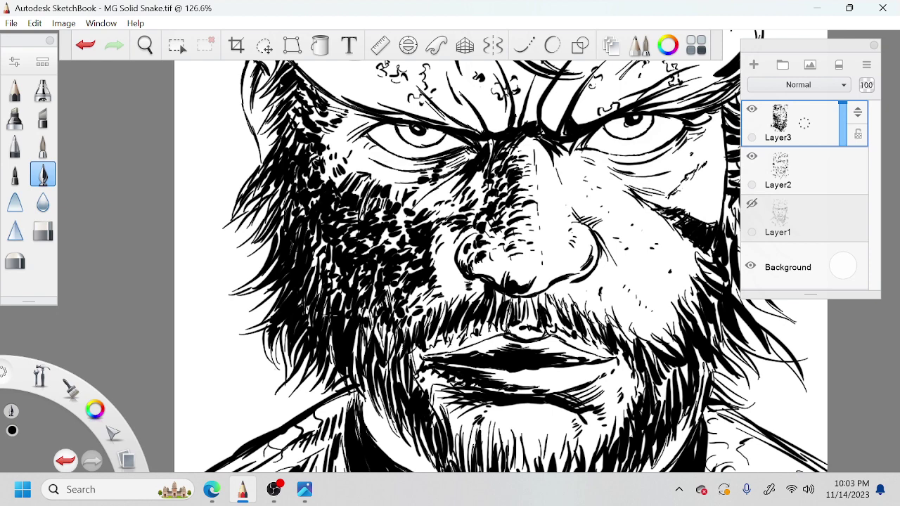
Fill the gaps in the beard along the lower left jaw with dense black strokes
mouse_move(333, 332)
left_mouse_down()
mouse_move(328, 358)
mouse_move(351, 388)
left_mouse_up()
mouse_move(364, 329)
left_mouse_down()
mouse_move(354, 367)
mouse_move(365, 384)
left_mouse_up()
mouse_move(385, 357)
left_mouse_down()
mouse_move(374, 391)
mouse_move(390, 380)
left_mouse_up()
mouse_move(390, 412)
left_mouse_down()
mouse_move(382, 376)
mouse_move(398, 360)
left_mouse_up()
mouse_move(406, 387)
left_mouse_down()
mouse_move(401, 369)
mouse_move(383, 356)
left_mouse_up()
left_click_drag(395, 362, 388, 338)
left_click_drag(383, 348, 363, 329)
key("space")
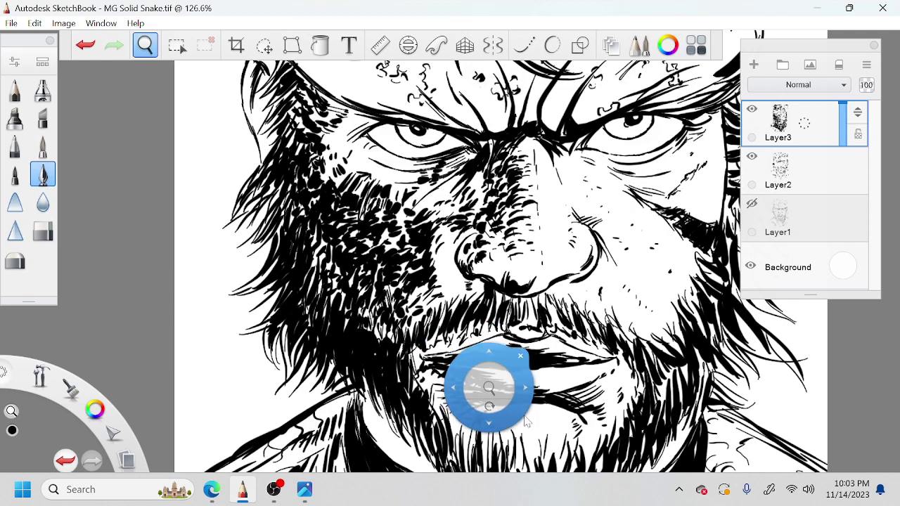
Extend the solid black beard fill from the left jaw along the underside of the chin
left_click_drag(490, 418, 505, 425)
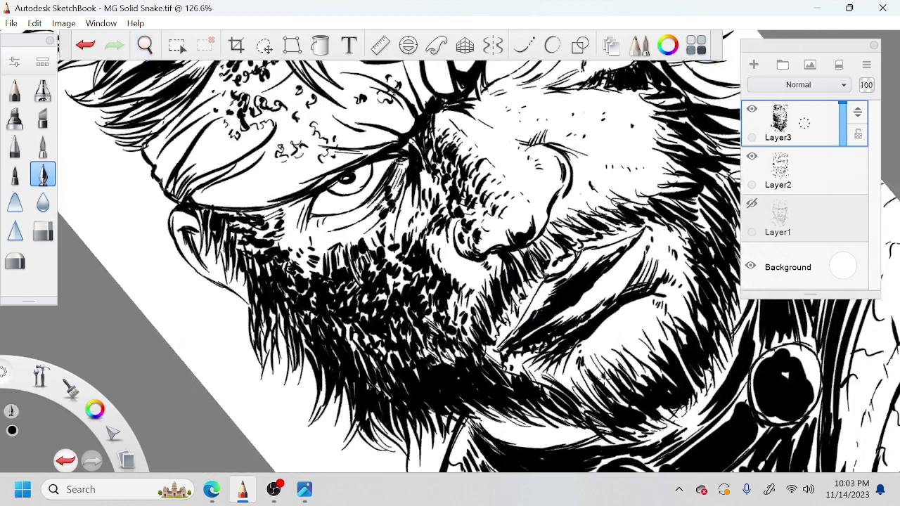
mouse_move(629, 407)
left_mouse_down()
mouse_move(599, 374)
mouse_move(580, 388)
left_mouse_up()
mouse_move(598, 425)
left_mouse_down()
mouse_move(574, 394)
mouse_move(513, 408)
left_mouse_up()
mouse_move(567, 415)
left_mouse_down()
mouse_move(561, 395)
mouse_move(585, 388)
left_mouse_up()
key("space")
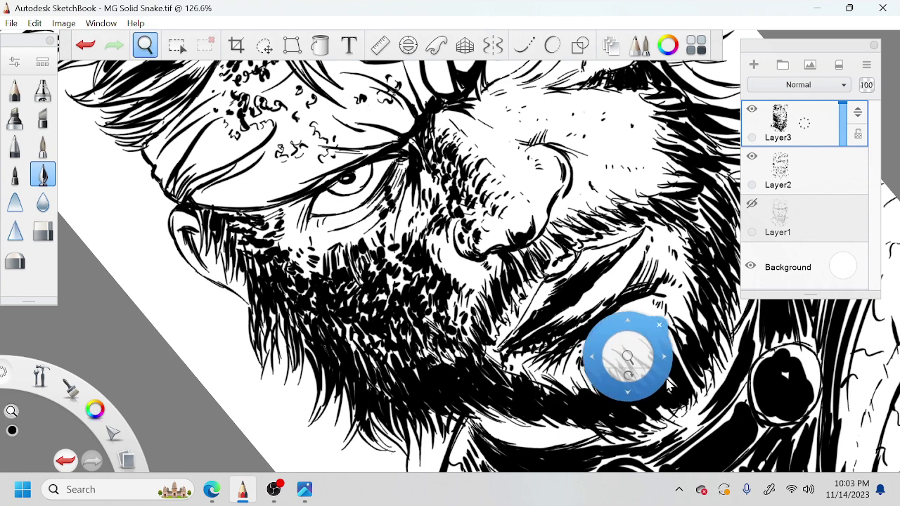
left_click_drag(626, 357, 577, 371)
mouse_move(595, 403)
left_mouse_down()
mouse_move(579, 379)
mouse_move(641, 379)
mouse_move(596, 375)
mouse_move(568, 389)
left_mouse_up()
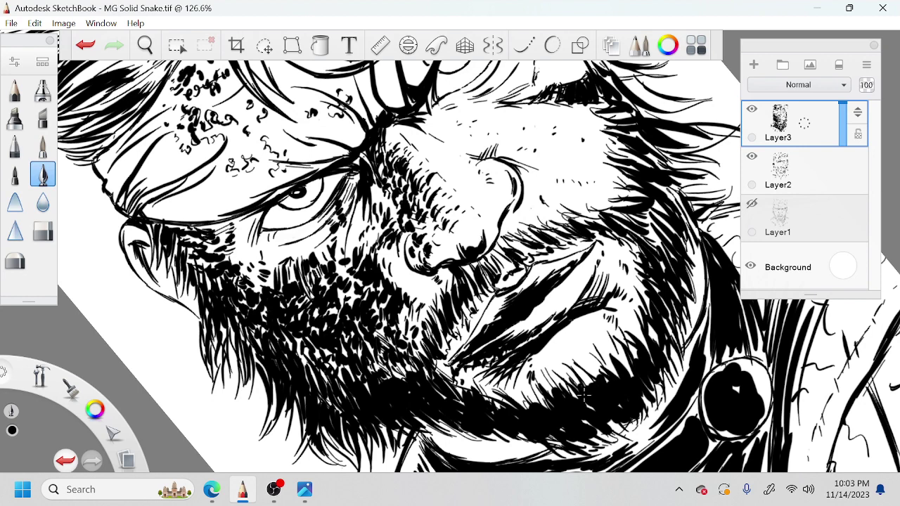
Darken the beard from the chin up the right jaw with dense black strokes
mouse_move(632, 378)
left_mouse_down()
mouse_move(623, 358)
mouse_move(630, 347)
left_mouse_up()
left_click_drag(647, 345, 643, 294)
left_click_drag(651, 318, 648, 299)
mouse_move(658, 343)
left_mouse_down()
mouse_move(650, 324)
mouse_move(674, 280)
left_mouse_up()
mouse_move(651, 269)
left_mouse_down()
mouse_move(667, 228)
mouse_move(641, 211)
left_mouse_up()
left_click_drag(668, 229, 654, 202)
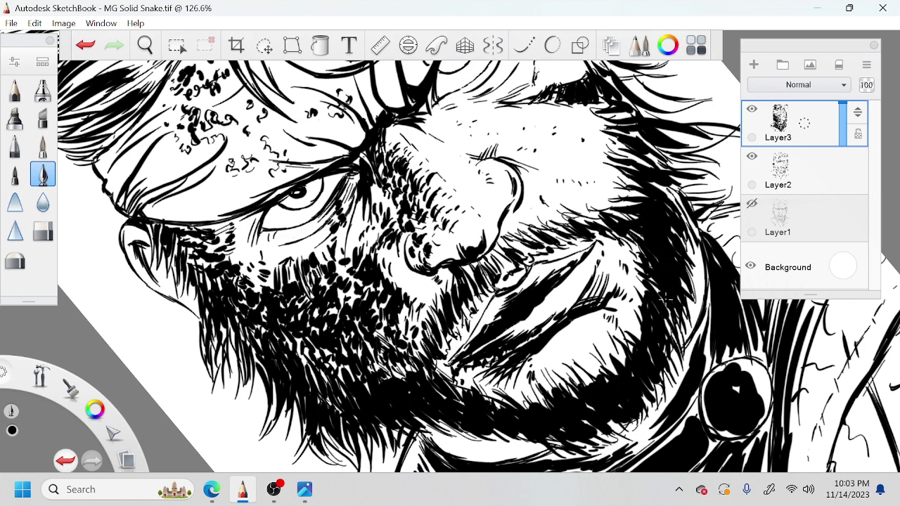
Darken the moustache above the upper lip and the upper end of the right cheek beard with short black strokes
mouse_move(610, 235)
left_mouse_down()
mouse_move(595, 219)
mouse_move(547, 240)
left_mouse_up()
left_click_drag(553, 242, 521, 254)
left_click_drag(525, 243, 506, 251)
left_click_drag(530, 253, 477, 282)
mouse_move(479, 280)
left_mouse_down()
mouse_move(474, 289)
mouse_move(466, 281)
left_mouse_up()
left_click_drag(476, 279, 467, 294)
left_click_drag(542, 238, 518, 252)
left_click_drag(529, 237, 515, 244)
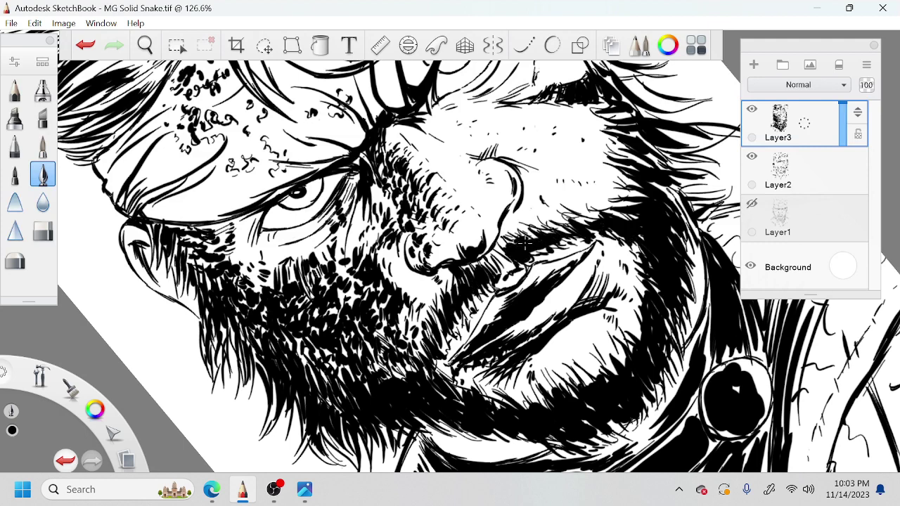
left_click_drag(647, 182, 661, 190)
left_click_drag(632, 159, 648, 167)
Reduce the Inking Pen's brush size and set its colour to white
key("space")
left_click_drag(651, 264, 624, 310)
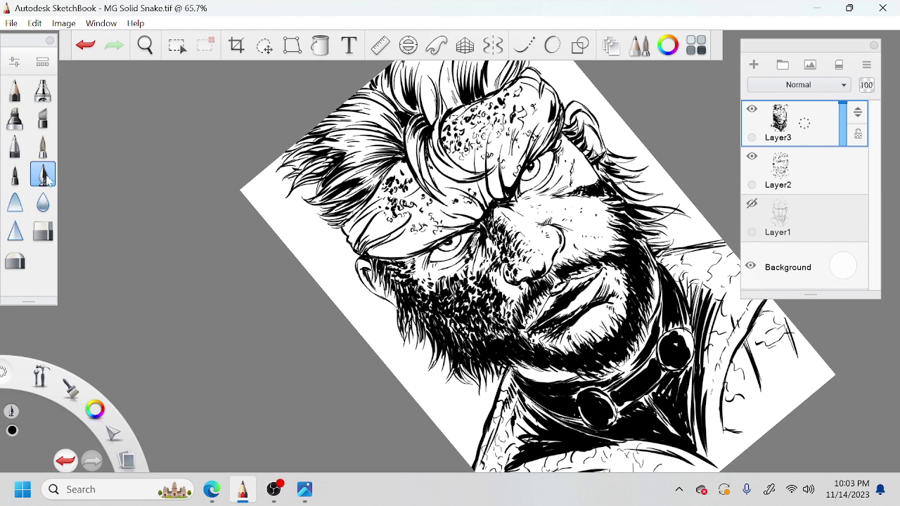
left_click(14, 62)
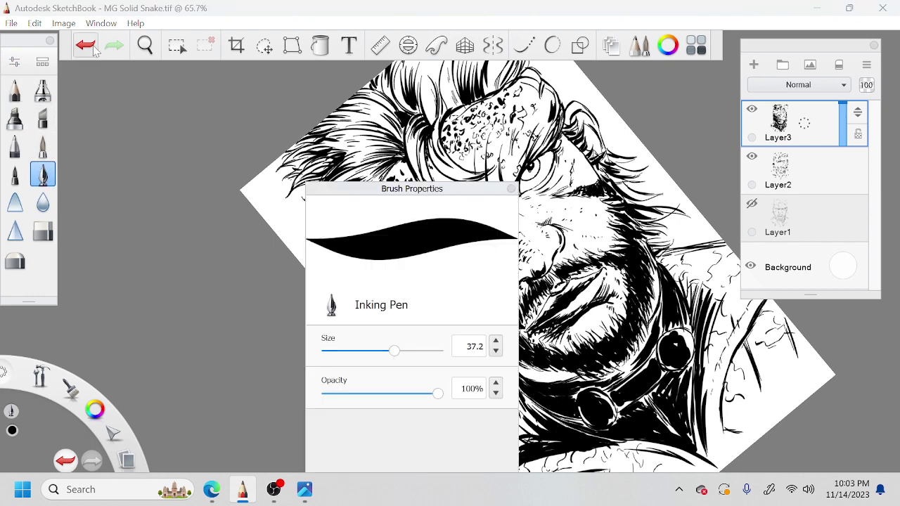
left_click_drag(385, 352, 341, 352)
left_click(668, 47)
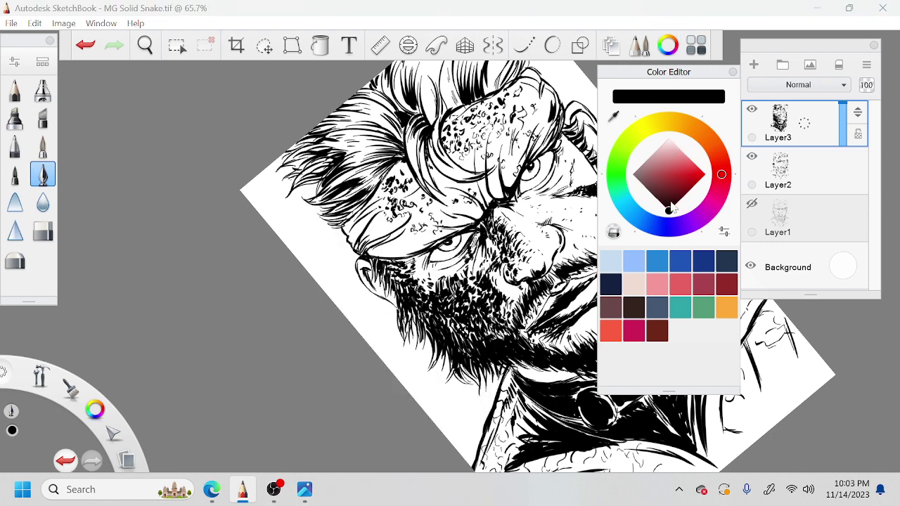
left_click_drag(669, 211, 670, 136)
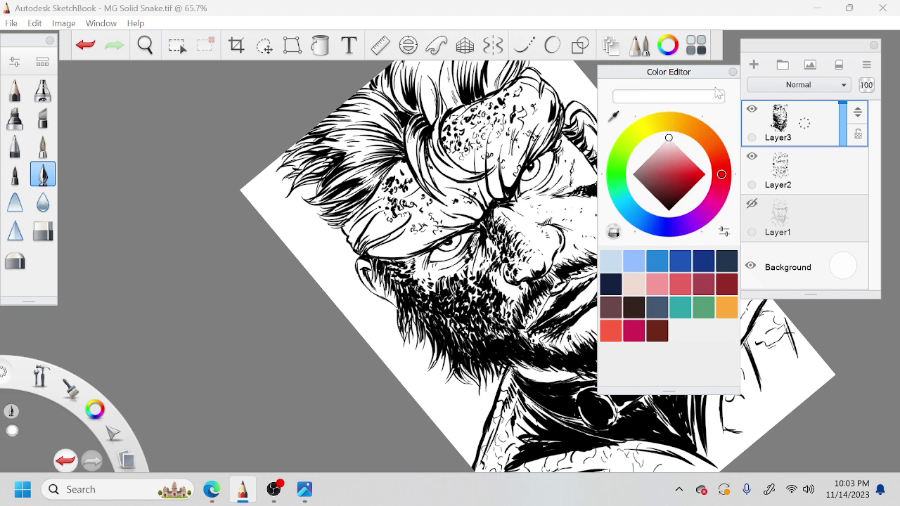
left_click(733, 71)
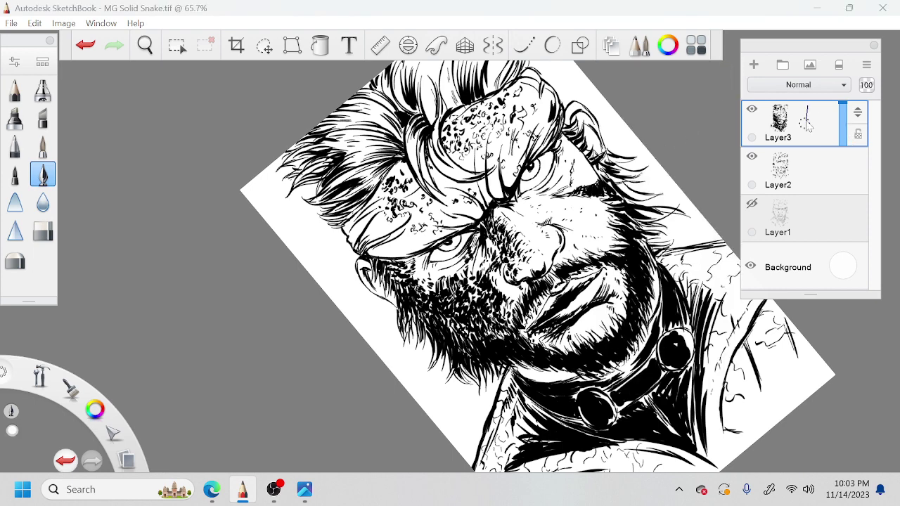
Add a new layer above Layer3 and draw fine white hair strokes through the black beard on the jaw and chin
left_click_drag(805, 123, 806, 81)
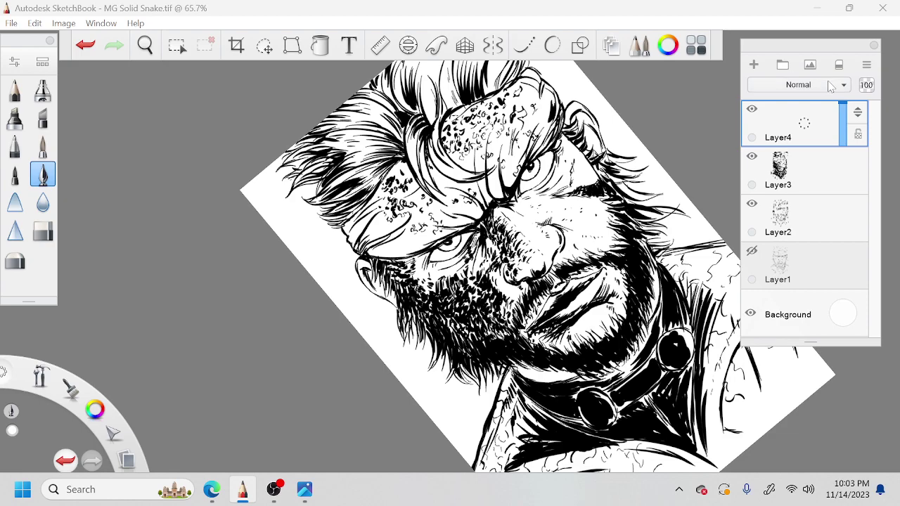
key("space")
left_click_drag(572, 297, 611, 307)
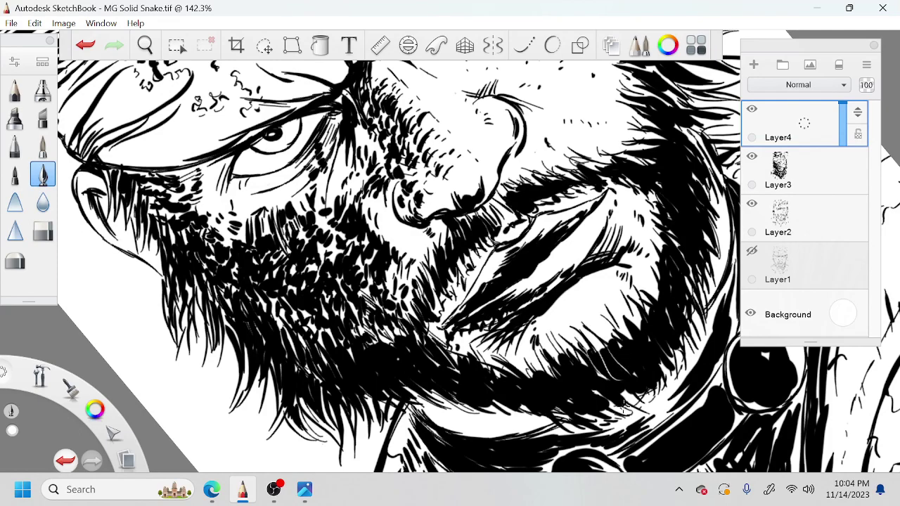
key("space")
left_click_drag(614, 381, 566, 327)
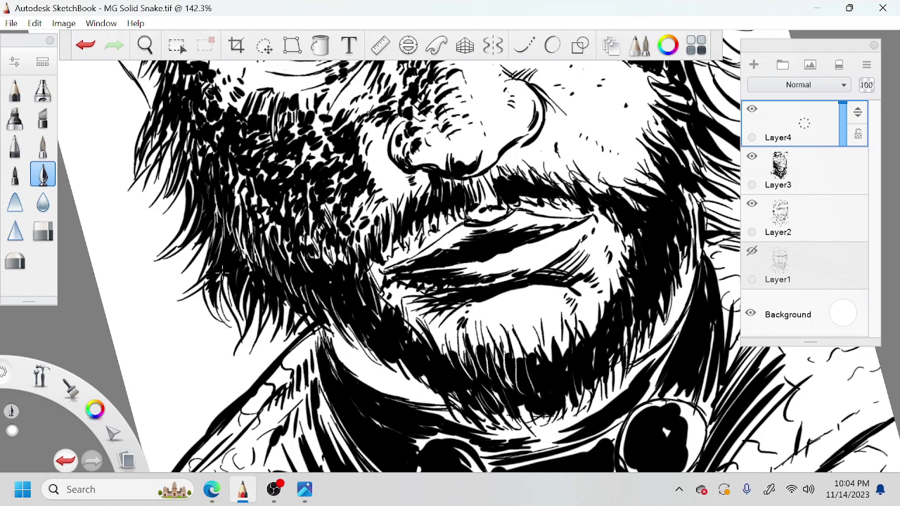
Draw thin white hairs through the dark beard on the left cheek and sideburn
key("space")
left_click_drag(324, 229, 373, 301)
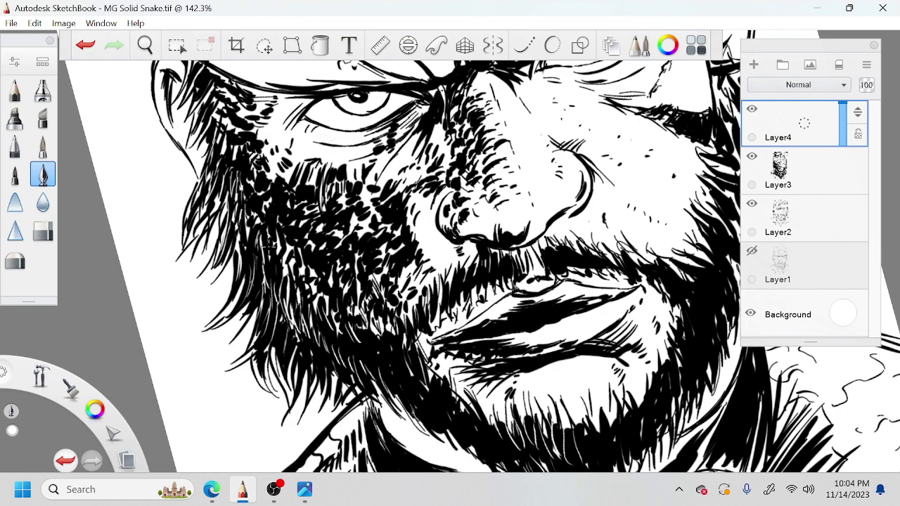
key("space")
left_click_drag(328, 239, 358, 321)
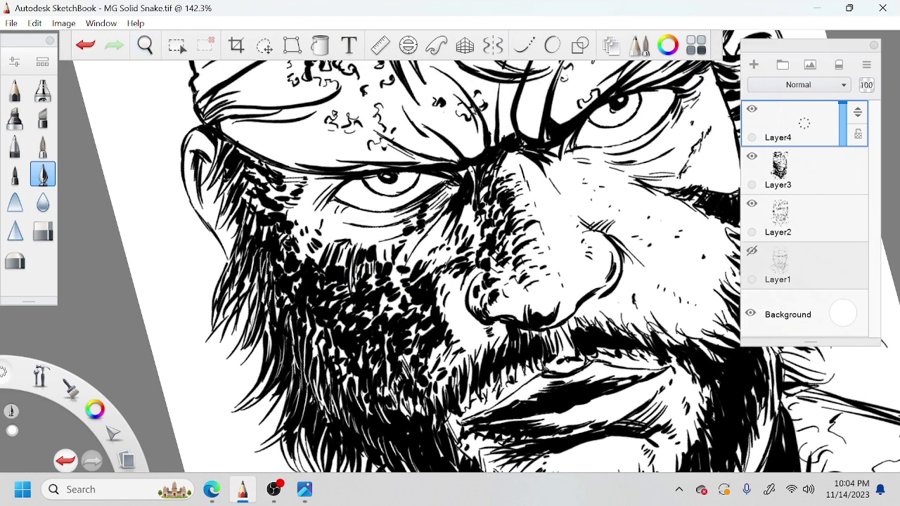
key("space")
left_click_drag(485, 358, 442, 282)
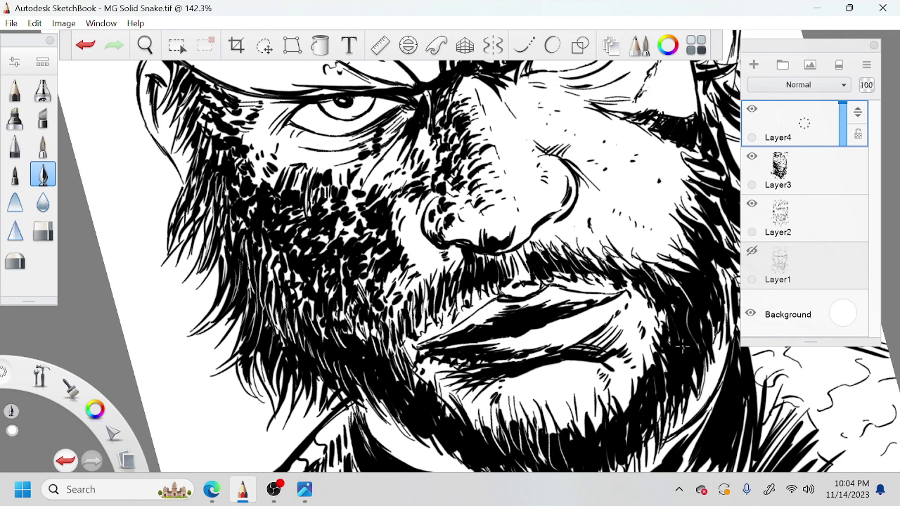
Draw thin white hairs through the solid black beard on the chin and up the right jaw
key("space")
left_click_drag(682, 346, 671, 304)
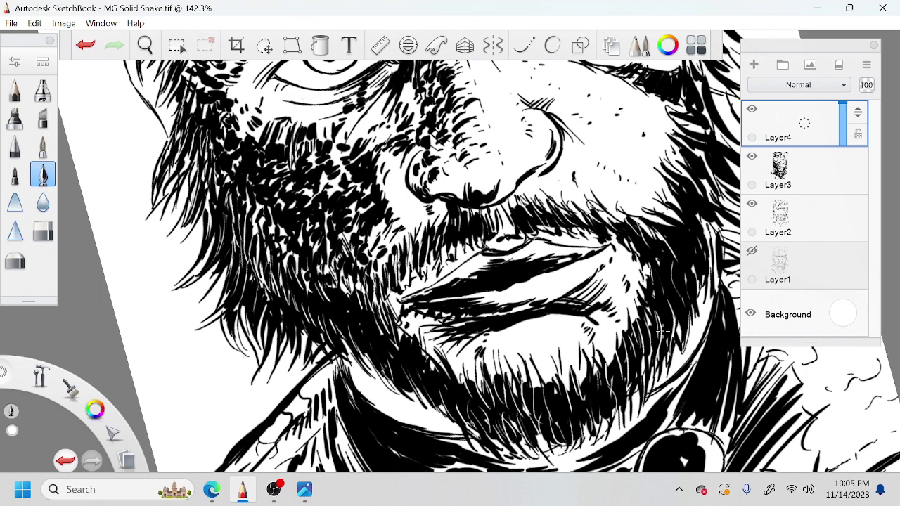
key("space")
left_click_drag(663, 331, 578, 408)
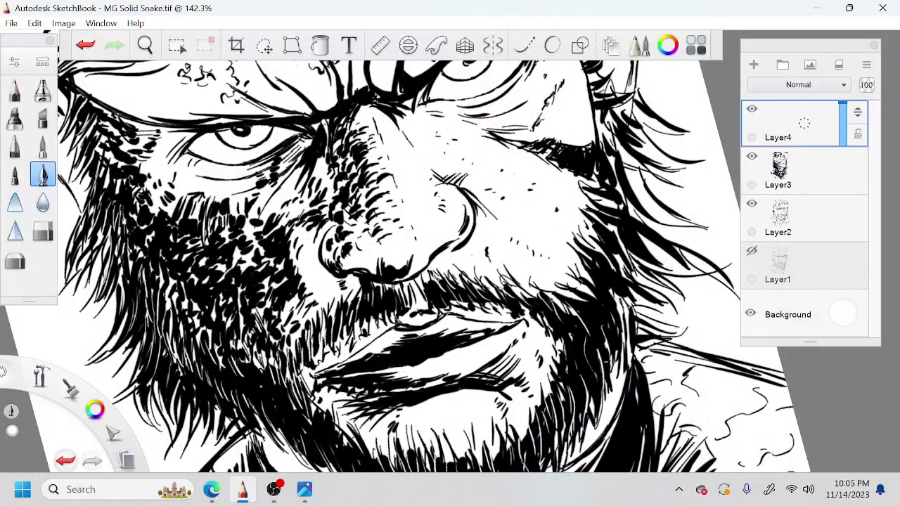
mouse_move(585, 317)
left_mouse_down()
mouse_move(608, 343)
mouse_move(610, 332)
left_mouse_up()
mouse_move(595, 298)
left_mouse_down()
mouse_move(583, 280)
mouse_move(603, 294)
mouse_move(597, 261)
mouse_move(621, 264)
mouse_move(604, 229)
left_mouse_up()
mouse_move(641, 253)
left_mouse_down()
mouse_move(623, 235)
mouse_move(597, 384)
mouse_move(598, 295)
left_mouse_up()
Add fine white strands to the black areas of the central forelock and the swept hair above the left temple
key("space")
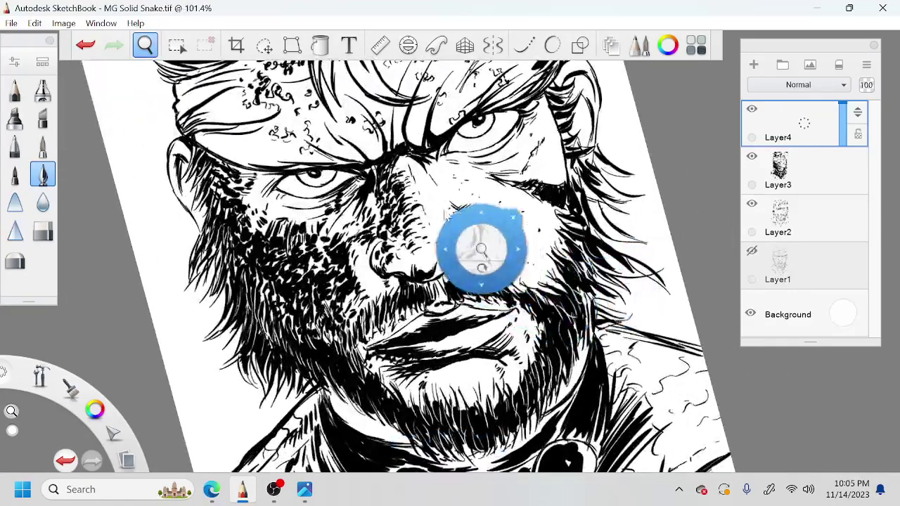
left_click_drag(470, 216, 528, 299)
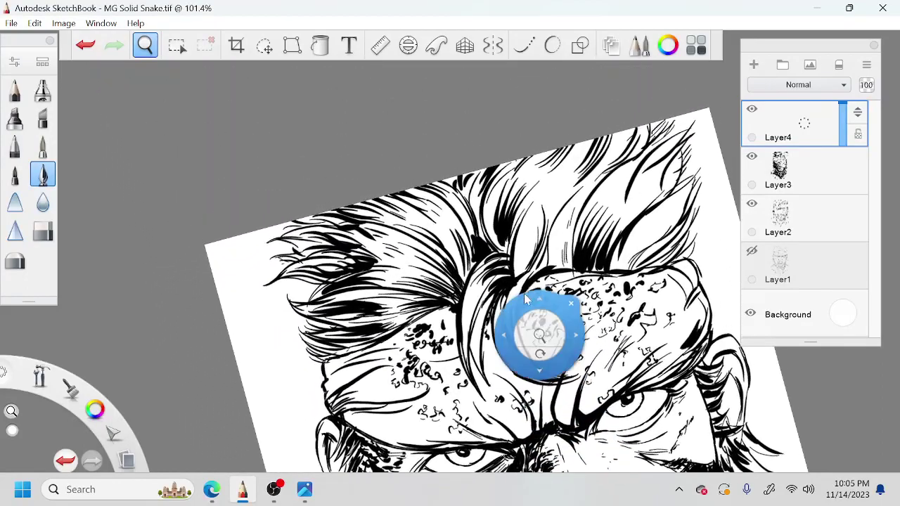
left_click_drag(552, 330, 556, 294)
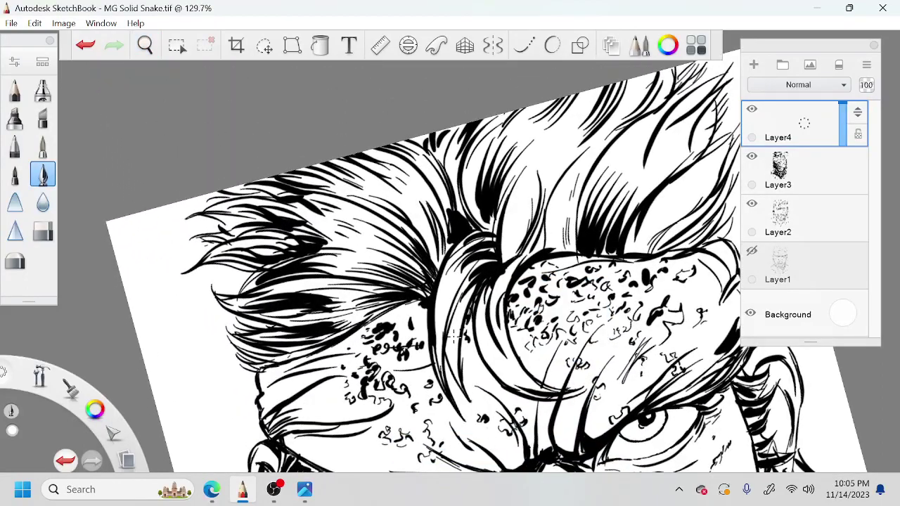
left_click_drag(437, 360, 440, 288)
left_click_drag(436, 346, 438, 280)
left_click_drag(296, 333, 349, 313)
left_click_drag(286, 301, 342, 296)
left_click_drag(279, 273, 326, 264)
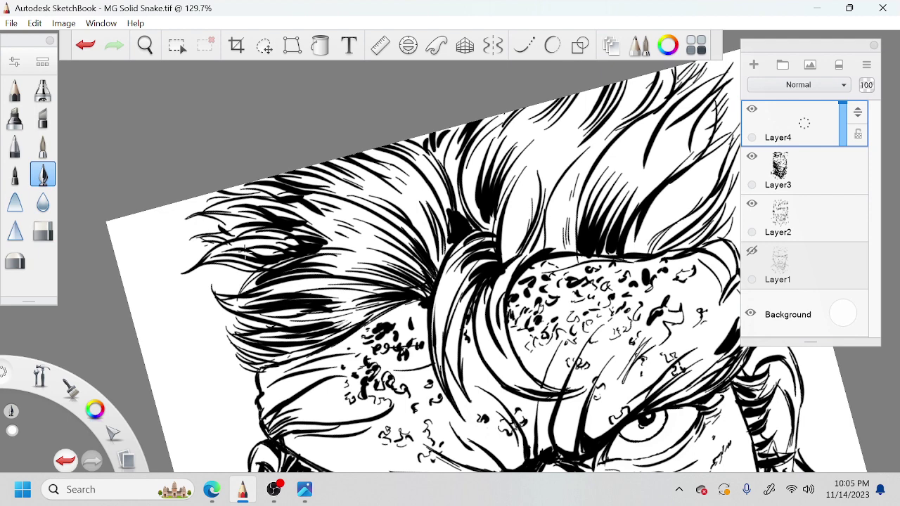
Add fine white strands to the upper left hair spikes and the dark roots above the forehead
left_click_drag(246, 253, 287, 260)
mouse_move(250, 215)
left_mouse_down()
mouse_move(305, 227)
mouse_move(253, 206)
mouse_move(331, 222)
mouse_move(299, 189)
mouse_move(280, 184)
mouse_move(327, 217)
left_mouse_up()
left_click_drag(496, 209, 494, 161)
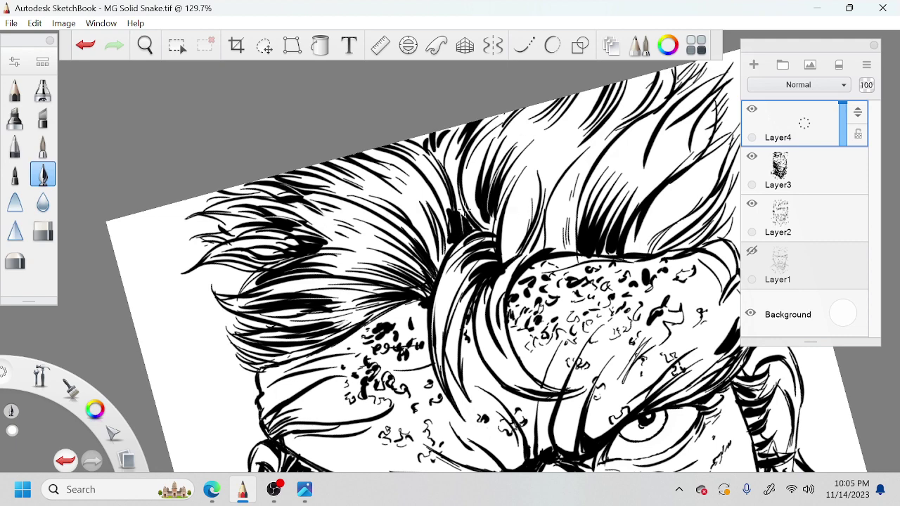
left_click_drag(590, 238, 605, 197)
left_click_drag(637, 228, 667, 183)
Undo the last white stroke and add a short white mark in the dark area beside the mouth
key("space")
left_click_drag(553, 352, 524, 138)
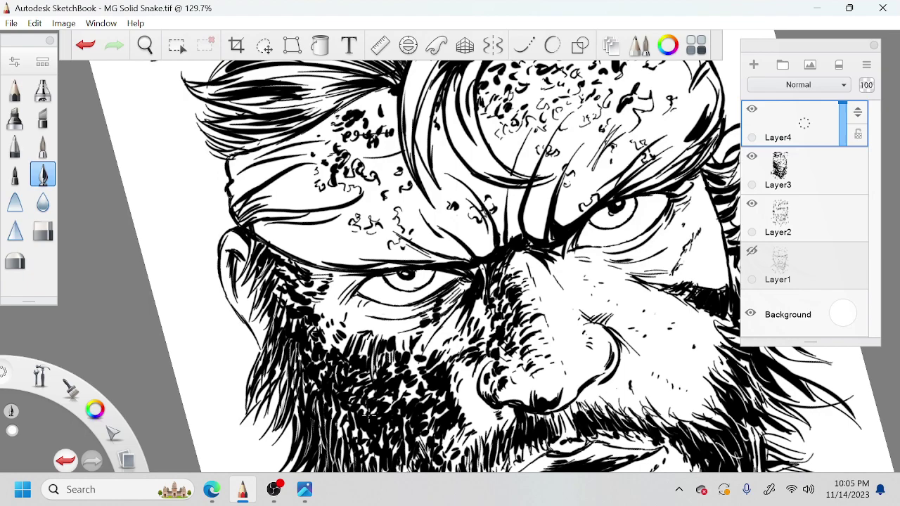
key("space")
left_click_drag(432, 338, 511, 372)
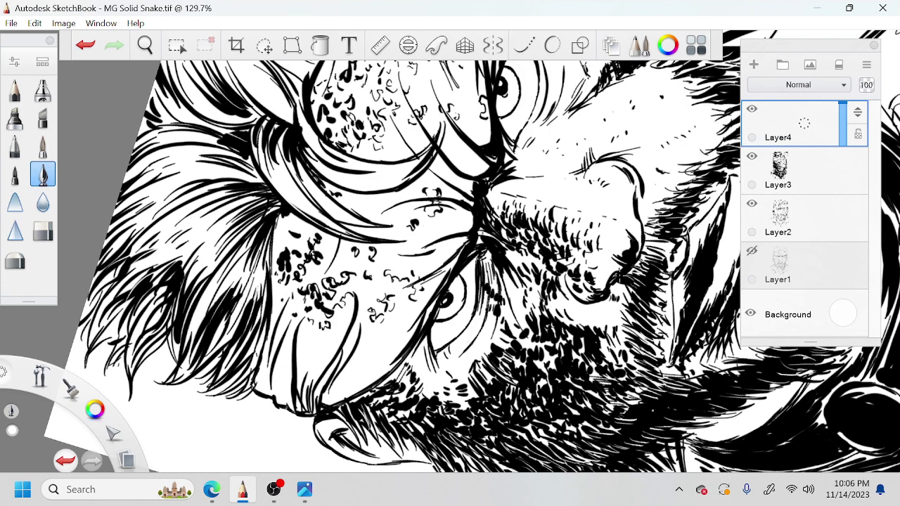
key("space")
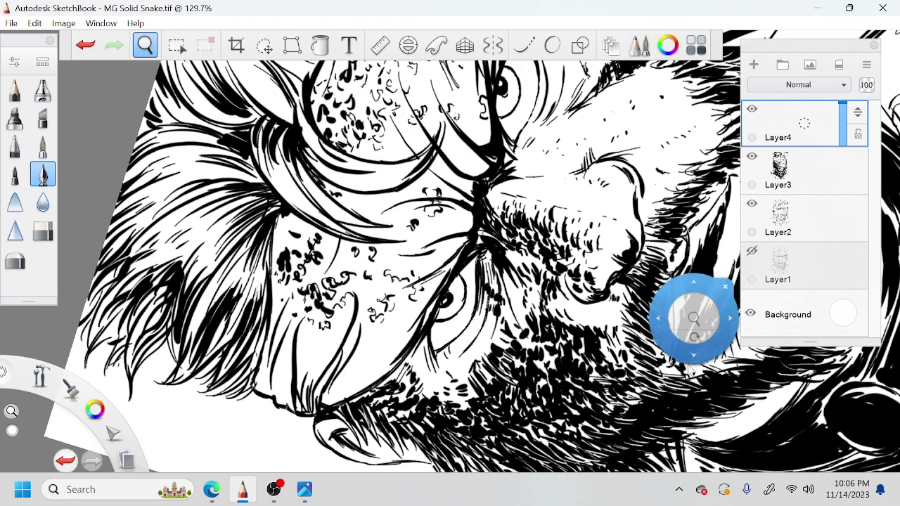
left_click_drag(729, 357, 562, 354)
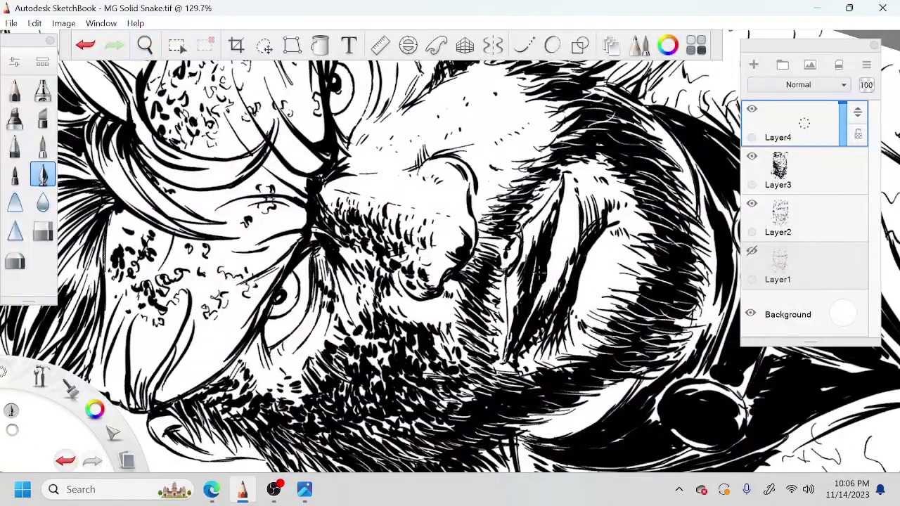
key("ctrl+z")
left_click_drag(519, 333, 523, 320)
Draw thin white streaks down the solid black collar on the left side of the neck
key("space")
left_click_drag(613, 226, 517, 326)
key("space")
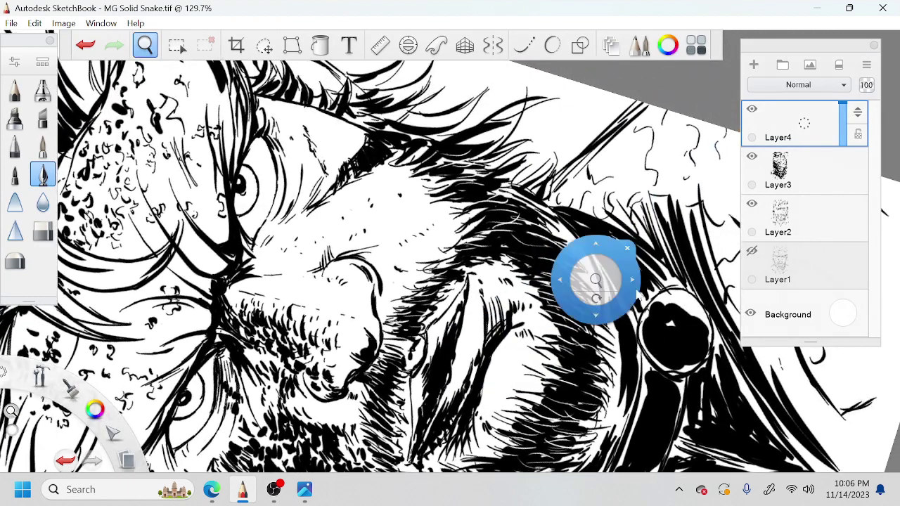
left_click_drag(637, 294, 612, 198)
left_click_drag(504, 363, 232, 239)
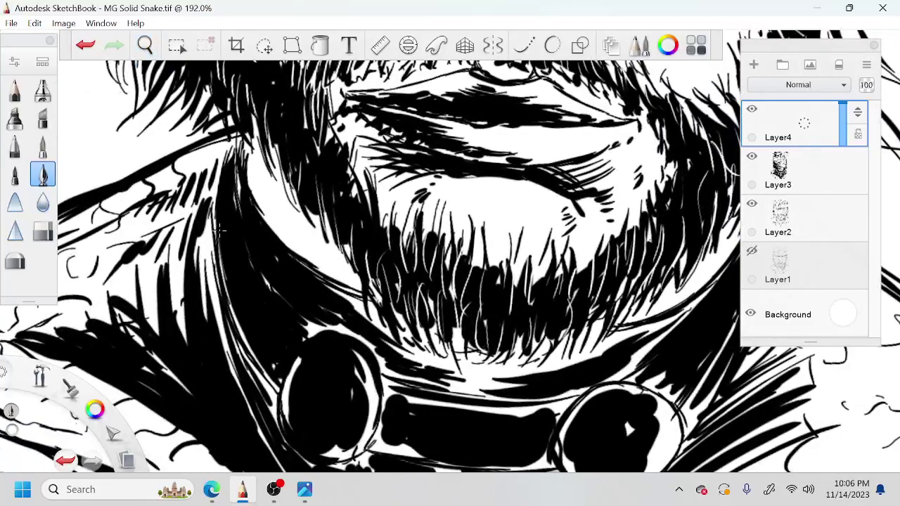
mouse_move(226, 281)
left_mouse_down()
mouse_move(266, 361)
mouse_move(277, 359)
left_mouse_up()
left_click_drag(242, 301, 285, 351)
Add wavy white highlights inside the two black round fasteners at the front of the collar
key("space")
mouse_move(448, 336)
left_mouse_down()
mouse_move(404, 251)
mouse_move(424, 198)
mouse_move(451, 184)
left_mouse_up()
mouse_move(316, 243)
left_mouse_down()
mouse_move(351, 324)
mouse_move(313, 210)
mouse_move(362, 326)
left_mouse_up()
mouse_move(280, 167)
left_mouse_down()
mouse_move(308, 163)
mouse_move(314, 142)
mouse_move(349, 111)
left_mouse_up()
key("space")
left_click_drag(425, 256, 424, 192)
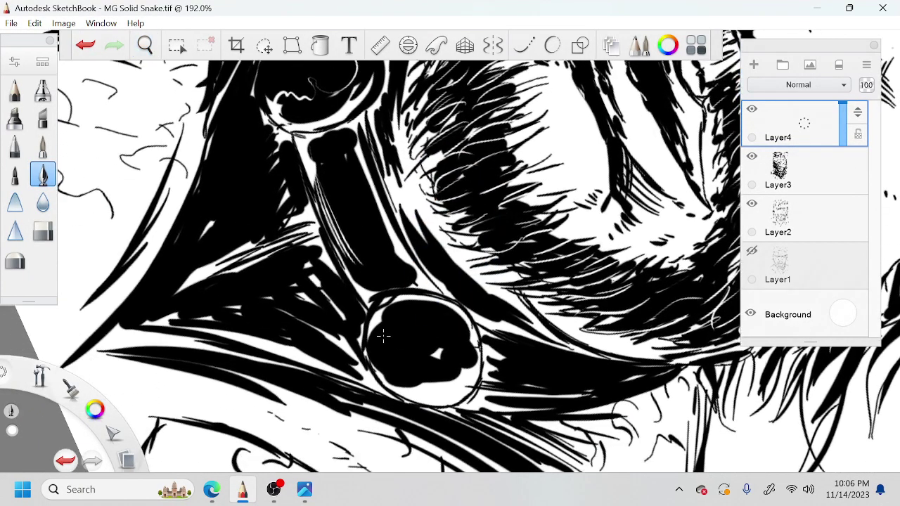
mouse_move(382, 330)
left_mouse_down()
mouse_move(390, 386)
mouse_move(426, 381)
mouse_move(461, 329)
mouse_move(471, 346)
left_mouse_up()
Draw thin white streaks along the black collar panel below the left round fastener
left_click_drag(118, 315, 177, 229)
left_click_drag(142, 313, 198, 221)
left_click_drag(154, 300, 187, 229)
left_click_drag(192, 273, 227, 191)
left_click_drag(196, 248, 226, 157)
left_click_drag(203, 227, 226, 139)
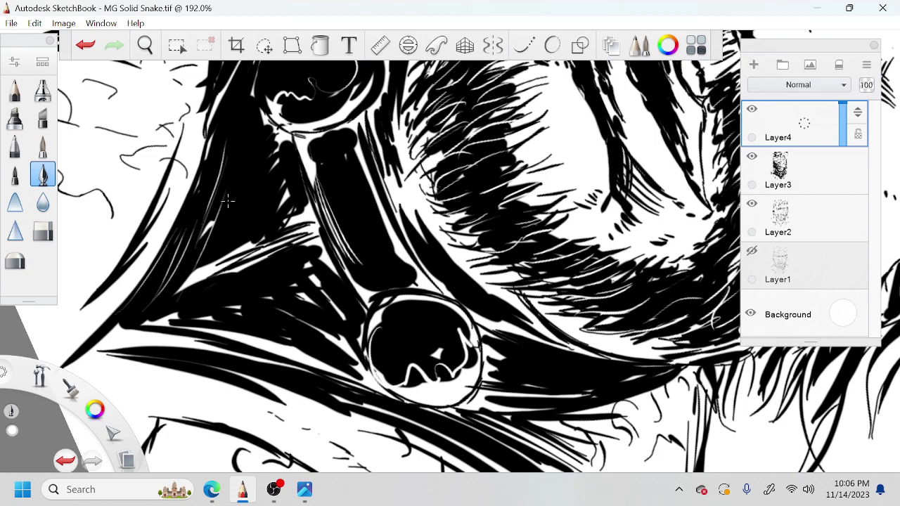
left_click_drag(233, 217, 247, 182)
left_click_drag(222, 247, 233, 219)
Add fine white streaks to the dark folds at the outer left edge of the collar
key("space")
left_click_drag(302, 218, 386, 418)
left_click_drag(208, 232, 223, 299)
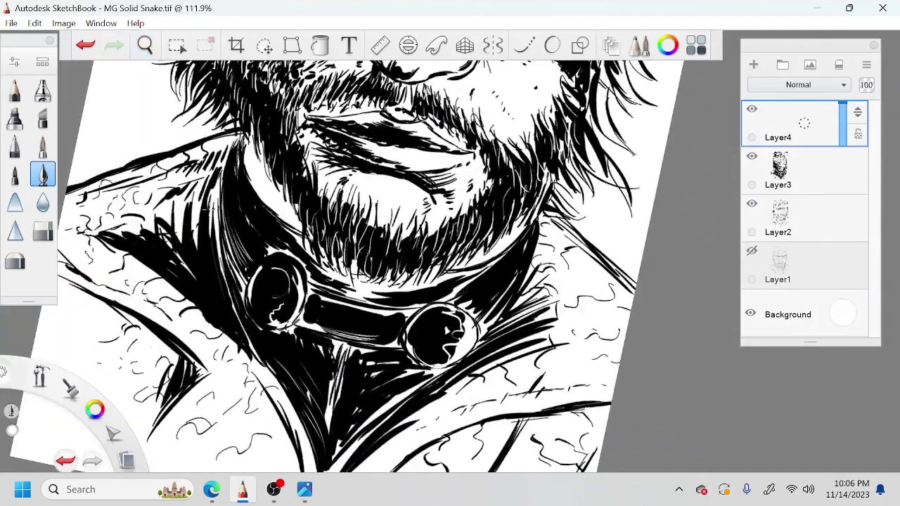
mouse_move(205, 199)
left_mouse_down()
mouse_move(211, 277)
mouse_move(191, 199)
left_mouse_up()
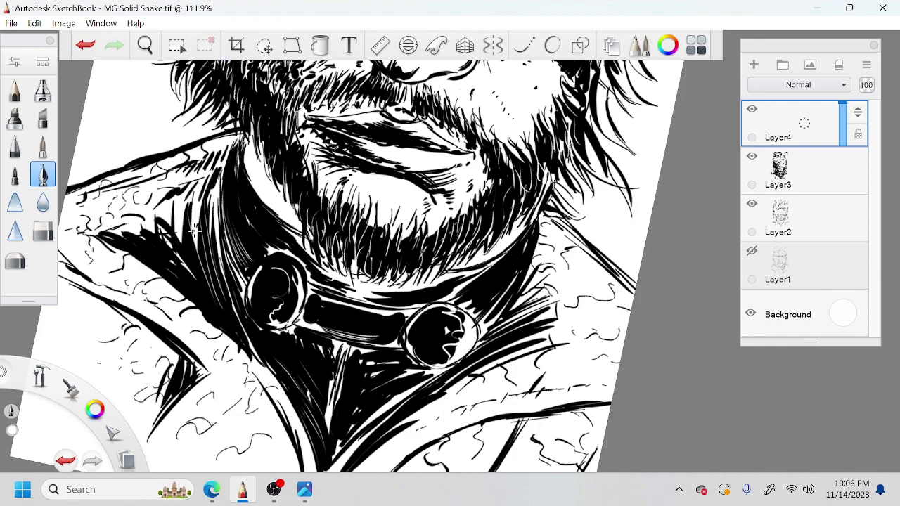
left_click_drag(194, 231, 209, 282)
Draw thin white streaks through the black collar above the right fastener and the dark folds beside it, undoing the last stray stroke
key("space")
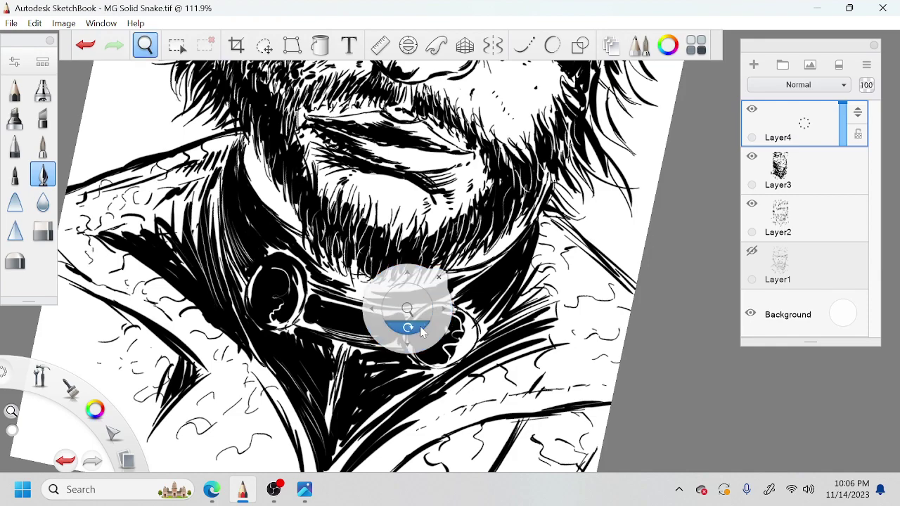
left_click_drag(416, 328, 500, 236)
left_click_drag(491, 273, 497, 224)
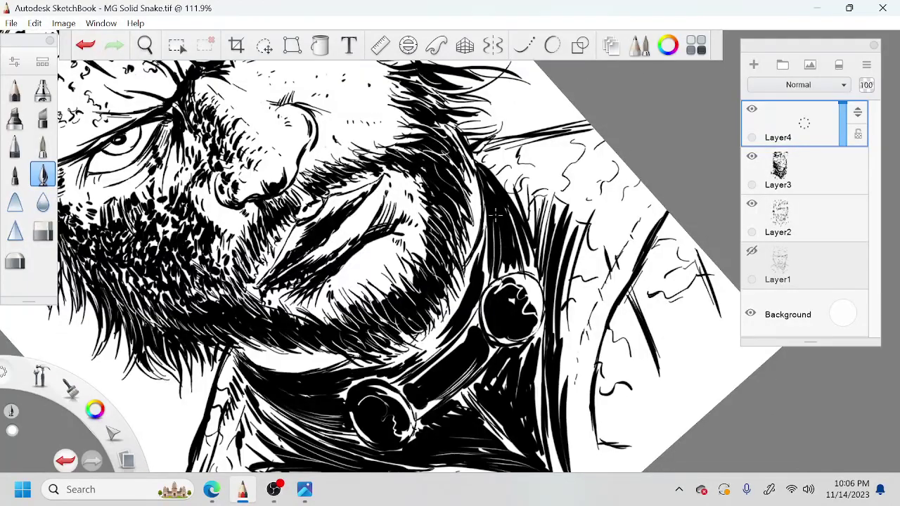
left_click_drag(515, 272, 501, 221)
left_click_drag(521, 260, 507, 222)
left_click_drag(556, 282, 569, 214)
left_click_drag(557, 263, 568, 217)
left_click_drag(563, 279, 578, 226)
left_click_drag(485, 176, 515, 242)
key("ctrl+z")
Place a small white highlight in the pupil of the left eye
mouse_move(485, 181)
left_mouse_down()
mouse_move(499, 239)
mouse_move(474, 267)
mouse_move(592, 350)
left_mouse_up()
key("space")
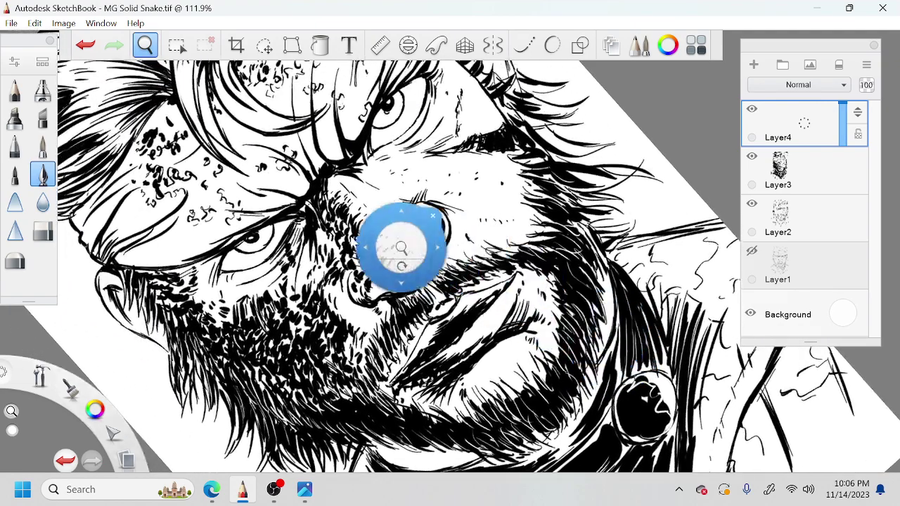
key("space")
left_click_drag(337, 235, 402, 235)
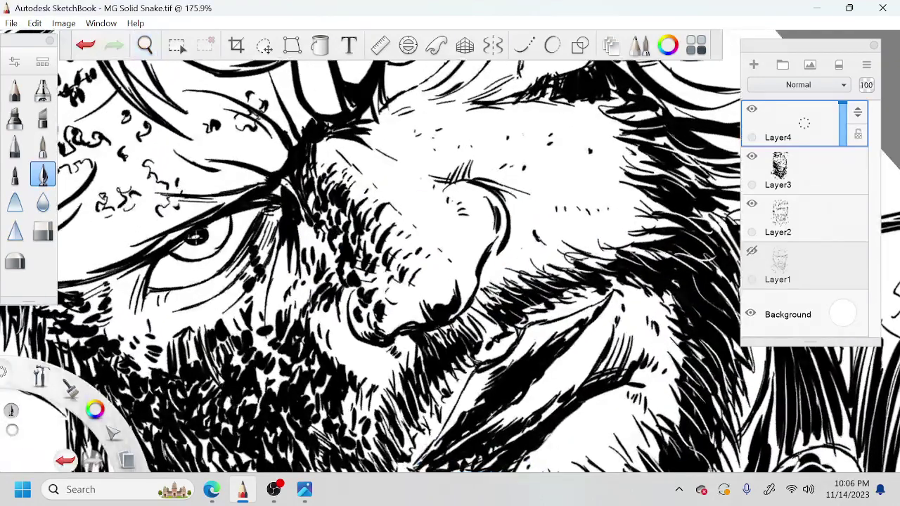
left_click(196, 233)
Switch the ink to black and draw fine dark hairs along the right half of the moustache
key("space")
left_click_drag(431, 170, 429, 289)
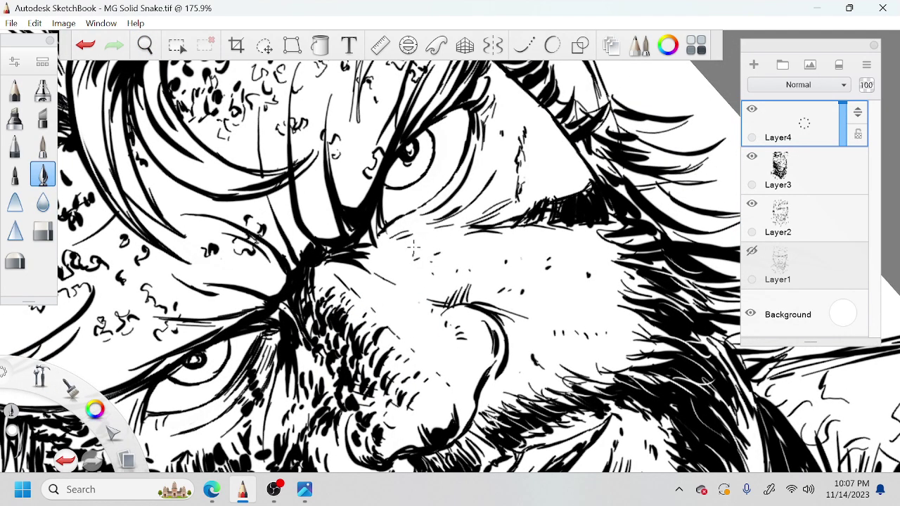
key("space")
scroll(422, 228, "down", 3)
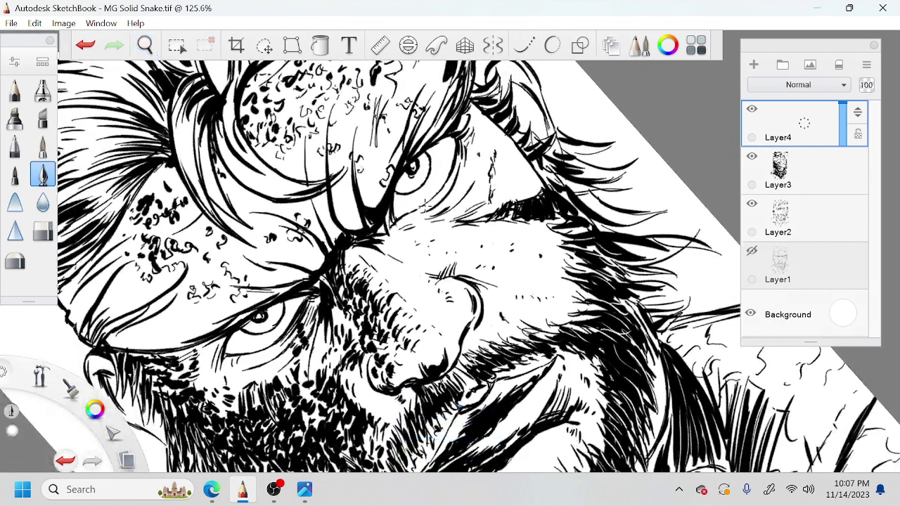
left_click(697, 45)
left_click(695, 46)
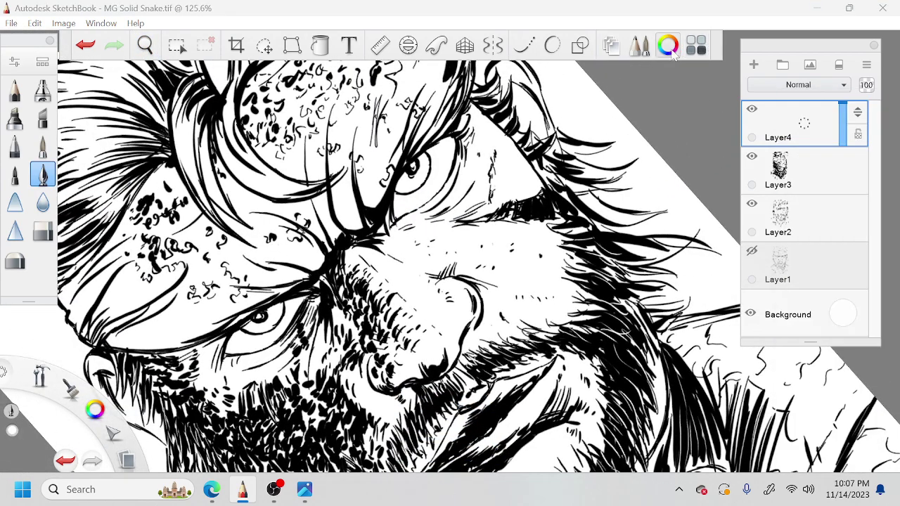
left_click(669, 45)
left_click_drag(669, 138, 671, 208)
left_click(733, 71)
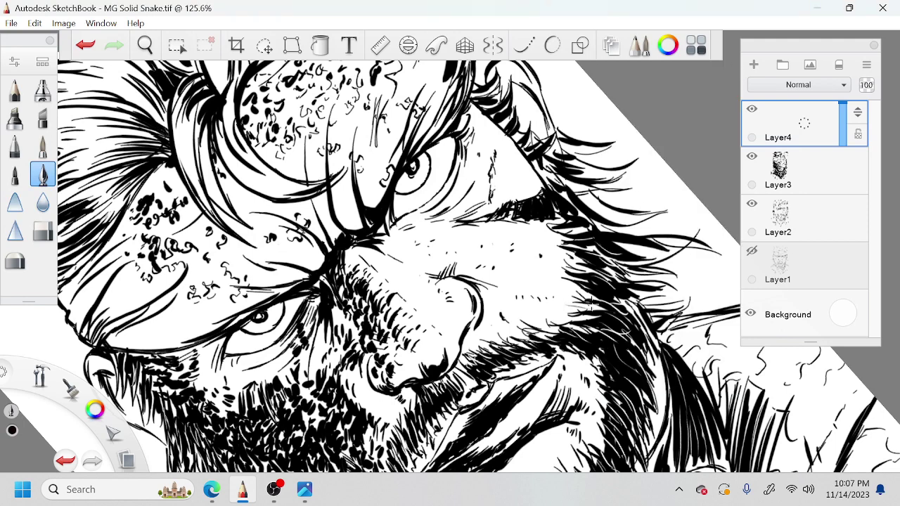
left_click_drag(582, 316, 513, 341)
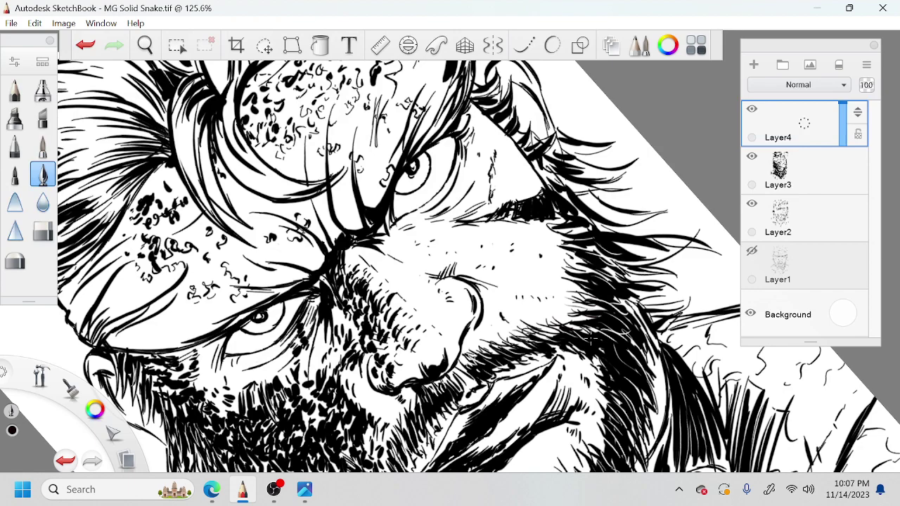
Switch the ink back to white and draw thin hairs through the lower beard, from the chin along the left jaw
key("space")
left_click_drag(633, 357, 605, 310)
key("space")
left_click_drag(556, 382, 560, 286)
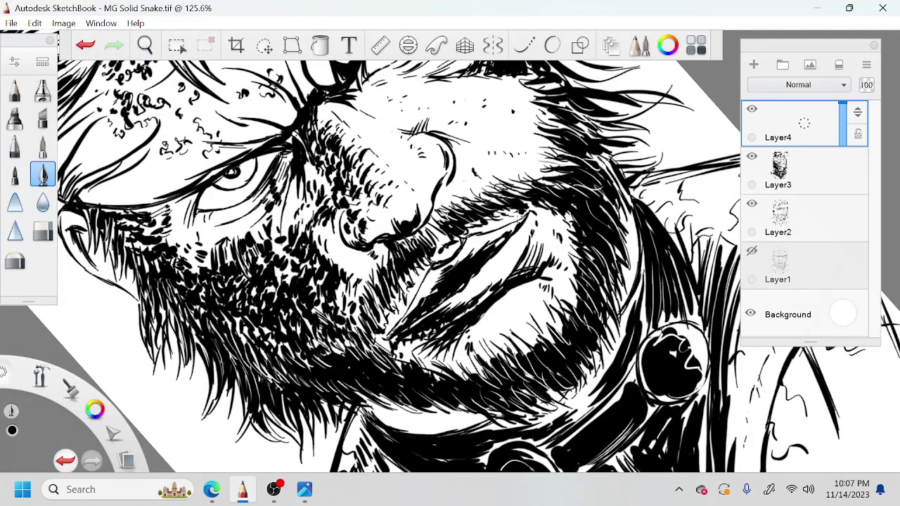
left_click(667, 45)
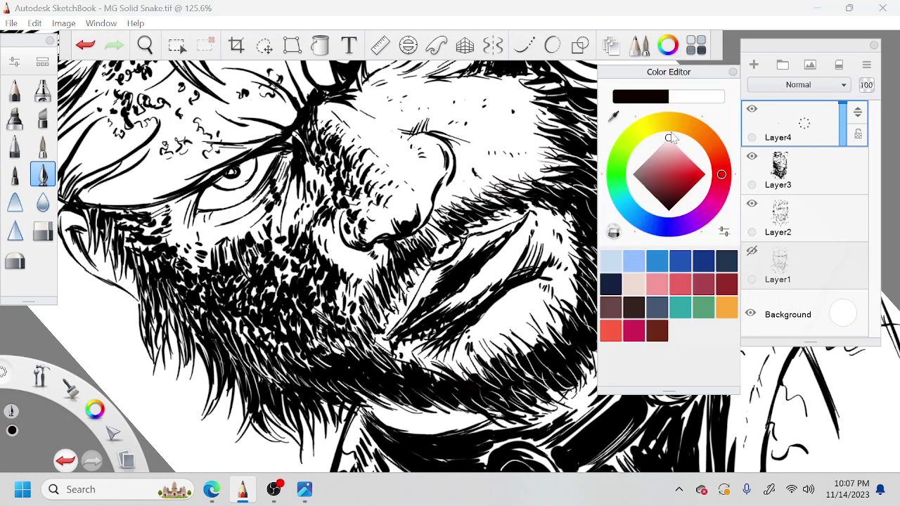
left_click(670, 144)
left_click(733, 71)
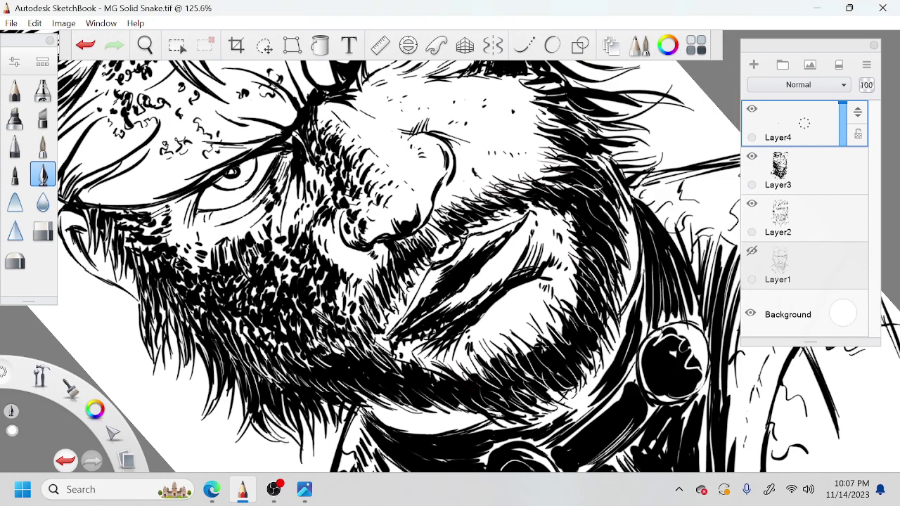
mouse_move(540, 342)
left_mouse_down()
mouse_move(569, 377)
mouse_move(581, 370)
left_mouse_up()
mouse_move(491, 377)
left_mouse_down()
mouse_move(468, 404)
mouse_move(450, 407)
left_mouse_up()
mouse_move(454, 367)
left_mouse_down()
mouse_move(430, 394)
mouse_move(400, 396)
mouse_move(389, 375)
mouse_move(337, 381)
left_mouse_up()
mouse_move(331, 344)
left_mouse_down()
mouse_move(311, 361)
mouse_move(291, 362)
left_mouse_up()
mouse_move(307, 337)
left_mouse_down()
mouse_move(285, 359)
mouse_move(267, 350)
left_mouse_up()
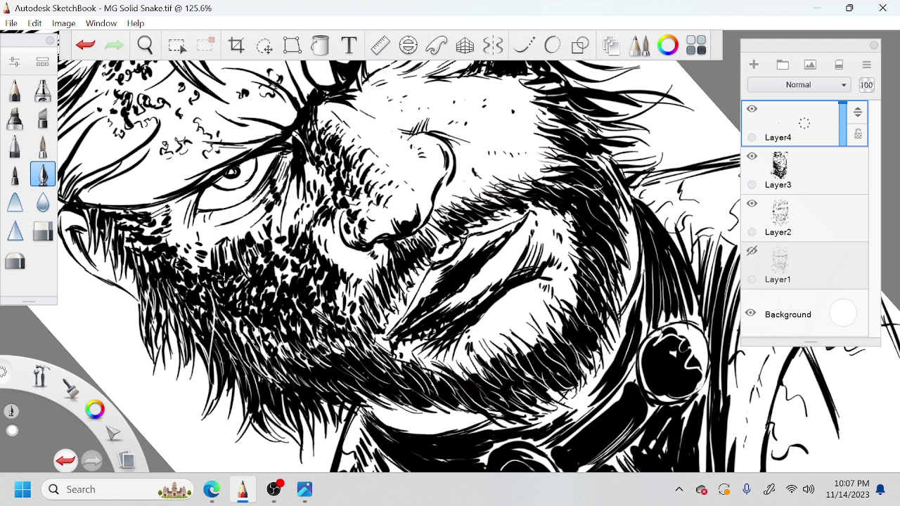
Undo the last white hair and rework the fine strands in the beard along the left jaw and below the mouth
key("ctrl+z")
left_click_drag(215, 374, 205, 345)
left_click_drag(367, 339, 420, 397)
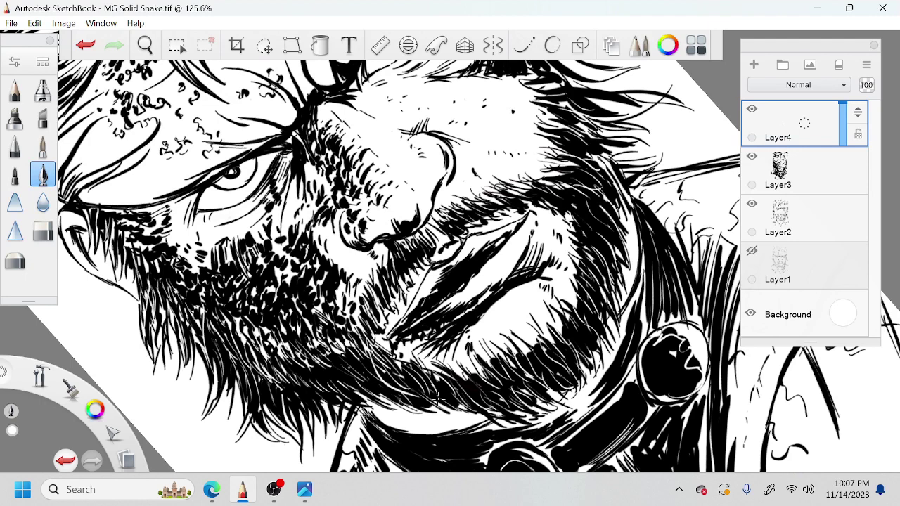
key("ctrl+z")
left_click_drag(364, 340, 400, 403)
Examine the right sideburn, ear, cheek and beard for dark areas that still need strands
key("space")
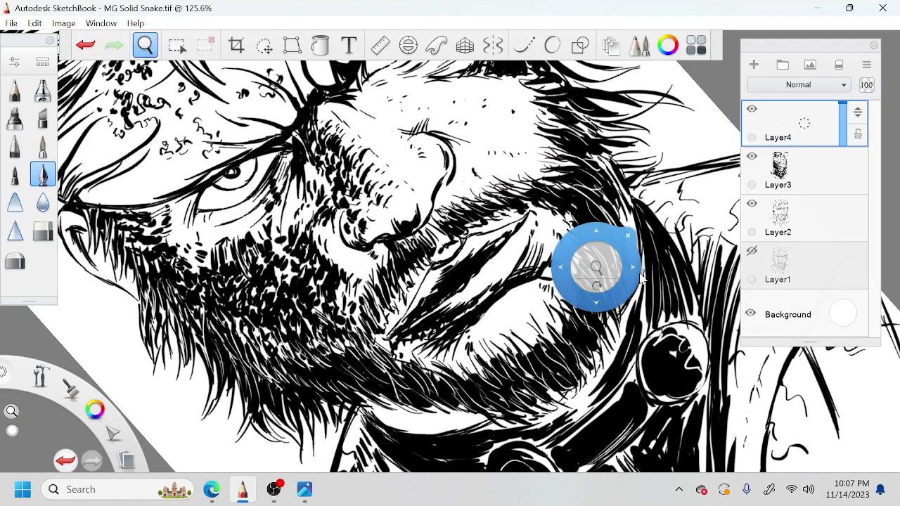
left_click_drag(490, 243, 436, 360)
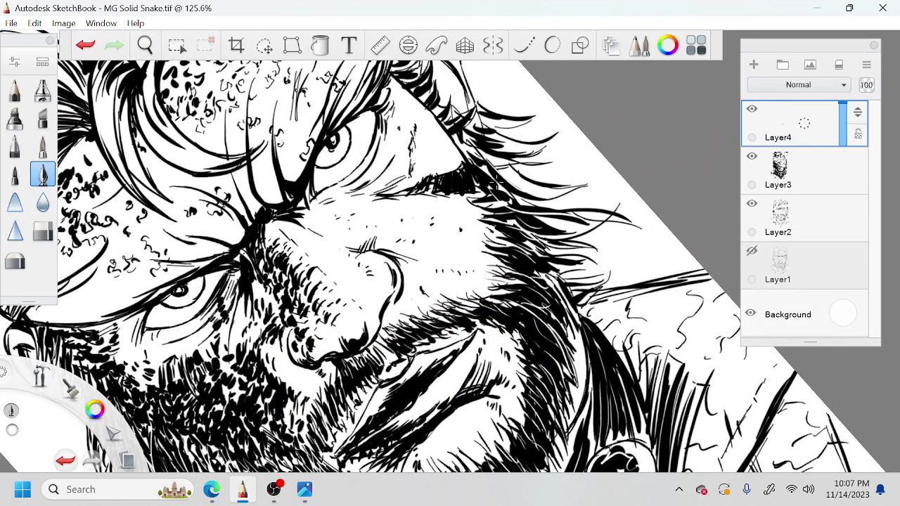
key("space")
left_click_drag(451, 253, 468, 345)
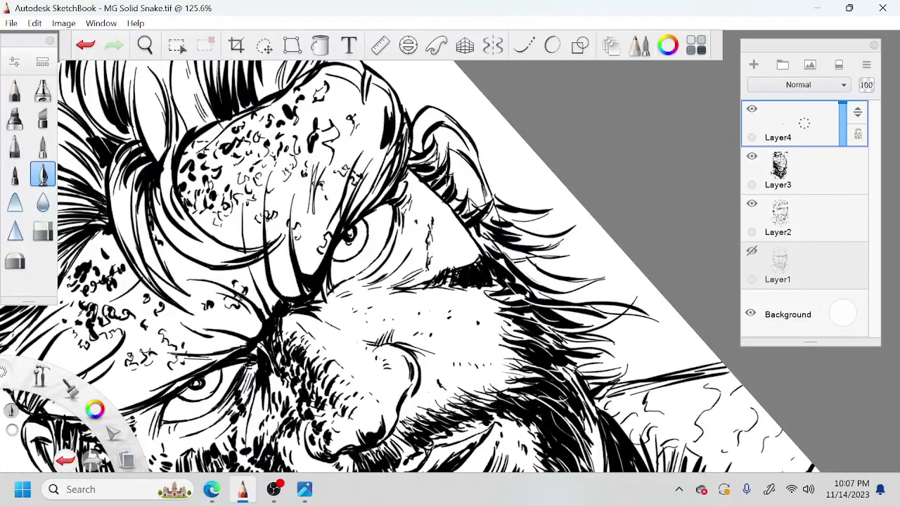
key("space")
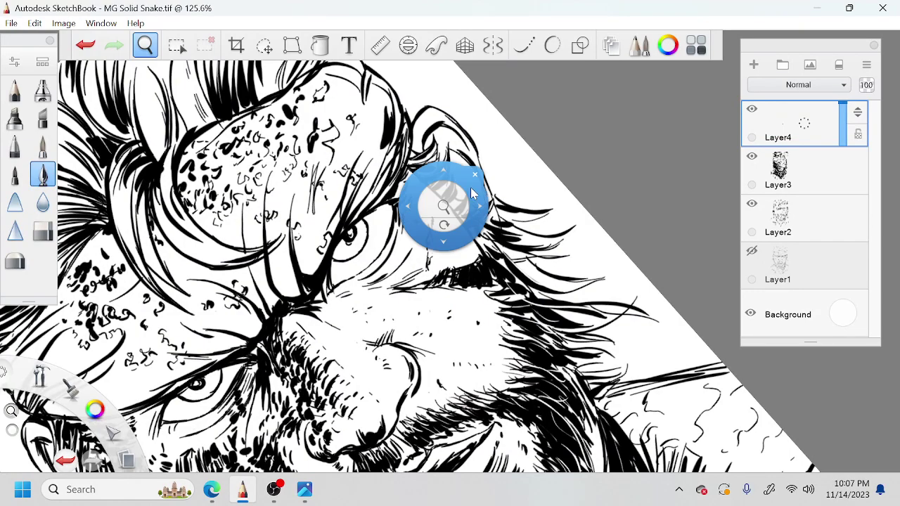
left_click_drag(532, 274, 599, 152)
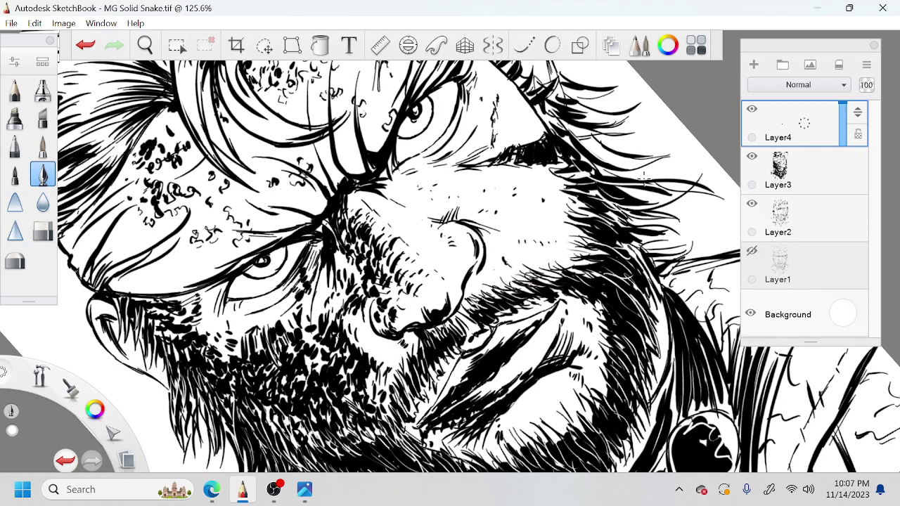
key("space")
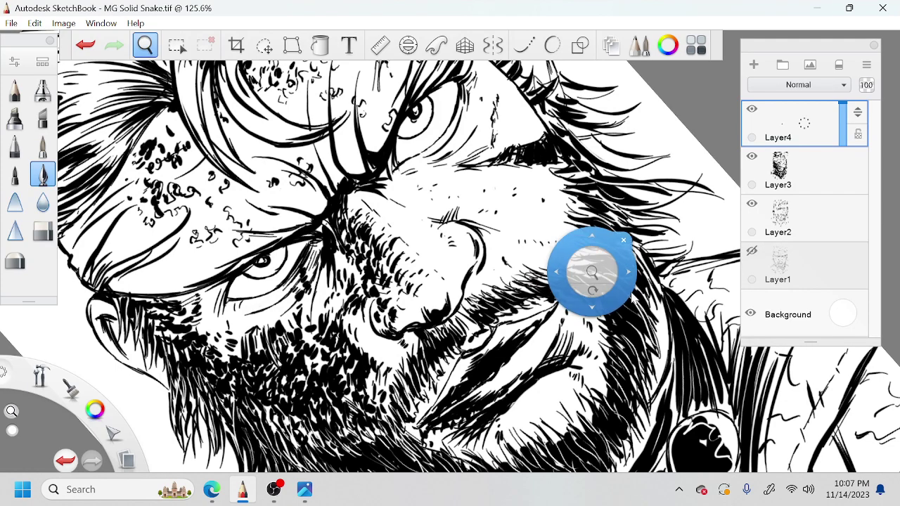
mouse_move(592, 272)
left_mouse_down()
mouse_move(514, 209)
mouse_move(500, 163)
left_mouse_up()
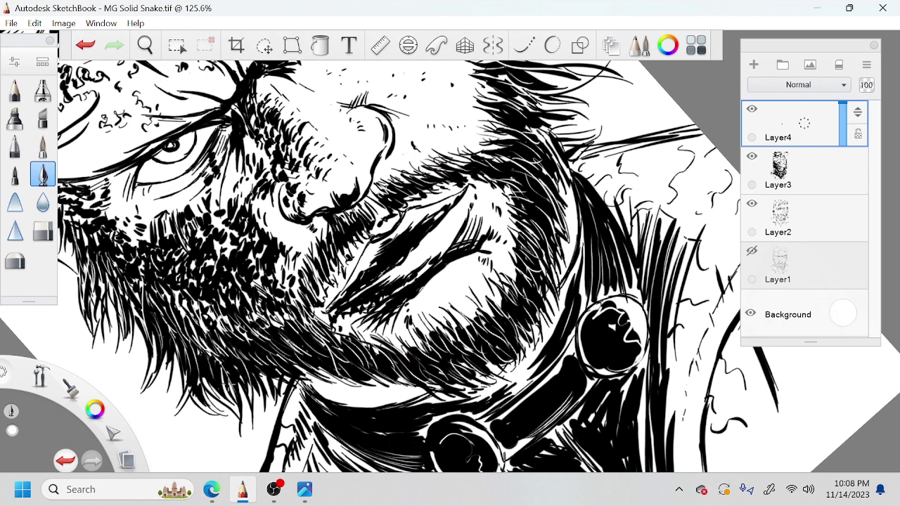
Draw short white hairs through the left half of the moustache above the upper lip
key("space")
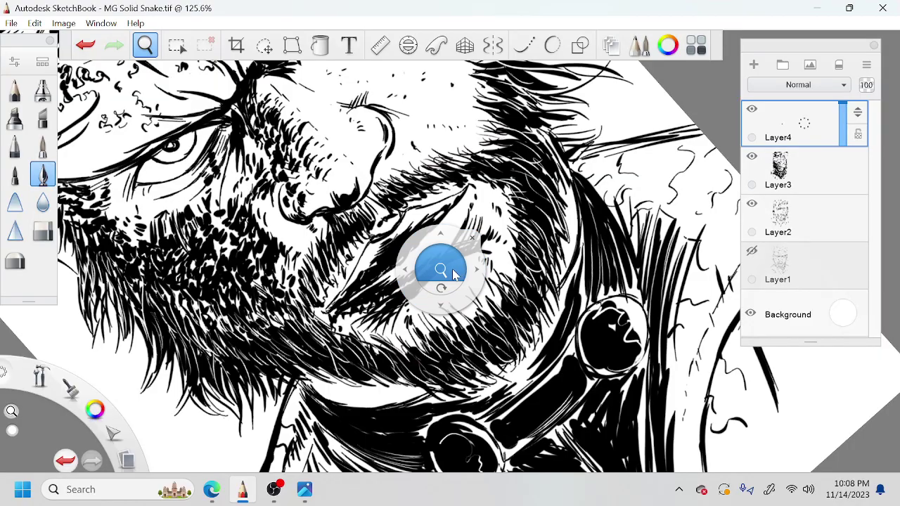
left_click_drag(456, 273, 369, 318)
key("space")
key("space")
left_click_drag(462, 272, 521, 225)
left_click_drag(321, 113, 316, 138)
left_click_drag(307, 111, 299, 152)
left_click_drag(302, 117, 296, 149)
mouse_move(297, 123)
left_mouse_down()
mouse_move(292, 160)
mouse_move(288, 153)
left_mouse_up()
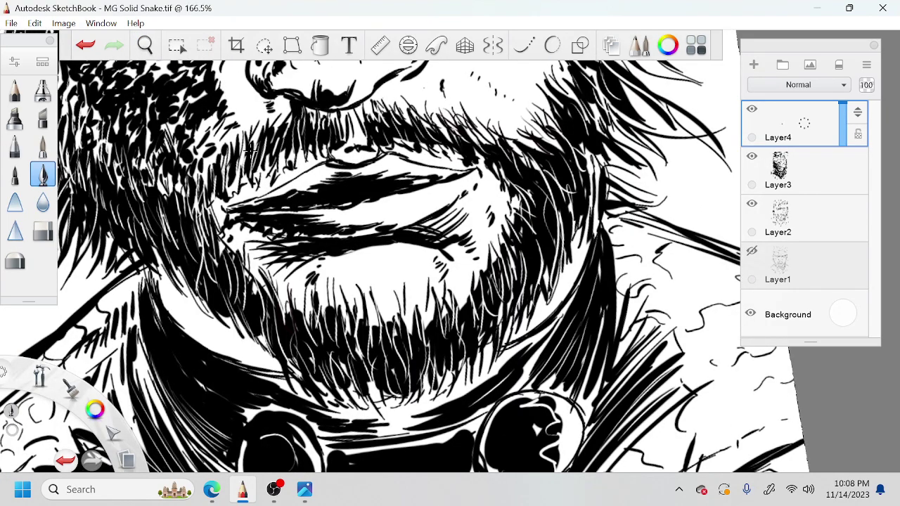
Draw short white hairs through the right half of the moustache, starting beneath the nose
mouse_move(380, 119)
left_mouse_down()
mouse_move(384, 144)
mouse_move(406, 141)
left_mouse_up()
left_click_drag(373, 114, 377, 144)
left_click_drag(411, 117, 412, 135)
left_click_drag(416, 136, 440, 146)
mouse_move(449, 123)
left_mouse_down()
mouse_move(461, 147)
mouse_move(476, 149)
left_mouse_up()
Add fine white strands to the dark beard beside the right mouth corner and up the right cheek
mouse_move(485, 138)
left_mouse_down()
mouse_move(500, 172)
mouse_move(535, 190)
left_mouse_up()
left_click_drag(527, 168, 546, 226)
left_click_drag(543, 203, 534, 260)
mouse_move(559, 142)
left_mouse_down()
mouse_move(567, 193)
mouse_move(581, 198)
left_mouse_up()
left_click_drag(578, 164, 585, 214)
left_click_drag(564, 110, 580, 141)
left_click_drag(581, 129, 603, 148)
left_click_drag(565, 102, 587, 139)
Switch the ink to black and draw short hairs along the beard's upper edge on the right cheek
mouse_move(474, 315)
left_mouse_down()
mouse_move(467, 359)
mouse_move(453, 340)
mouse_move(431, 423)
left_mouse_up()
key("space")
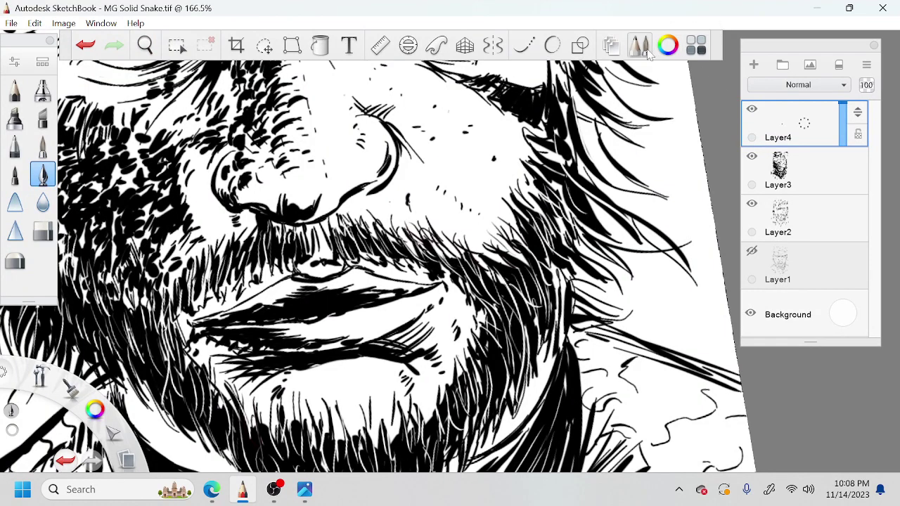
left_click(667, 45)
left_click_drag(680, 166, 674, 231)
mouse_move(498, 199)
left_mouse_down()
mouse_move(495, 234)
mouse_move(489, 226)
left_mouse_up()
left_click_drag(512, 198, 510, 194)
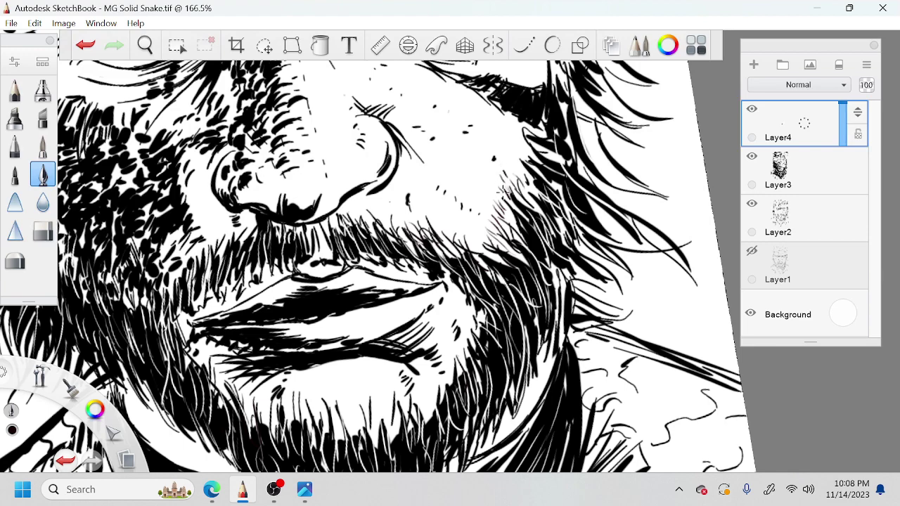
Extend the short black hairs along the beard's edge up the right cheek toward the sideburn
left_click_drag(491, 190, 495, 203)
left_click_drag(510, 164, 518, 173)
mouse_move(518, 141)
left_mouse_down()
mouse_move(525, 149)
mouse_move(521, 131)
left_mouse_up()
Draw short, fine black hairs on the left cheek beside the nostril, along the inner edge of the stubble
key("space")
left_click_drag(380, 274, 543, 288)
left_click_drag(547, 330, 565, 280)
mouse_move(360, 267)
left_mouse_down()
mouse_move(369, 284)
mouse_move(336, 266)
mouse_move(363, 271)
left_mouse_up()
left_click_drag(364, 247, 359, 260)
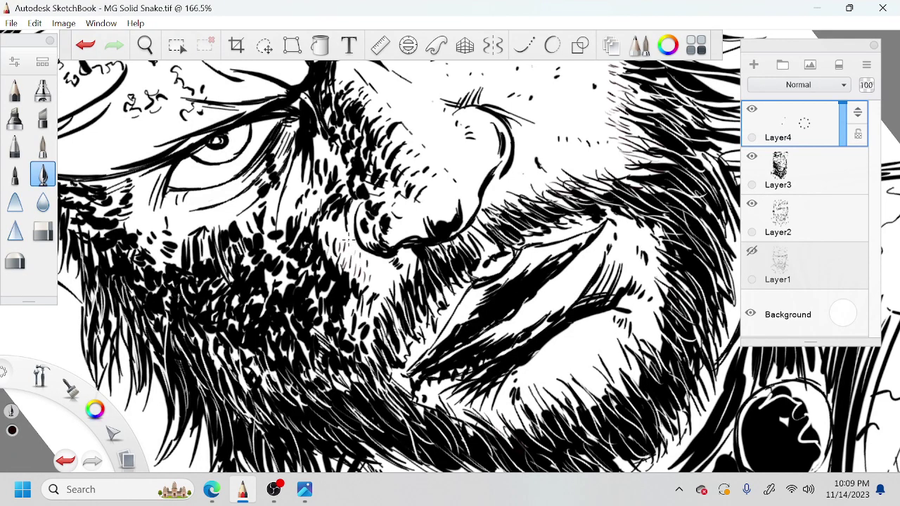
left_click_drag(338, 230, 331, 238)
mouse_move(359, 310)
left_mouse_down()
mouse_move(358, 340)
mouse_move(317, 325)
left_mouse_up()
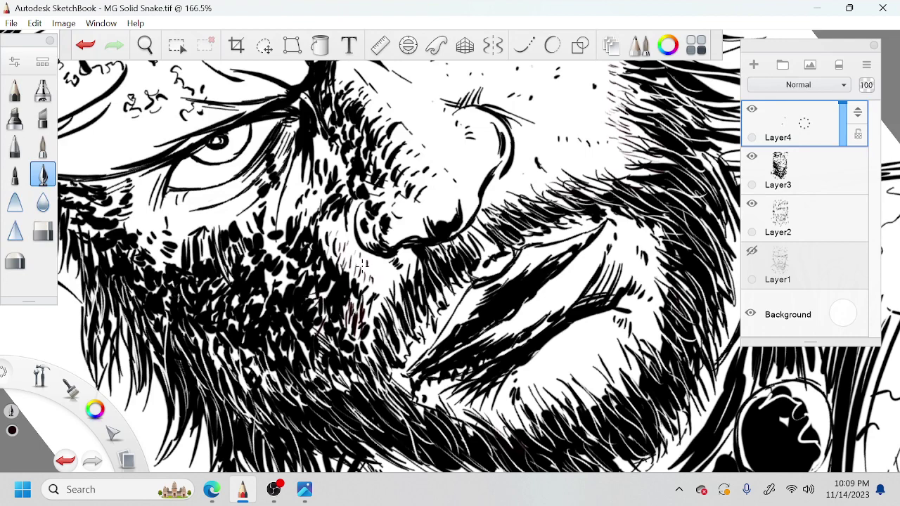
left_click_drag(368, 264, 374, 274)
mouse_move(334, 220)
left_mouse_down()
mouse_move(328, 243)
mouse_move(317, 237)
left_mouse_up()
Hatch fine black strokes beneath the left eye, keeping the ink colour set to black
key("space")
left_click_drag(380, 275, 382, 281)
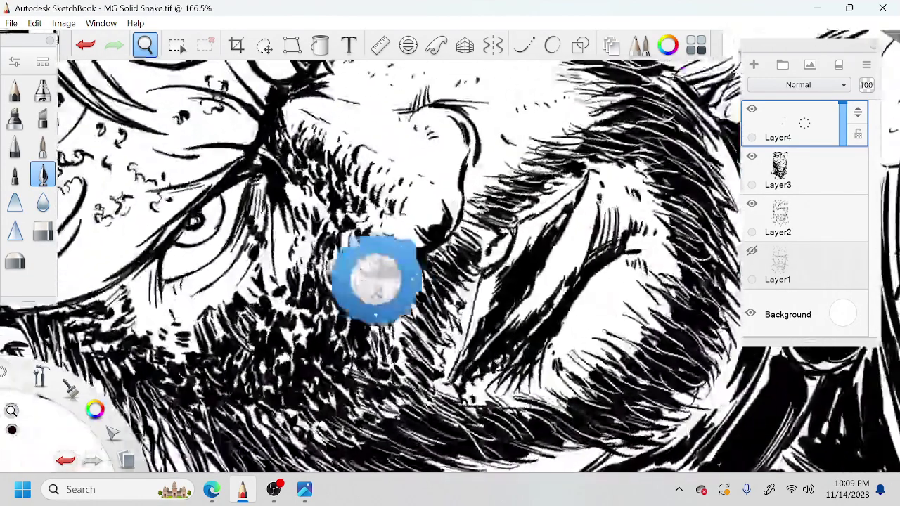
left_click_drag(276, 284, 281, 314)
key("space")
left_click_drag(353, 286, 416, 303)
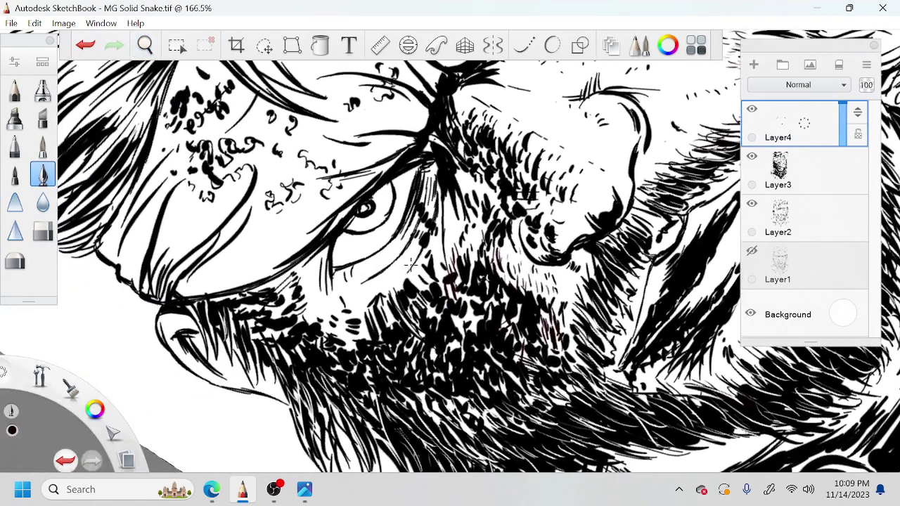
mouse_move(389, 268)
left_mouse_down()
mouse_move(378, 252)
mouse_move(391, 240)
mouse_move(373, 294)
left_mouse_up()
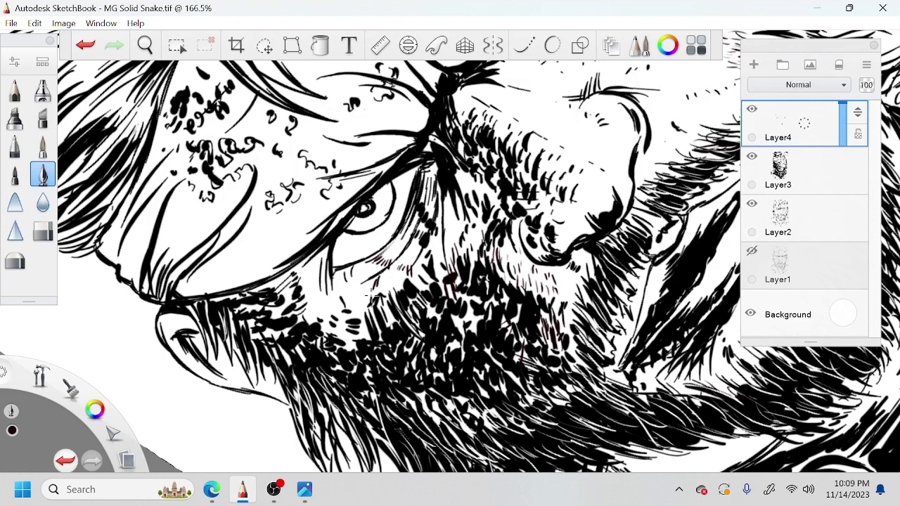
left_click(669, 45)
left_click_drag(672, 204, 665, 217)
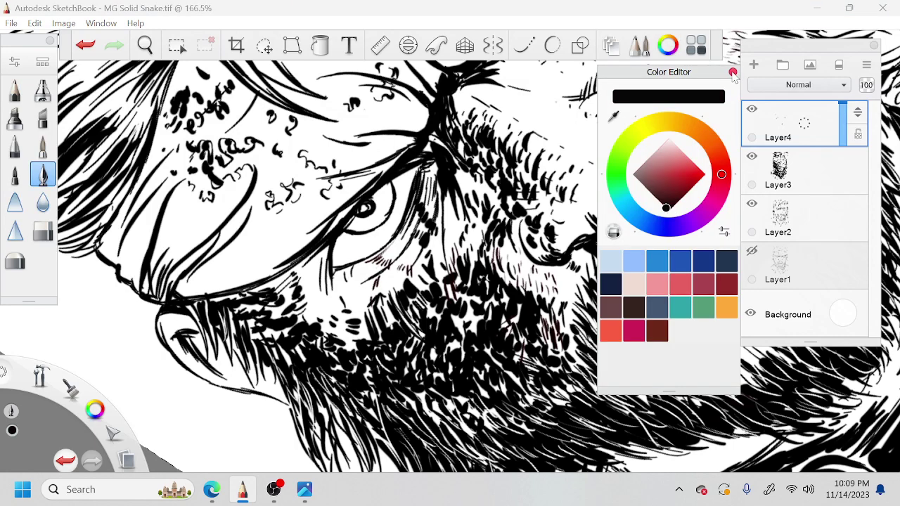
left_click(732, 73)
left_click_drag(387, 261, 372, 296)
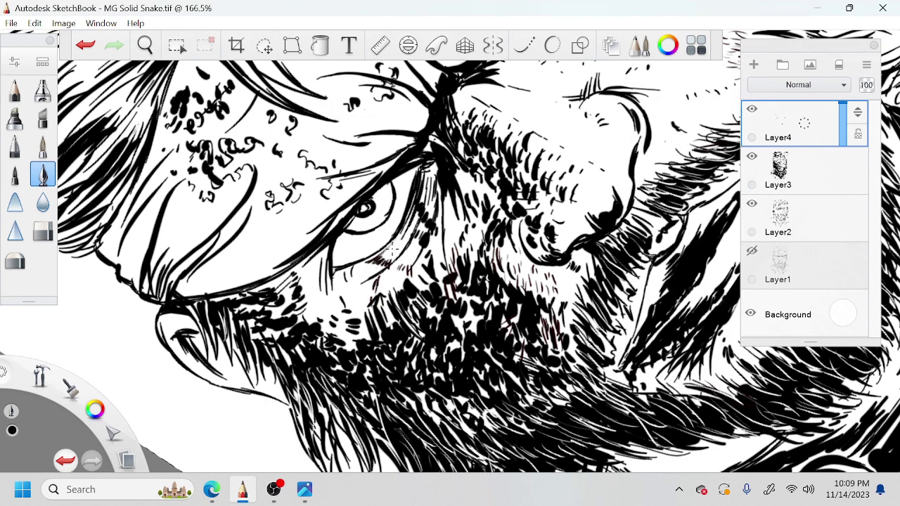
Add short black strokes along the left cheek stubble's upper edge, out below the eye's outer corner
left_click_drag(527, 275, 512, 287)
left_click_drag(364, 316, 359, 343)
mouse_move(331, 313)
left_mouse_down()
mouse_move(322, 325)
mouse_move(309, 319)
mouse_move(340, 310)
left_mouse_up()
left_click_drag(356, 301, 350, 311)
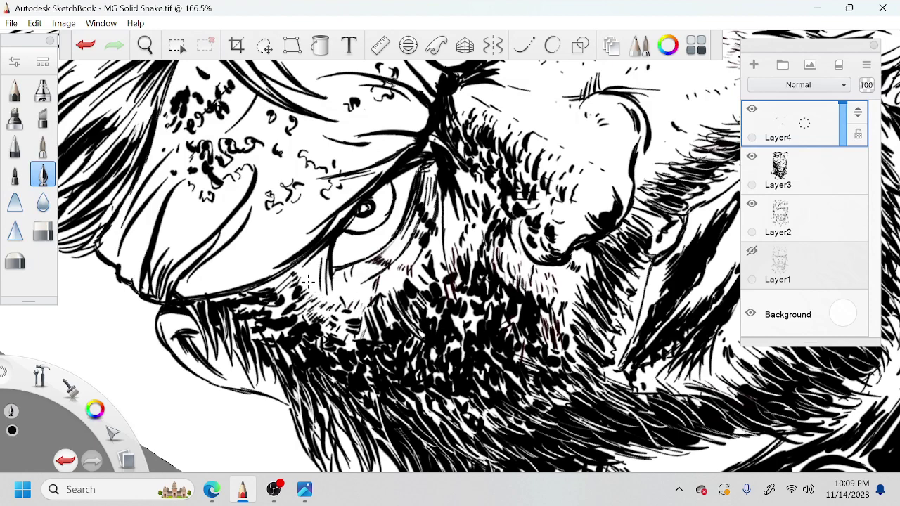
left_click_drag(288, 302, 271, 315)
Draw black hairs at the left temple, where the sideburn meets the headband's lower edge
key("space")
left_click_drag(351, 275, 410, 284)
mouse_move(444, 321)
left_mouse_down()
mouse_move(410, 379)
mouse_move(342, 409)
left_mouse_up()
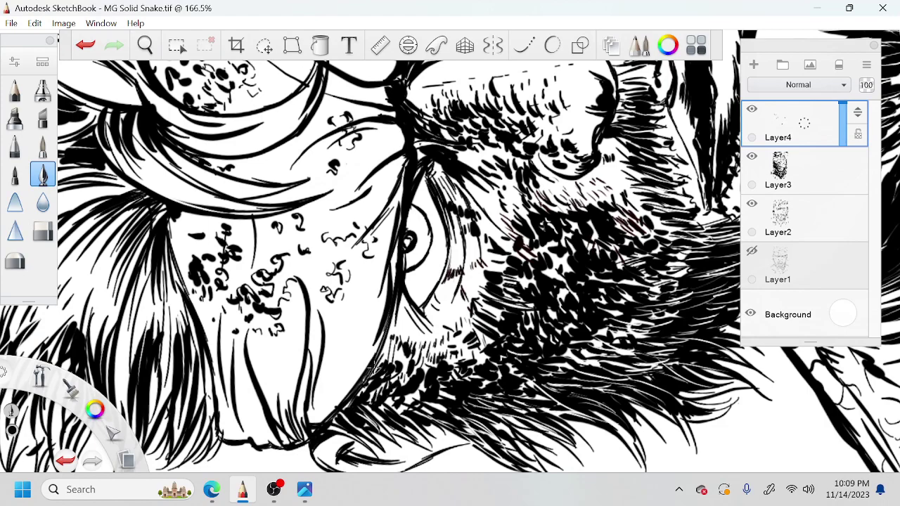
left_click_drag(384, 355, 365, 383)
left_click_drag(386, 343, 370, 378)
mouse_move(391, 348)
left_mouse_down()
mouse_move(380, 379)
mouse_move(321, 421)
left_mouse_up()
left_click_drag(341, 391, 311, 419)
Draw fine black fold lines at the left end of the headband
key("space")
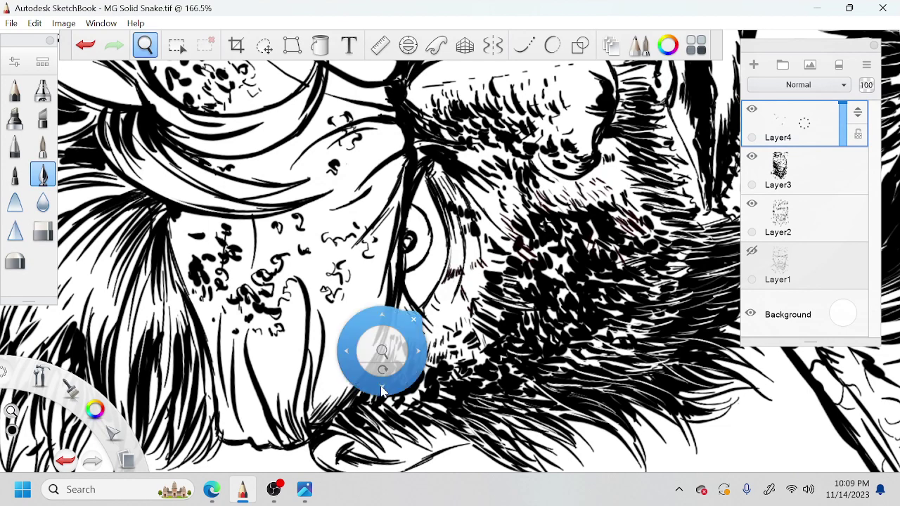
left_click_drag(384, 356, 494, 284)
left_click_drag(384, 329, 360, 374)
left_click_drag(354, 338, 341, 364)
left_click_drag(340, 322, 328, 353)
left_click_drag(330, 313, 320, 364)
left_click_drag(331, 295, 312, 342)
left_click_drag(324, 311, 316, 350)
left_click_drag(367, 298, 354, 357)
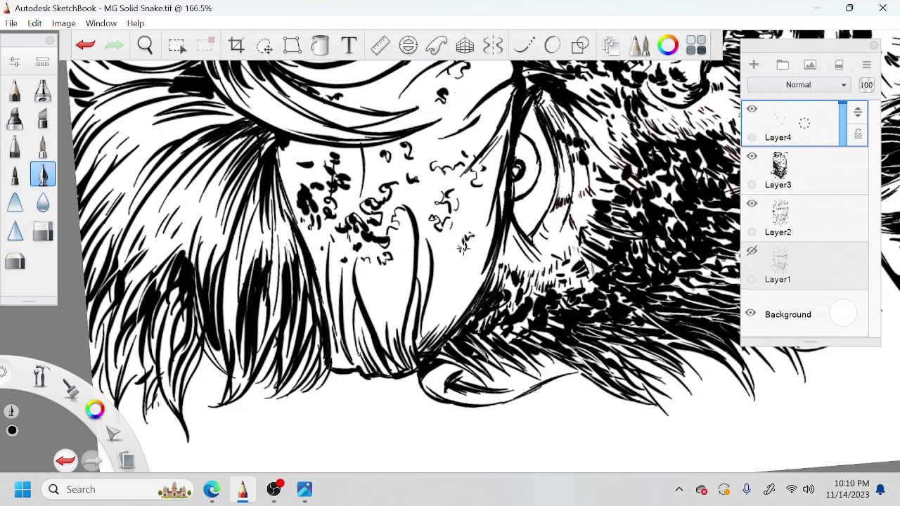
Add small black camouflage squiggles and spots to the headband, near the hairline and around the hanging hair strands
left_click_drag(423, 138, 427, 142)
key("space")
mouse_move(340, 89)
left_mouse_down()
mouse_move(412, 209)
mouse_move(440, 219)
mouse_move(418, 217)
left_mouse_up()
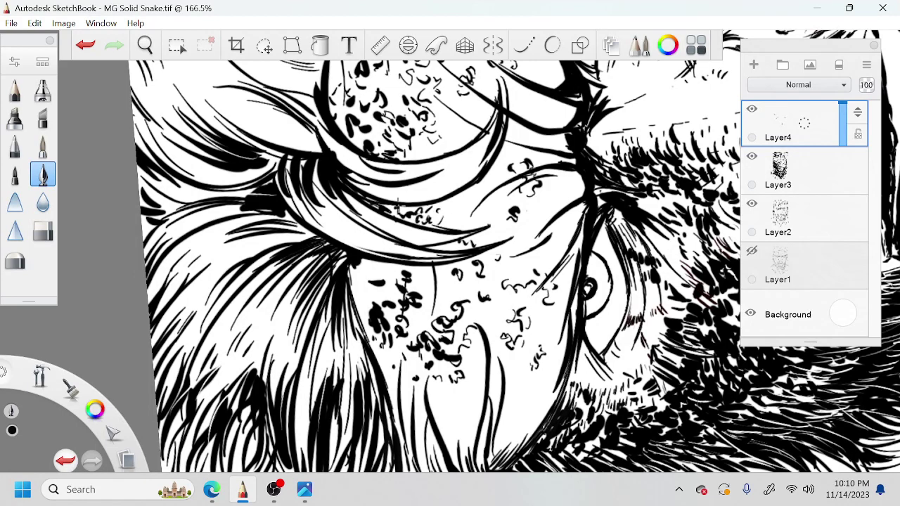
mouse_move(365, 273)
left_mouse_down()
mouse_move(360, 263)
mouse_move(355, 296)
mouse_move(350, 283)
left_mouse_up()
mouse_move(371, 270)
left_mouse_down()
mouse_move(380, 284)
mouse_move(388, 273)
mouse_move(373, 269)
left_mouse_up()
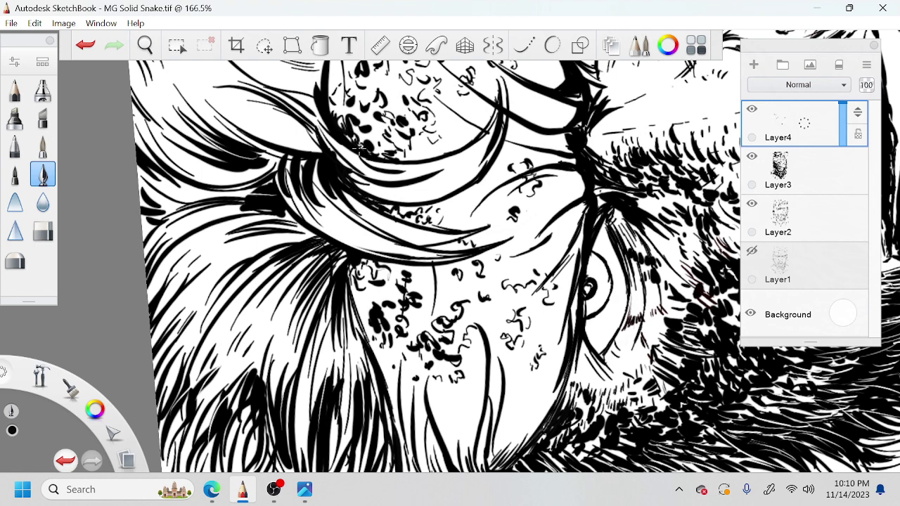
left_click_drag(361, 148, 375, 131)
left_click_drag(339, 107, 350, 100)
mouse_move(381, 138)
left_mouse_down()
mouse_move(416, 154)
mouse_move(423, 138)
left_mouse_up()
Touch up the left nostril's outer edge, switching the ink to white to thin its dark outline
key("space")
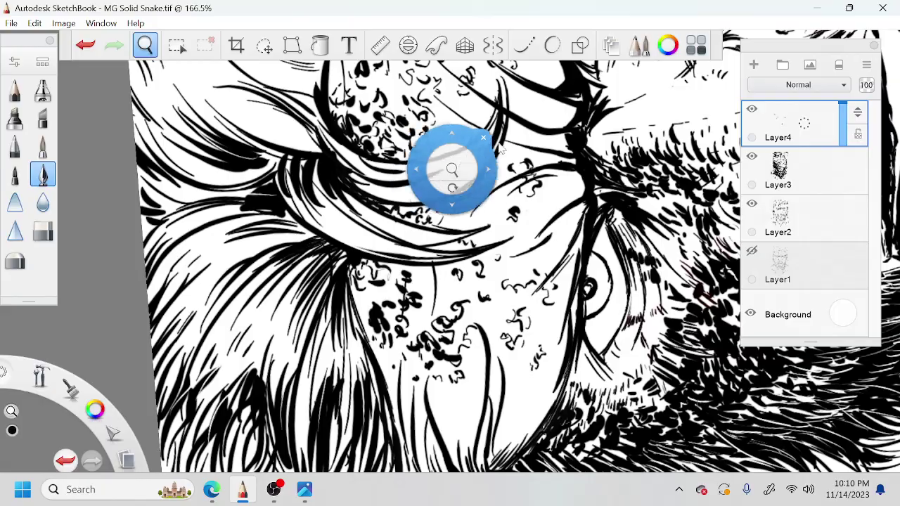
mouse_move(452, 170)
left_mouse_down()
mouse_move(483, 173)
mouse_move(402, 235)
left_mouse_up()
left_click_drag(476, 231, 412, 293)
key("space")
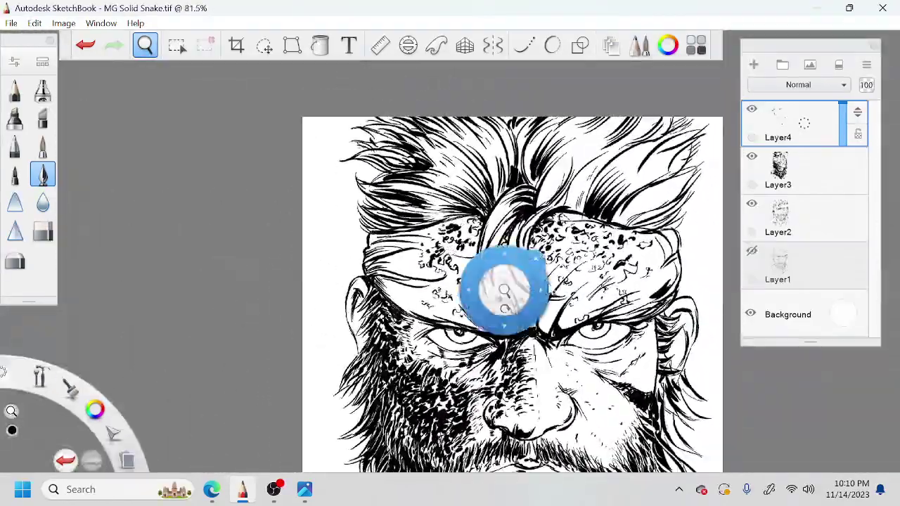
left_click_drag(620, 333, 576, 265)
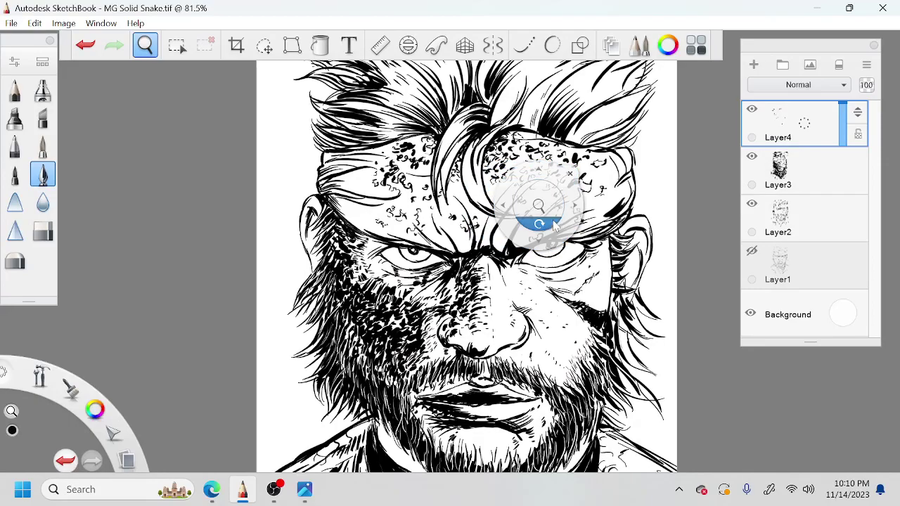
left_click_drag(545, 235, 565, 197)
left_click_drag(616, 261, 571, 130)
key("space")
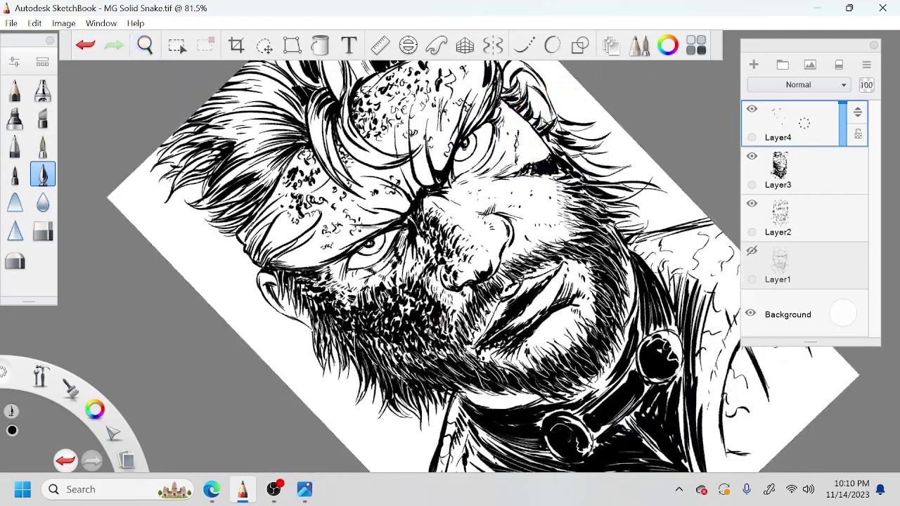
key("space")
left_click_drag(561, 208, 594, 202)
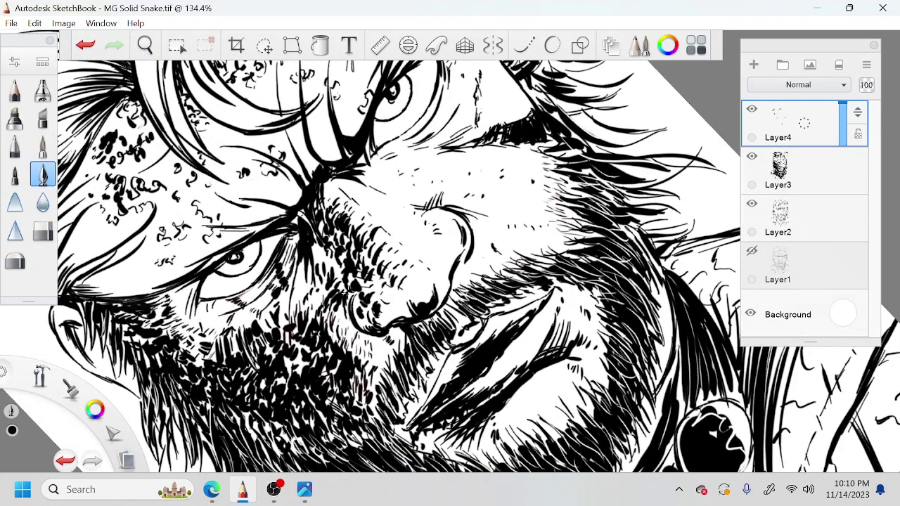
left_click_drag(348, 306, 365, 336)
left_click(668, 45)
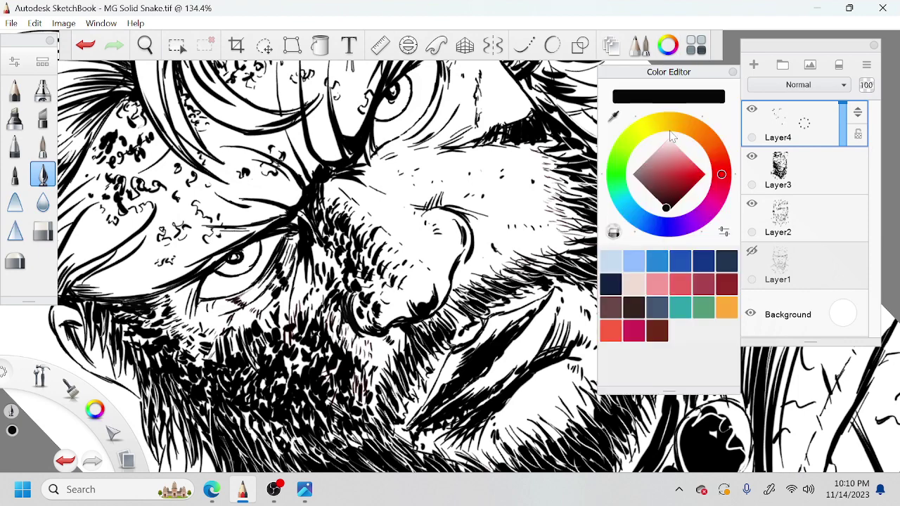
left_click(670, 138)
left_click(733, 71)
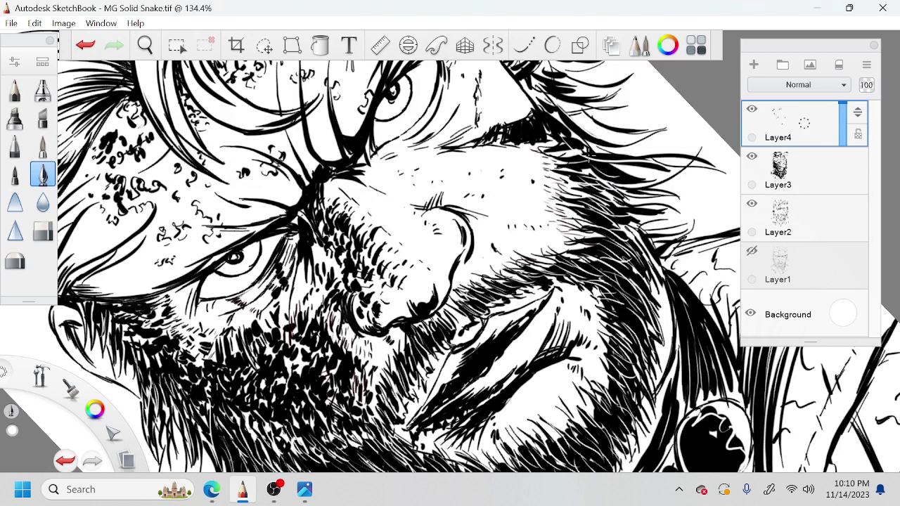
left_click_drag(355, 317, 351, 330)
Switch the ink colour back to black
left_click(668, 45)
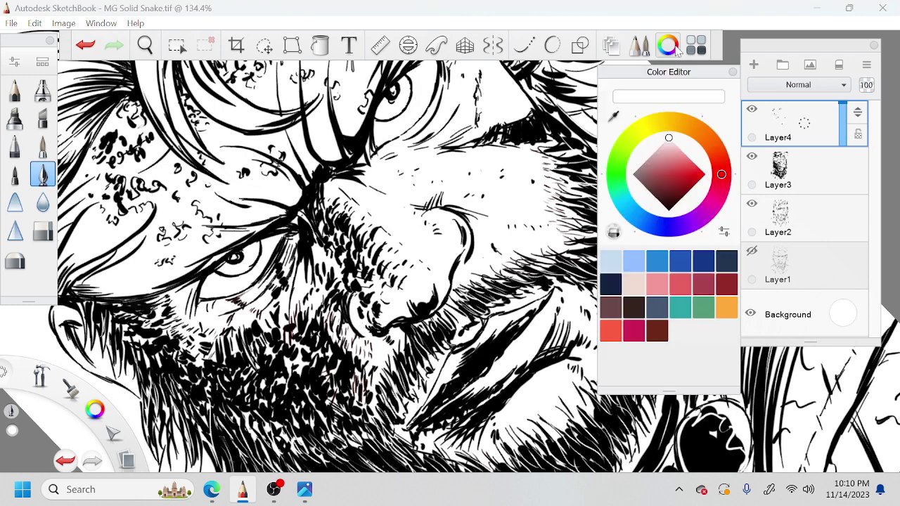
left_click_drag(676, 186, 674, 228)
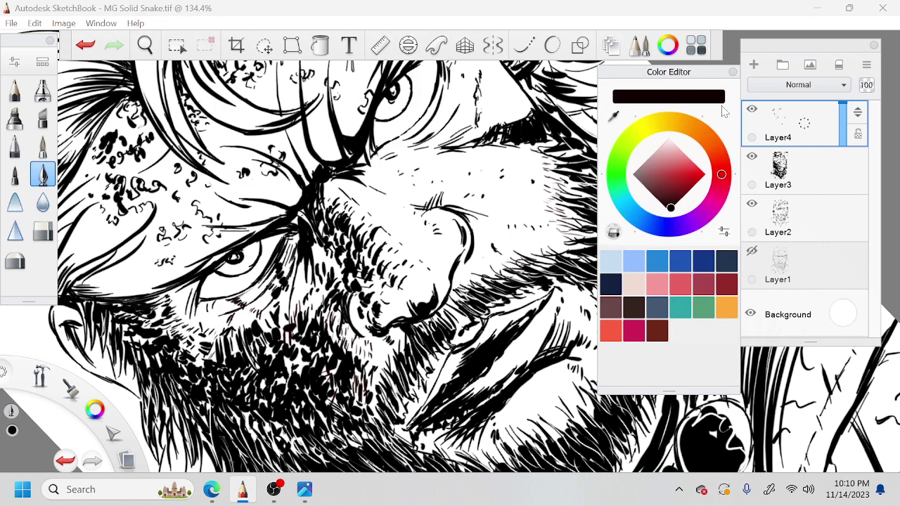
left_click(733, 71)
key("space")
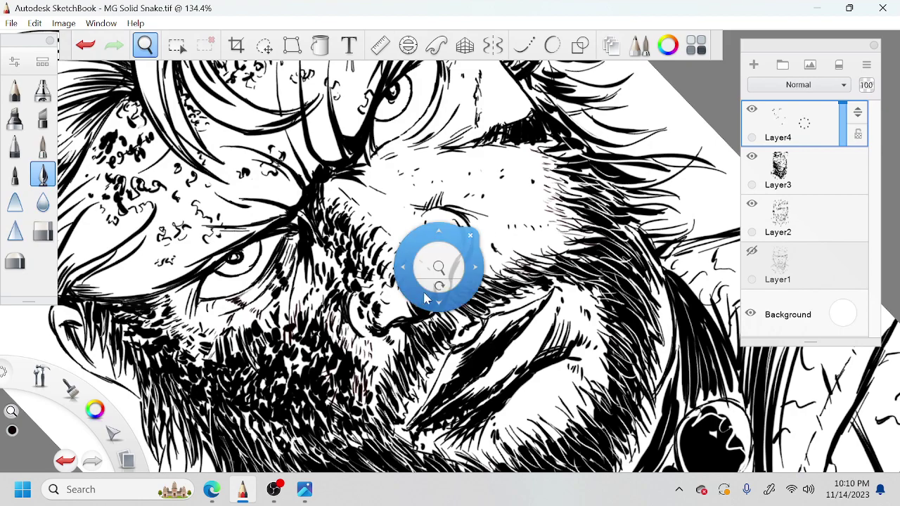
left_click_drag(426, 296, 399, 249)
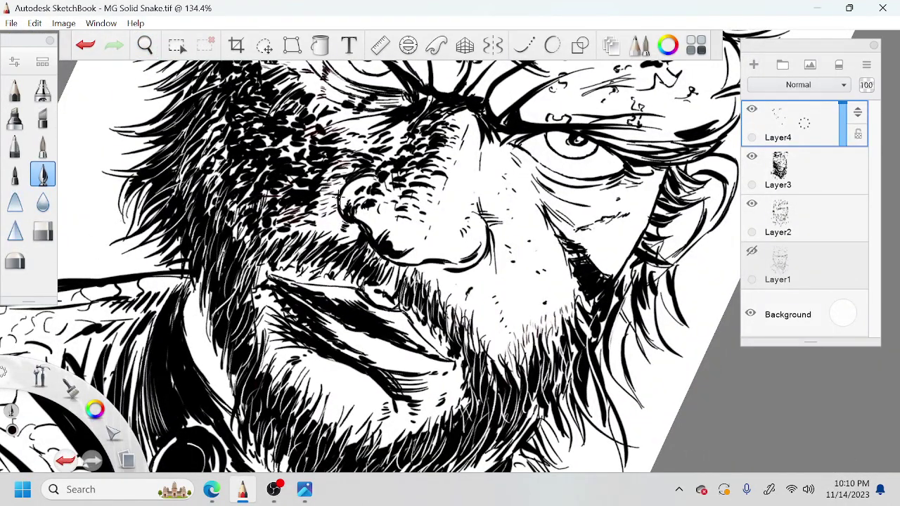
key("space")
mouse_move(460, 264)
left_mouse_down()
mouse_move(468, 245)
mouse_move(449, 265)
left_mouse_up()
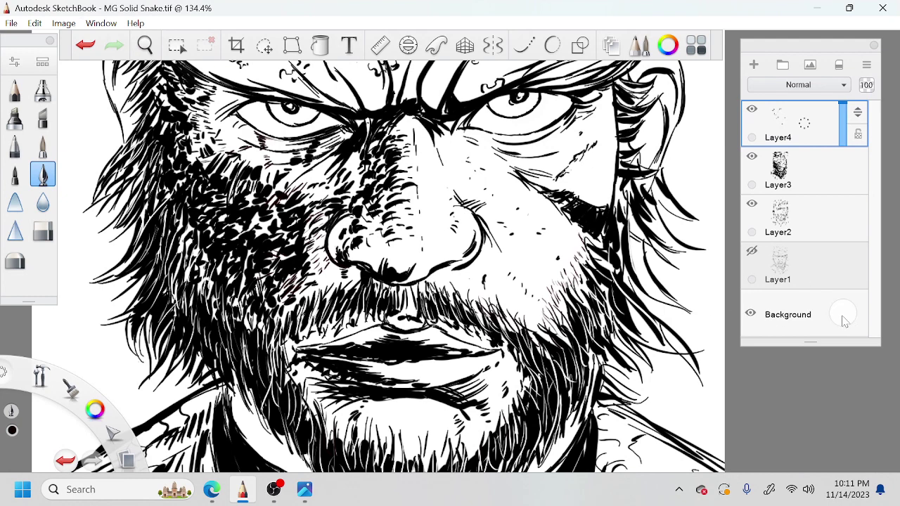
Look at the background's colour choices, then hide the background to check the inks and show it again
left_click(848, 320)
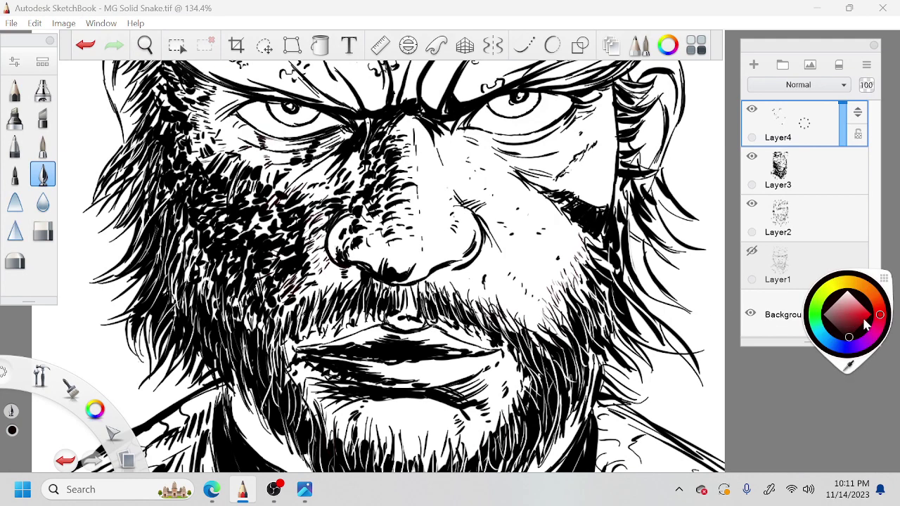
left_click(885, 280)
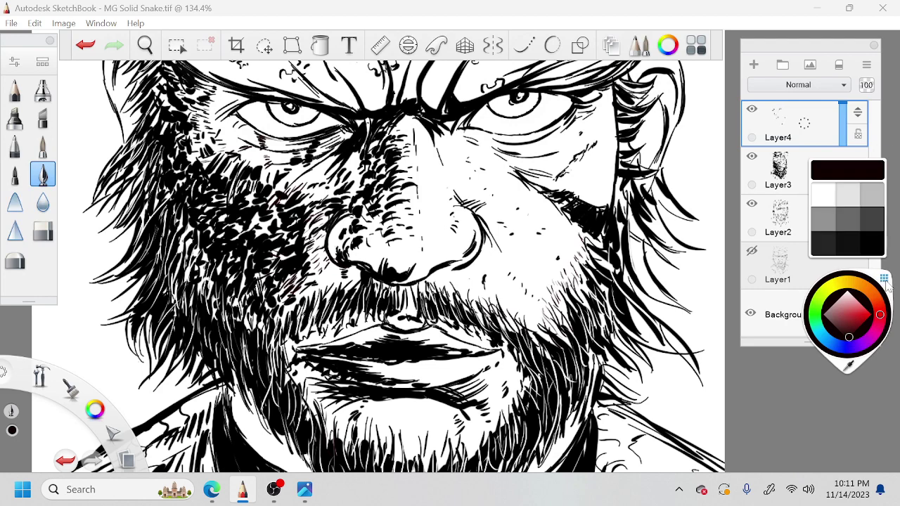
left_click(809, 363)
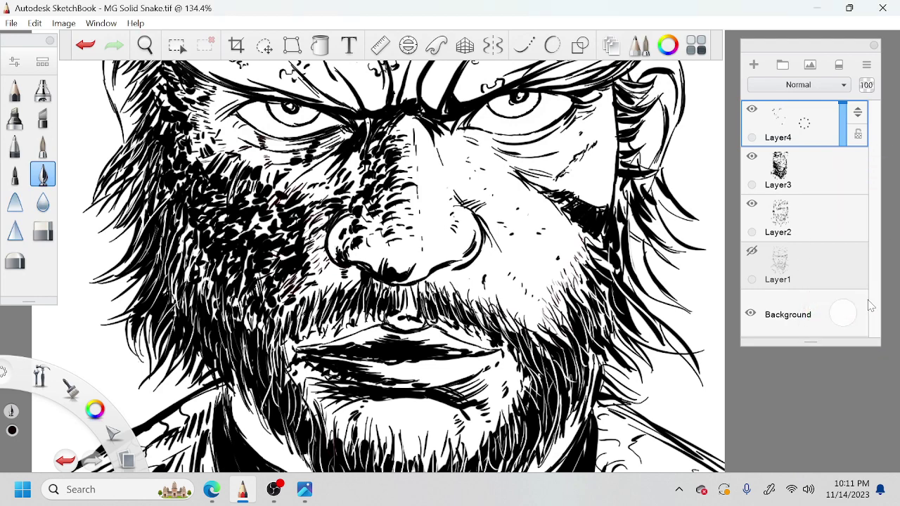
left_click(751, 316)
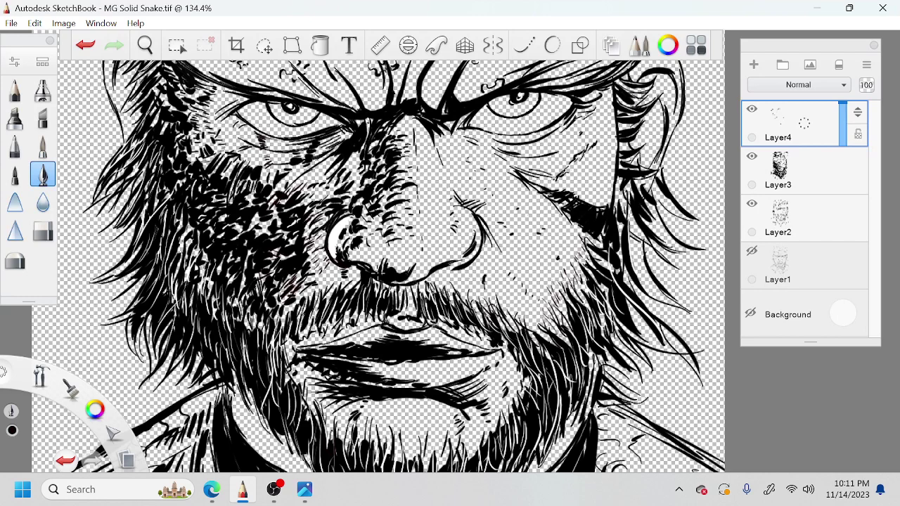
left_click(751, 313)
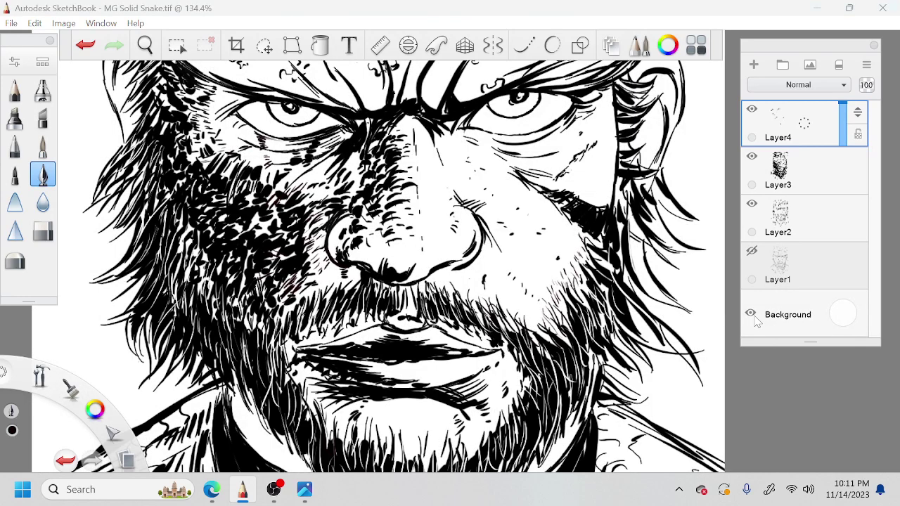
Hatch black strokes across the bare skin beneath the left eye, from the stubble's upper edge to the lower lid
key("space")
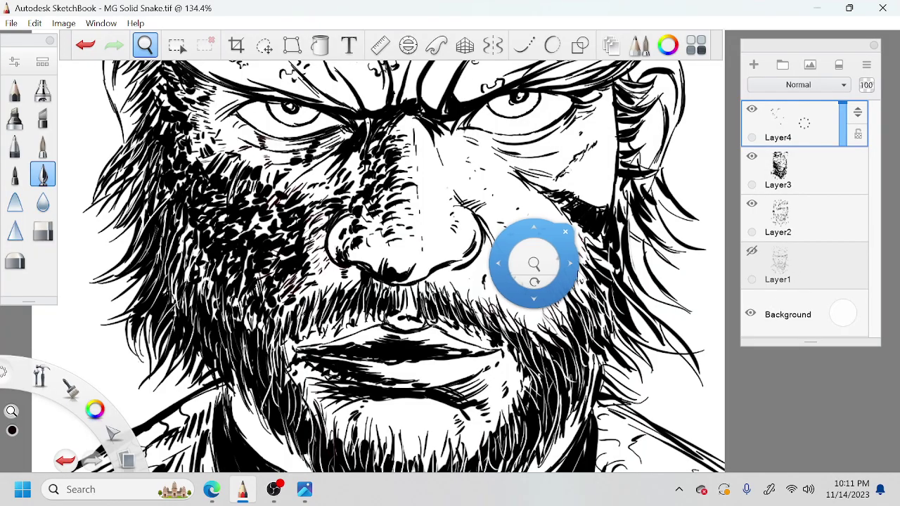
left_click_drag(536, 264, 553, 311)
left_click_drag(581, 278, 642, 244)
left_click(668, 45)
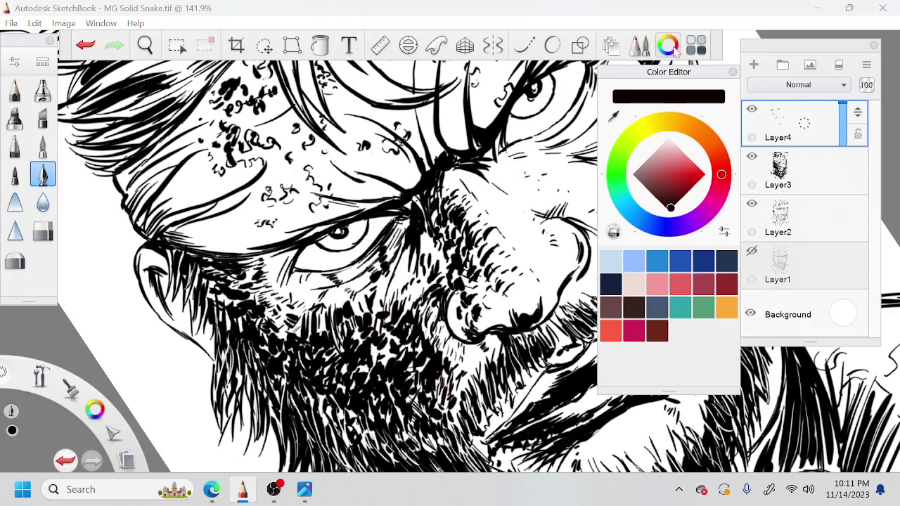
left_click(733, 72)
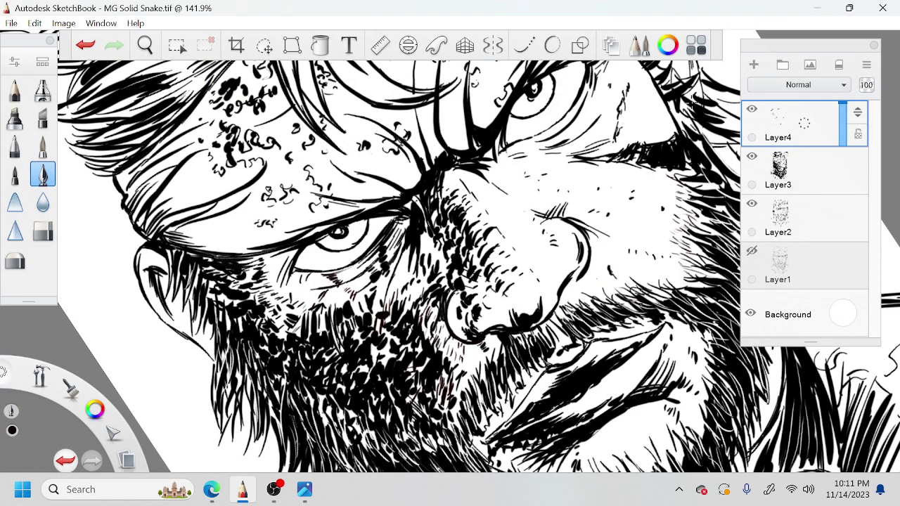
mouse_move(411, 308)
left_mouse_down()
mouse_move(383, 317)
mouse_move(400, 268)
mouse_move(379, 303)
mouse_move(374, 292)
mouse_move(347, 305)
left_mouse_up()
left_click_drag(344, 295, 332, 301)
left_click_drag(368, 278, 340, 290)
mouse_move(359, 271)
left_mouse_down()
mouse_move(344, 280)
mouse_move(351, 277)
left_mouse_up()
left_click_drag(370, 256, 363, 270)
Fill the area between the left eye's inner corner, the nose and the nostril with dense black strokes
mouse_move(395, 253)
left_mouse_down()
mouse_move(384, 265)
mouse_move(389, 284)
left_mouse_up()
left_click_drag(406, 257, 396, 307)
mouse_move(425, 276)
left_mouse_down()
mouse_move(408, 299)
mouse_move(422, 292)
left_mouse_up()
left_click_drag(437, 269, 426, 279)
left_click_drag(435, 250, 426, 278)
left_click_drag(432, 234, 404, 297)
mouse_move(421, 305)
left_mouse_down()
mouse_move(414, 318)
mouse_move(435, 355)
left_mouse_up()
left_click_drag(446, 320, 432, 346)
left_click_drag(447, 260, 438, 286)
left_click_drag(443, 239, 432, 272)
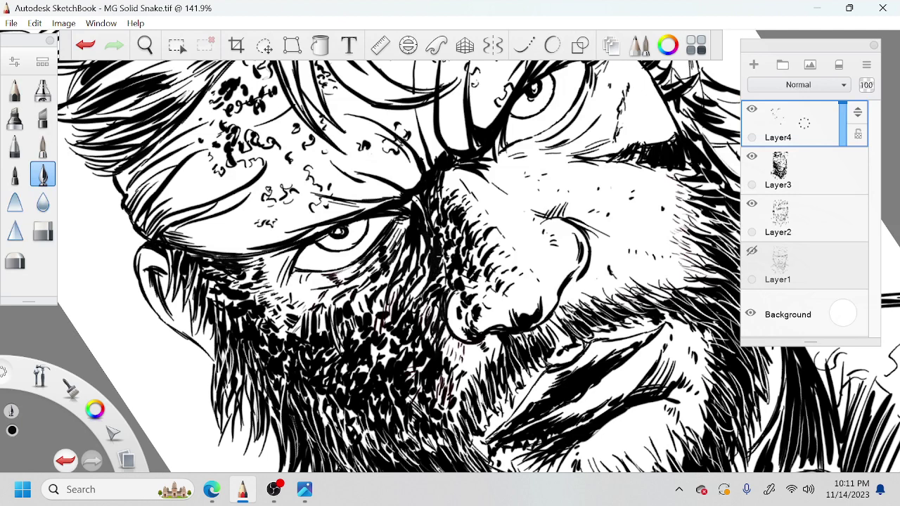
left_click_drag(426, 233, 420, 249)
left_click_drag(444, 259, 435, 289)
key("space")
left_click_drag(515, 257, 519, 276)
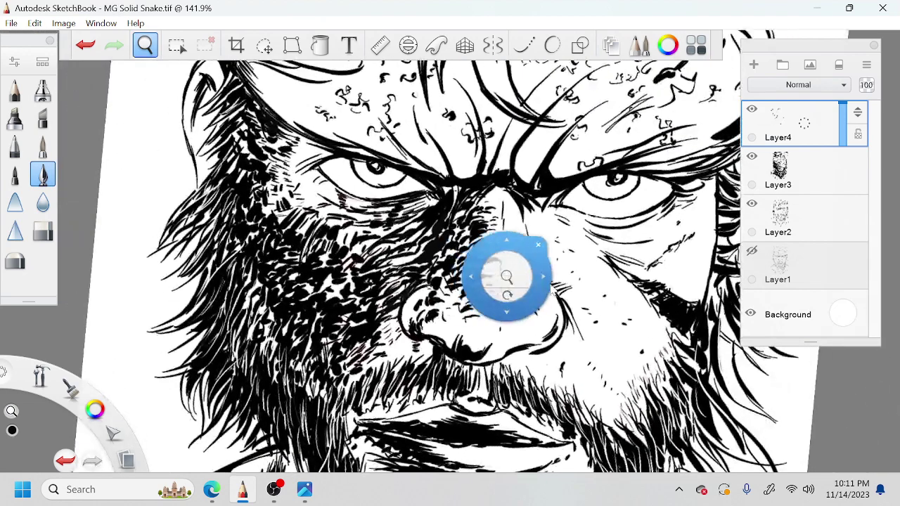
Add fine black strokes around the left eye and its lower lid, and undo the last one
left_click_drag(322, 166, 356, 203)
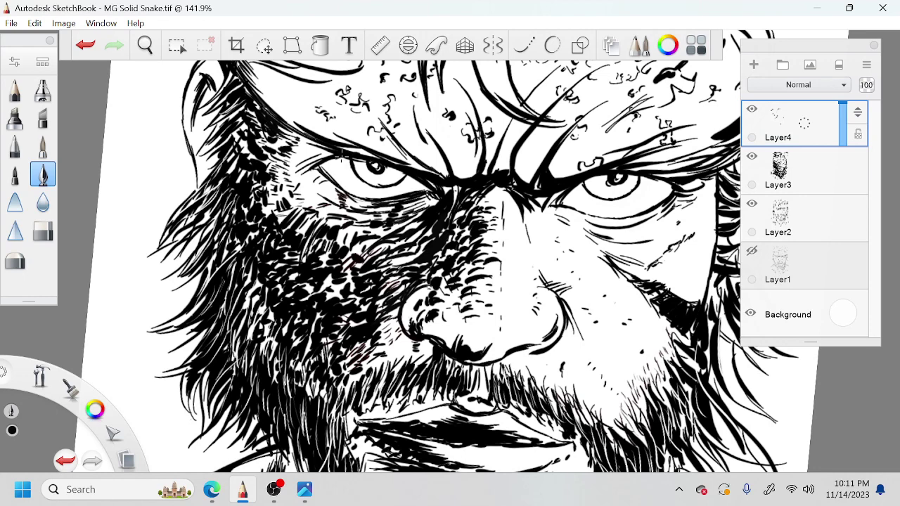
key("space")
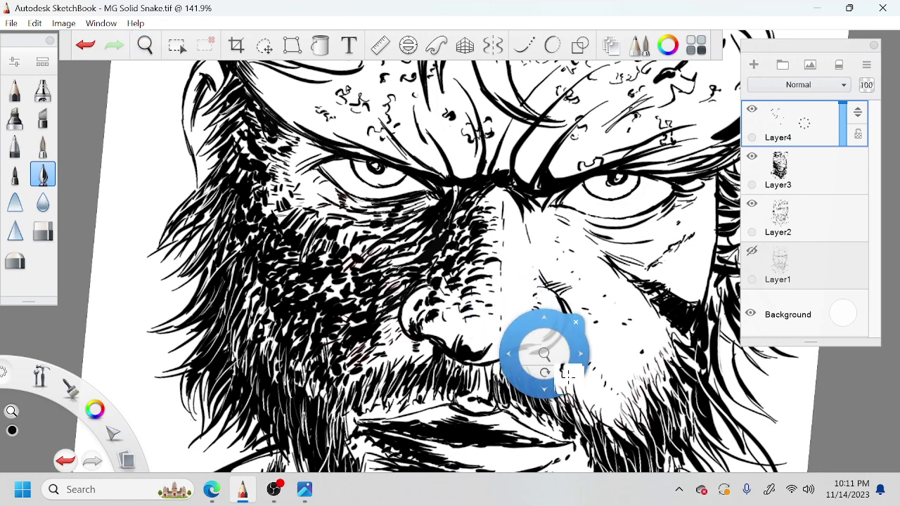
mouse_move(355, 156)
left_mouse_down()
mouse_move(390, 177)
mouse_move(408, 169)
mouse_move(379, 181)
mouse_move(399, 177)
mouse_move(373, 185)
left_mouse_up()
key("ctrl+z")
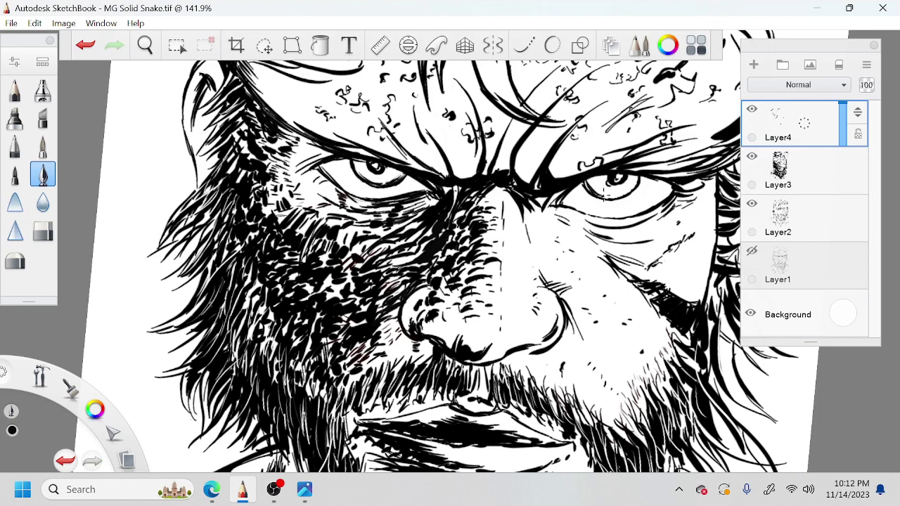
Hatch black strokes along the neck gap between the beard's lower edge and the collar, on both sides beneath the jaw
key("space")
left_click_drag(581, 241, 568, 179)
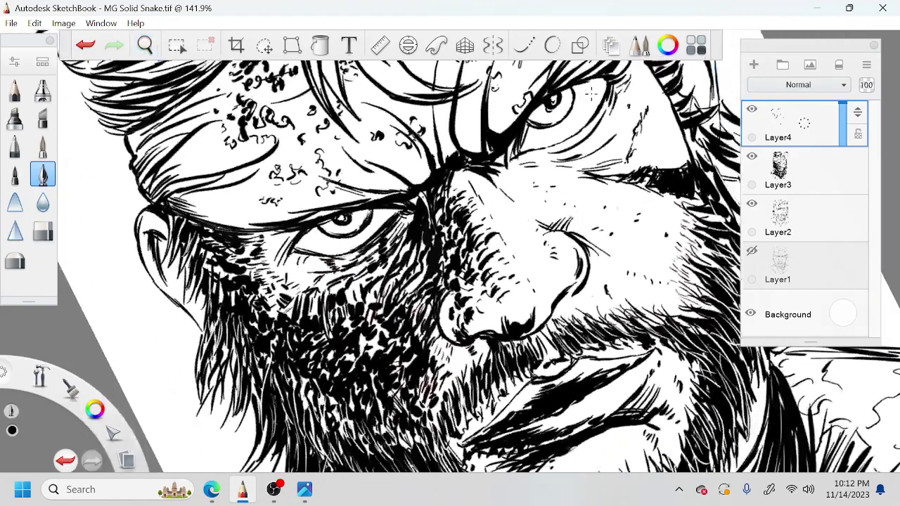
key("space")
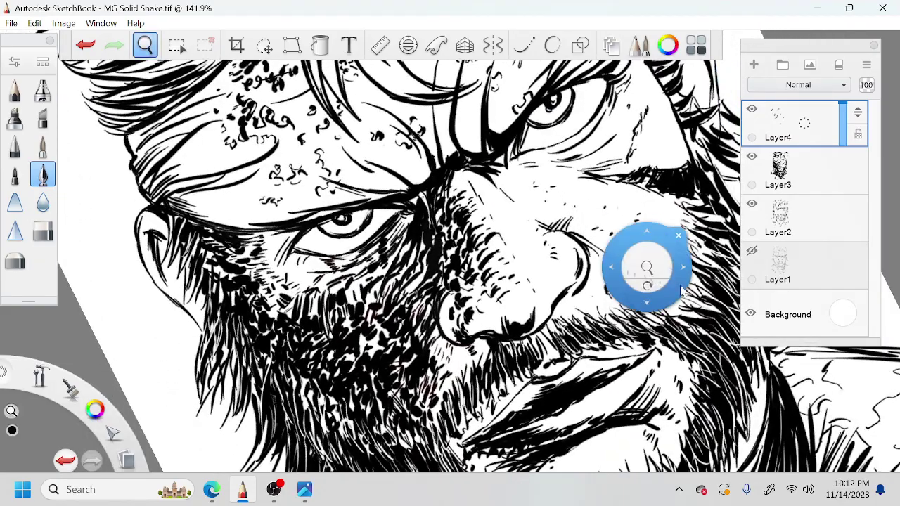
left_click_drag(647, 270, 620, 287)
left_click_drag(795, 399, 682, 300)
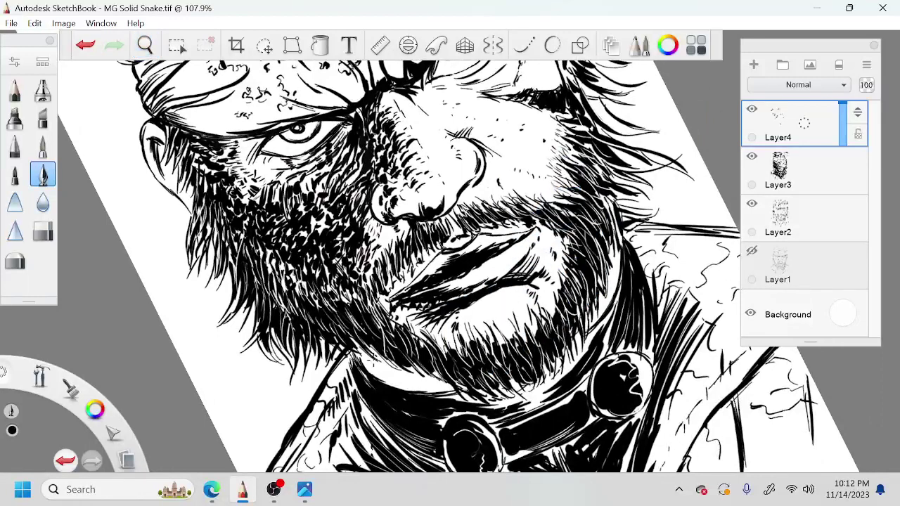
mouse_move(351, 344)
left_mouse_down()
mouse_move(370, 367)
mouse_move(436, 391)
left_mouse_up()
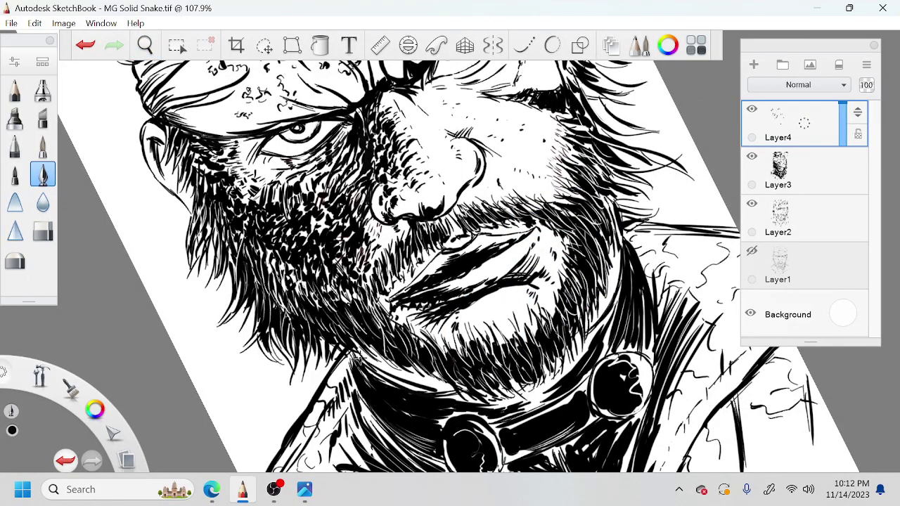
left_click_drag(361, 363, 456, 391)
left_click_drag(363, 359, 461, 386)
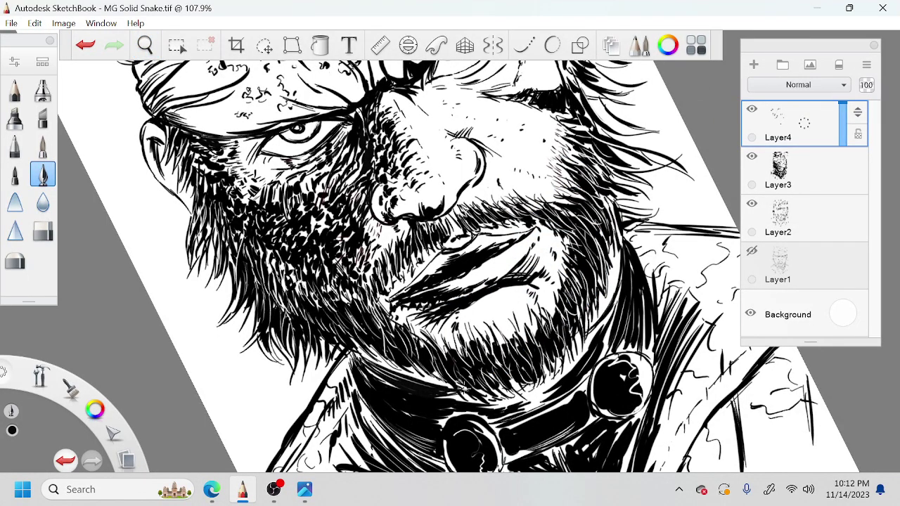
mouse_move(618, 287)
left_mouse_down()
mouse_move(599, 334)
mouse_move(532, 398)
left_mouse_up()
left_click_drag(571, 370, 520, 399)
left_click_drag(587, 351, 540, 397)
mouse_move(583, 356)
left_mouse_down()
mouse_move(522, 406)
mouse_move(446, 395)
mouse_move(438, 426)
left_mouse_up()
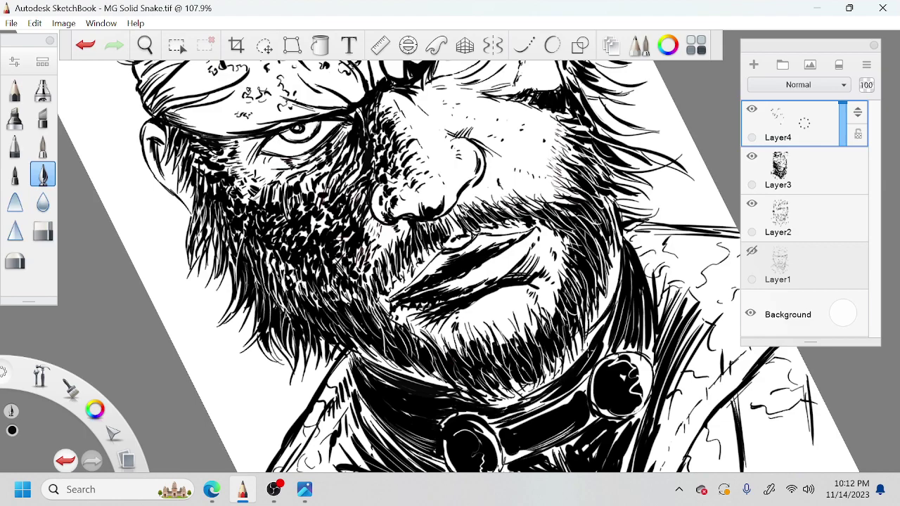
Add a new layer above Layer4 and sign the artist's initials and the year 2023 in black on the jacket's lower corner
key("space")
left_click_drag(433, 389, 282, 271)
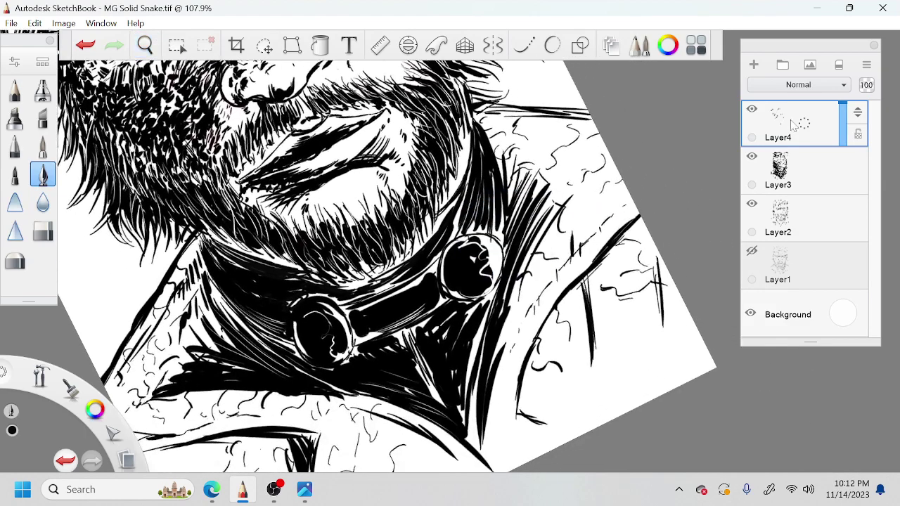
left_click_drag(792, 119, 795, 88)
left_click(792, 74)
key("space")
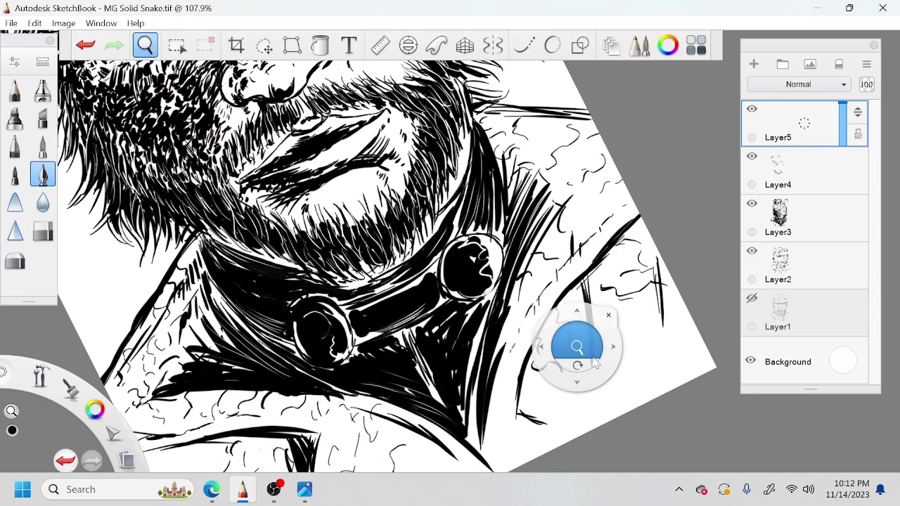
left_click_drag(578, 348, 621, 374)
left_click_drag(590, 406, 627, 349)
left_click_drag(613, 422, 609, 380)
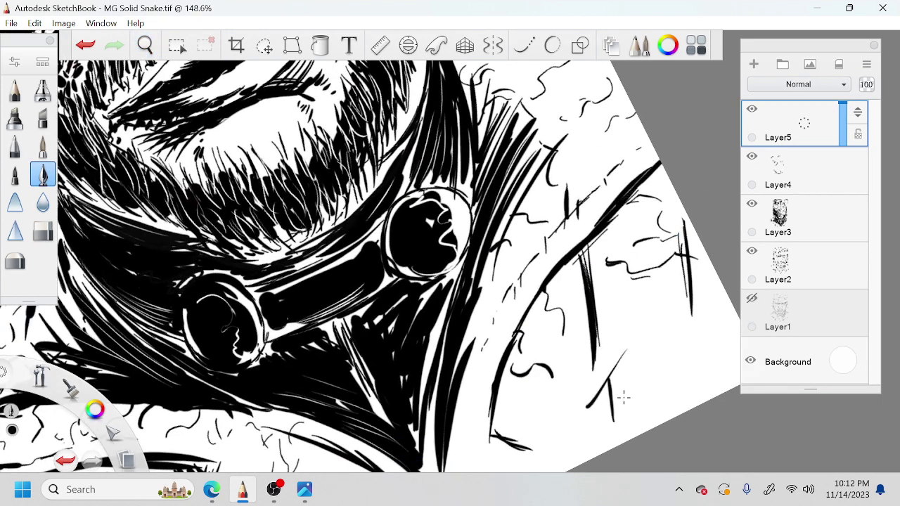
mouse_move(624, 411)
left_mouse_down()
mouse_move(635, 388)
mouse_move(626, 417)
mouse_move(647, 398)
mouse_move(648, 363)
mouse_move(658, 401)
mouse_move(672, 395)
mouse_move(684, 369)
mouse_move(697, 381)
left_mouse_up()
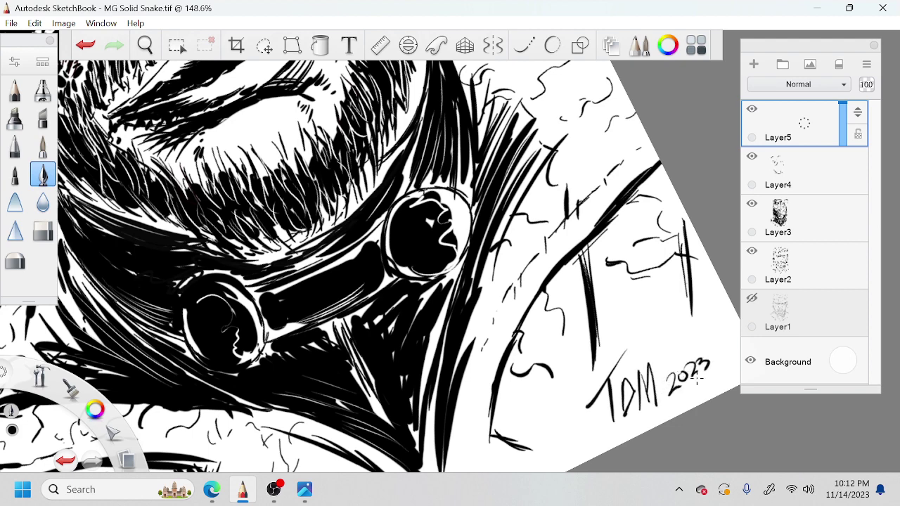
Straighten the canvas and zoom out to review the full signed portrait
key("space")
left_click_drag(628, 326, 469, 418)
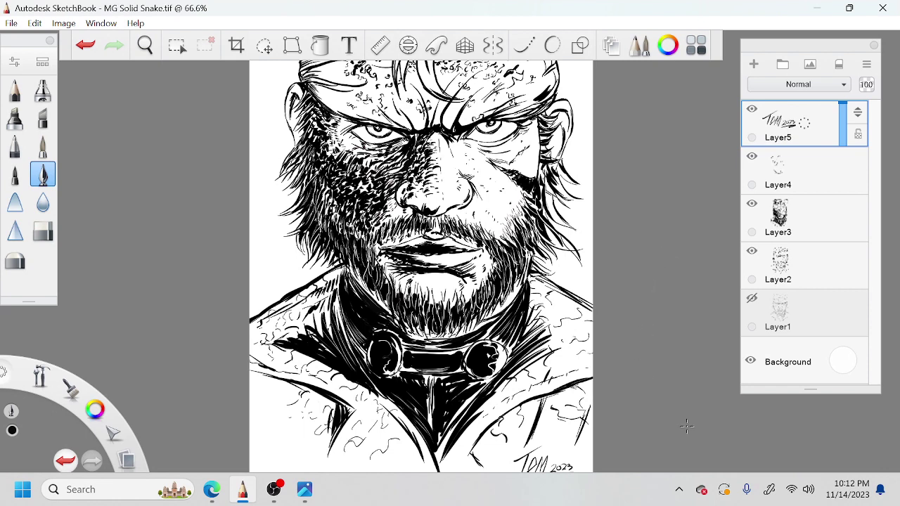
key("space")
left_click_drag(501, 267, 532, 284)
left_click_drag(575, 251, 517, 281)
key("space")
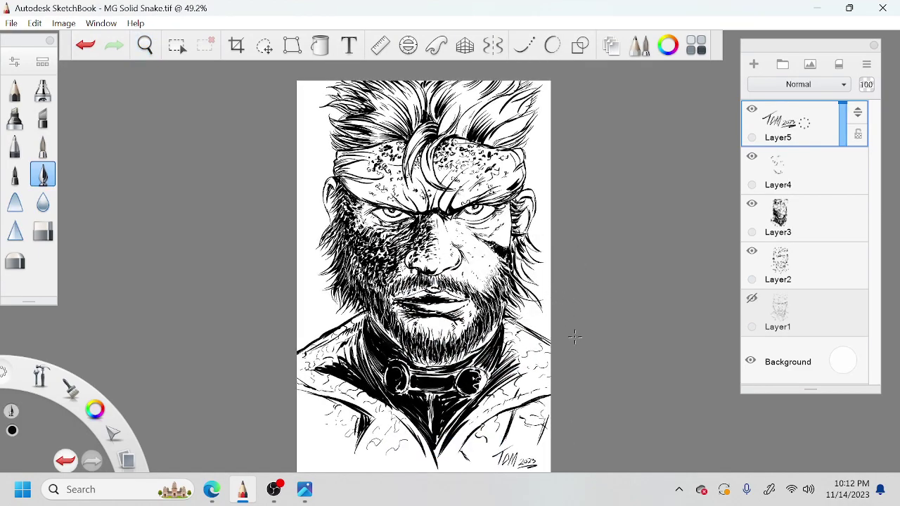